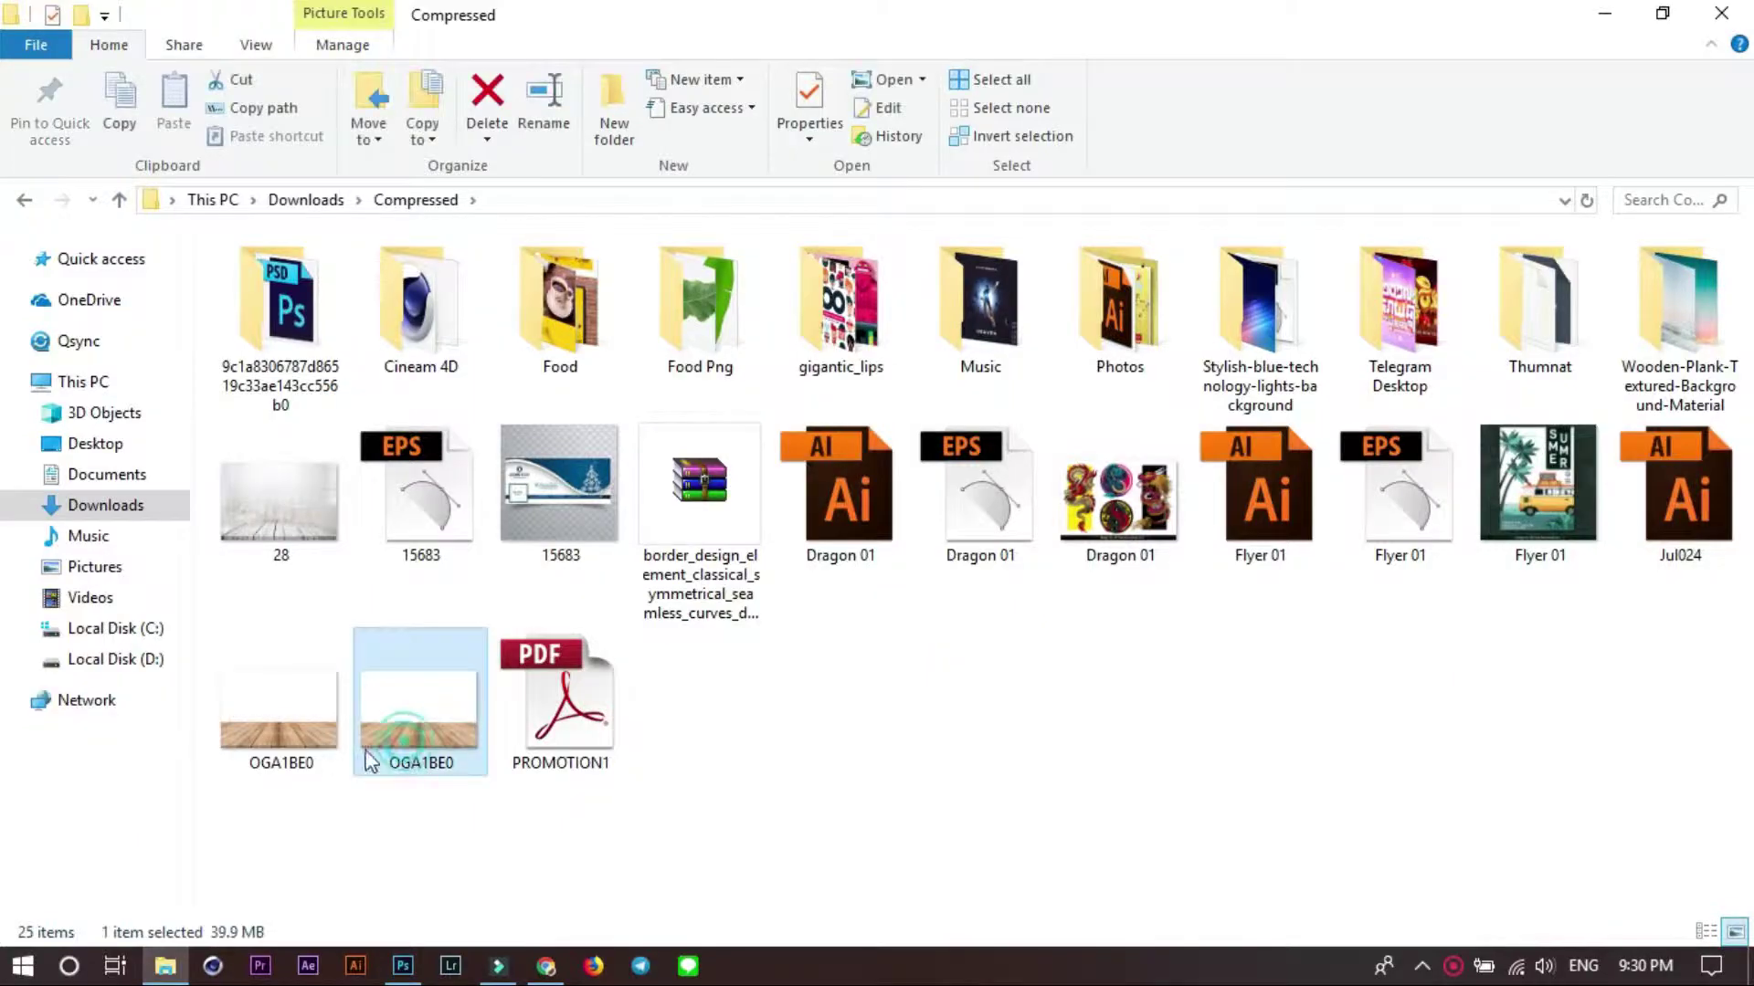
Select the first OGA1BE0 wooden-floor image in Downloads > Compressed.
click(283, 732)
Place the OGA1BE0 wood image in the poster, scaled to about 380% below the logo.
double_click(435, 730)
mouse_move(422, 763)
mouse_down()
mouse_move(854, 763)
mouse_move(893, 732)
mouse_up()
key(alt+Tab)
key(alt+Tab)
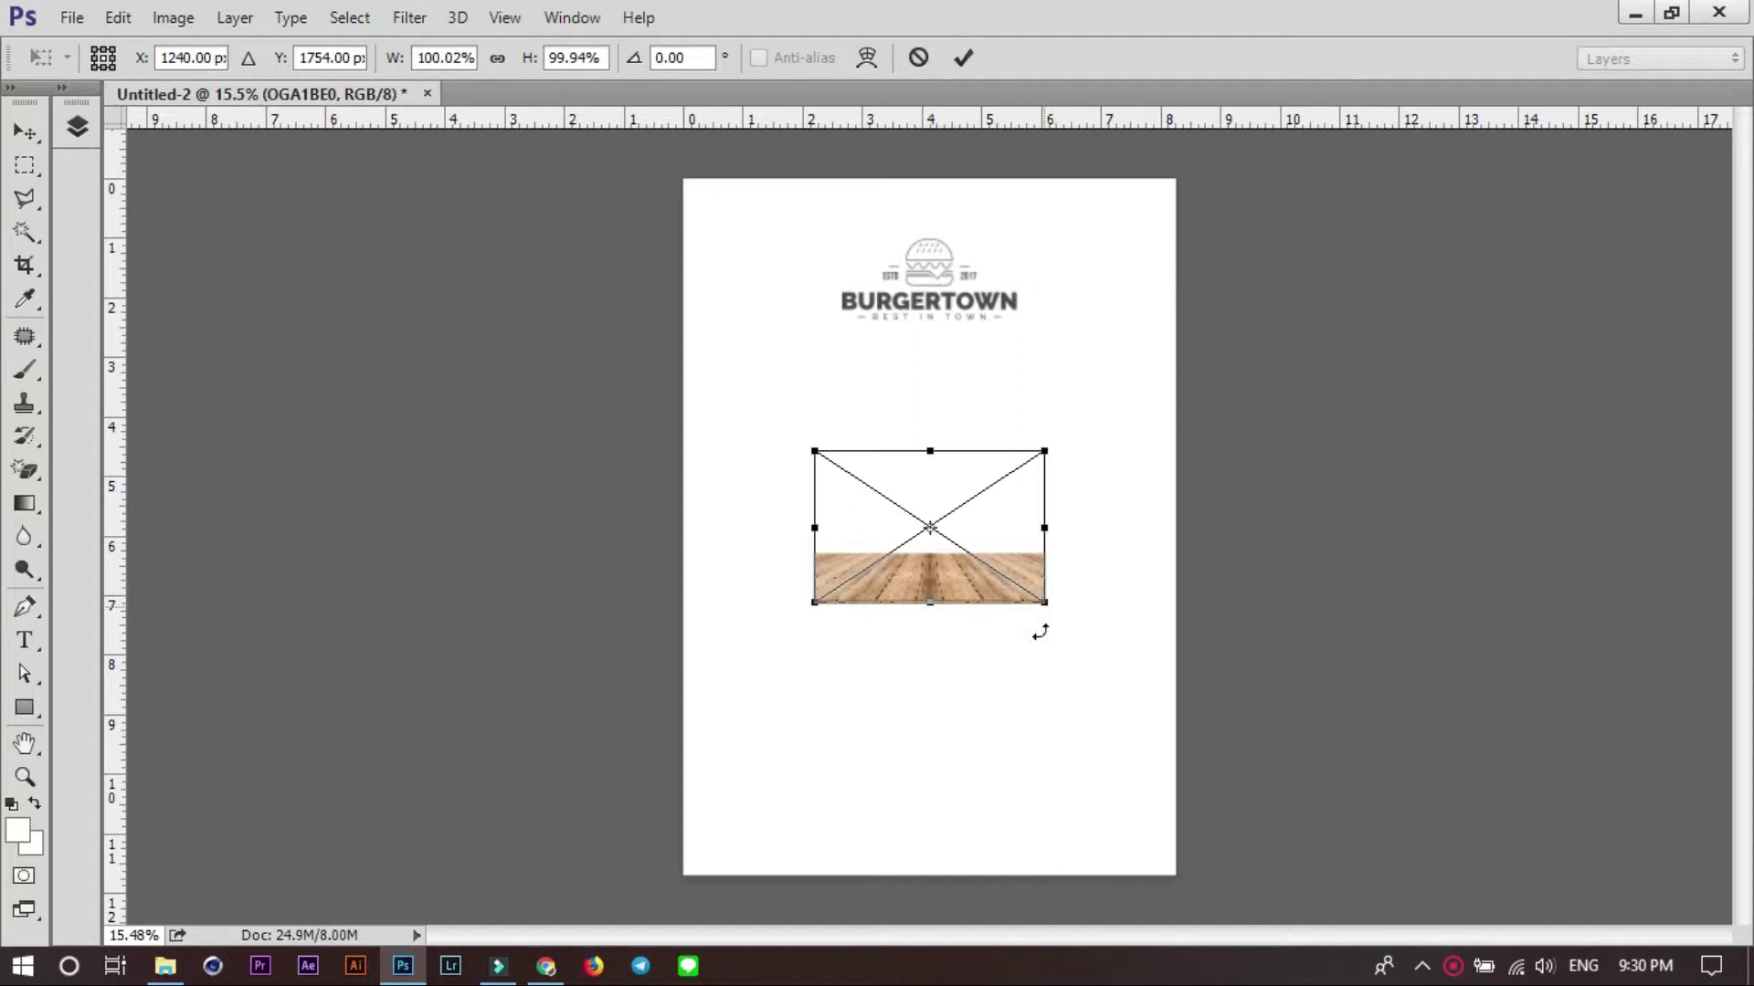
drag(1044, 602, 1356, 831)
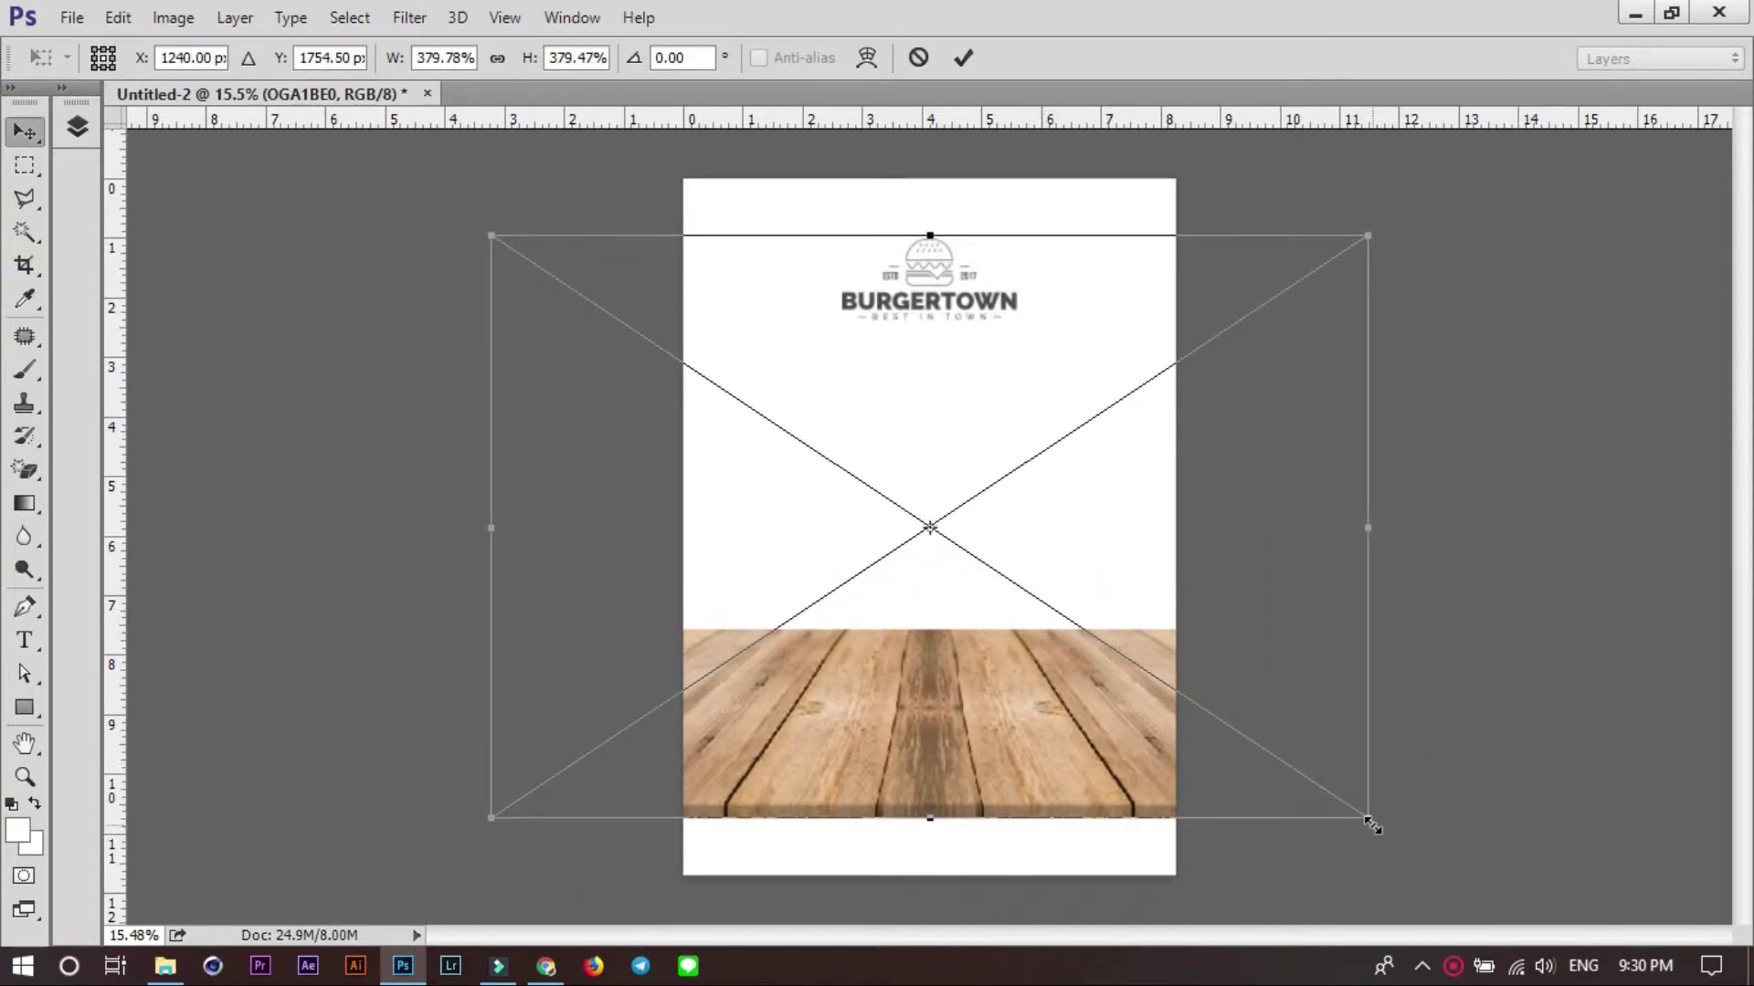
key(Return)
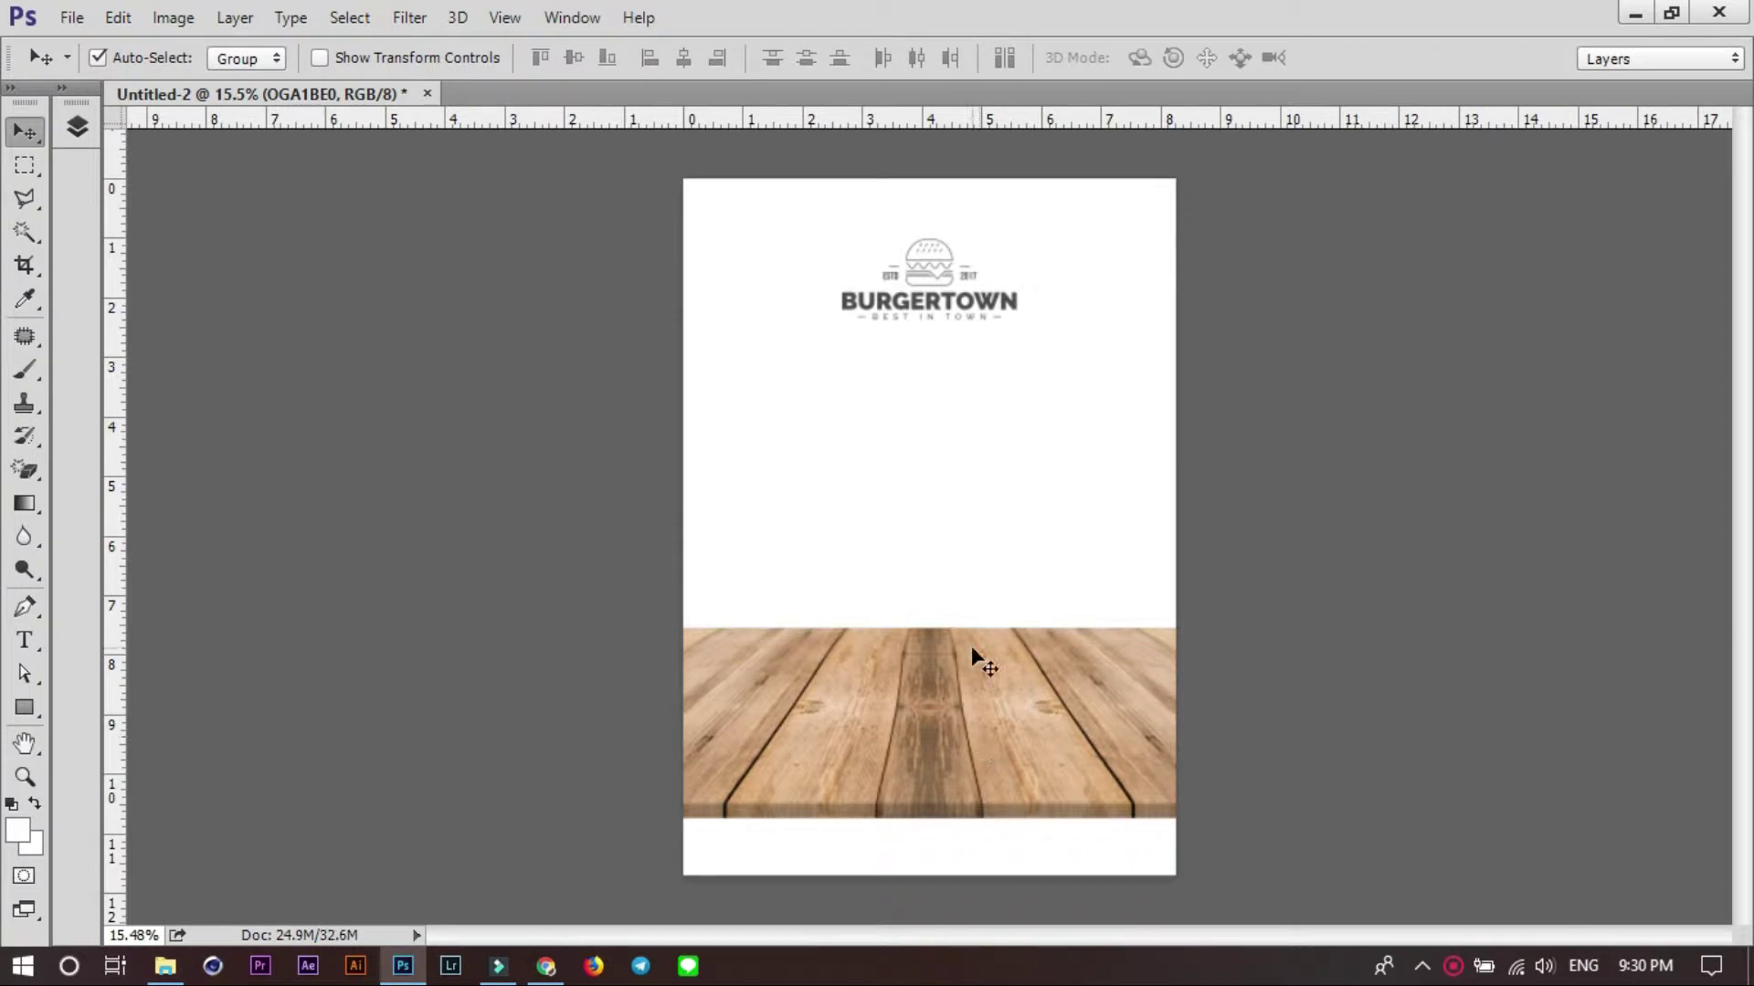
key(alt+Tab)
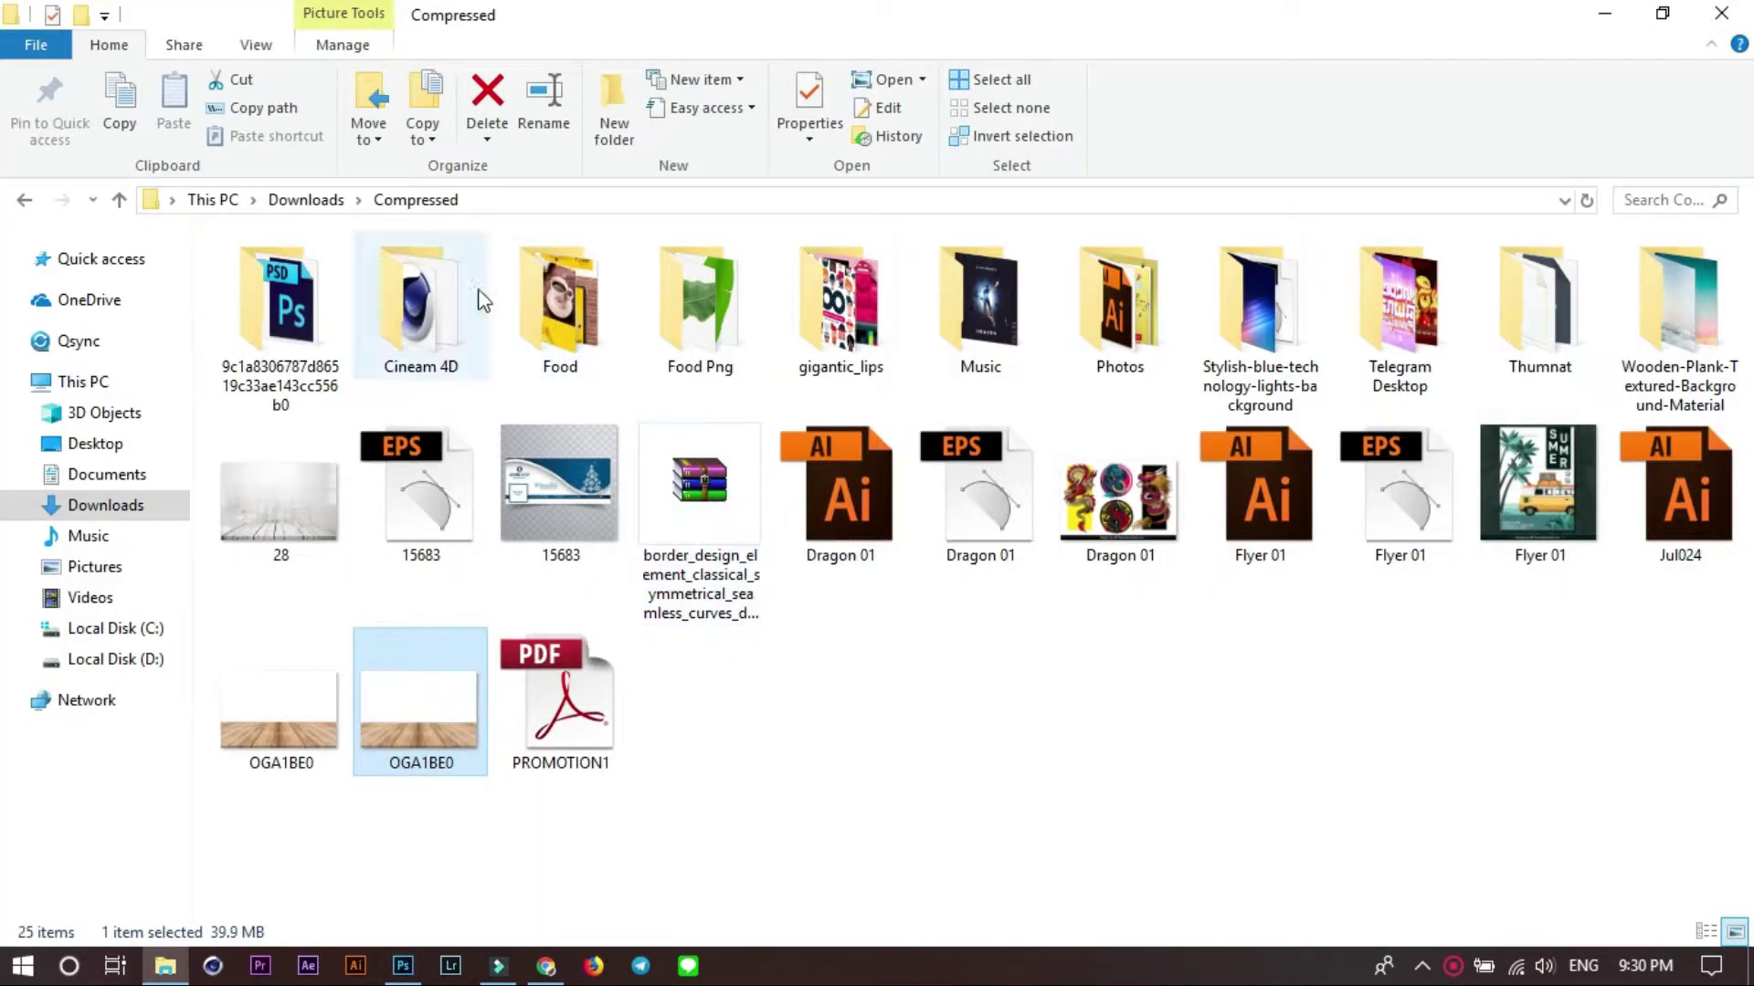
Browse the Food folder, then open the Food Png folder in Compressed.
click(553, 308)
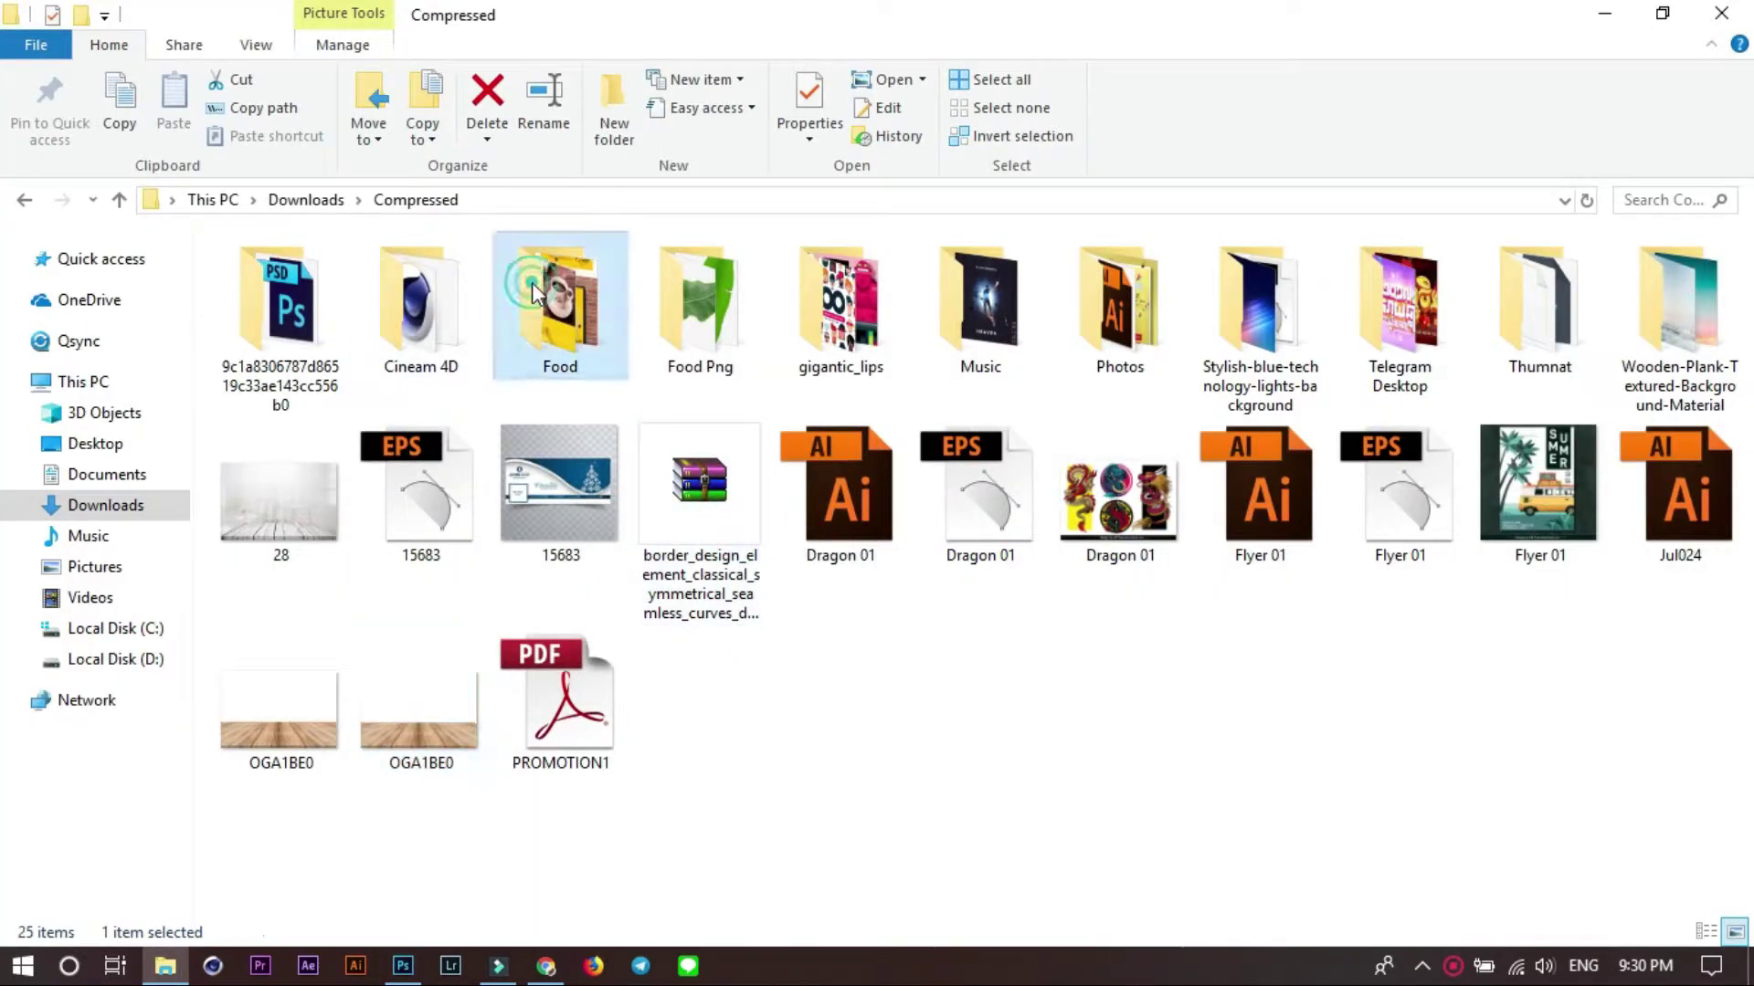
double_click(572, 314)
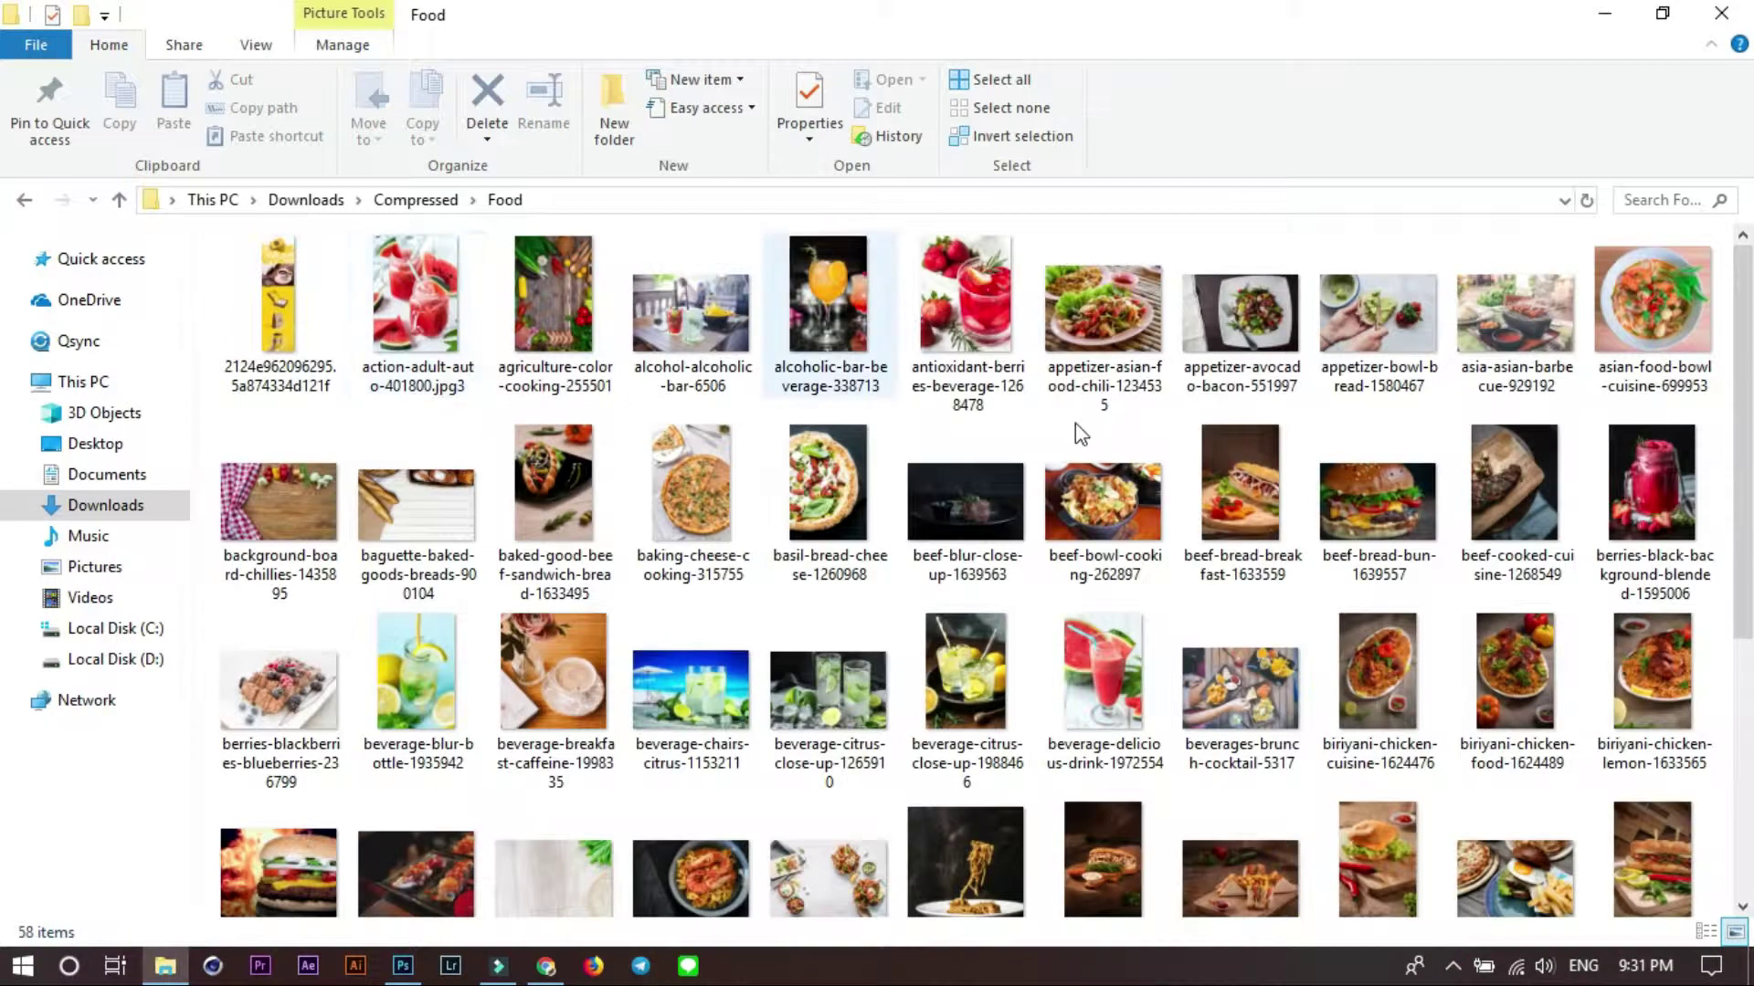
scroll(1186, 452, down, 5)
key(alt+Left)
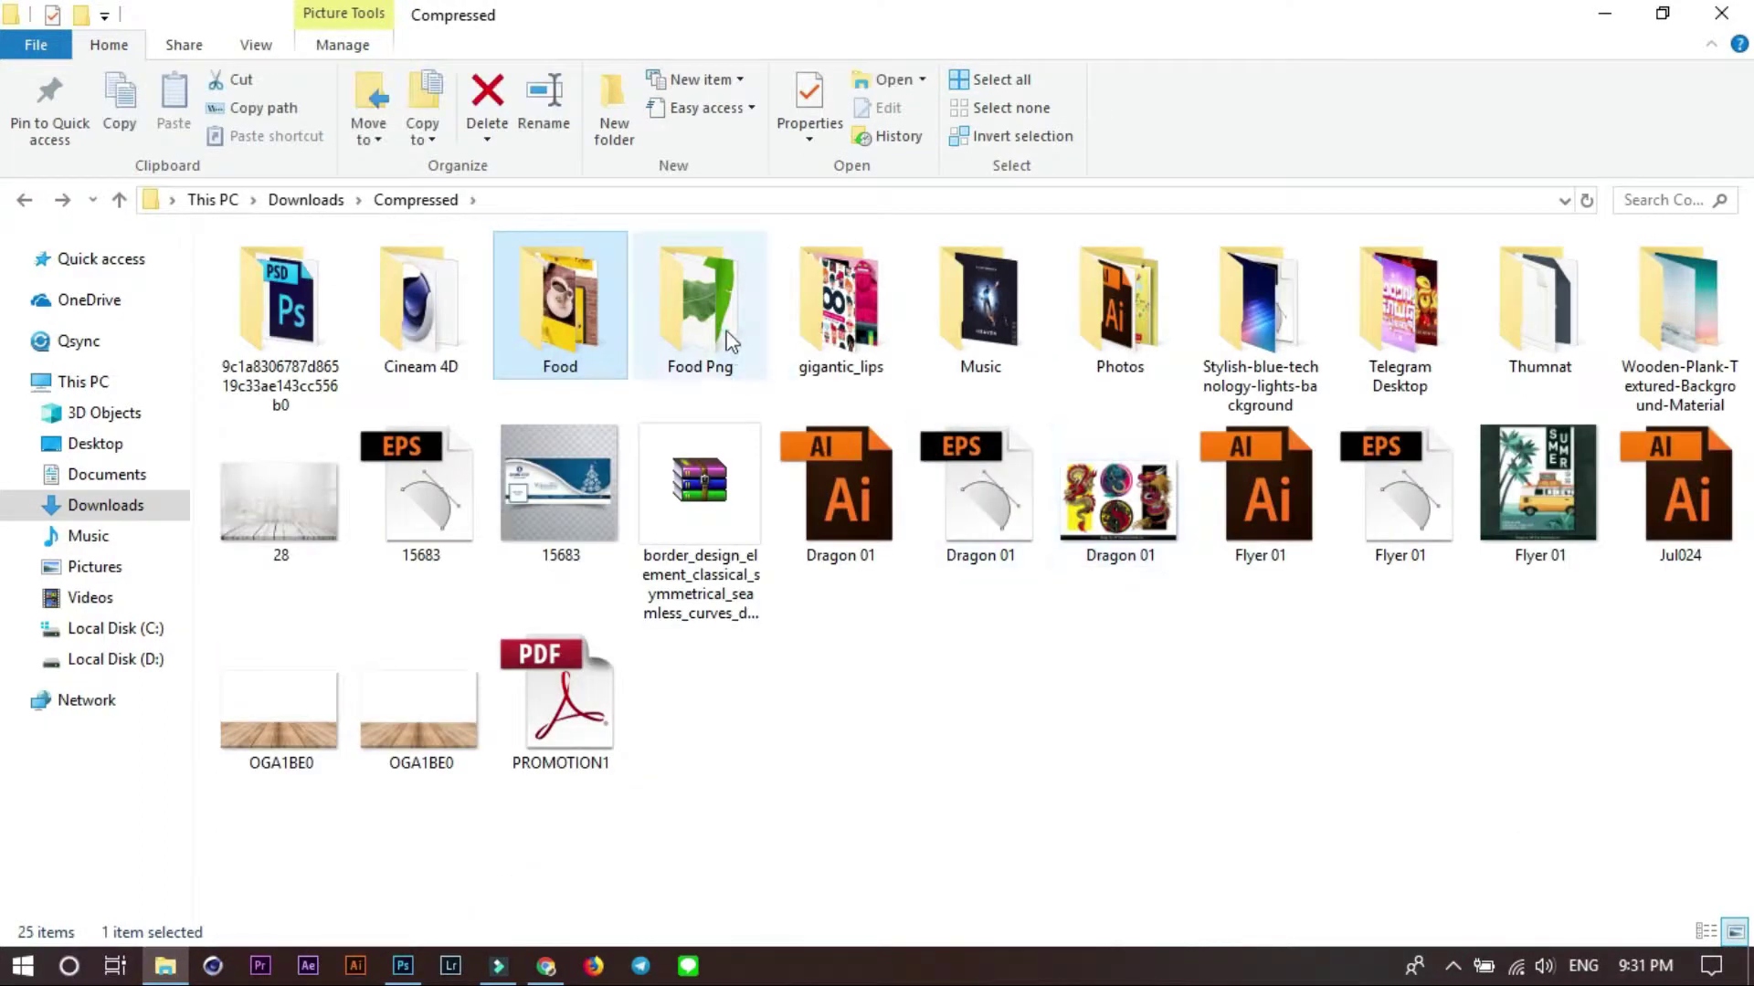
double_click(699, 338)
Pick the cheeseburger, fries and cola PNG and drag it toward the poster.
click(1114, 402)
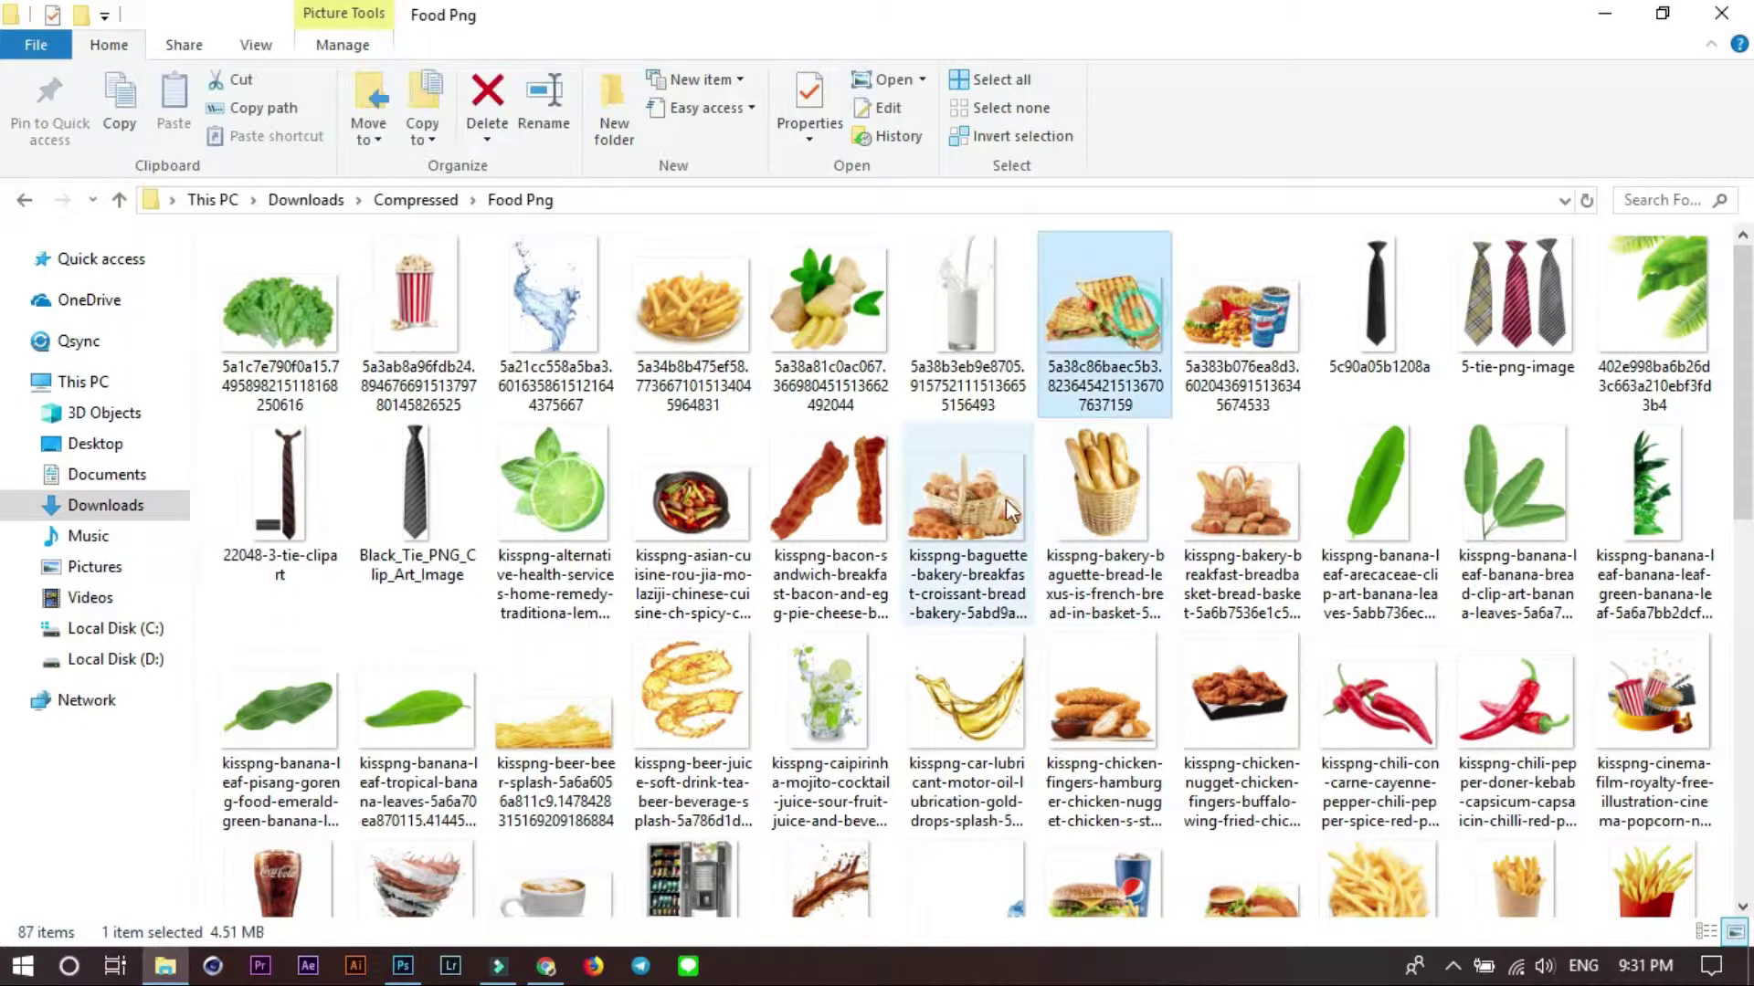
scroll(1334, 698, down, 3)
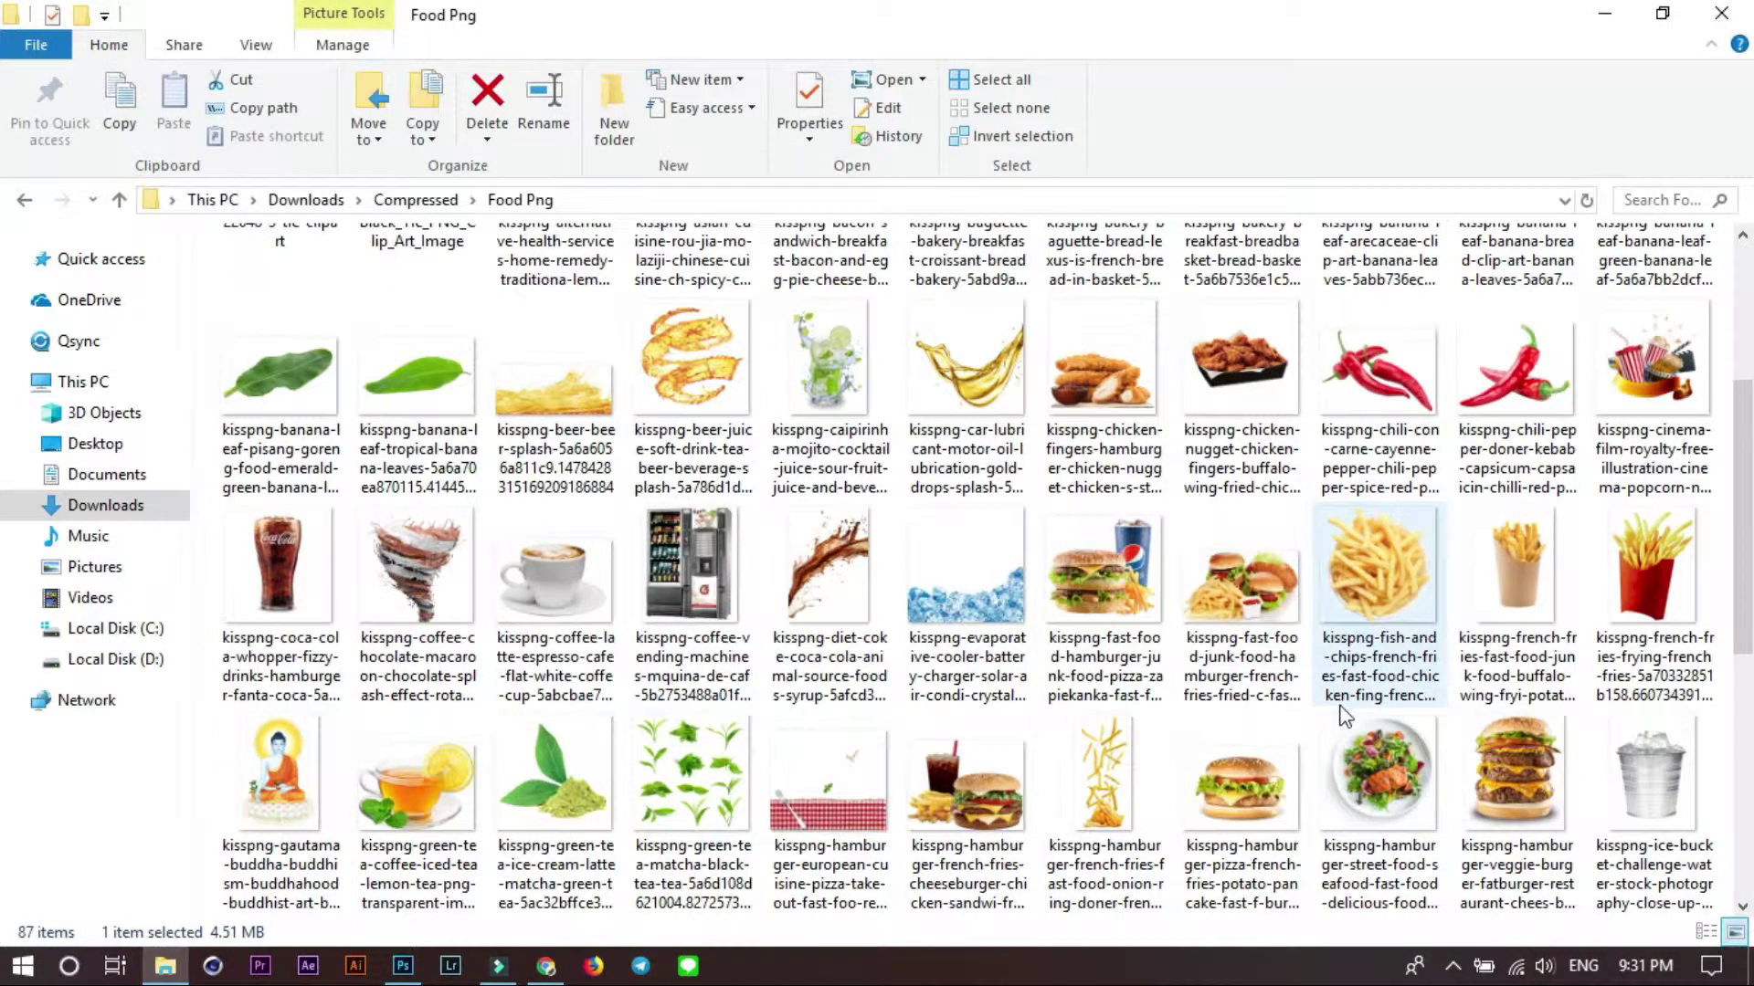
click(1537, 808)
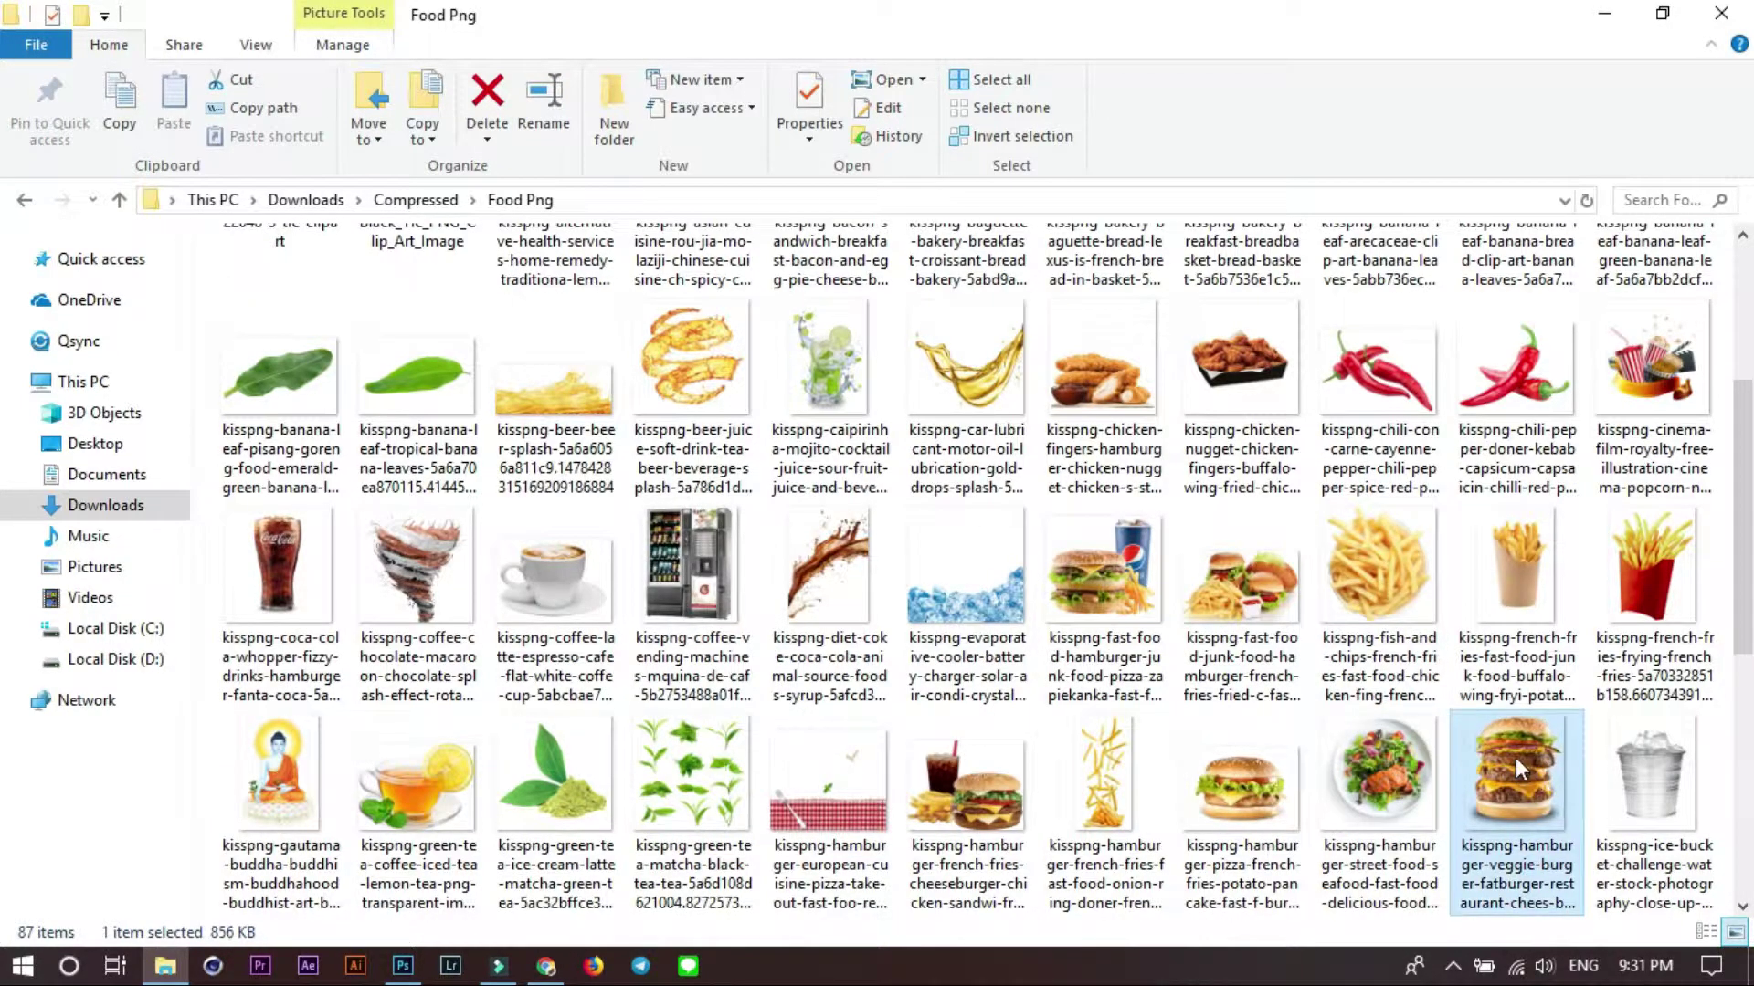
click(959, 804)
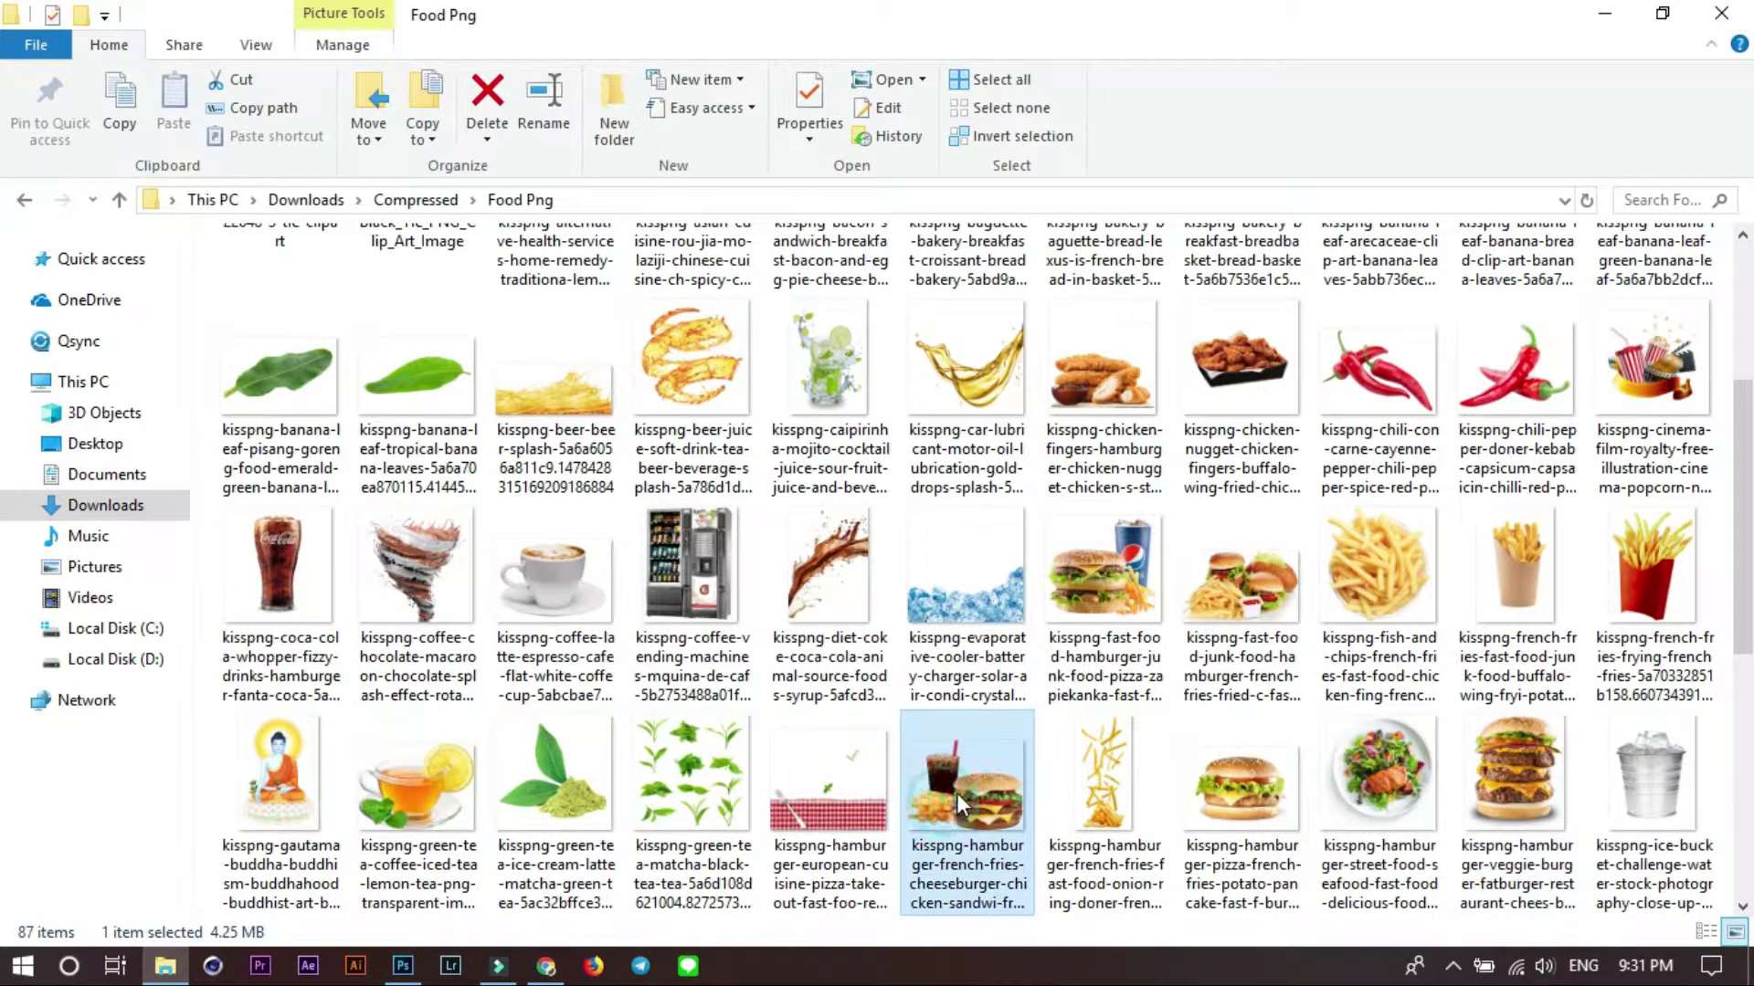
drag(959, 803, 949, 712)
key(alt+Tab)
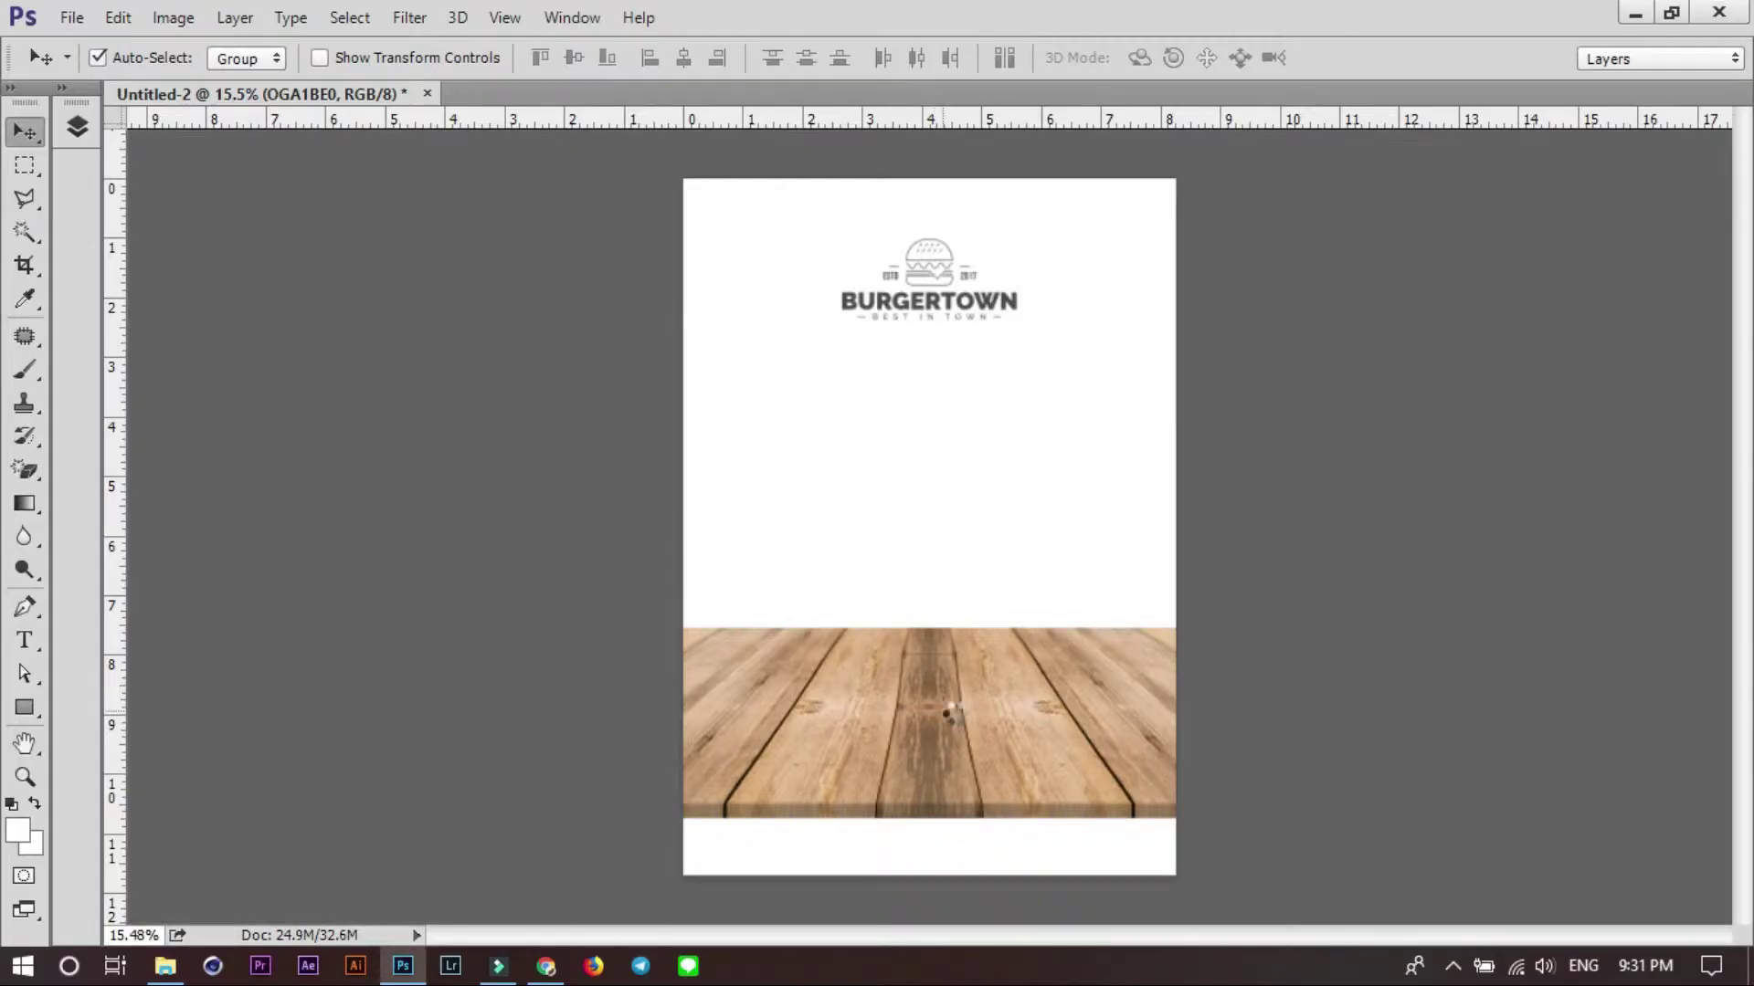
Scale the burger meal cutout to about 17.94% and set it on the wooden planks.
drag(1016, 548, 1024, 610)
drag(1178, 410, 1116, 456)
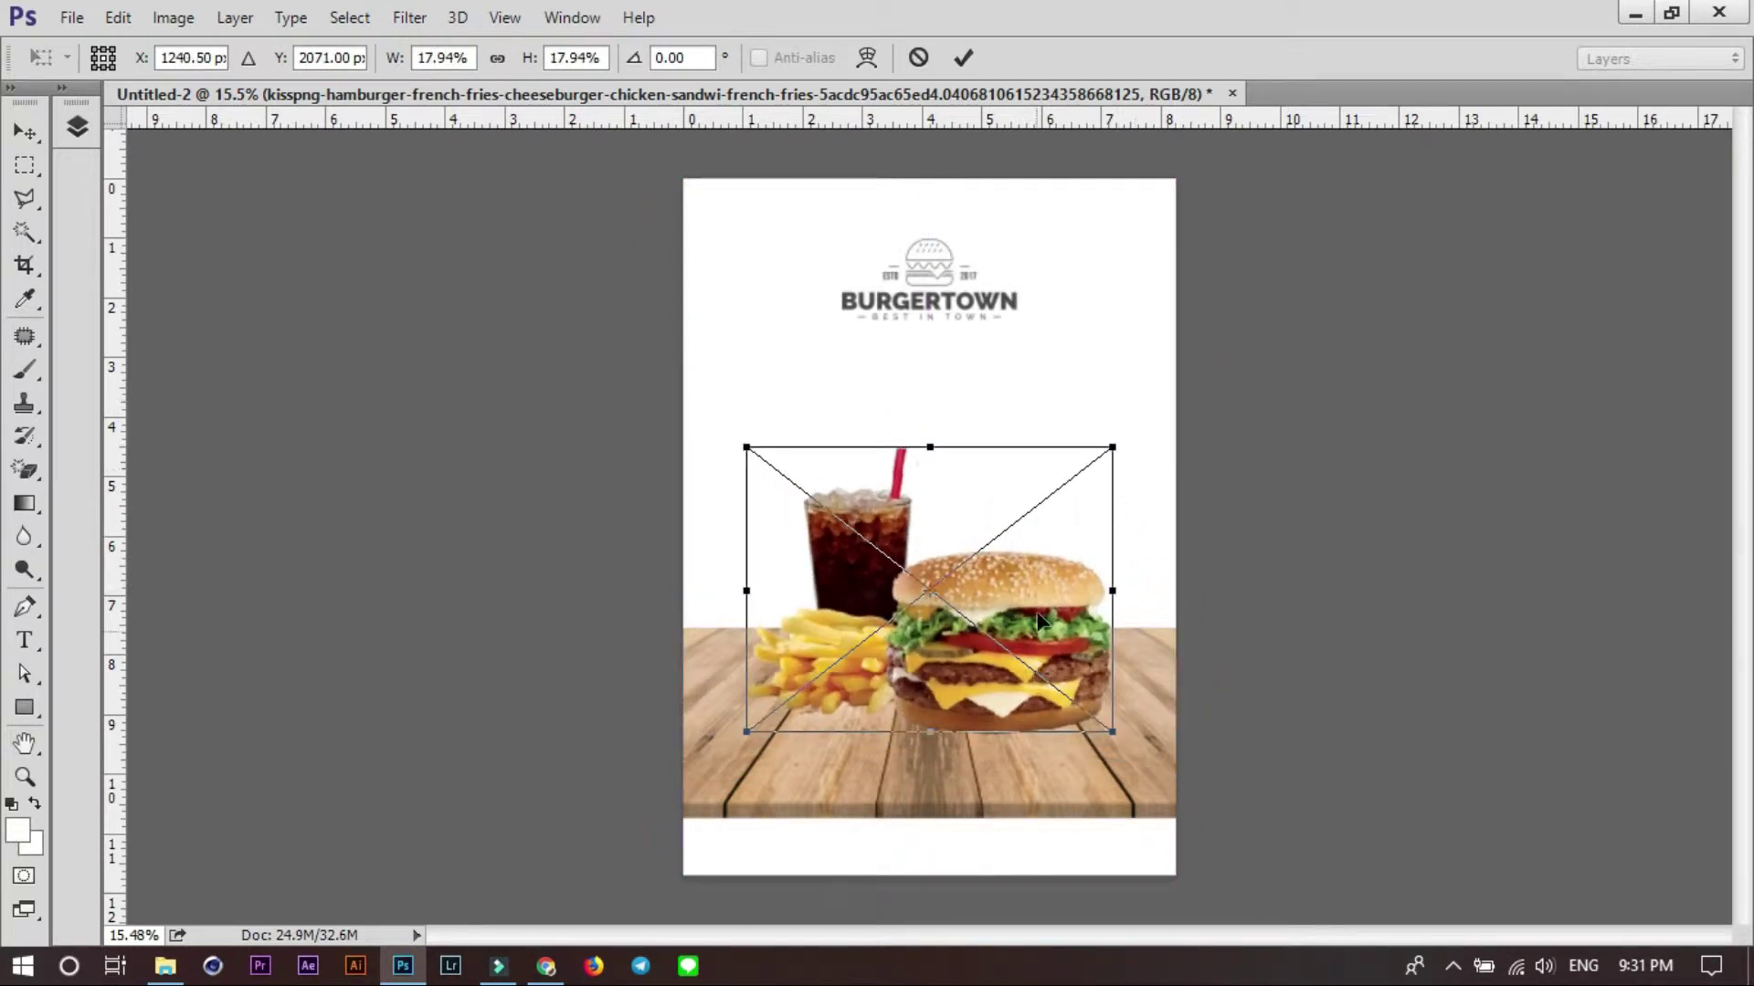
drag(1038, 617, 1037, 632)
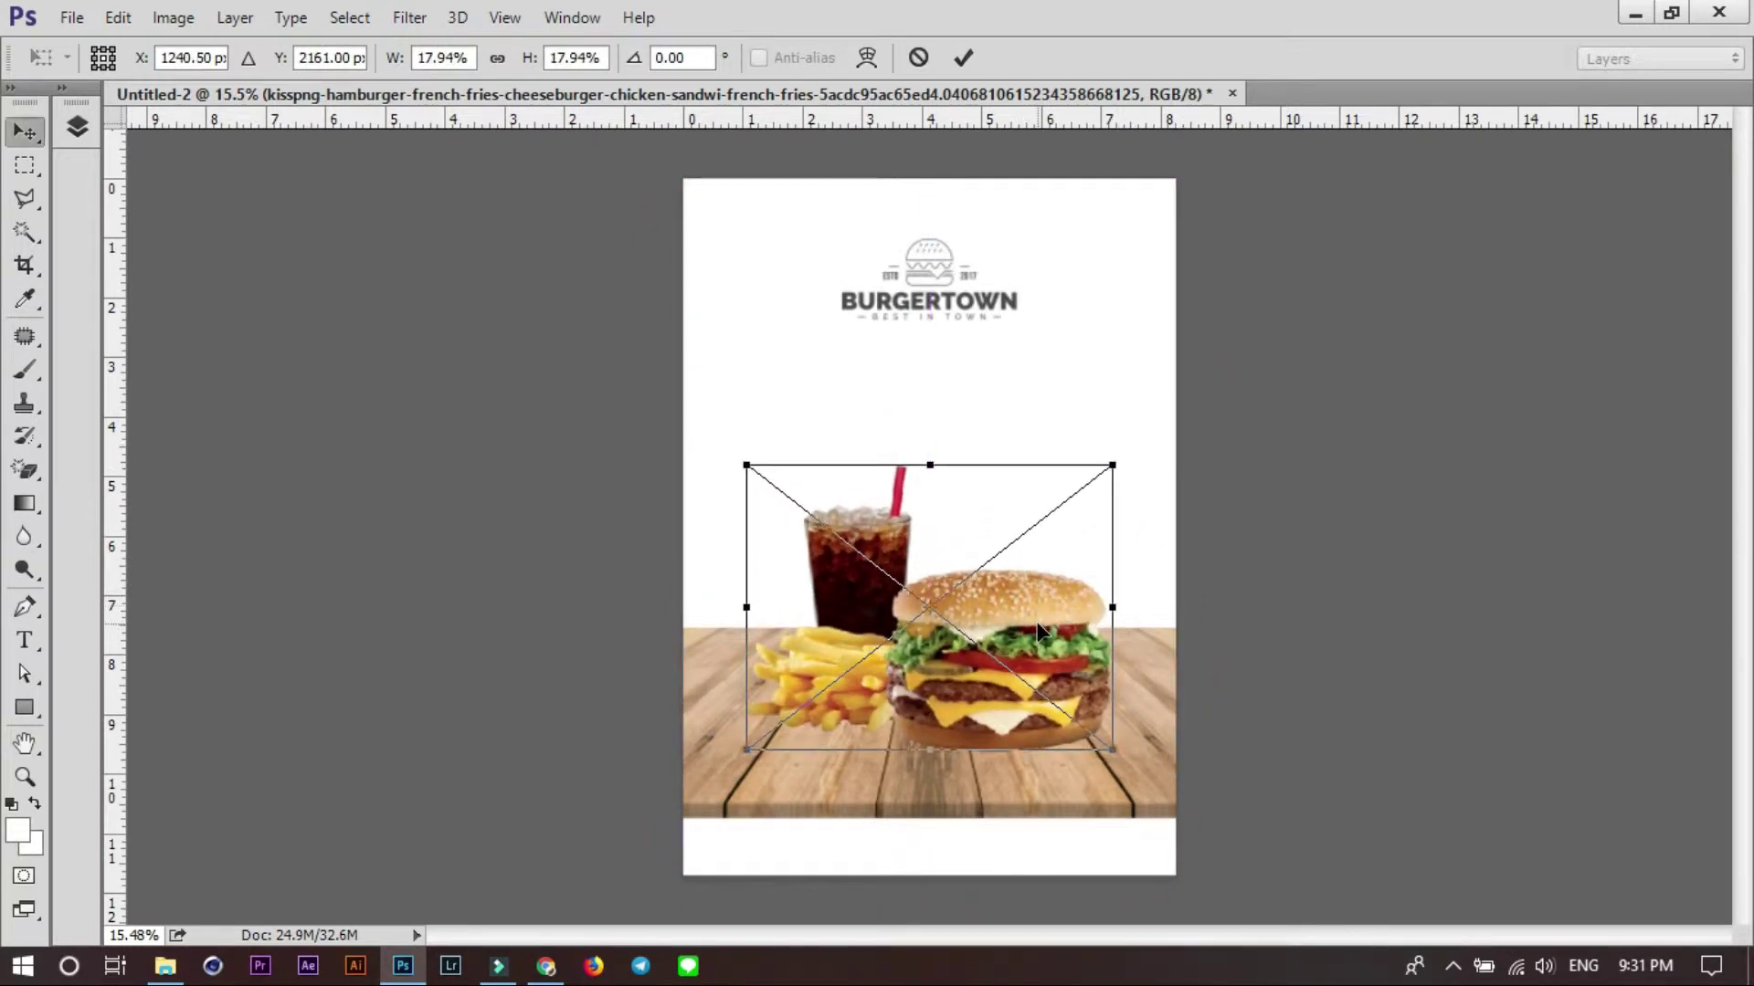
key(Return)
Nudge the burger meal slightly further down on the planks.
scroll(1013, 731, up, 2)
scroll(1014, 731, up, 2)
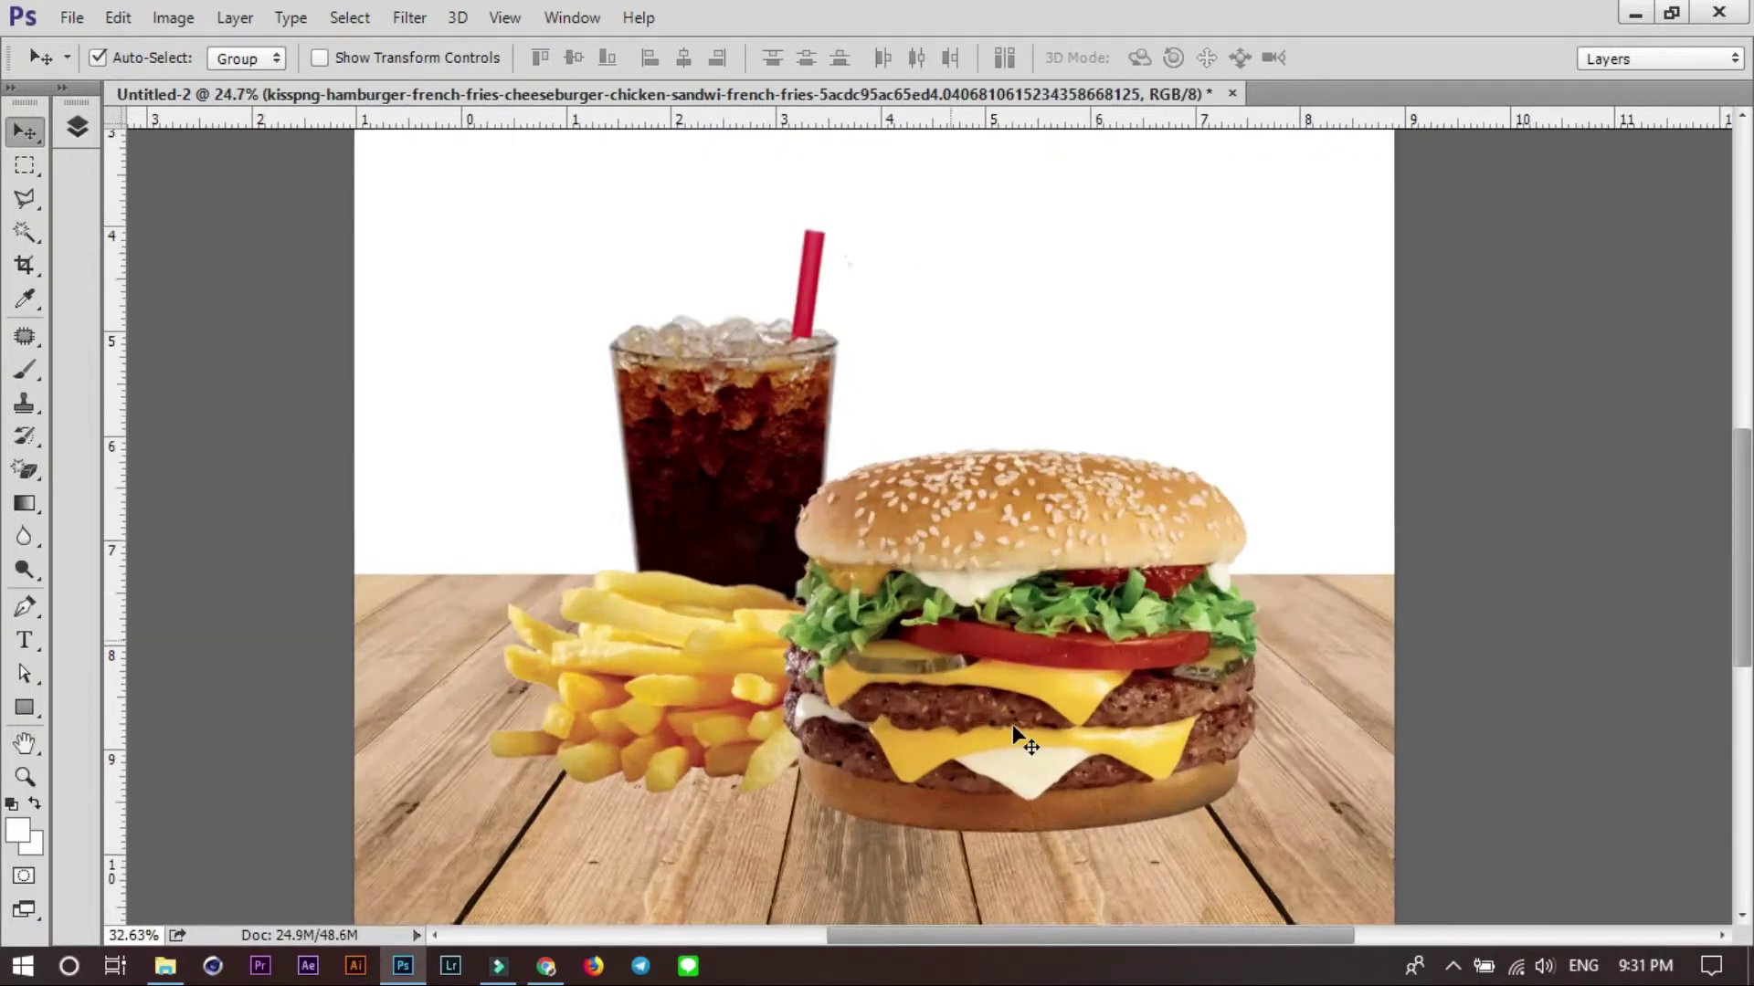
scroll(1023, 730, down, 2)
drag(1071, 544, 1070, 557)
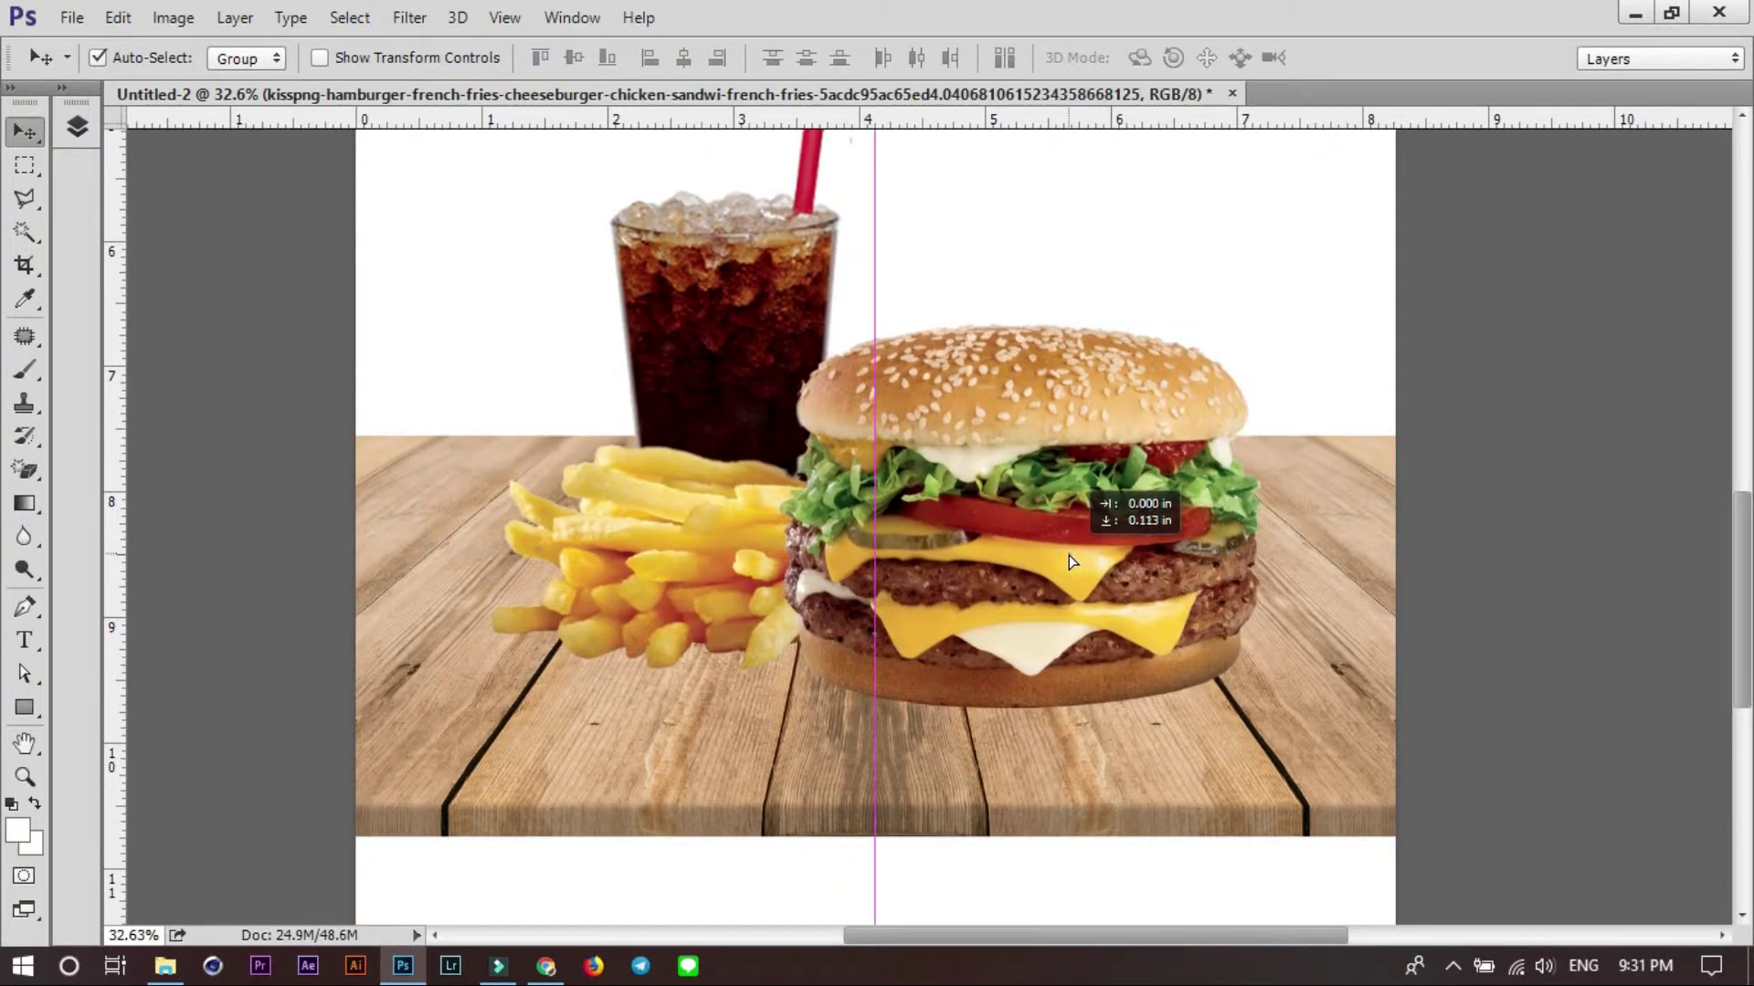
scroll(1041, 610, down, 3)
scroll(1040, 610, down, 1)
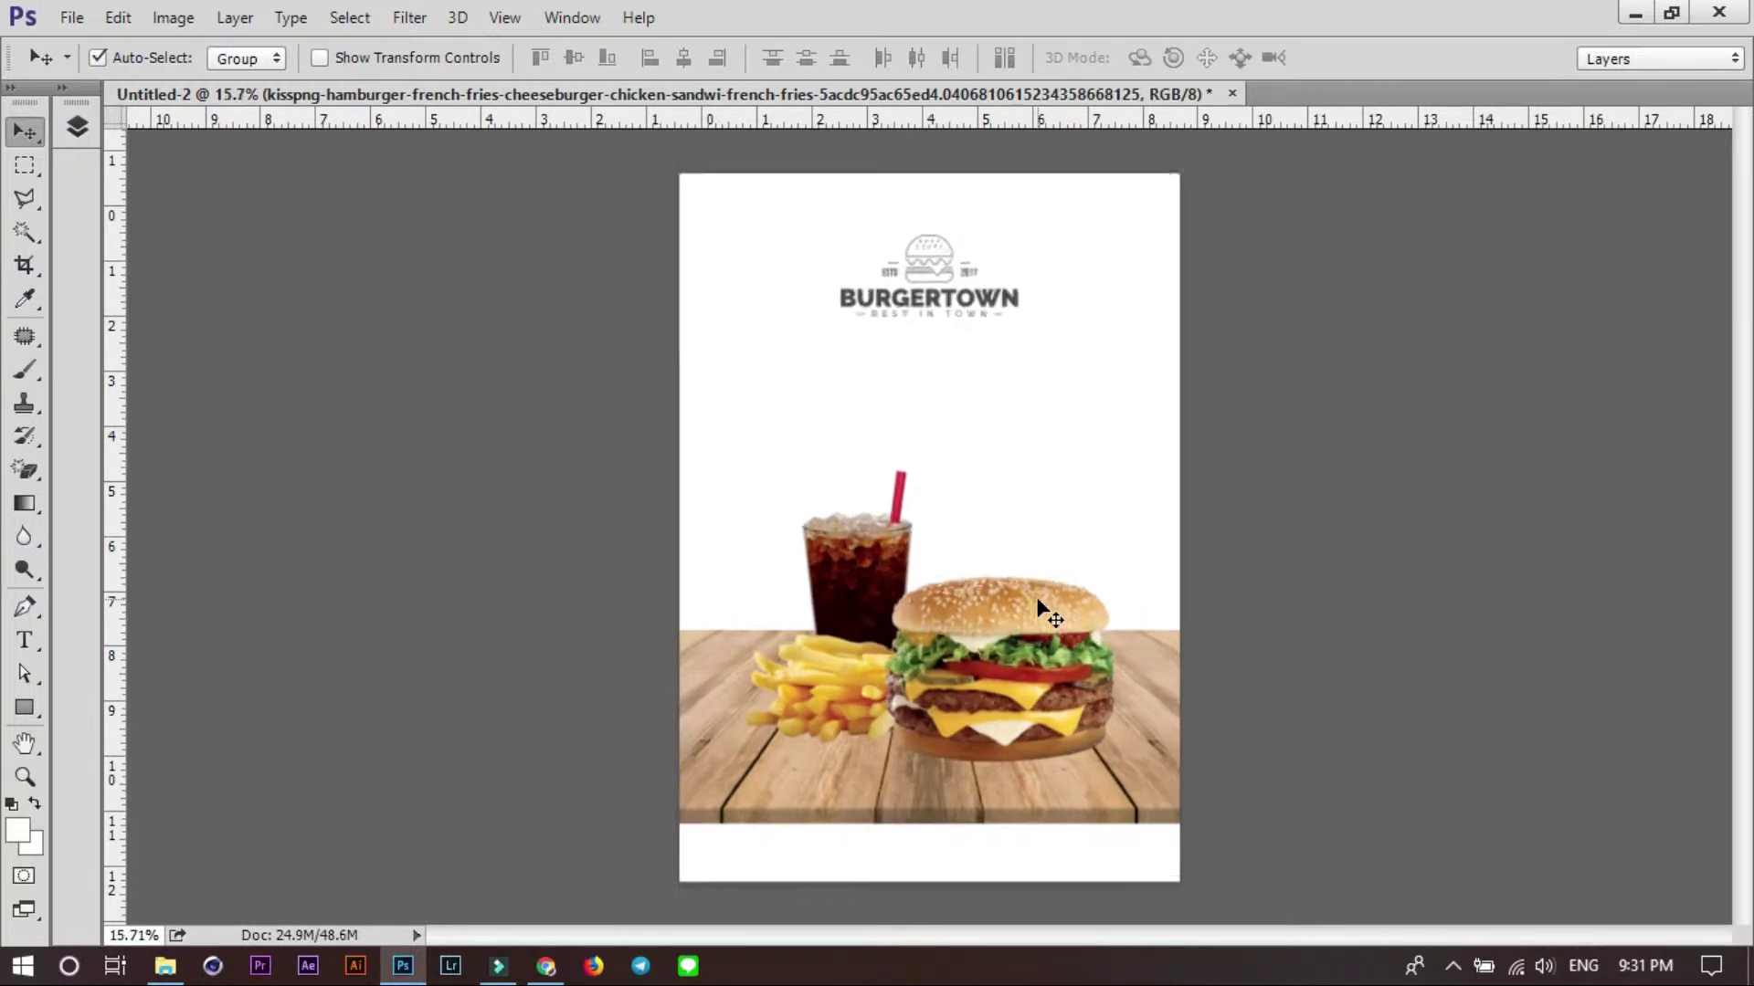
scroll(1037, 533, down, 1)
key(alt+Tab)
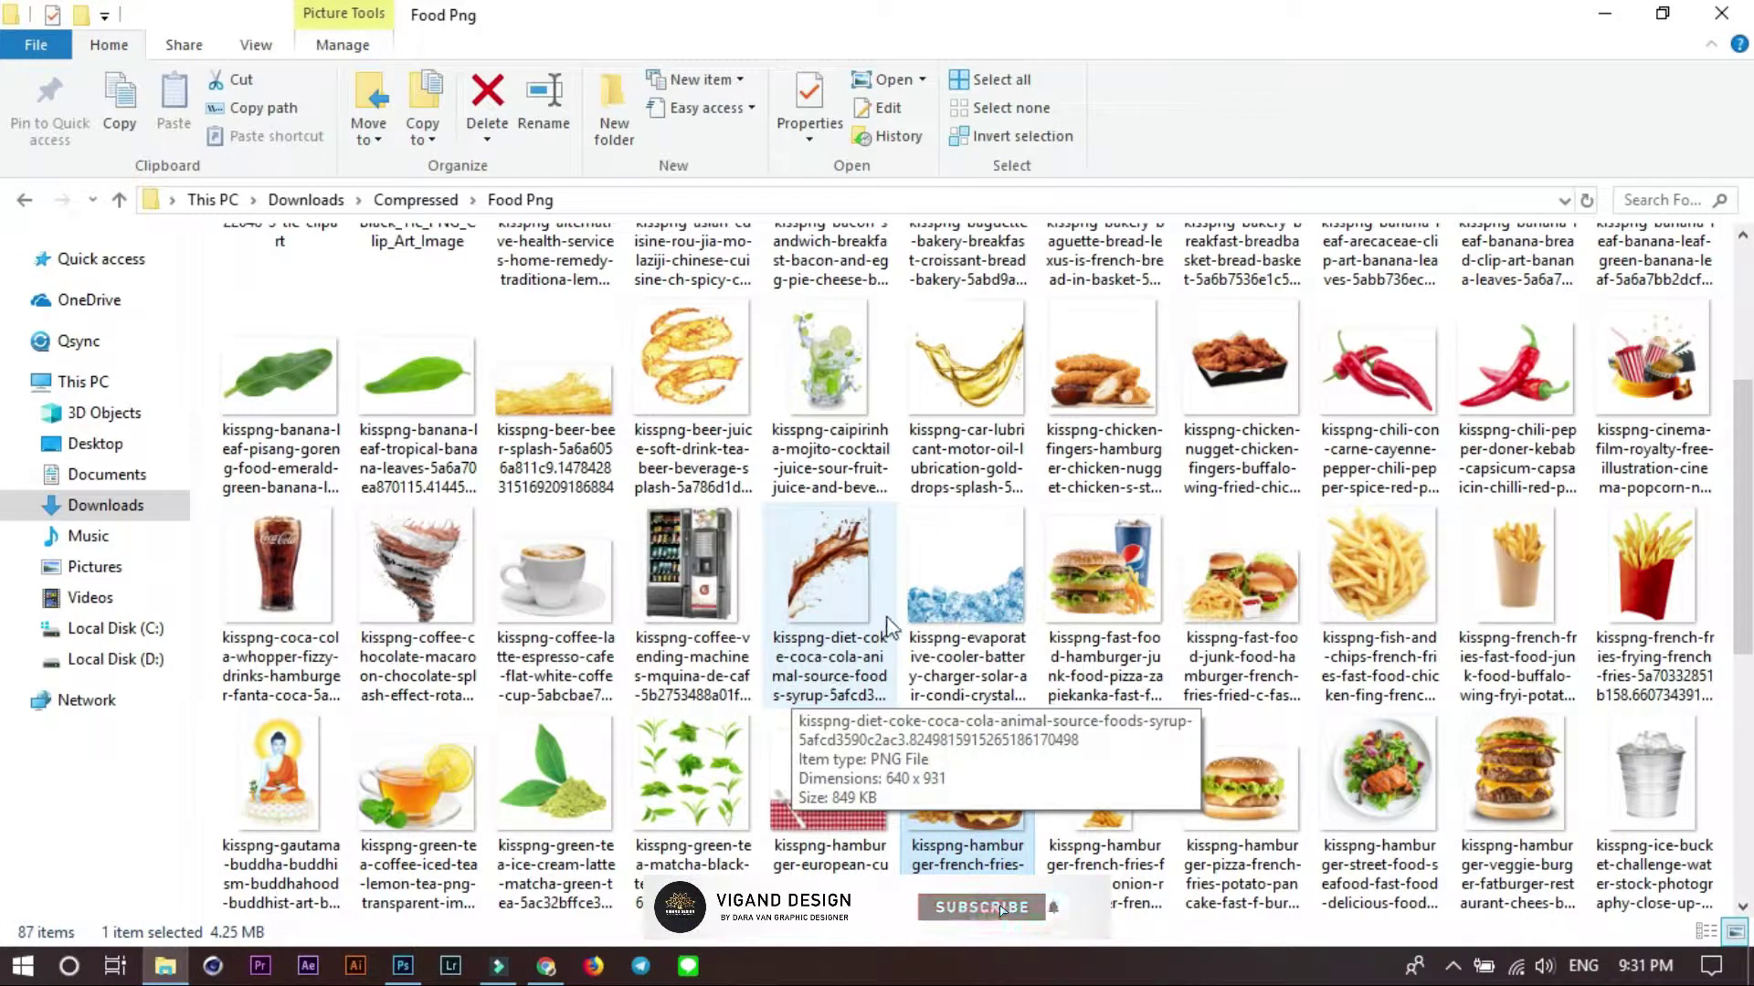
scroll(886, 628, up, 3)
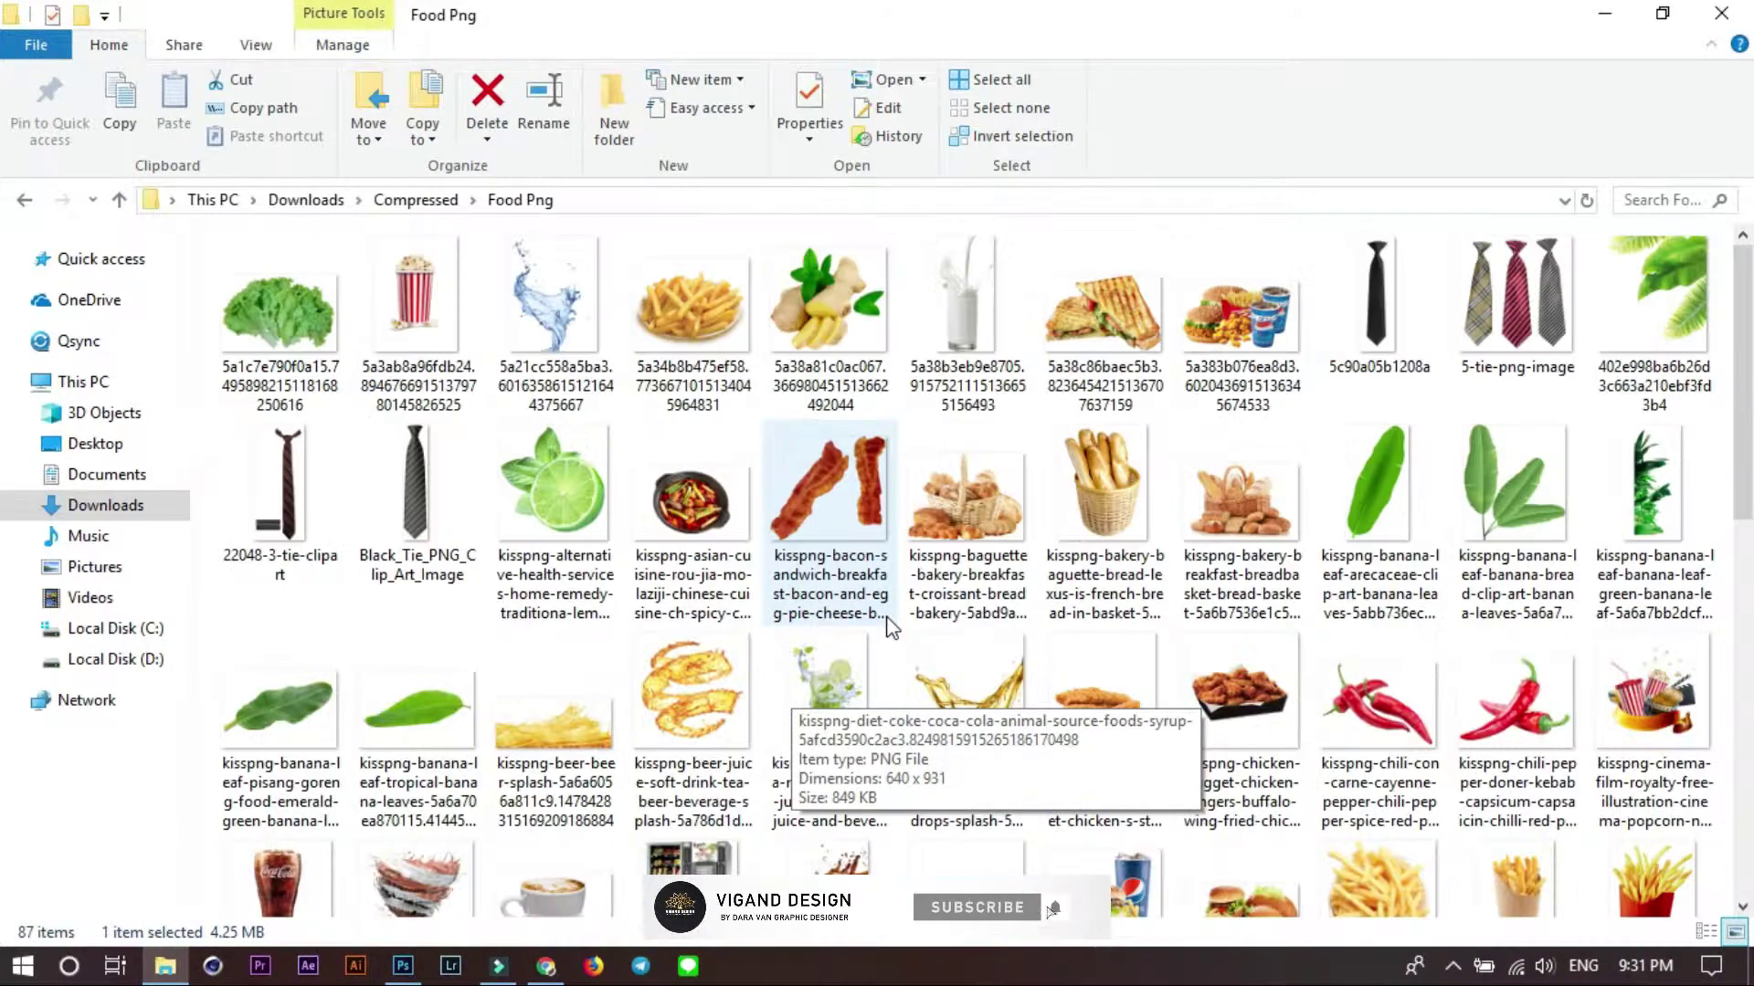
scroll(886, 628, down, 4)
scroll(886, 629, down, 4)
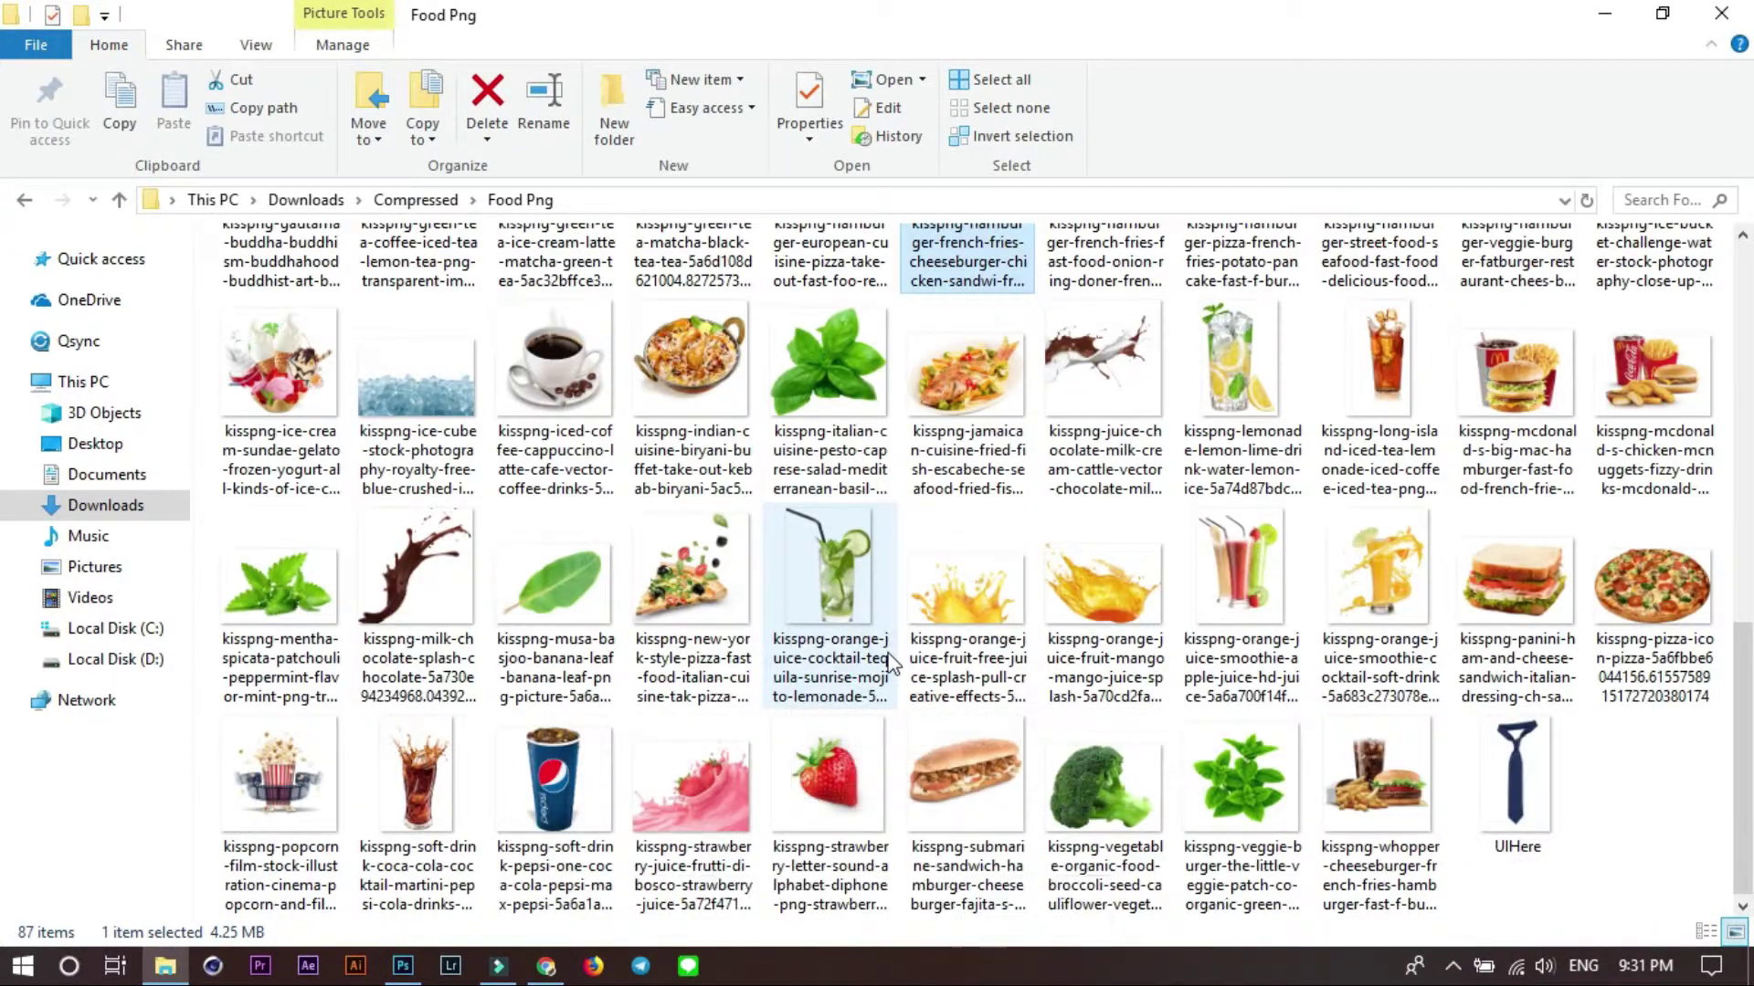
click(1234, 771)
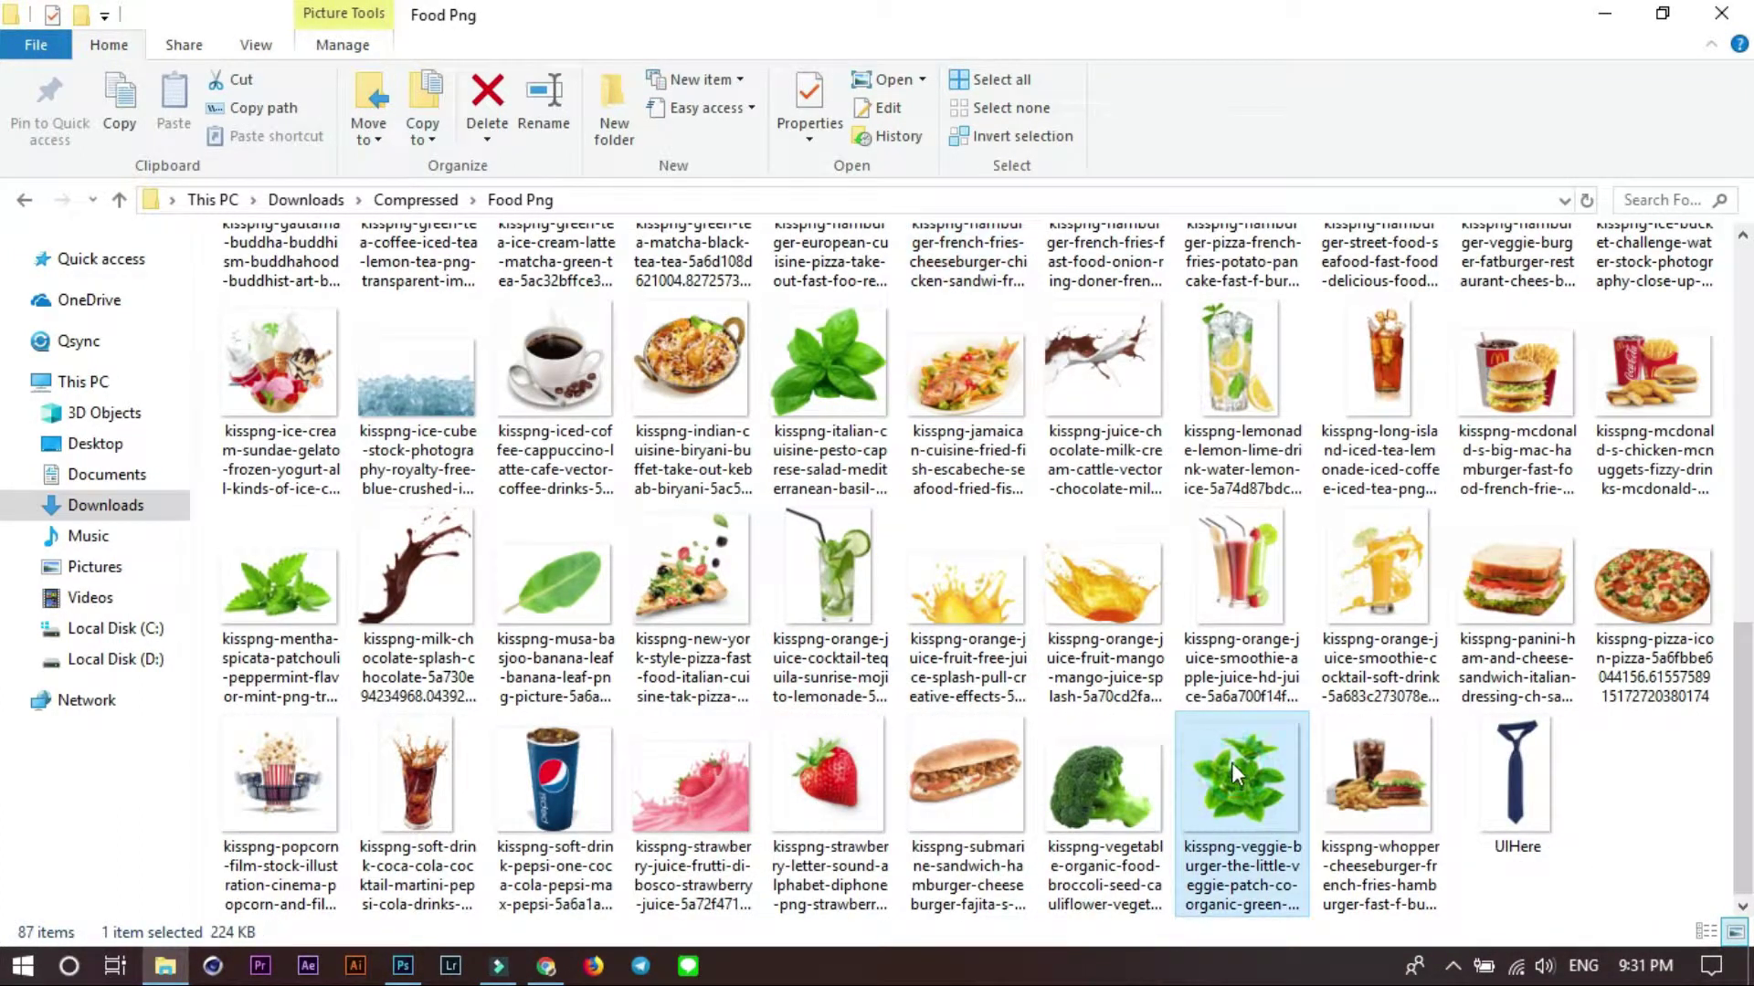
key(alt+Tab)
click(698, 498)
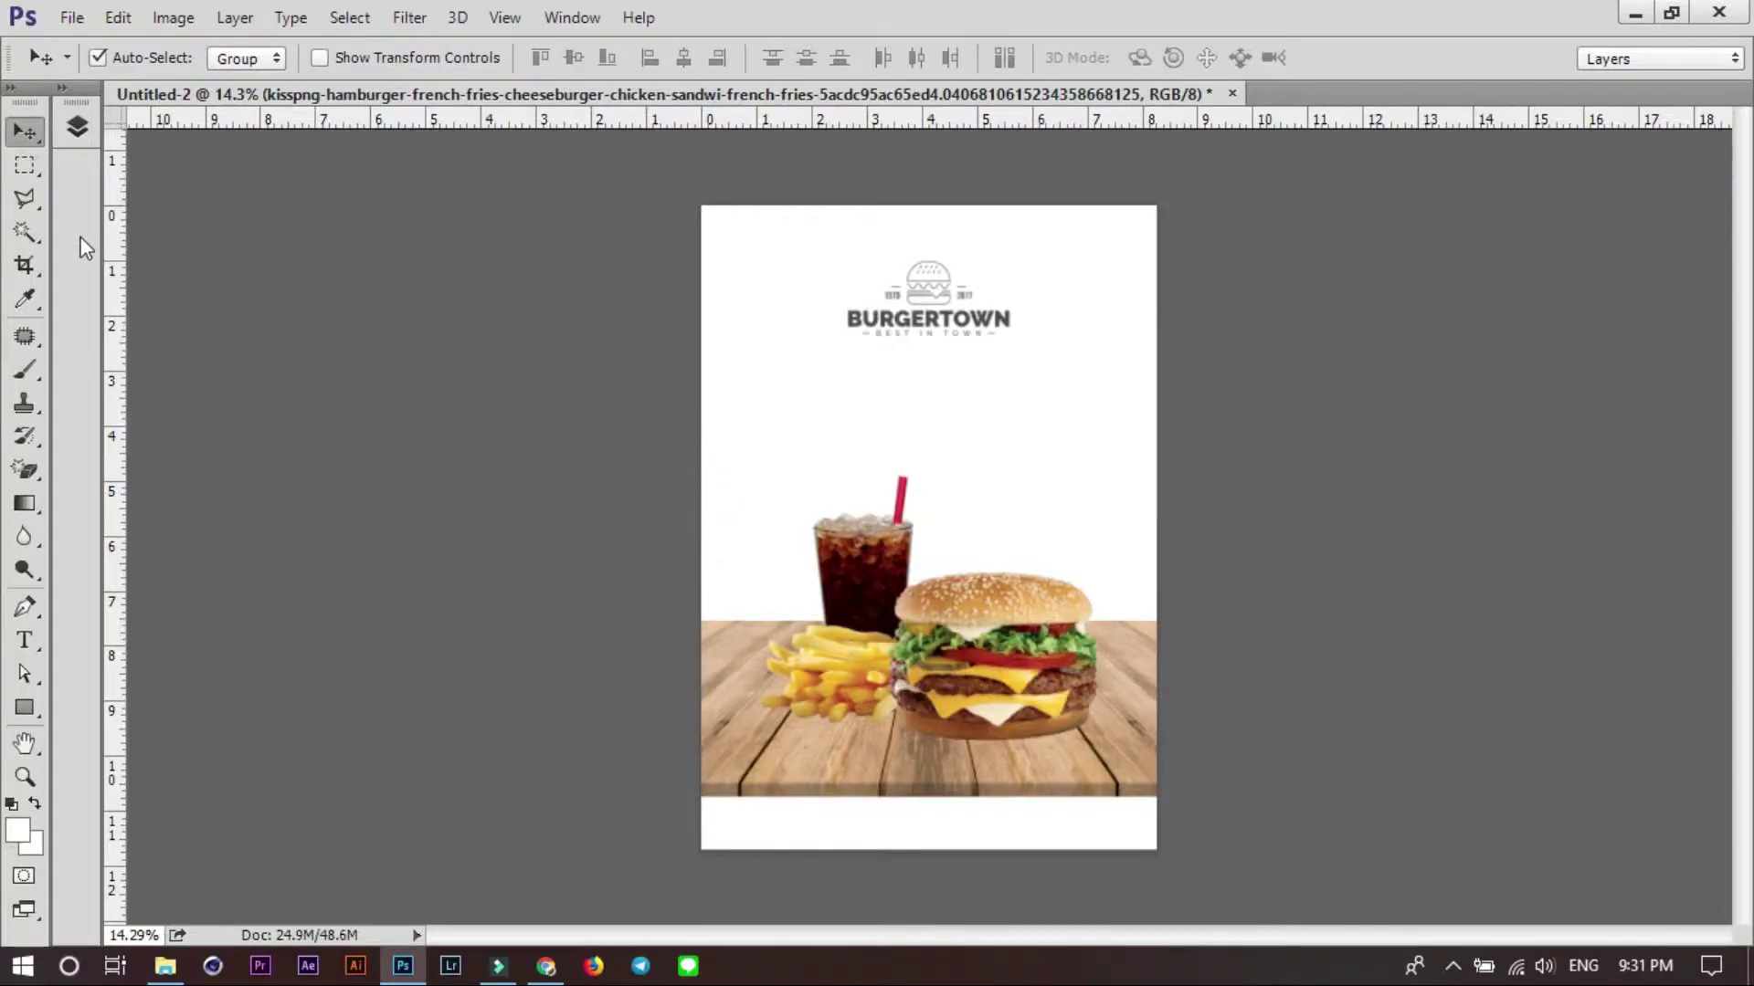
Switch to the Dara Design workspace and show the Pexels panel.
click(1684, 57)
click(1624, 102)
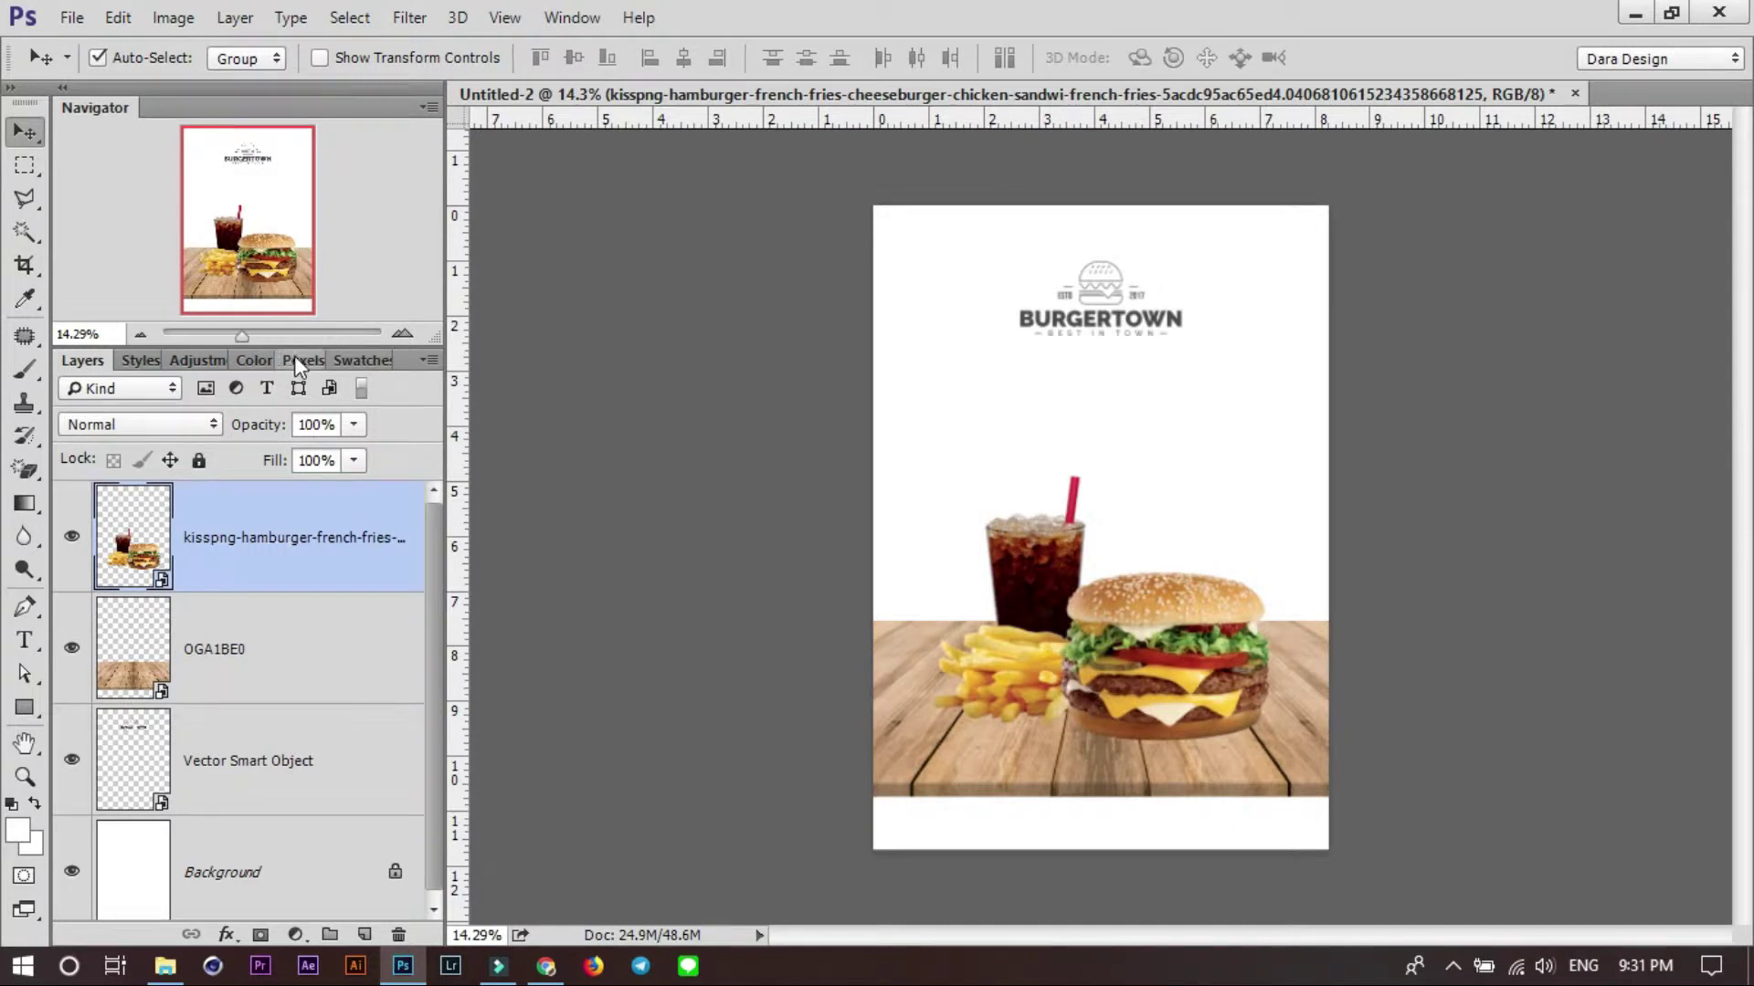
click(296, 361)
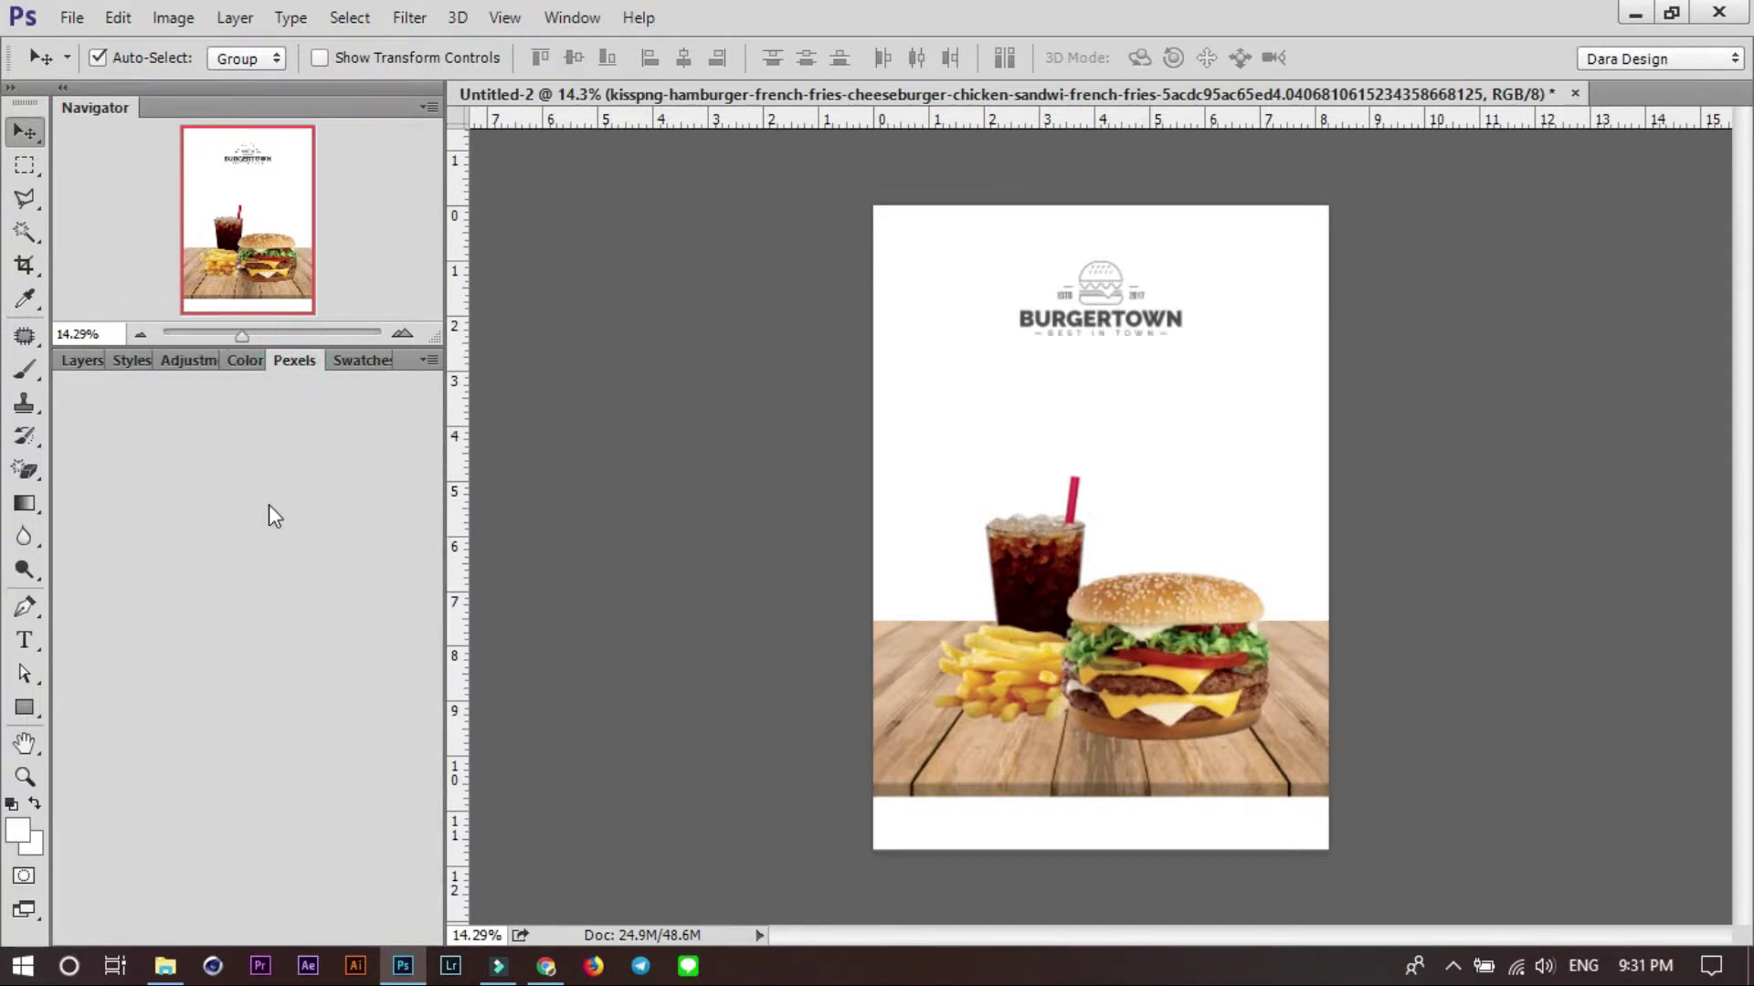
key(alt+Tab)
click(671, 499)
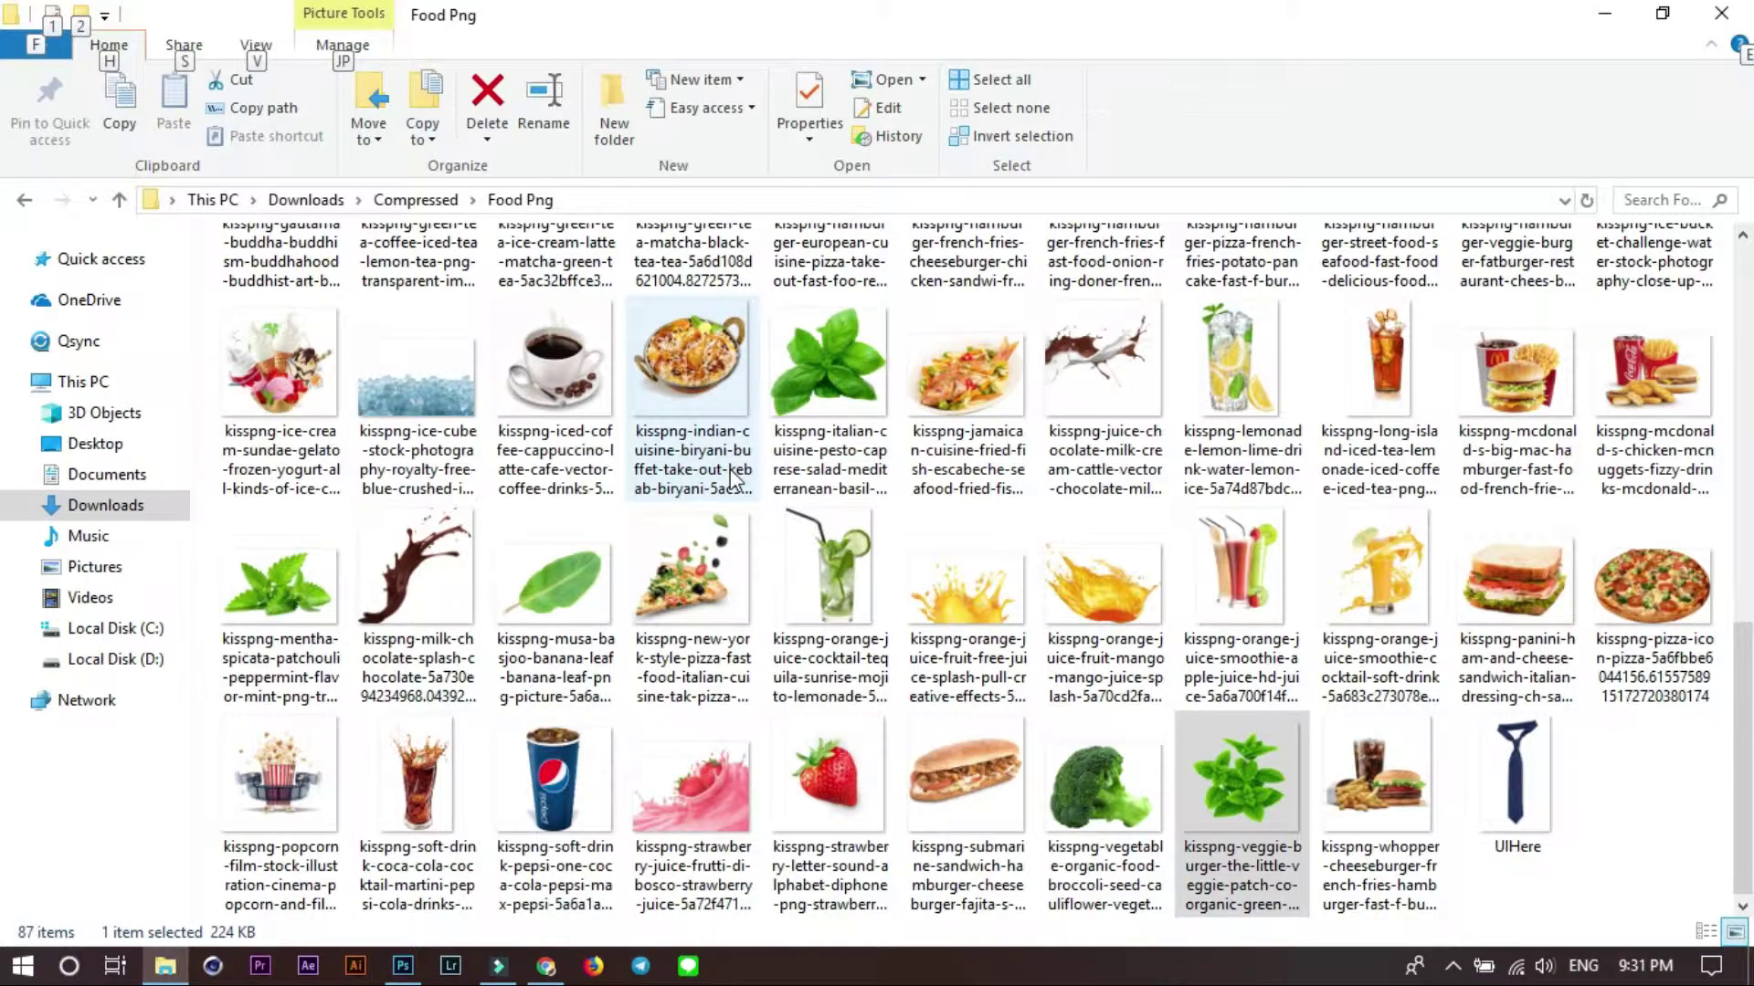
Open Wooden-Plank-Textured-Background-Material and drag the above-atmosphere-clouds-37728 photo toward the poster.
click(729, 473)
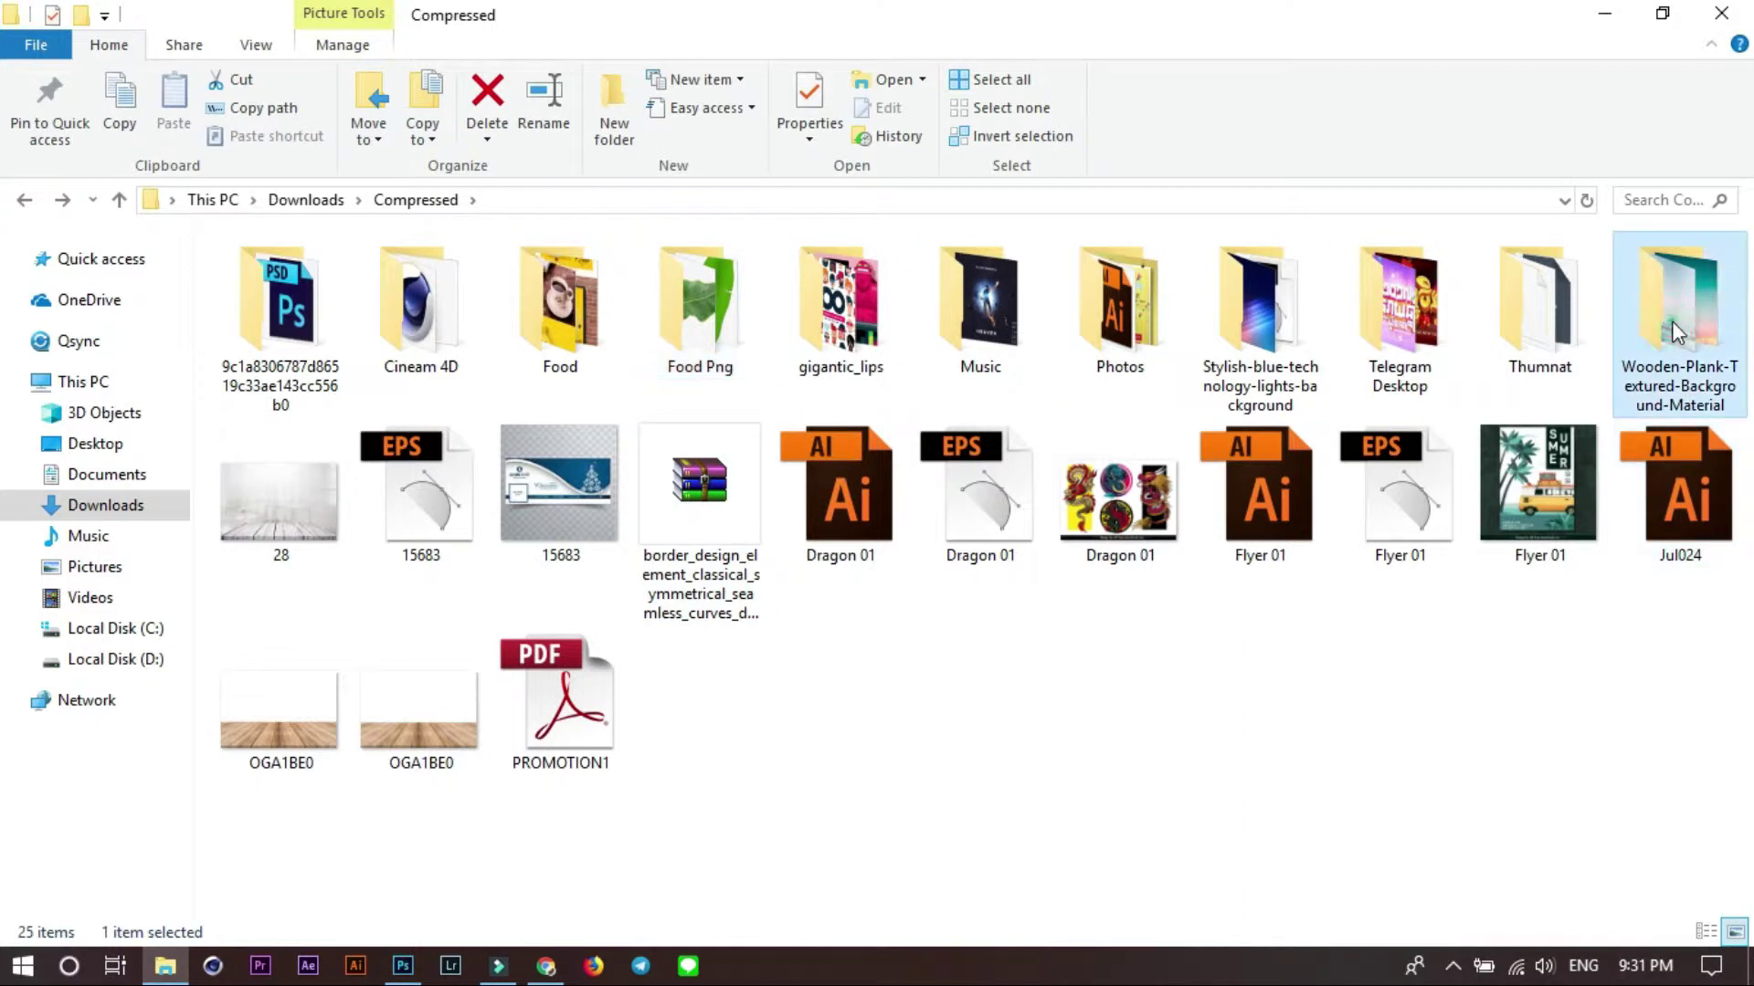
double_click(1672, 321)
drag(546, 316, 825, 783)
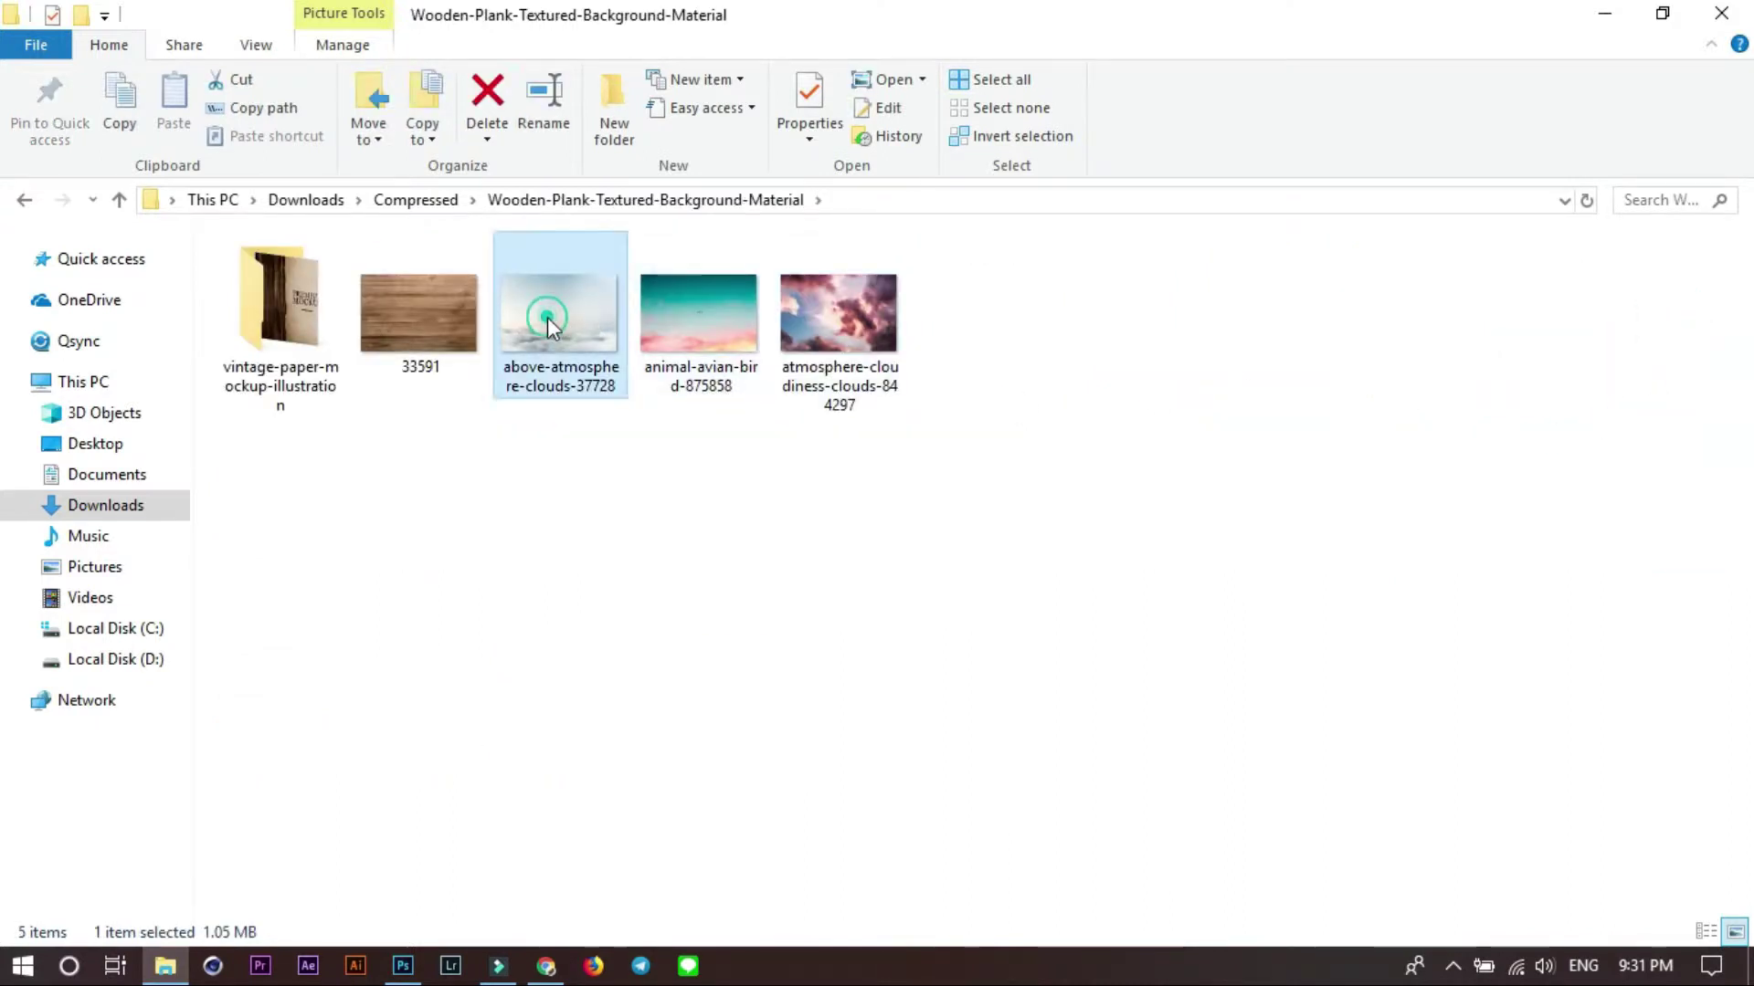
key(alt+Tab)
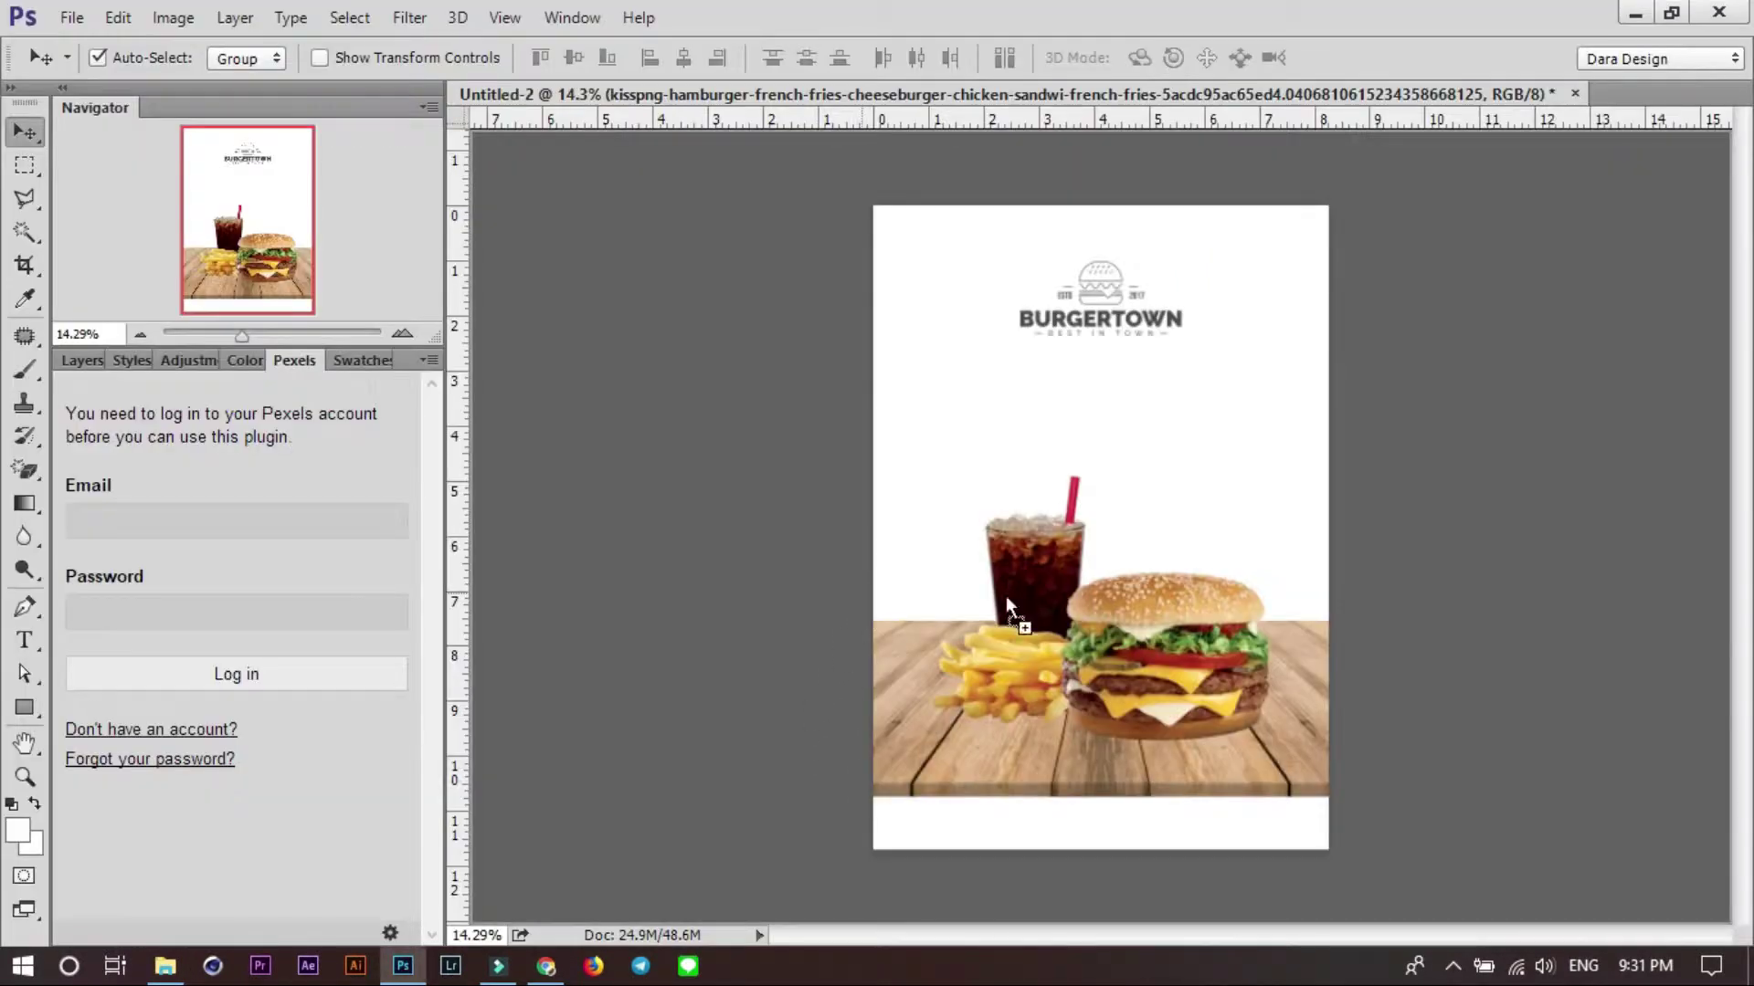
Place the above-atmosphere-clouds-37728 sky at about 23.31% as the poster backdrop.
drag(824, 783, 1034, 594)
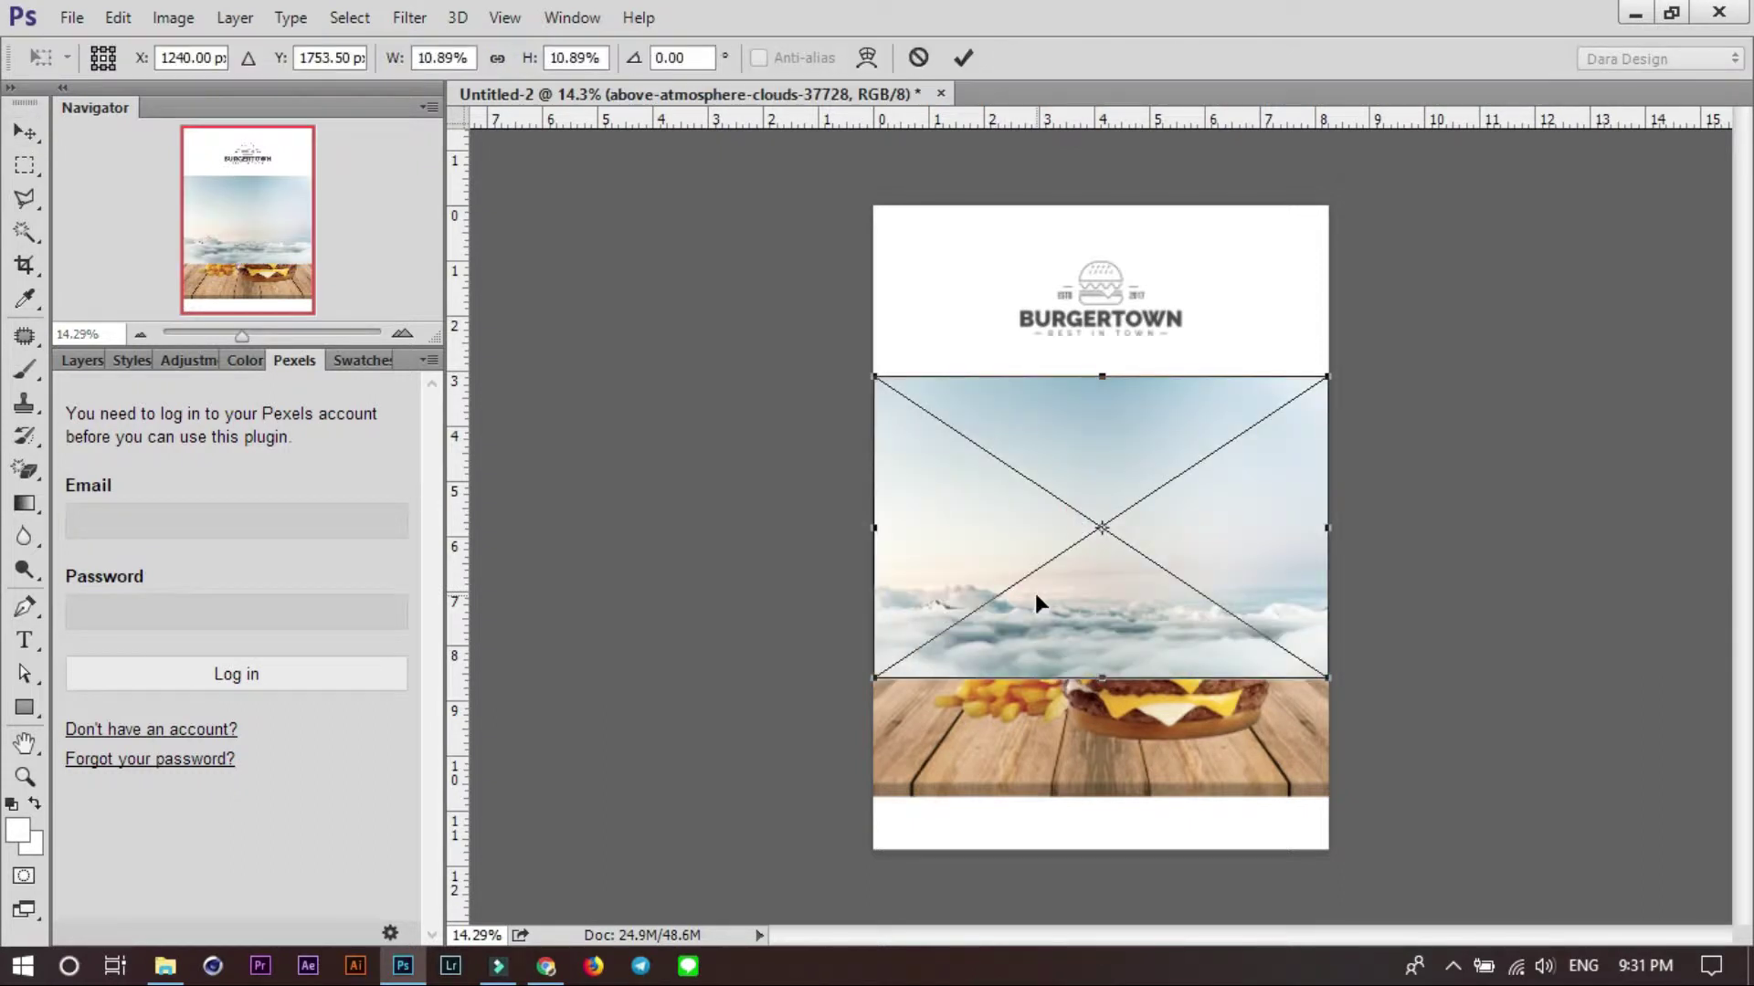
drag(1329, 374, 1525, 107)
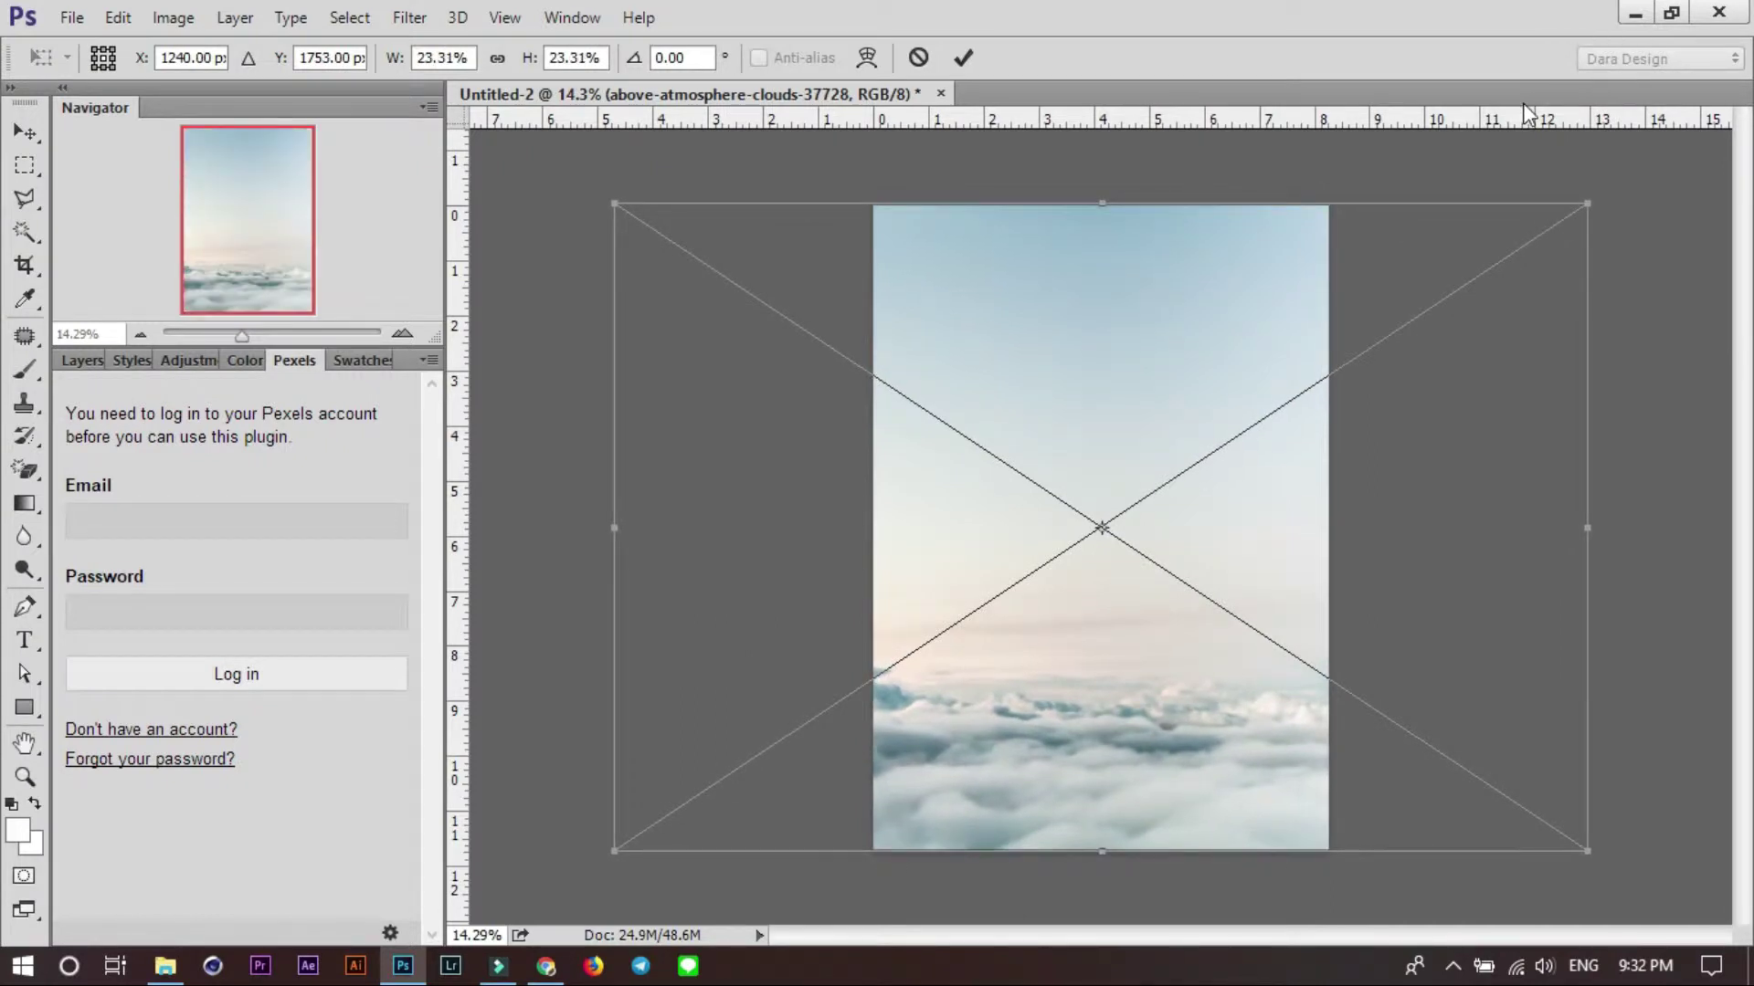
key(Return)
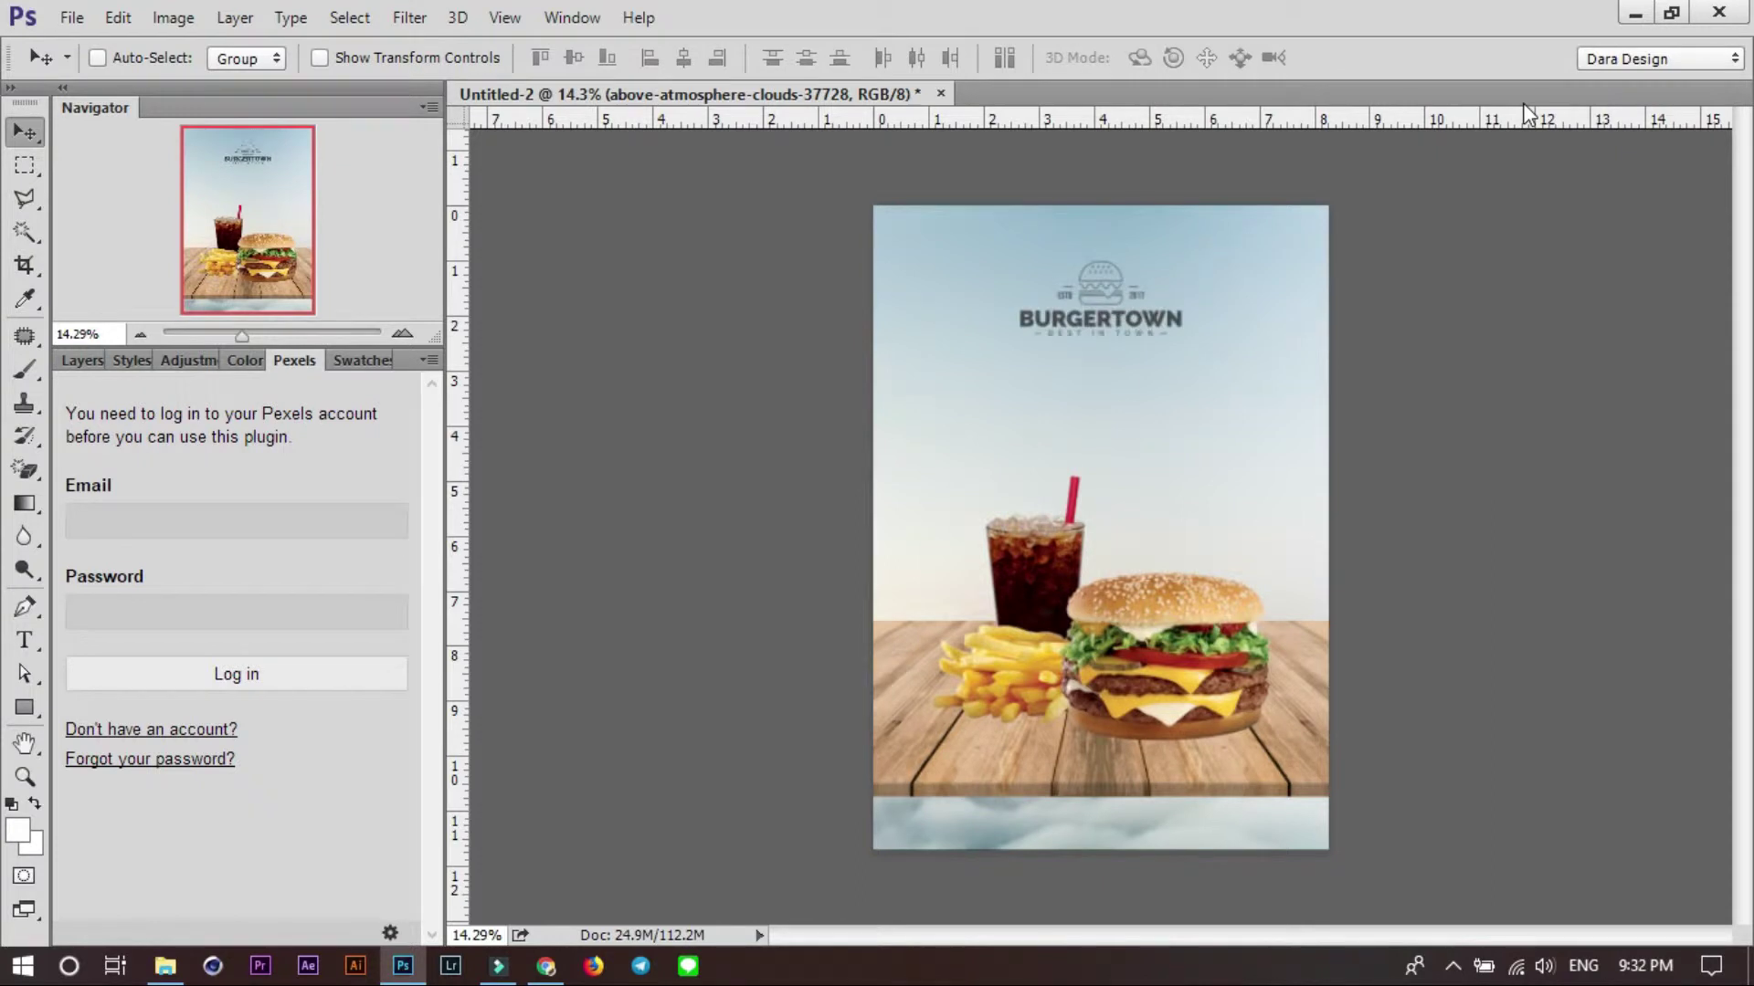
scroll(1207, 304, up, 1)
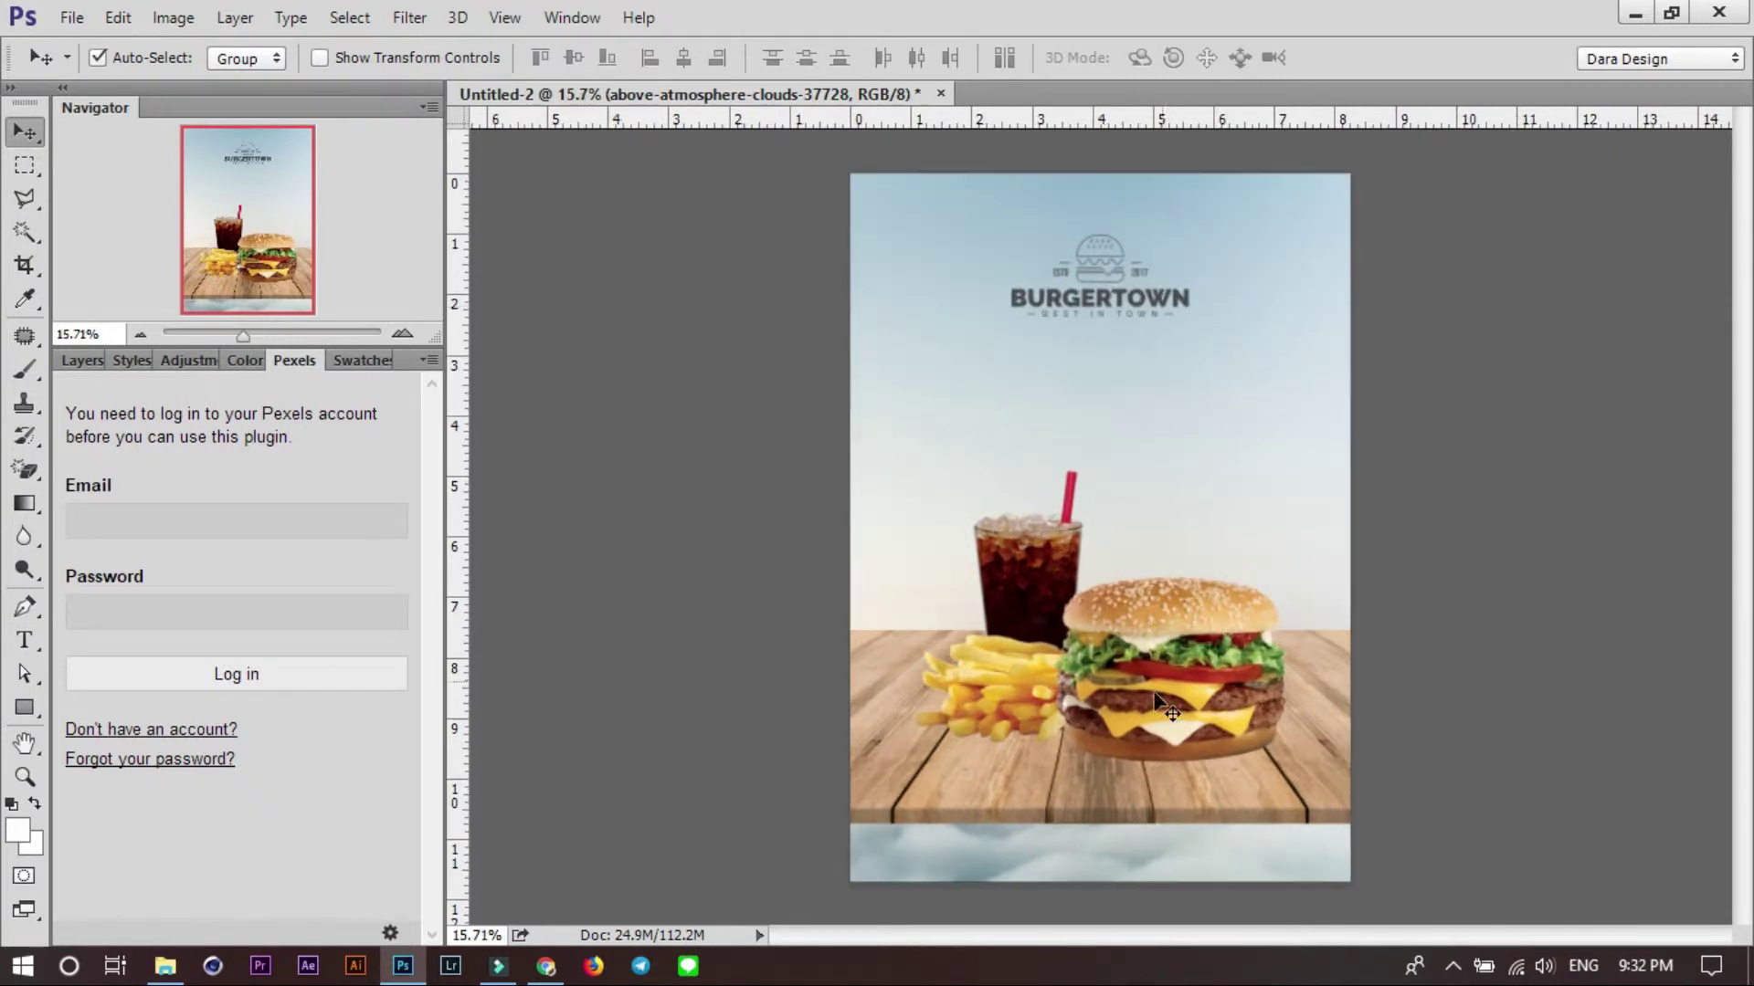
Lower the burger meal cutout and enlarge it to about 20.61% on the planks.
scroll(1155, 853, up, 1)
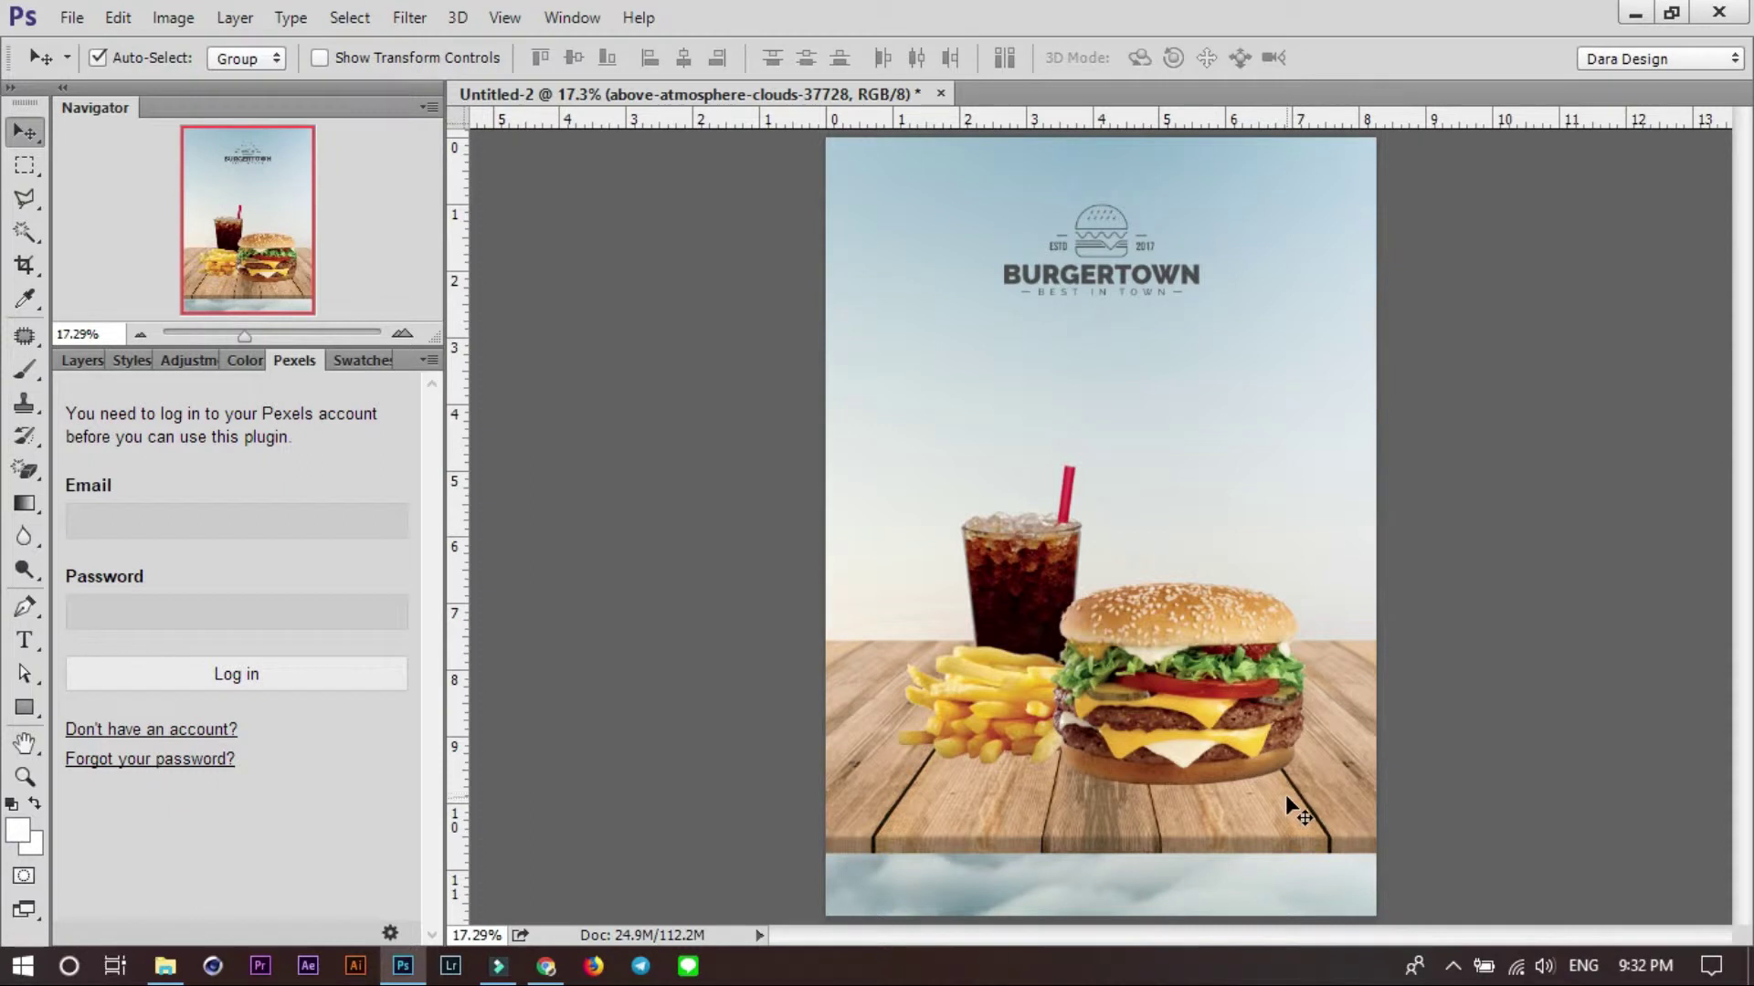
click(1197, 758)
drag(1171, 687, 1176, 743)
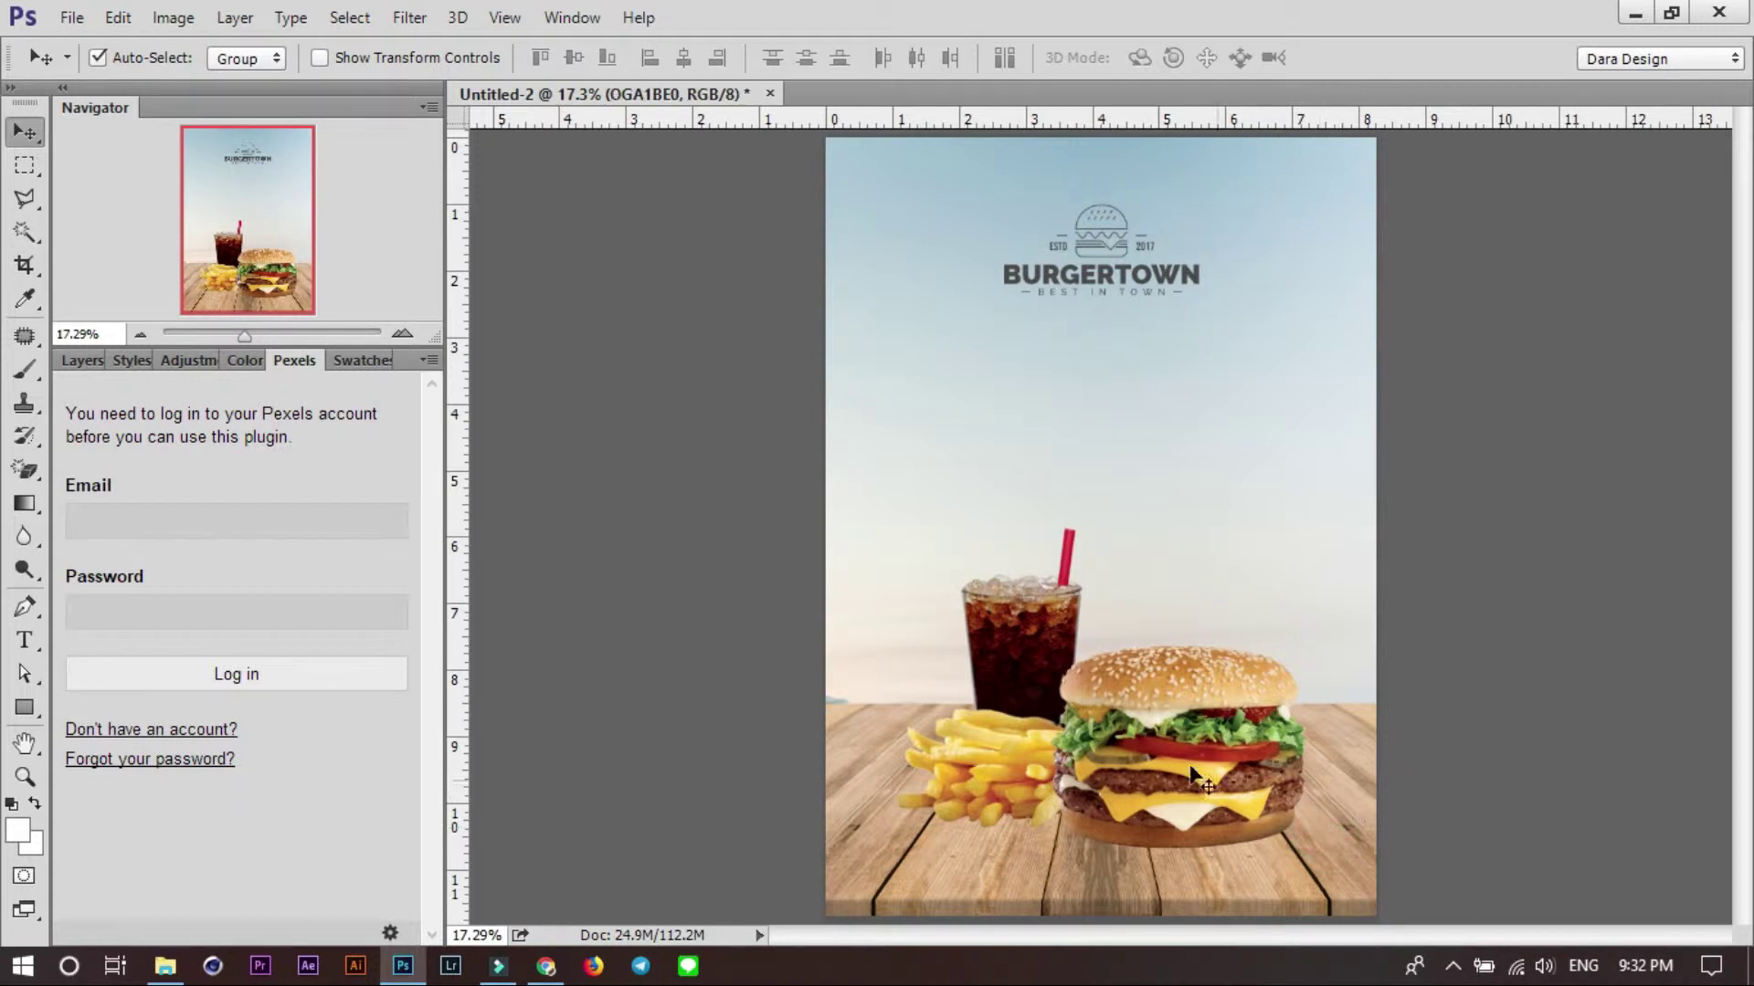
click(1192, 775)
key(ctrl+t)
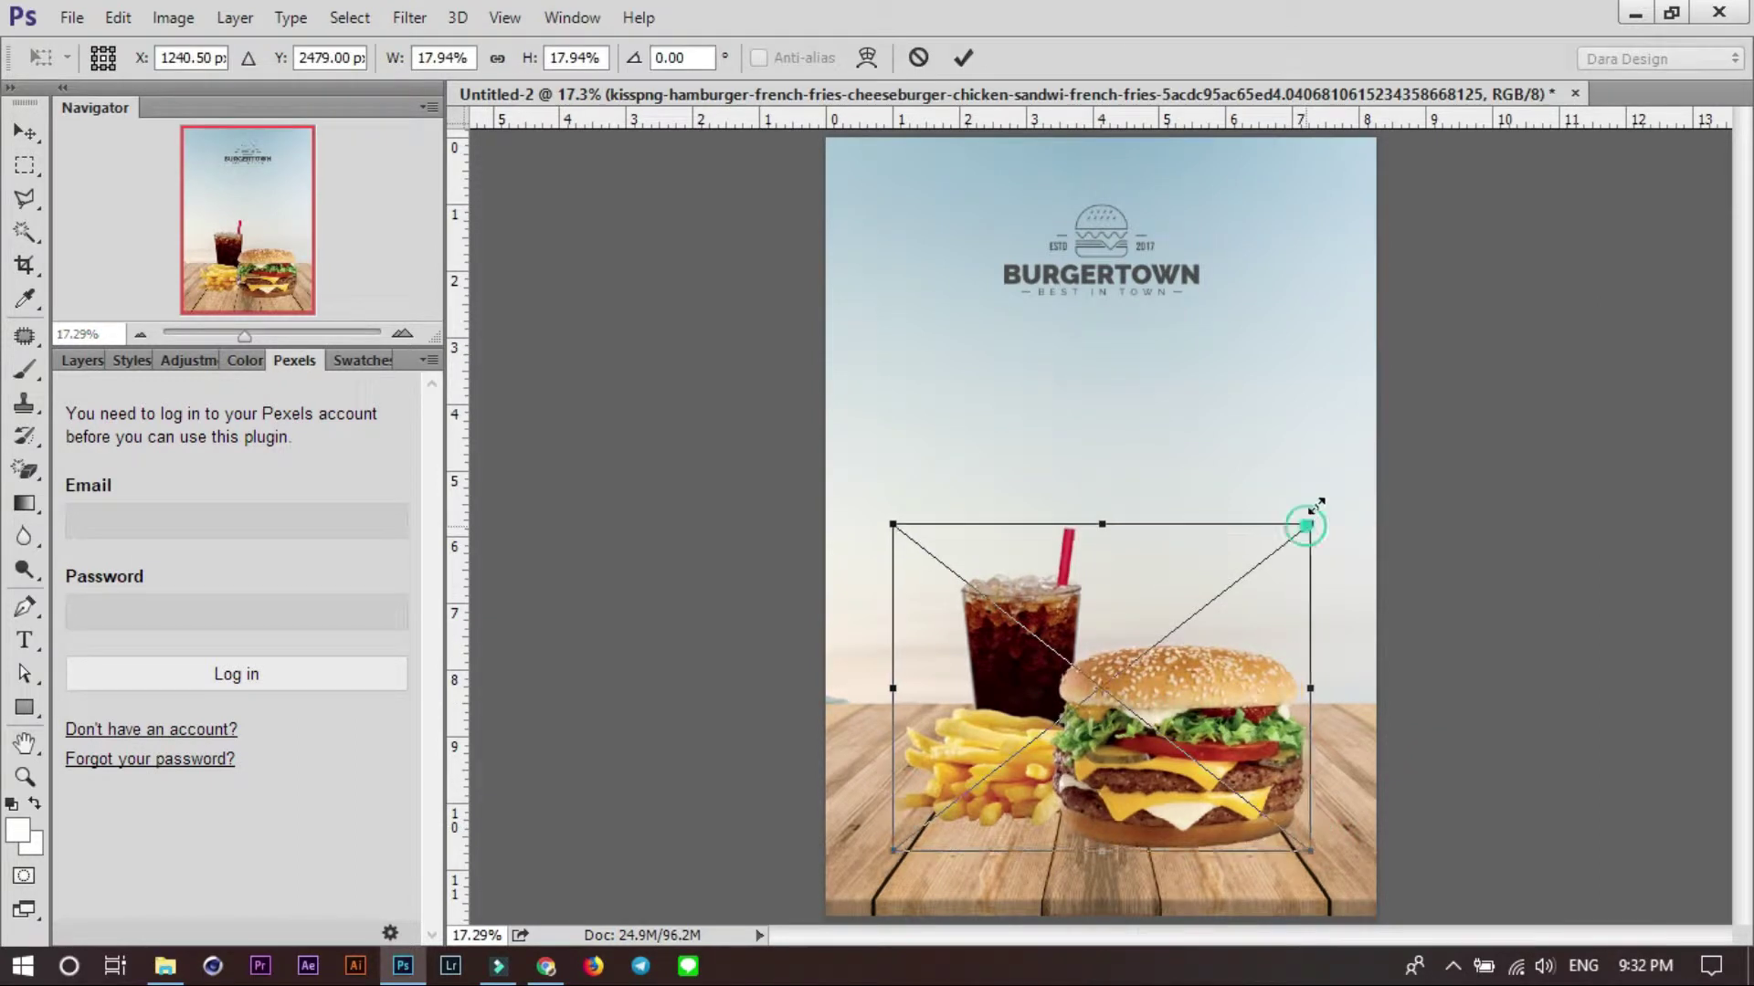
drag(1307, 526, 1335, 505)
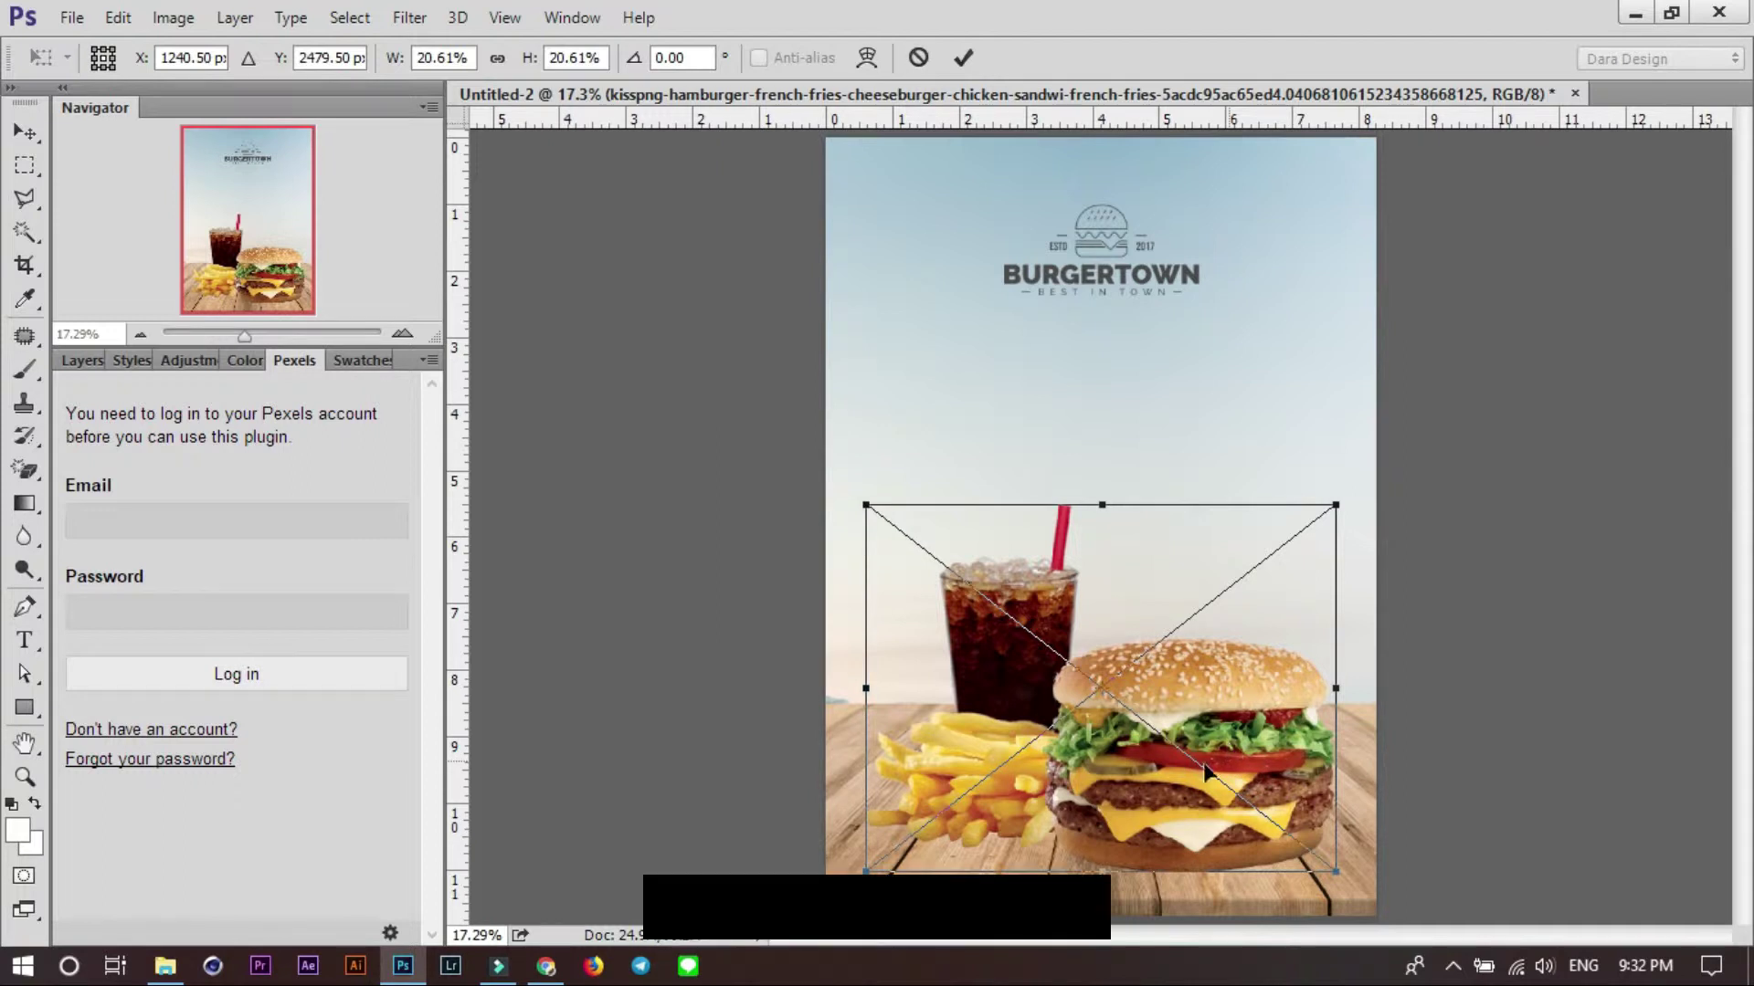
click(962, 57)
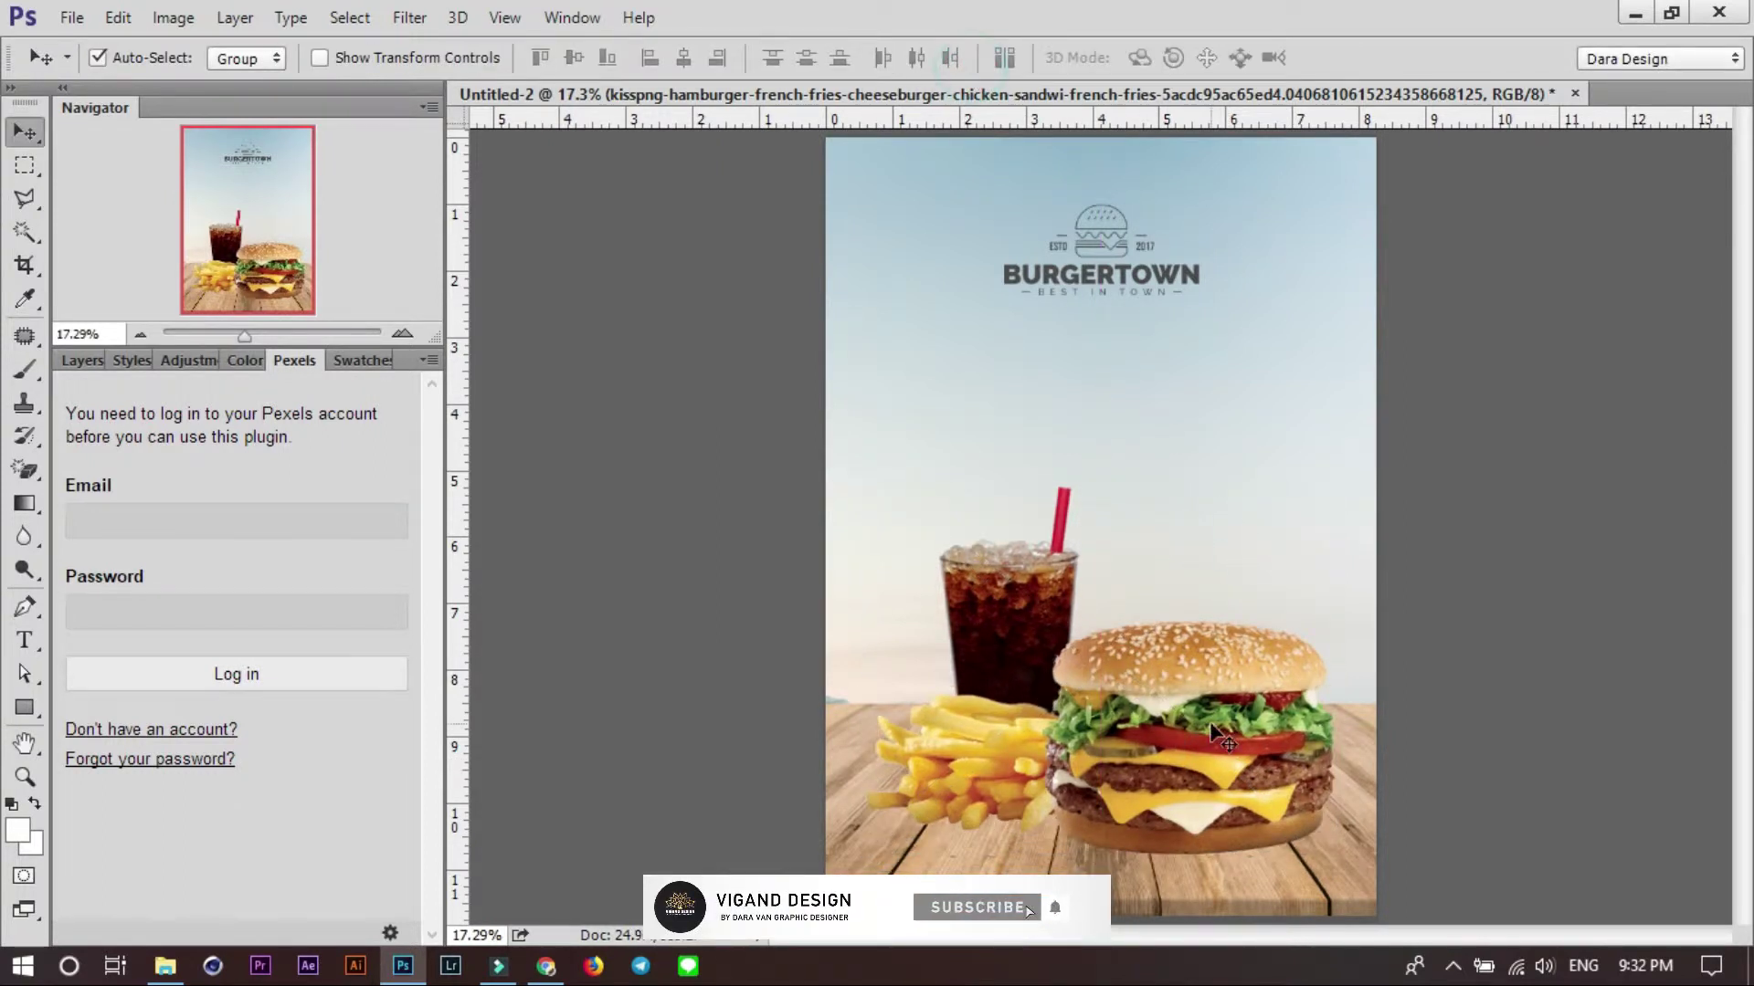
key(ctrl+a)
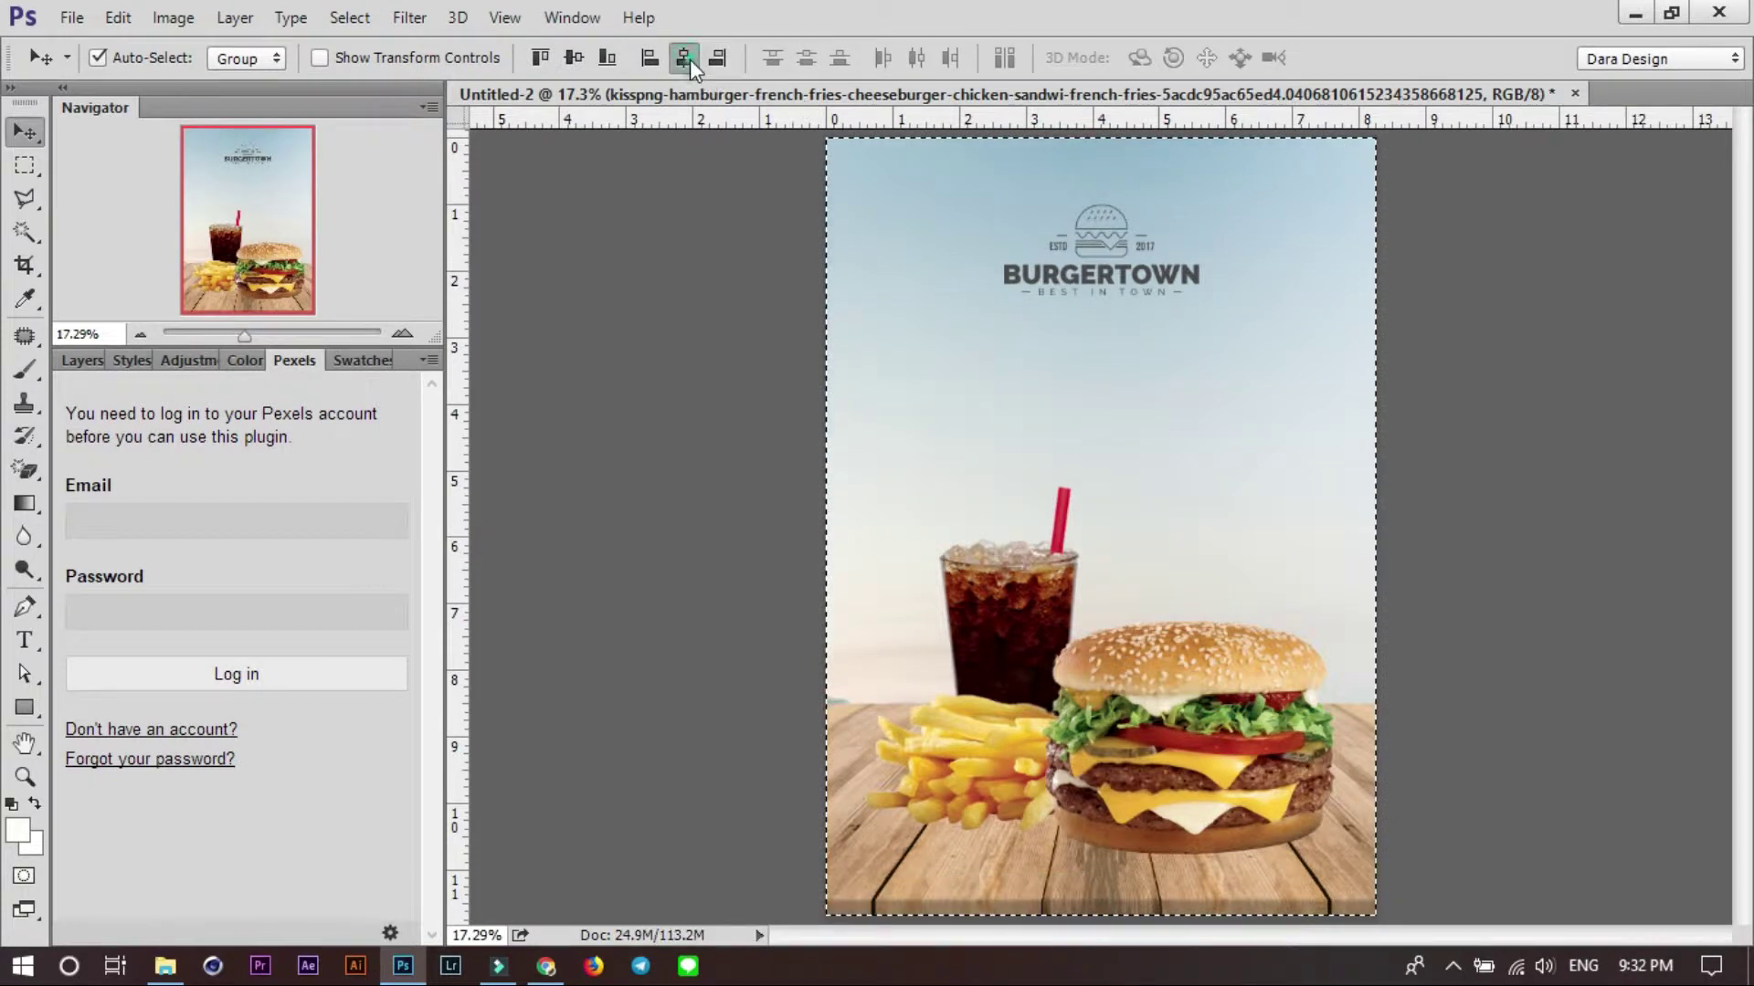
key(ctrl+shift+e)
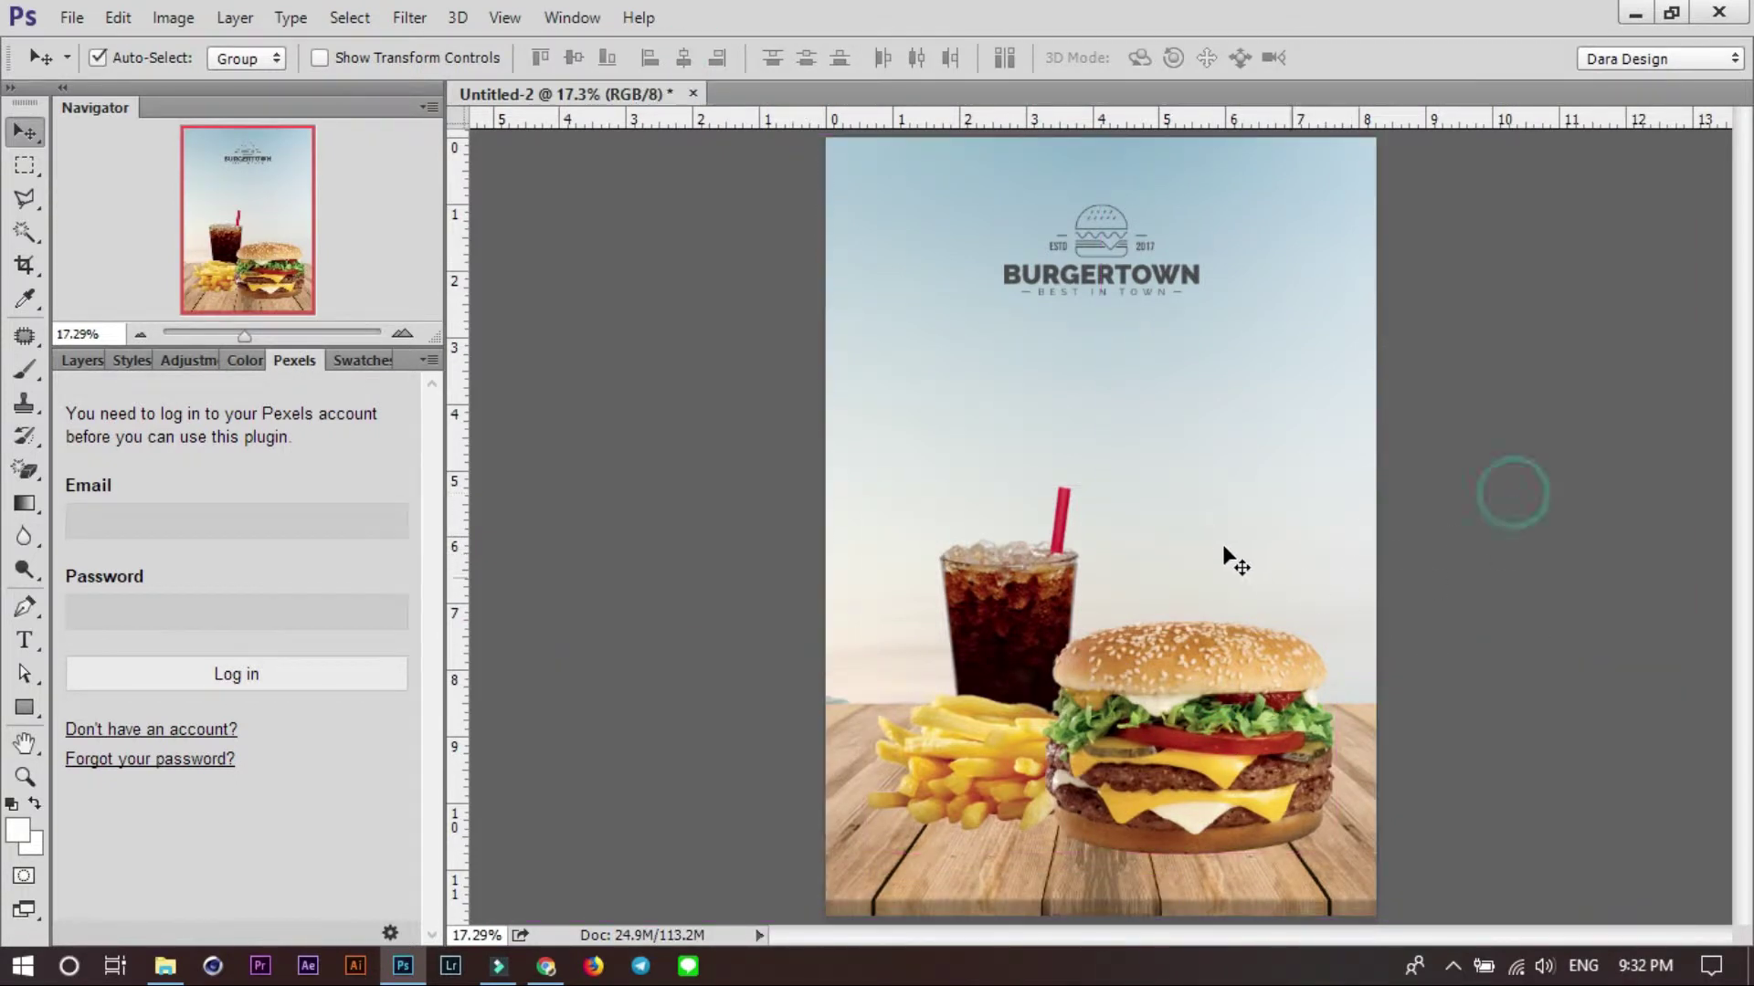
Place the 33591 wood texture, enlarged to 63.52%, across the whole poster.
key(alt+Tab)
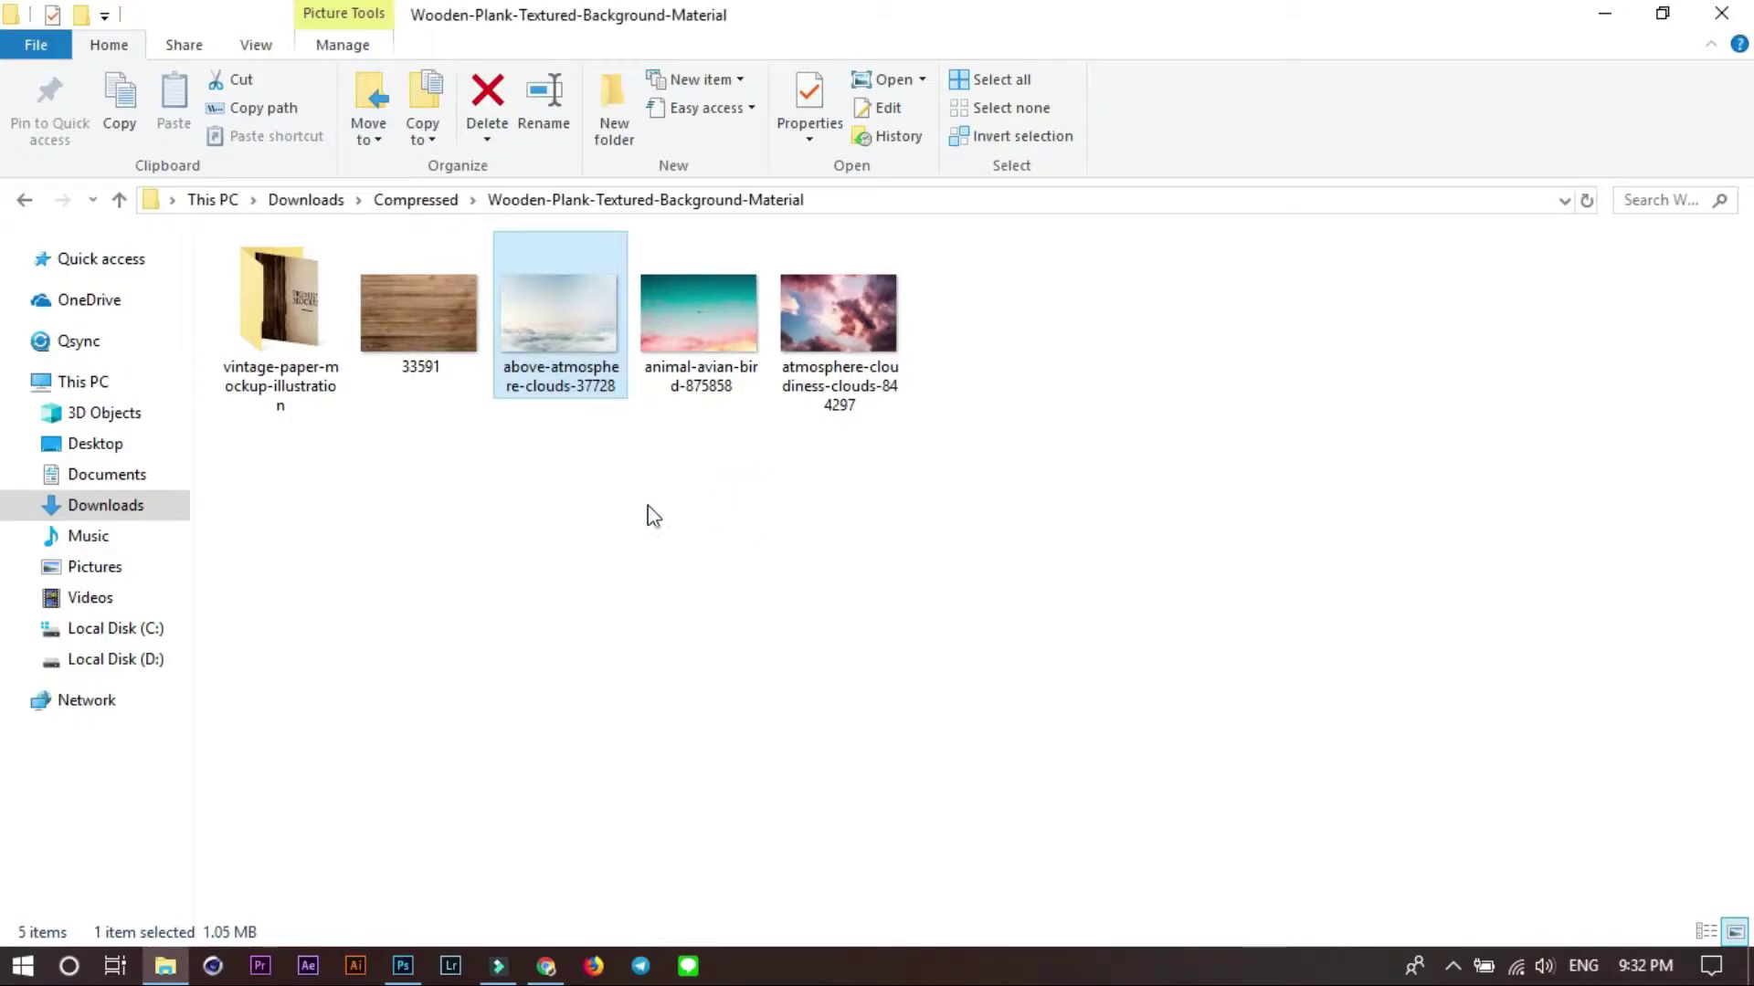
mouse_move(400, 364)
mouse_down()
mouse_move(1111, 587)
mouse_move(1131, 548)
mouse_up()
key(alt+Tab)
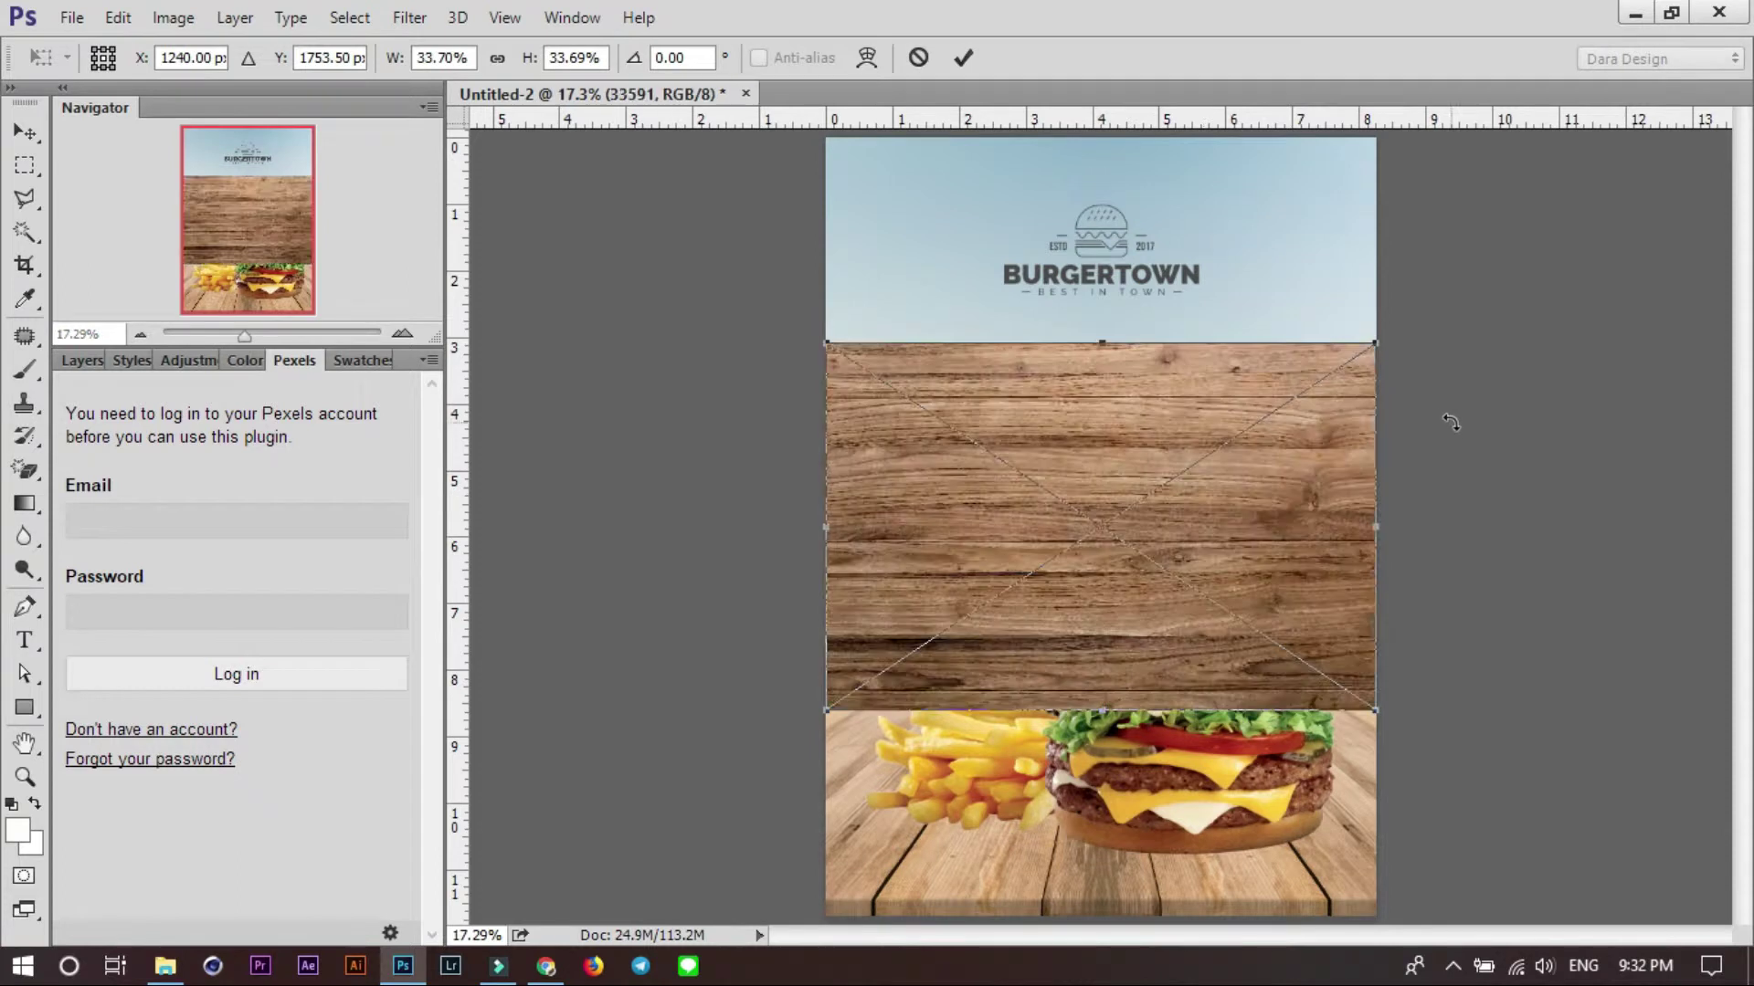
drag(1449, 362, 1460, 363)
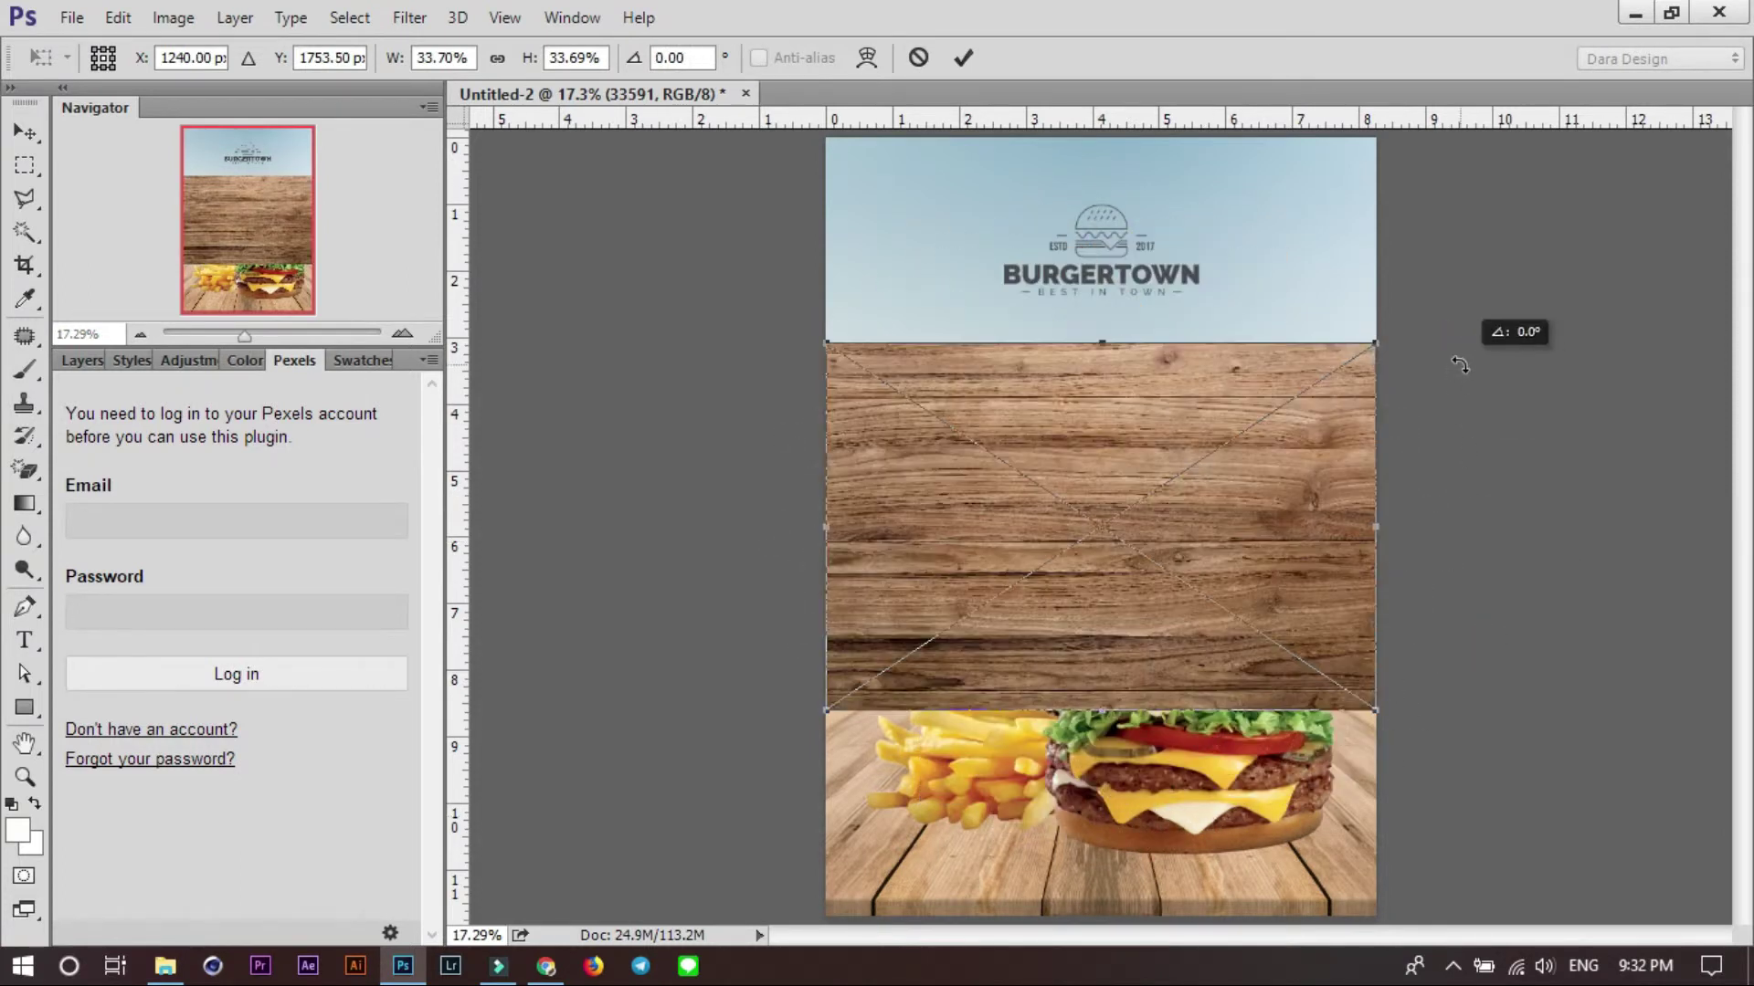
drag(1377, 711, 1653, 822)
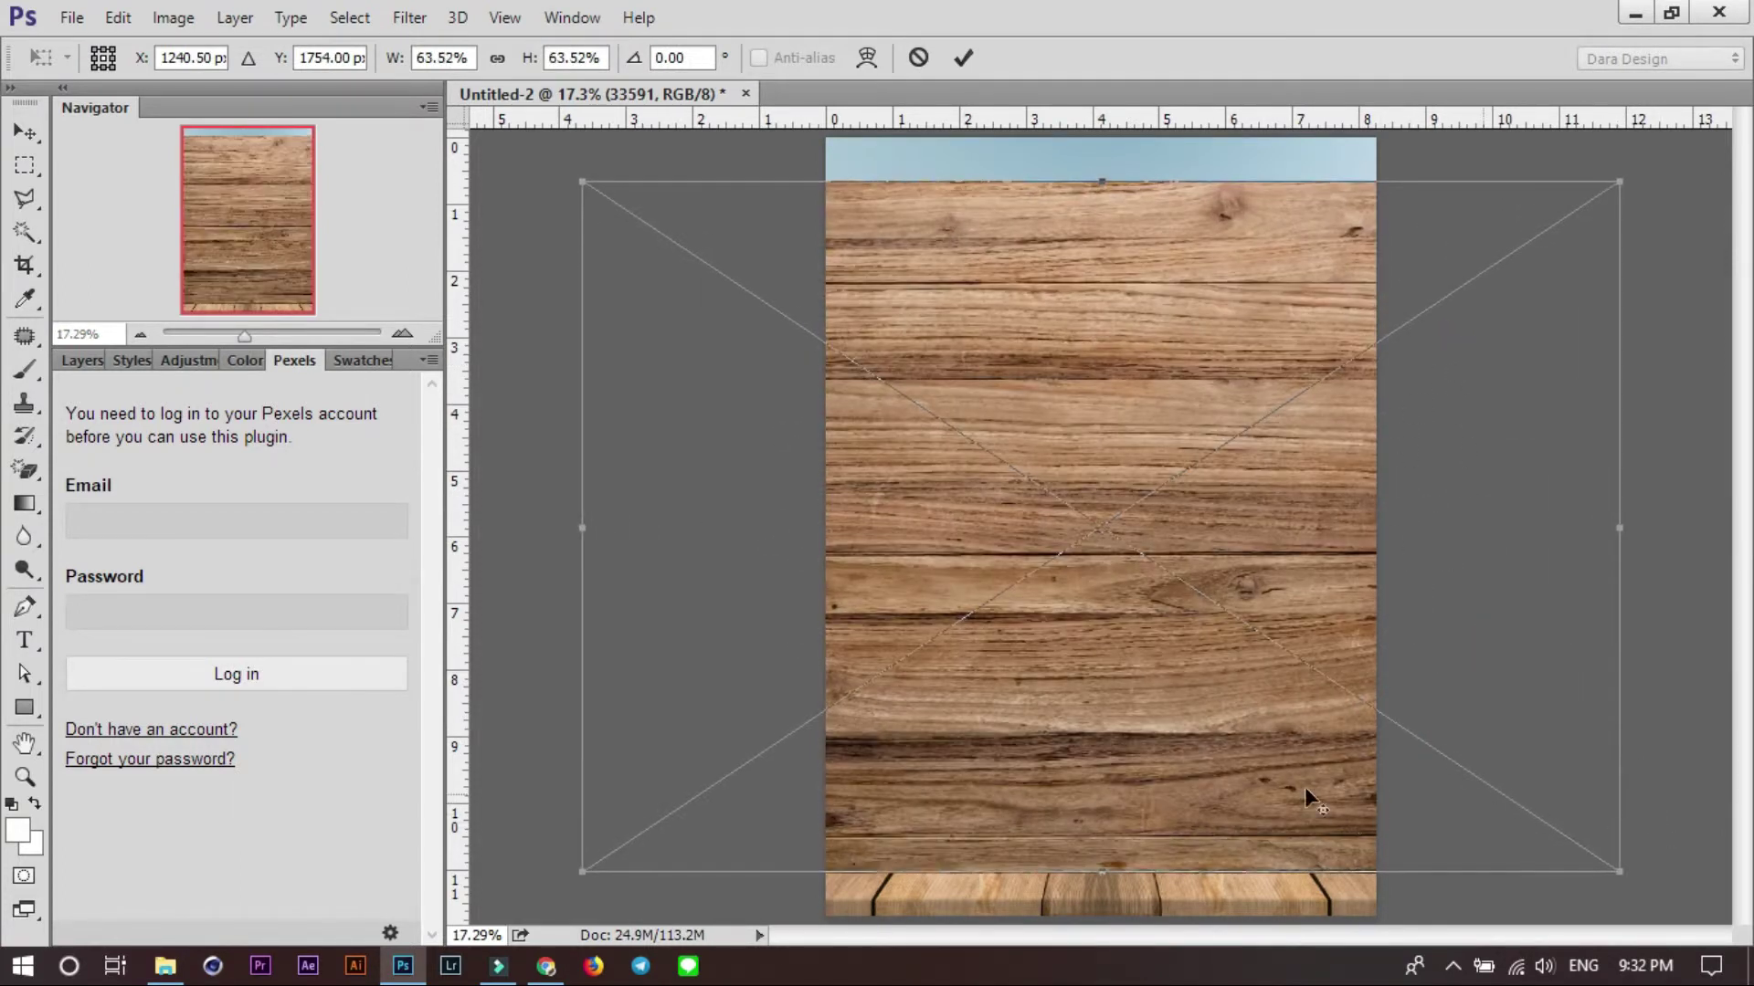
drag(1304, 787, 1291, 690)
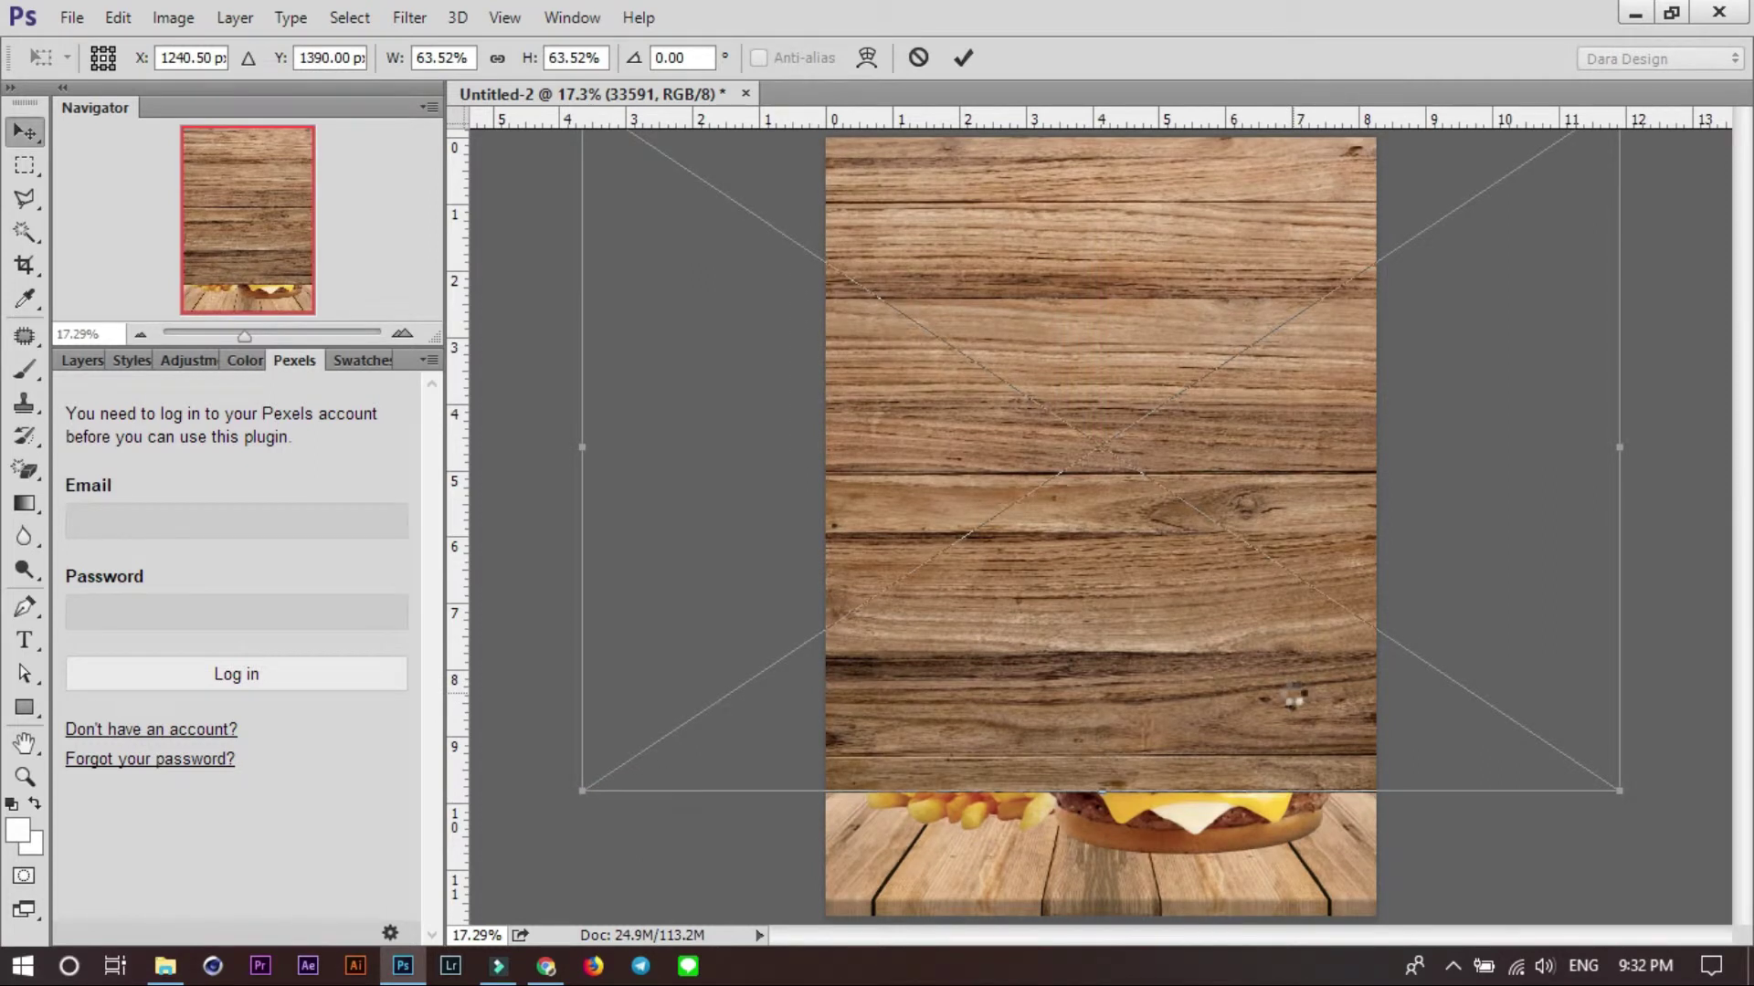
key(Return)
Send the wood texture behind the burger meal and show the Layers list.
key(ctrl+bracketleft)
key(ctrl+bracketleft)
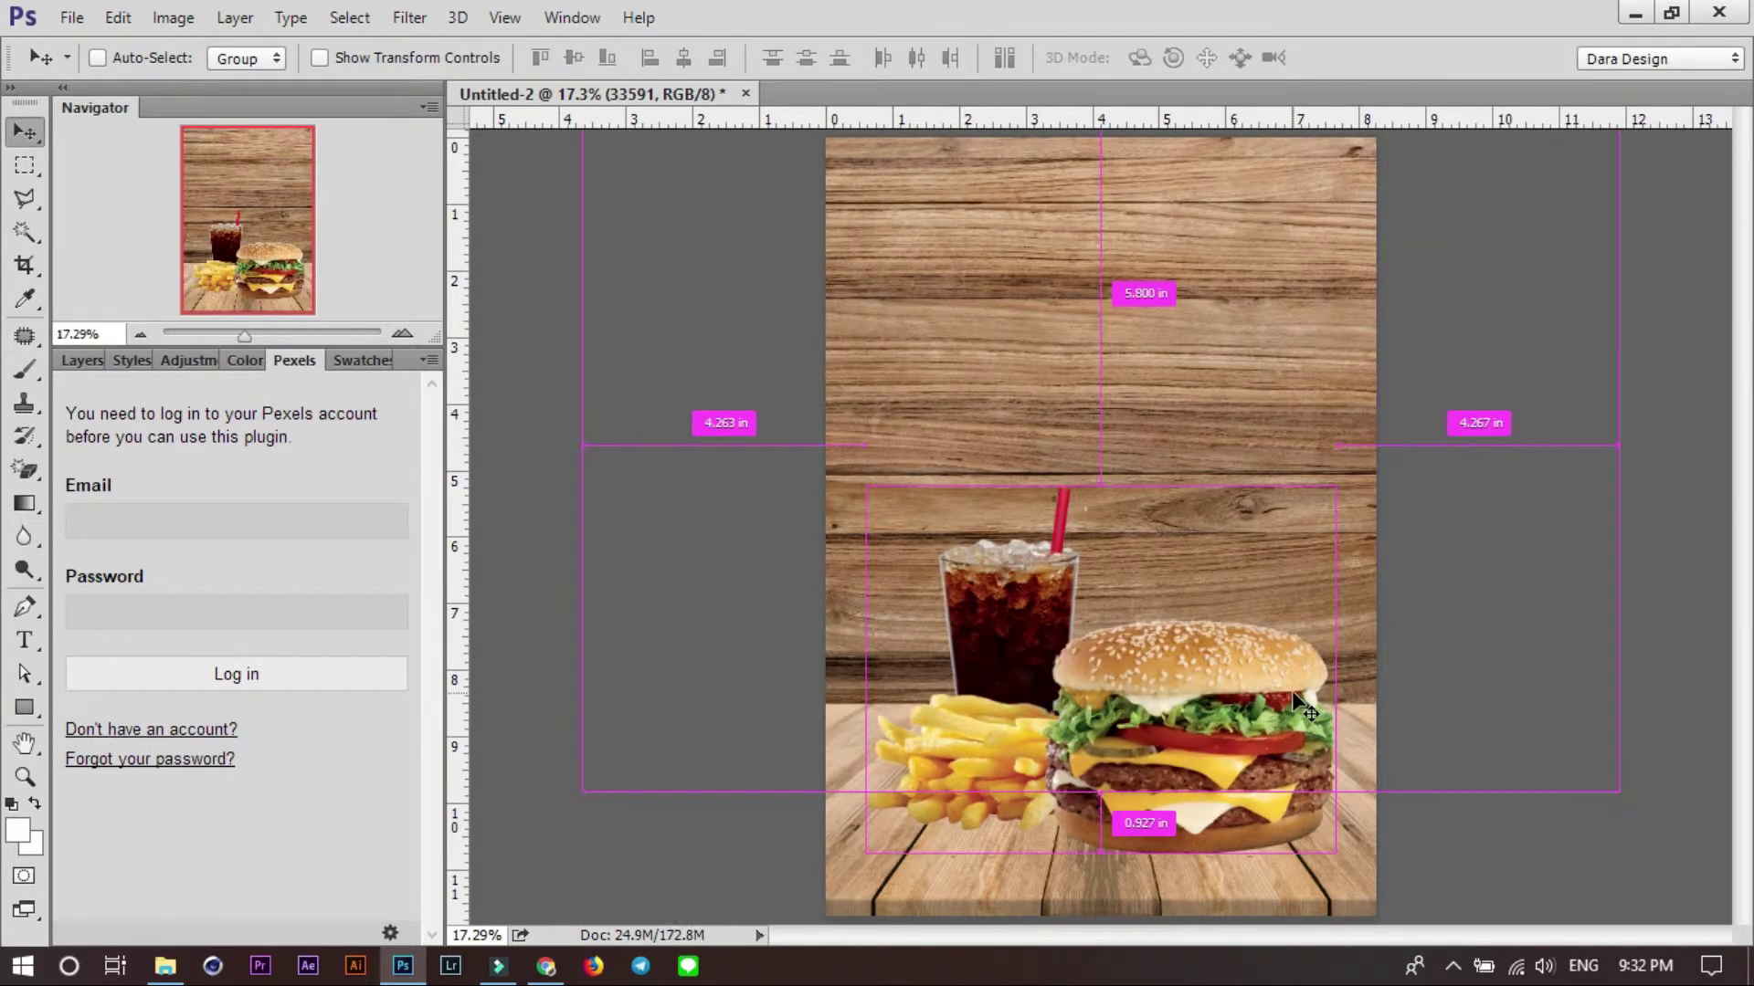
scroll(1051, 530, down, 2)
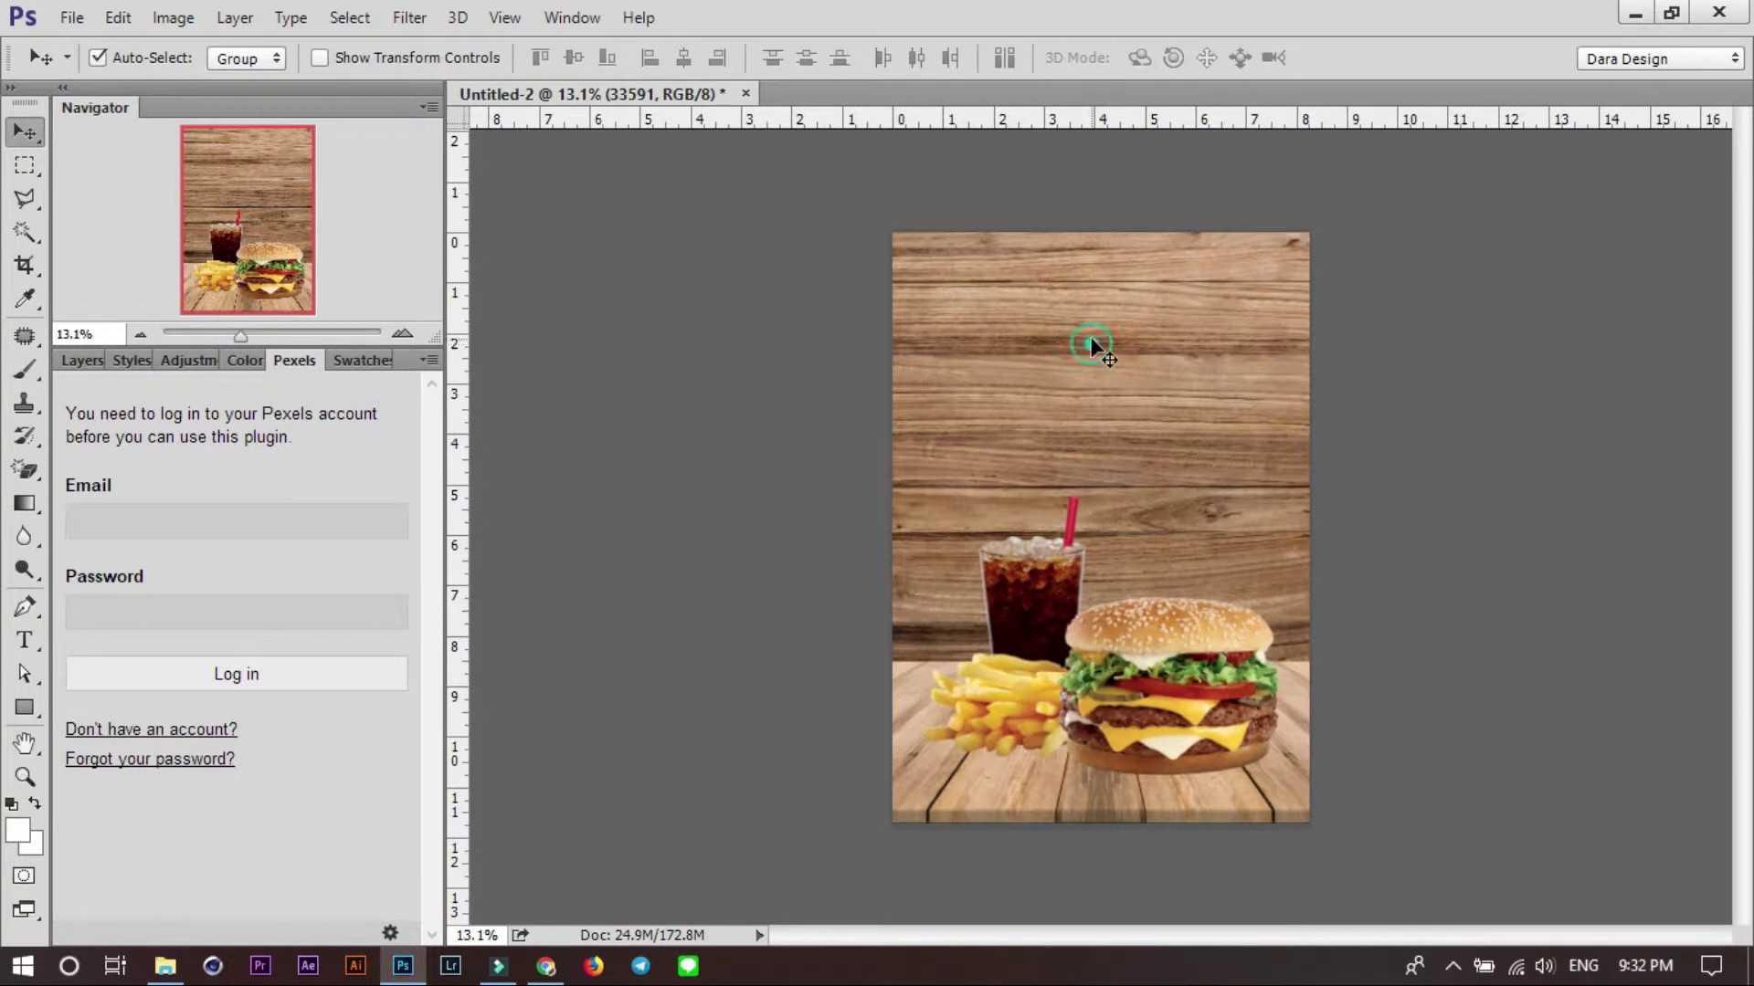
click(80, 360)
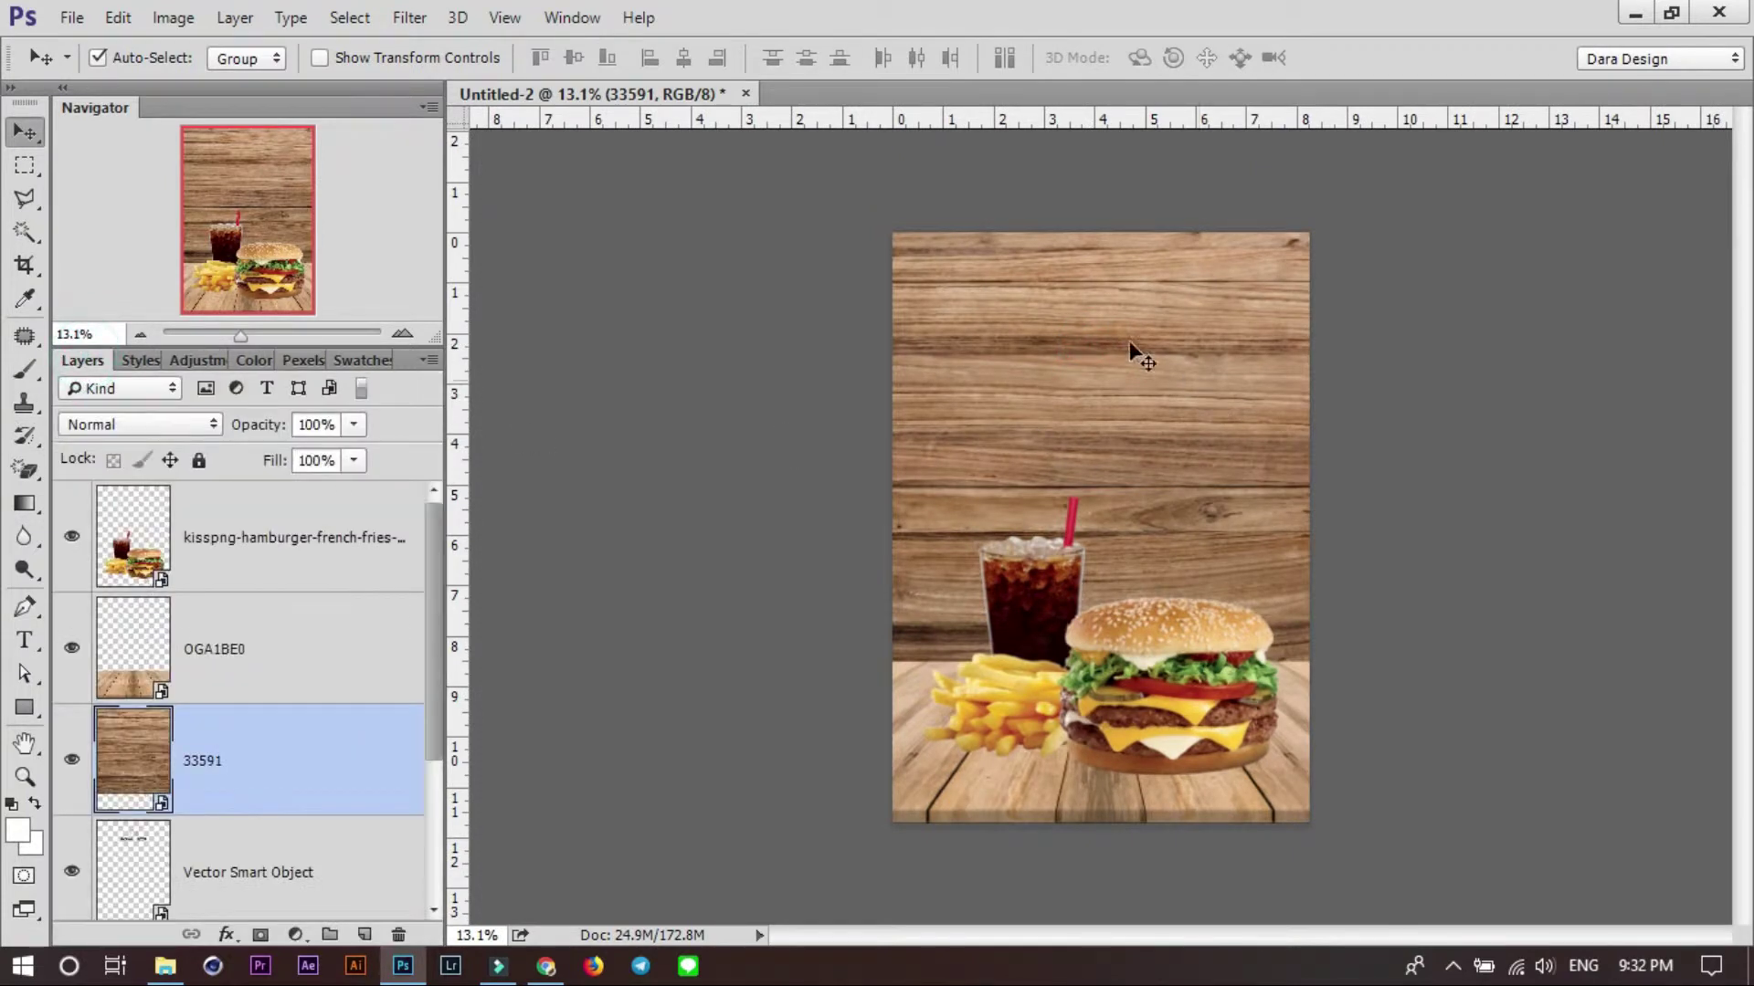
scroll(475, 767, down, 2)
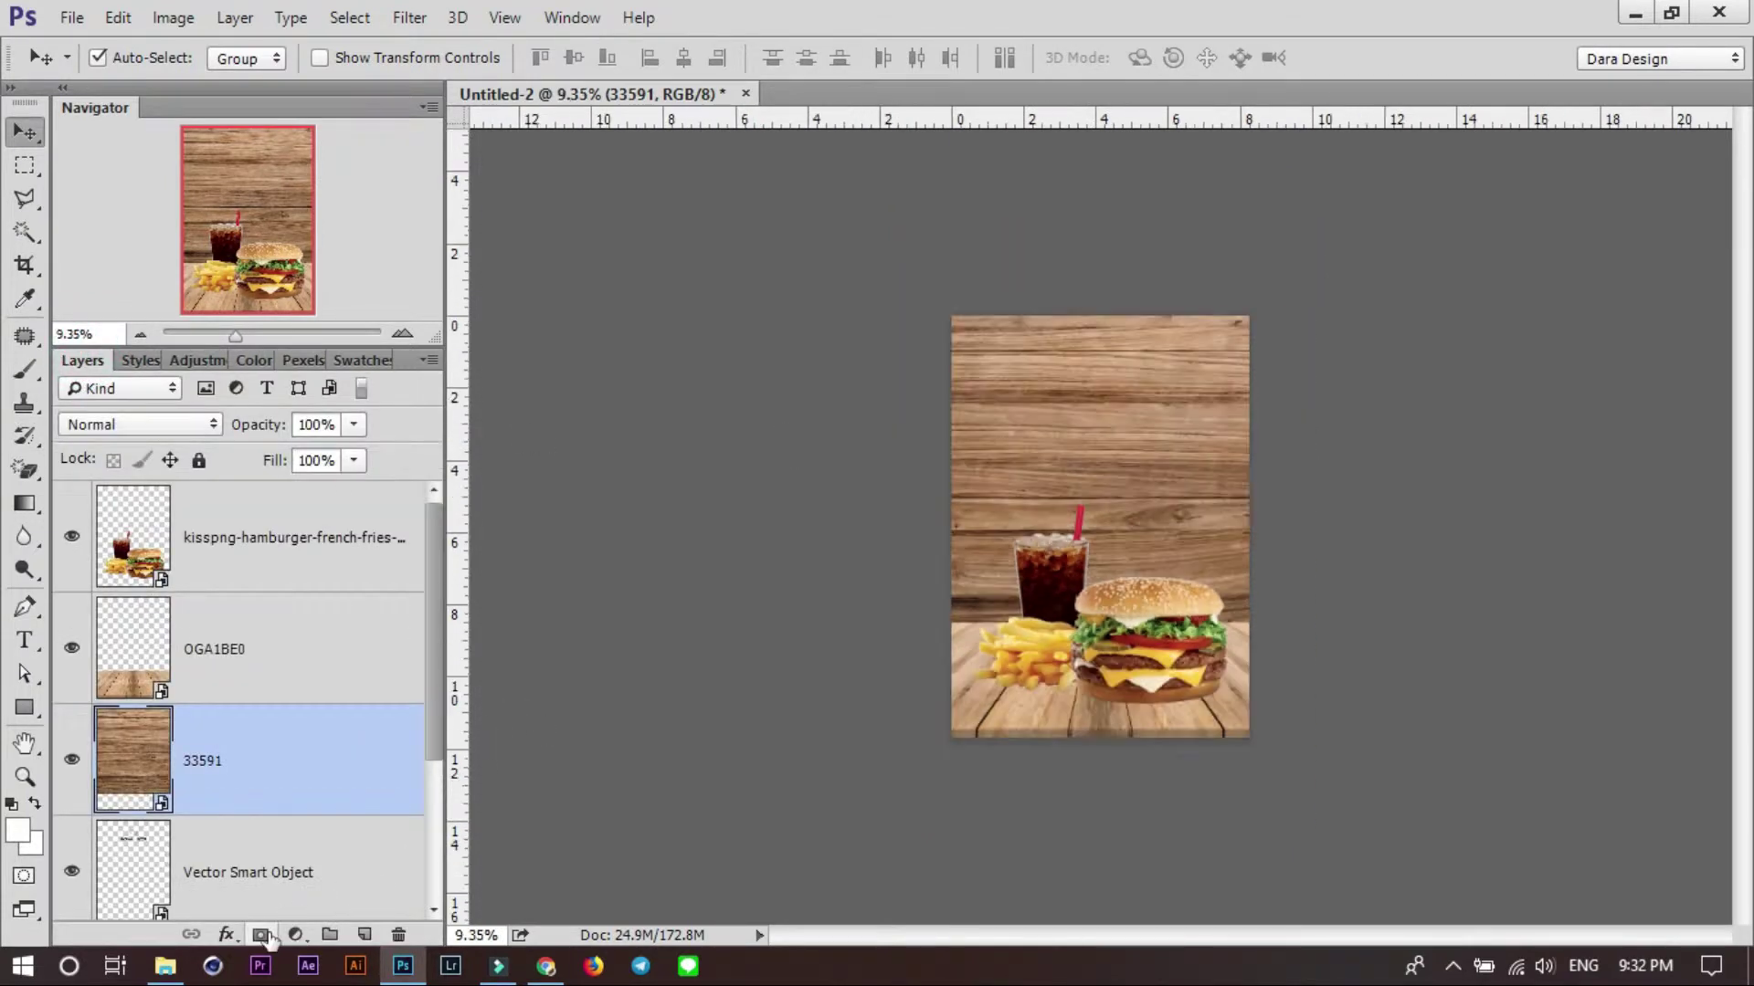
Add a Curves 1 adjustment above the 33591 wood, pulling the curve slightly down.
click(329, 936)
key(ctrl+z)
click(295, 935)
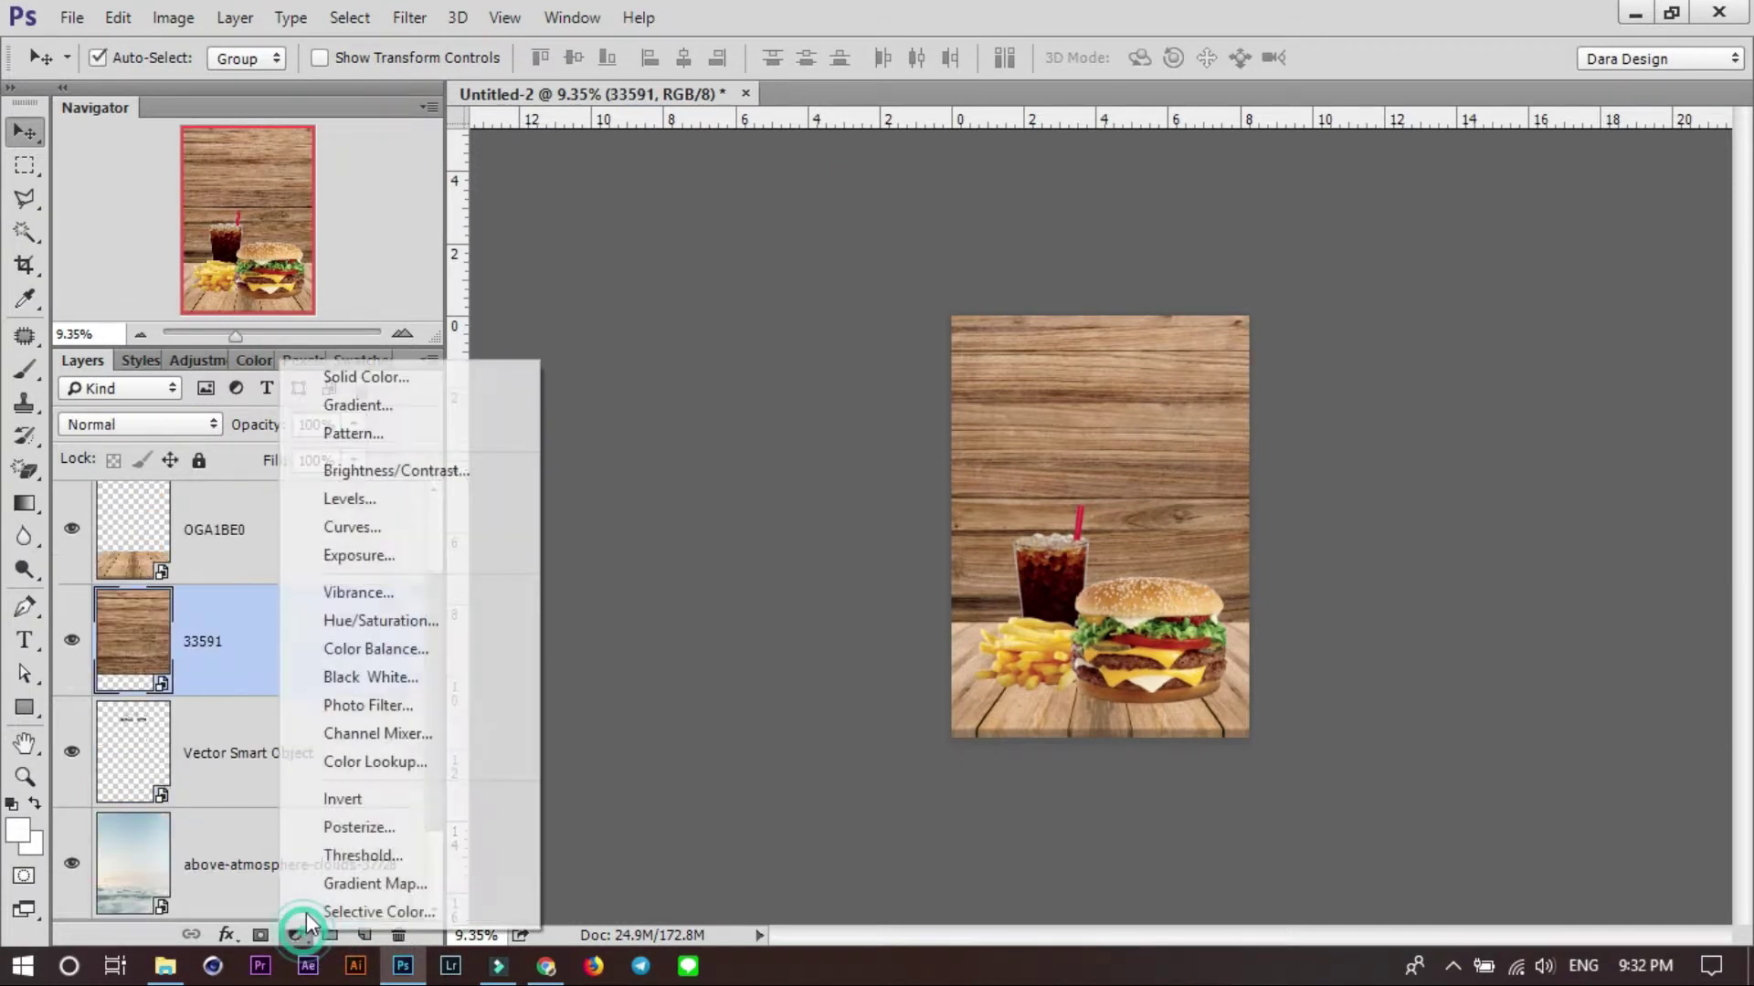
click(372, 530)
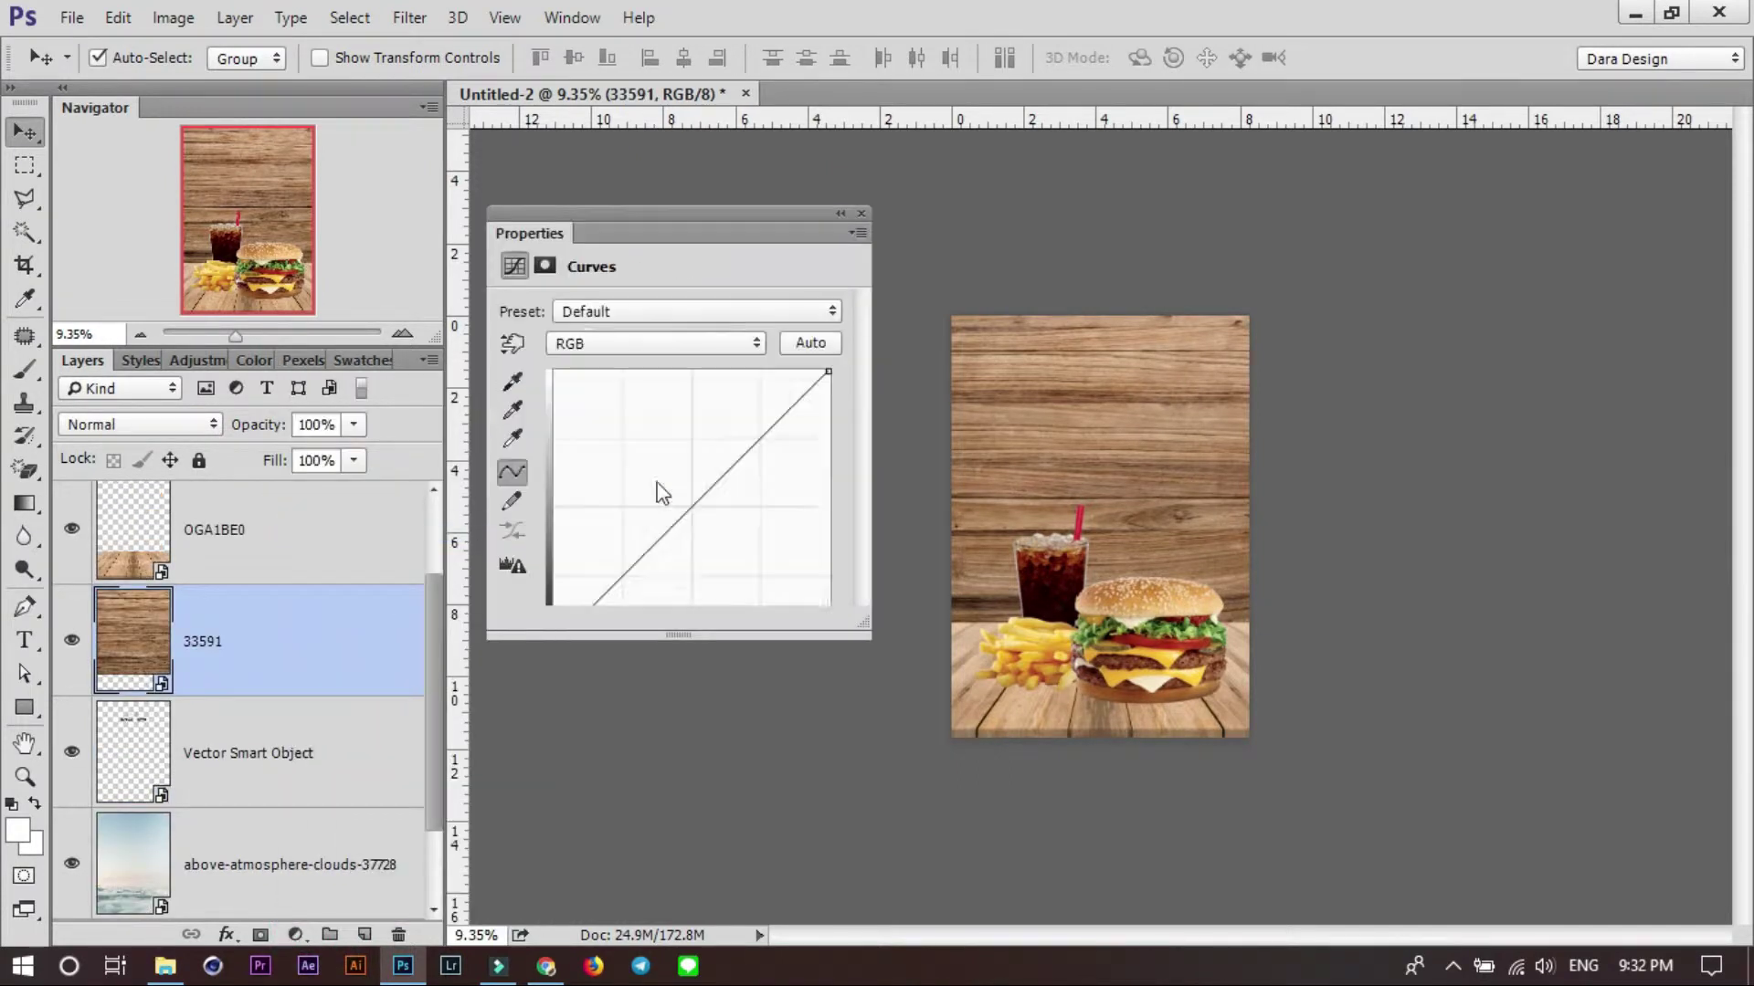
mouse_move(654, 548)
mouse_down()
mouse_move(641, 582)
mouse_move(647, 556)
mouse_up()
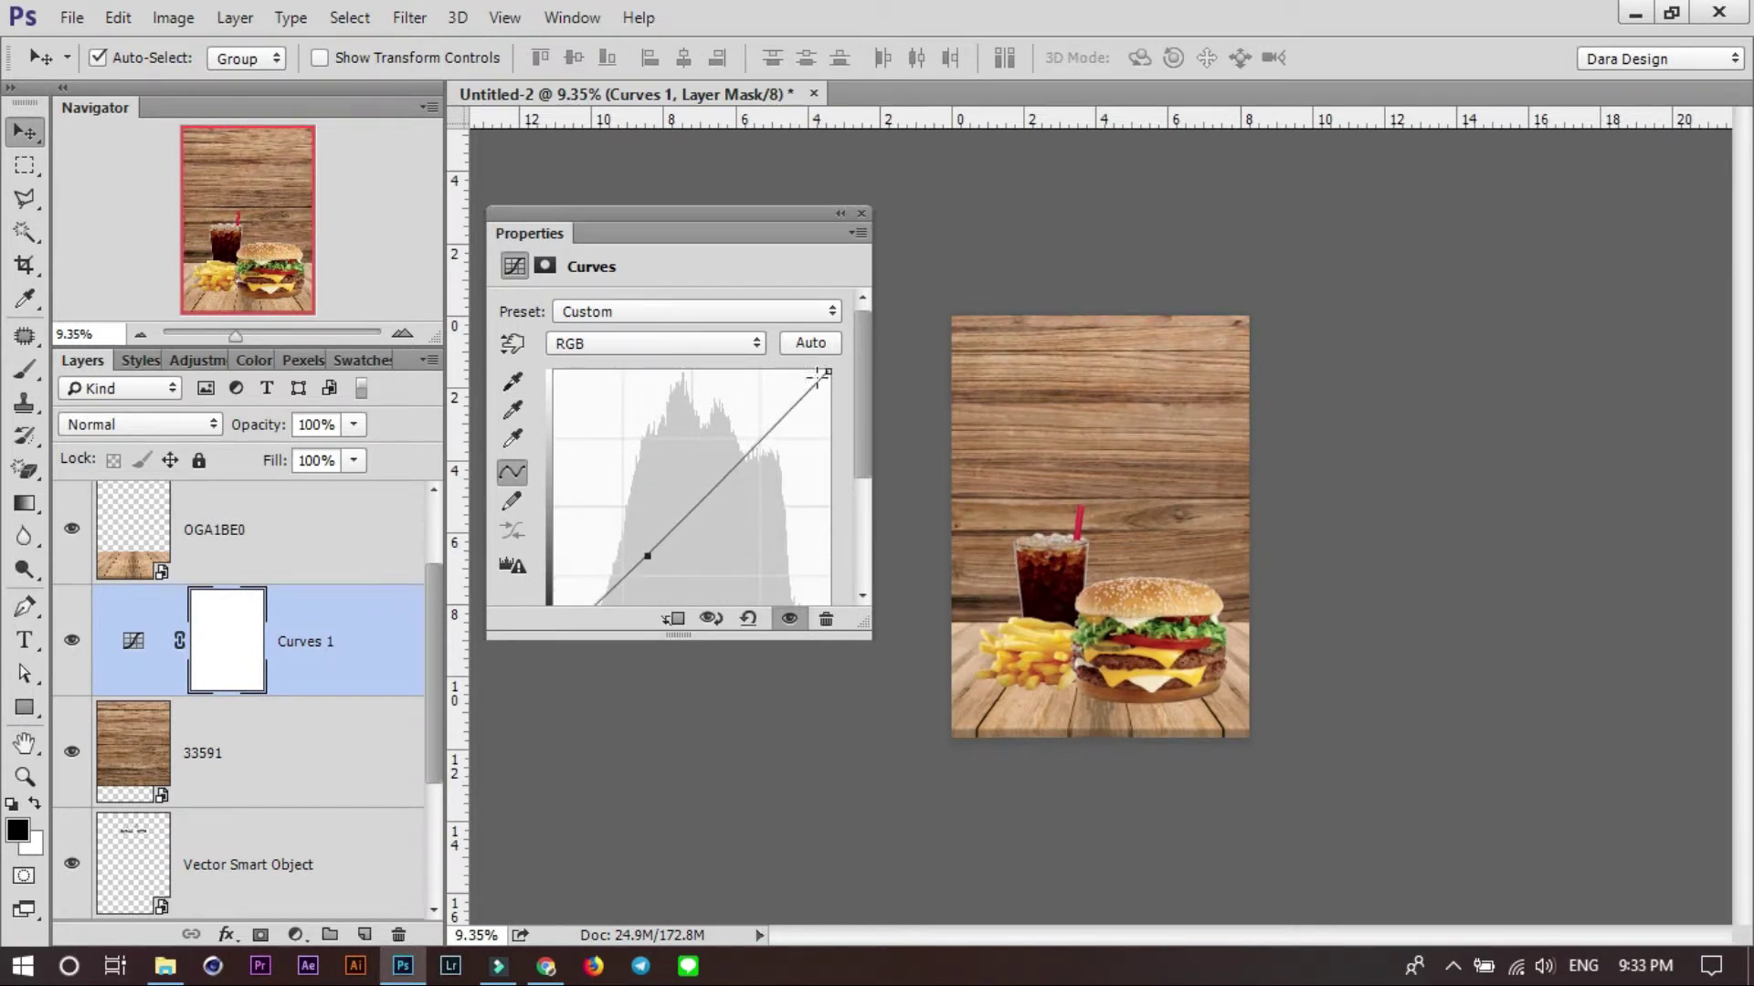
click(839, 213)
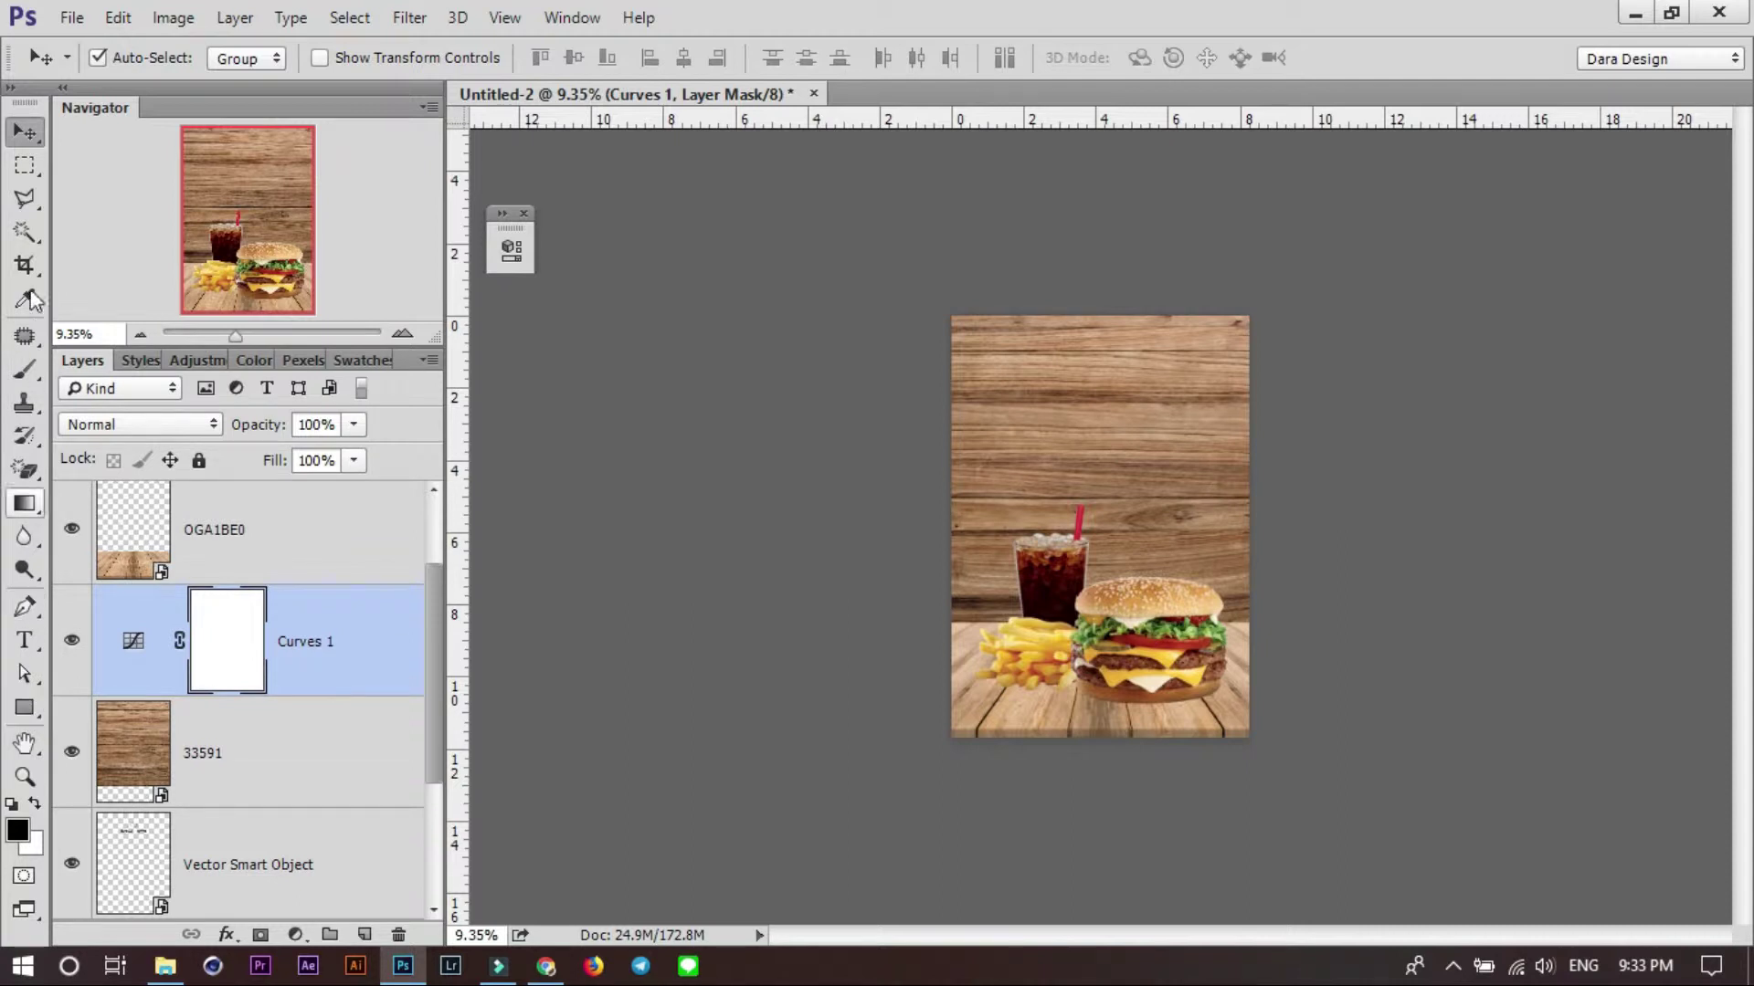
Add a new layer above Curves 1 and draw an oval selection spanning the poster.
click(25, 170)
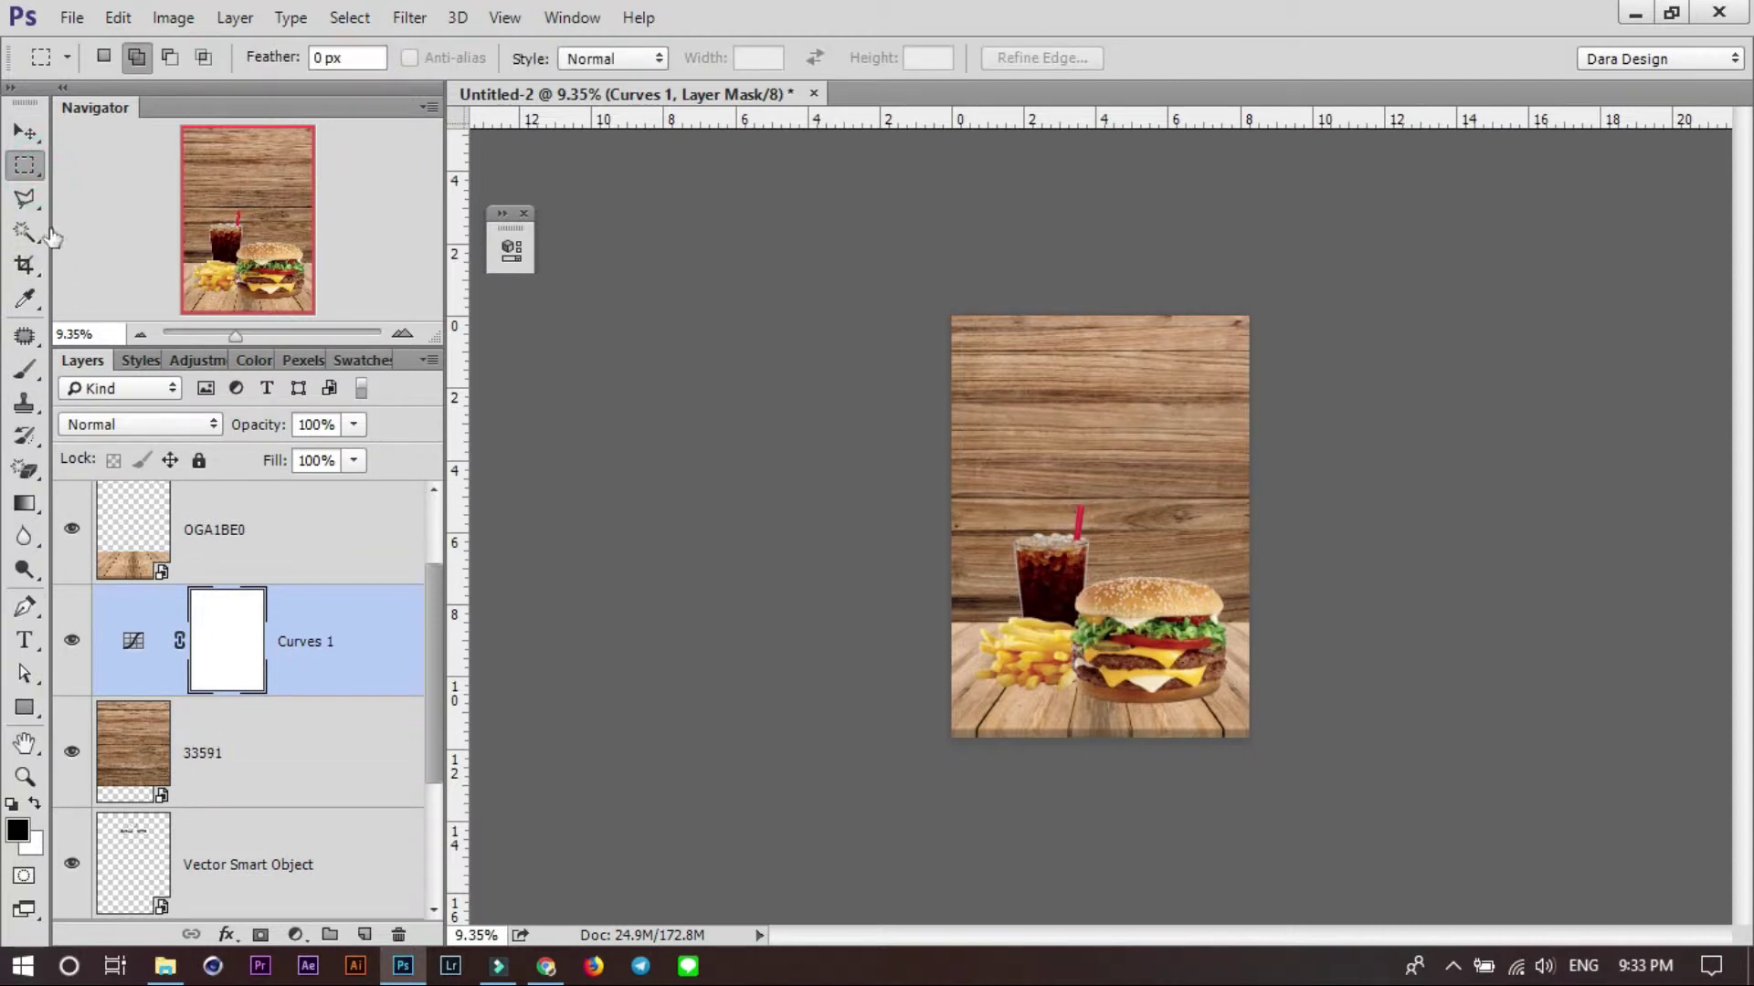
right_click(25, 167)
click(162, 186)
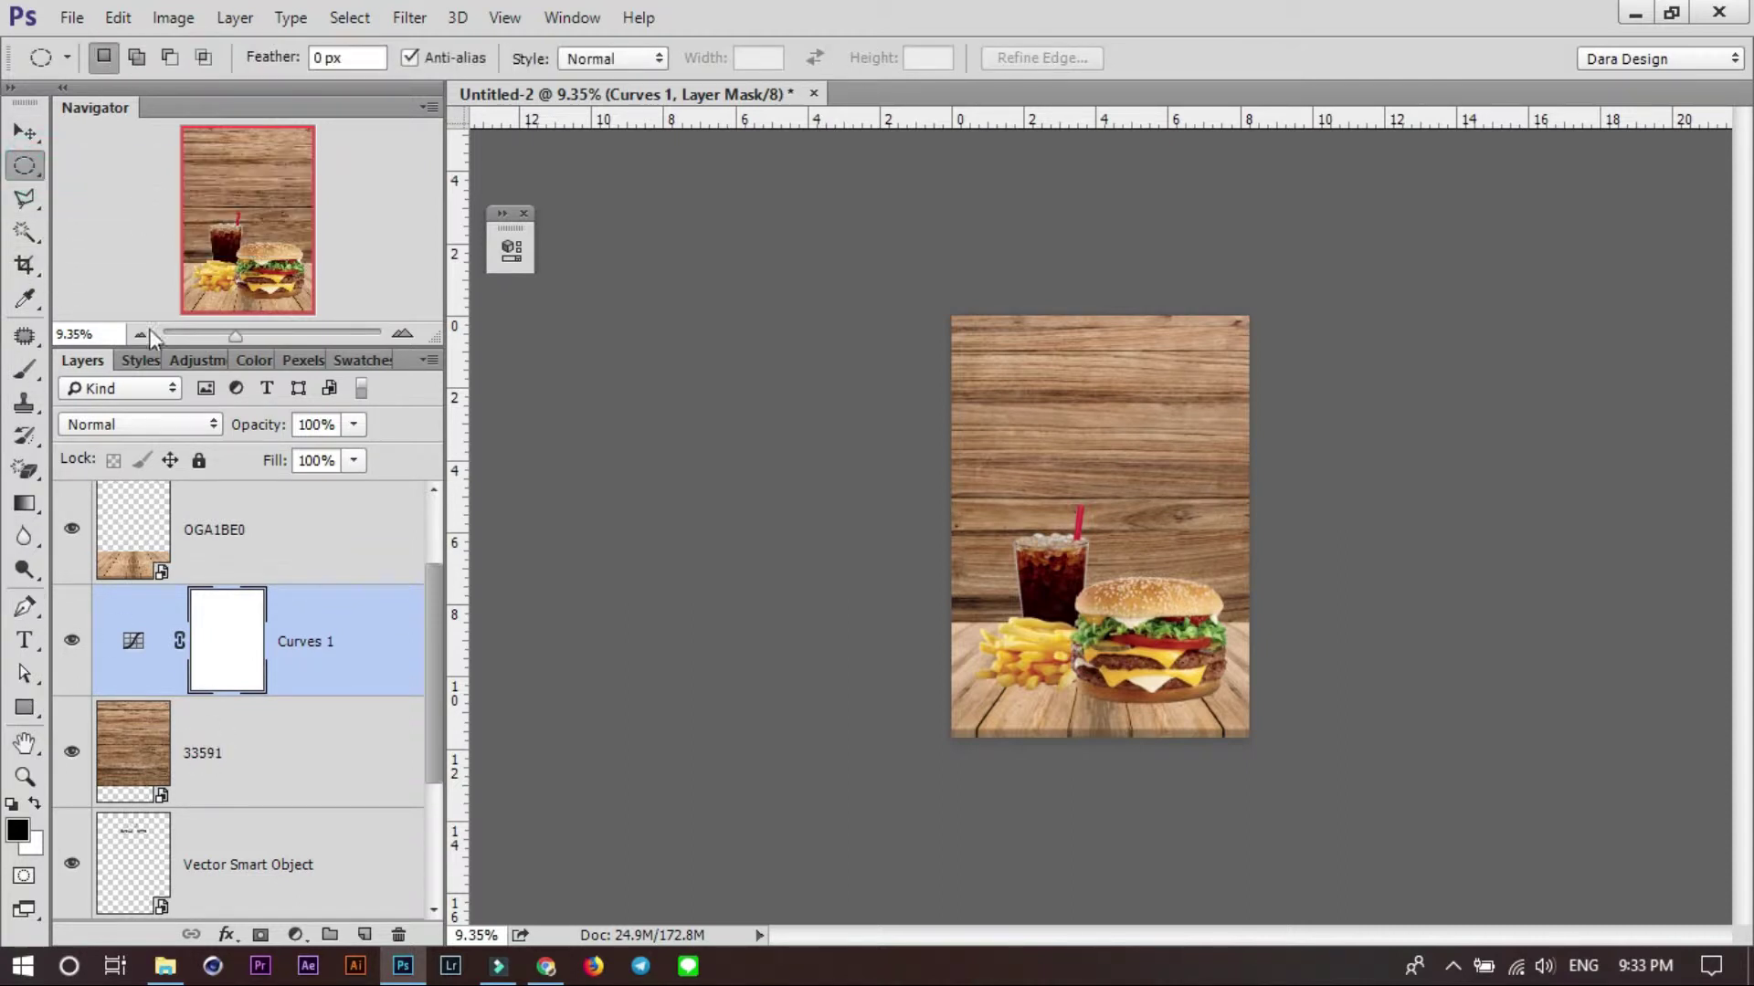
click(363, 934)
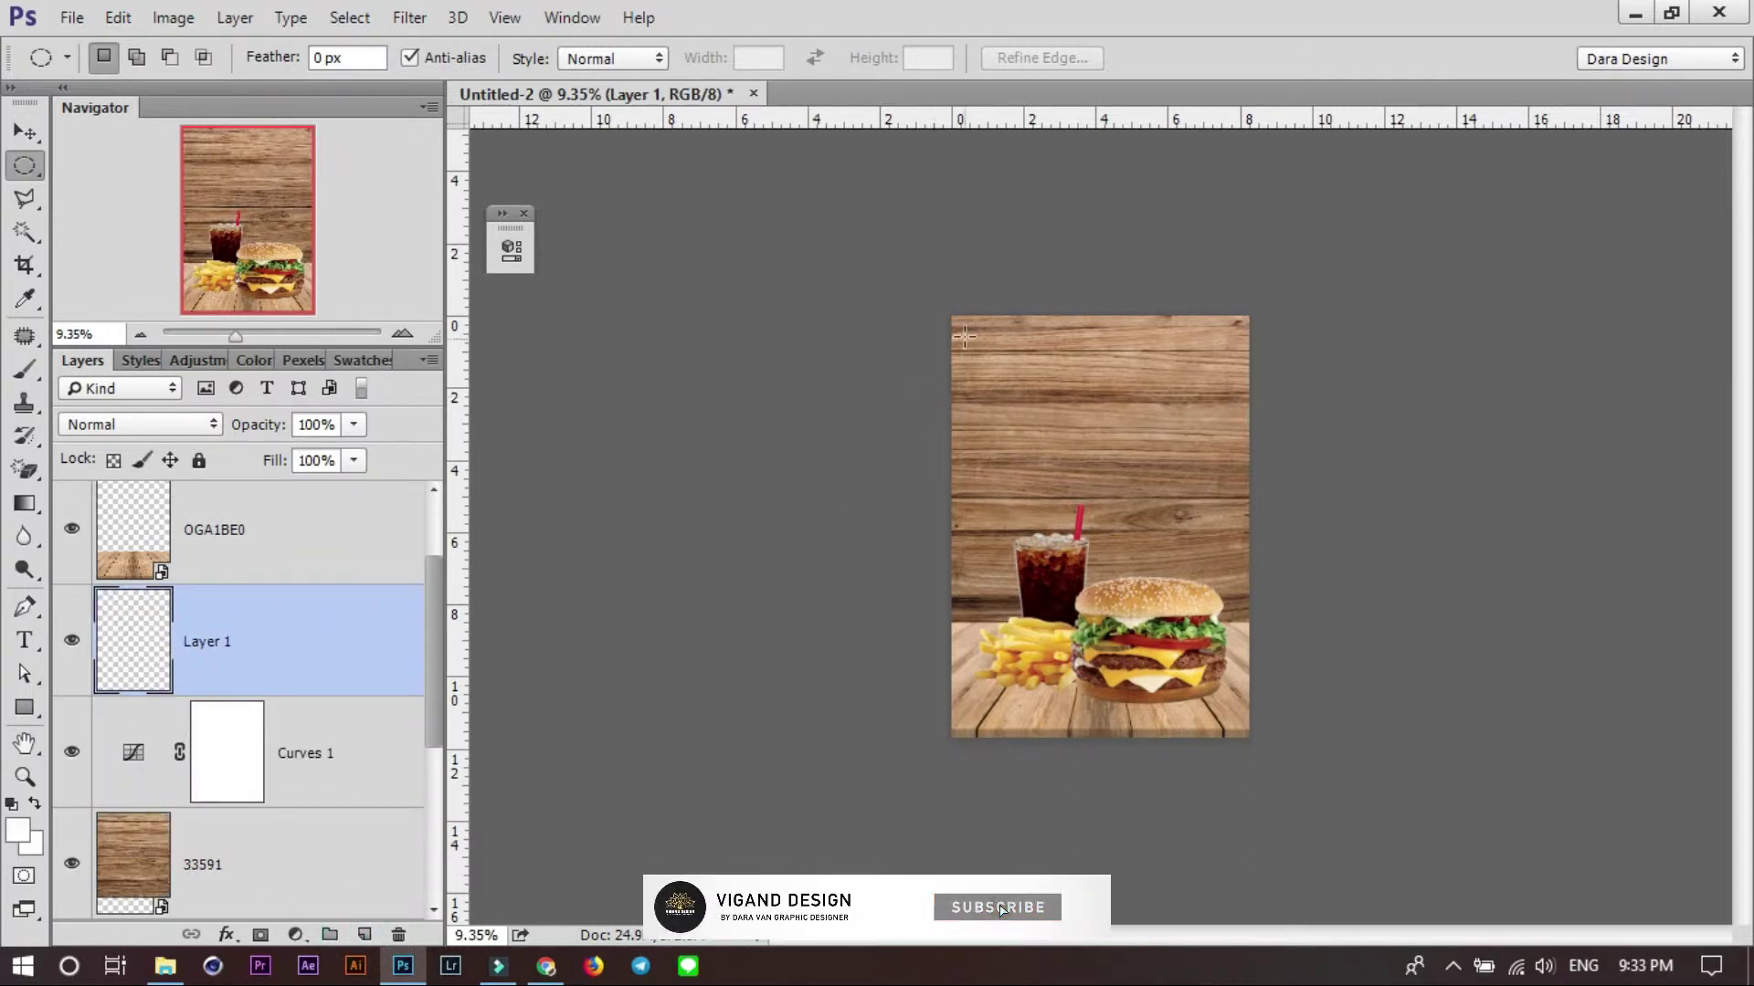
drag(963, 336, 1212, 708)
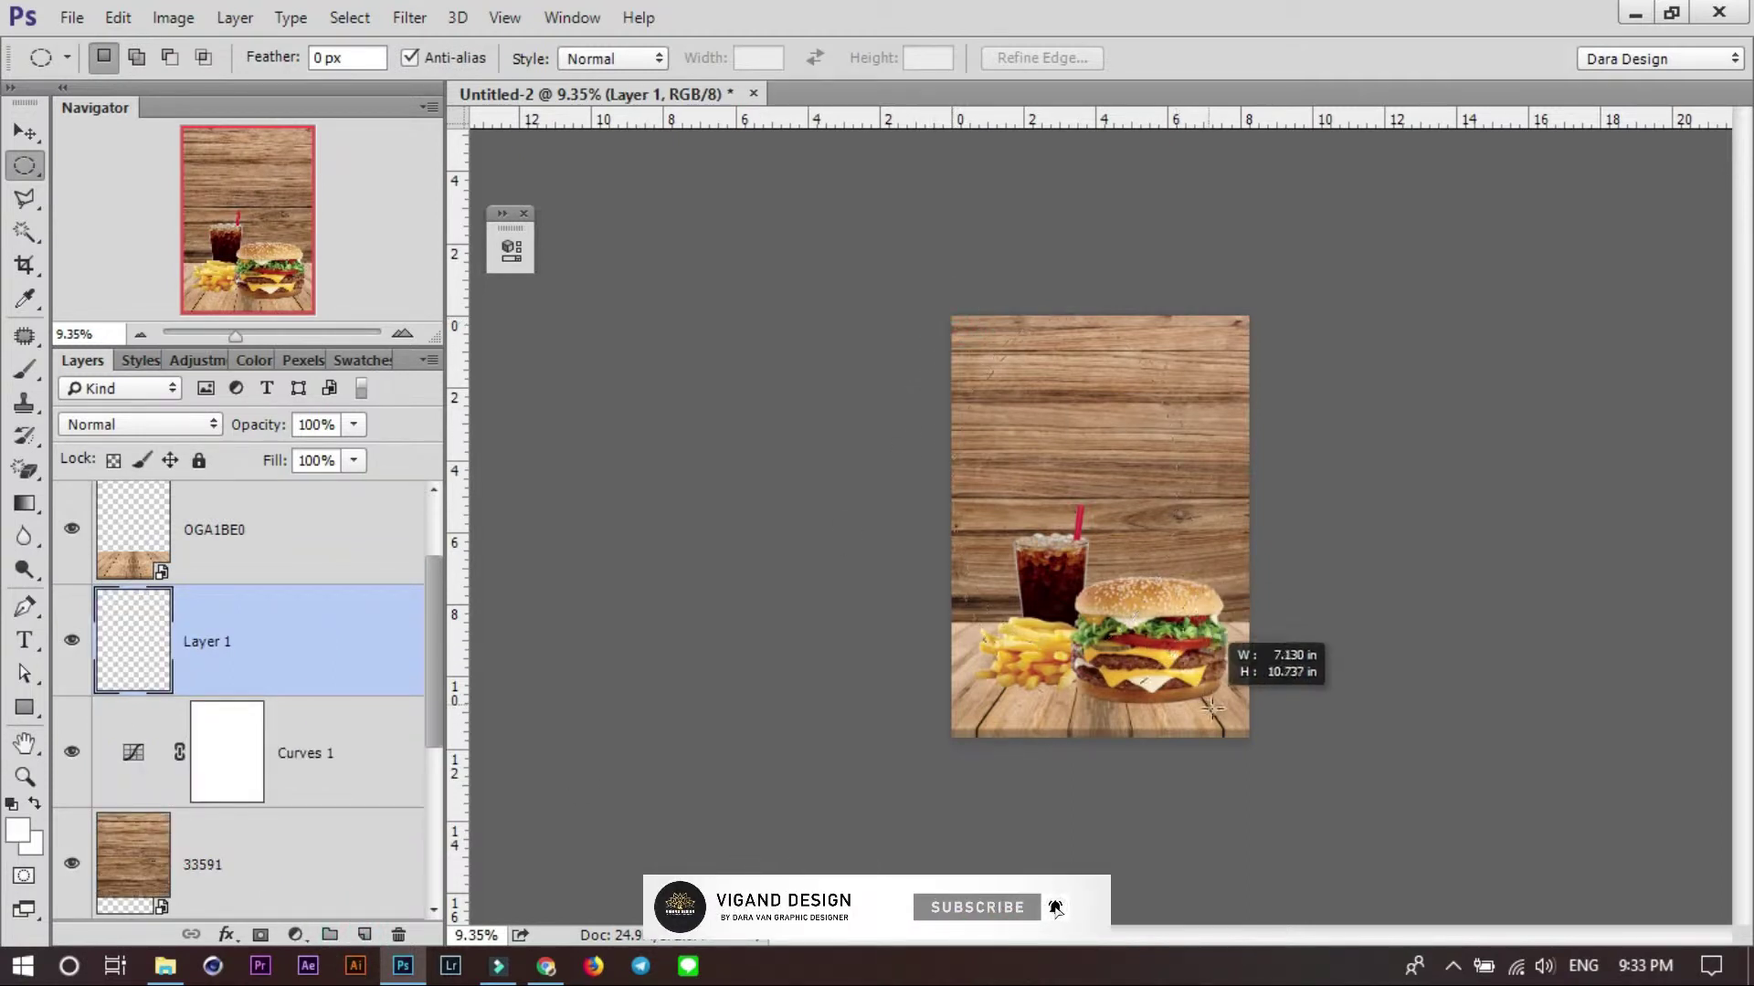
drag(1212, 708, 1246, 734)
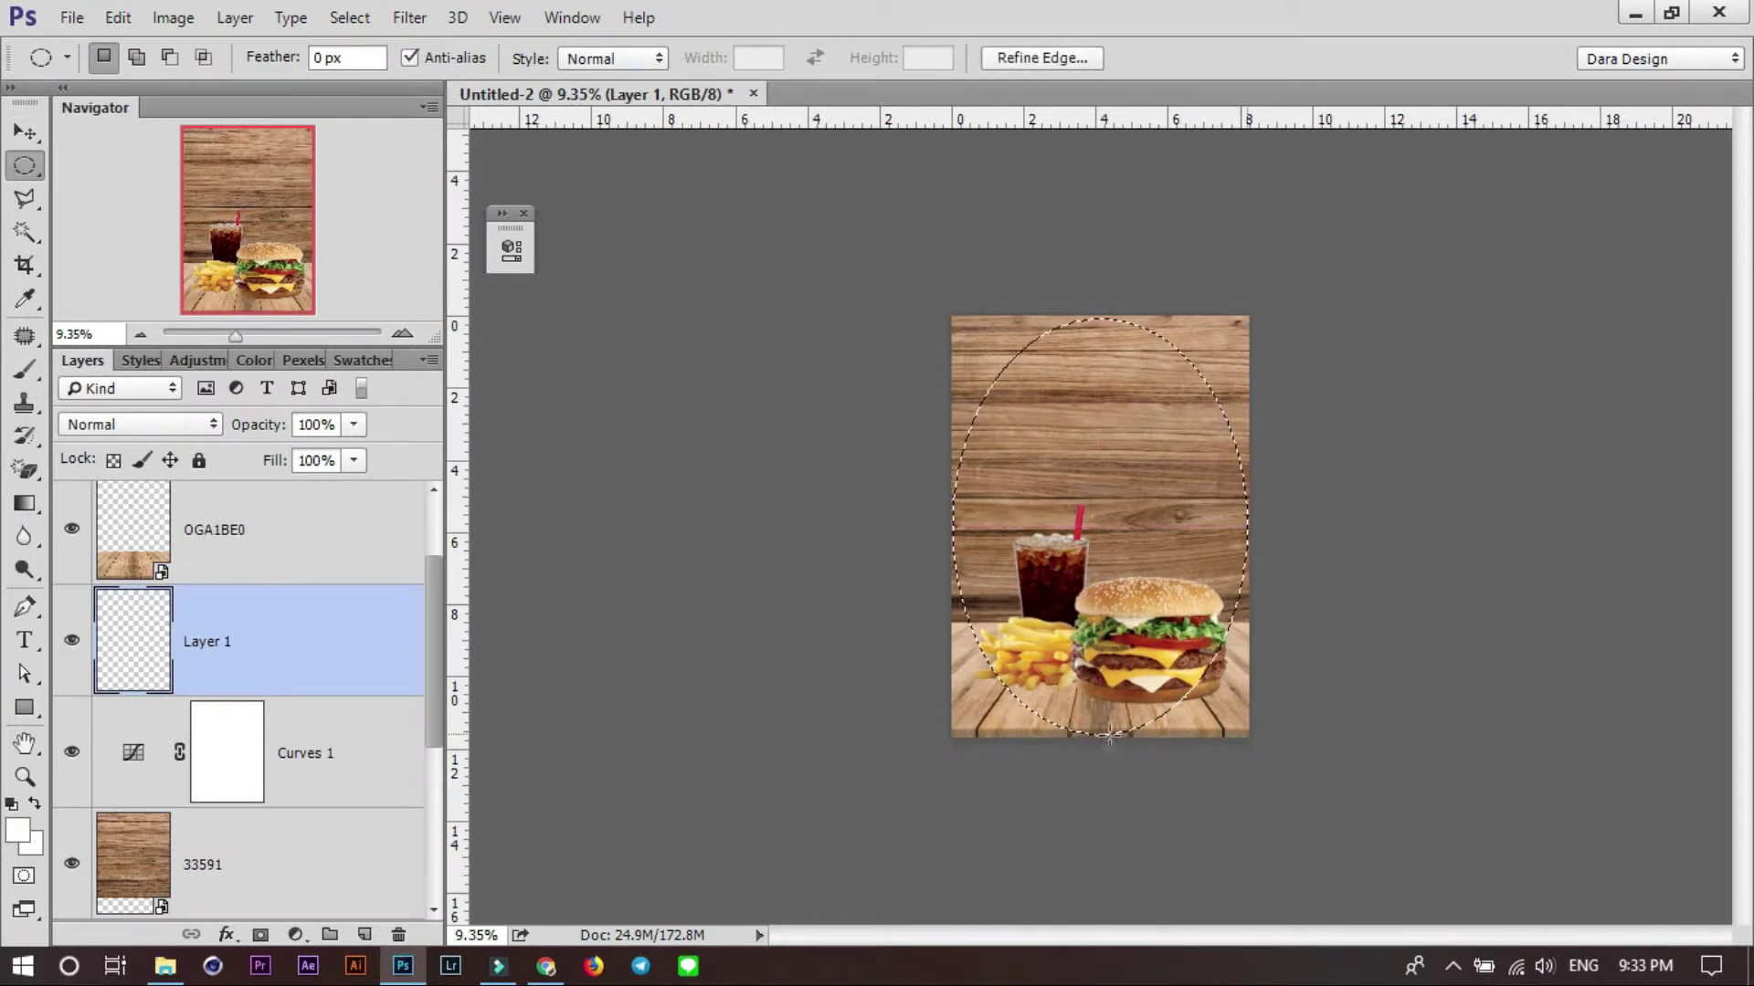
Fill the area outside the oval with black (000000) and deselect.
click(17, 831)
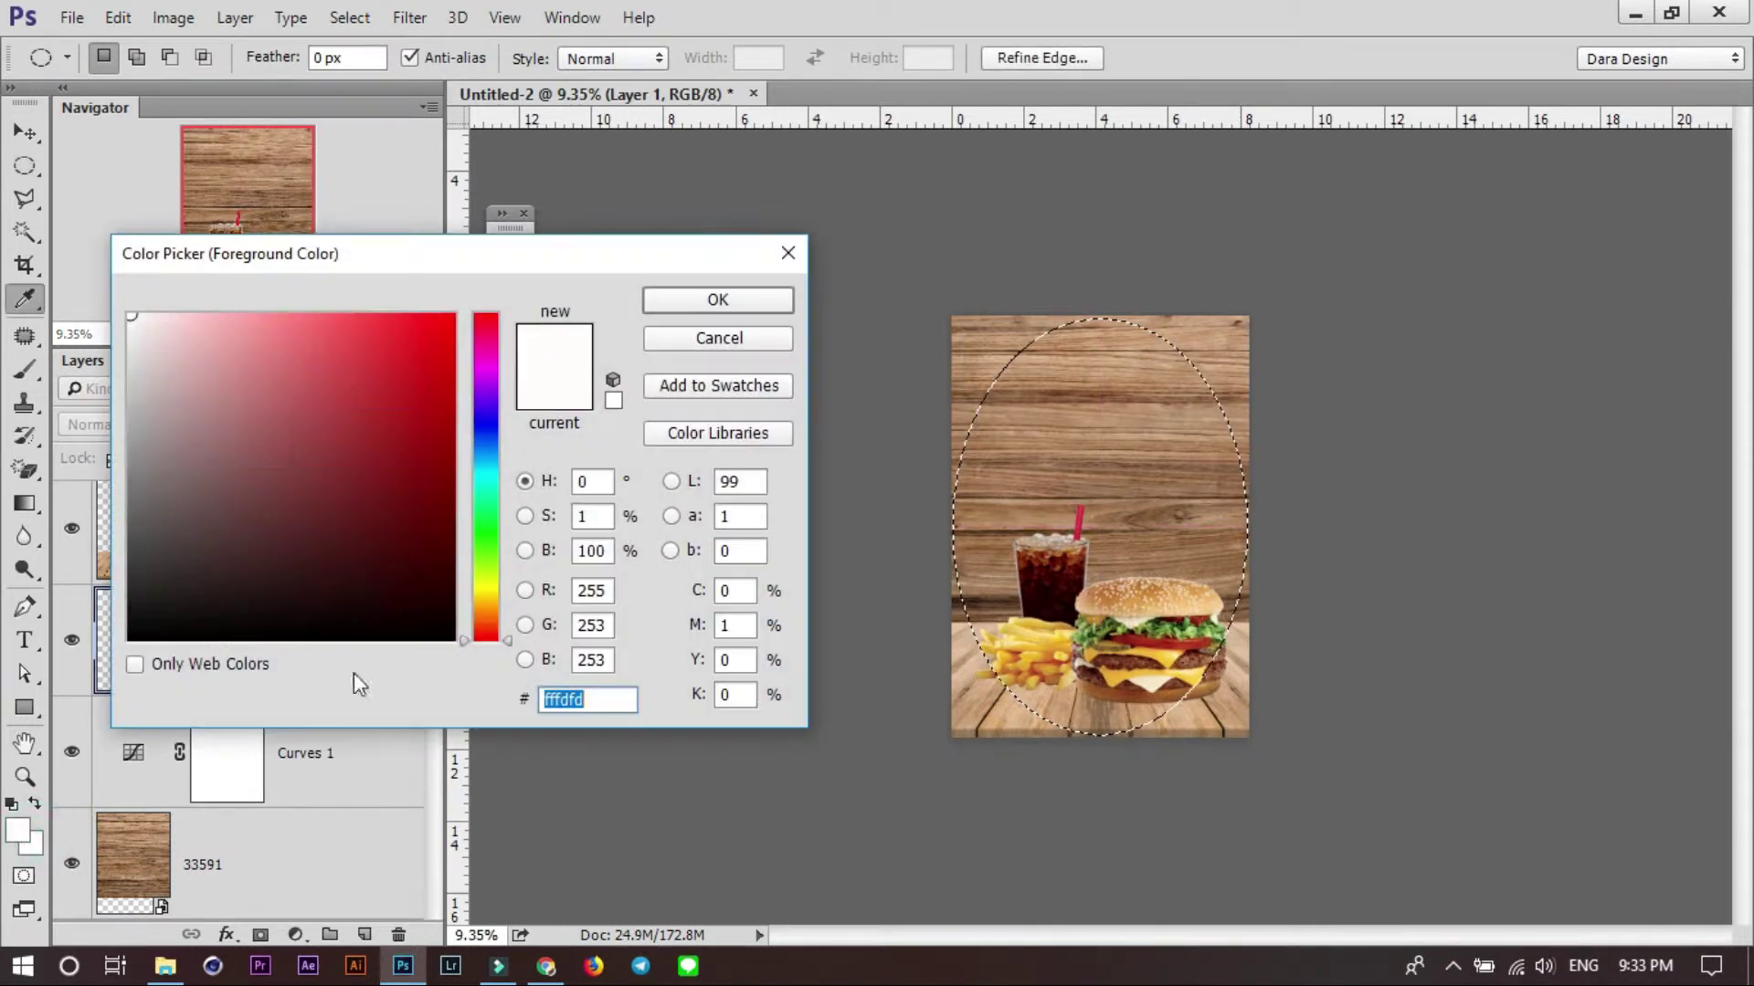
text(000000)
click(718, 300)
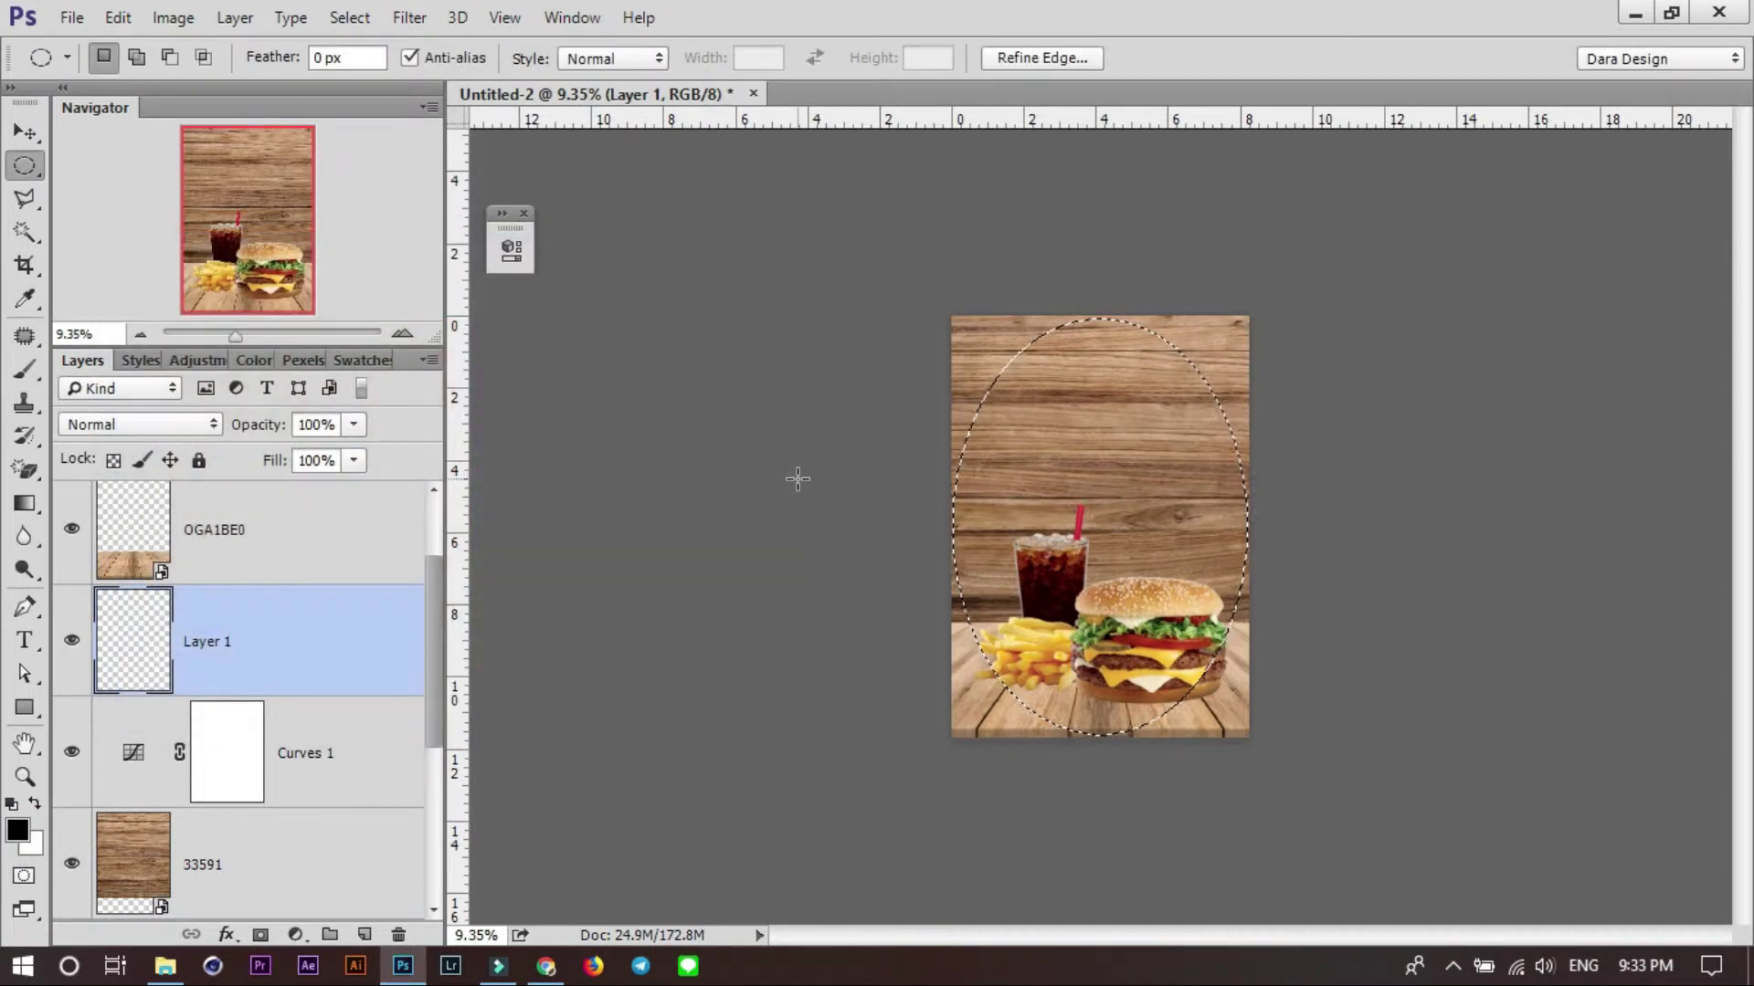
key(alt+BackSpace)
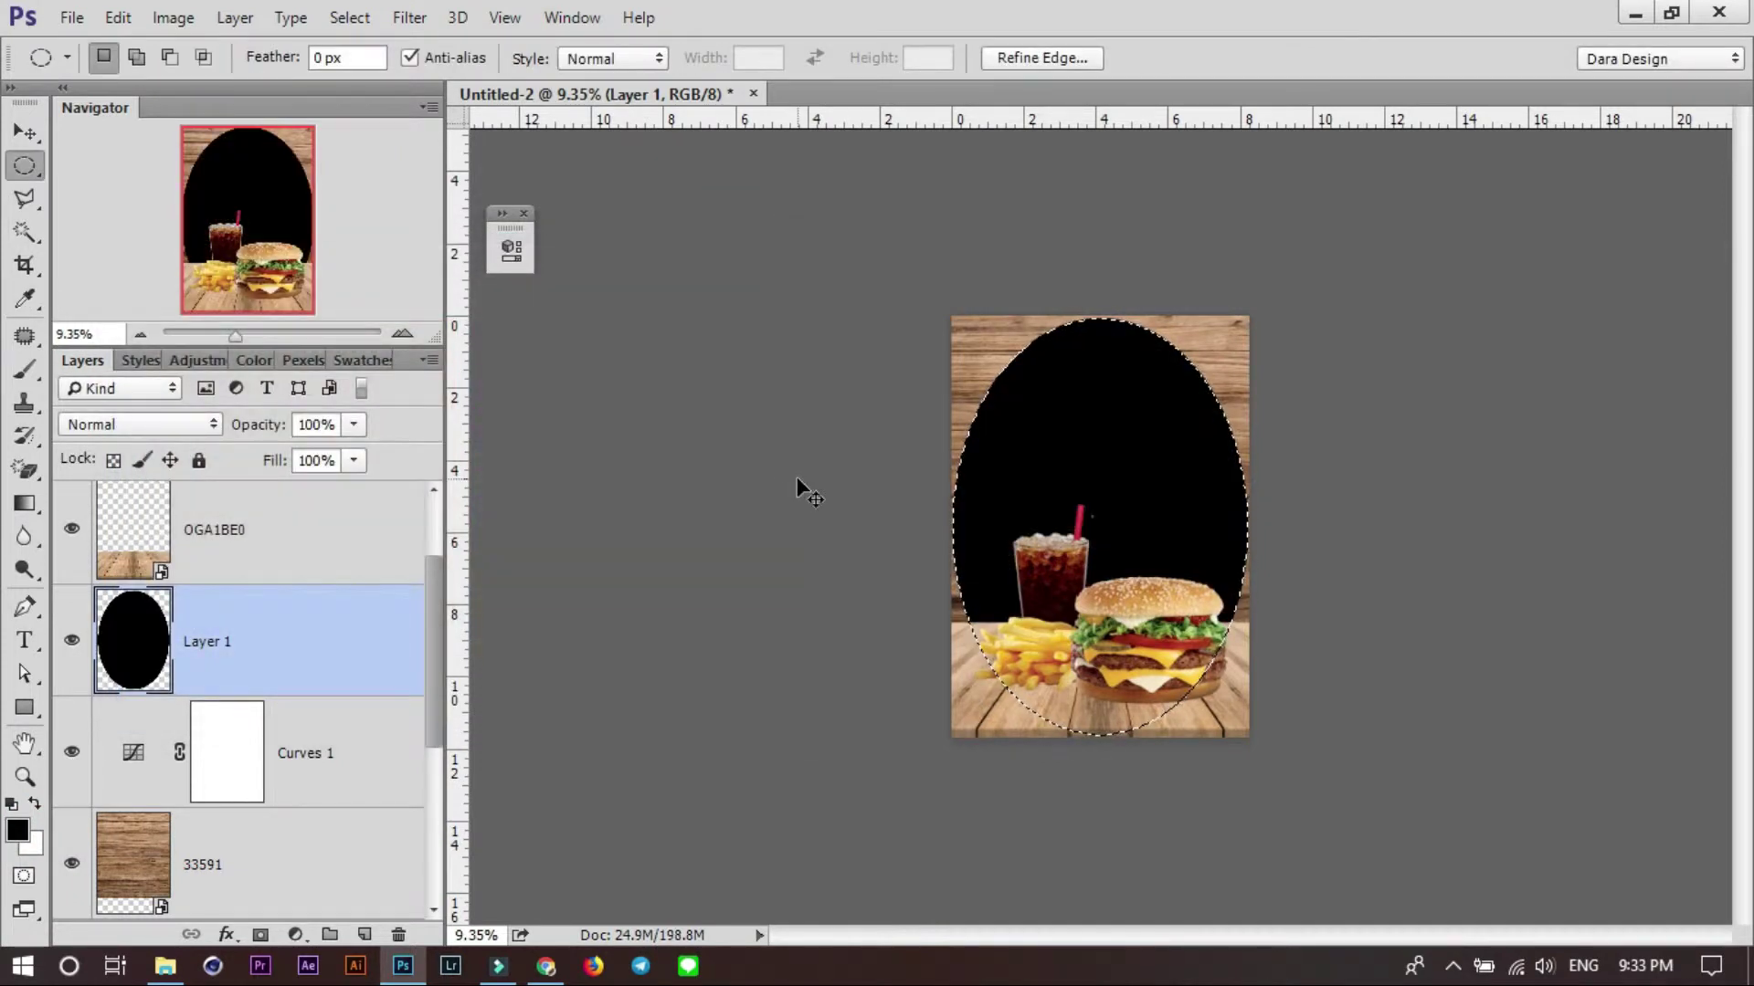
key(ctrl+z)
key(ctrl+shift+i)
key(alt+BackSpace)
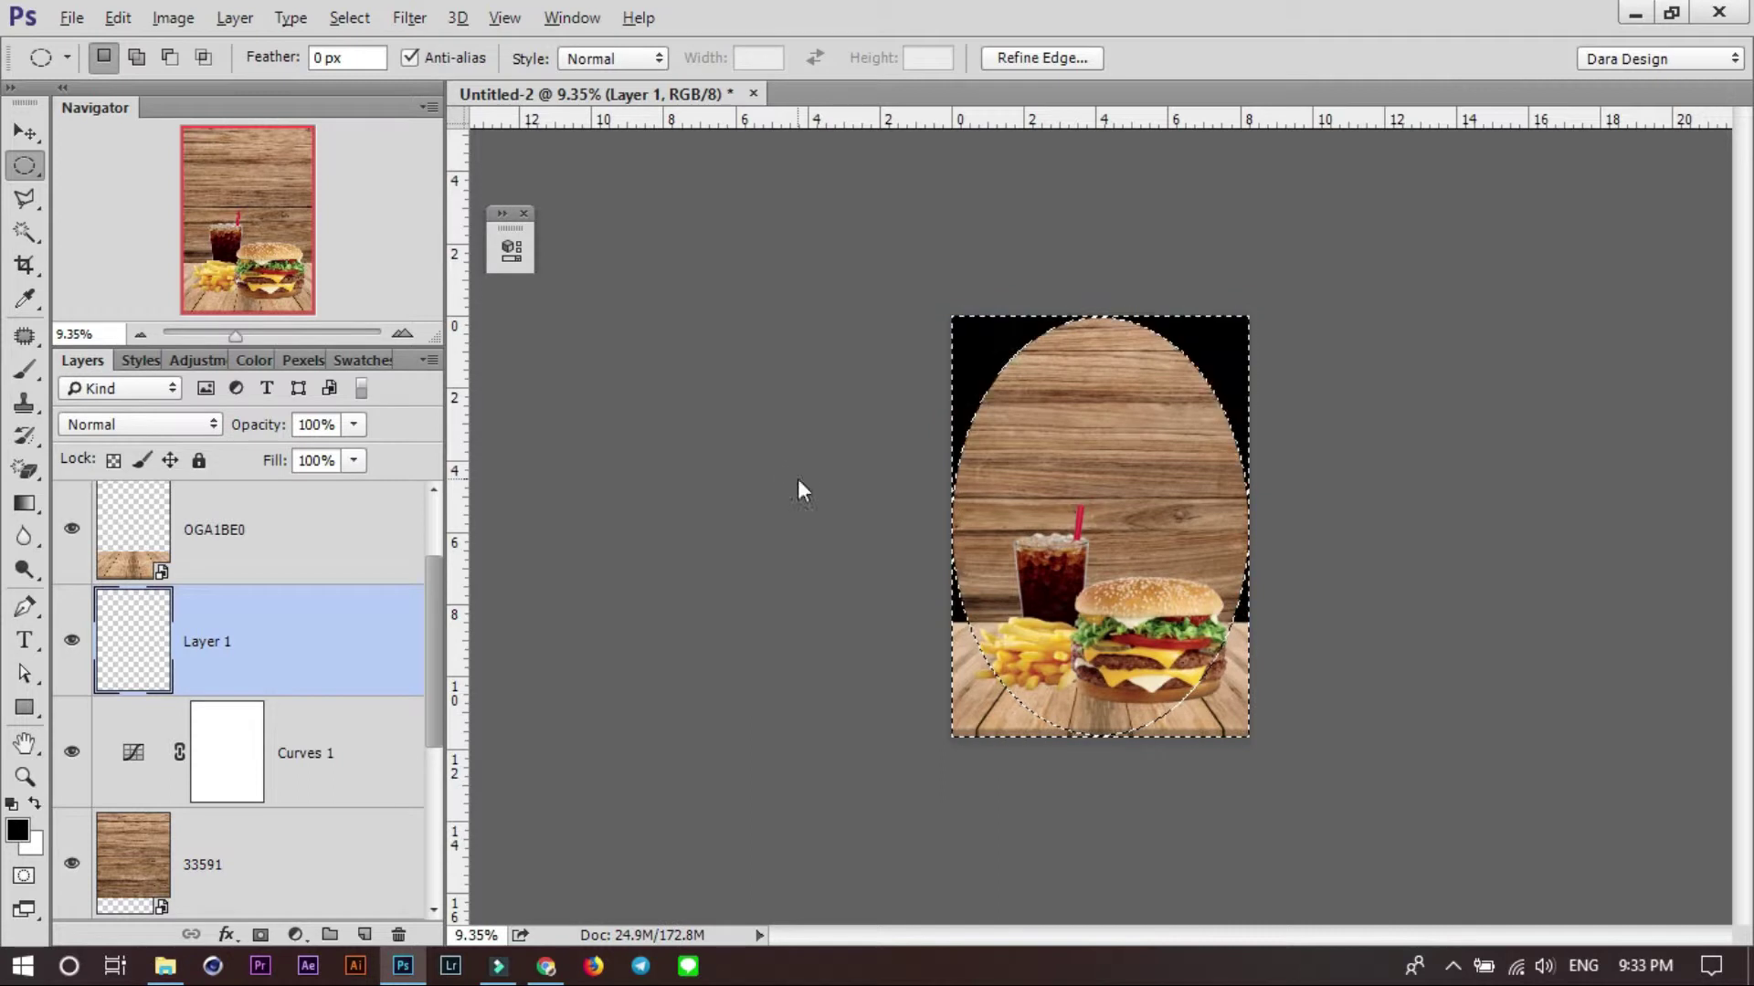
key(ctrl+d)
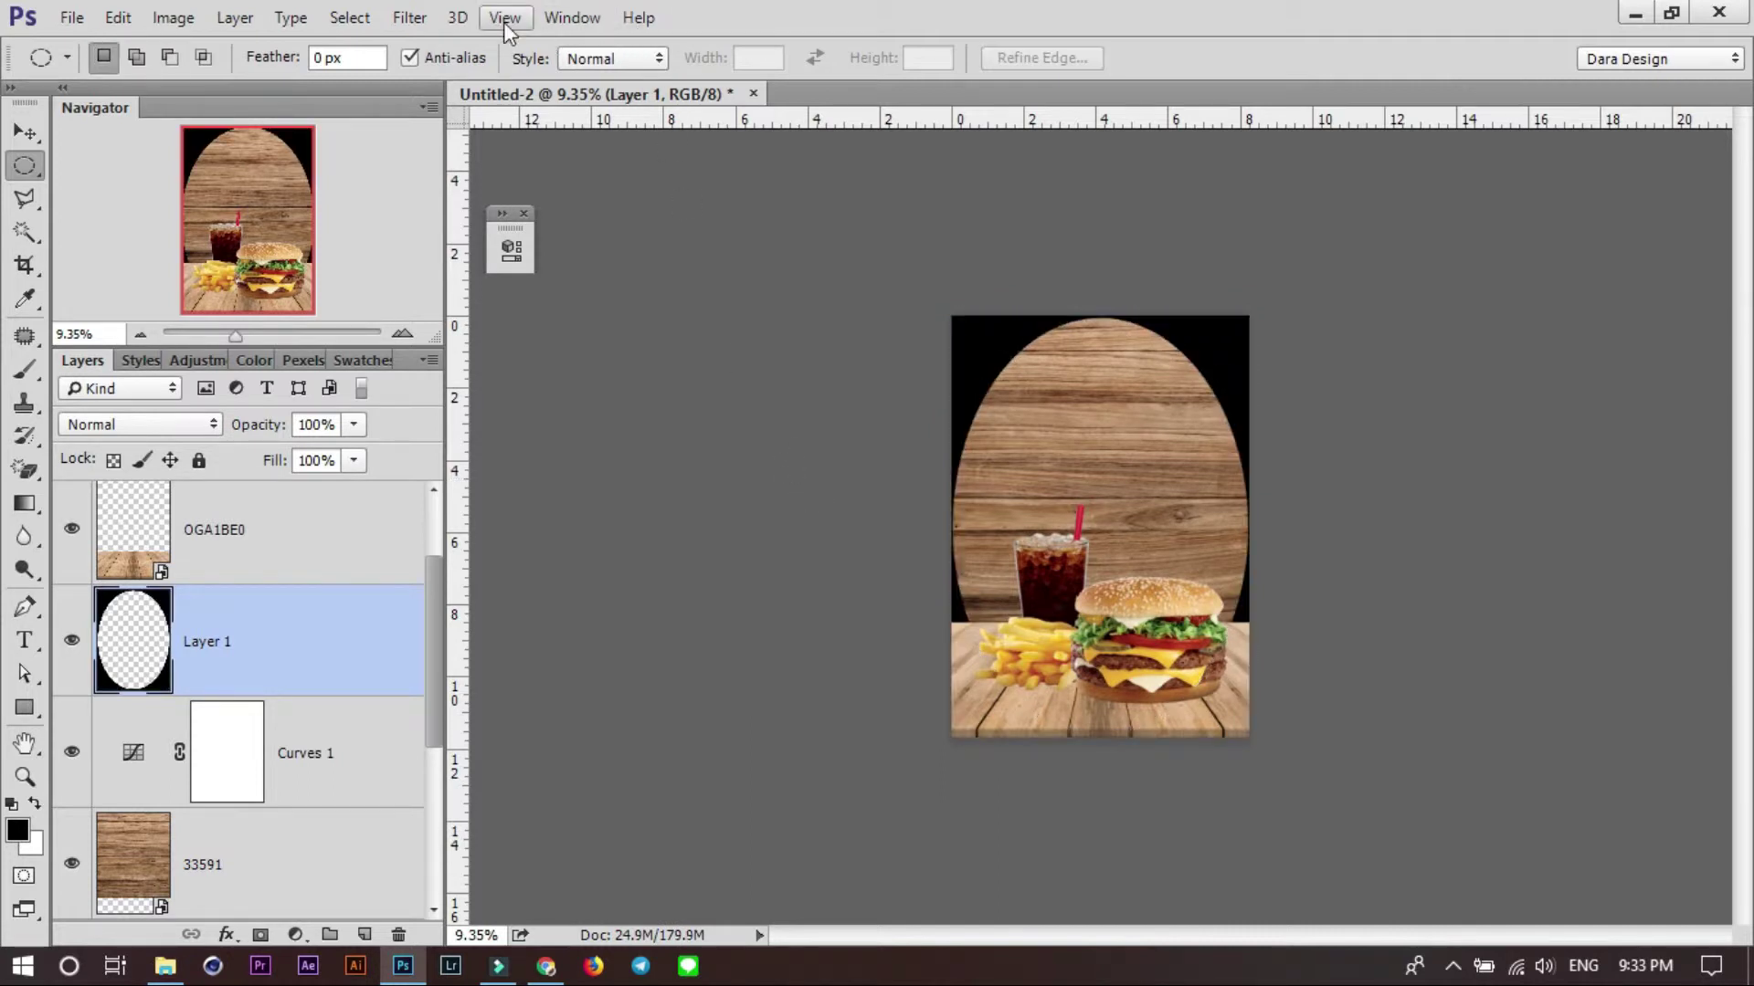
Apply a Box Blur with a large 774-pixel radius to the black frame layer.
click(407, 18)
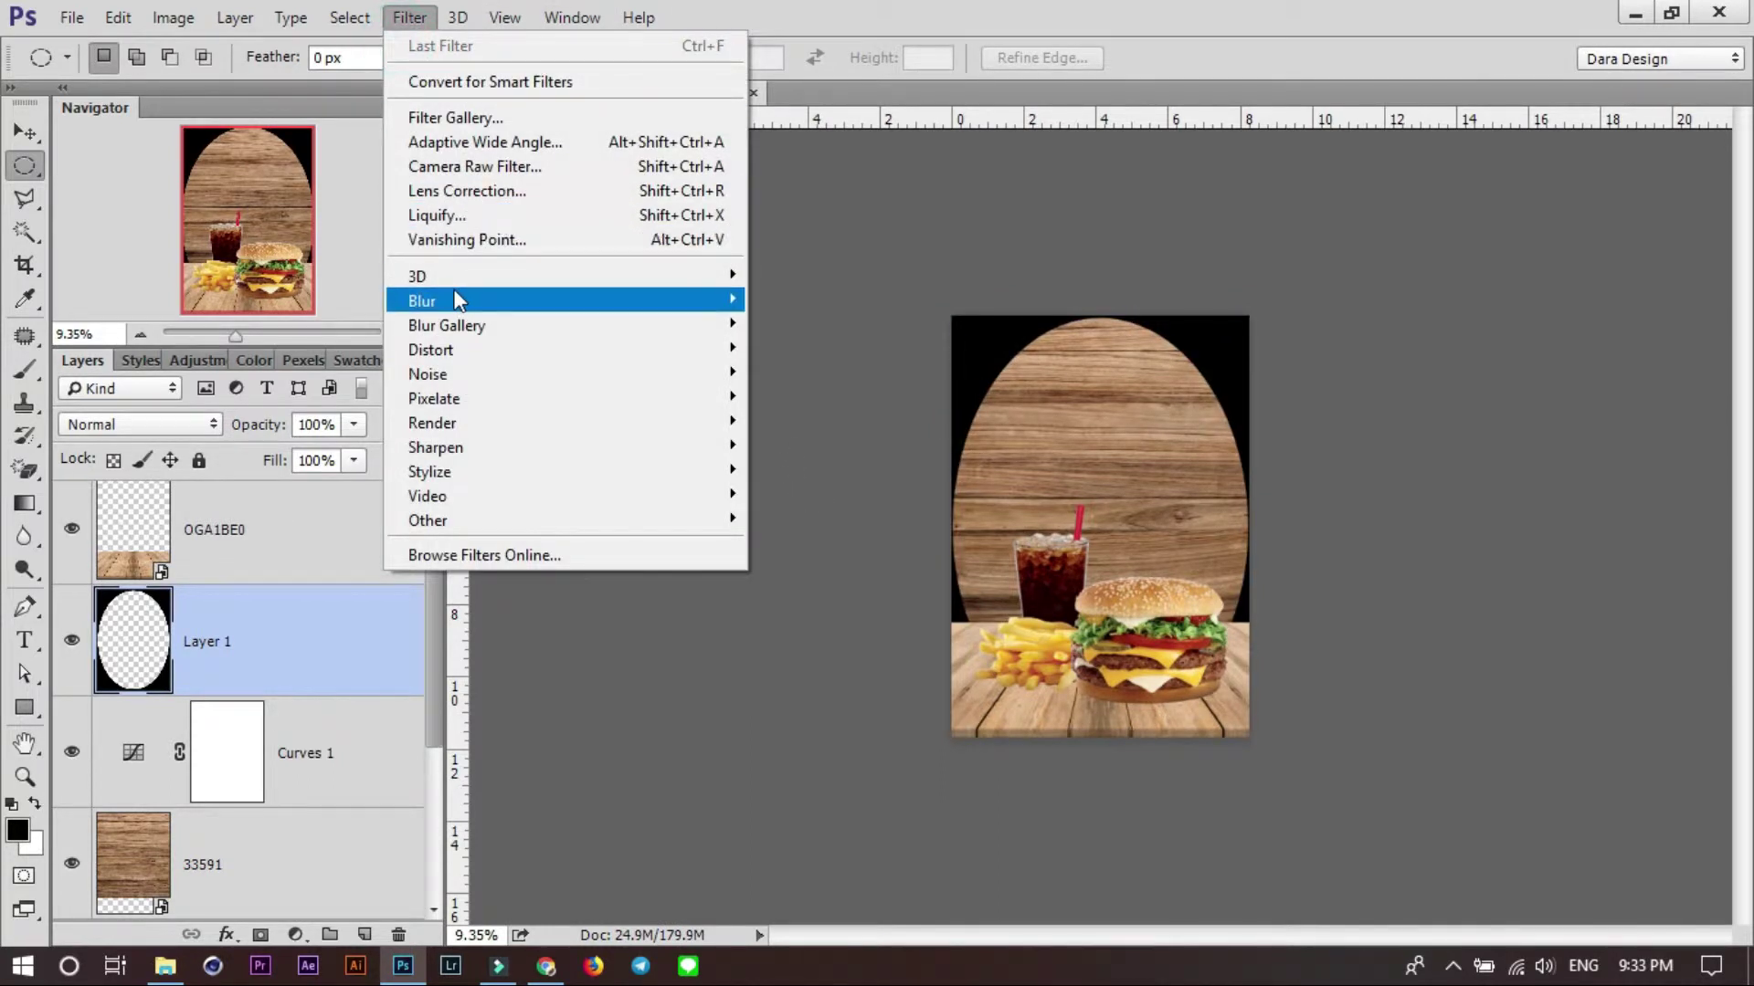
mouse_move(422, 299)
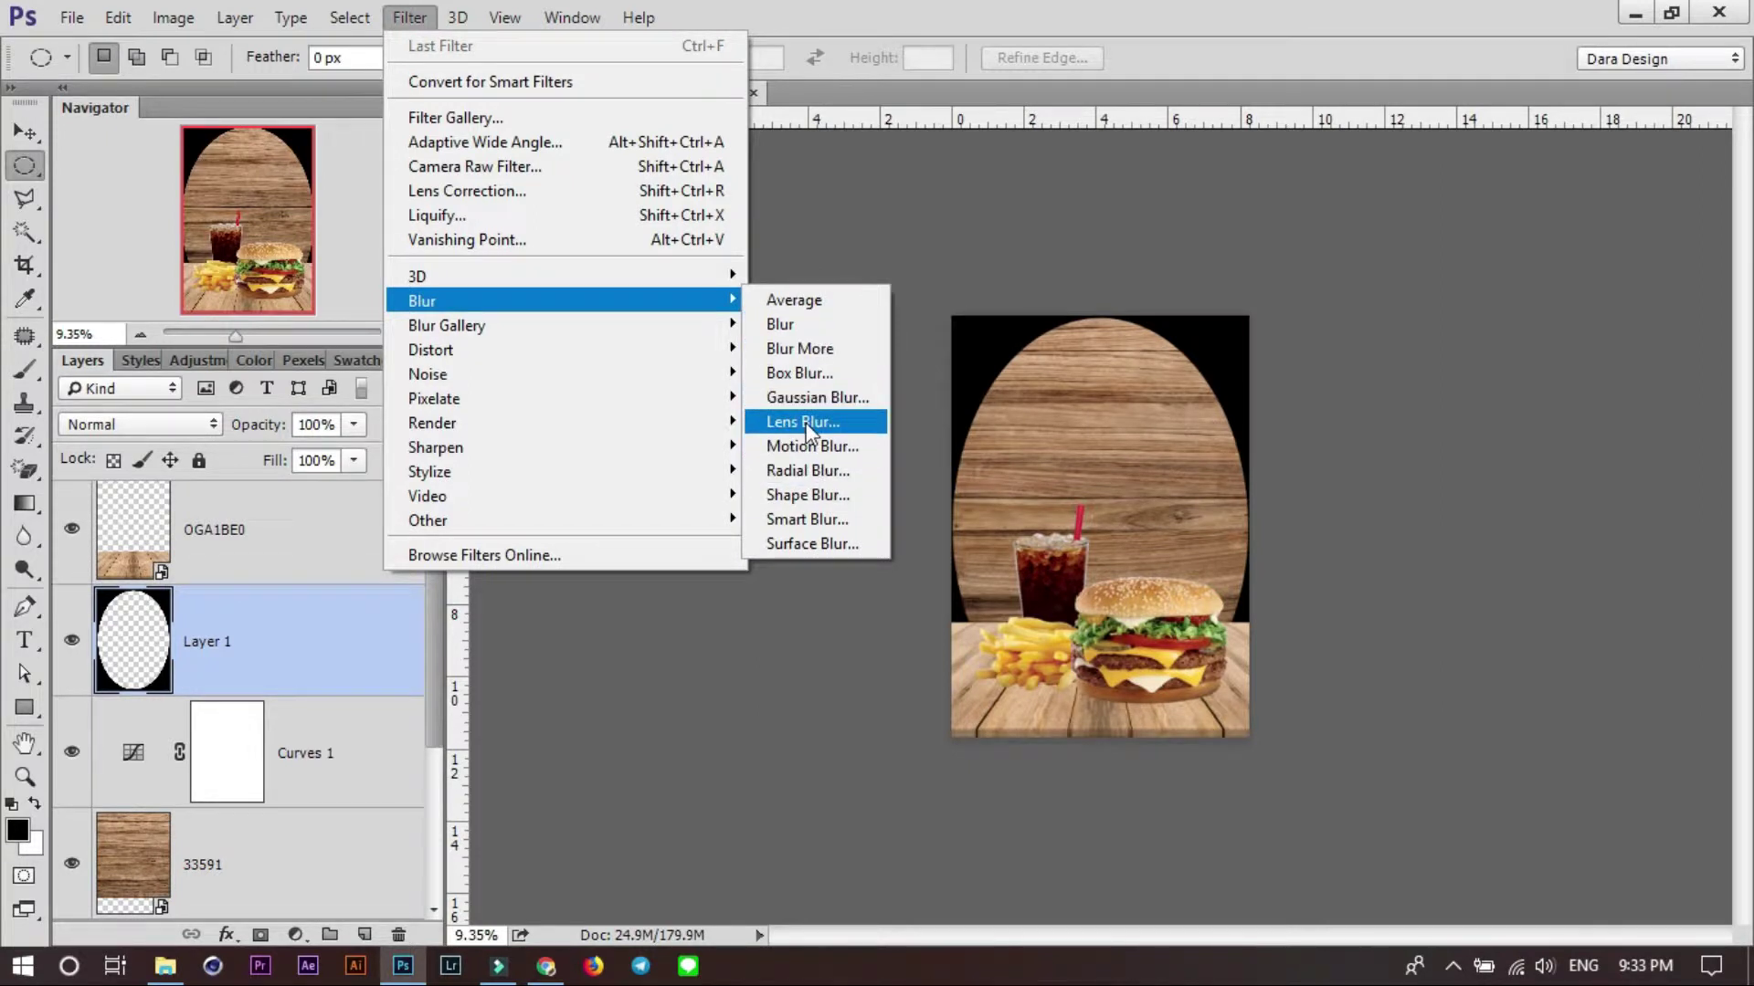
click(791, 374)
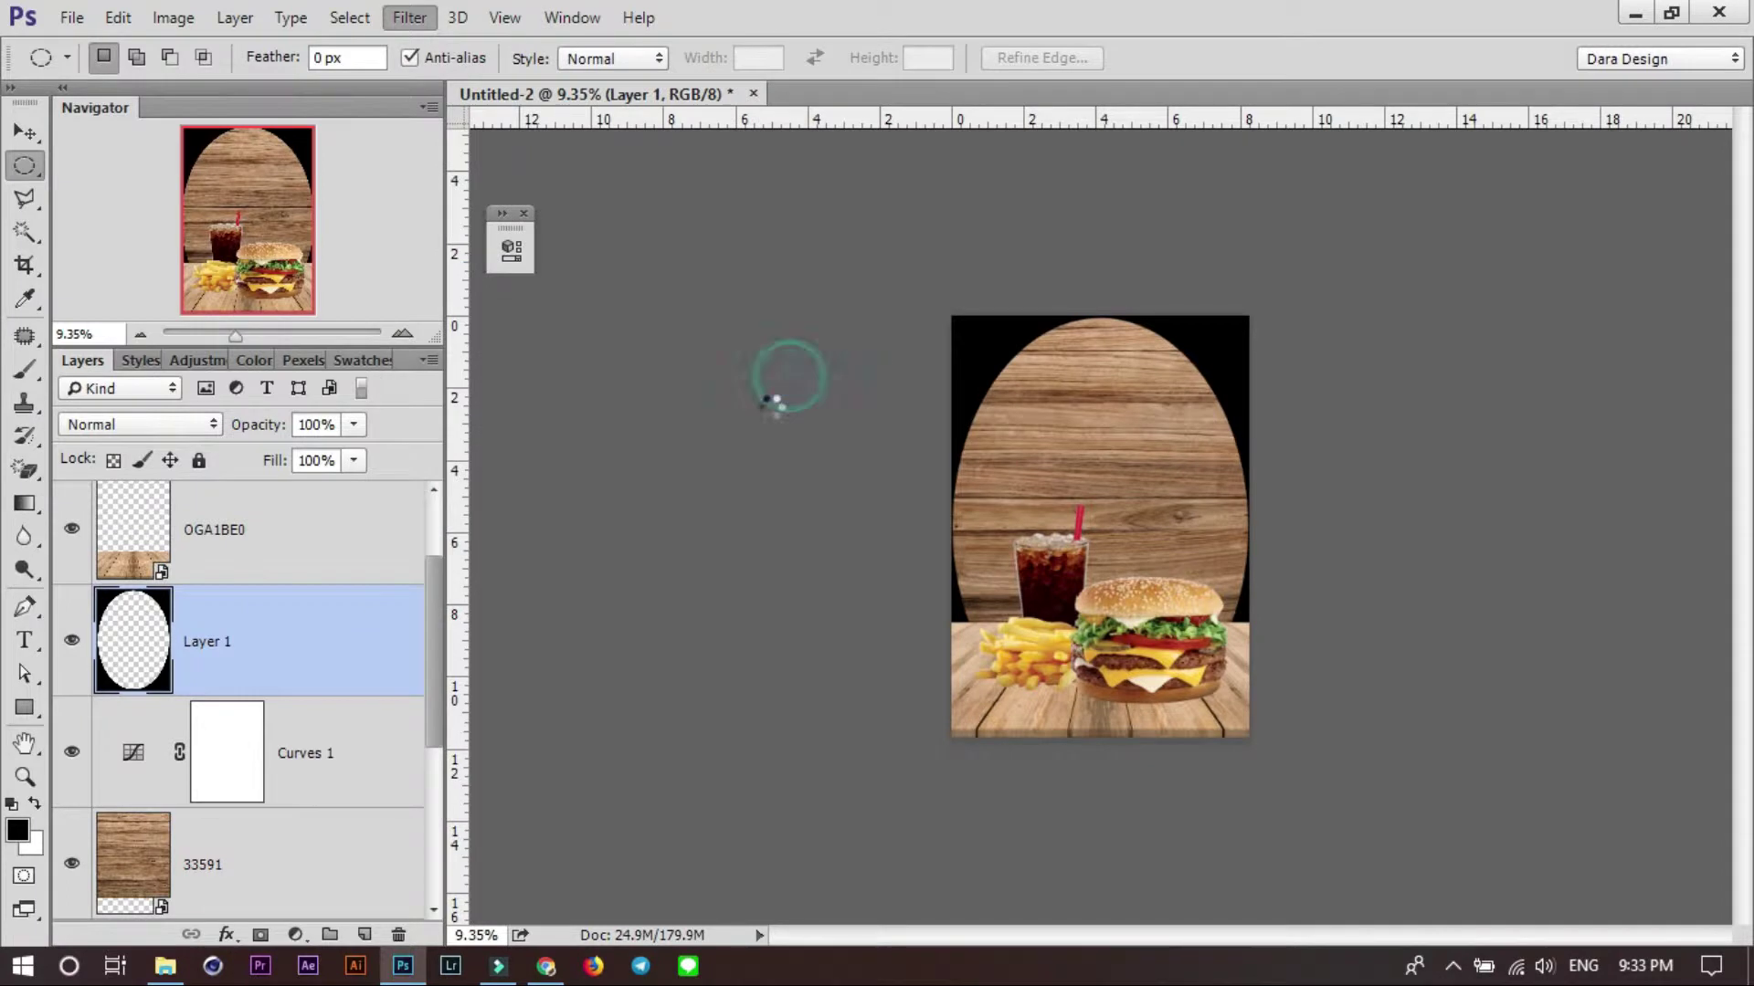
drag(734, 575, 880, 566)
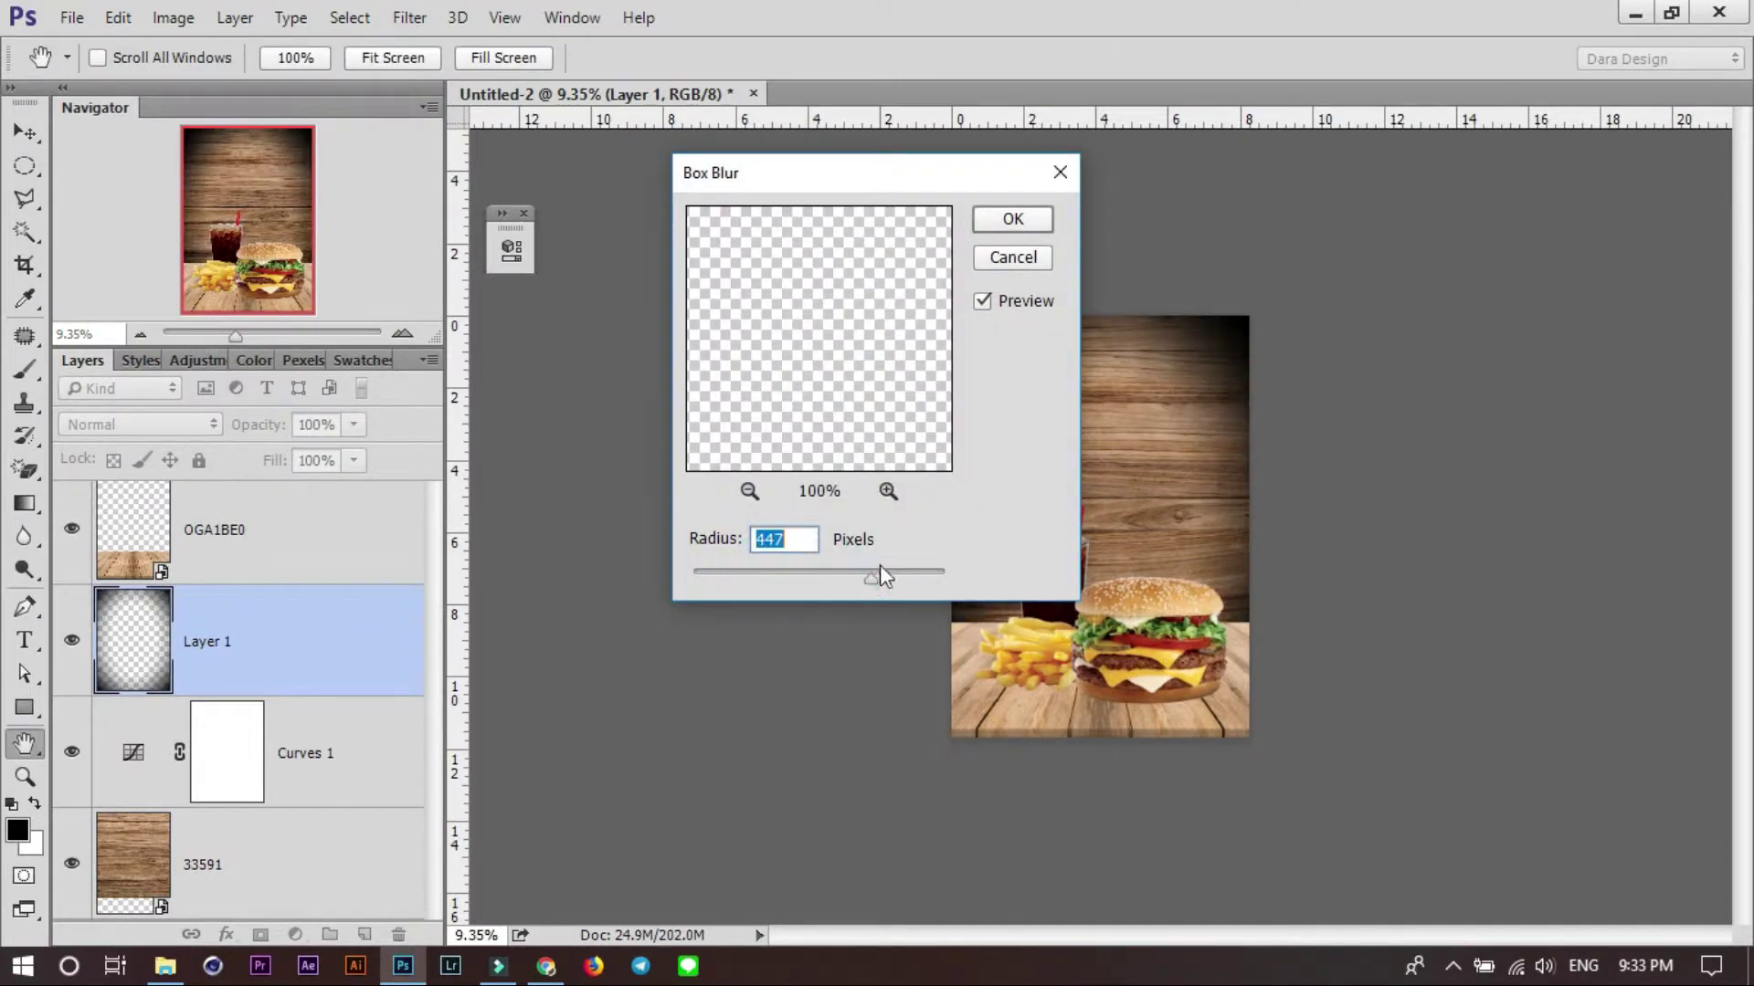
click(1027, 219)
Scale the blurred frame up about 142% from its centre.
click(25, 132)
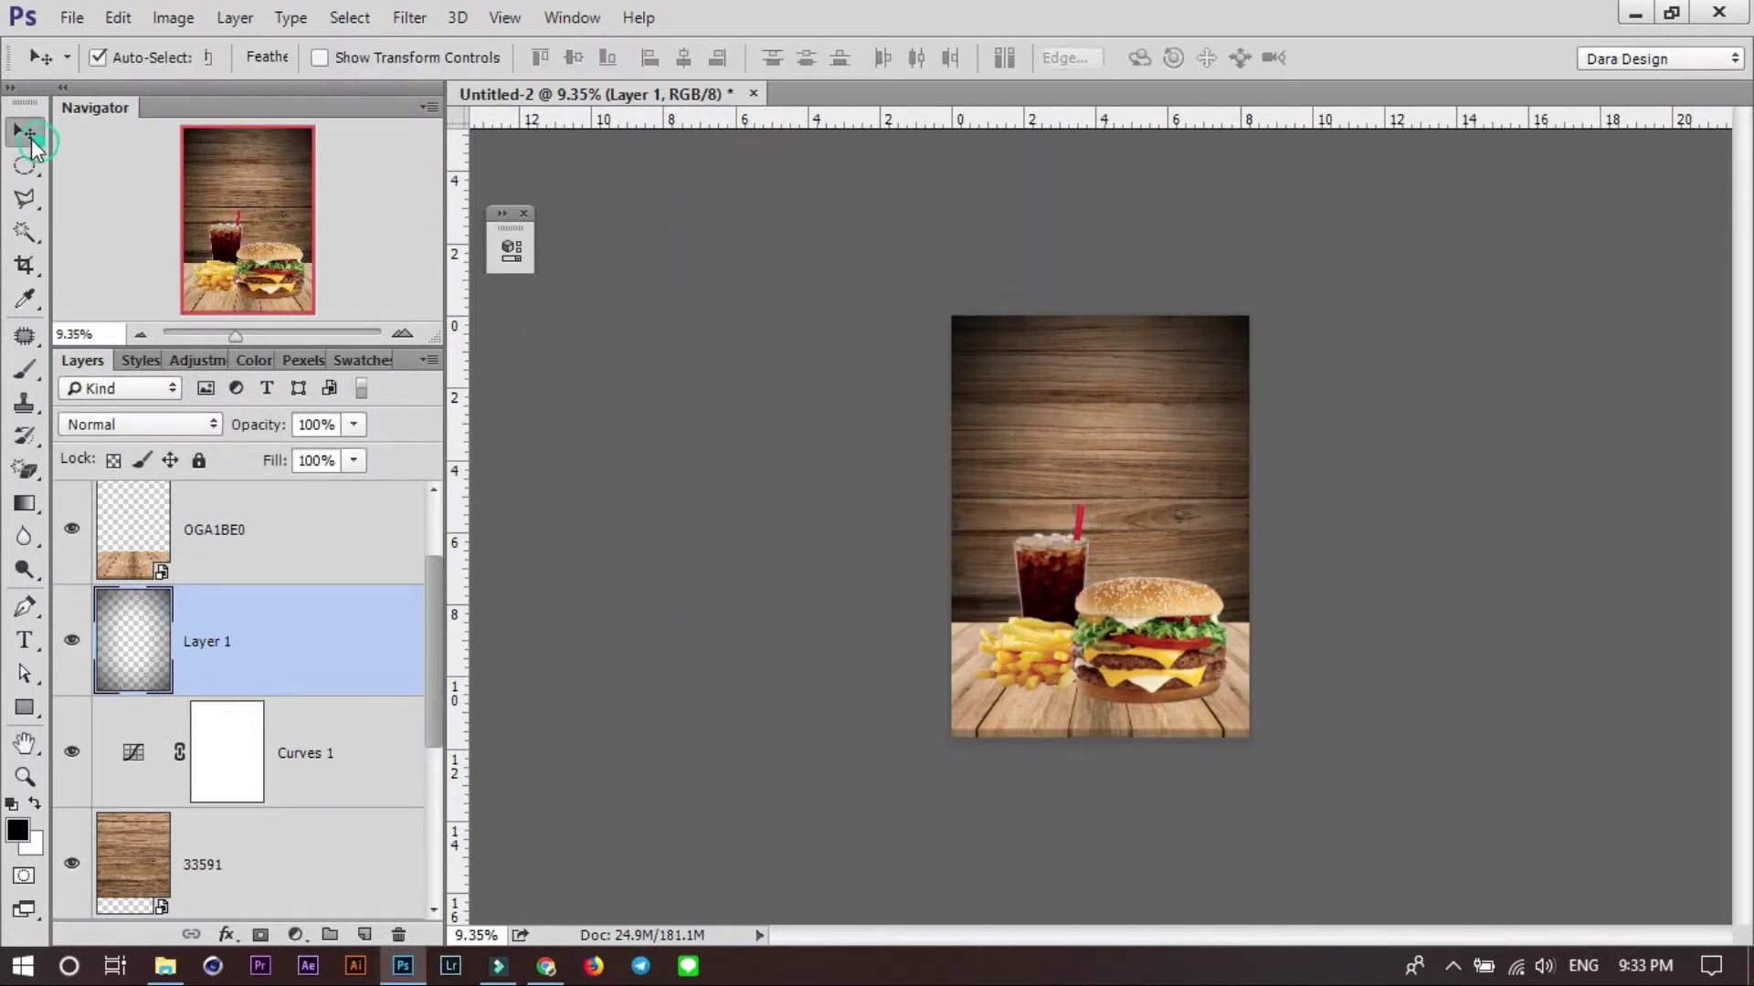
key(ctrl+t)
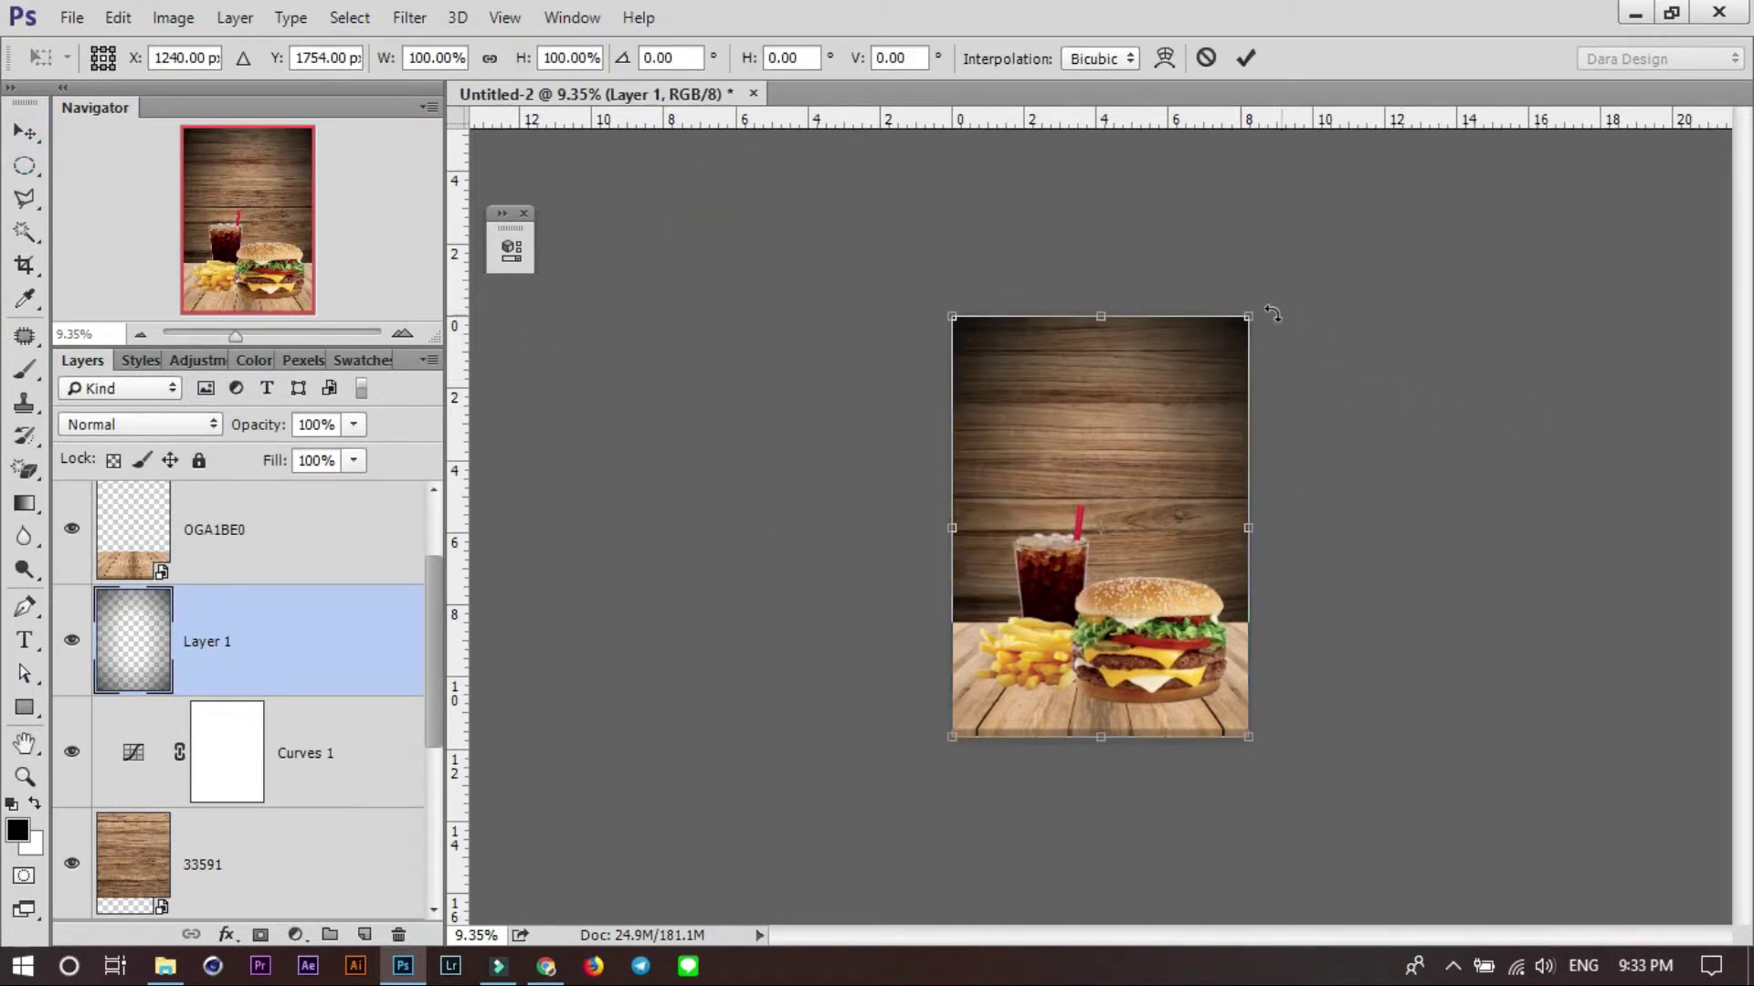
drag(1252, 317, 1331, 249)
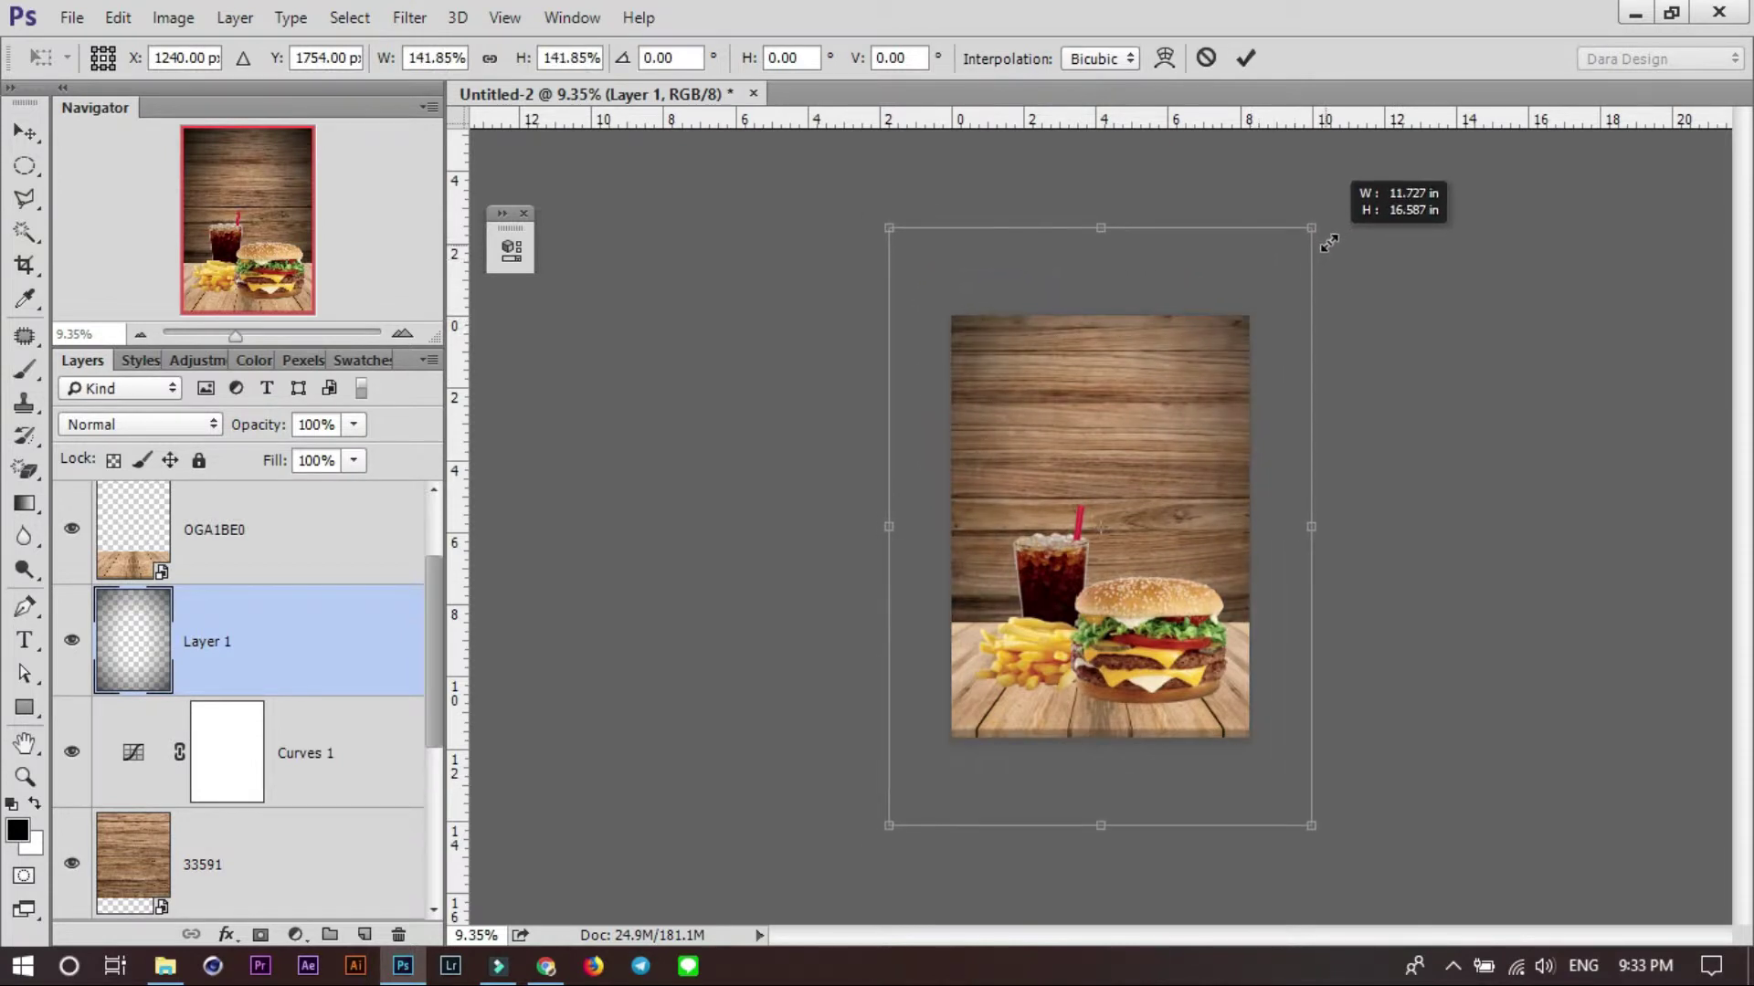
Commit the frame's scaling and bring the BURGERTOWN logo layer to the top.
double_click(794, 452)
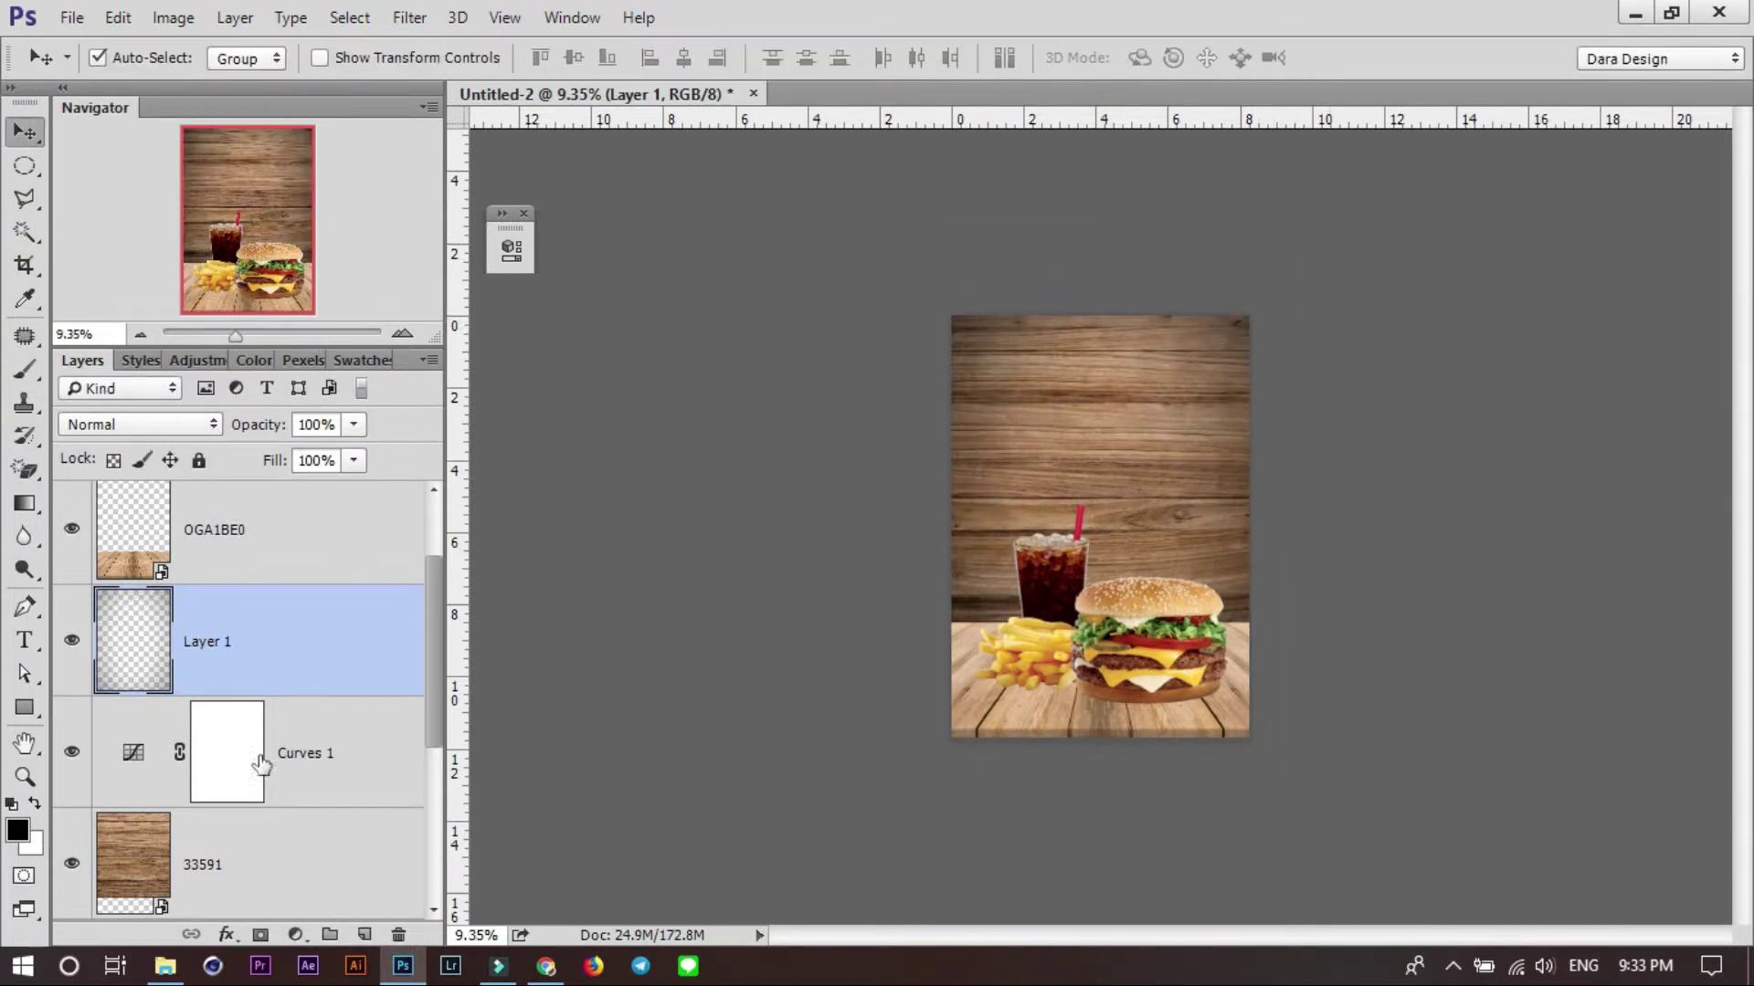
scroll(308, 727, up, 2)
click(281, 665)
key(ctrl+shift+bracketright)
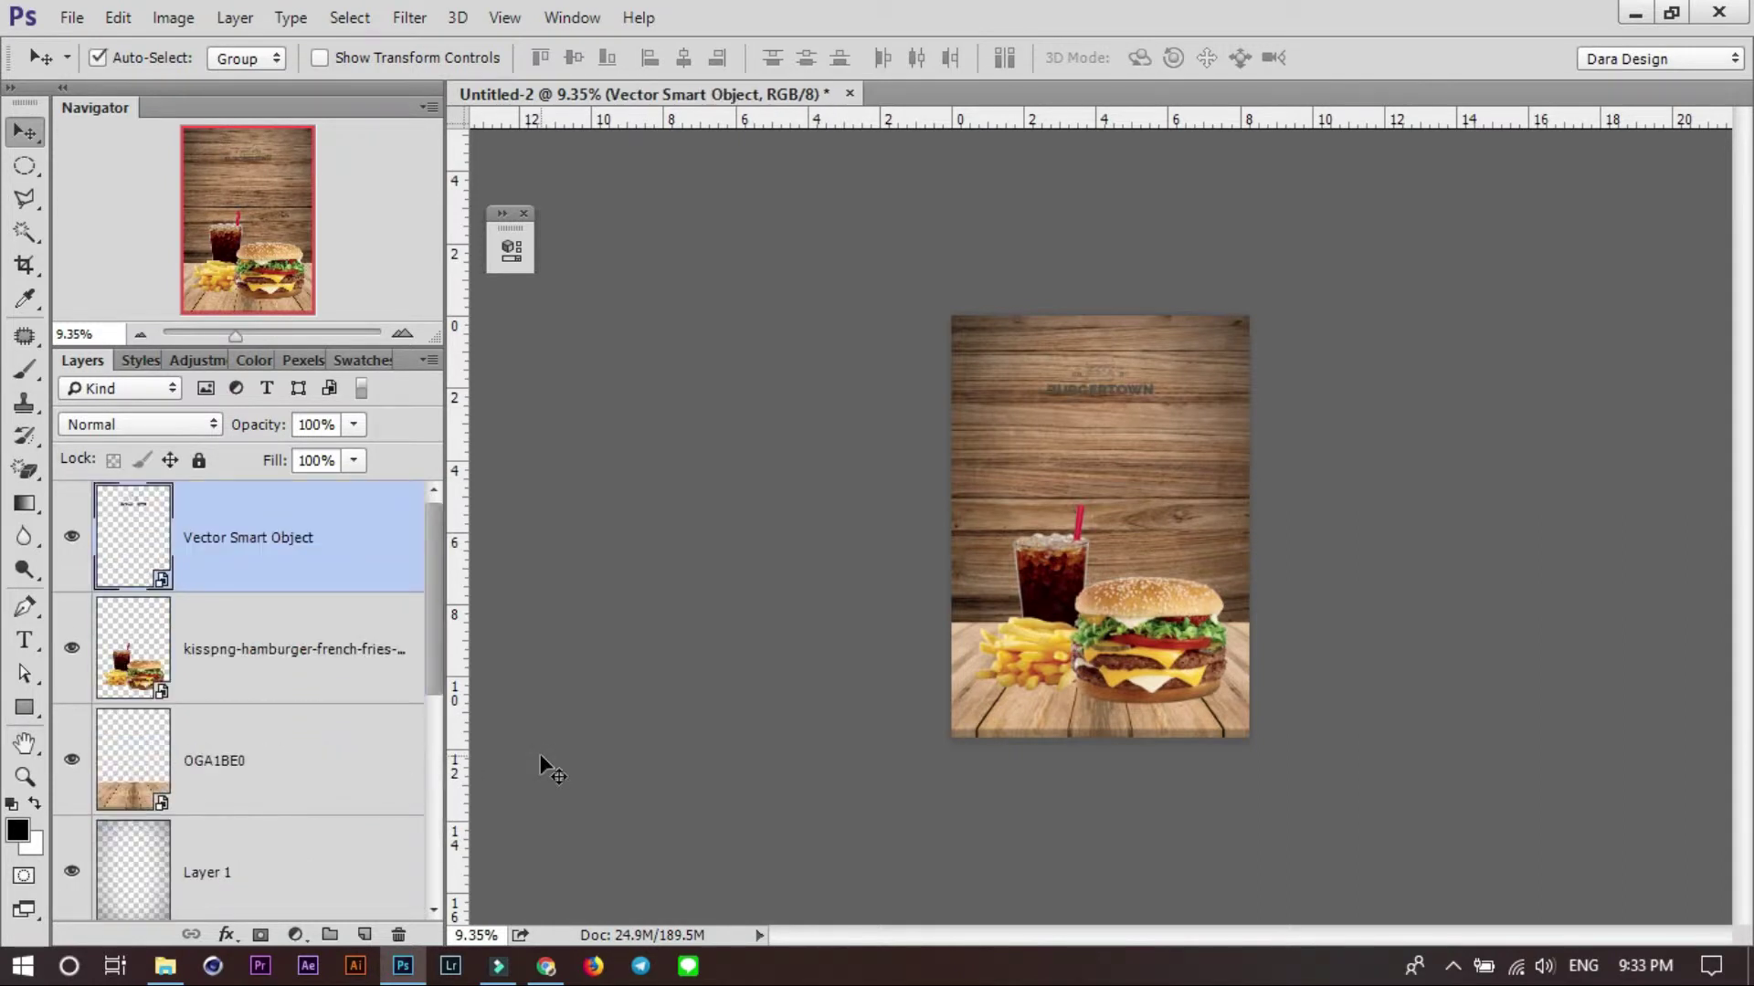
Give the BURGERTOWN logo a white Color Overlay.
click(226, 933)
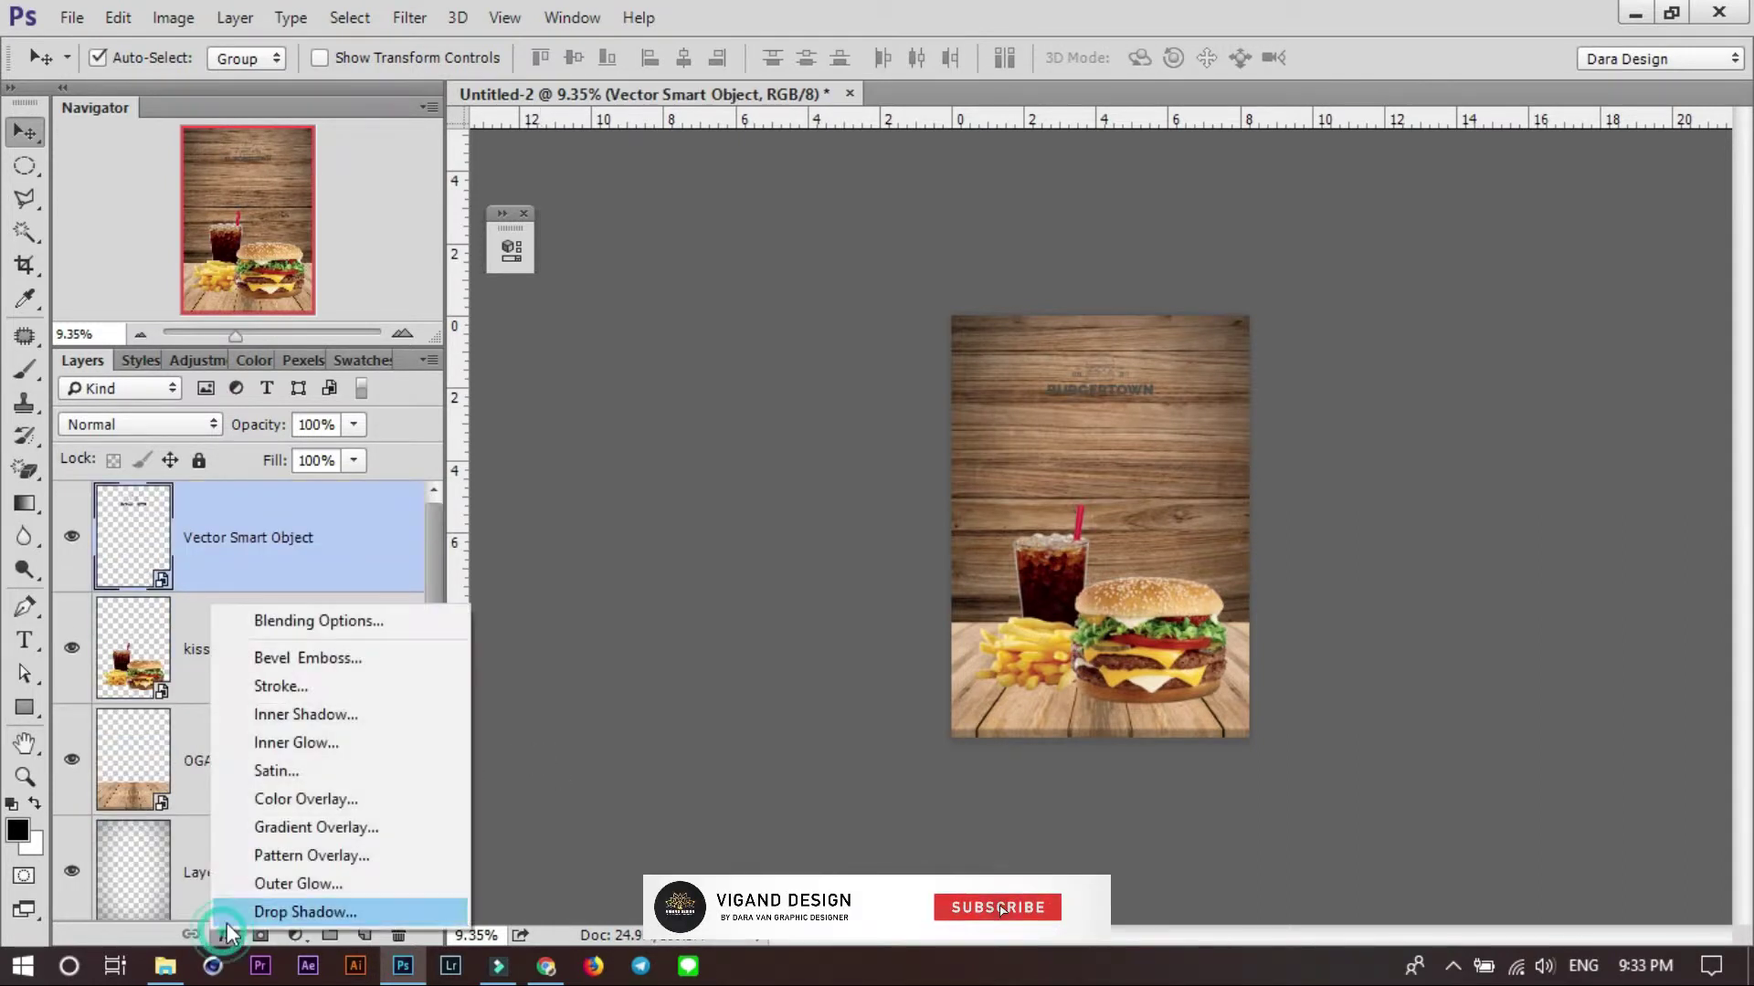
click(308, 802)
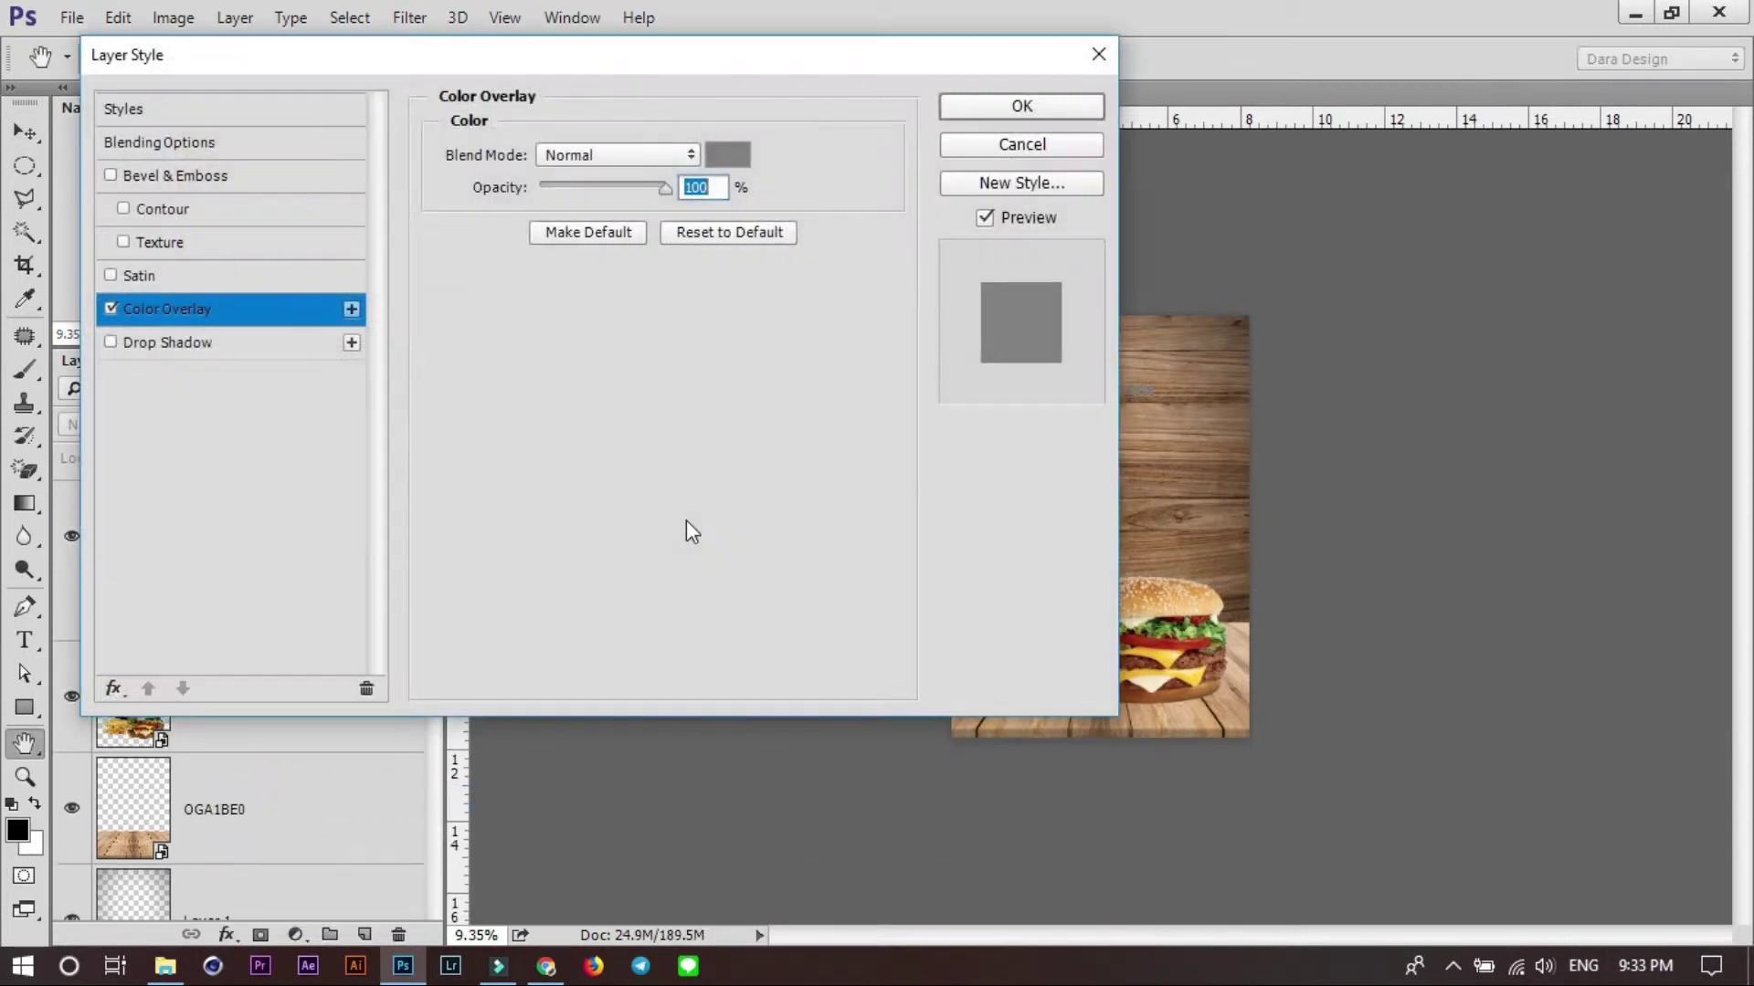
click(727, 155)
drag(330, 394, 131, 265)
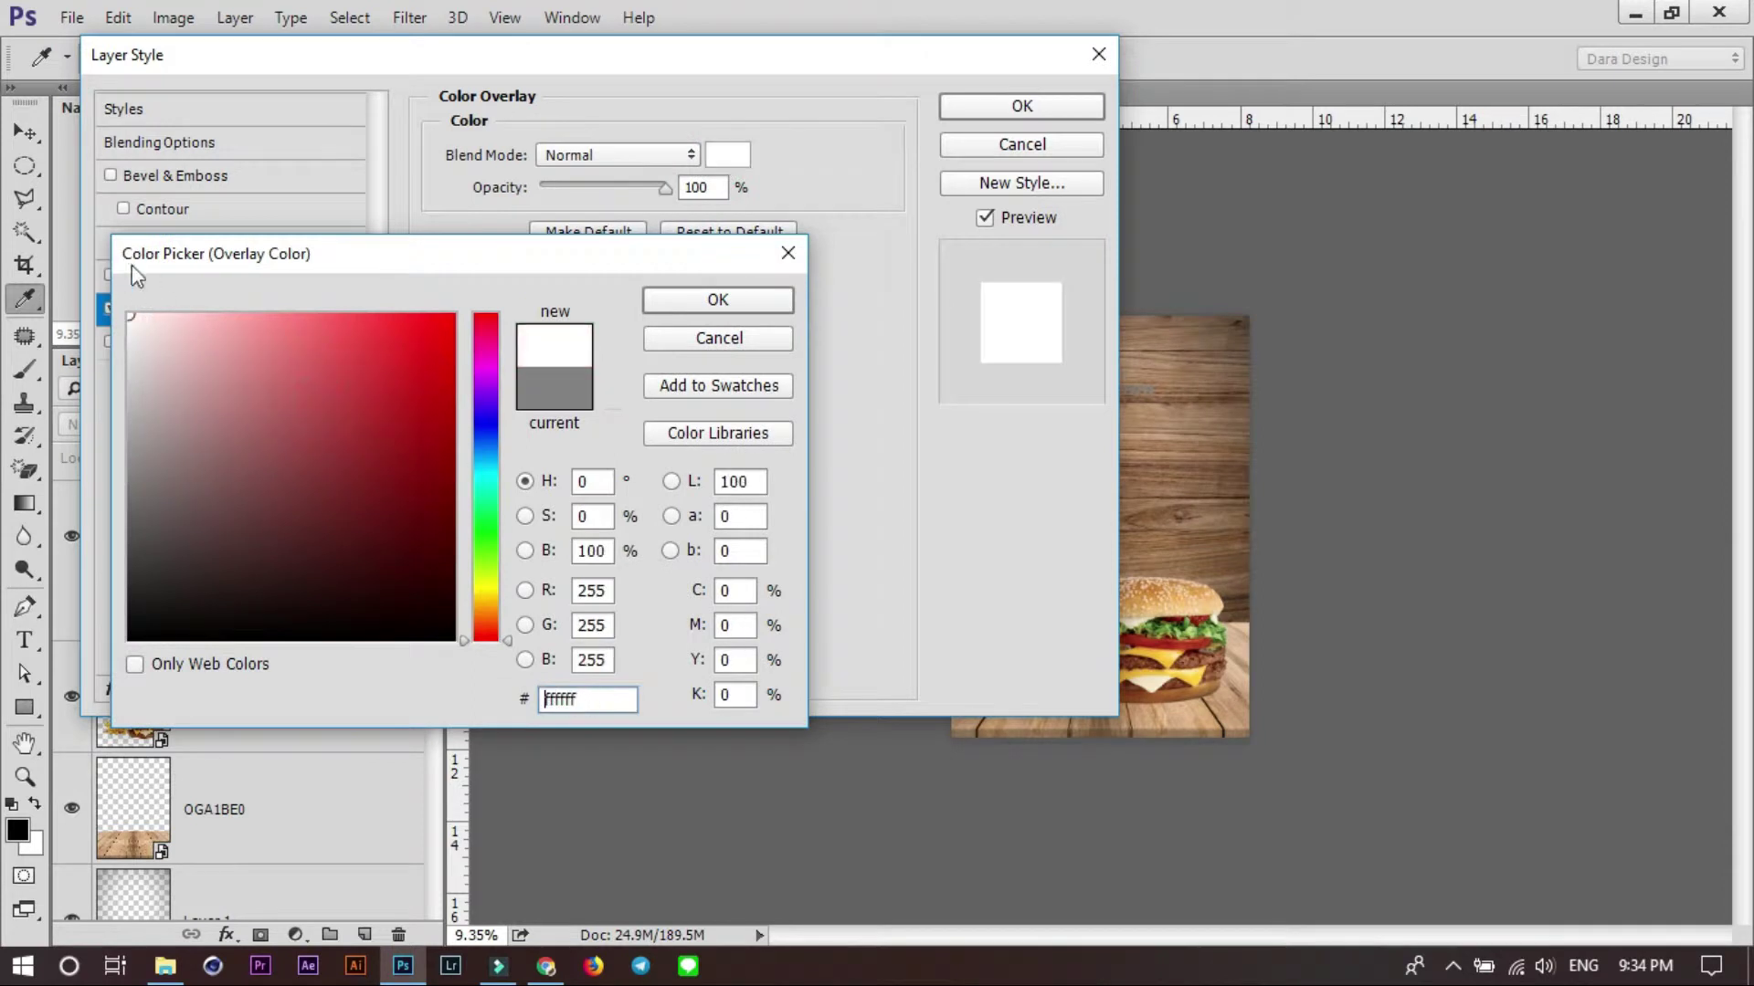
click(725, 304)
click(1021, 106)
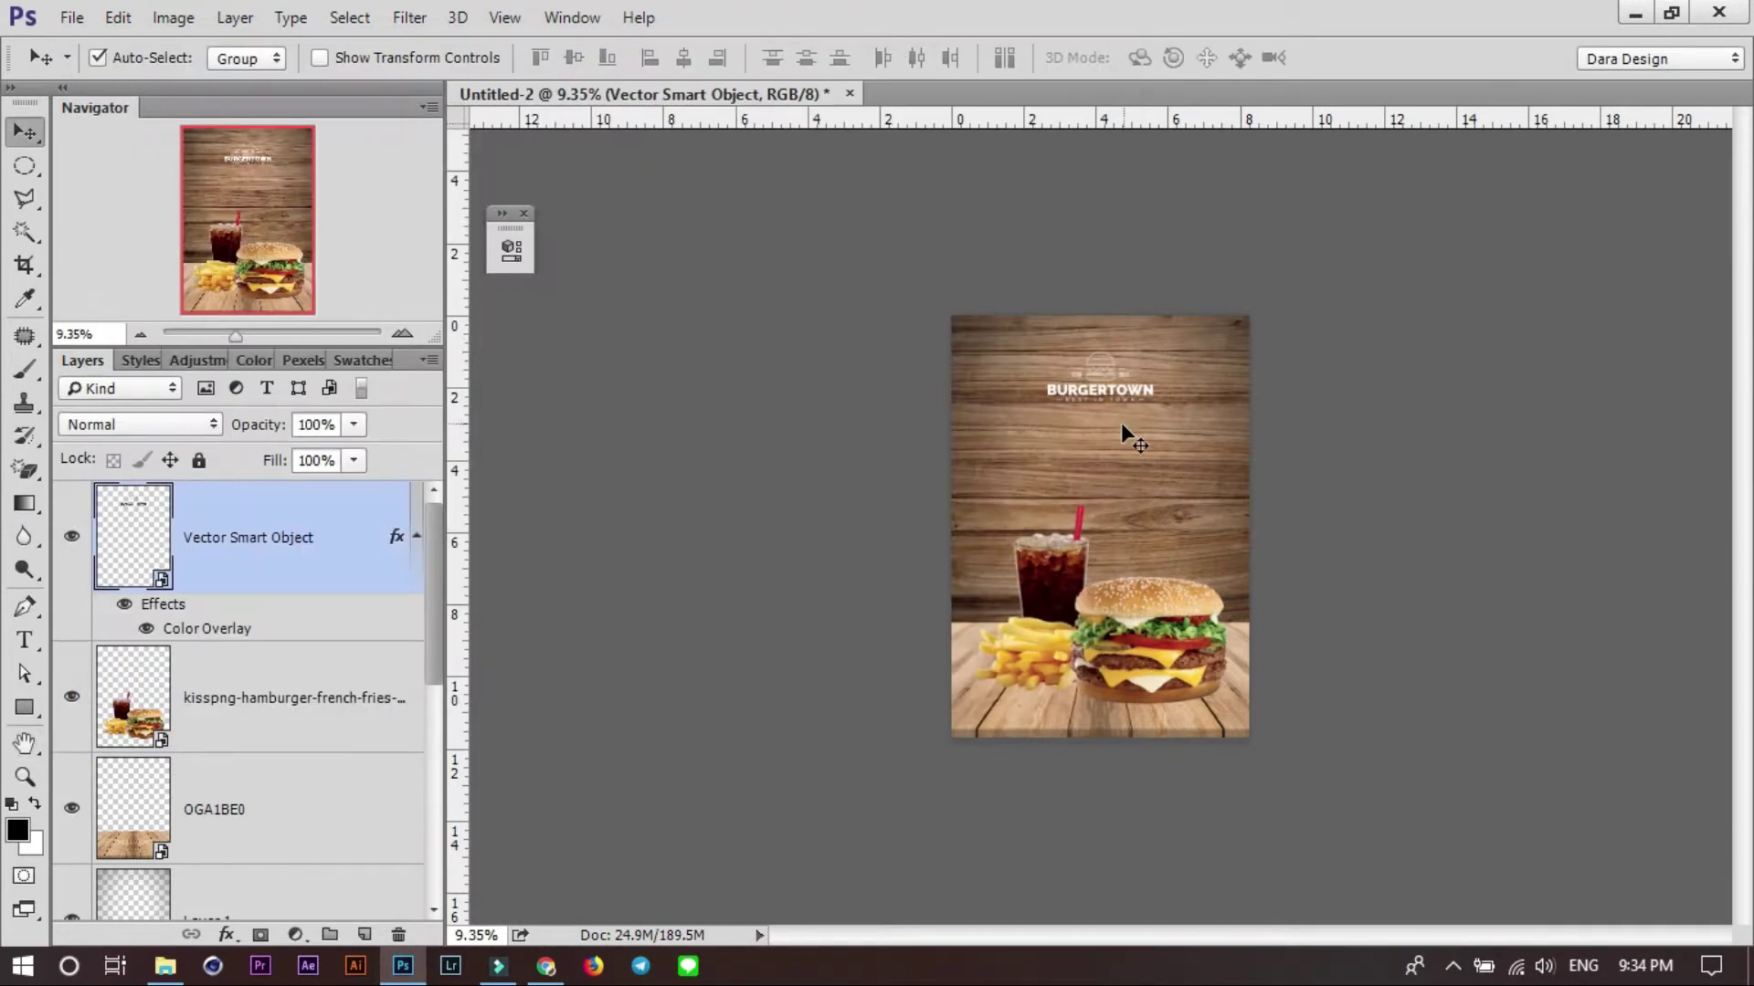
Scale the logo up to about 165% near the poster top.
scroll(1114, 380, up, 1)
scroll(1145, 360, up, 1)
scroll(1097, 471, up, 1)
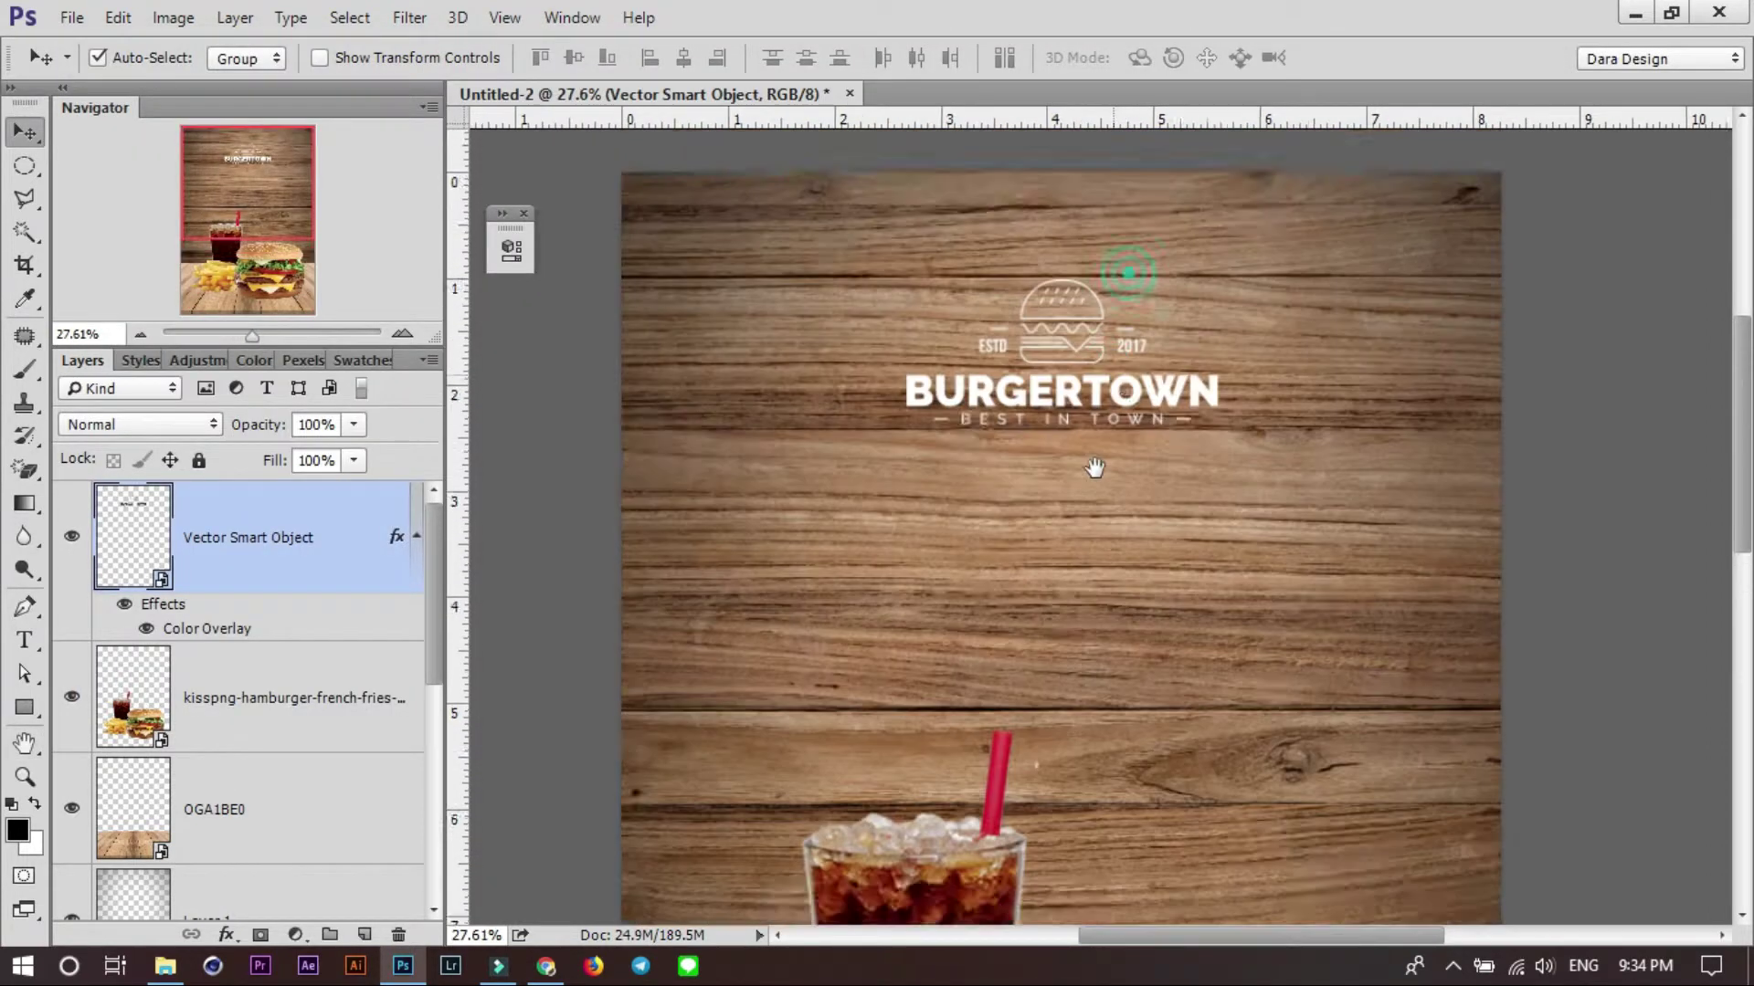
scroll(1120, 513, up, 1)
key(ctrl+t)
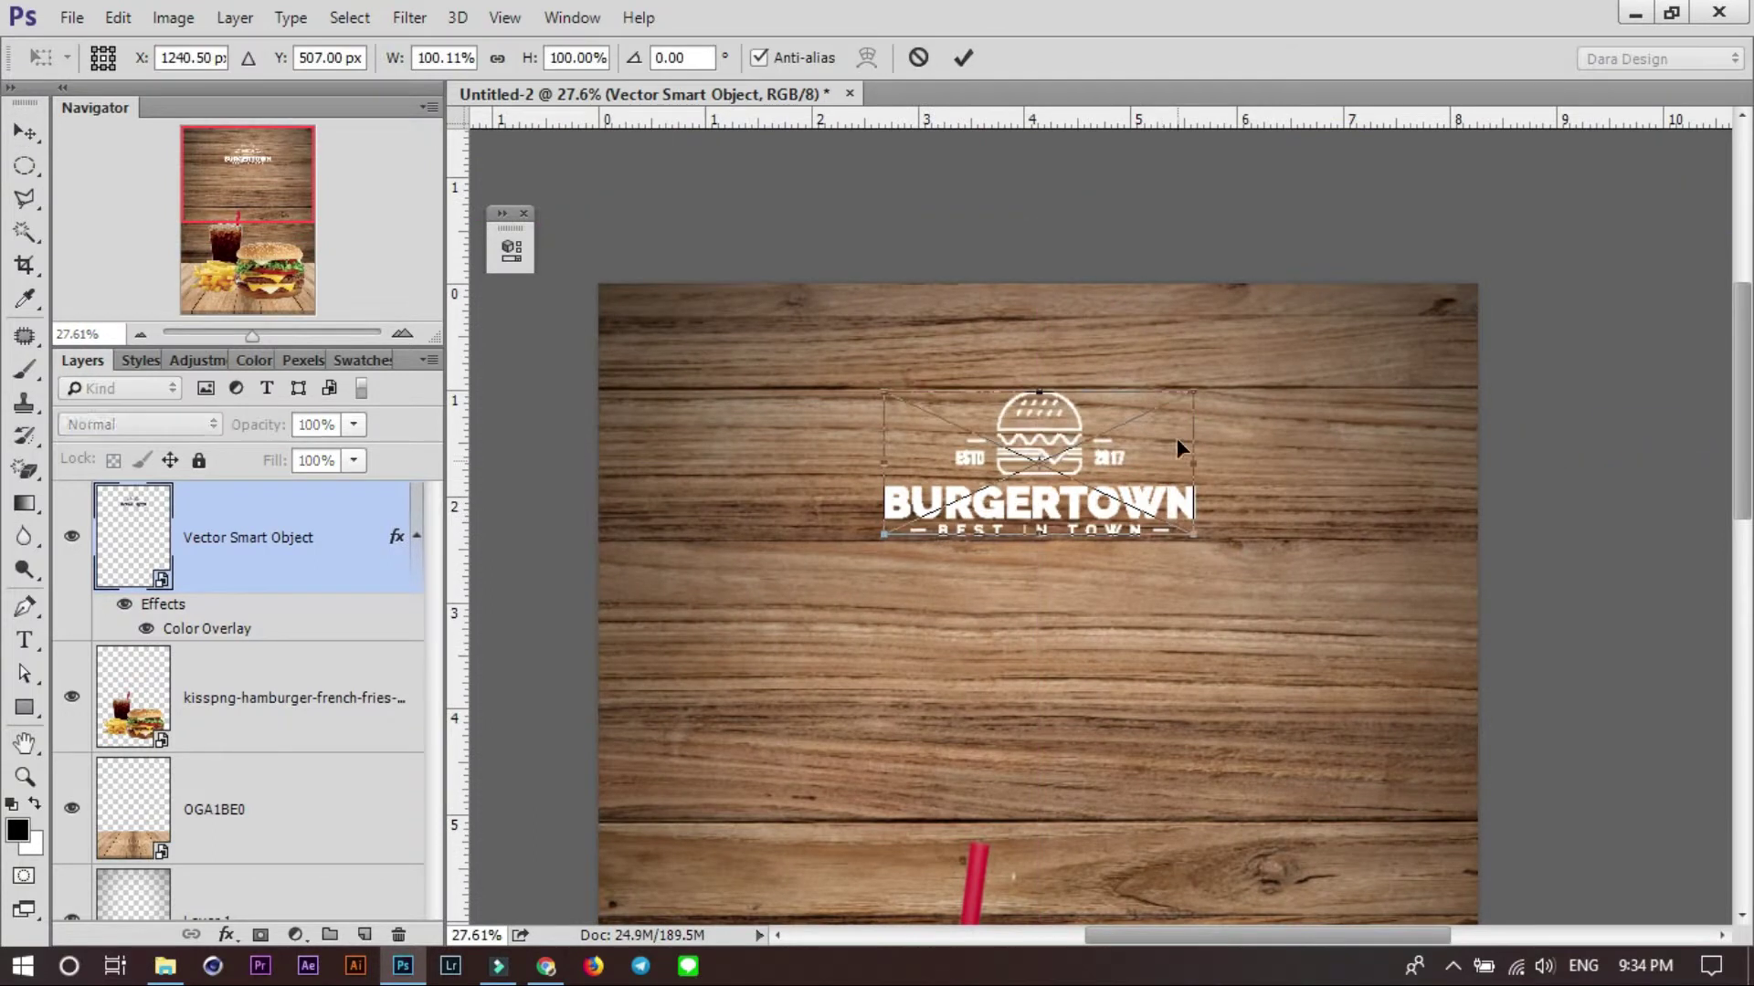
drag(1203, 387, 1289, 358)
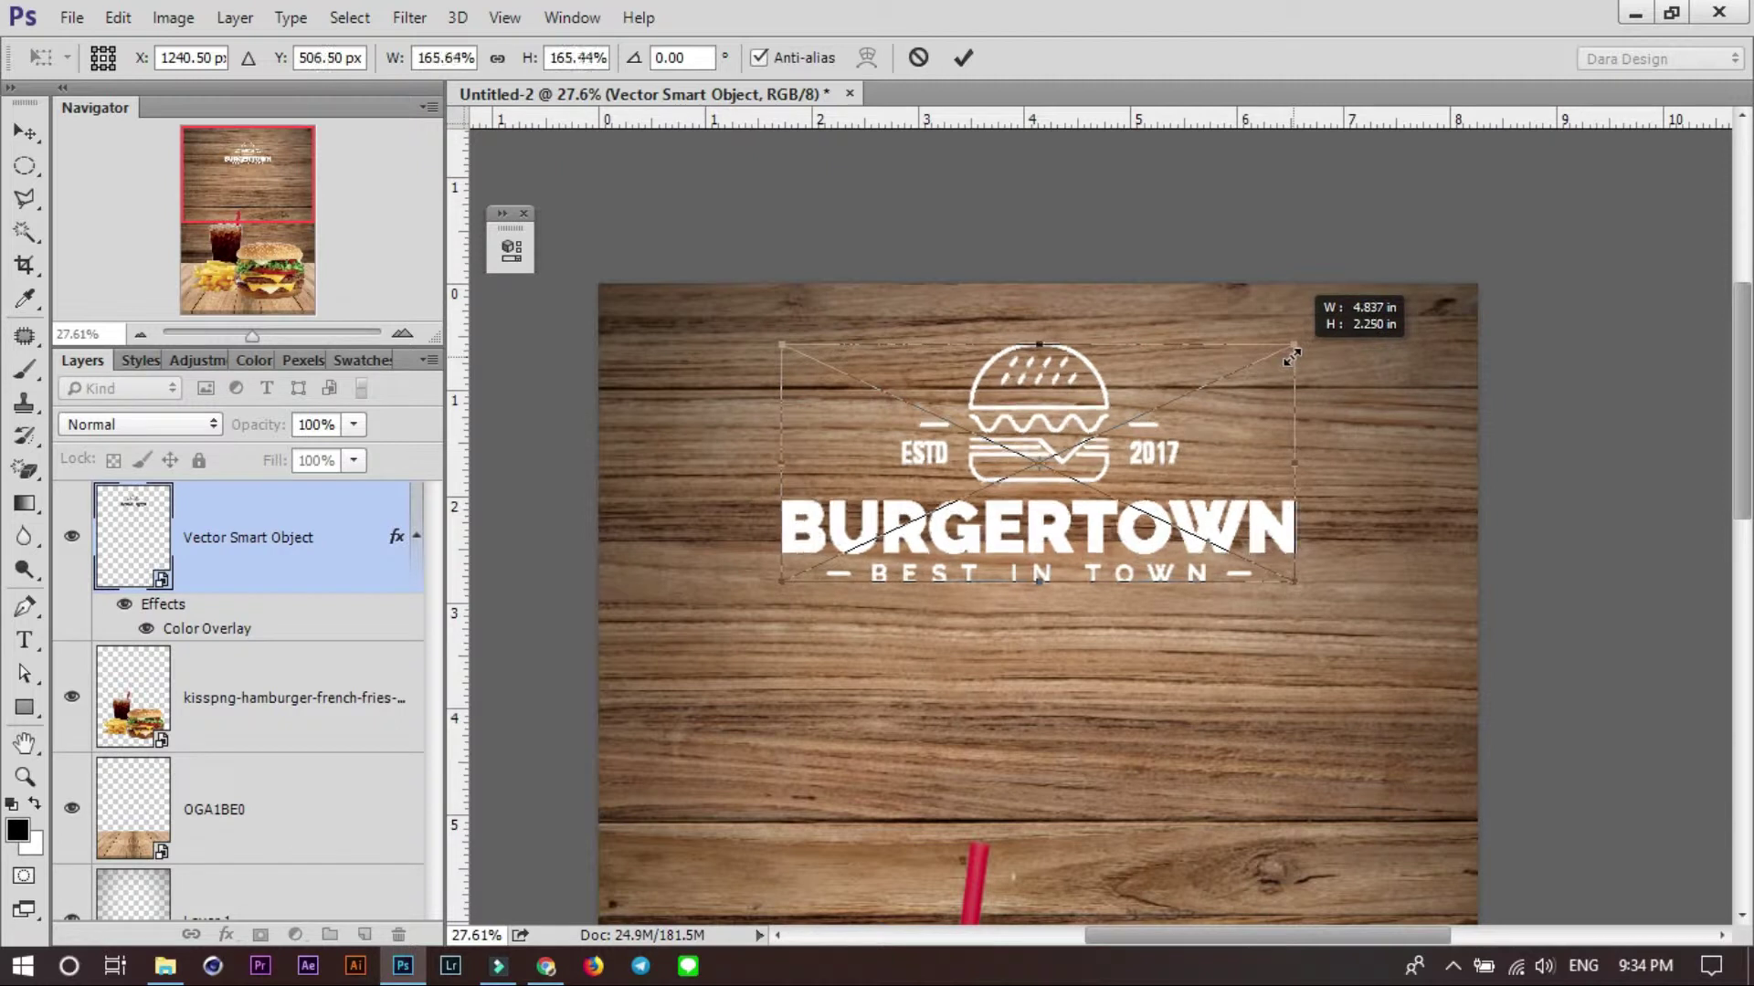
drag(1288, 356, 1292, 348)
key(Return)
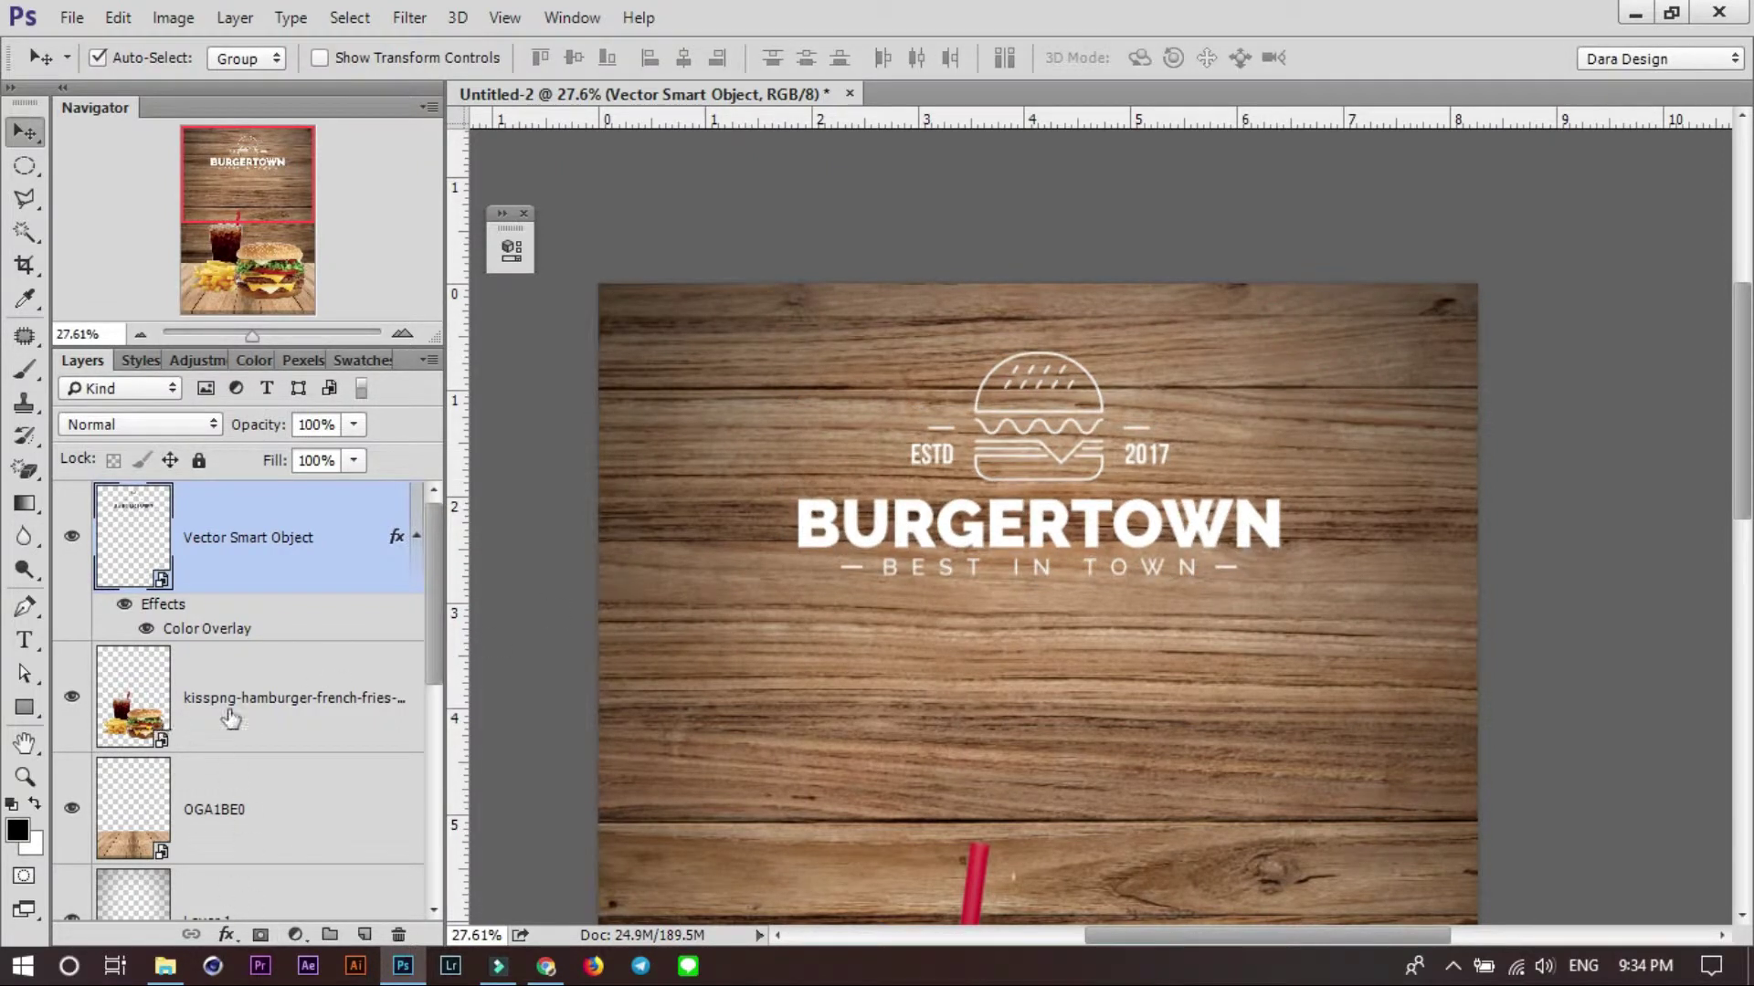
Add a Drop Shadow to the logo: angle 135°, opacity 49%, distance 40 px, larger size.
click(226, 935)
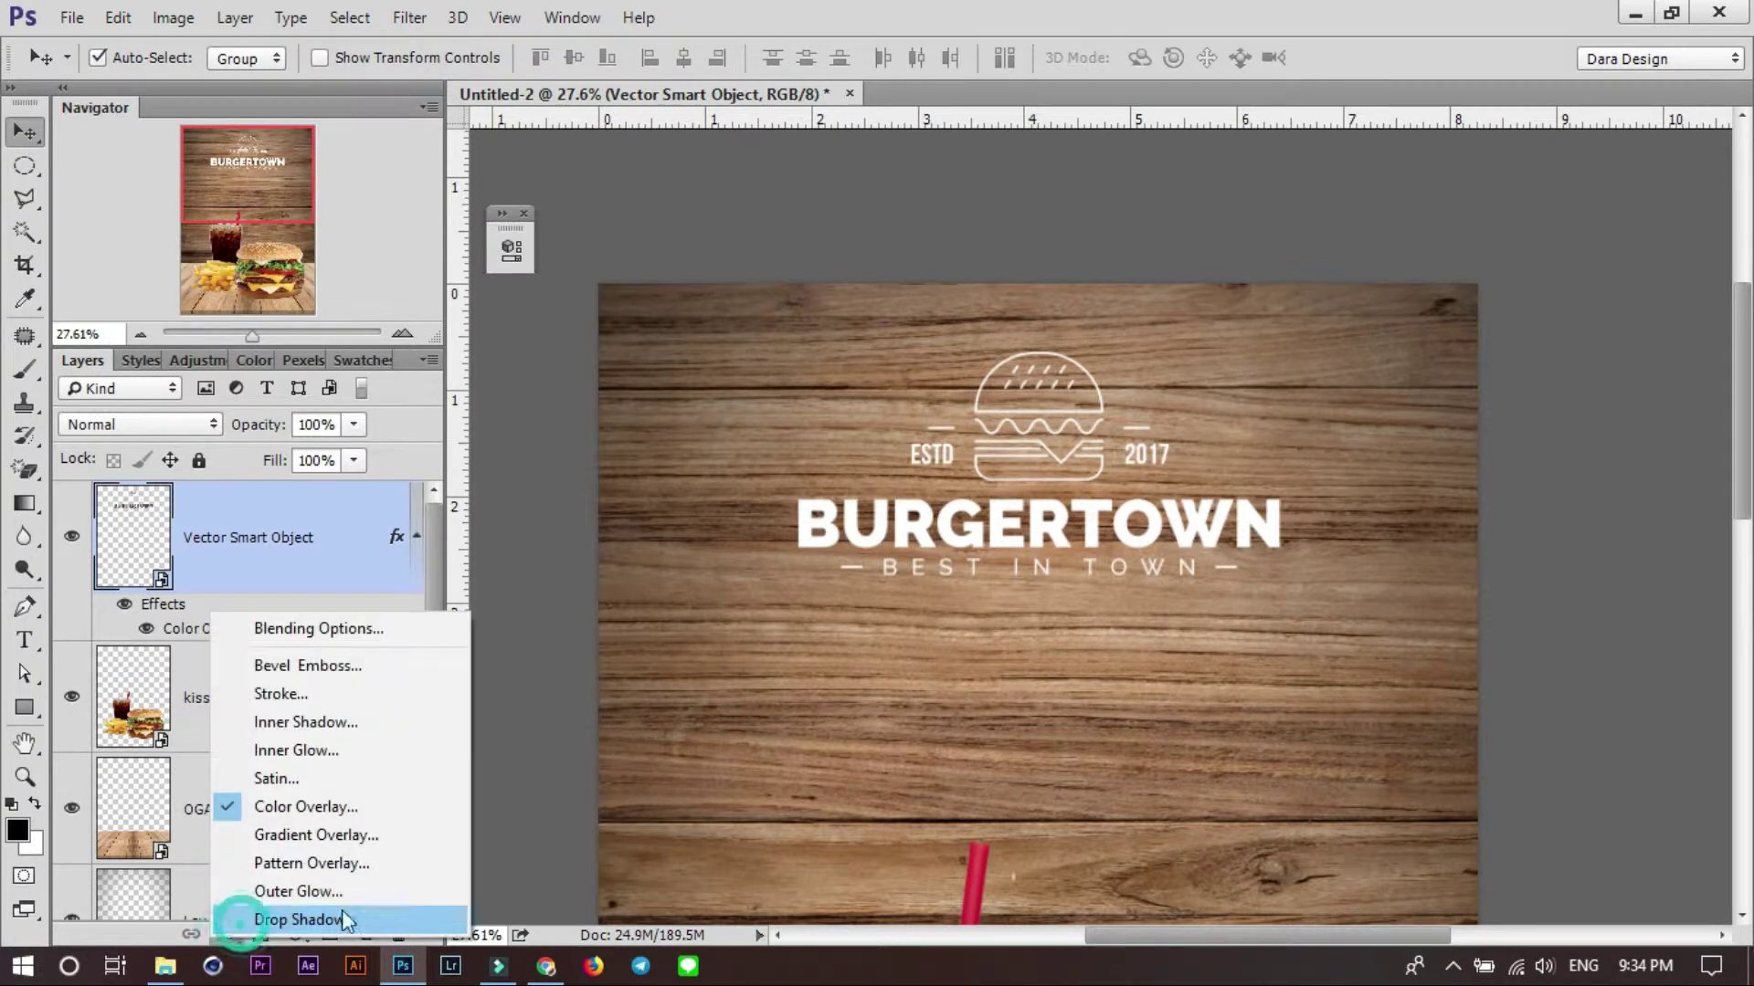
click(403, 926)
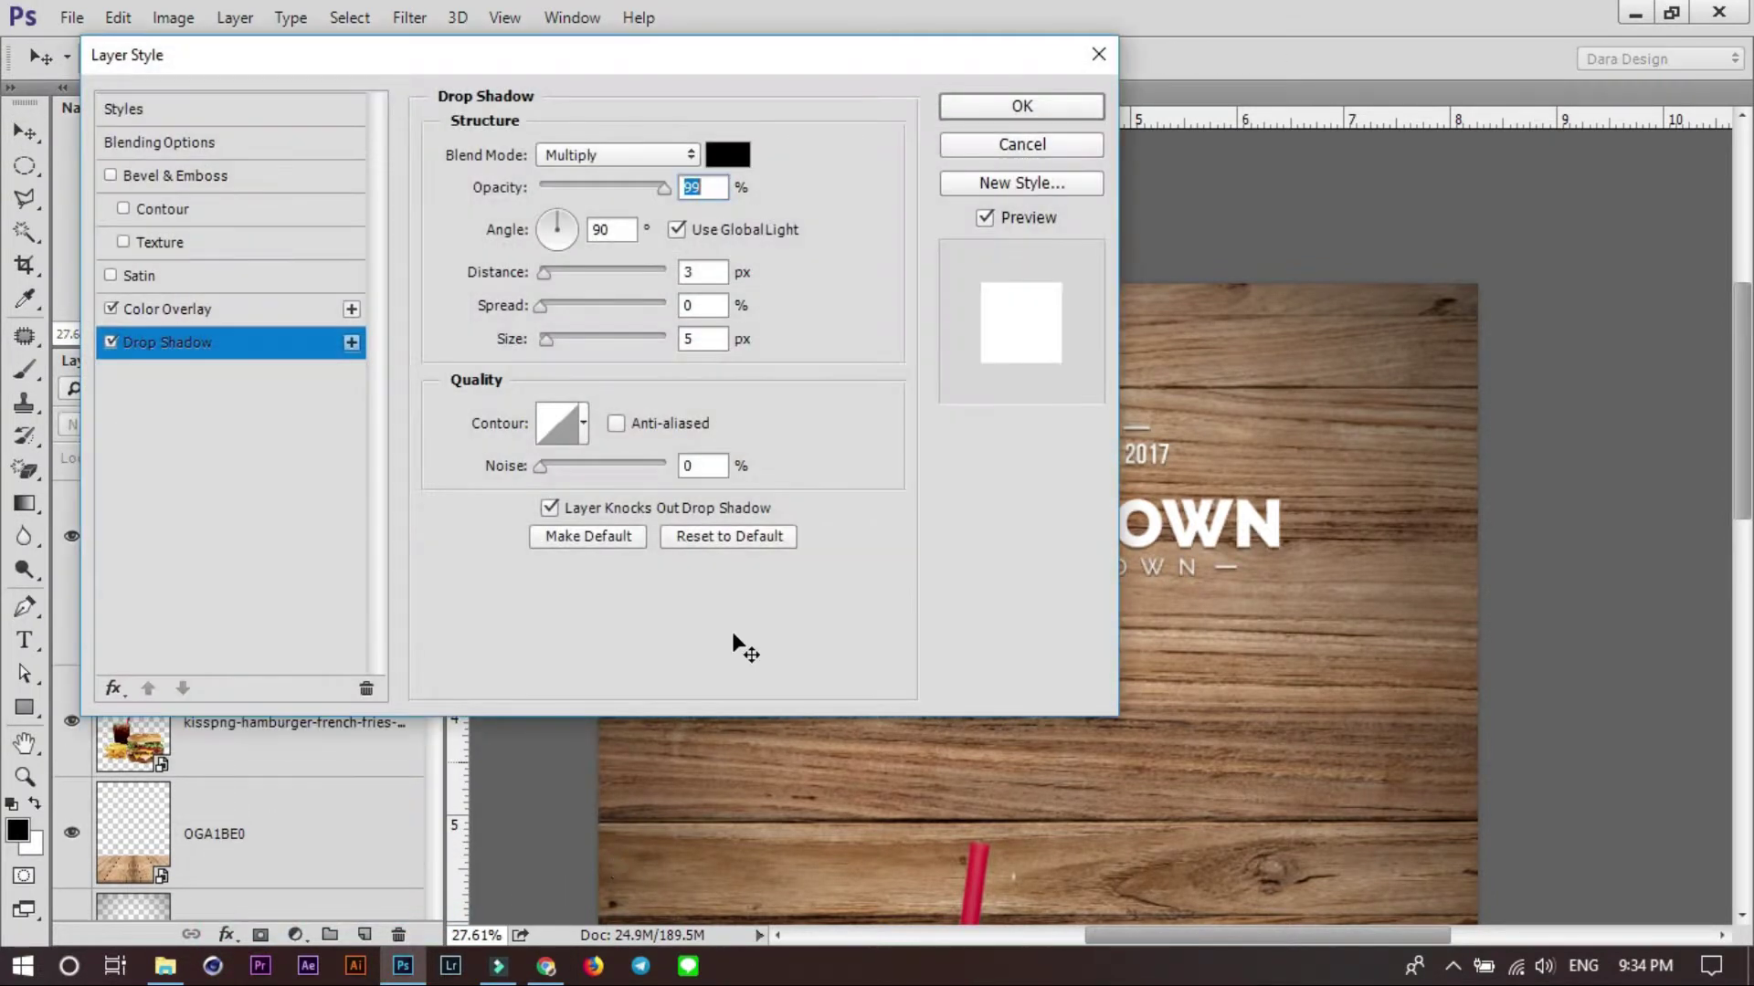
drag(551, 272, 566, 272)
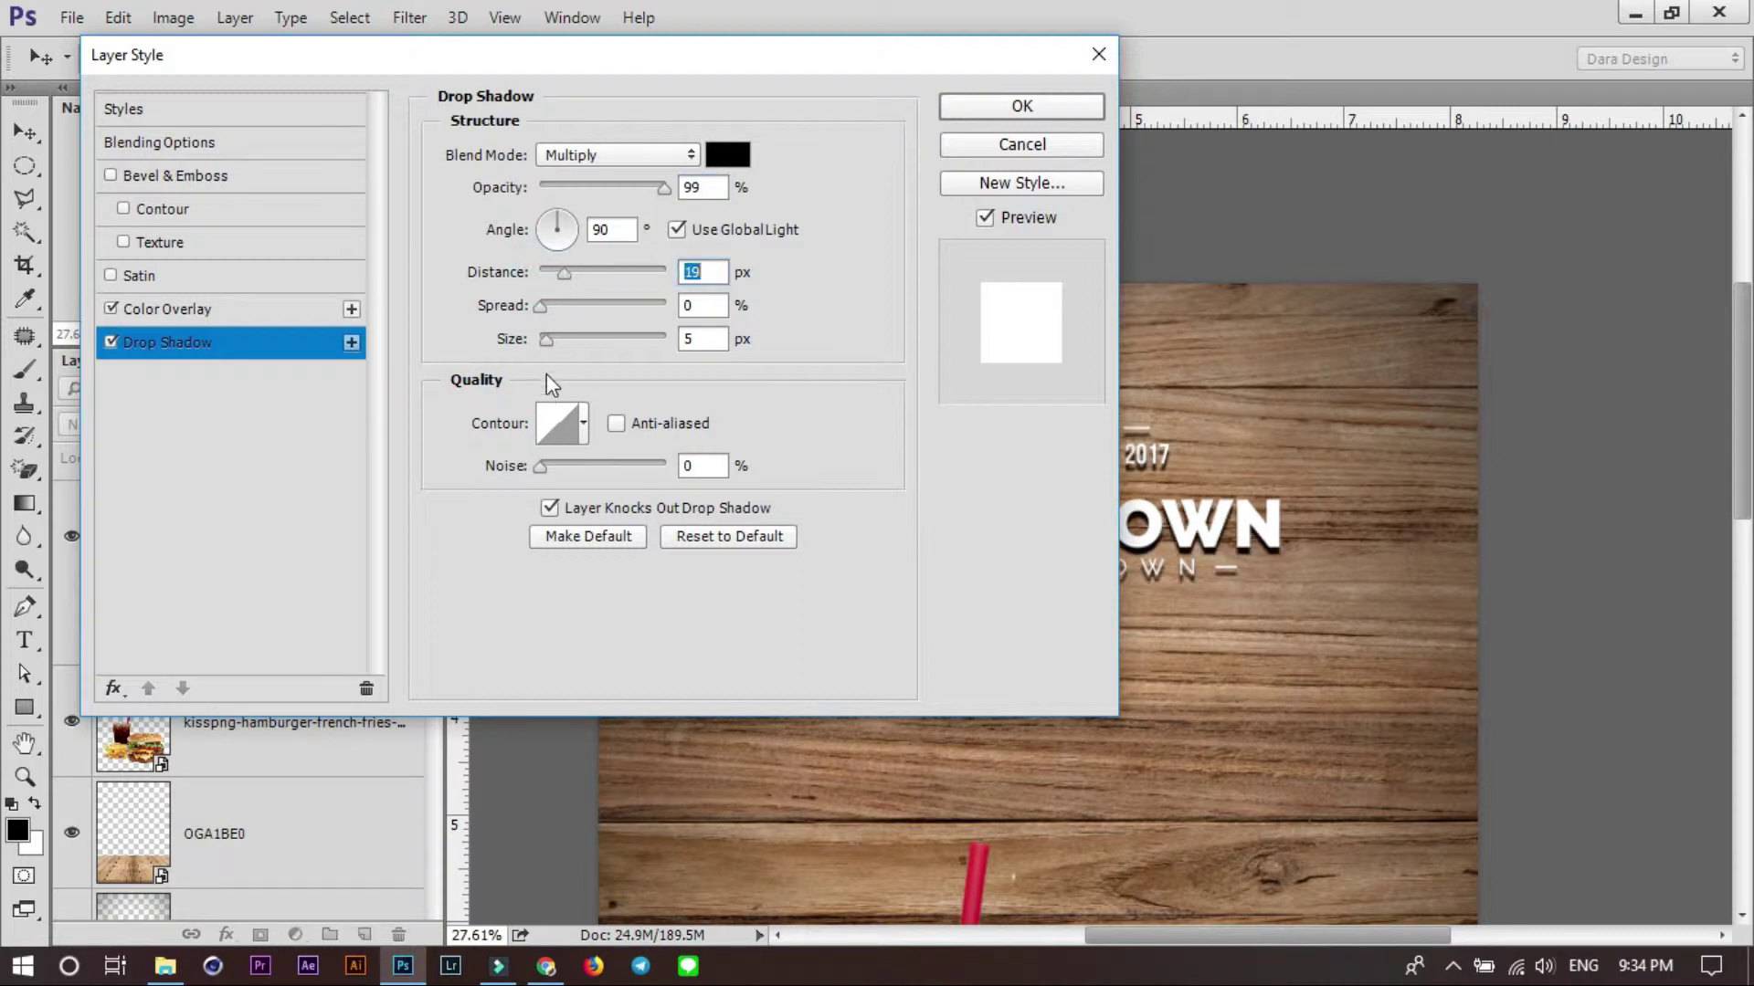
drag(552, 338, 563, 338)
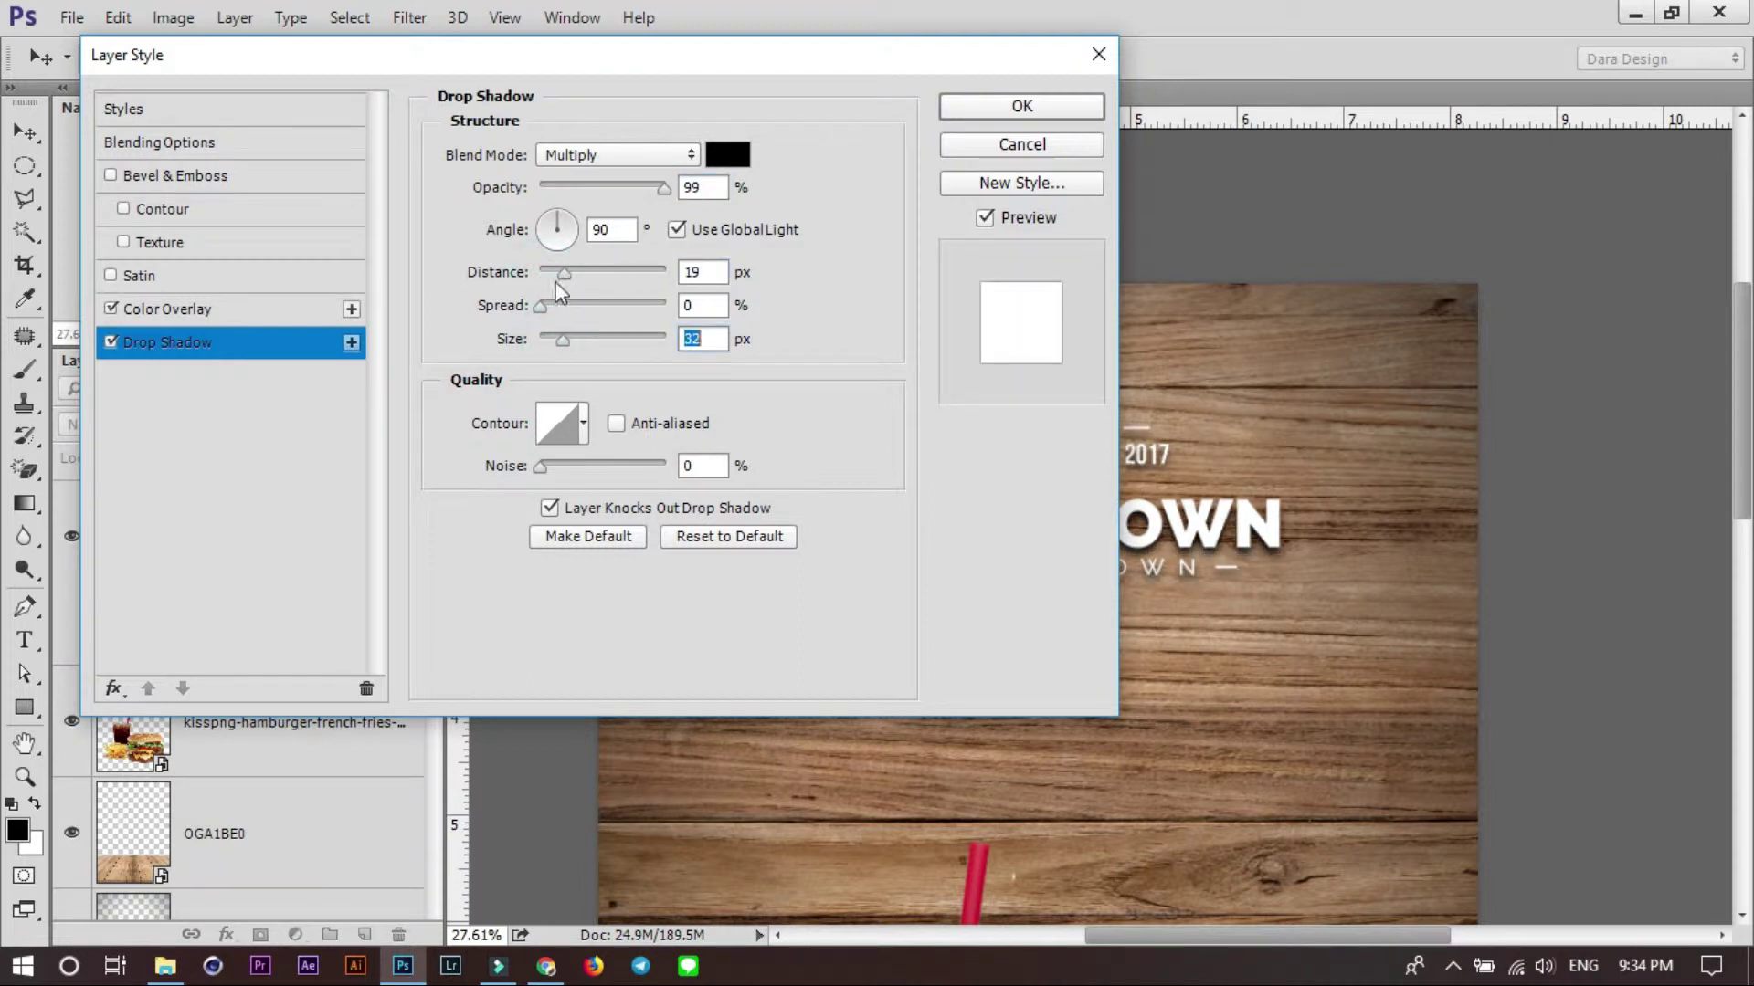
click(554, 229)
drag(549, 224, 548, 221)
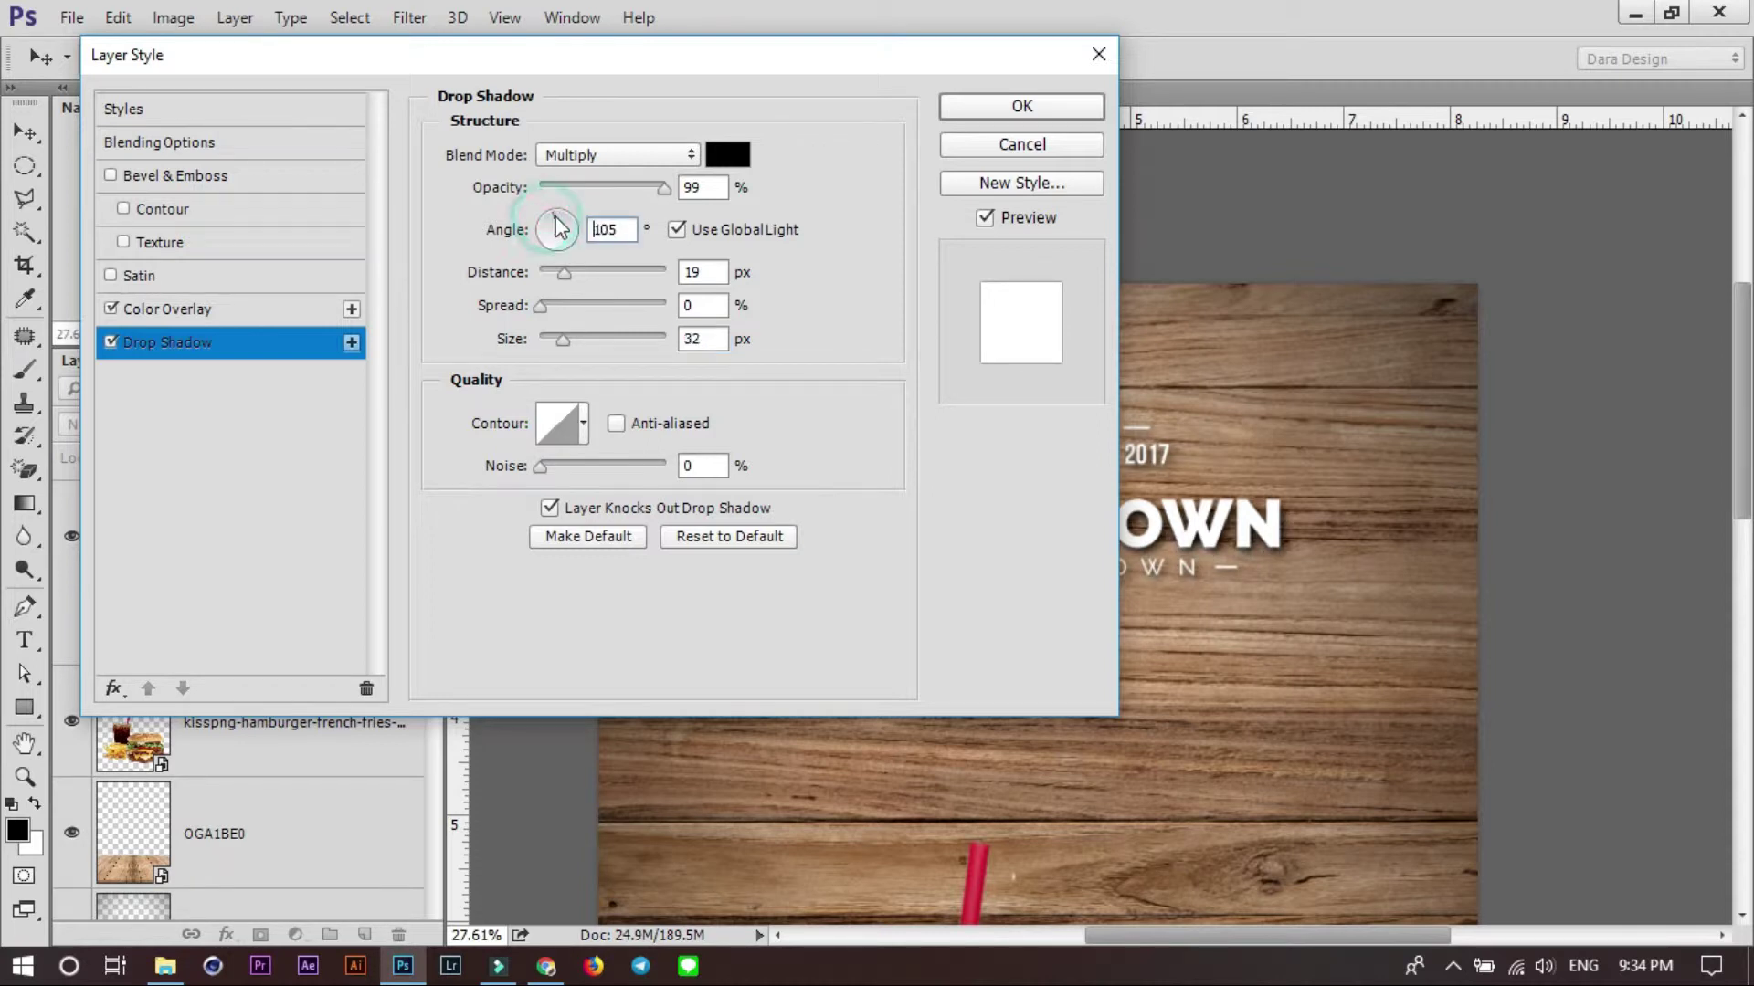
click(592, 184)
click(586, 271)
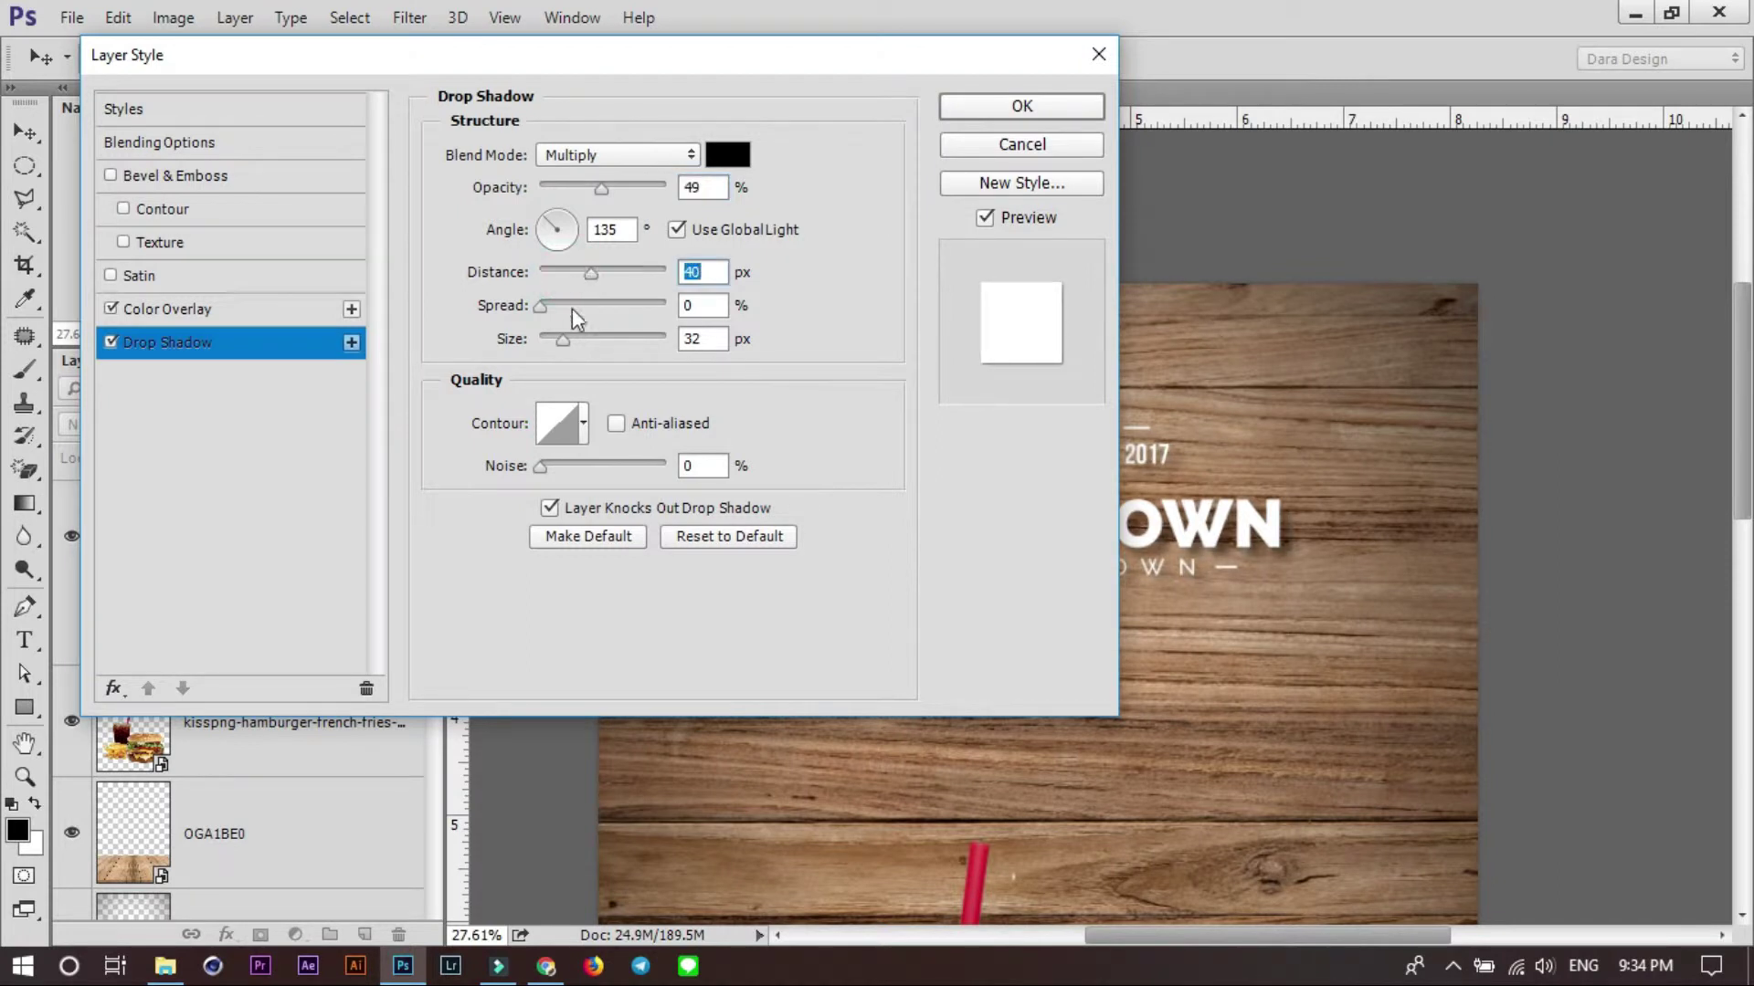
click(562, 338)
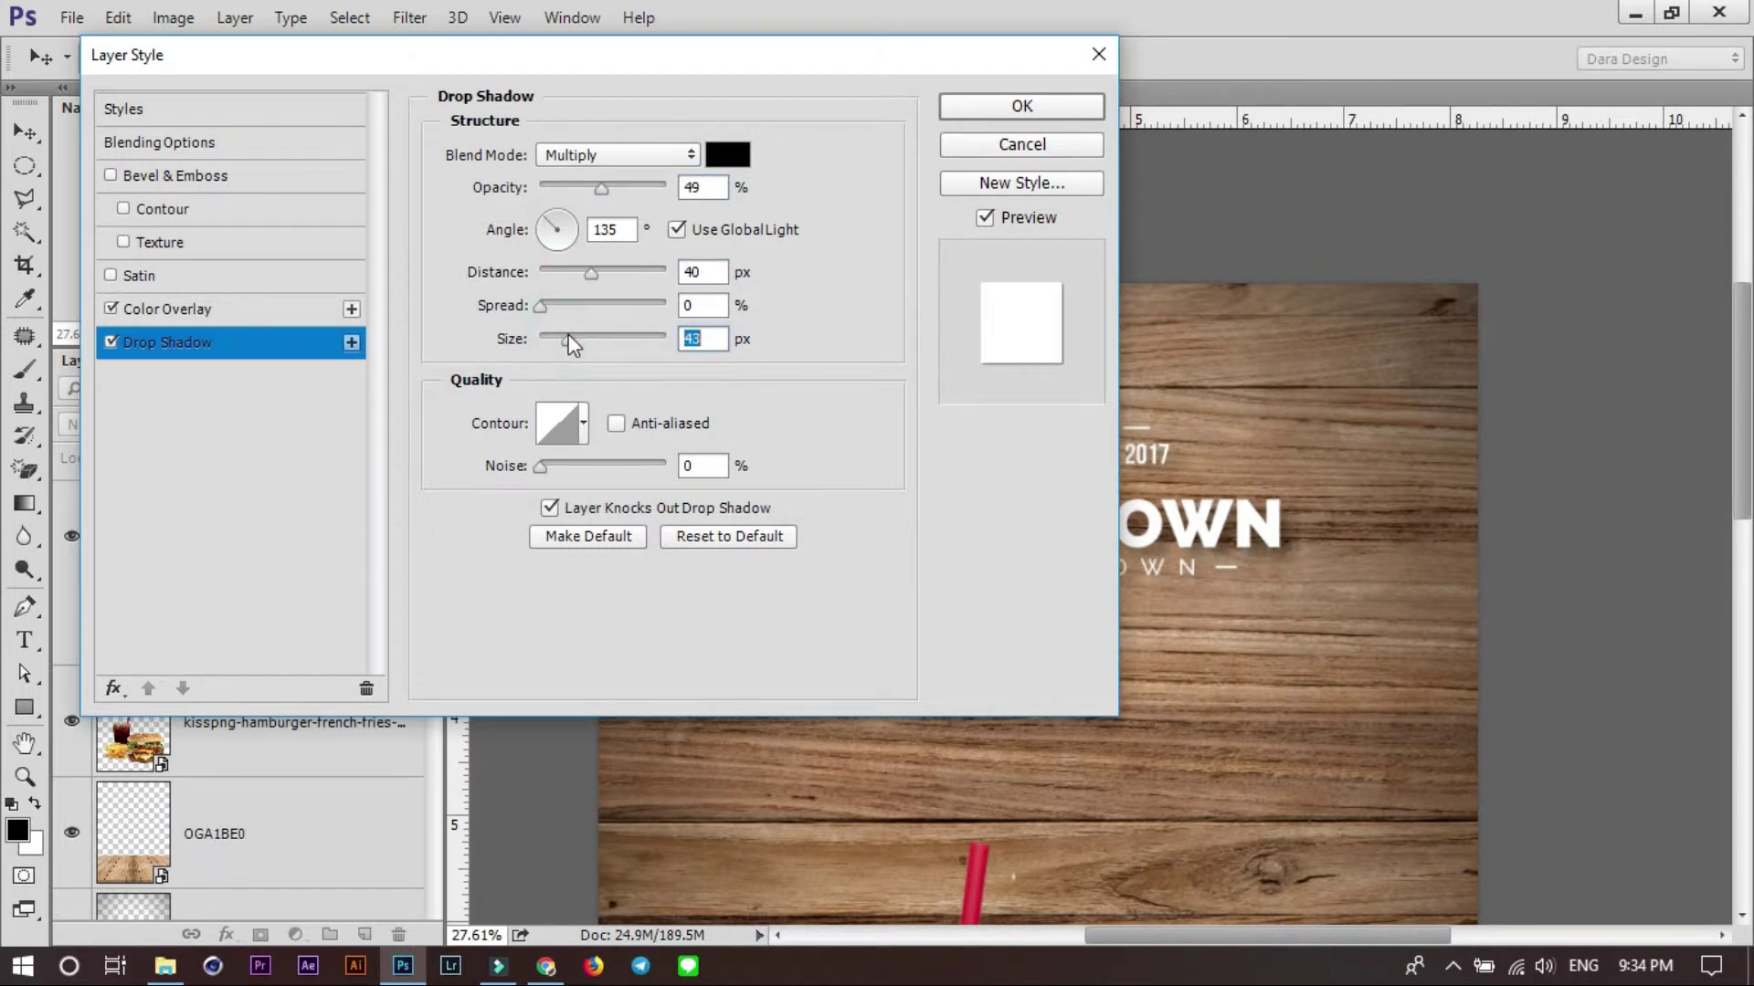
click(581, 271)
Apply the logo's drop shadow and zoom out to the whole poster.
click(1018, 108)
key(ctrl+0)
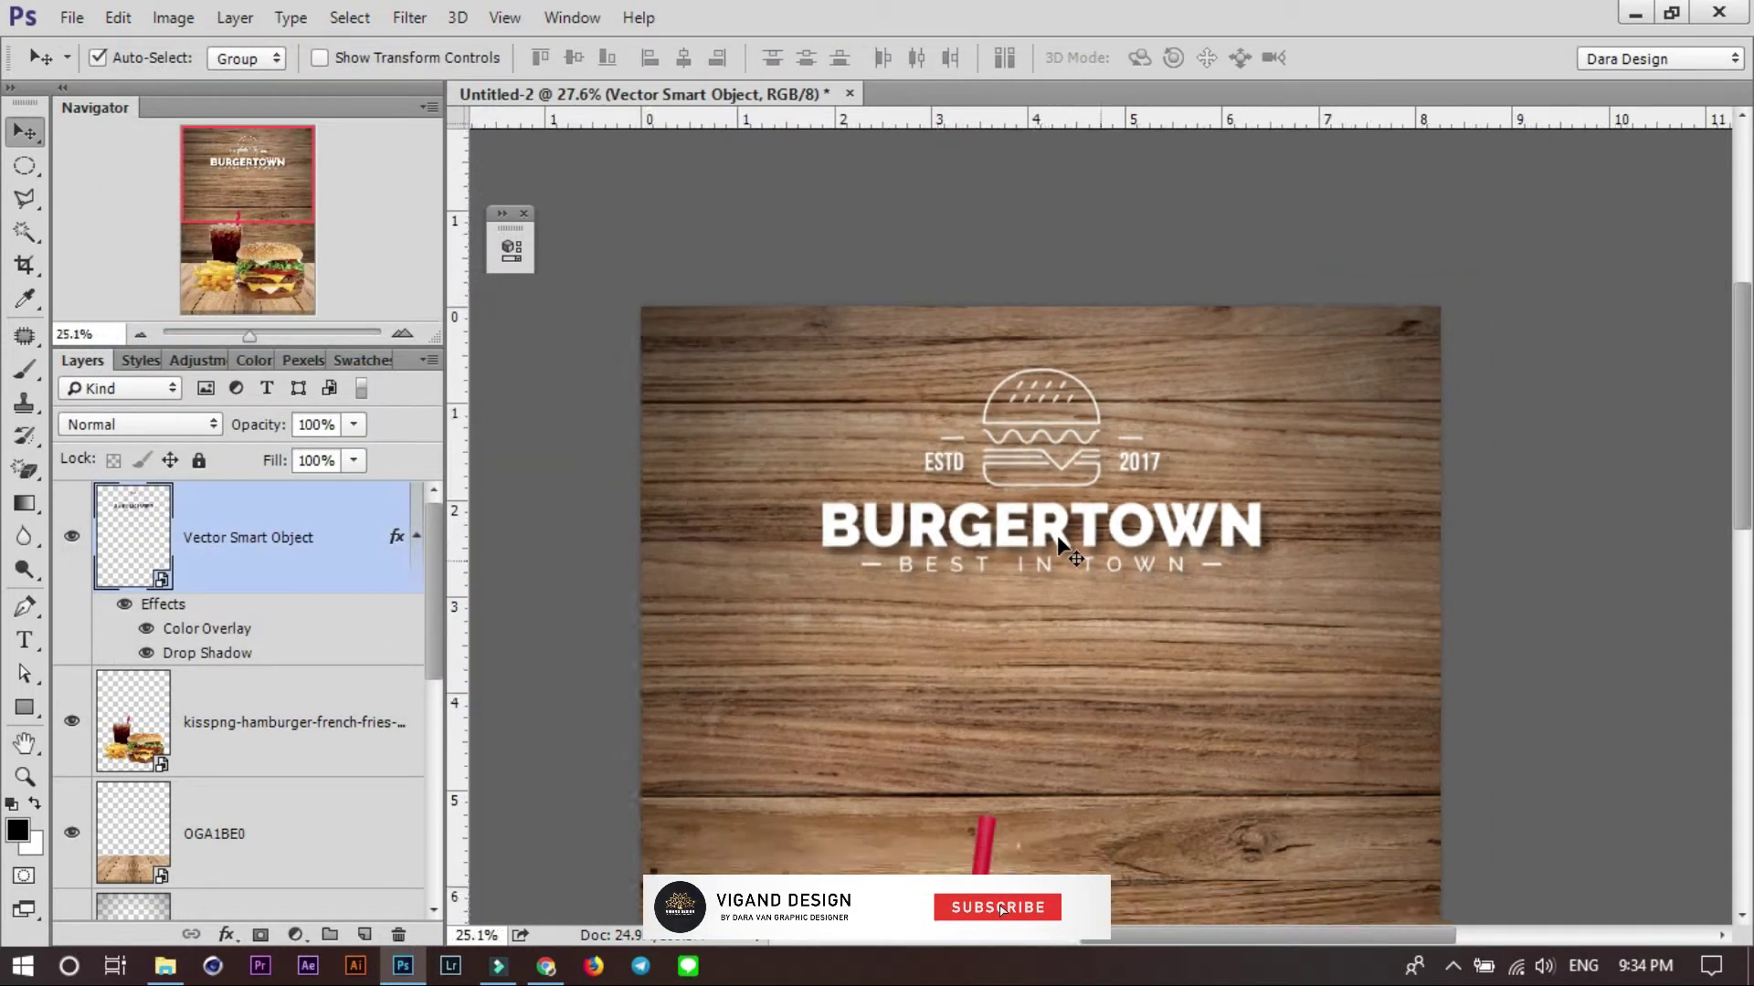
scroll(1191, 396, down, 1)
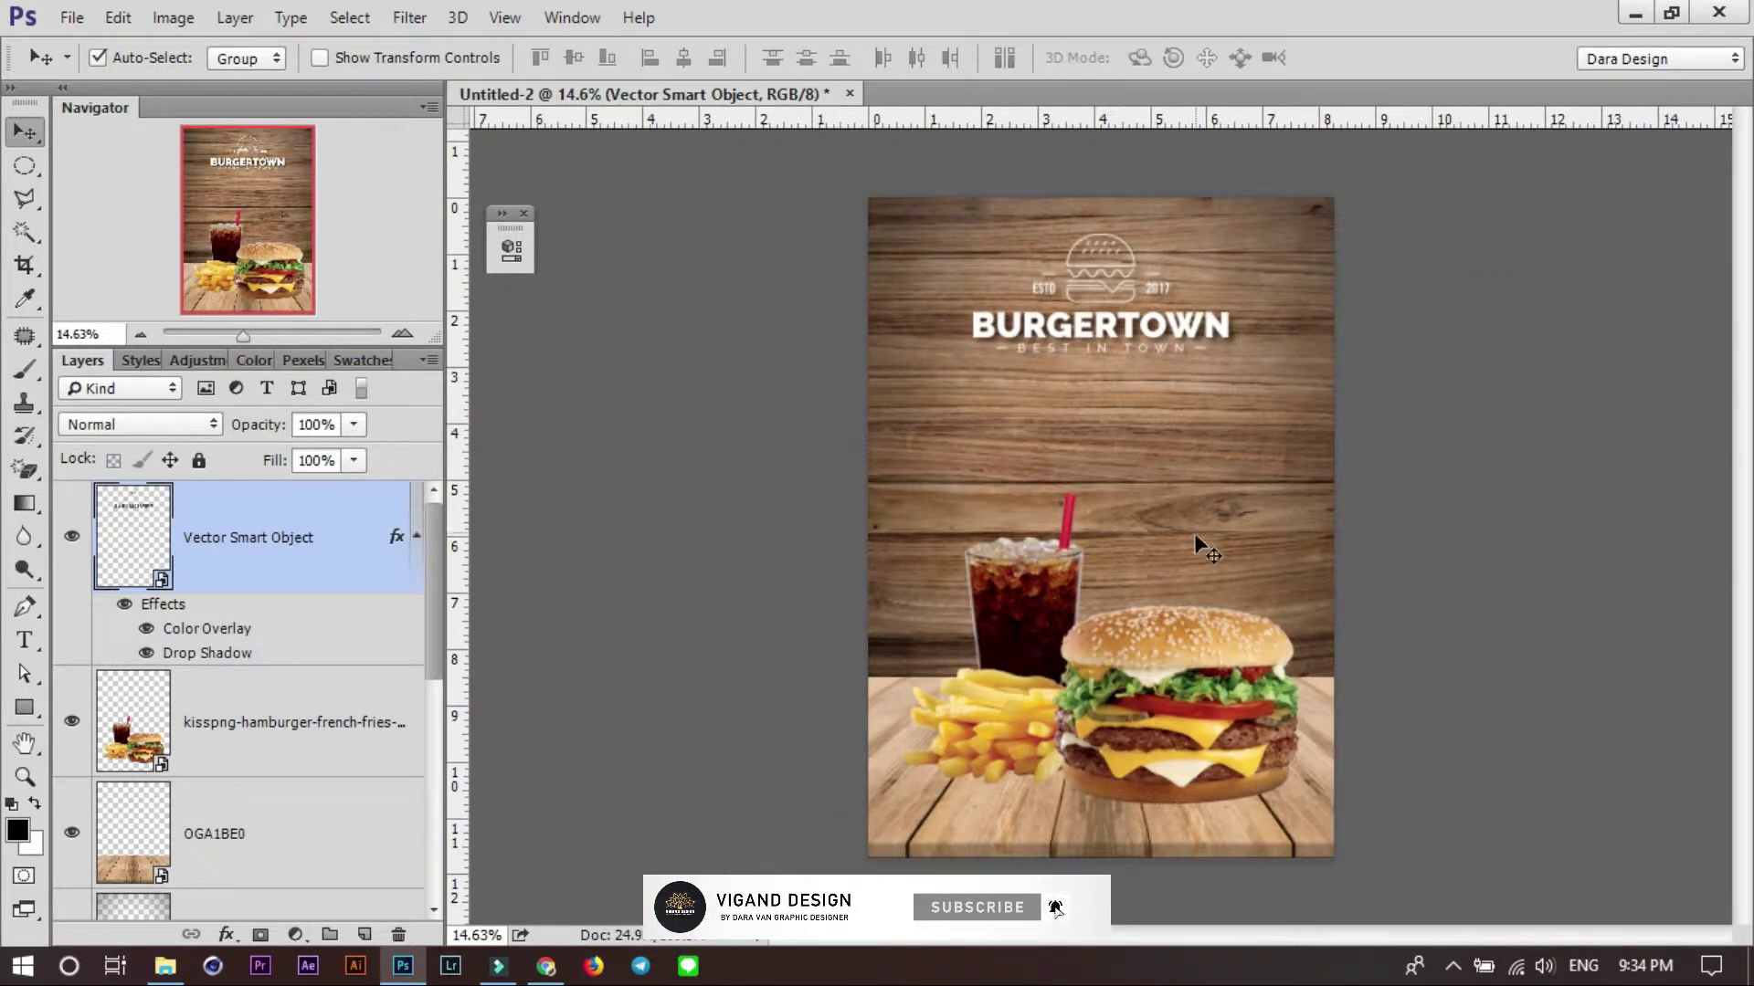
Paint a black brush spot on a new layer above the burger.
click(1189, 793)
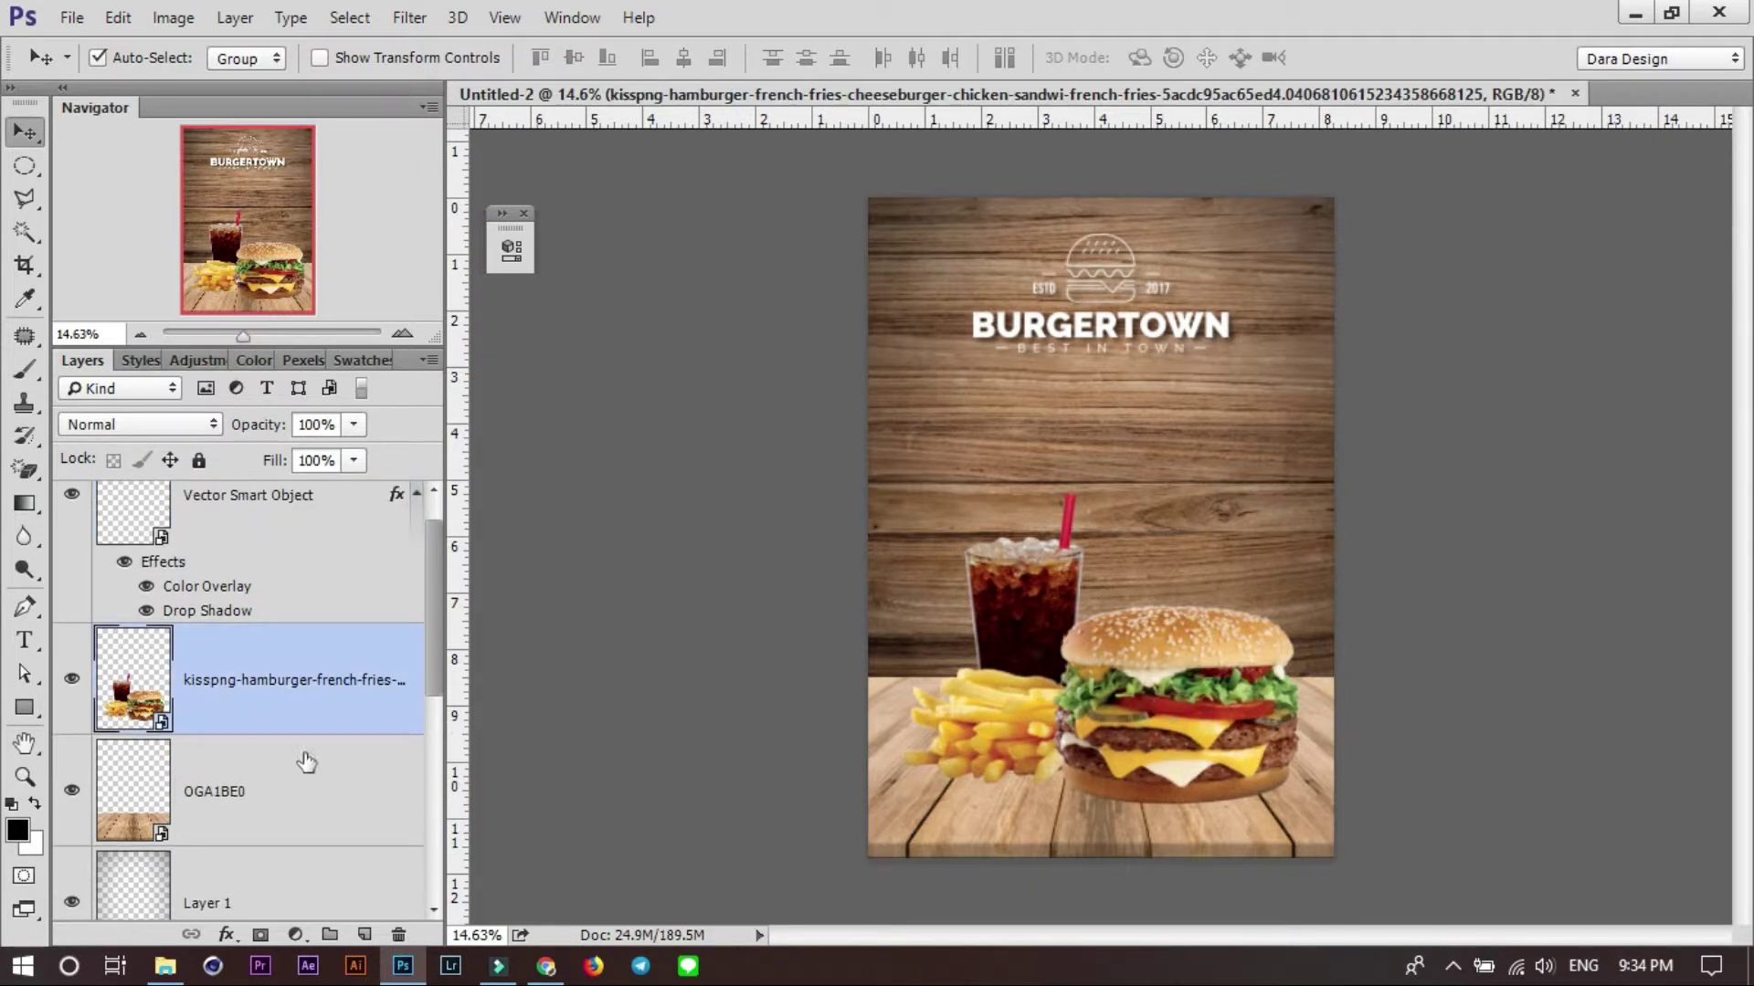
key(b)
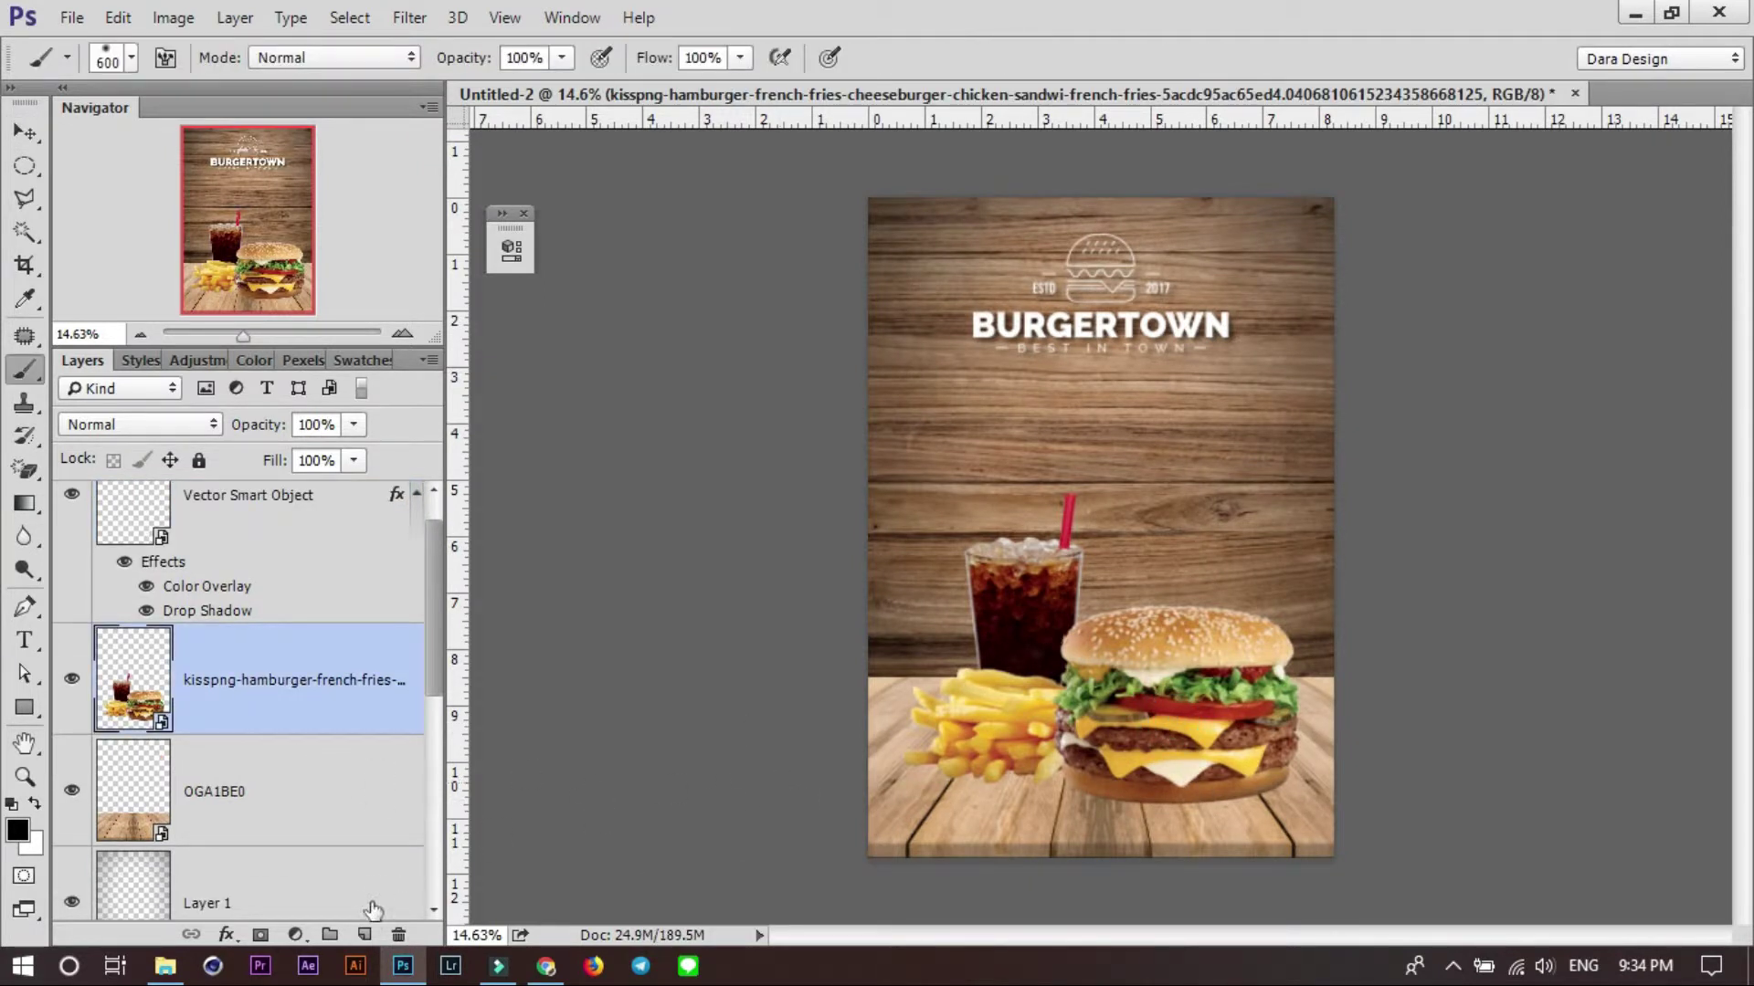
click(363, 934)
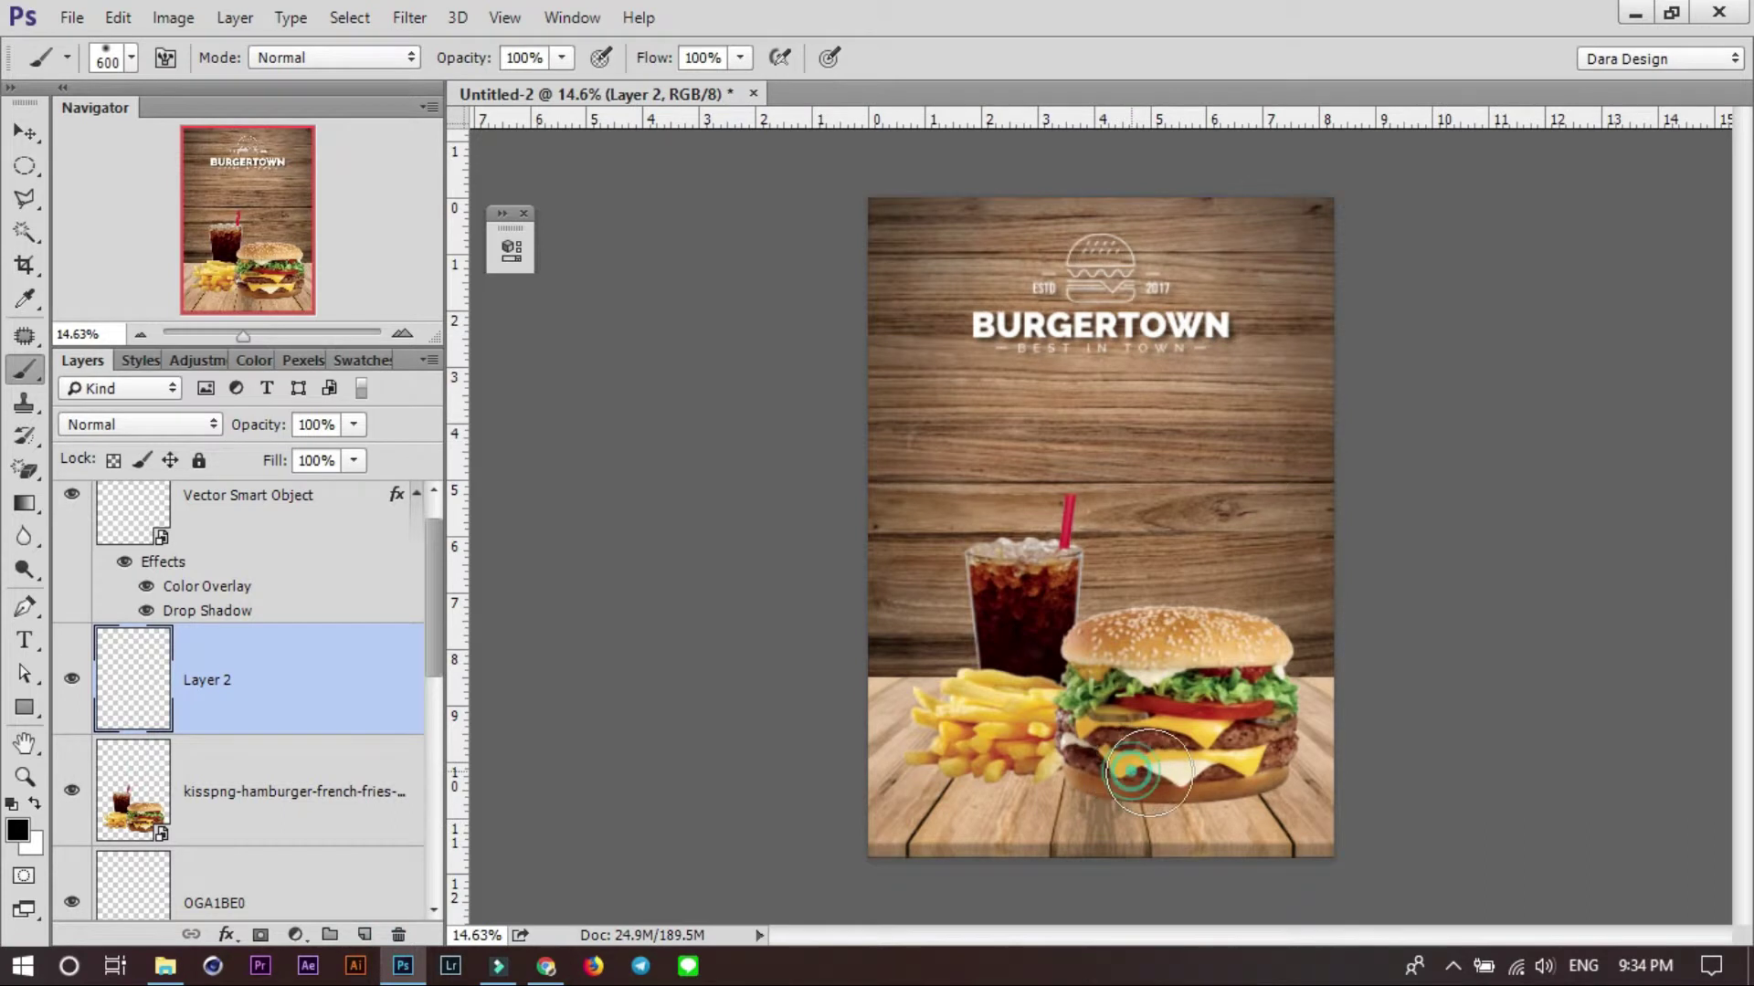
click(1132, 770)
Flatten the spot into a wide shadow below the burger layer and Alt-drag a copy.
key(ctrl+t)
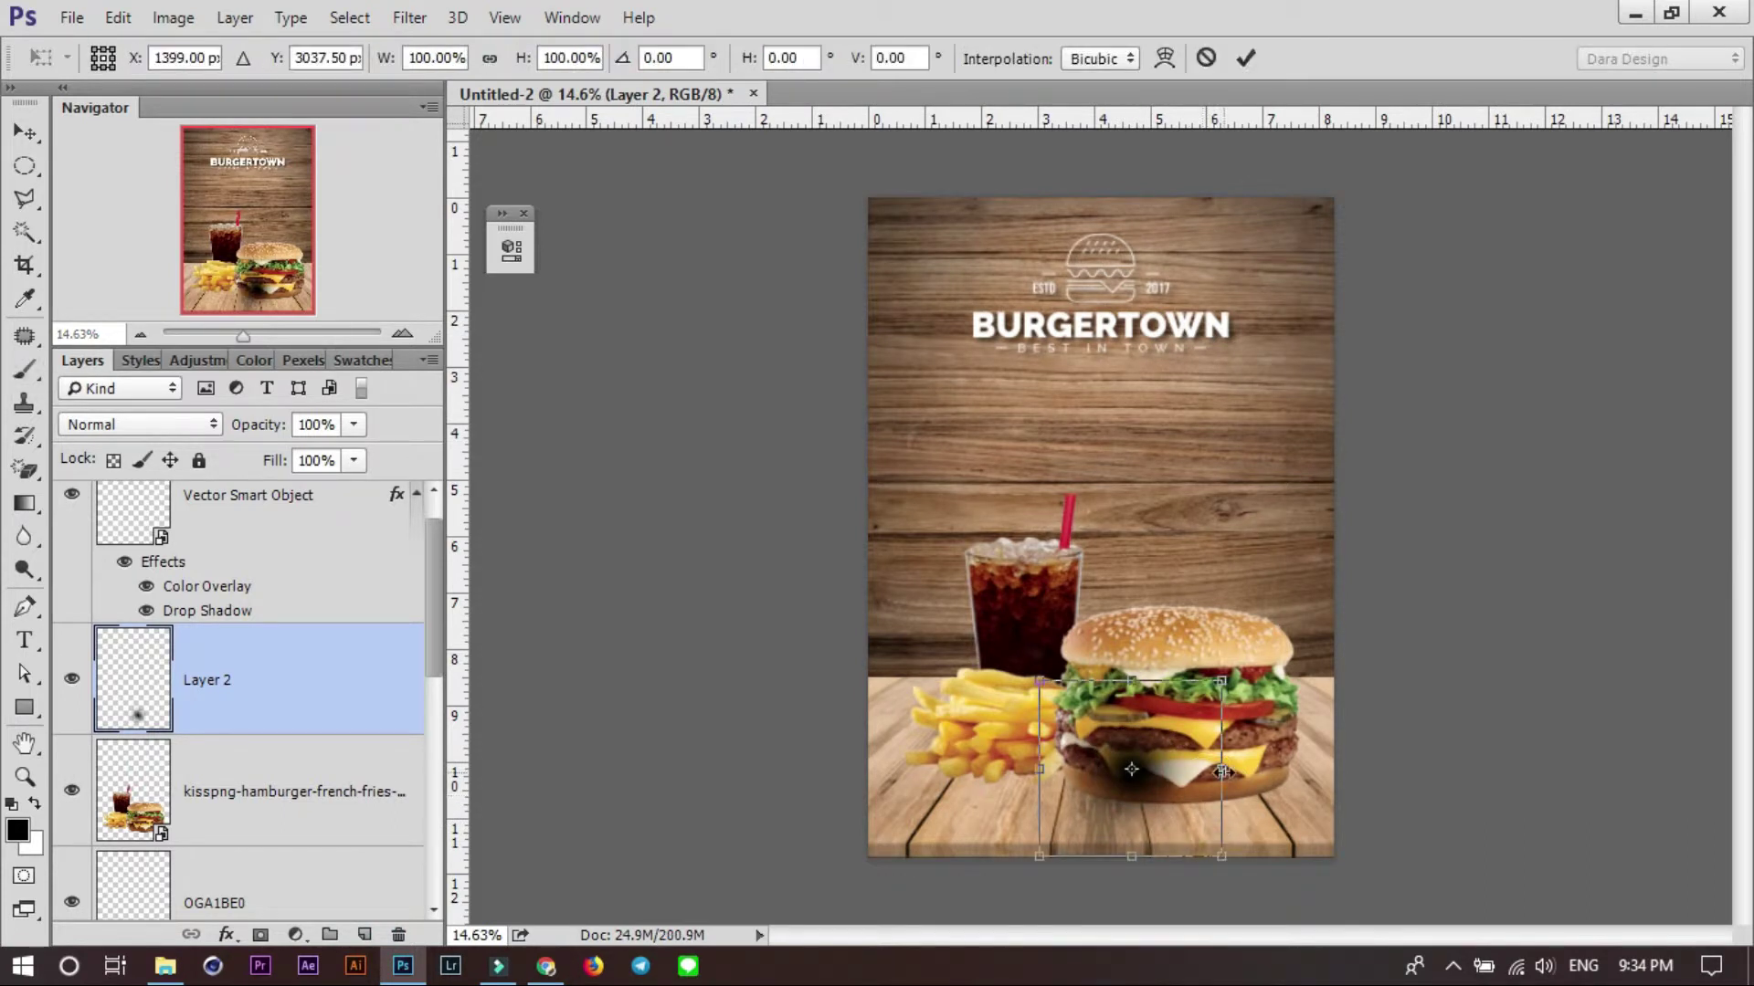
drag(1222, 771, 1399, 769)
drag(1131, 681, 1136, 702)
drag(1215, 802, 1255, 813)
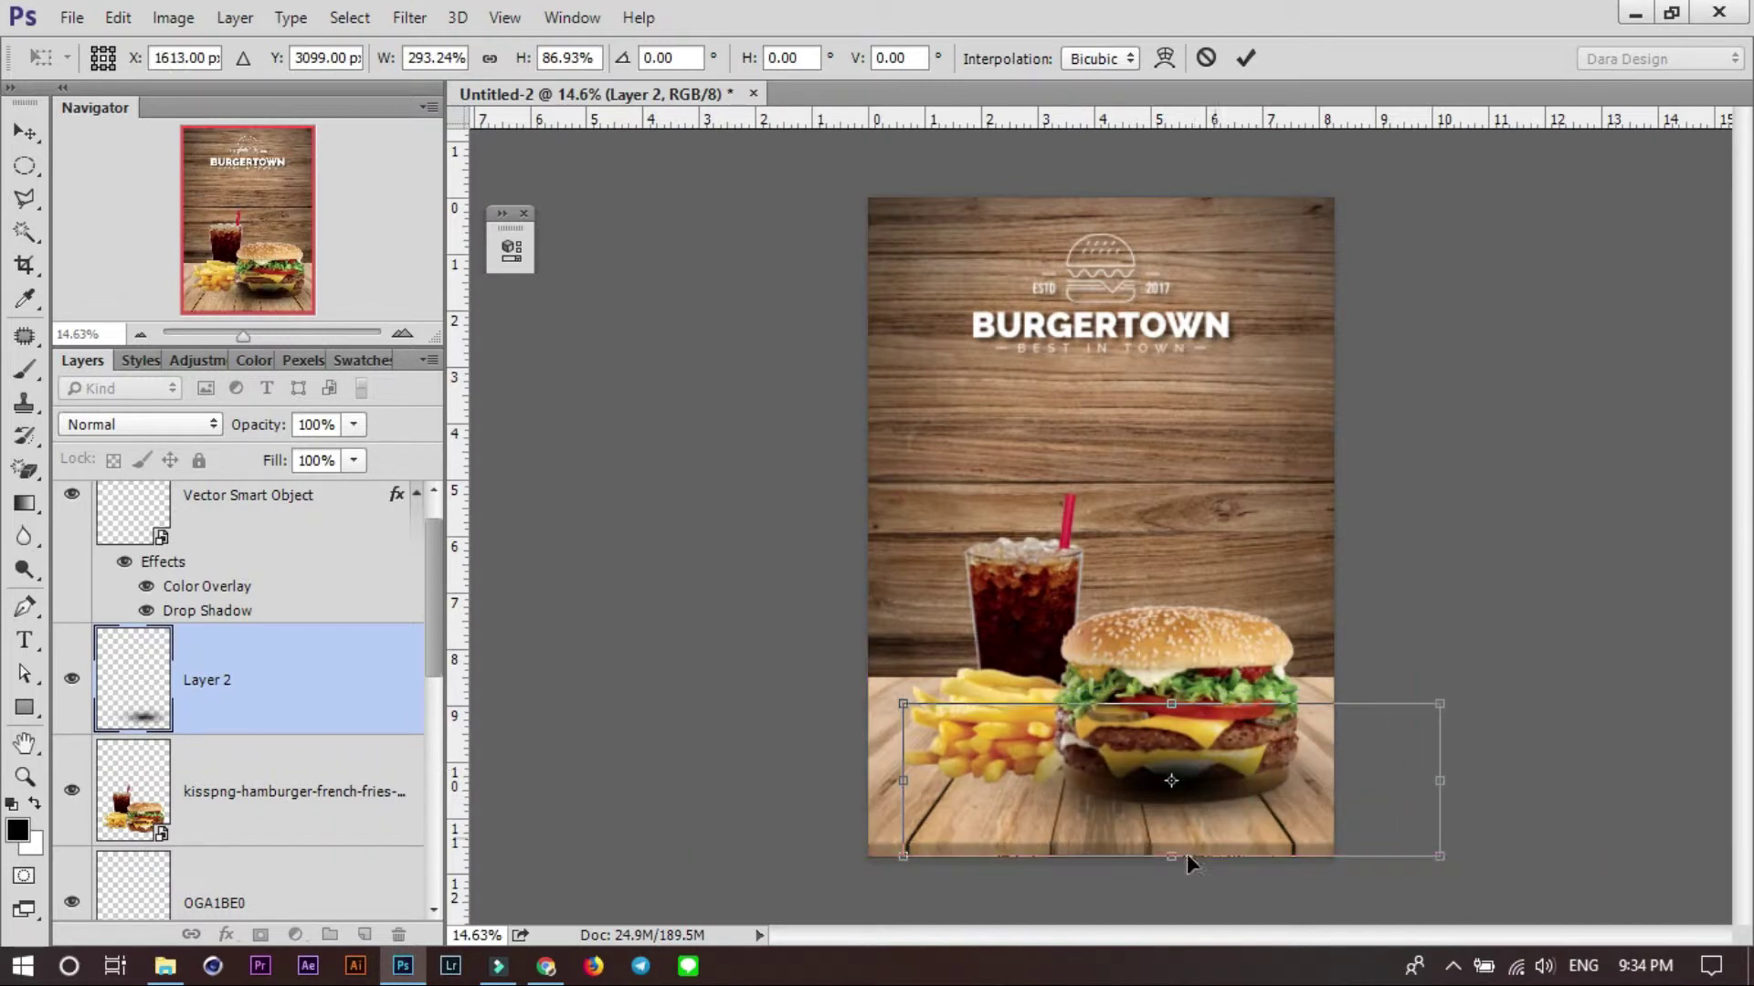
drag(1179, 856, 1179, 838)
drag(1252, 780, 1256, 789)
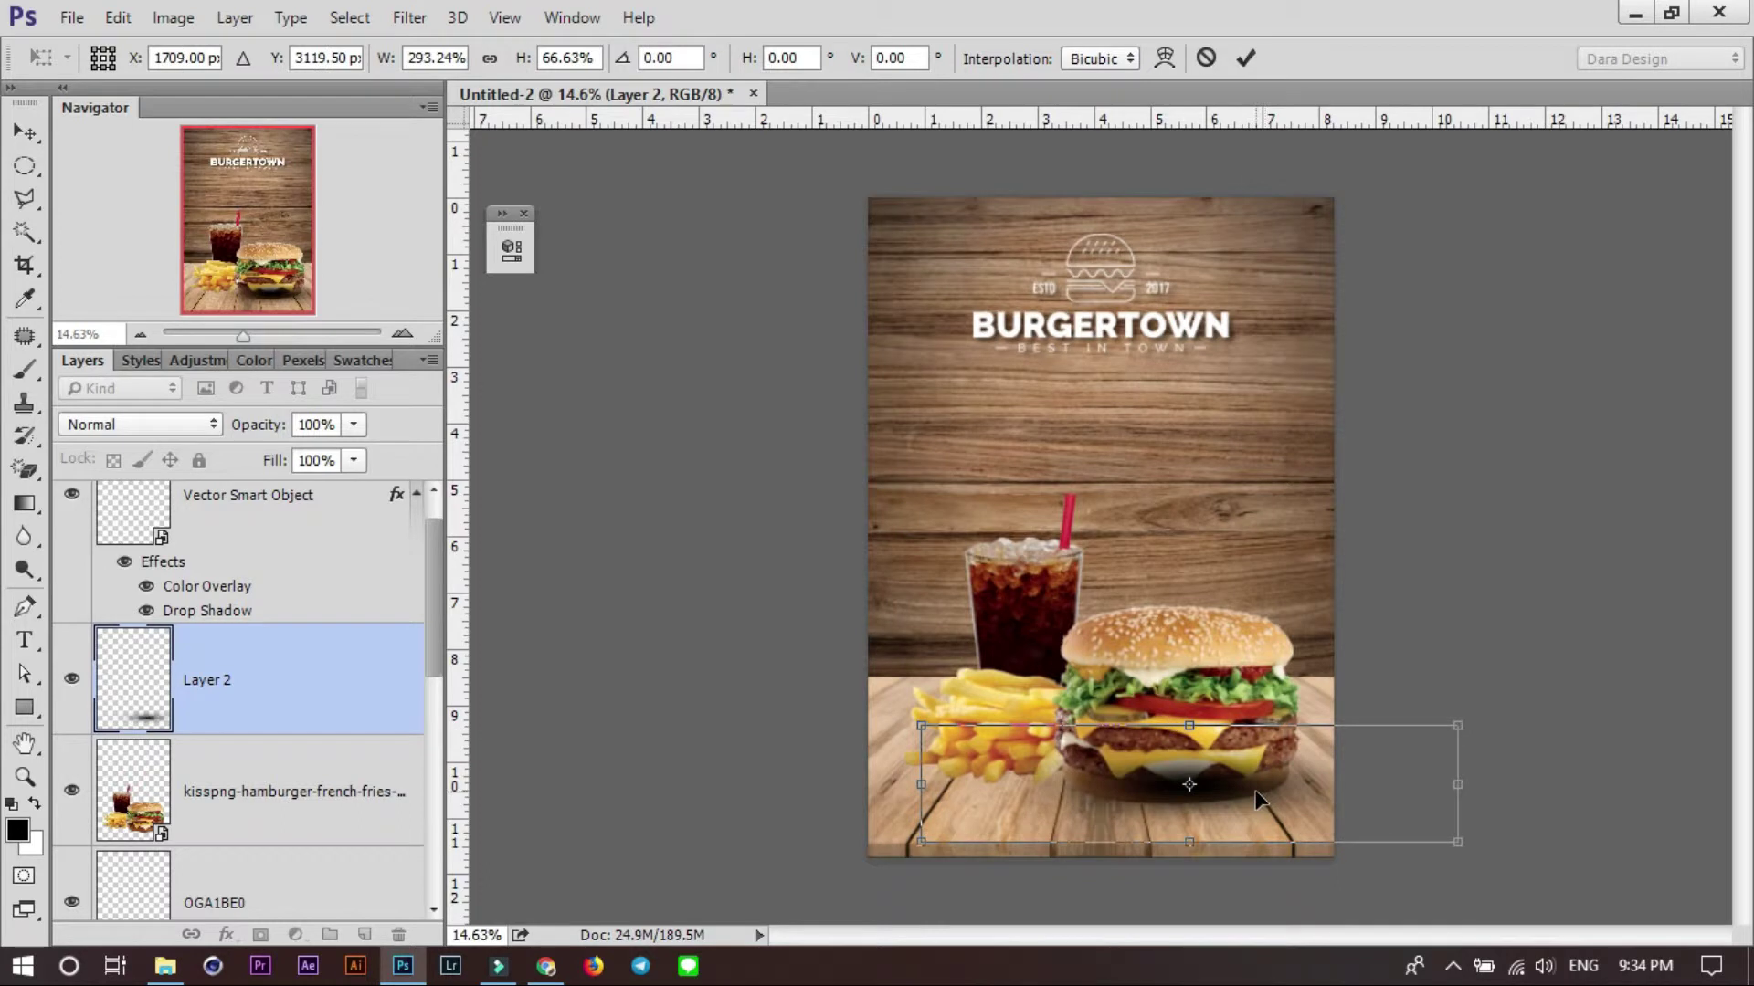
key(b)
key(Return)
key(ctrl+bracketleft)
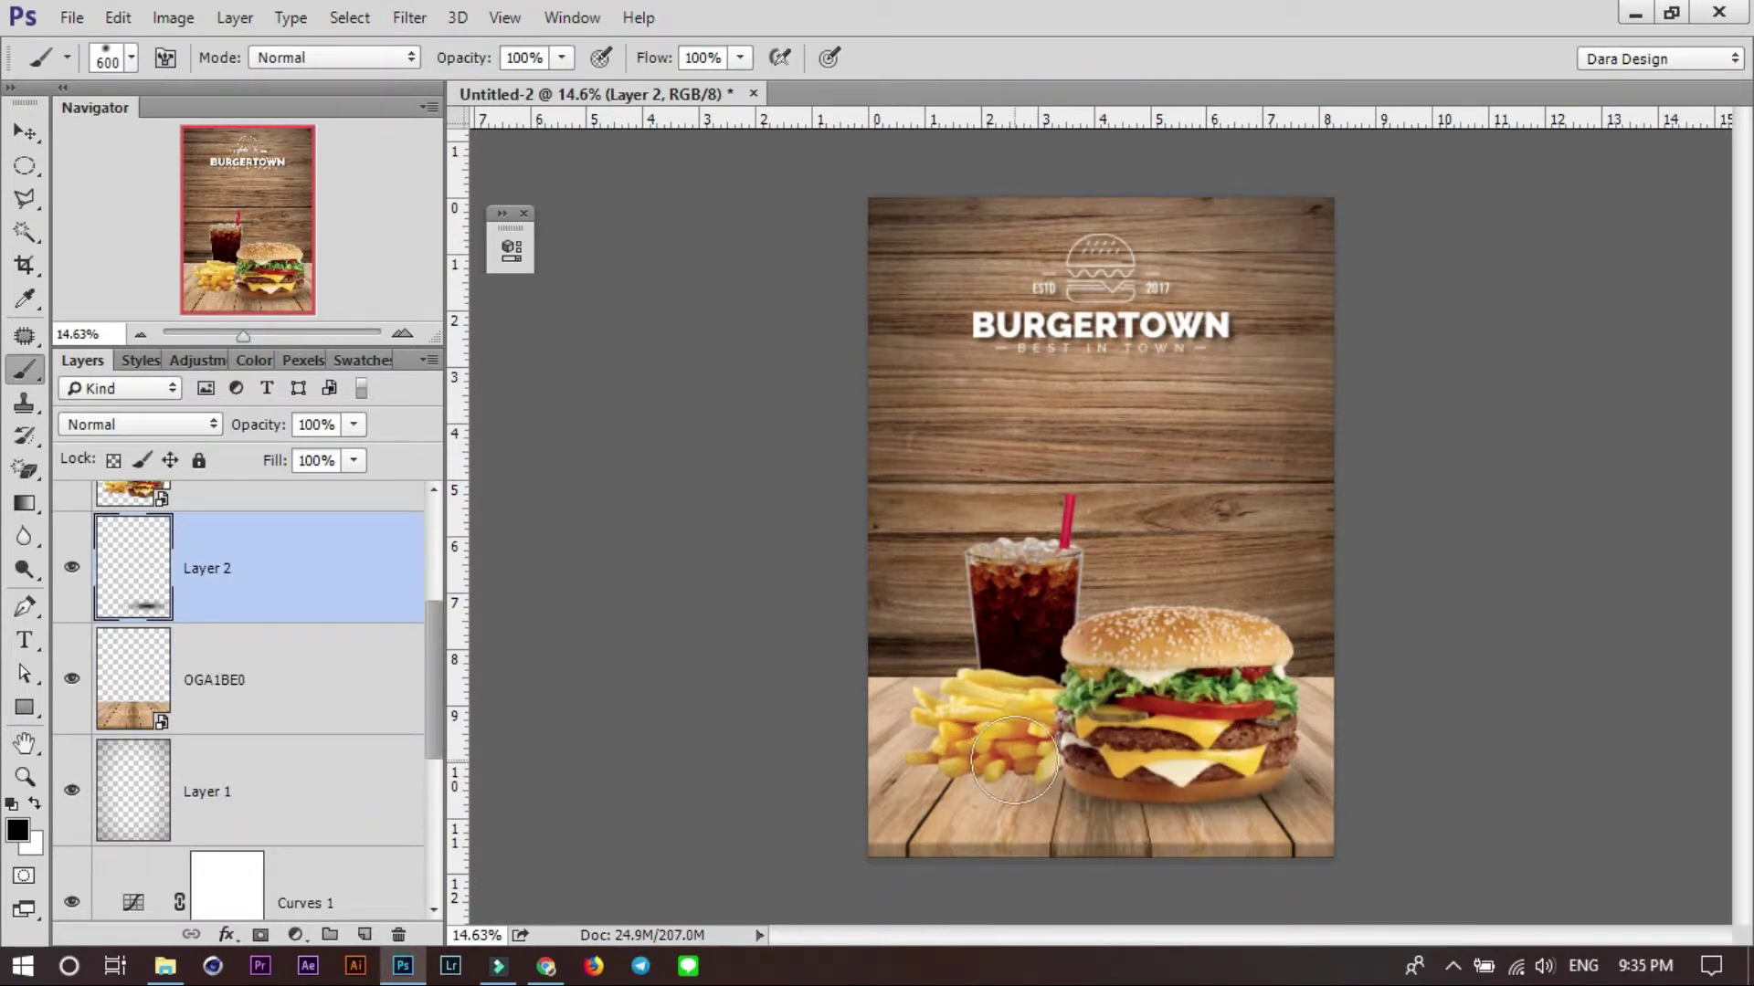
key(v)
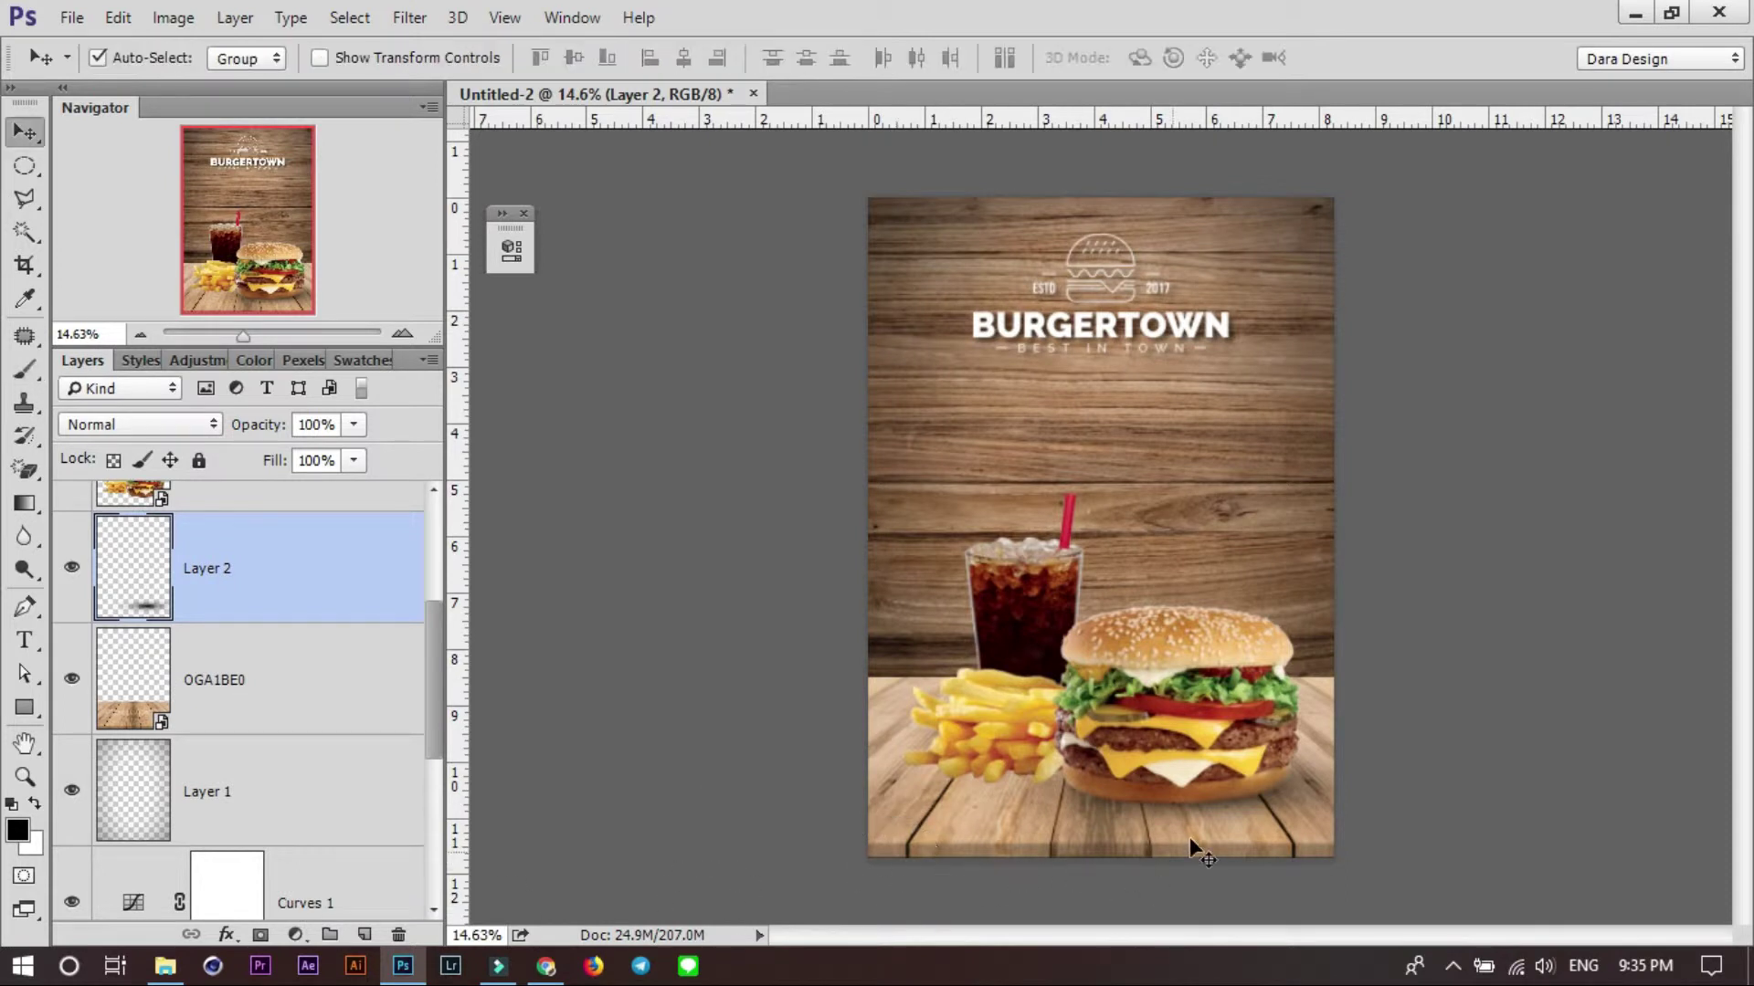
drag(1202, 820, 1050, 771)
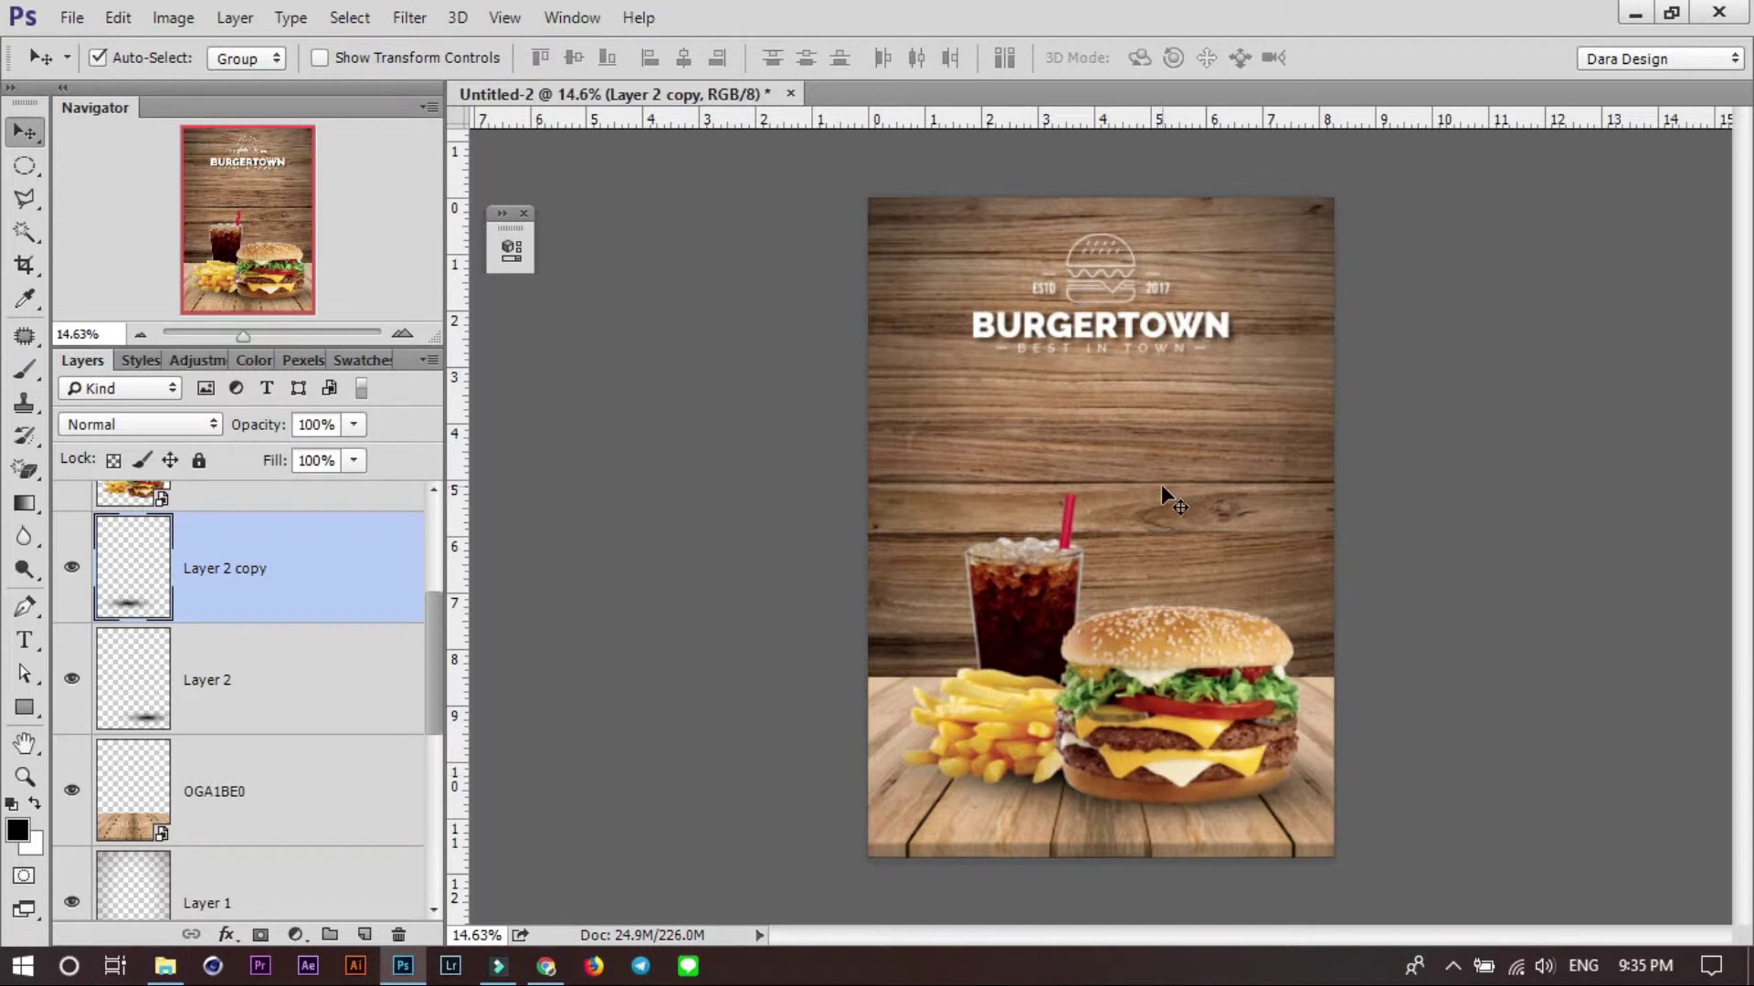
Rasterize the burger, fries and cola image layer.
scroll(1166, 672, up, 1)
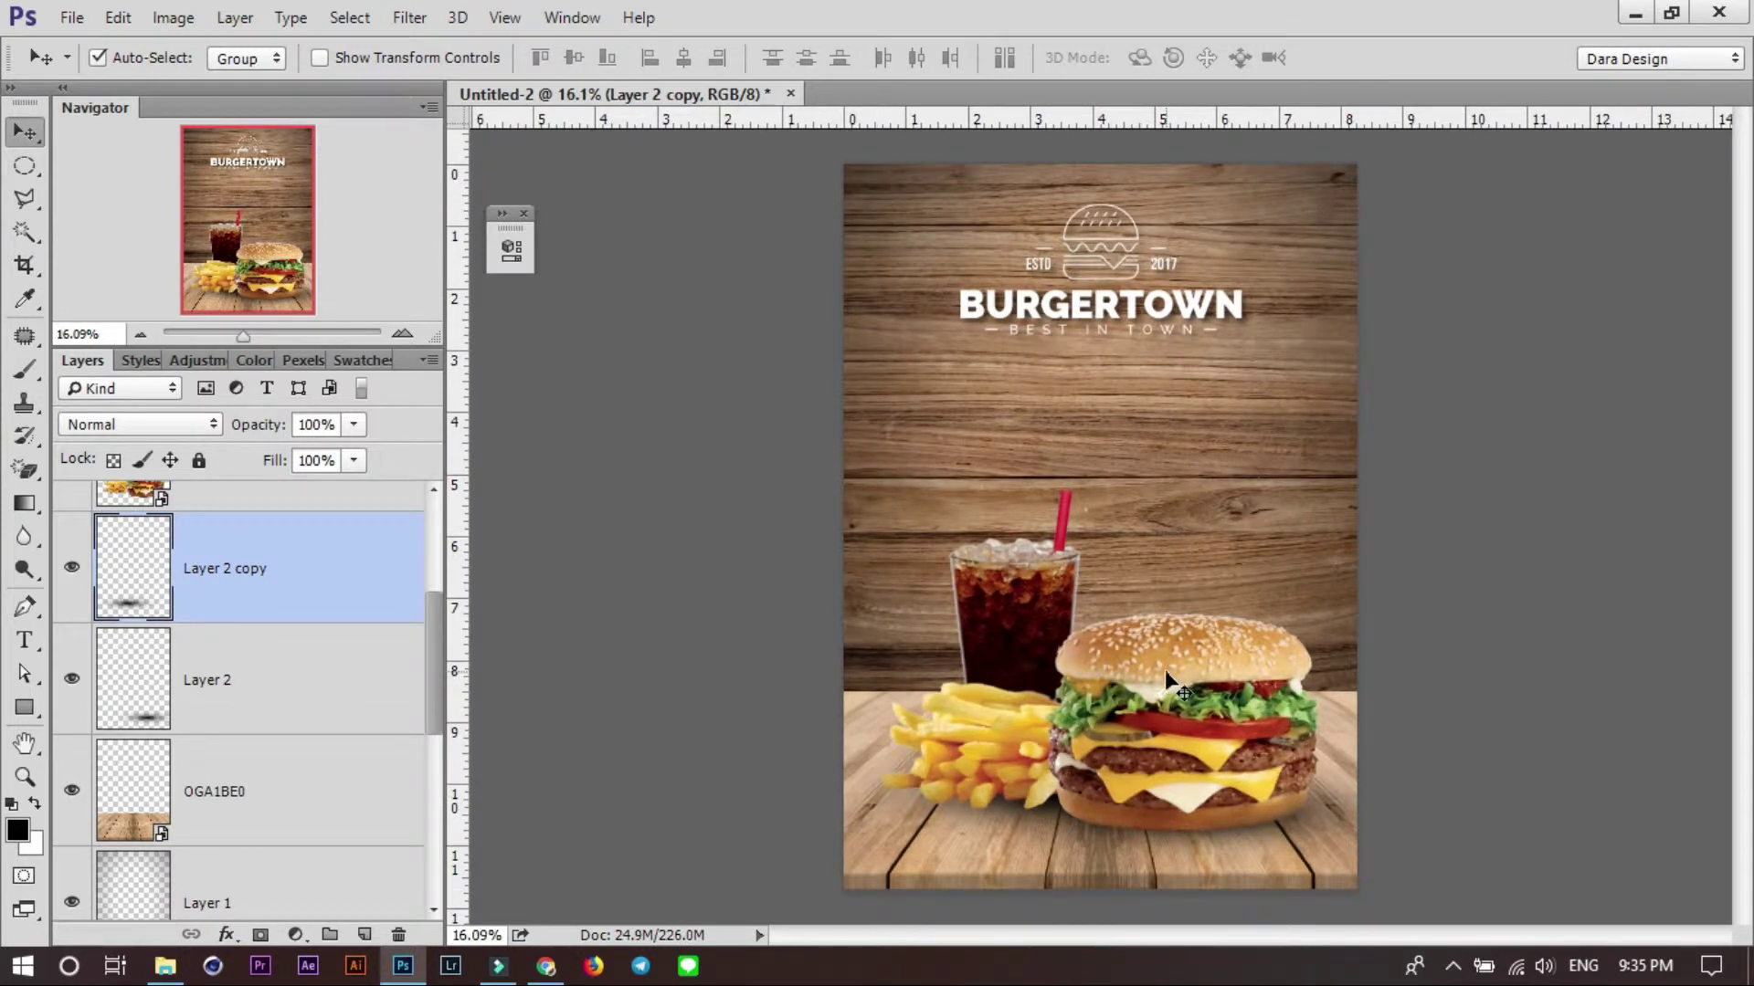
click(1152, 657)
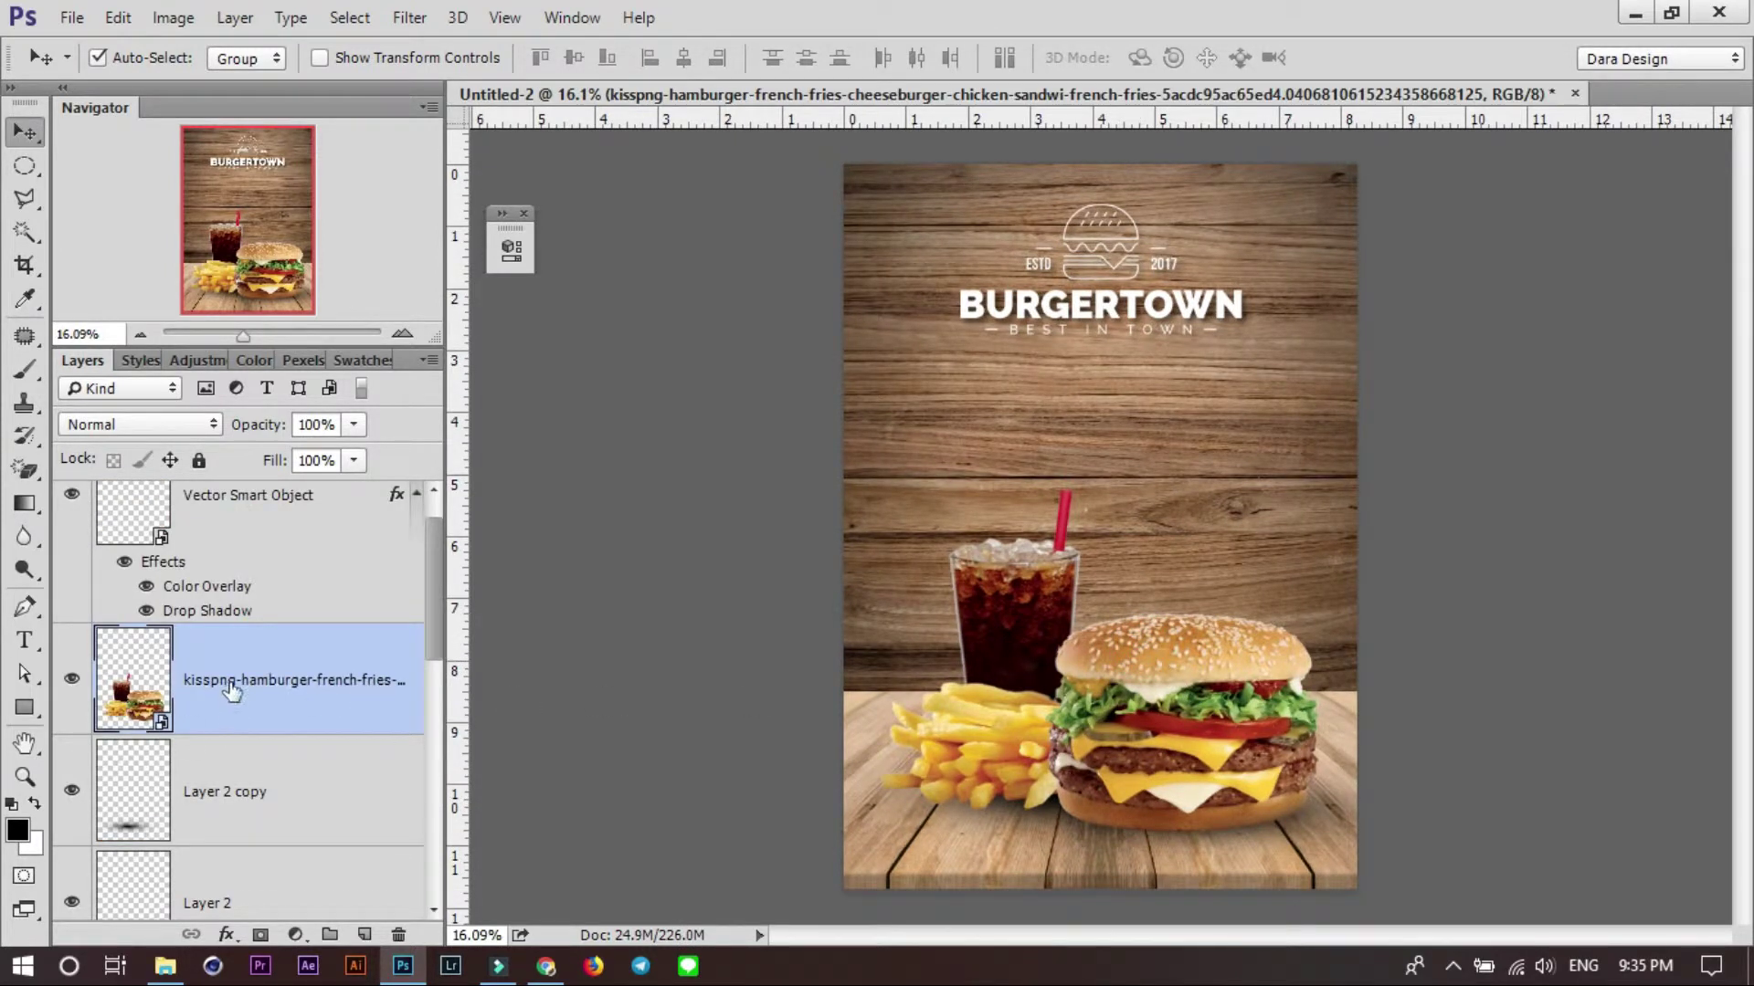
right_click(232, 692)
click(343, 579)
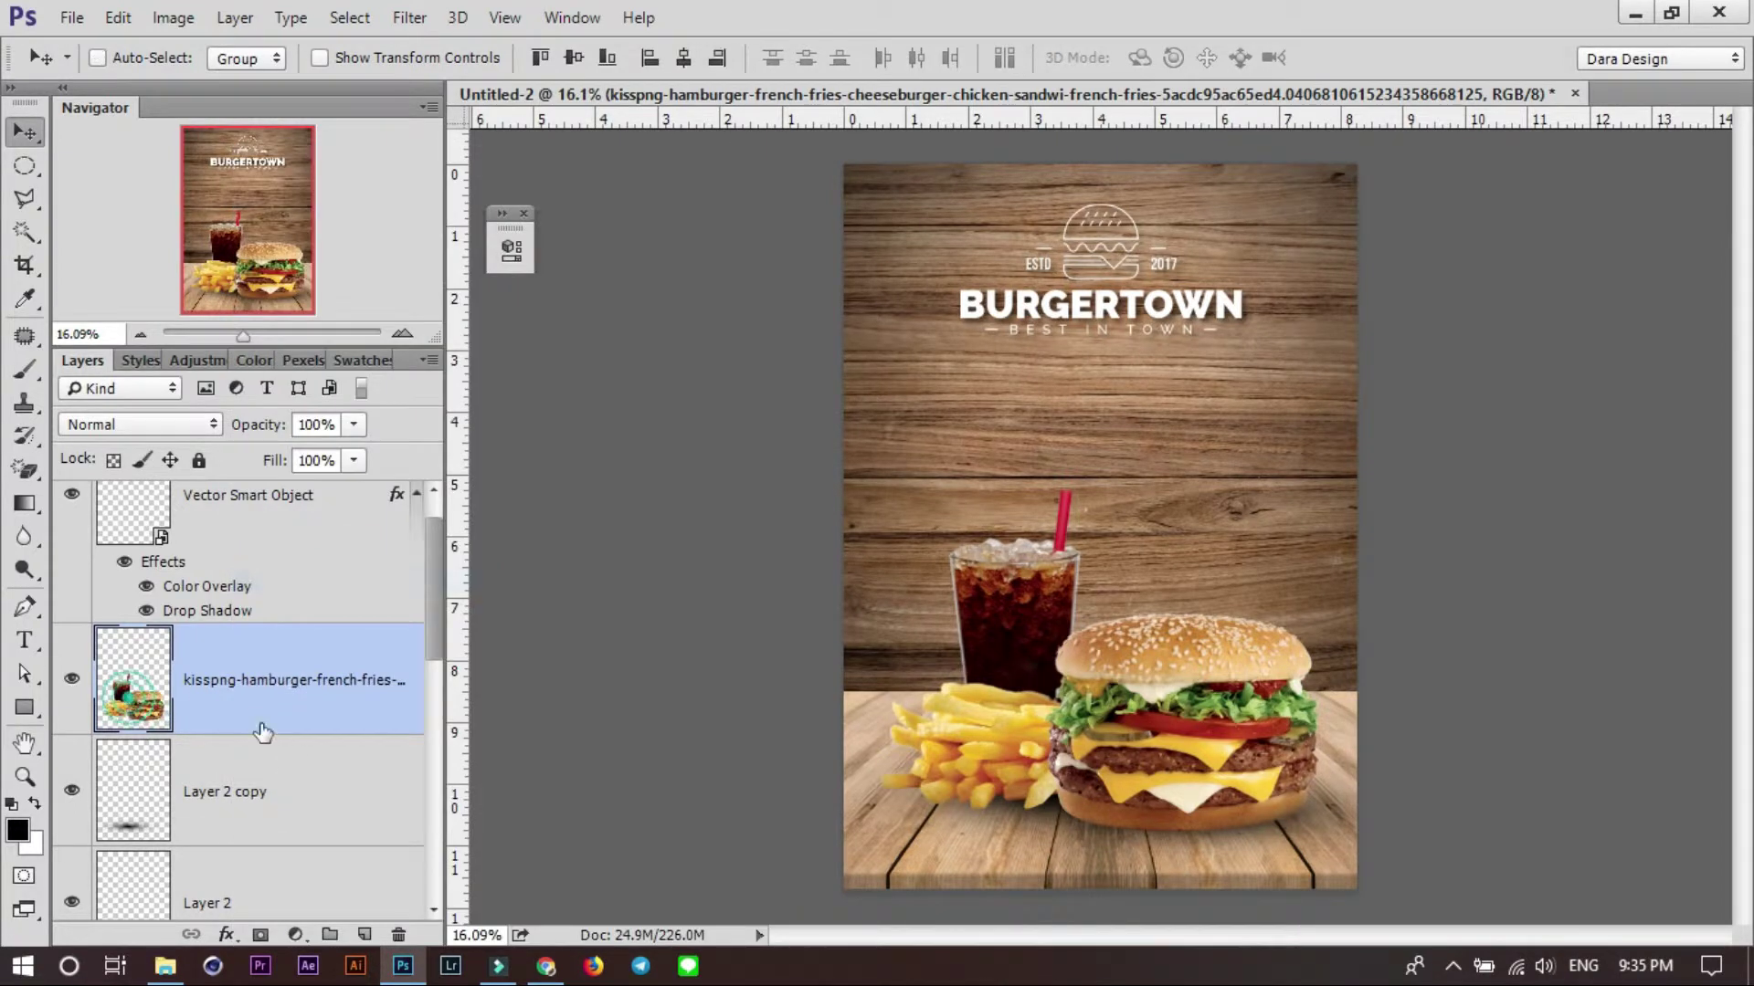
Feather the food selection by 50 pixels, then deselect.
key(shift+F6)
key(Return)
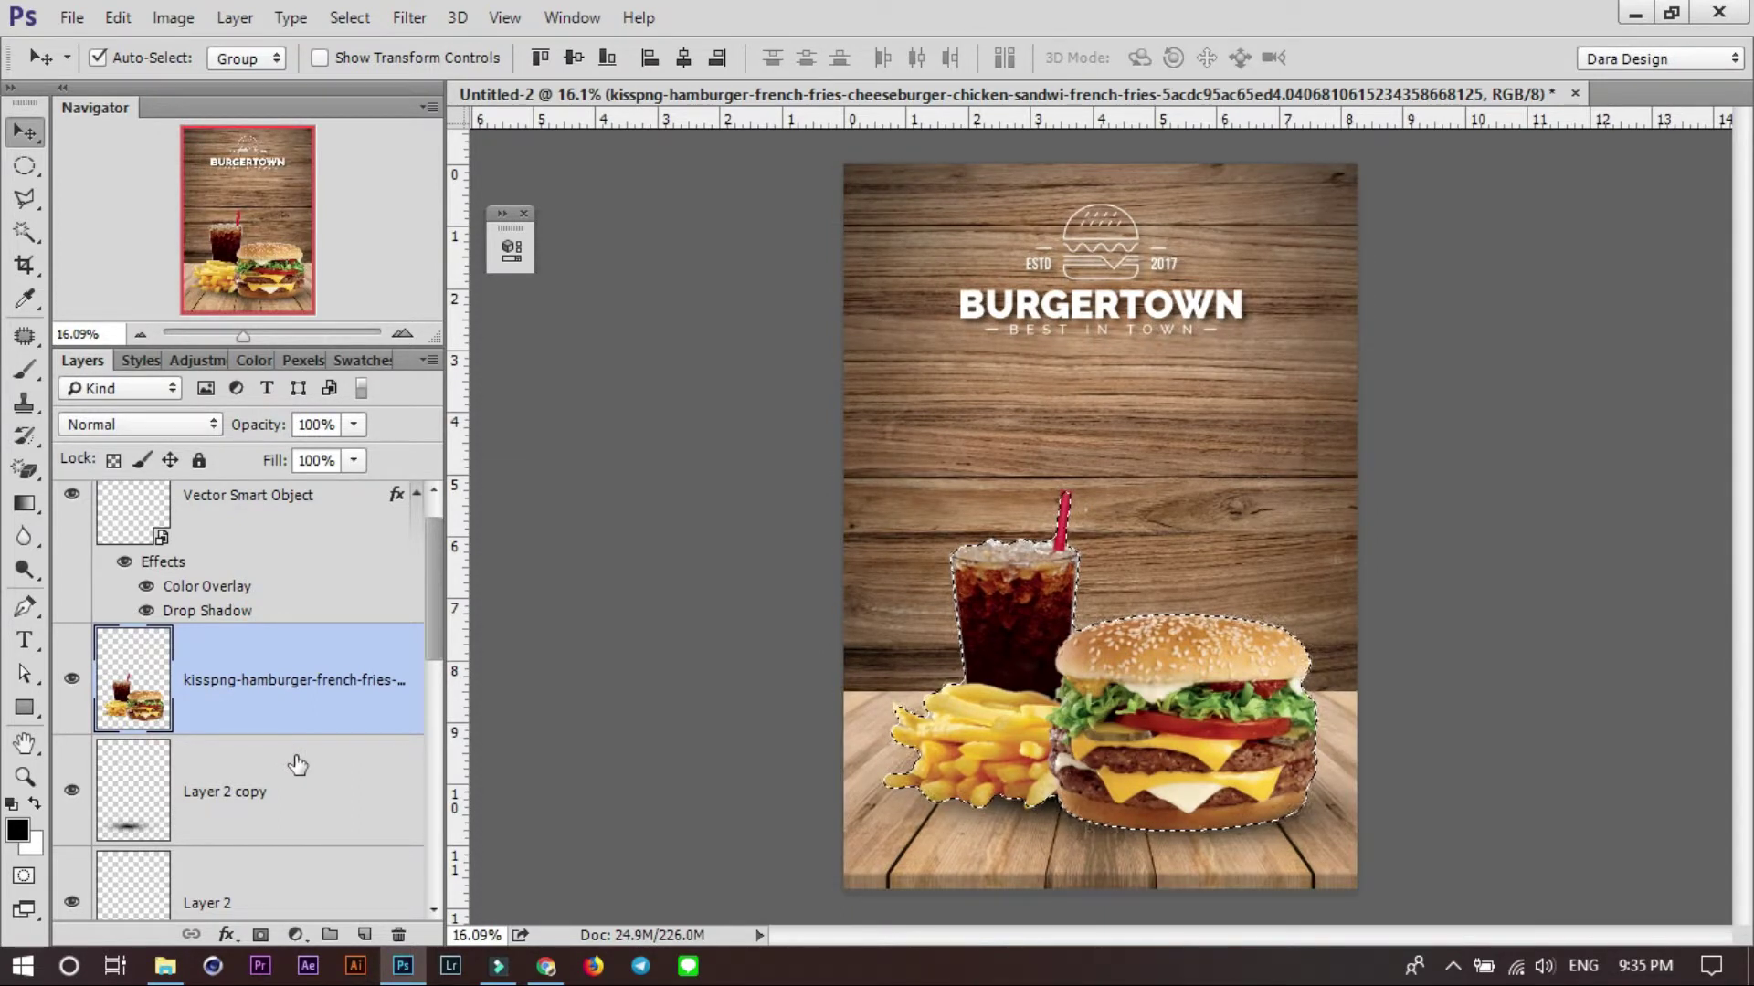
key(shift+F6)
text(50)
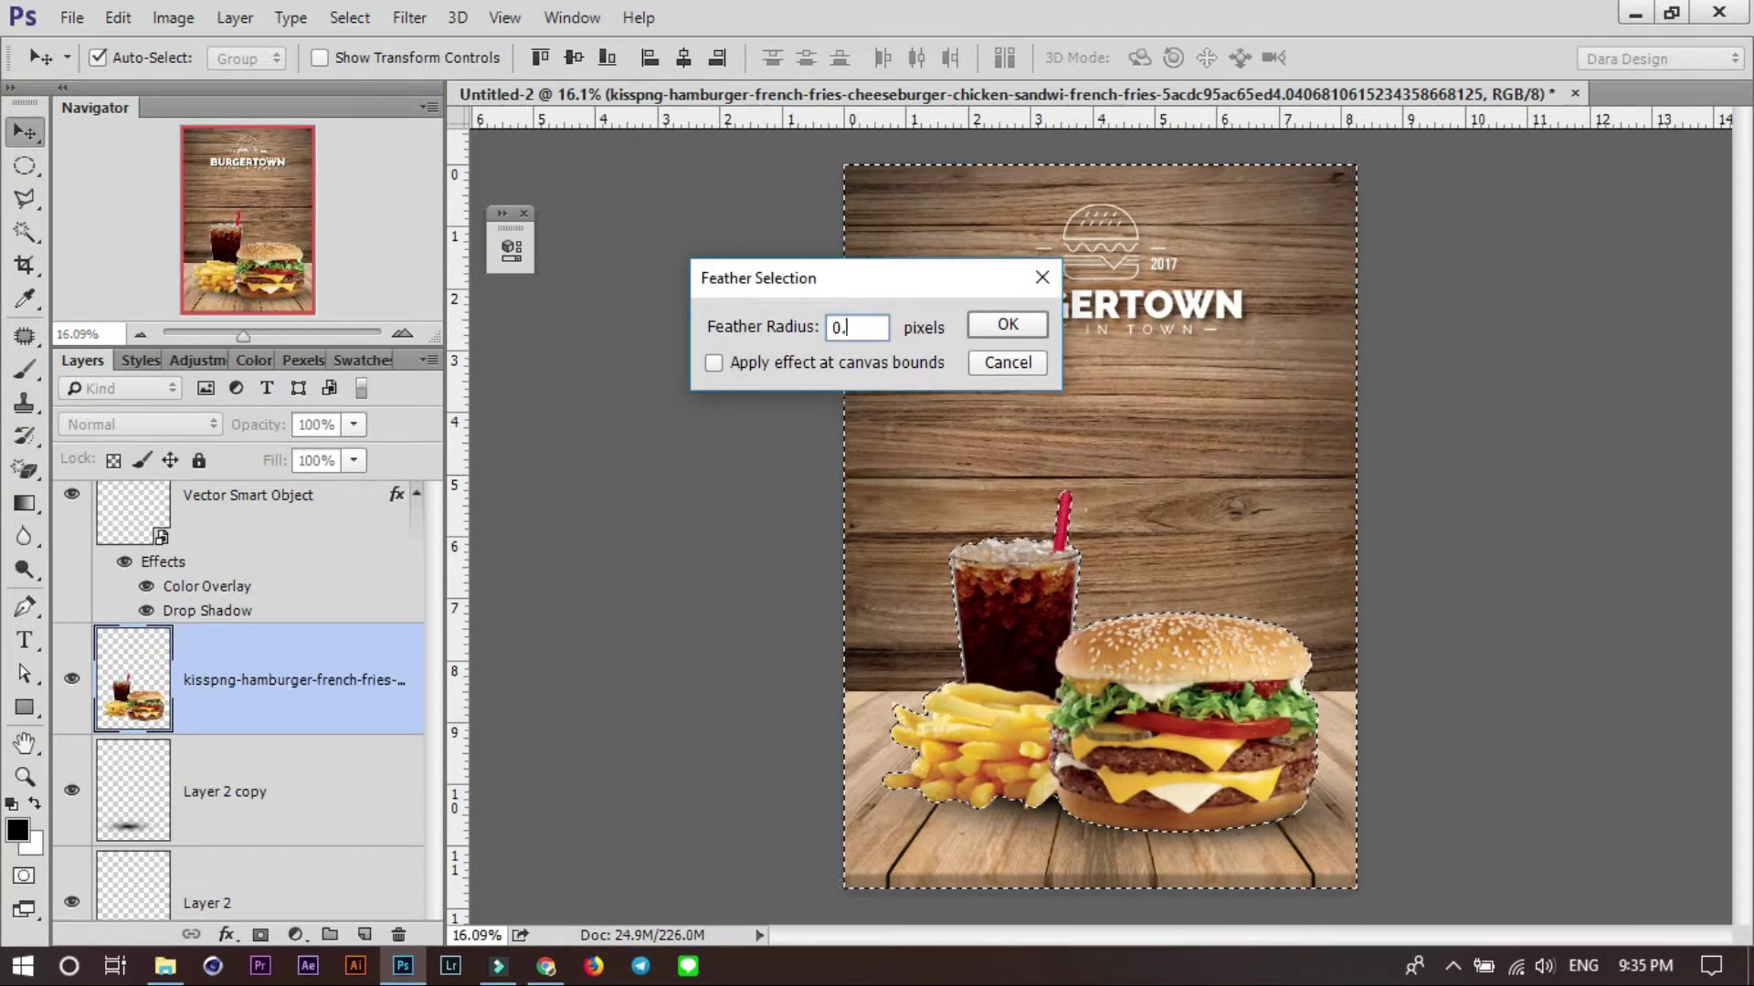
key(Return)
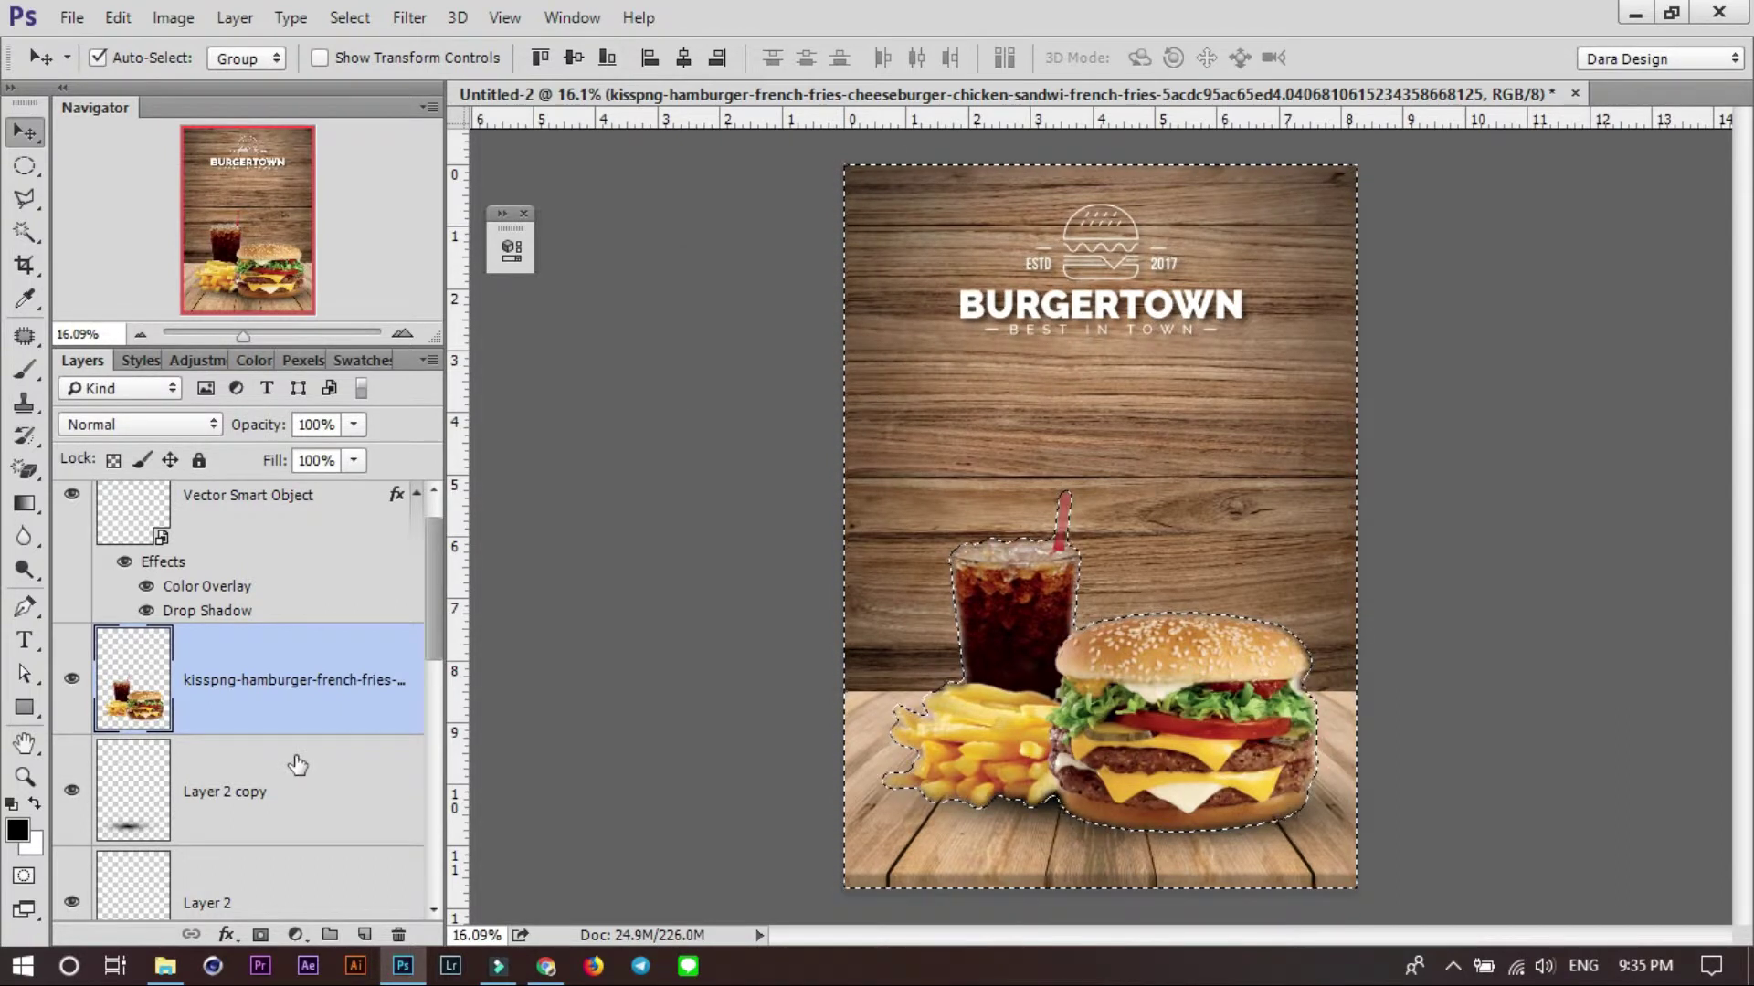
key(ctrl)
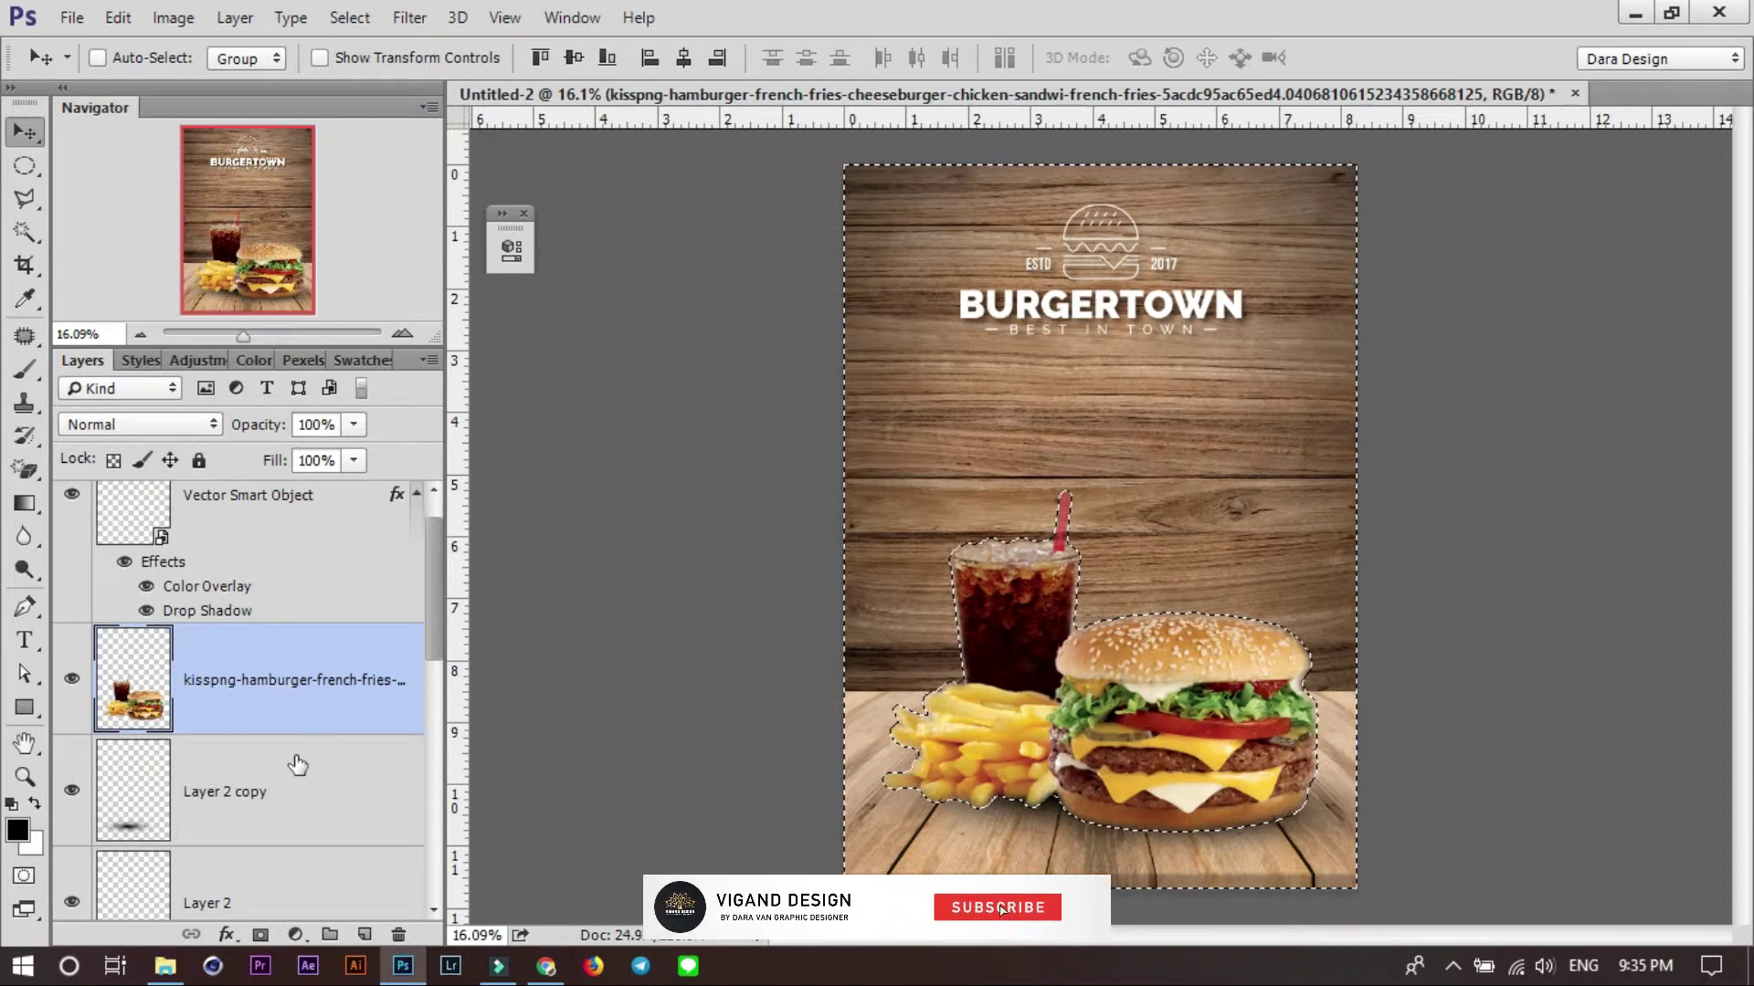
key(ctrl+d)
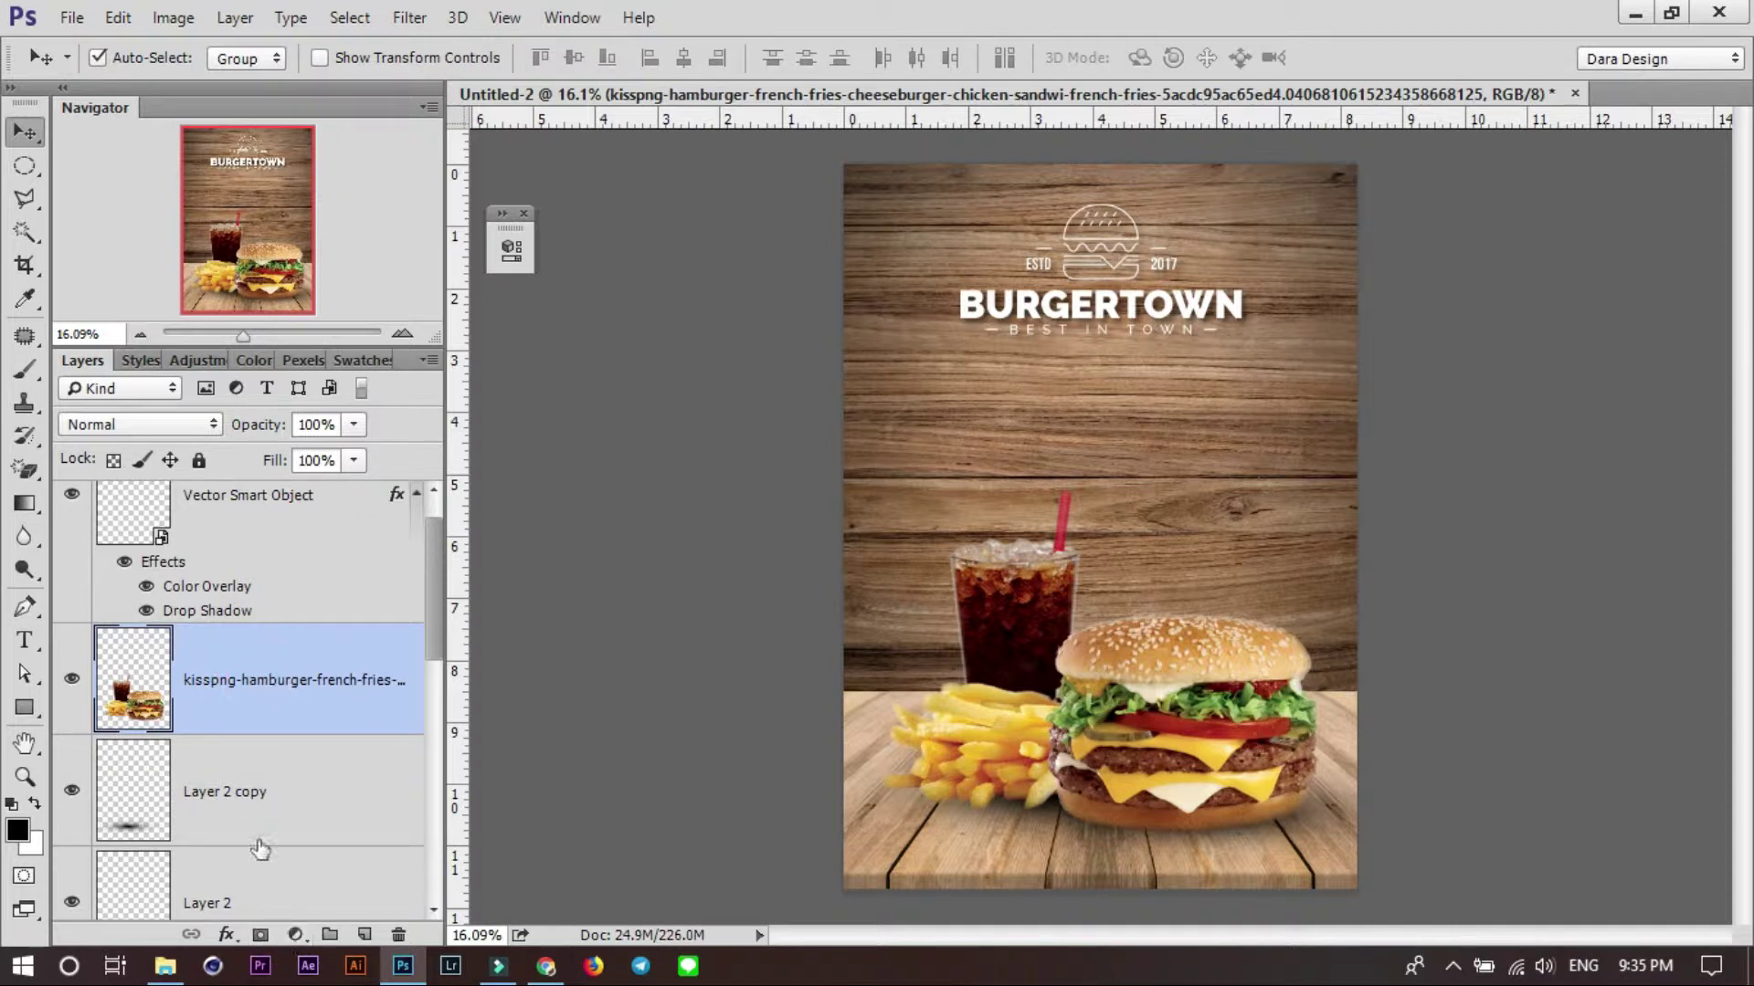
Brighten the image with Curves, raising input 197 to output 221.
key(ctrl+m)
drag(502, 305, 496, 273)
click(859, 172)
Delete the burger, fries and cola layer and switch to File Explorer.
scroll(1290, 770, up, 2)
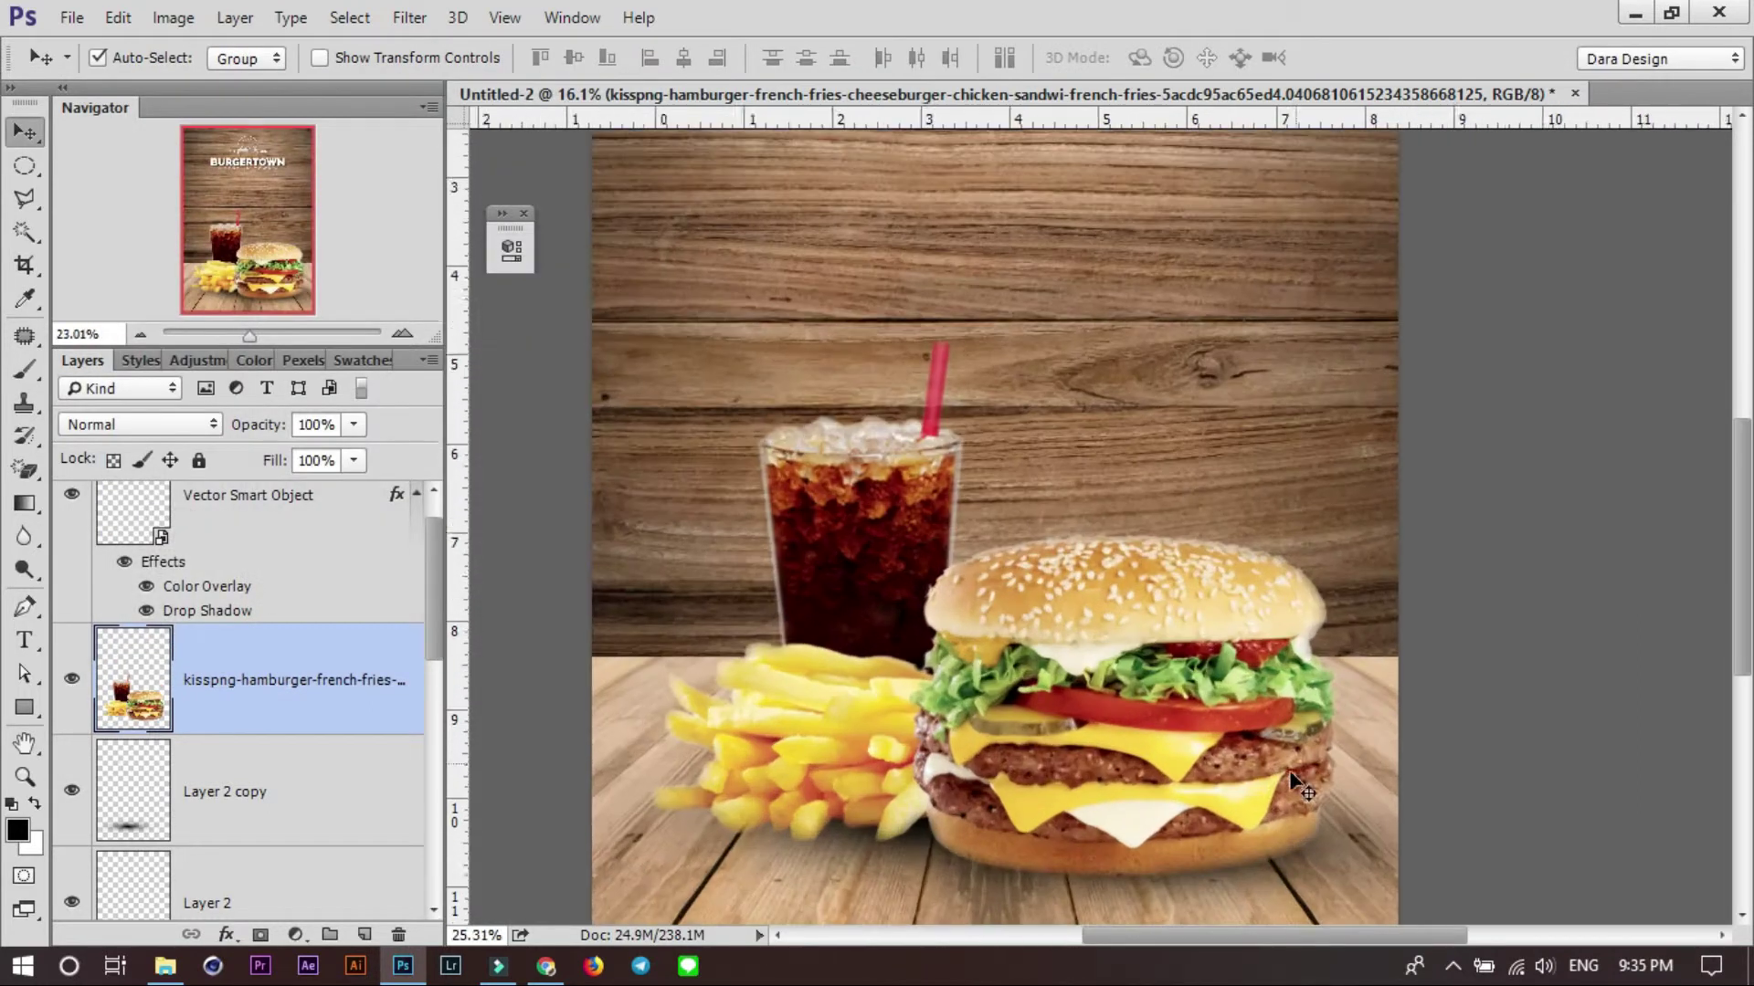
scroll(1252, 747, up, 2)
scroll(1192, 664, up, 1)
scroll(800, 379, up, 1)
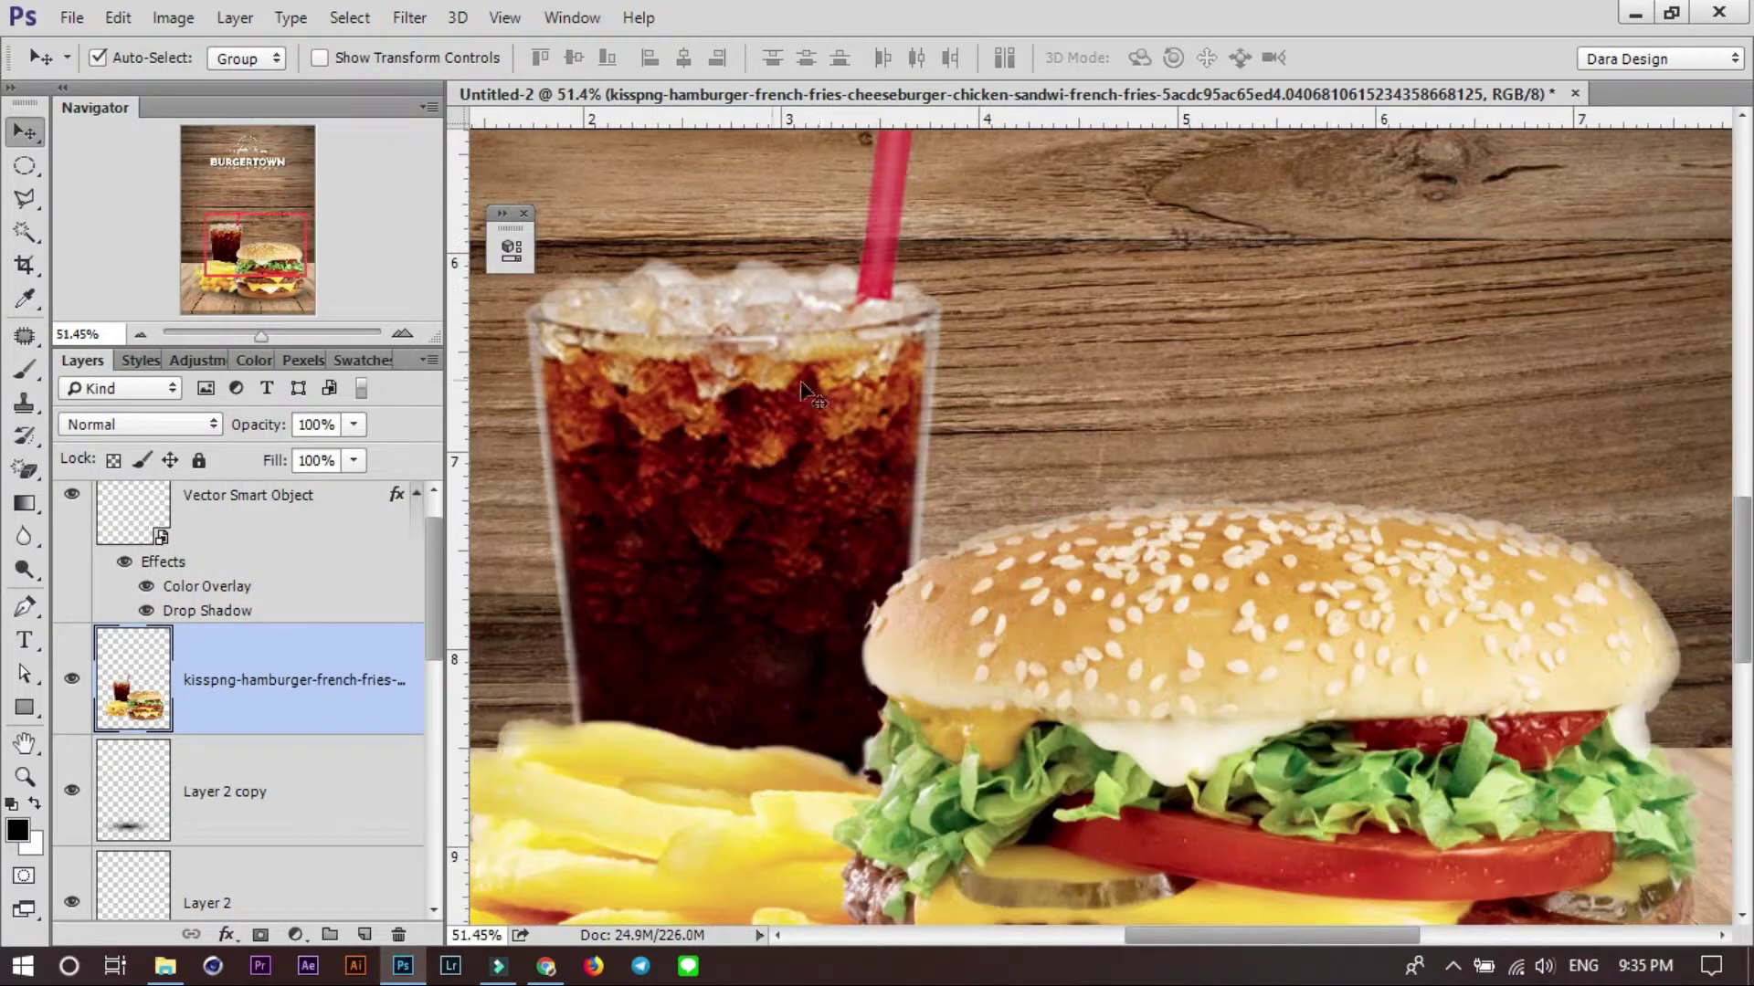
key(Delete)
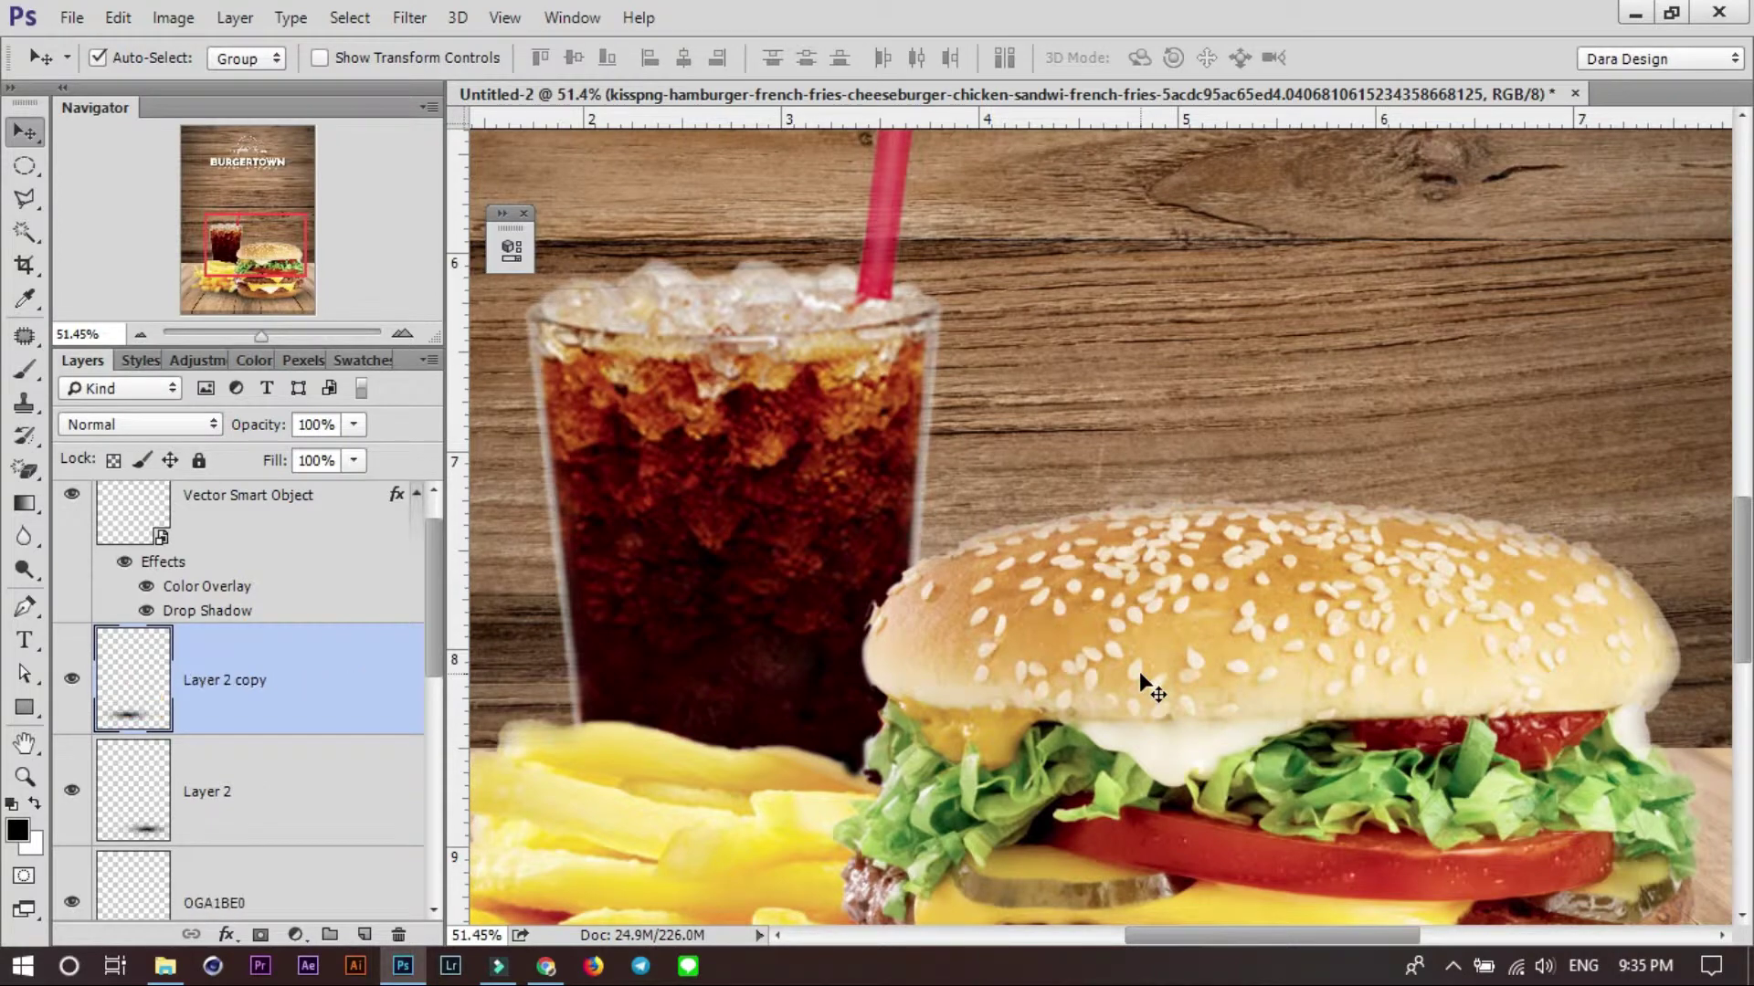
key(alt+Tab)
Browse Downloads > Compressed > Food, then return to Compressed.
click(105, 505)
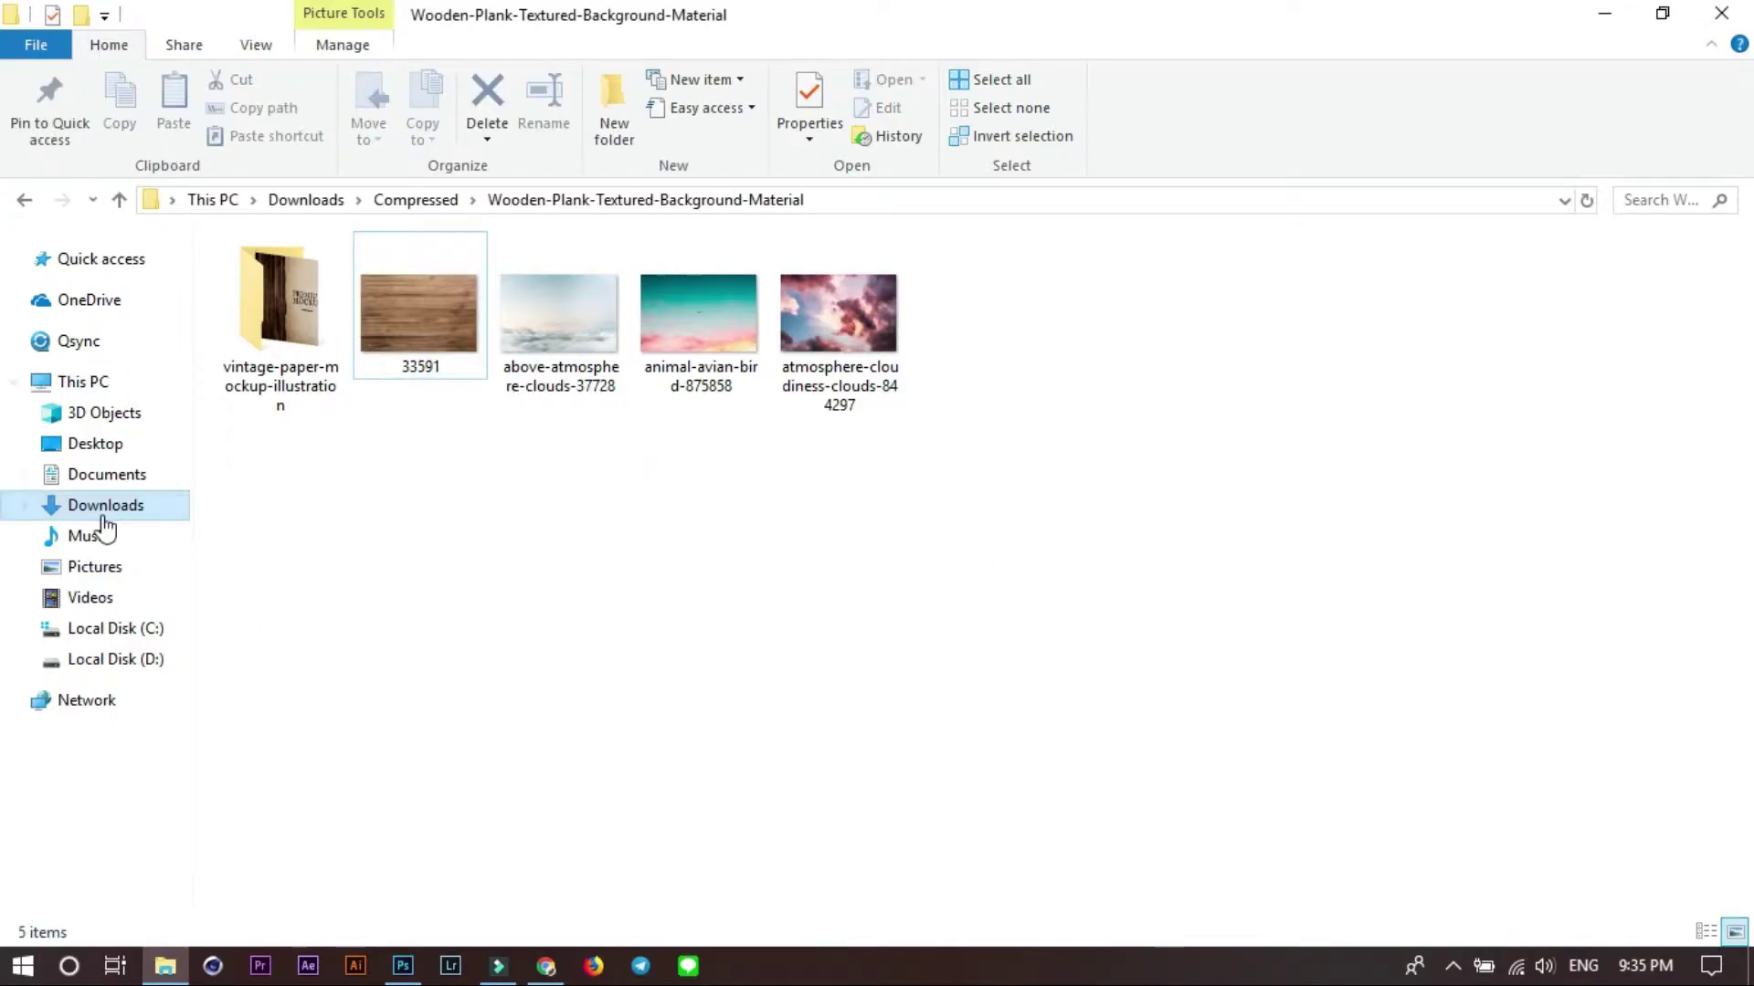
double_click(961, 330)
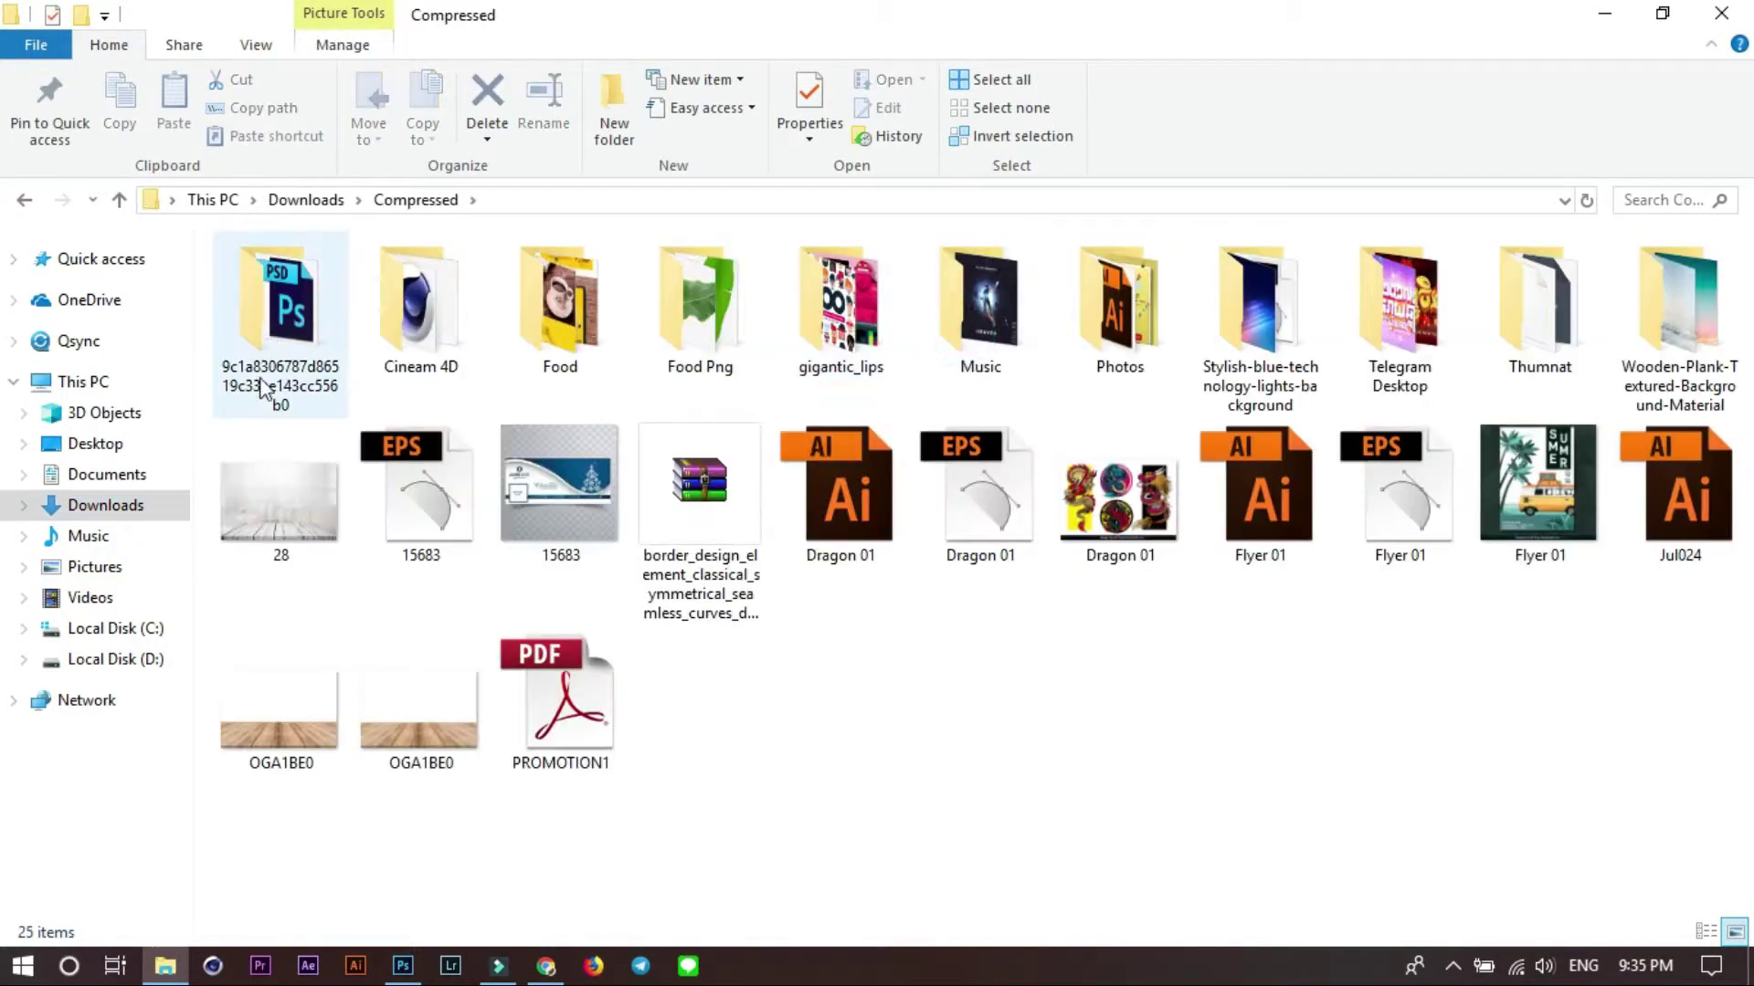
double_click(539, 331)
click(1023, 552)
scroll(1023, 552, down, 3)
scroll(1024, 554, up, 4)
key(BackSpace)
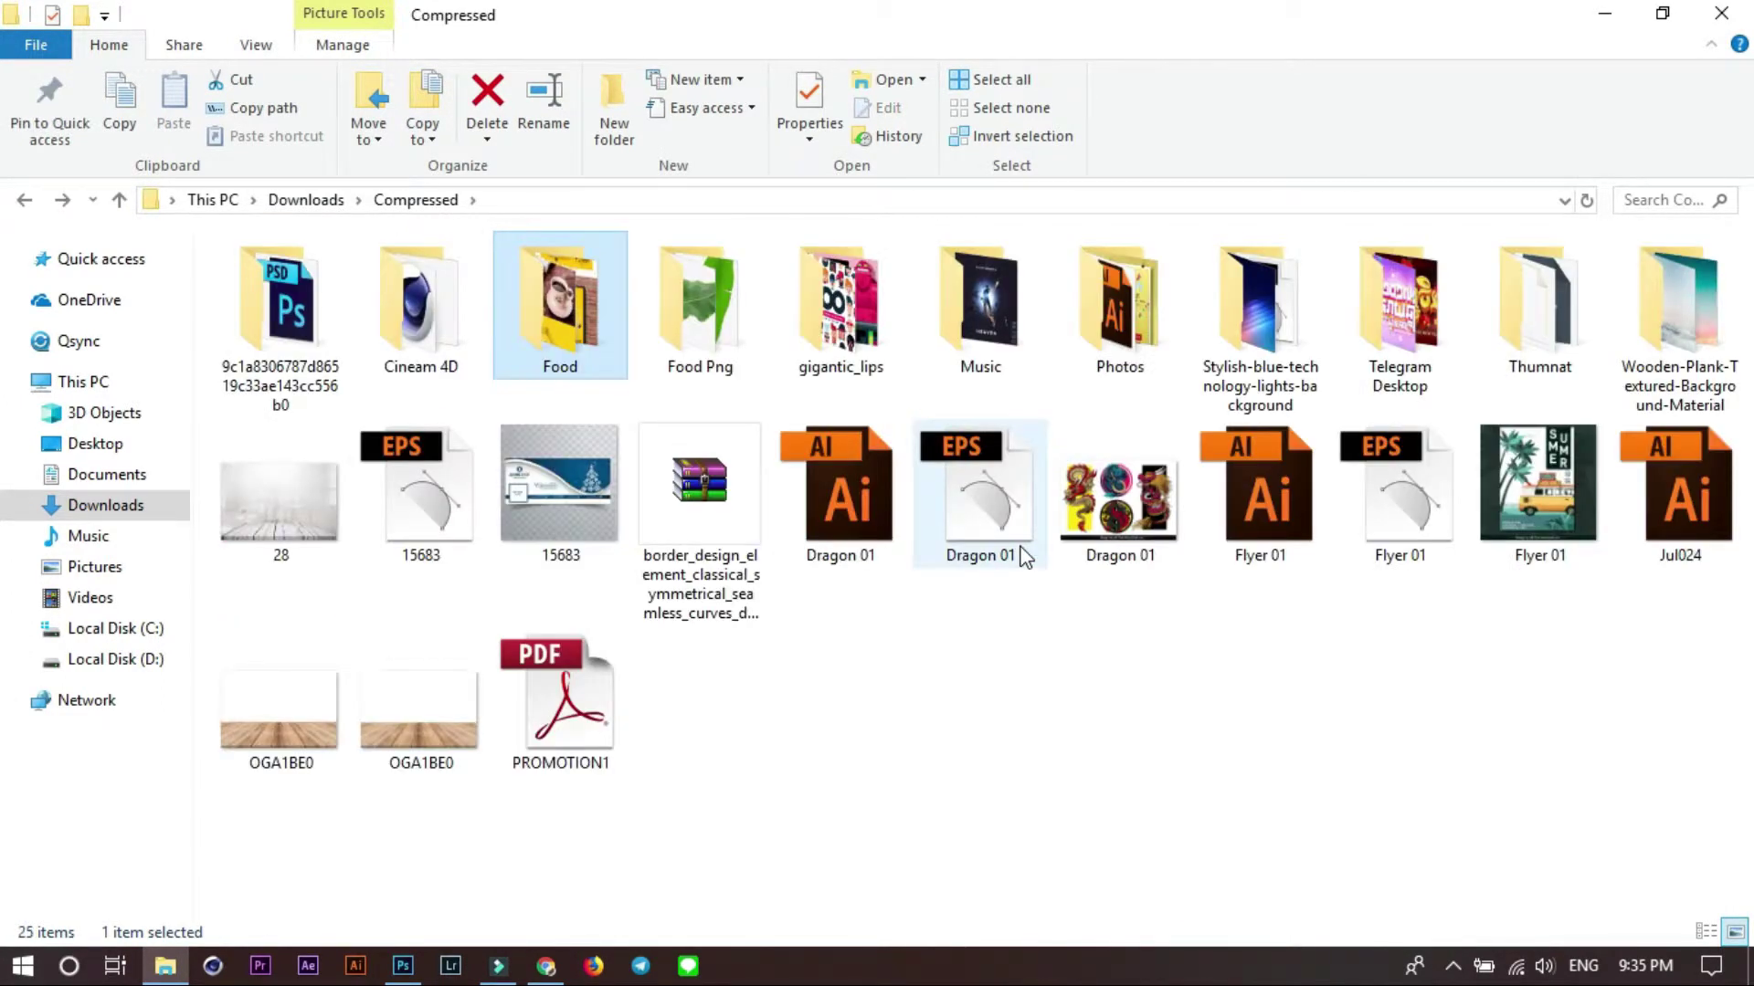
Drag the hamburger PNG from the Food Png folder into the Photoshop poster.
double_click(687, 315)
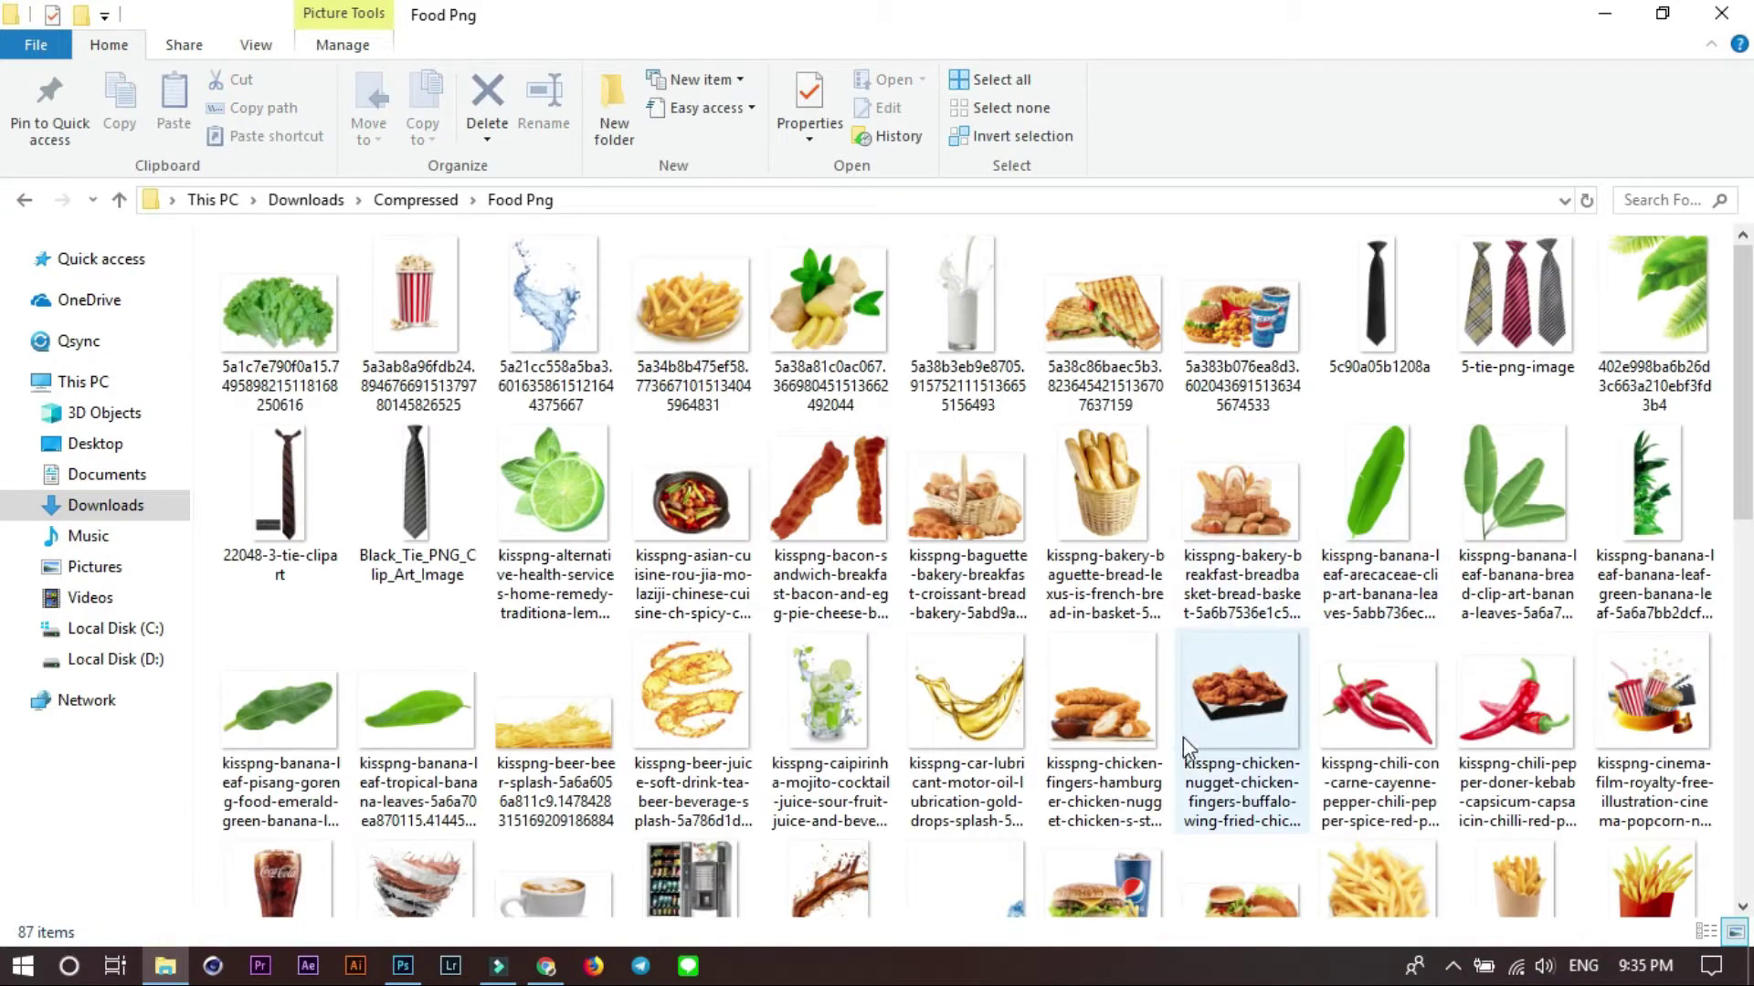
scroll(1182, 736, down, 3)
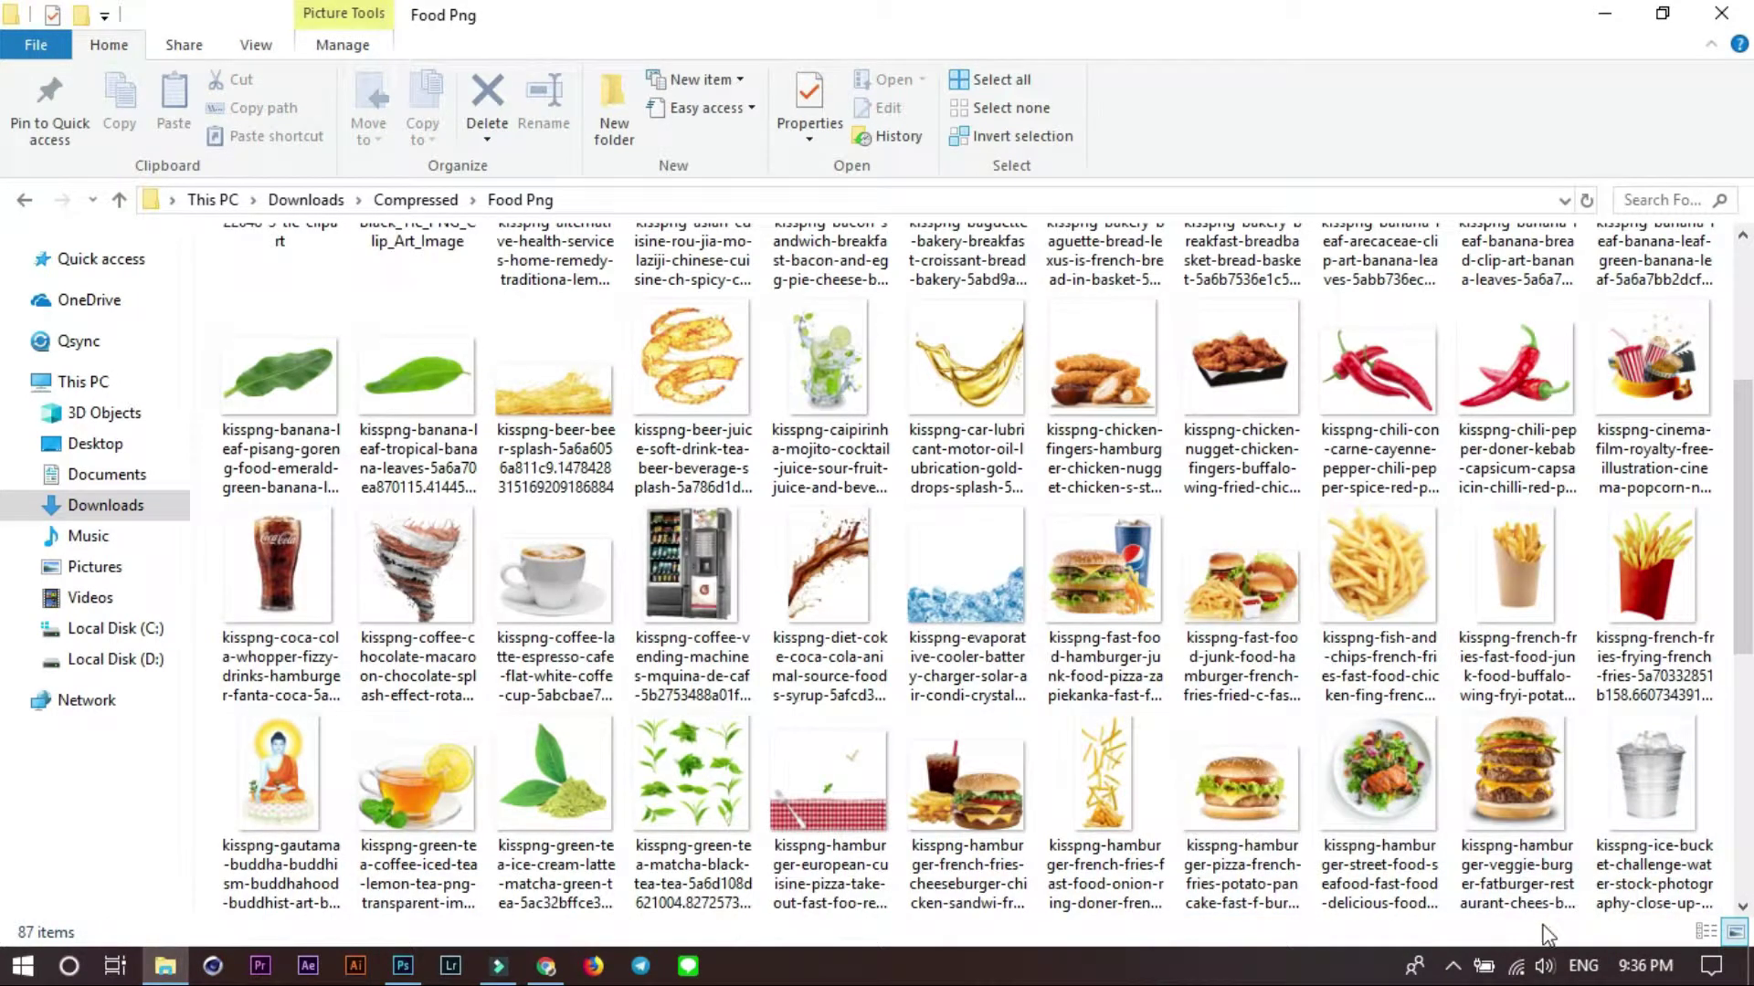
click(1496, 749)
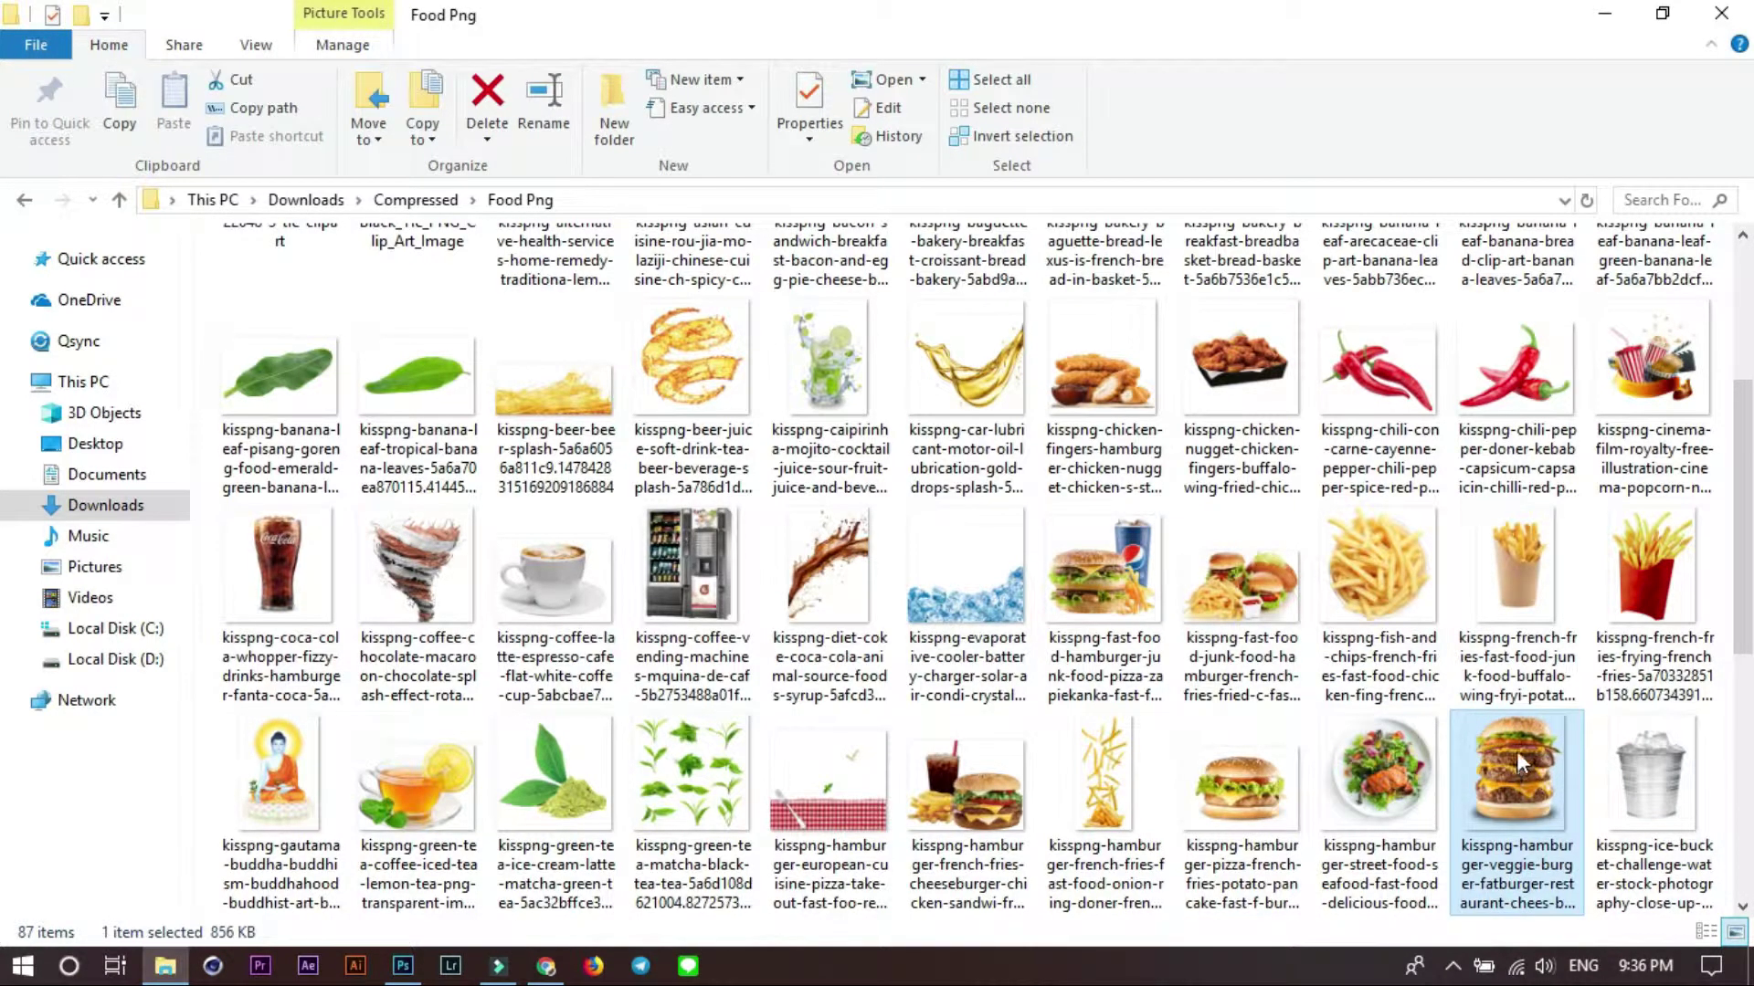
scroll(1515, 743, down, 4)
mouse_move(1276, 408)
mouse_down()
mouse_move(1259, 466)
mouse_move(1123, 518)
mouse_move(1155, 591)
mouse_move(1284, 623)
mouse_up()
Commit the placed hamburger and centre the Layer 2 copy shadow horizontally on the canvas.
scroll(1180, 592, down, 2)
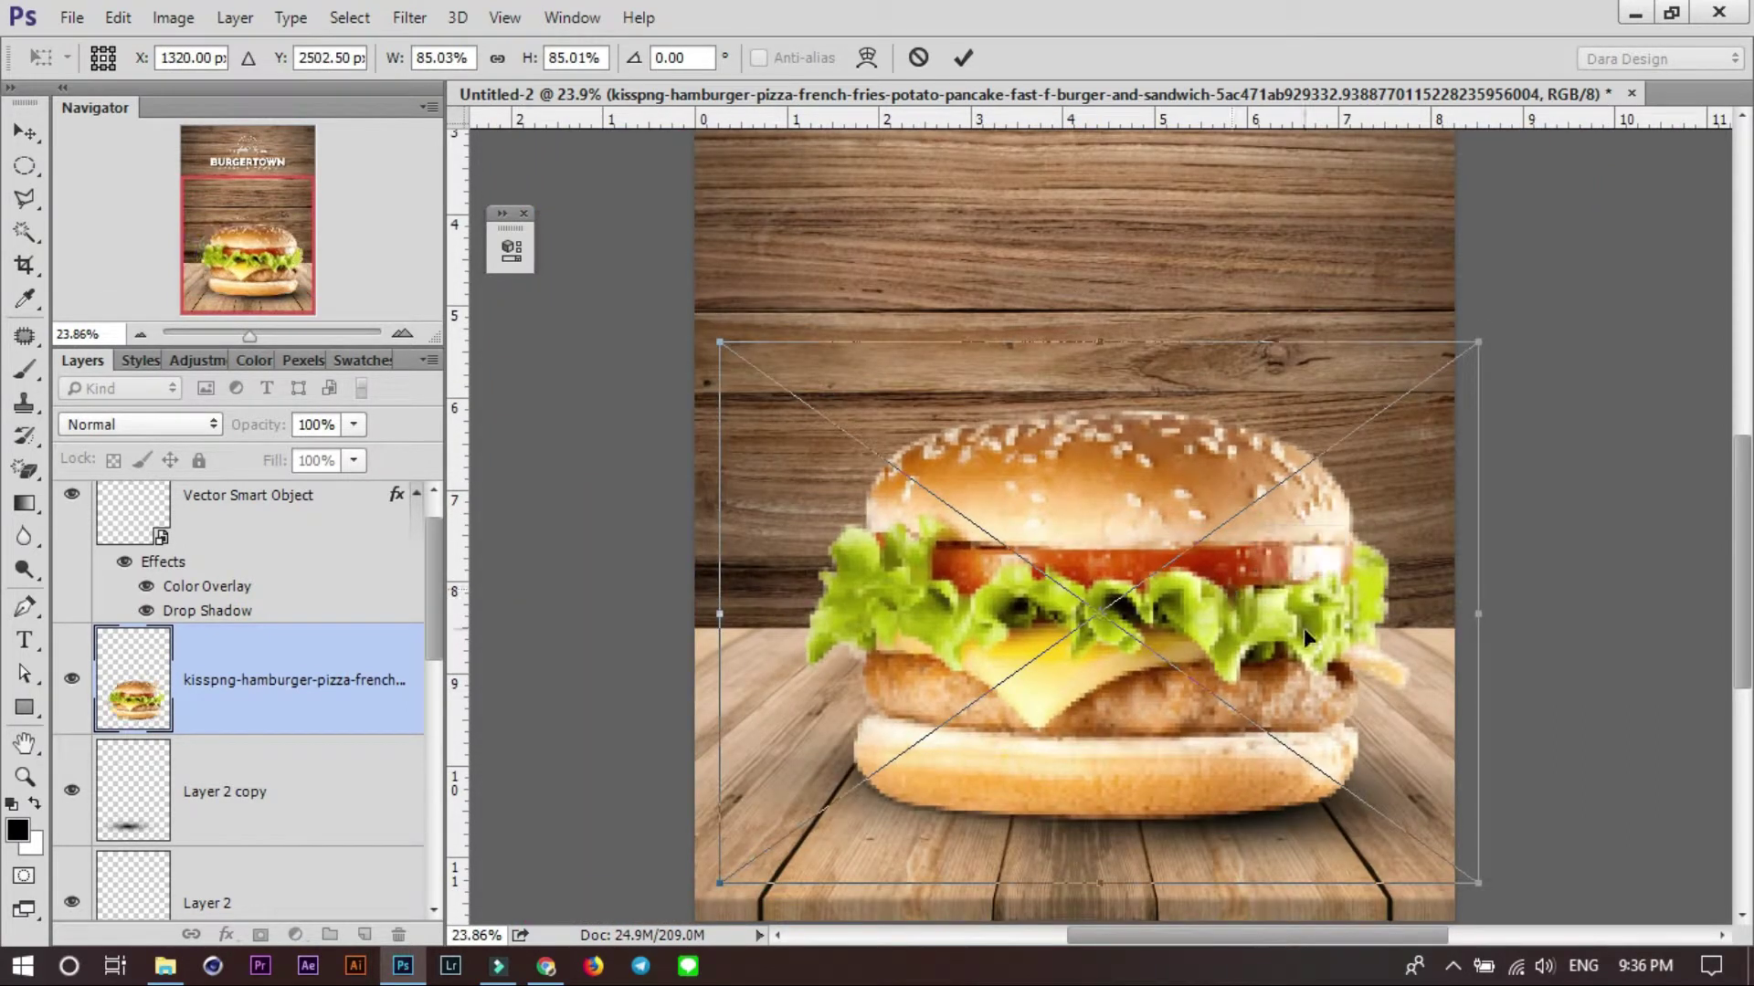
key(Return)
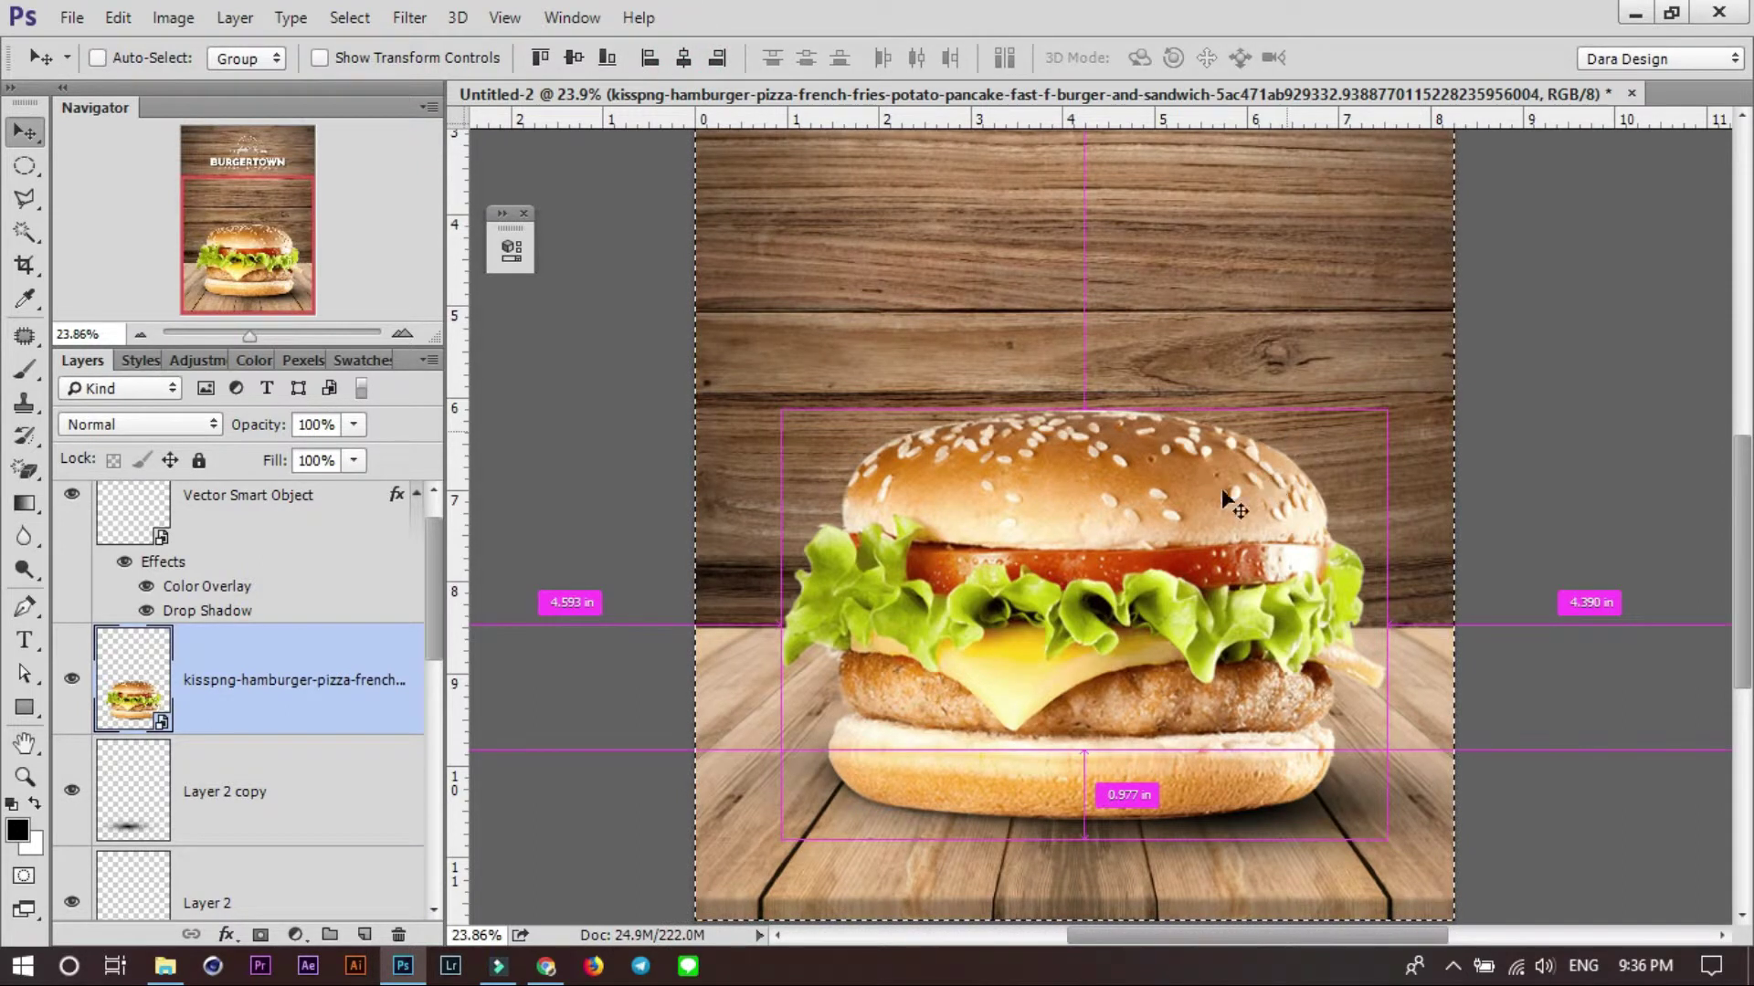
click(227, 809)
scroll(286, 822, down, 5)
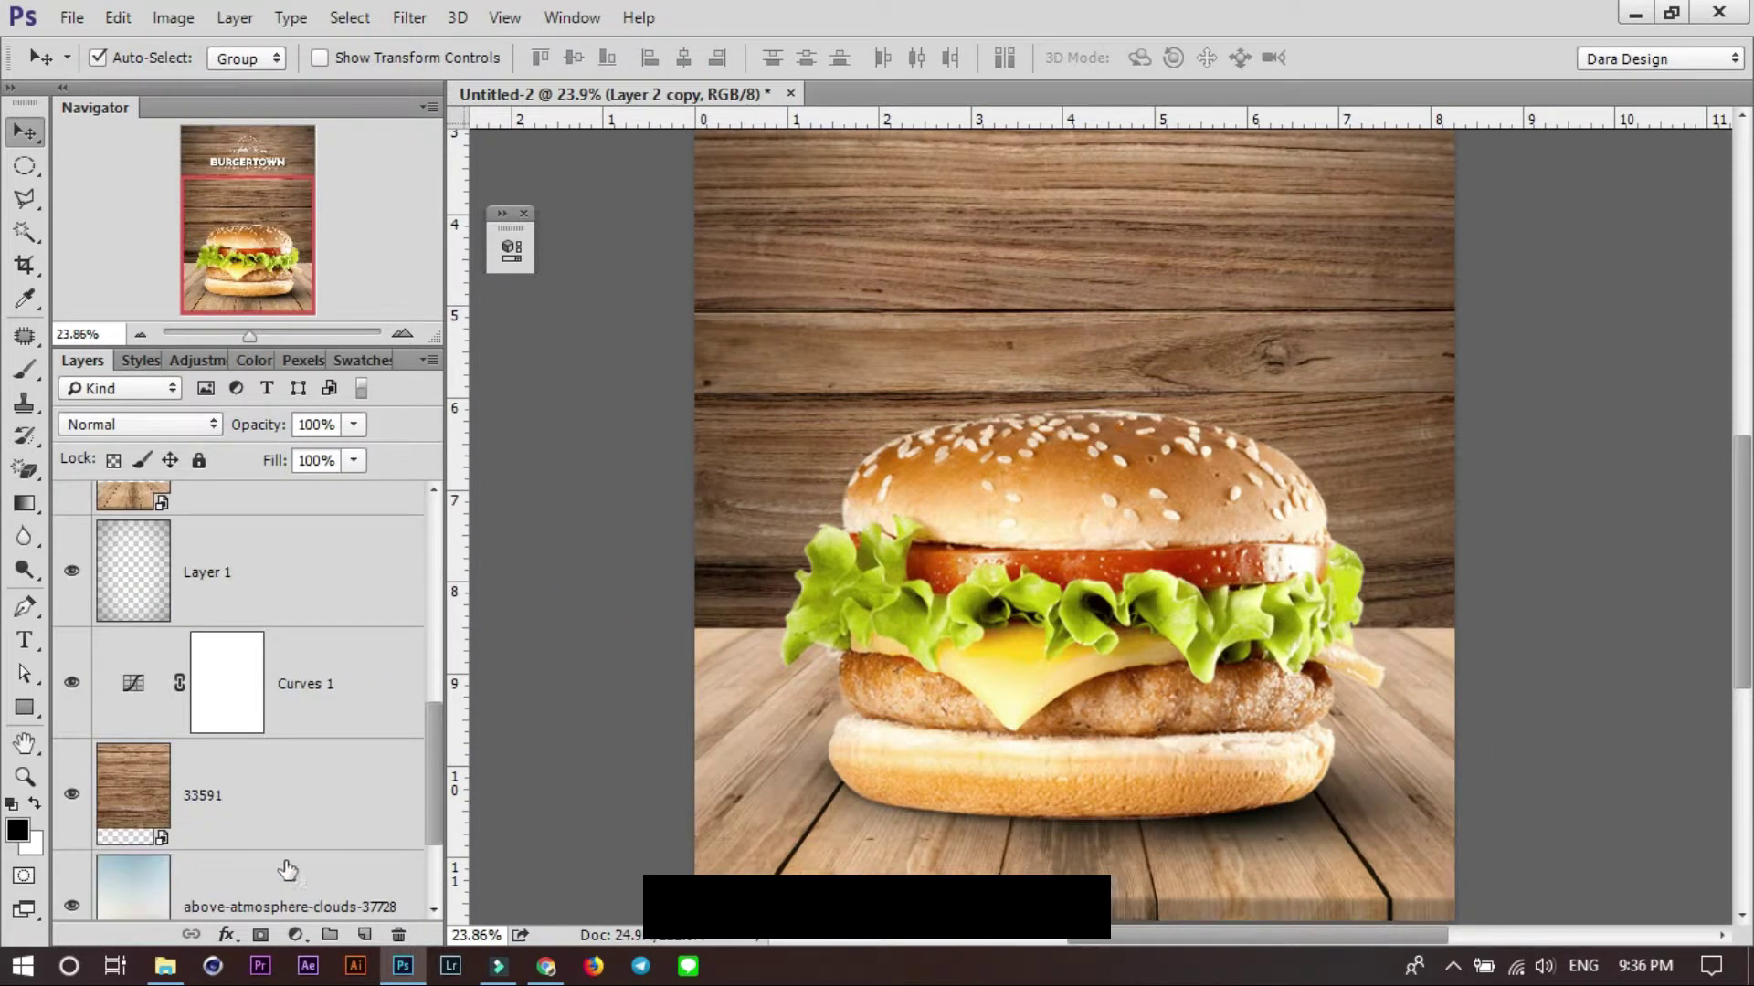
scroll(263, 748, up, 3)
scroll(263, 749, up, 2)
scroll(263, 749, down, 2)
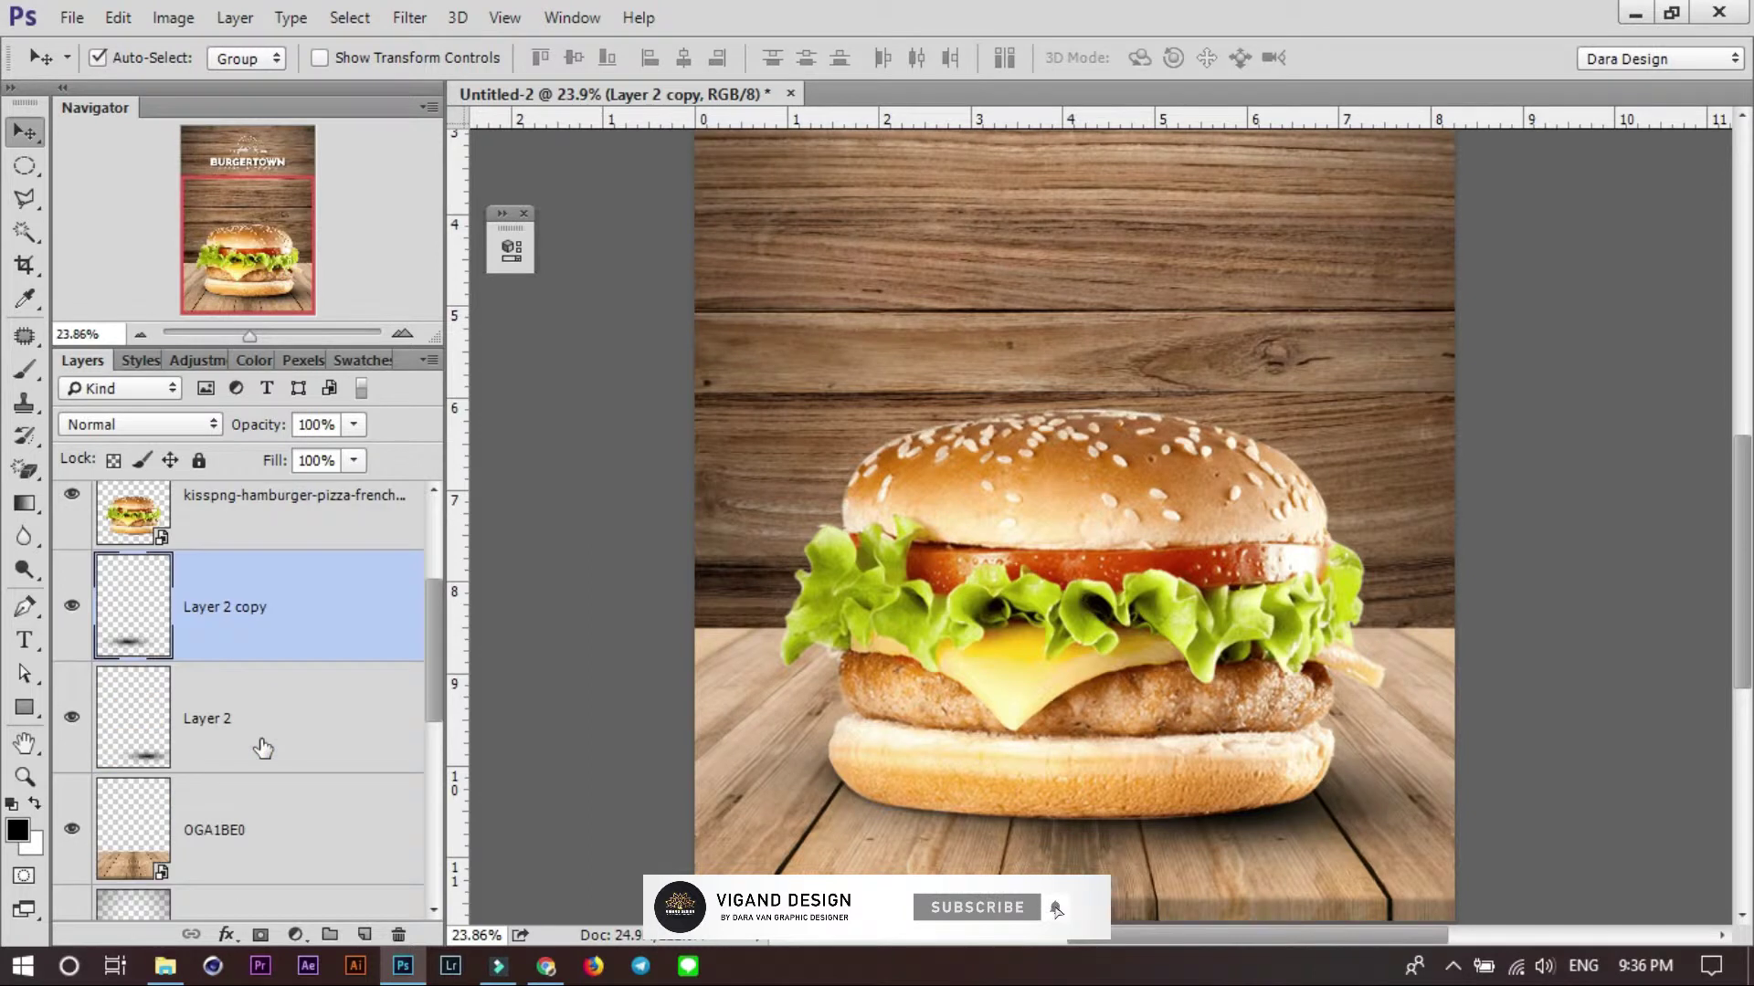
key(ctrl+a)
click(683, 57)
key(ctrl+d)
Scale the Layer 2 copy shadow to about 120% width and 123% height.
click(255, 716)
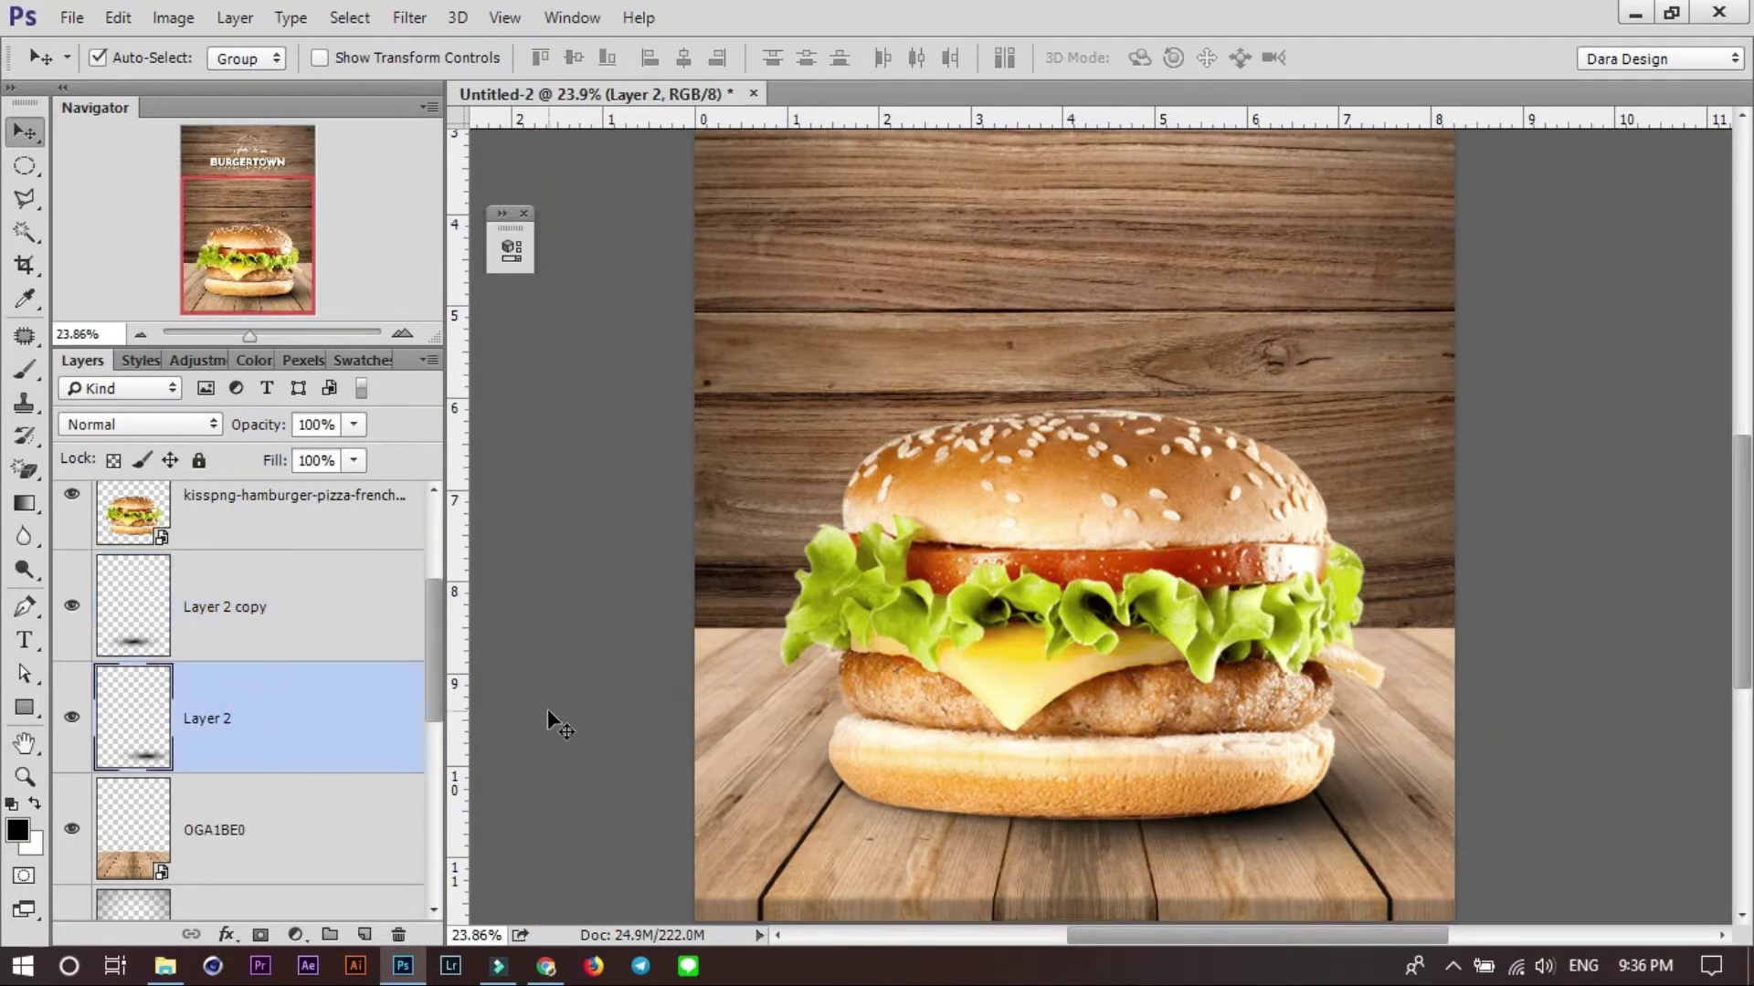
key(alt+bracketleft)
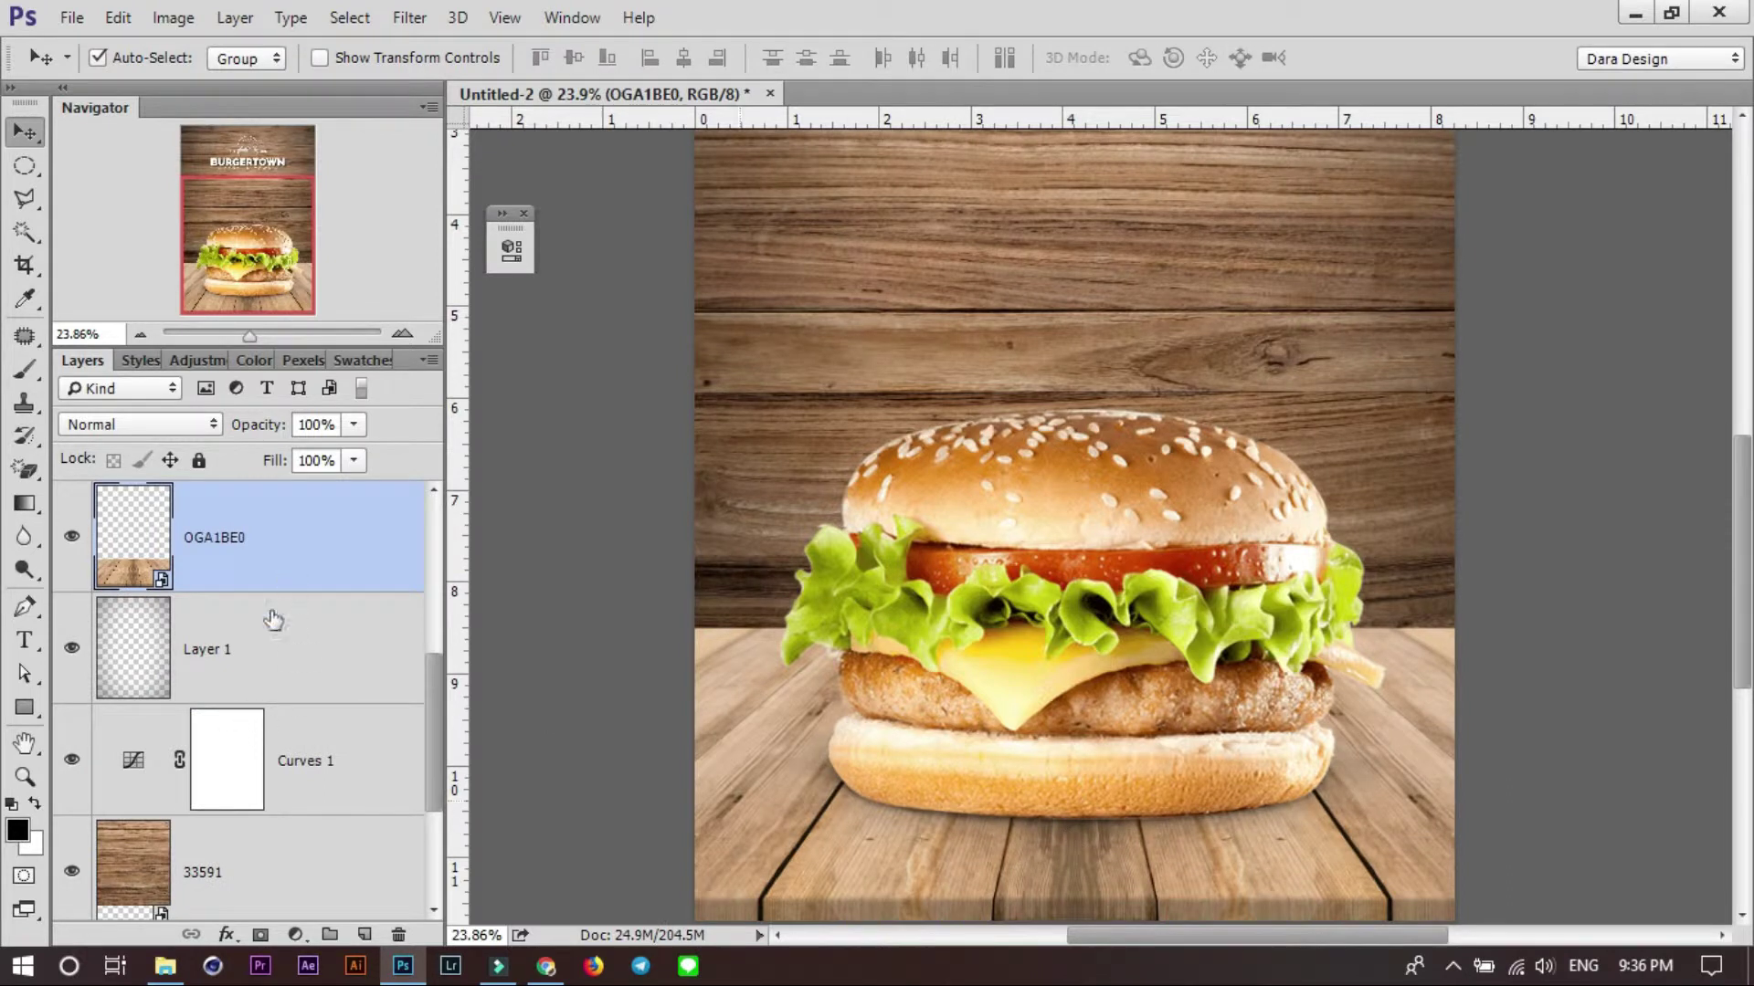
scroll(302, 680, up, 2)
scroll(295, 674, up, 2)
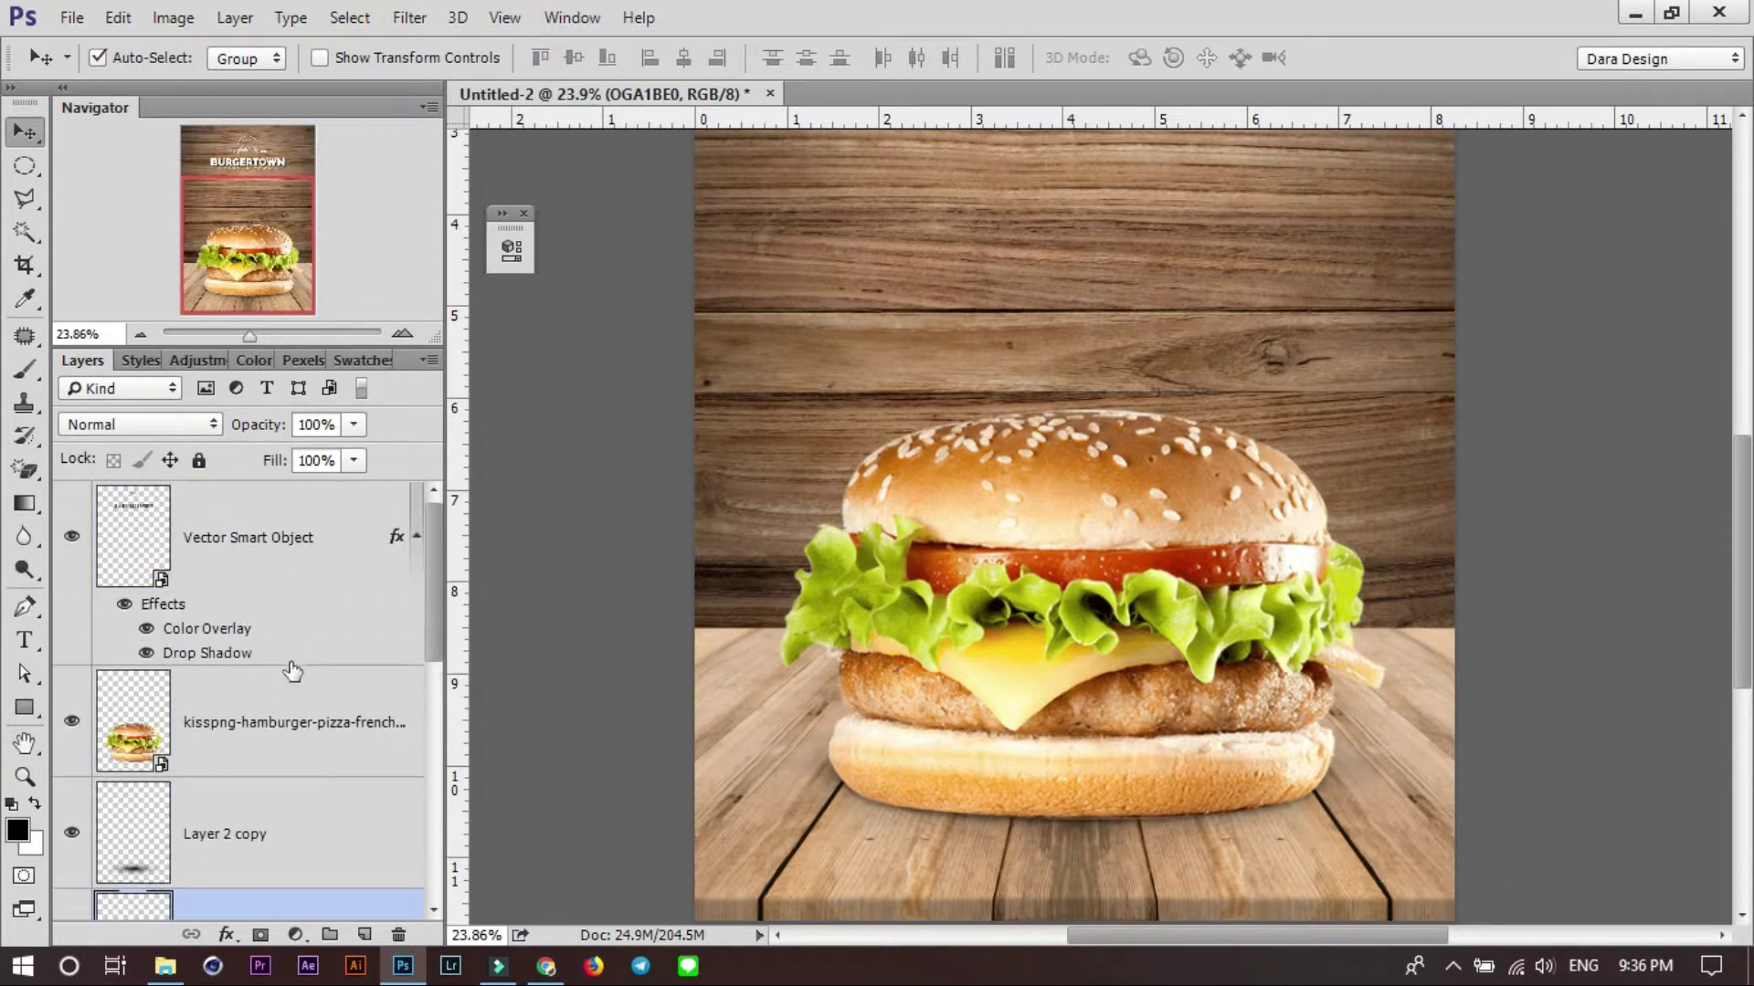
click(267, 835)
key(ctrl+t)
drag(1516, 774, 1600, 774)
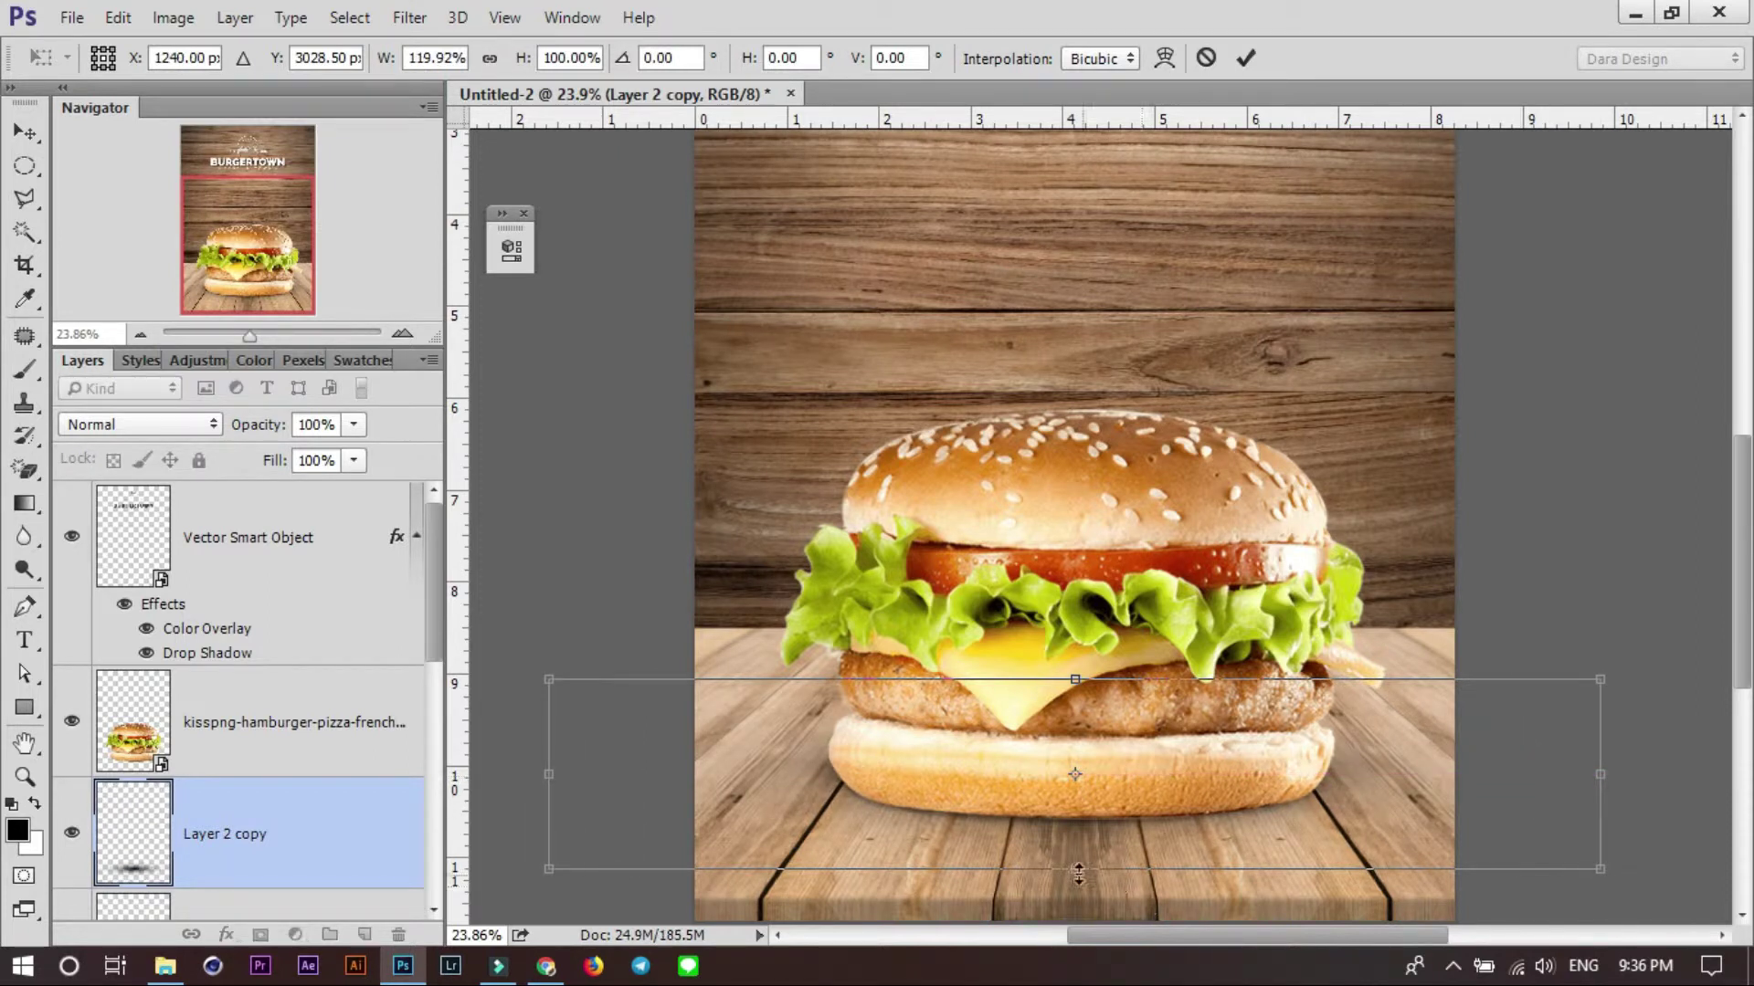
drag(1074, 869, 1059, 888)
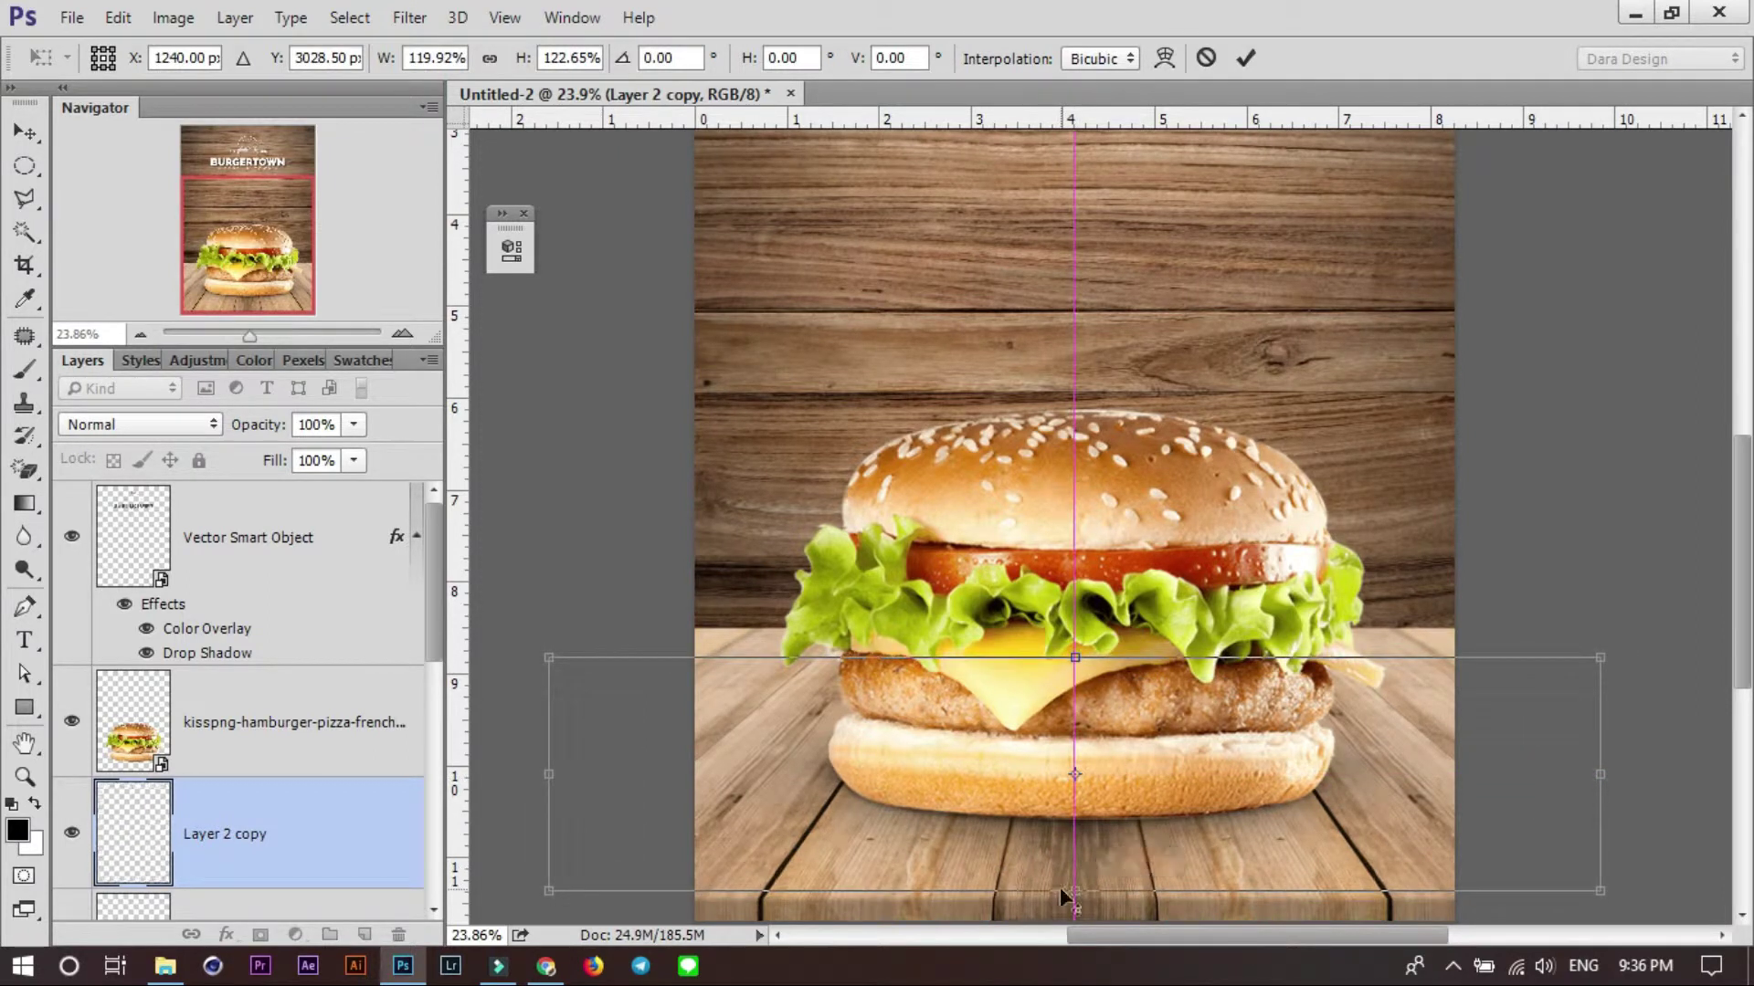
key(Return)
key(ctrl+0)
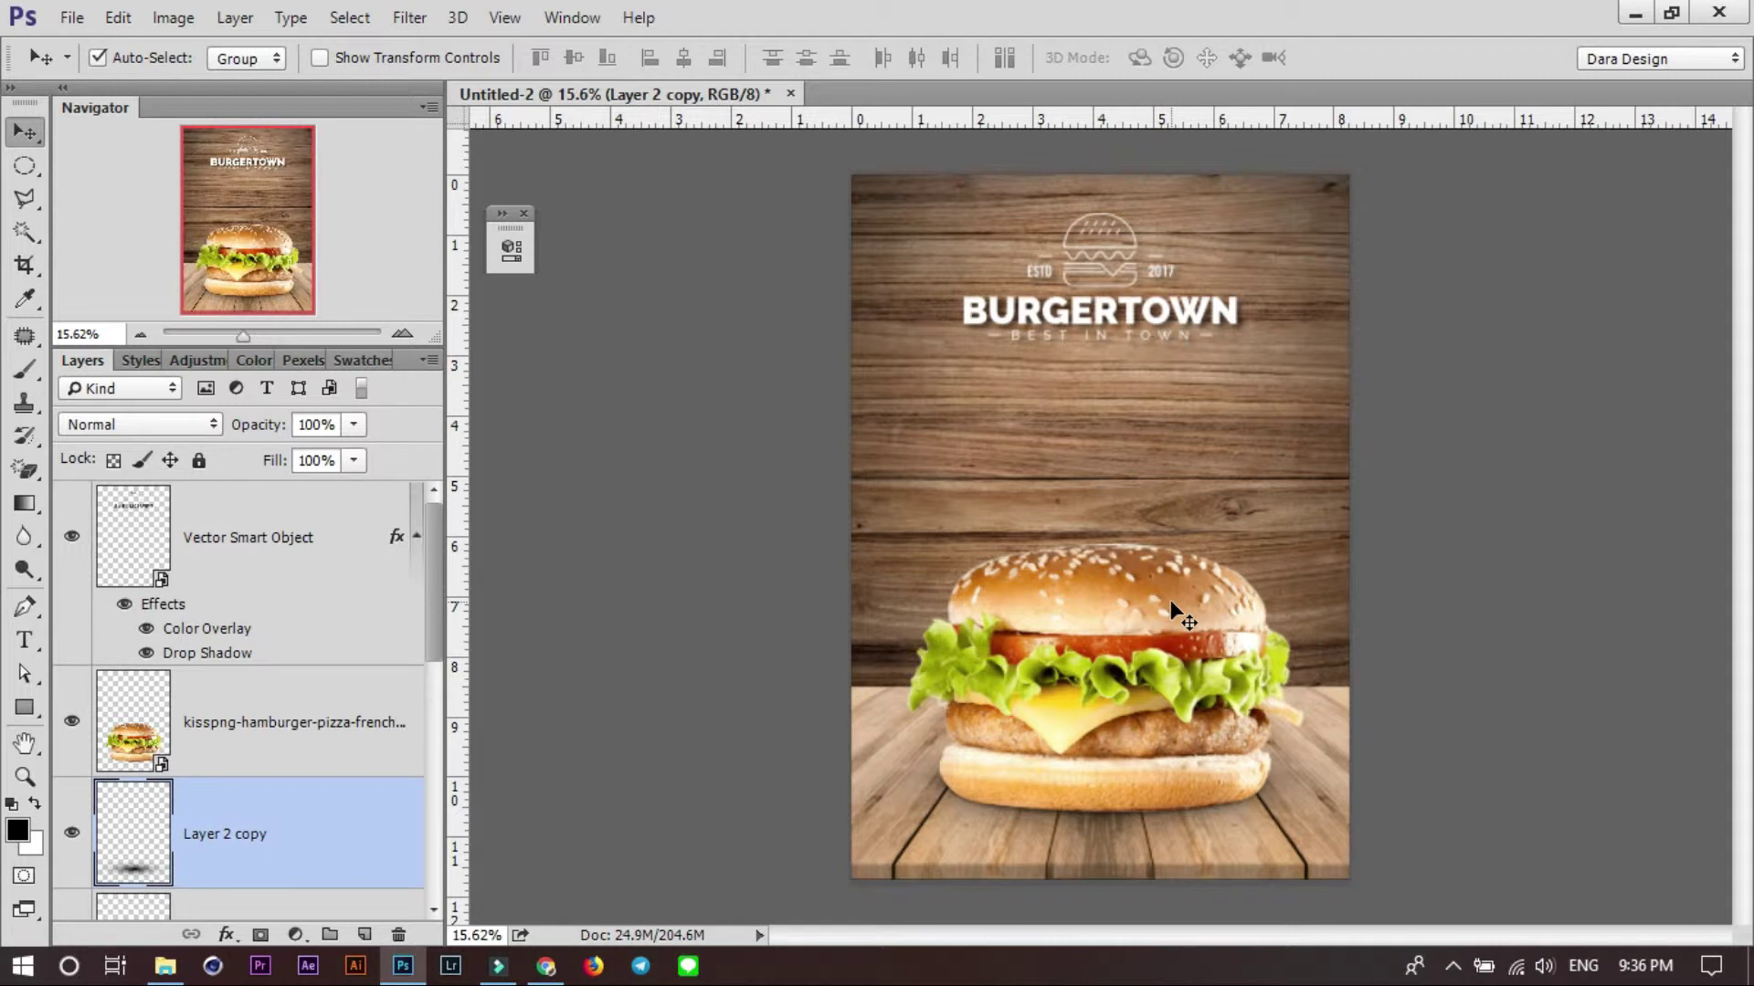
Start a text line above the burger with the size set to 72 pt.
key(y)
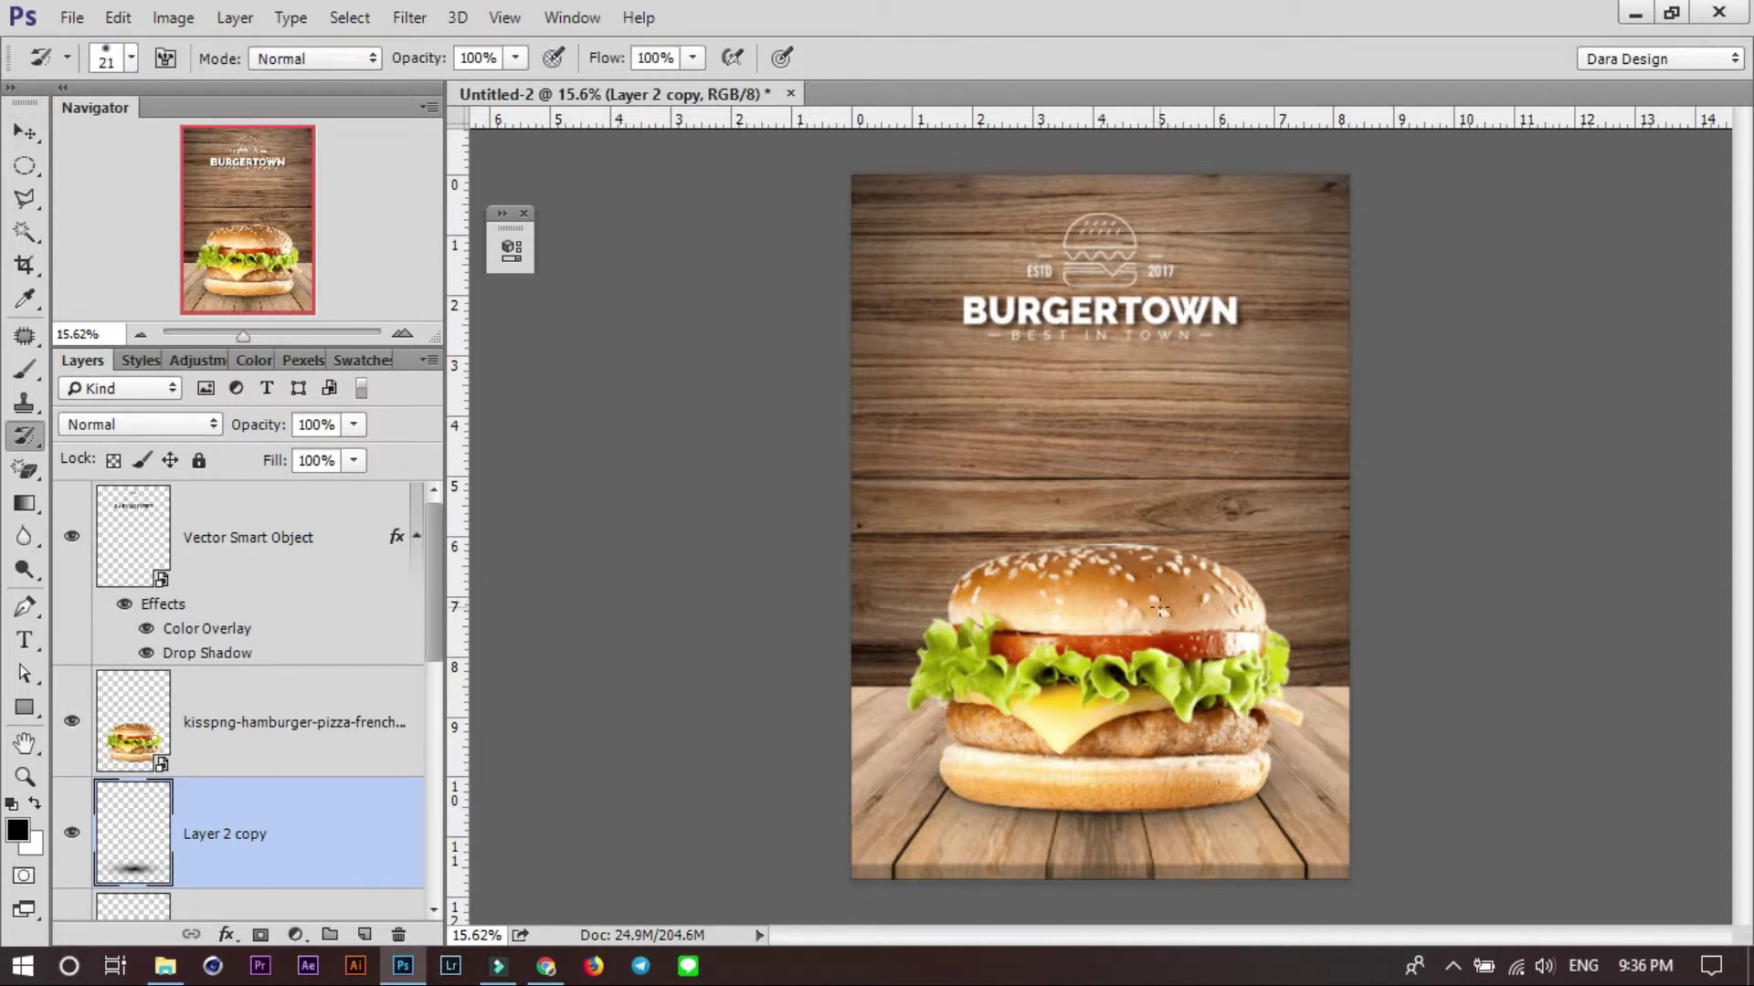
key(t)
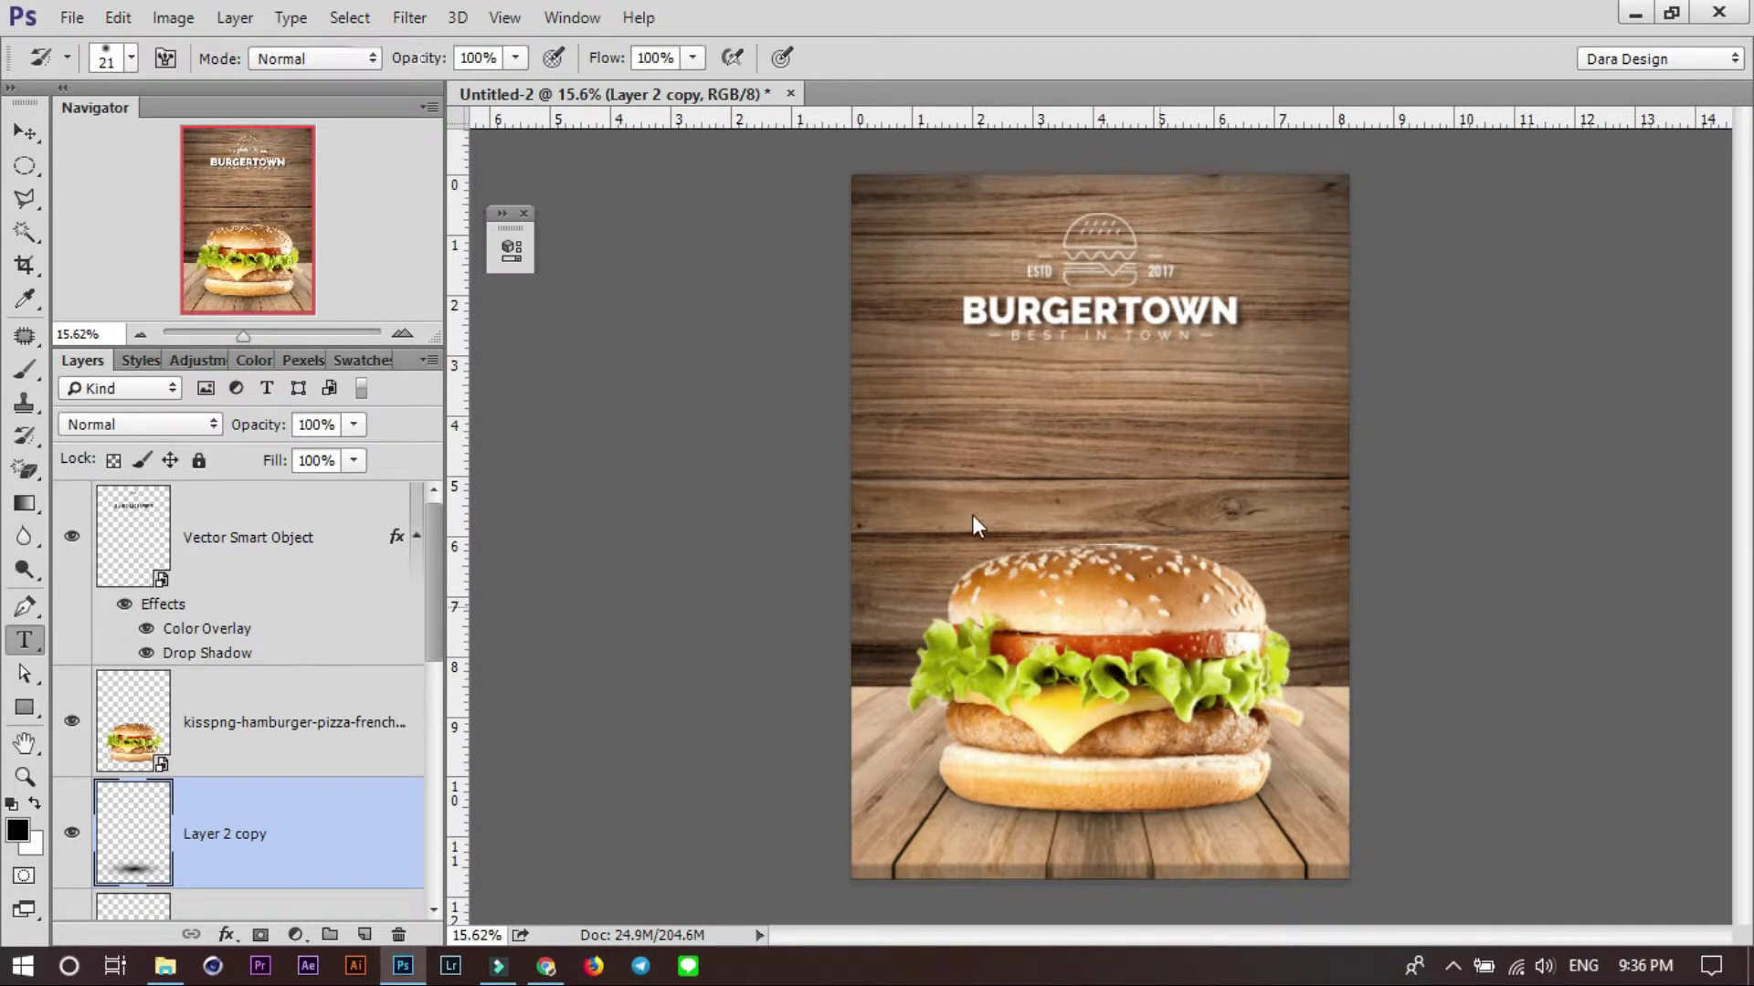
click(1000, 509)
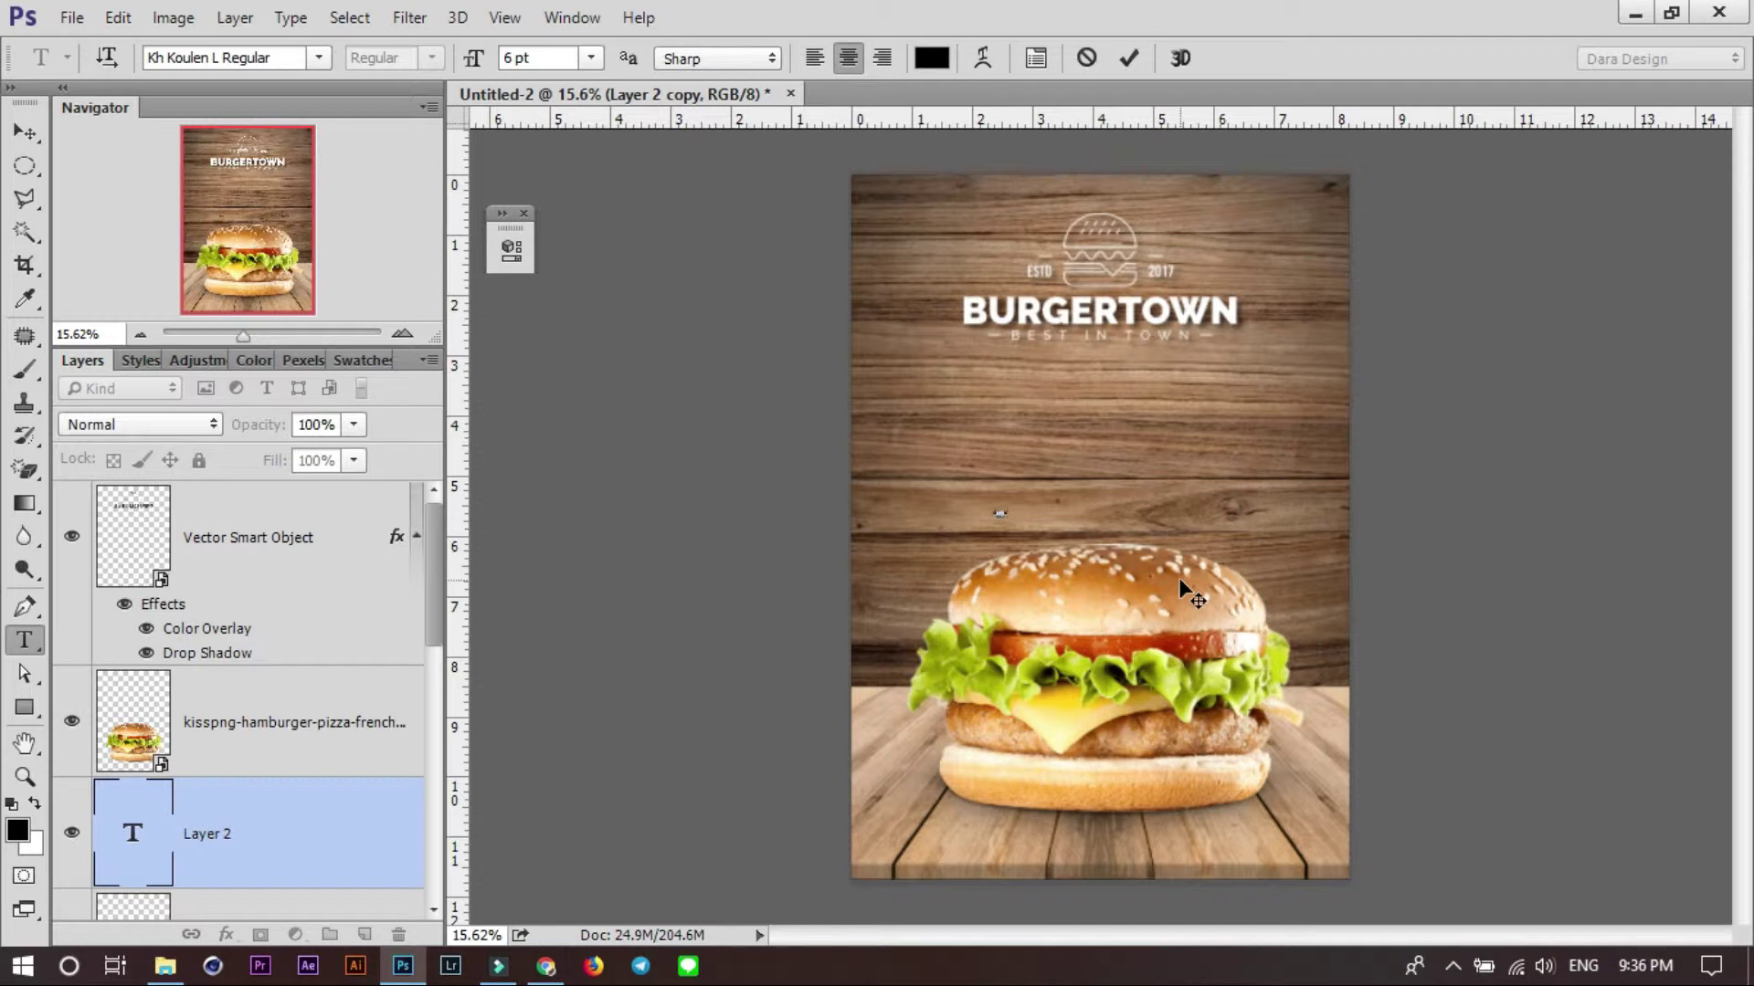
click(591, 57)
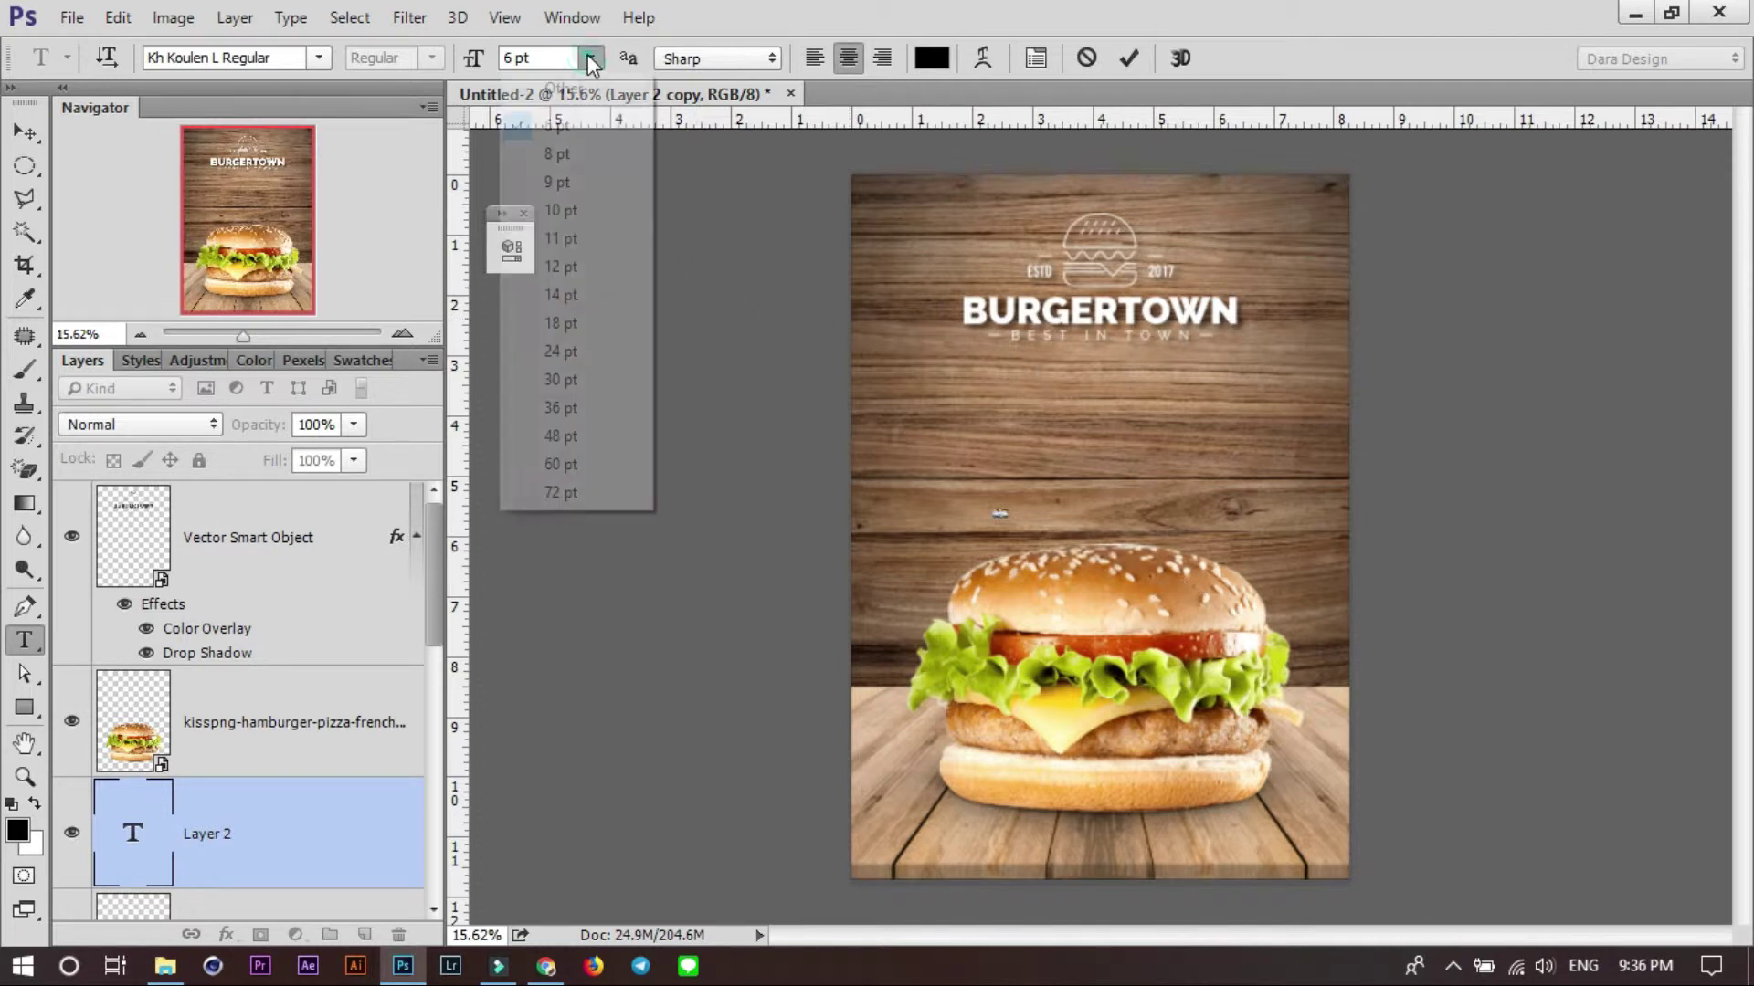
click(566, 495)
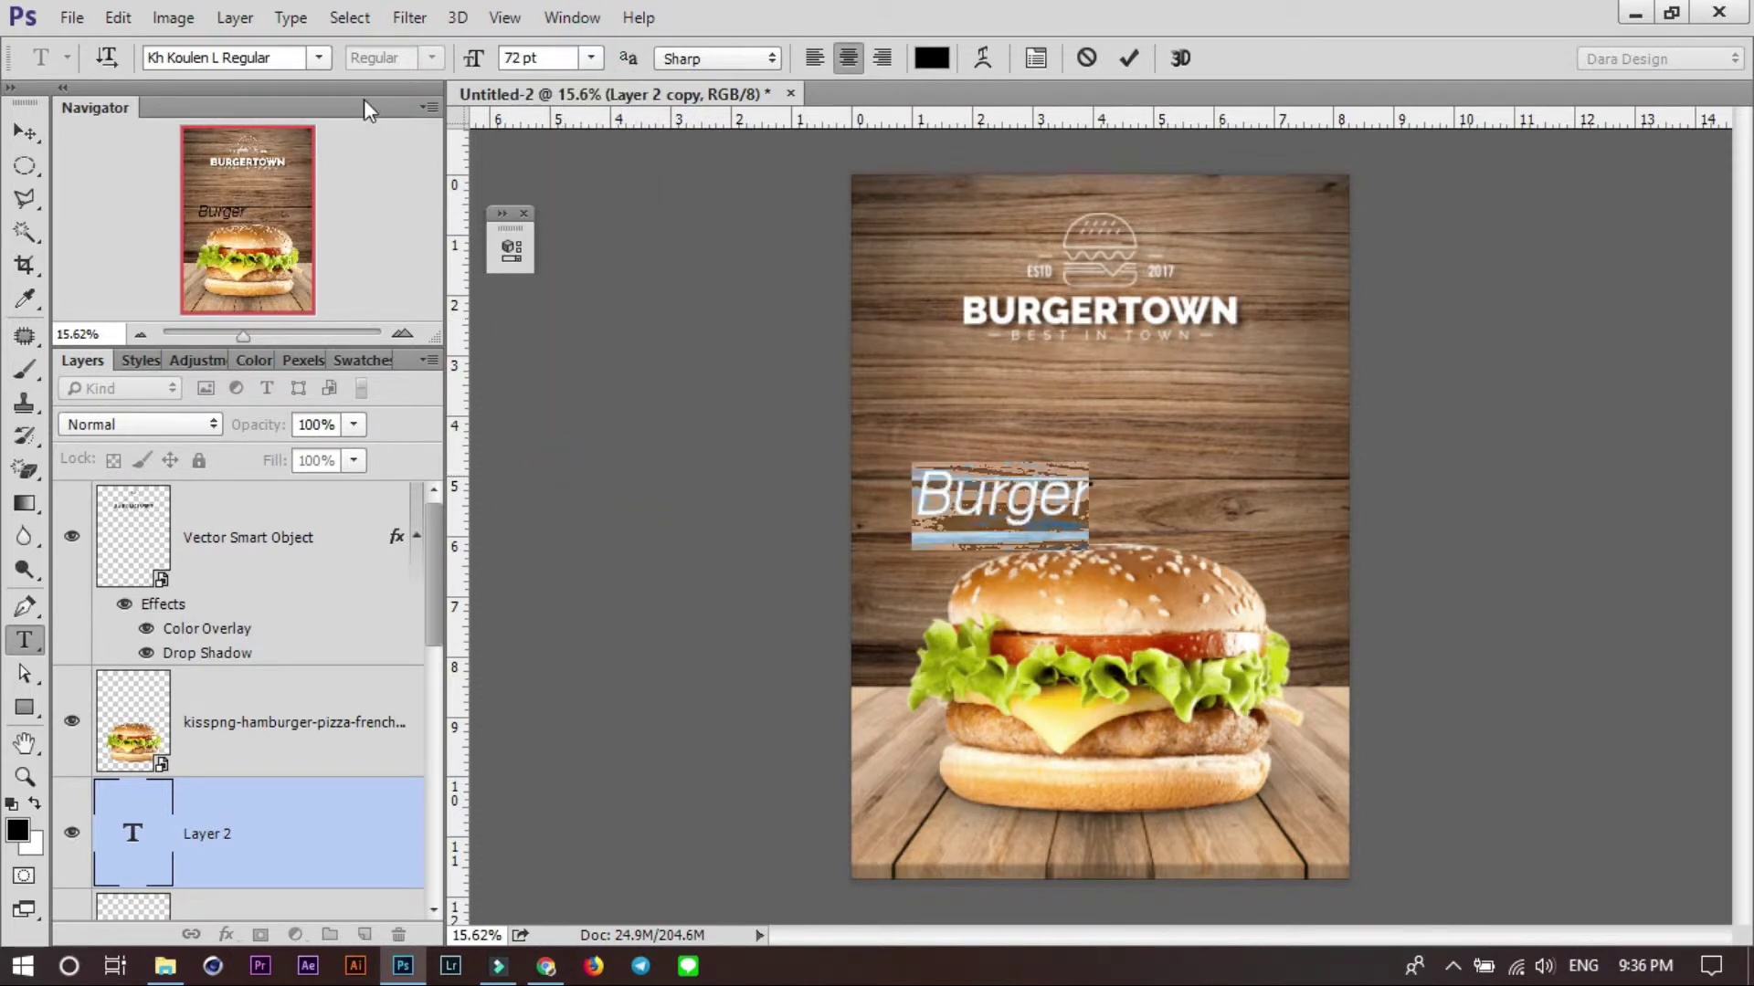
Set the headline font to Kh itseombel Jrung Regular and commit the text.
click(244, 57)
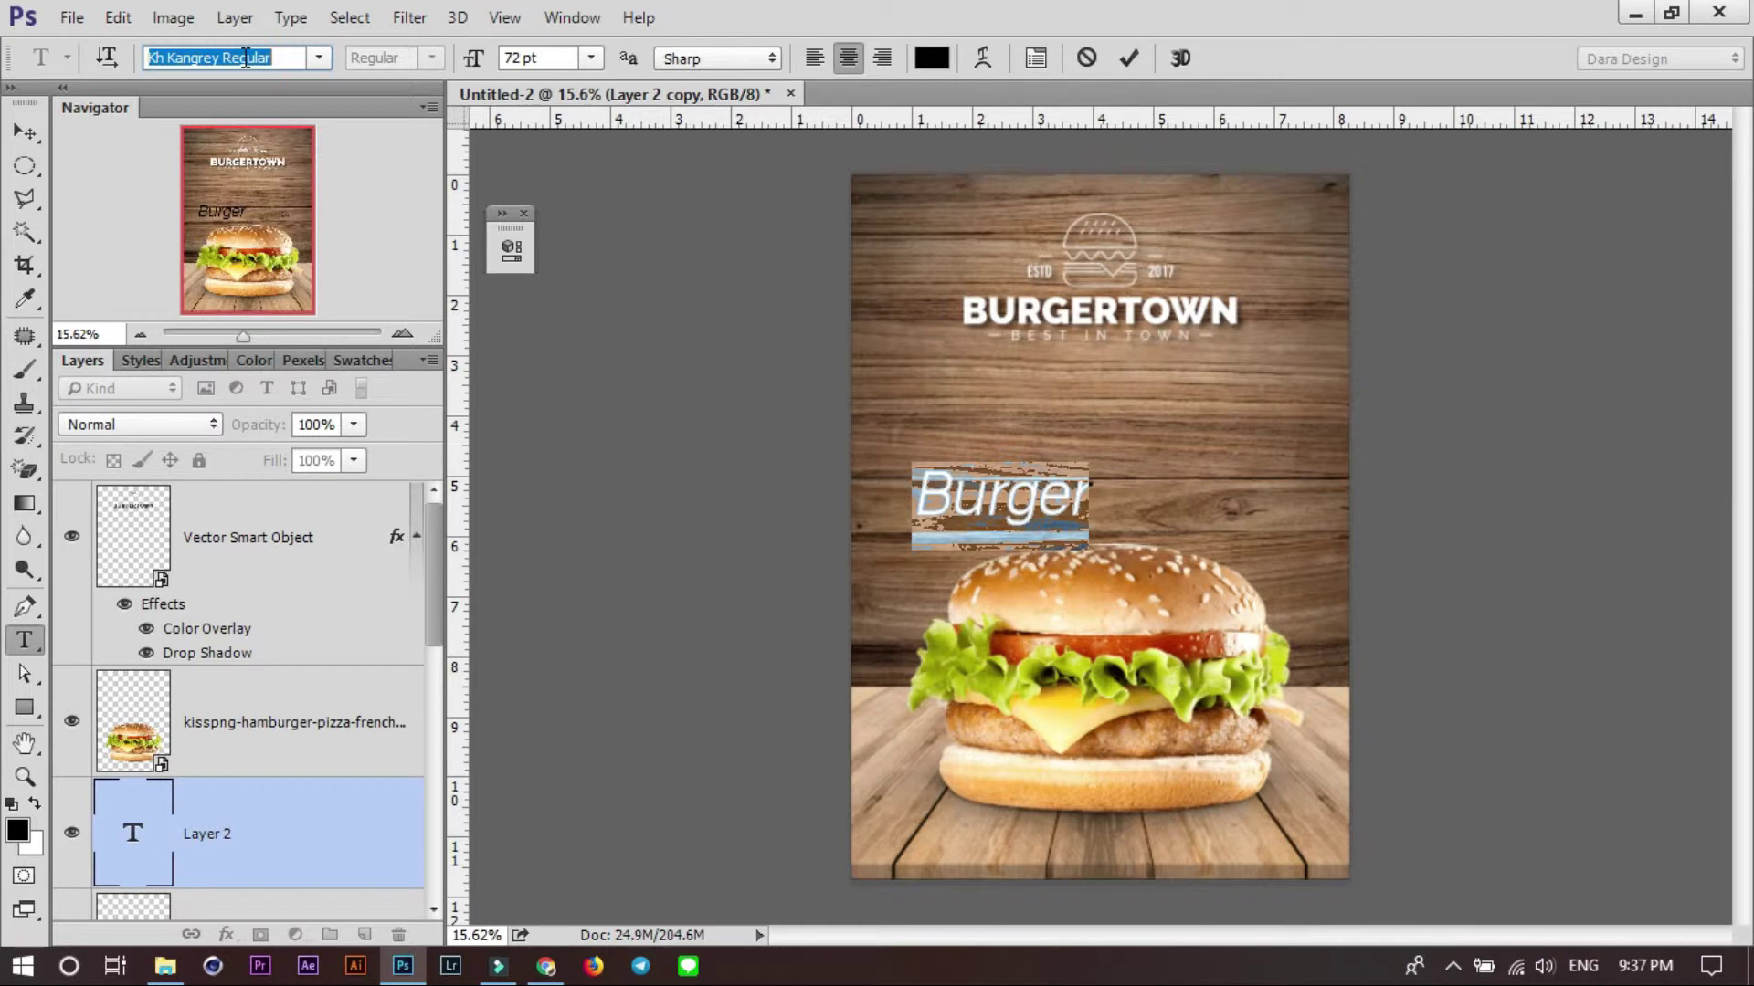
key(Up)
key(Up)
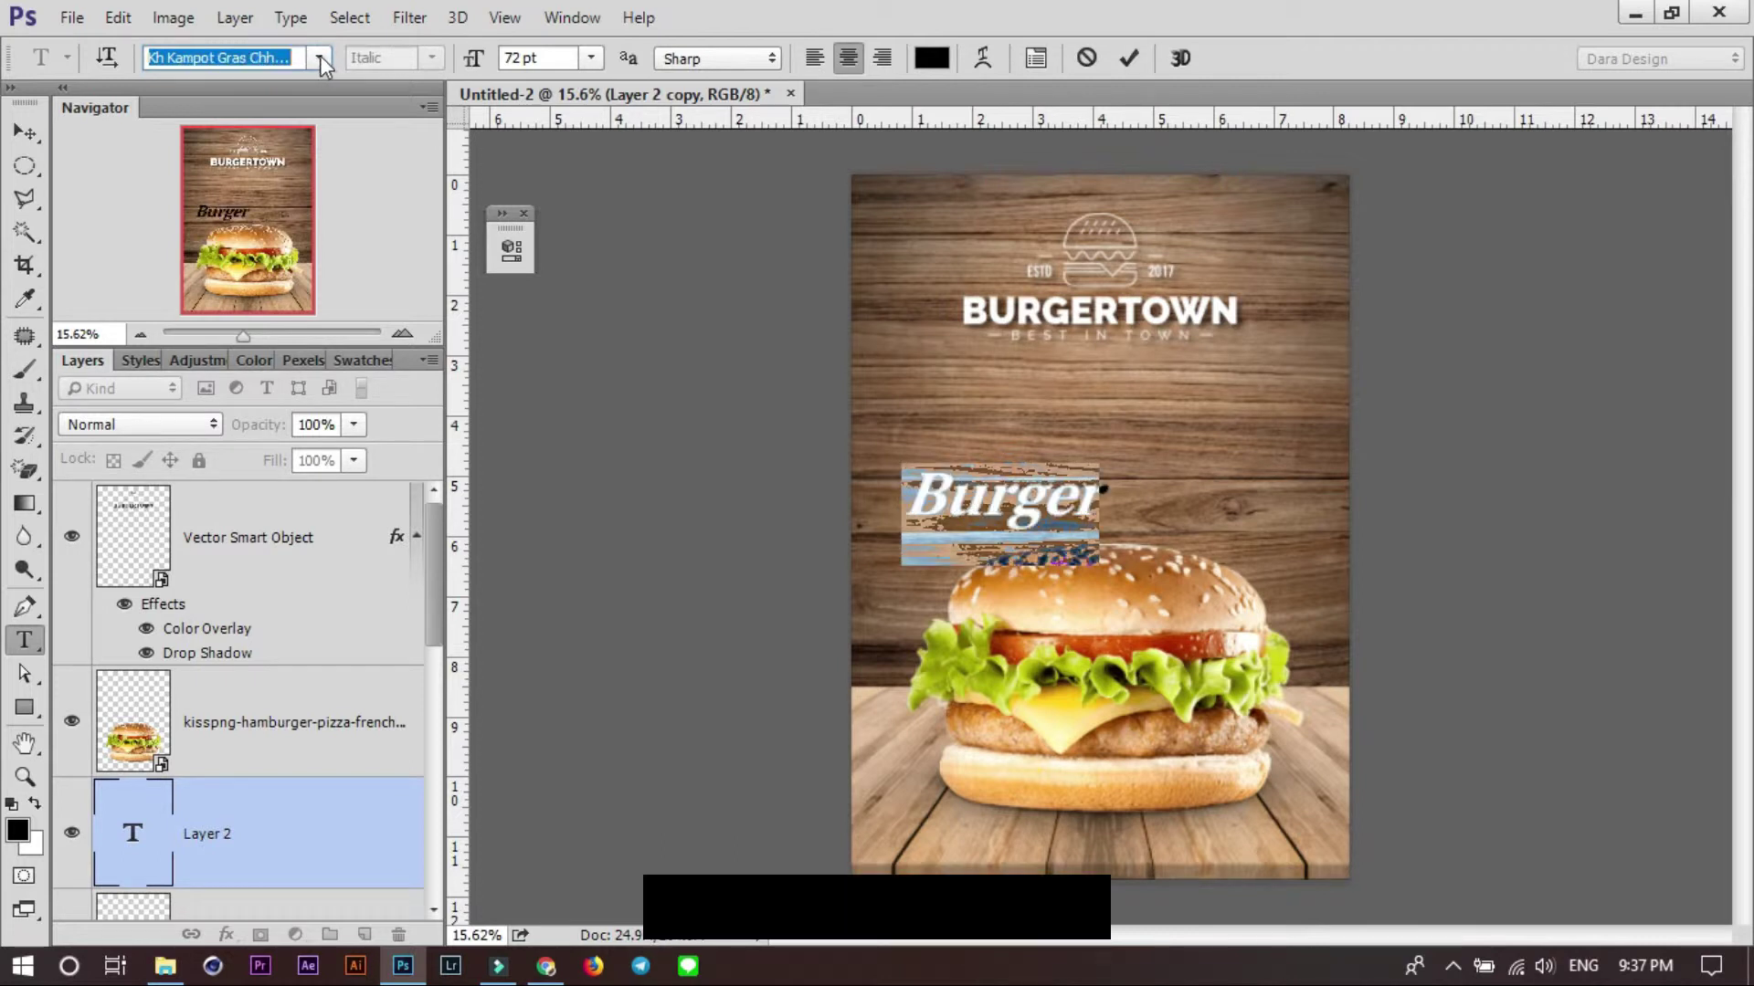
click(318, 58)
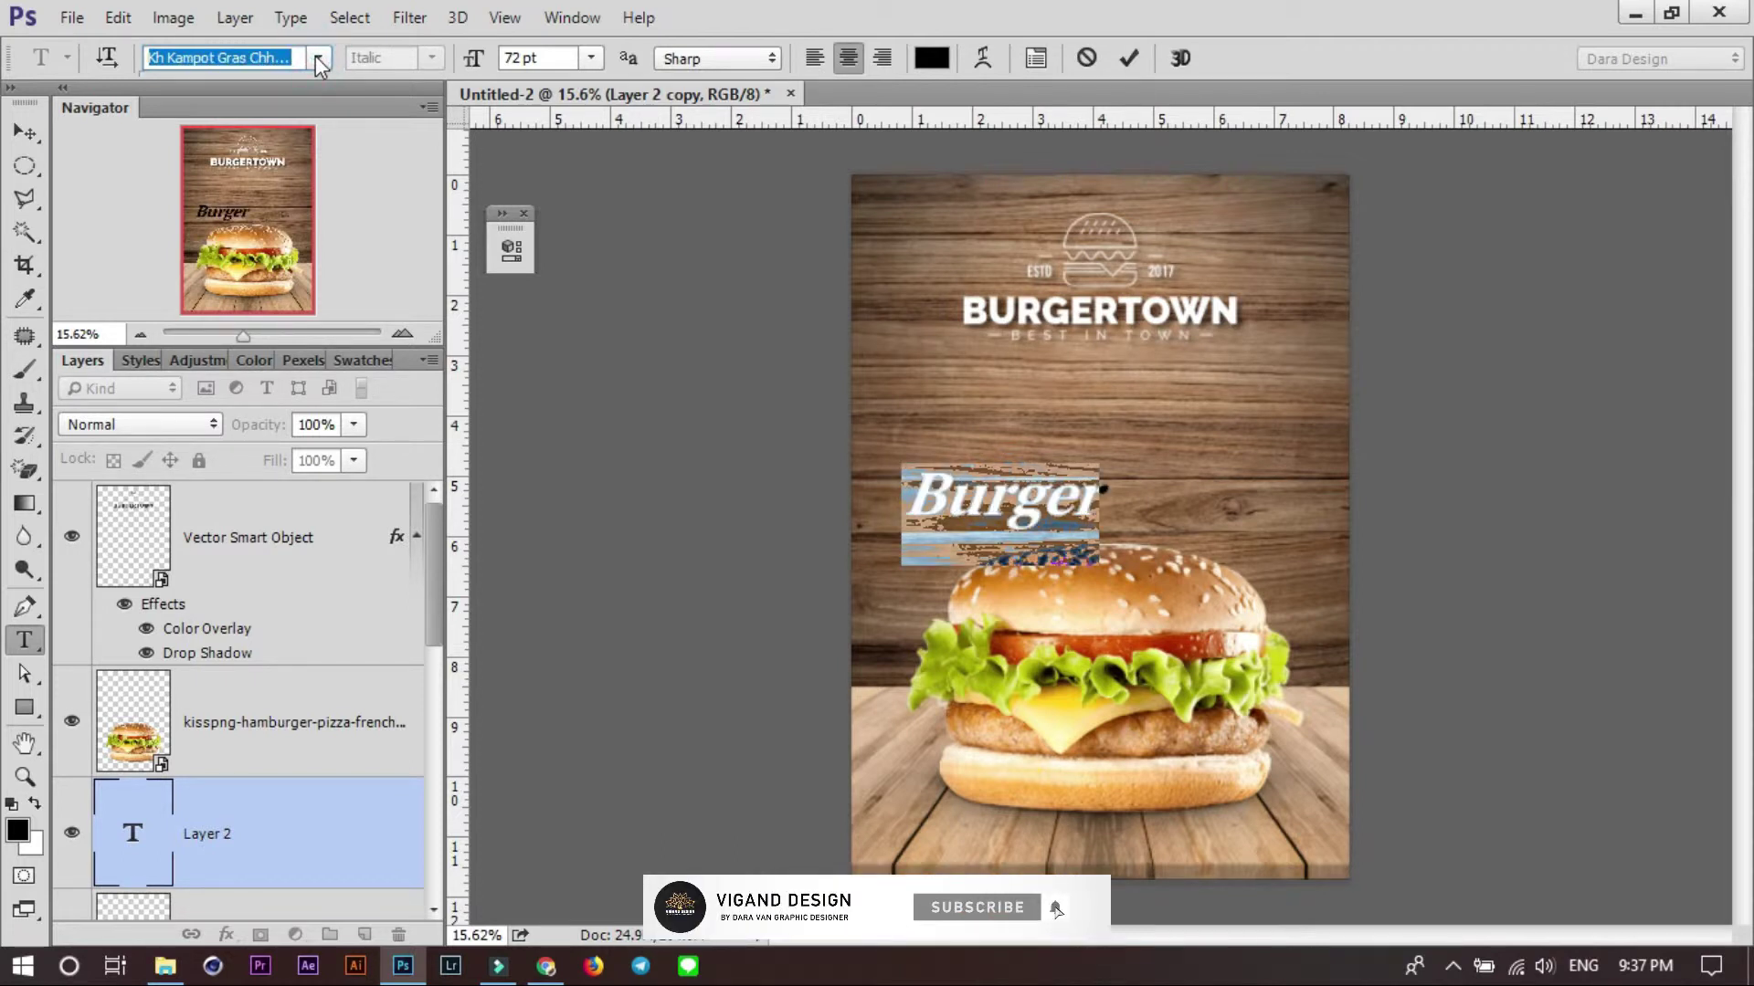
click(318, 60)
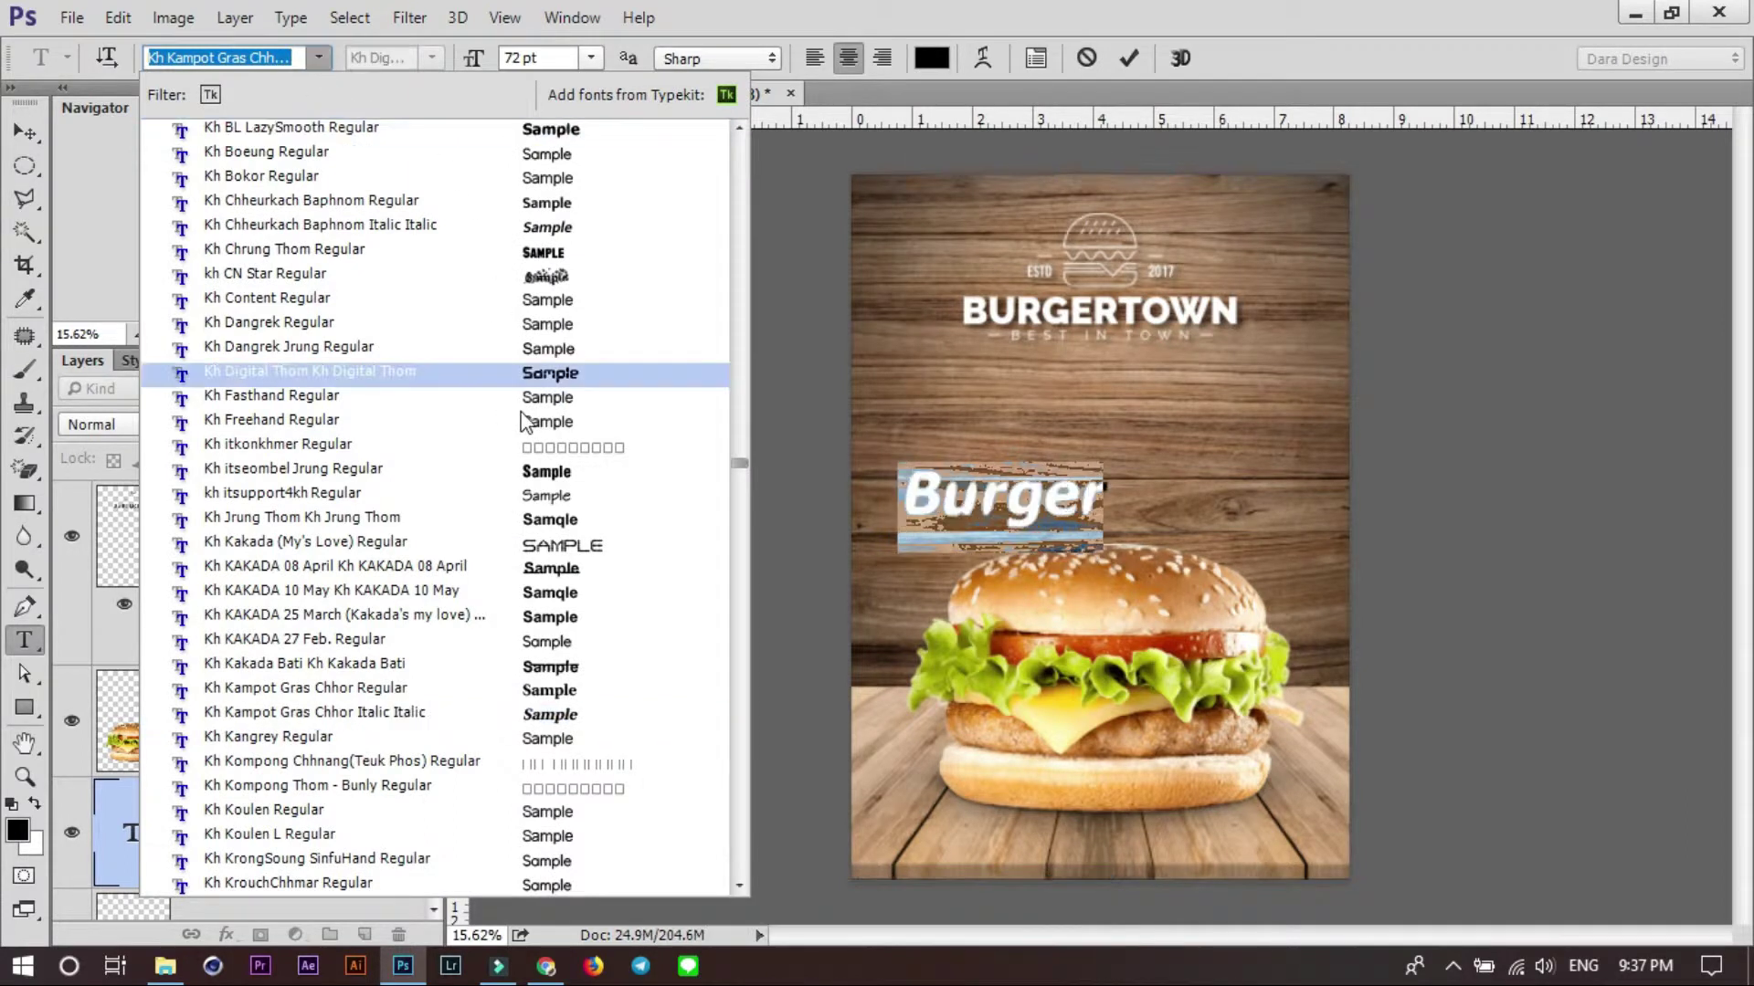
click(564, 474)
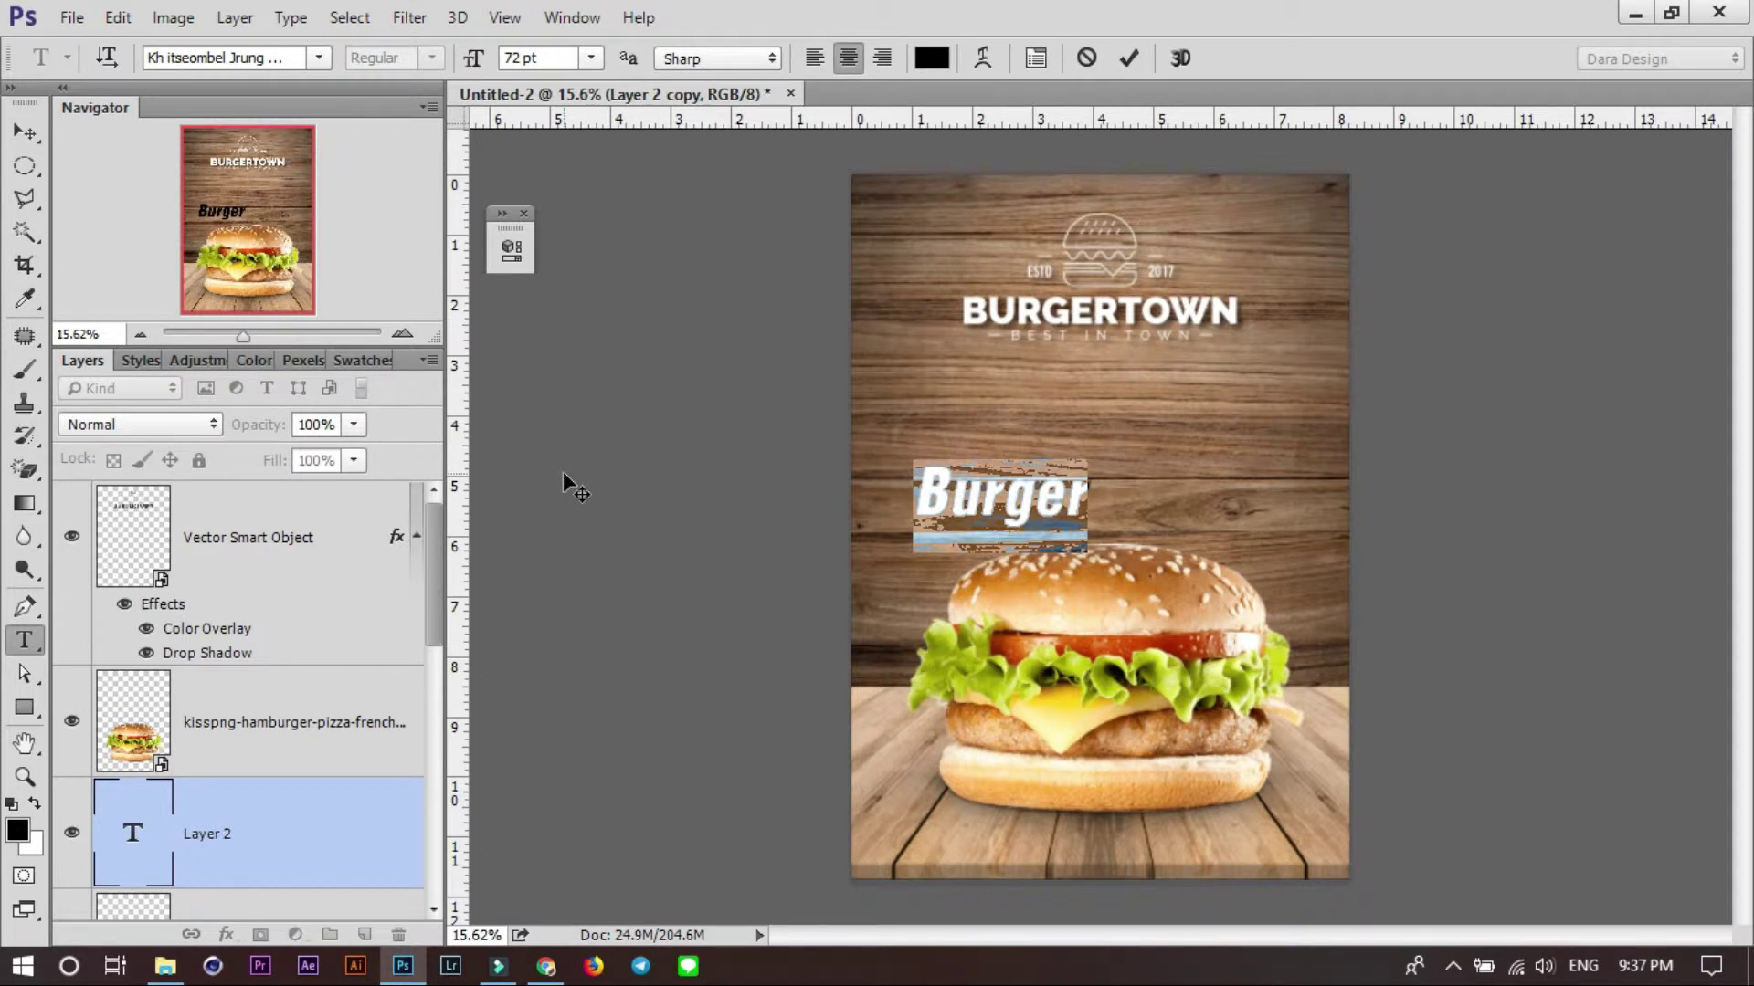
click(25, 132)
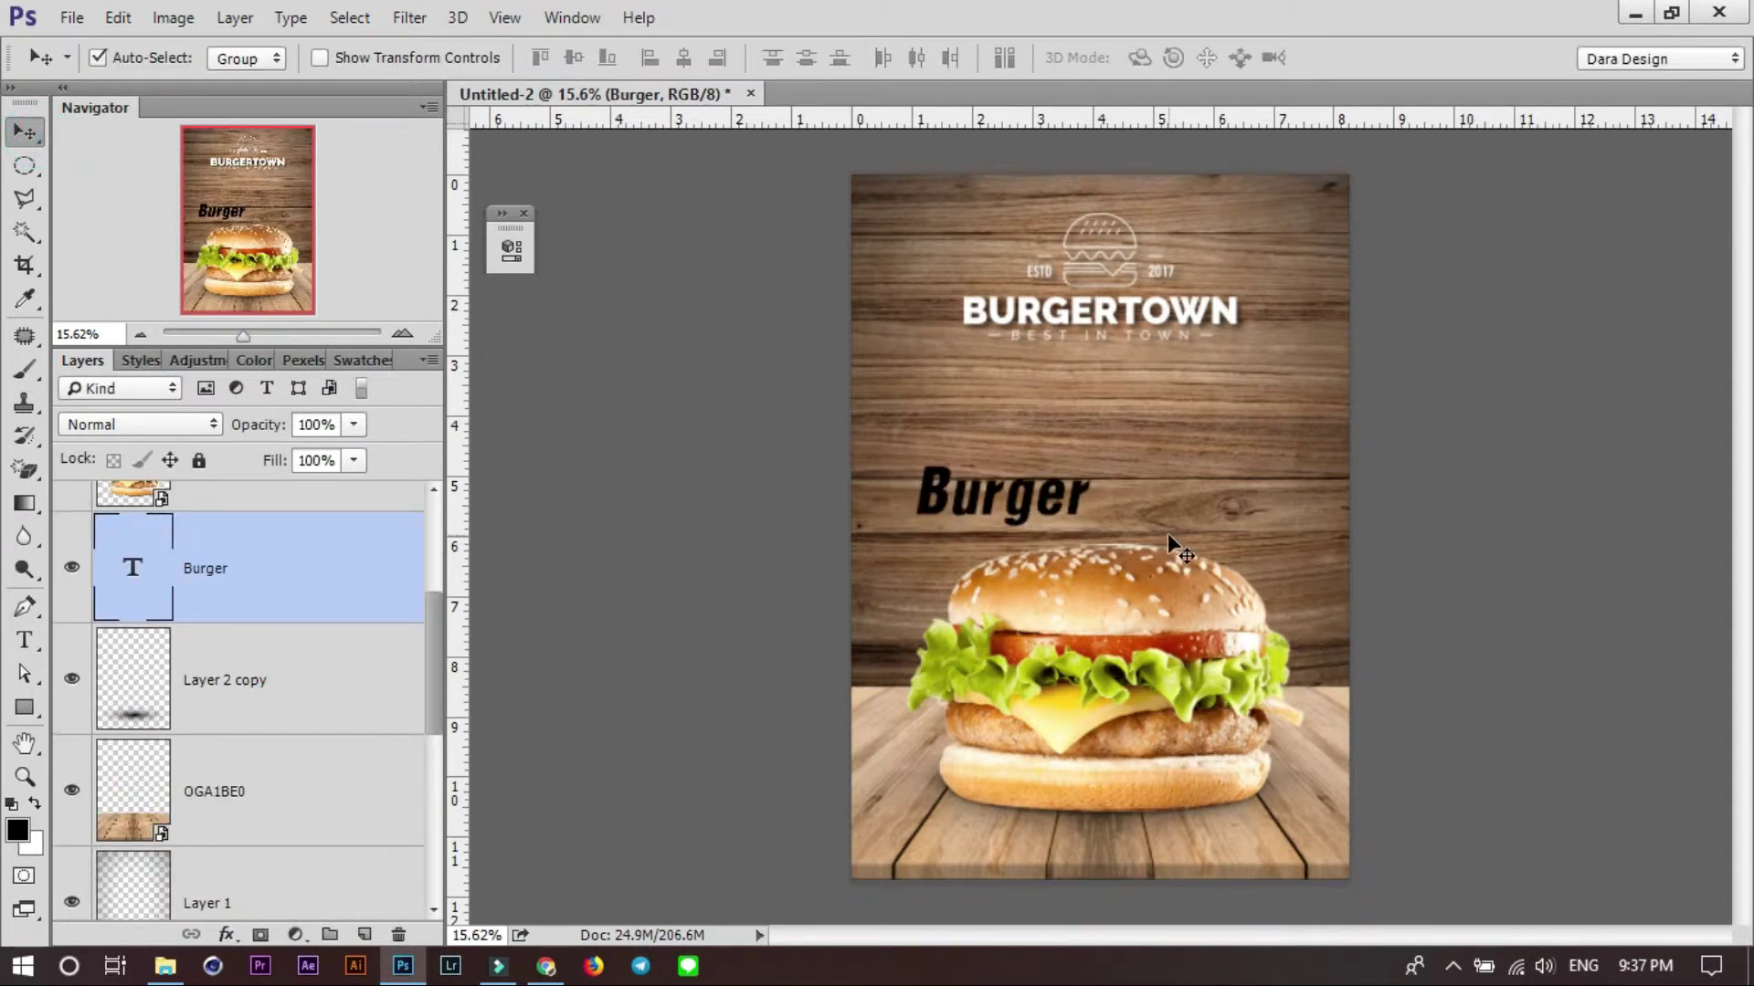
Enlarge the headline to about 177% and shift it up and right.
key(t)
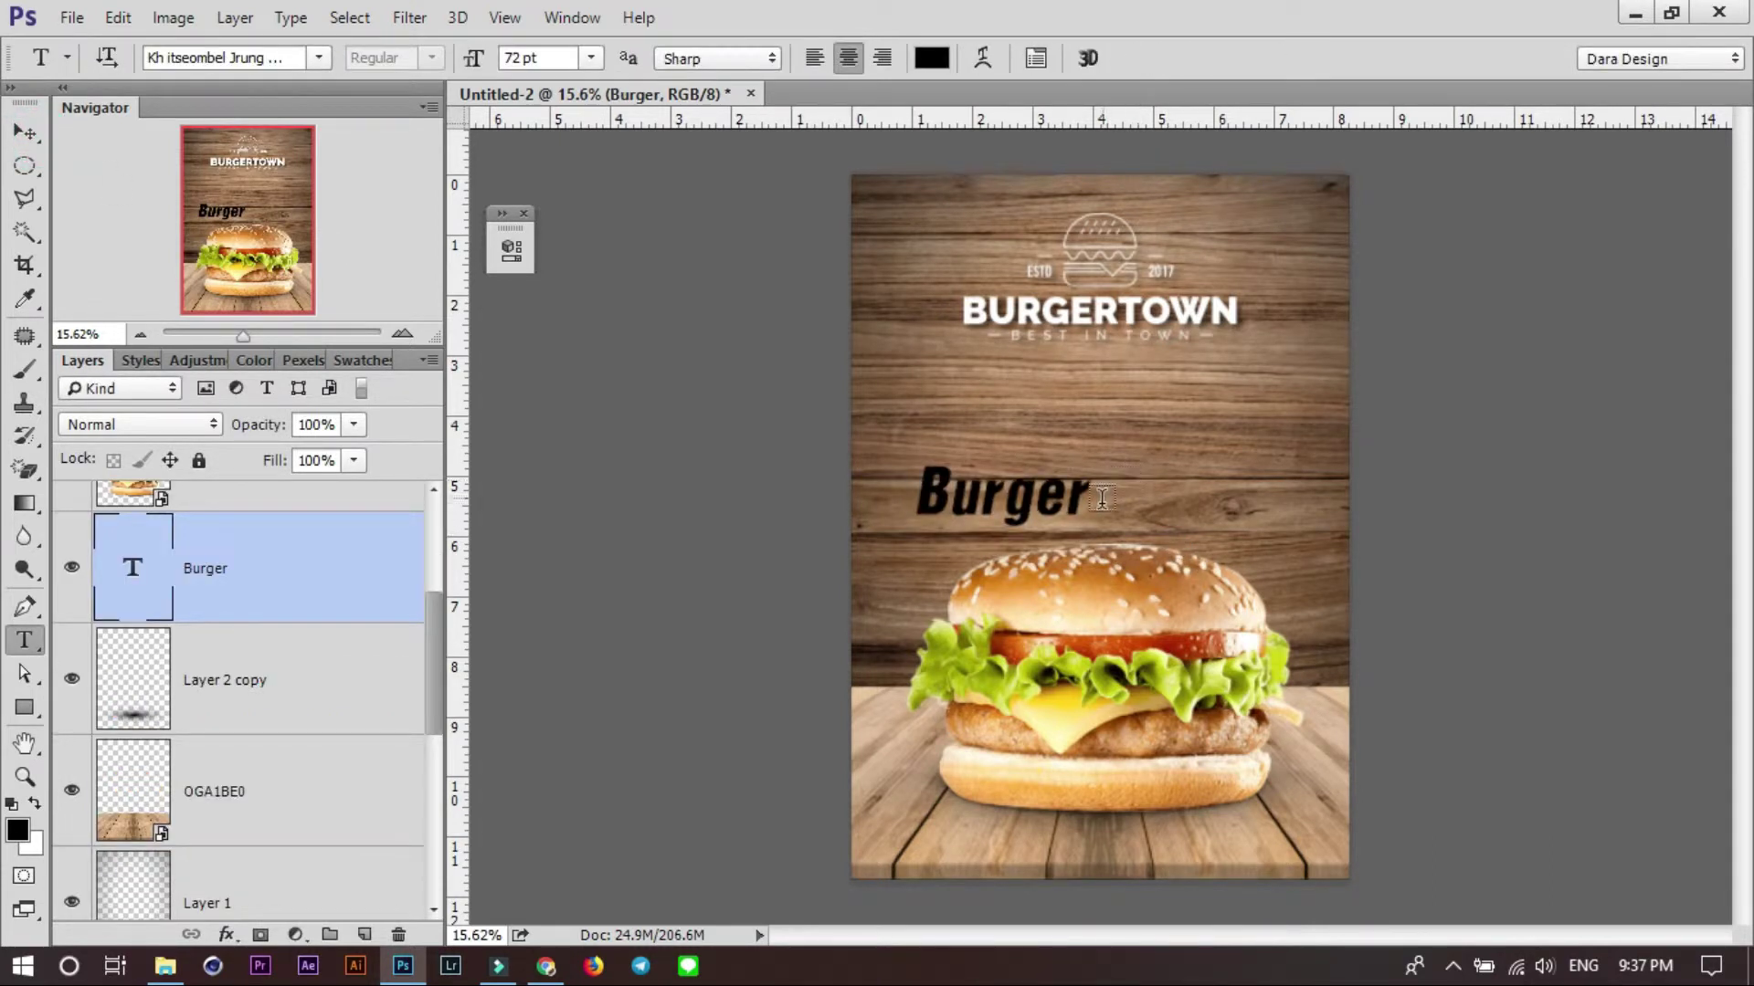
key(ctrl+t)
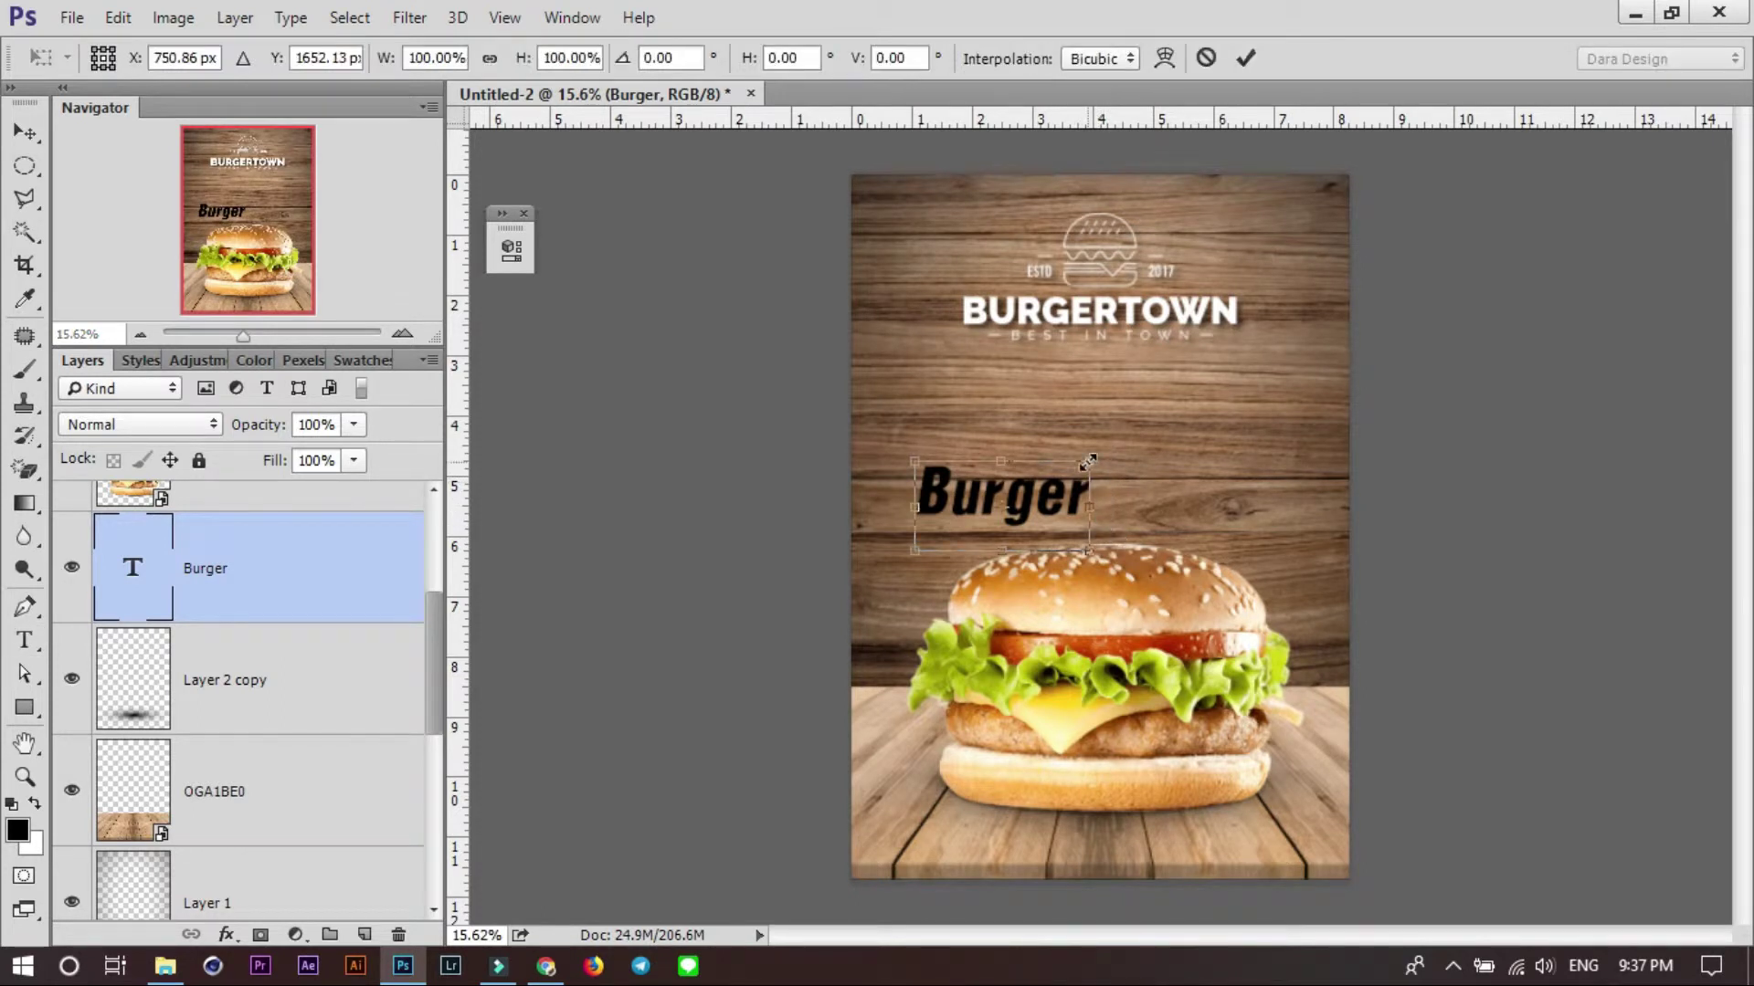
drag(1091, 463, 1150, 427)
drag(1111, 503, 1190, 482)
key(Return)
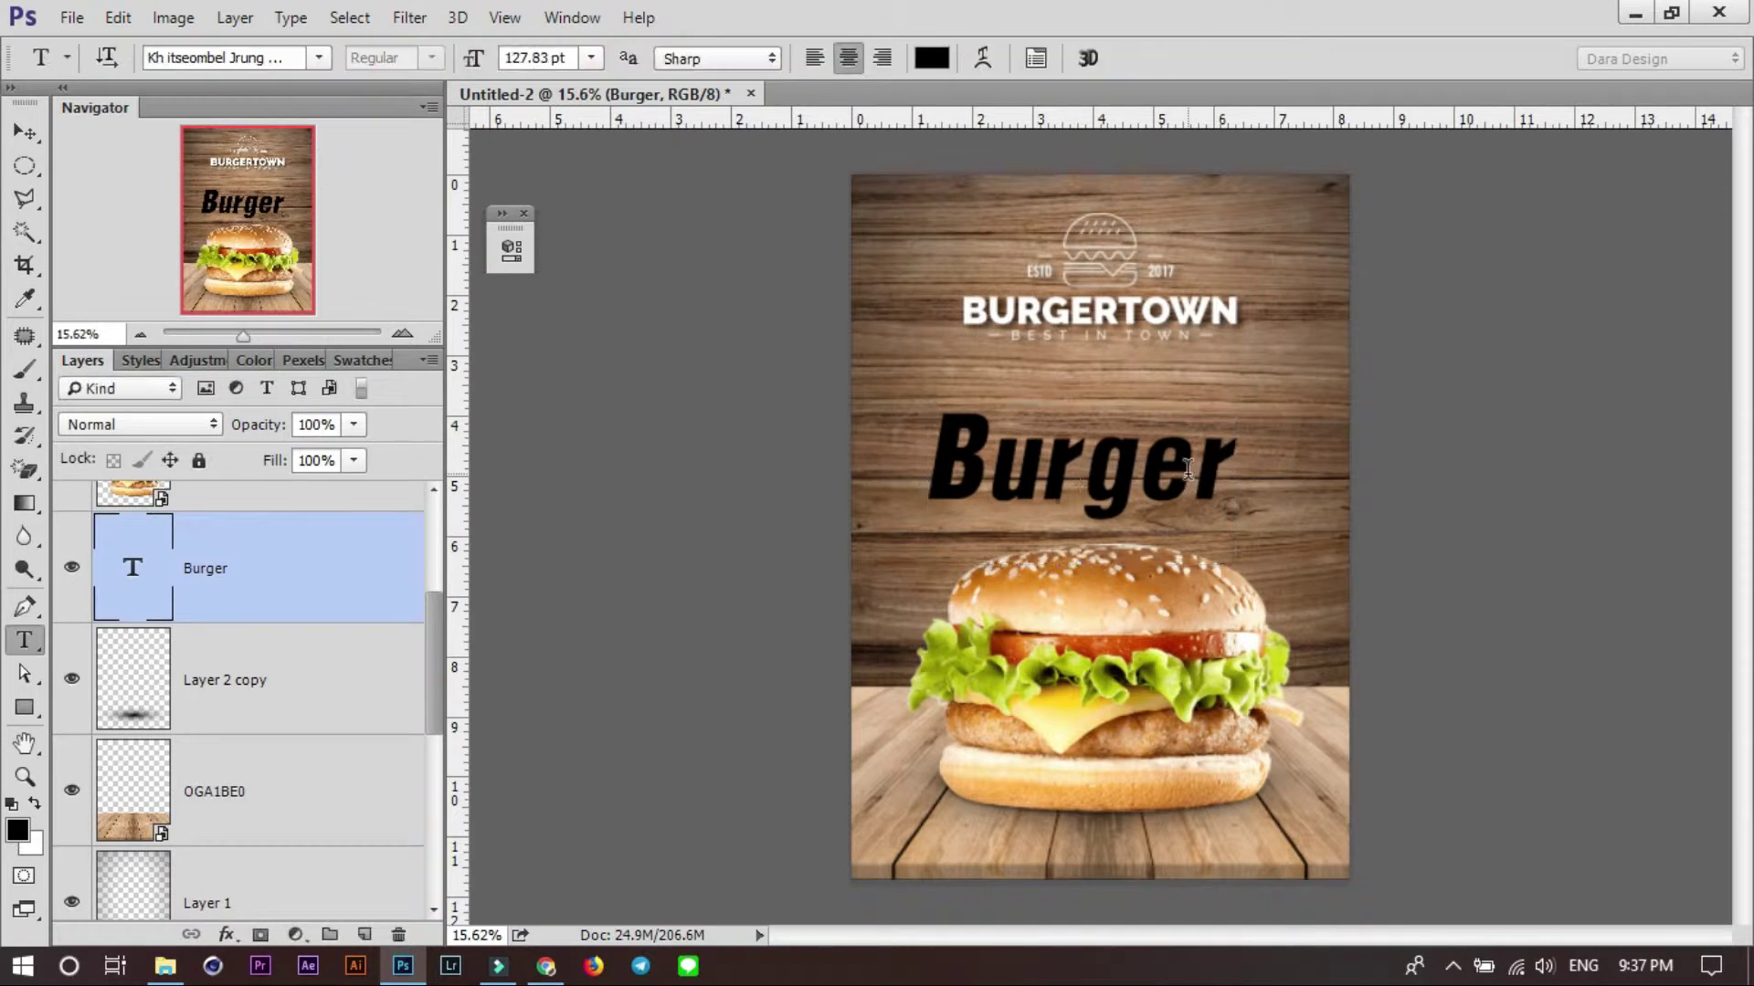
Retype the headline text as 'BURGER' in capitals.
double_click(1092, 463)
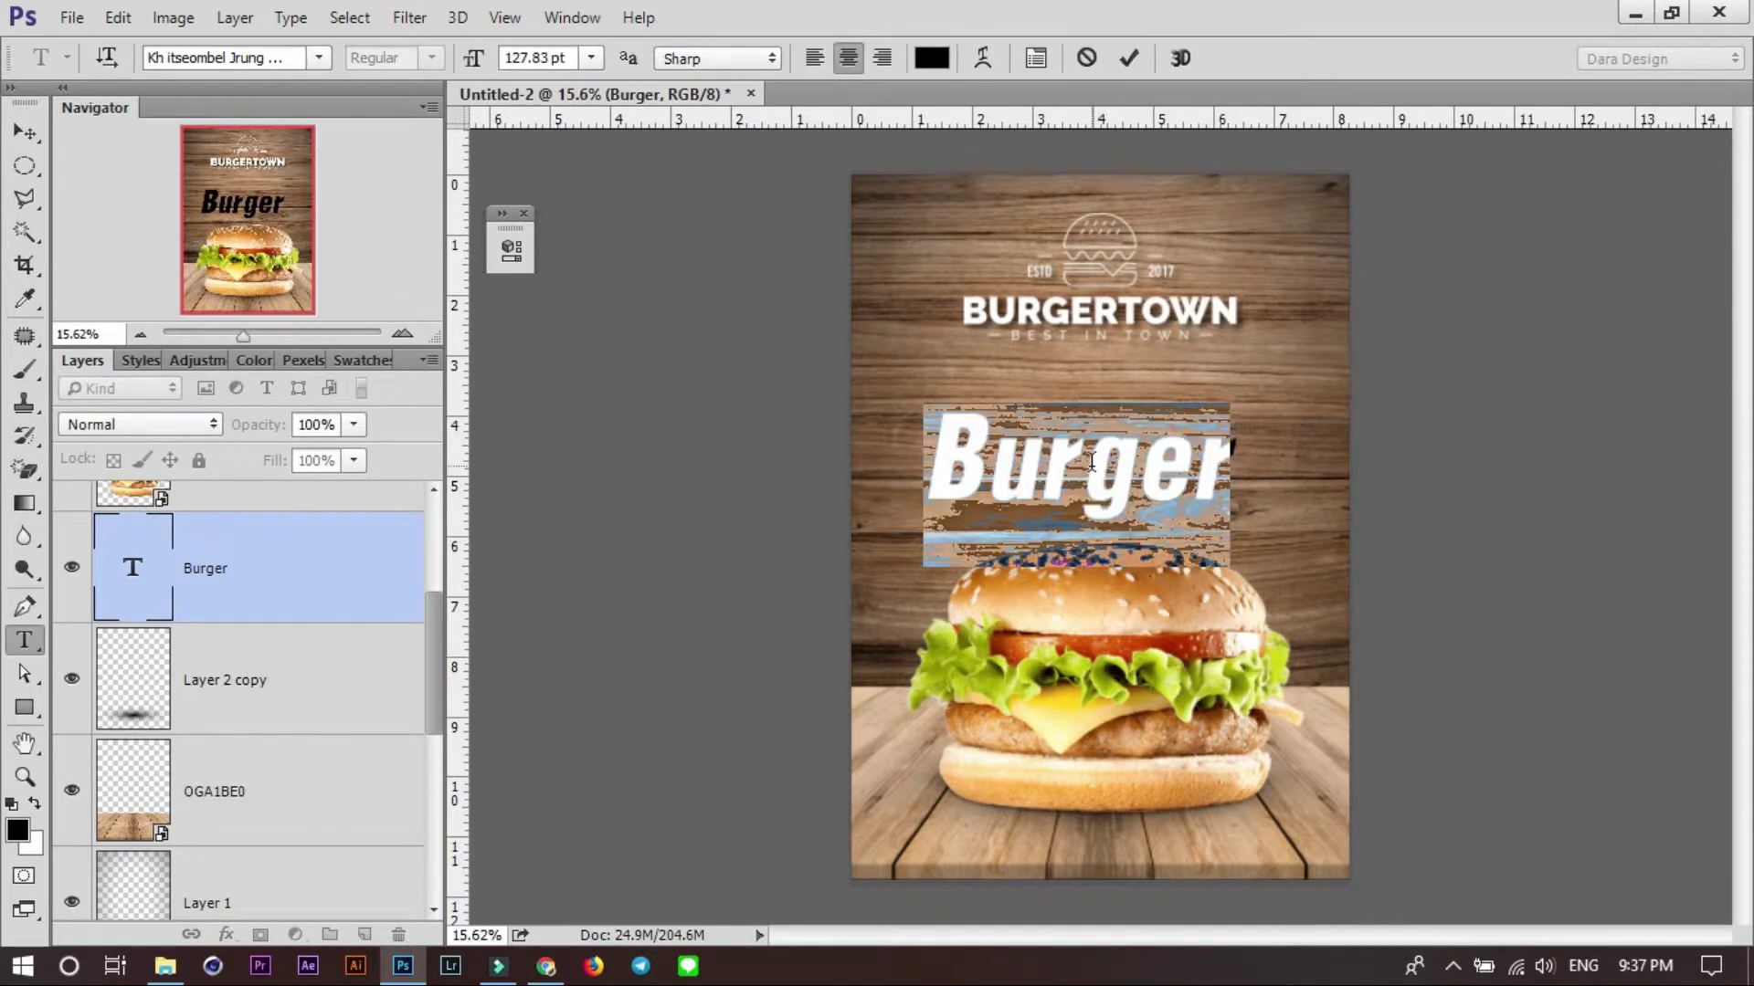
text(b)
key(BackSpace)
text(B)
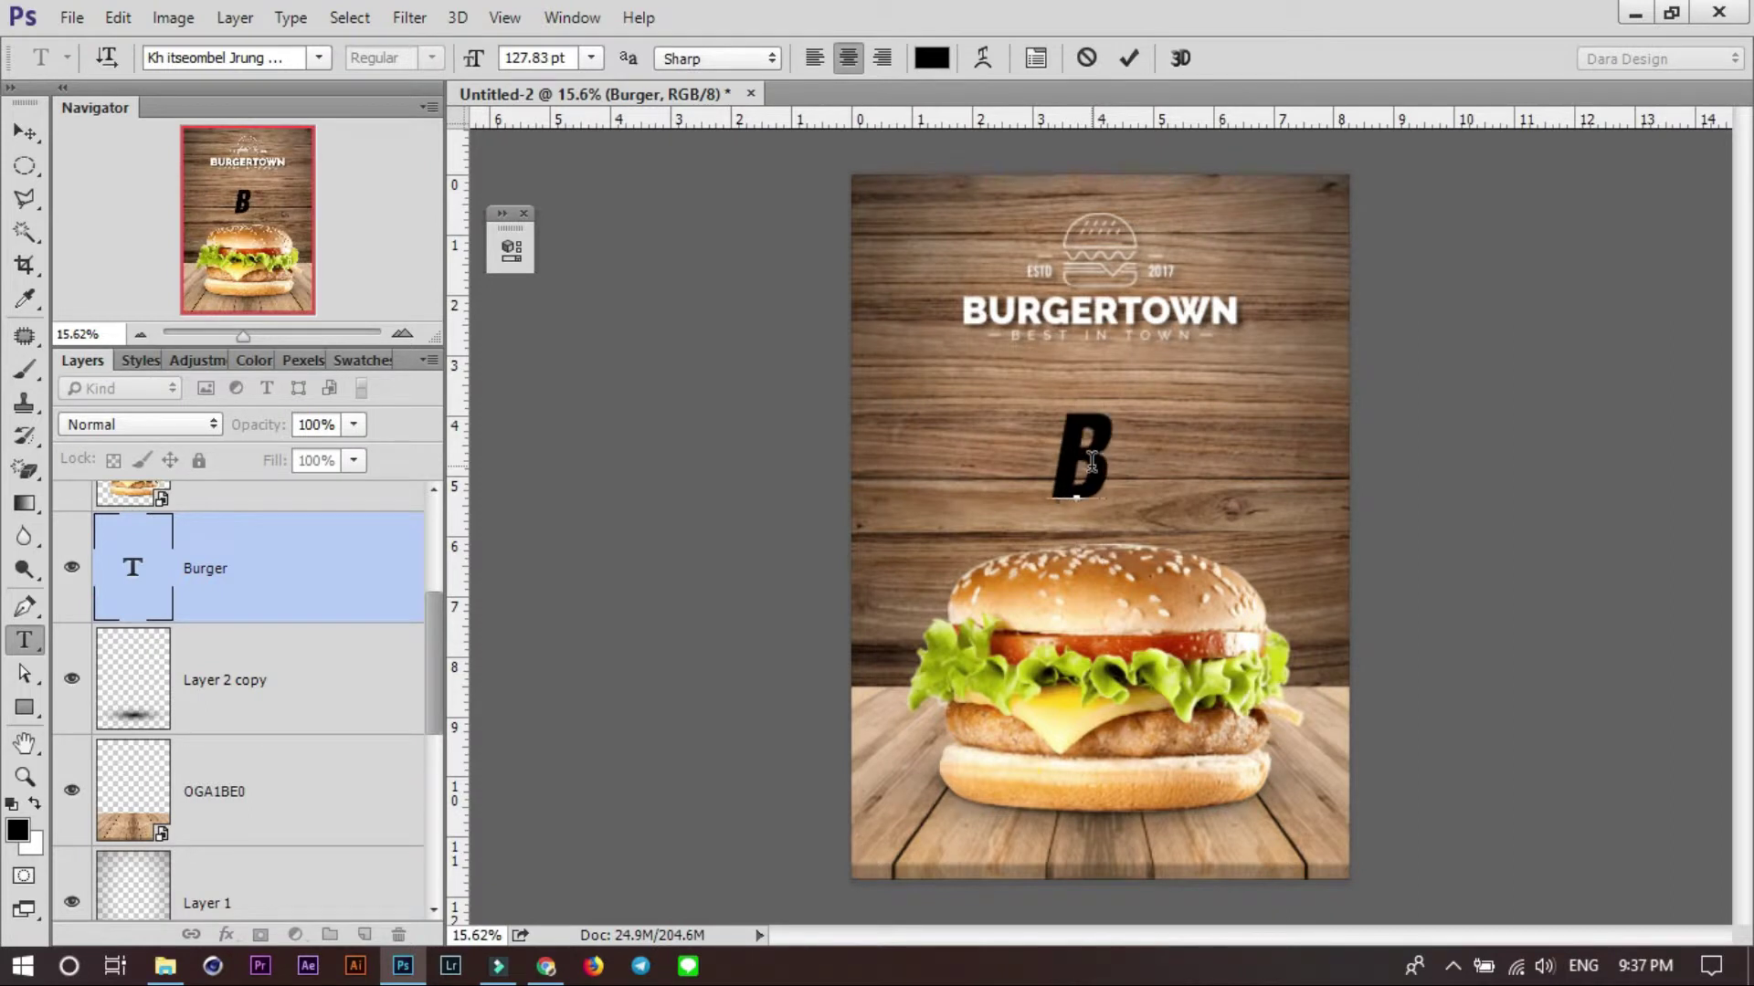
text(URGER)
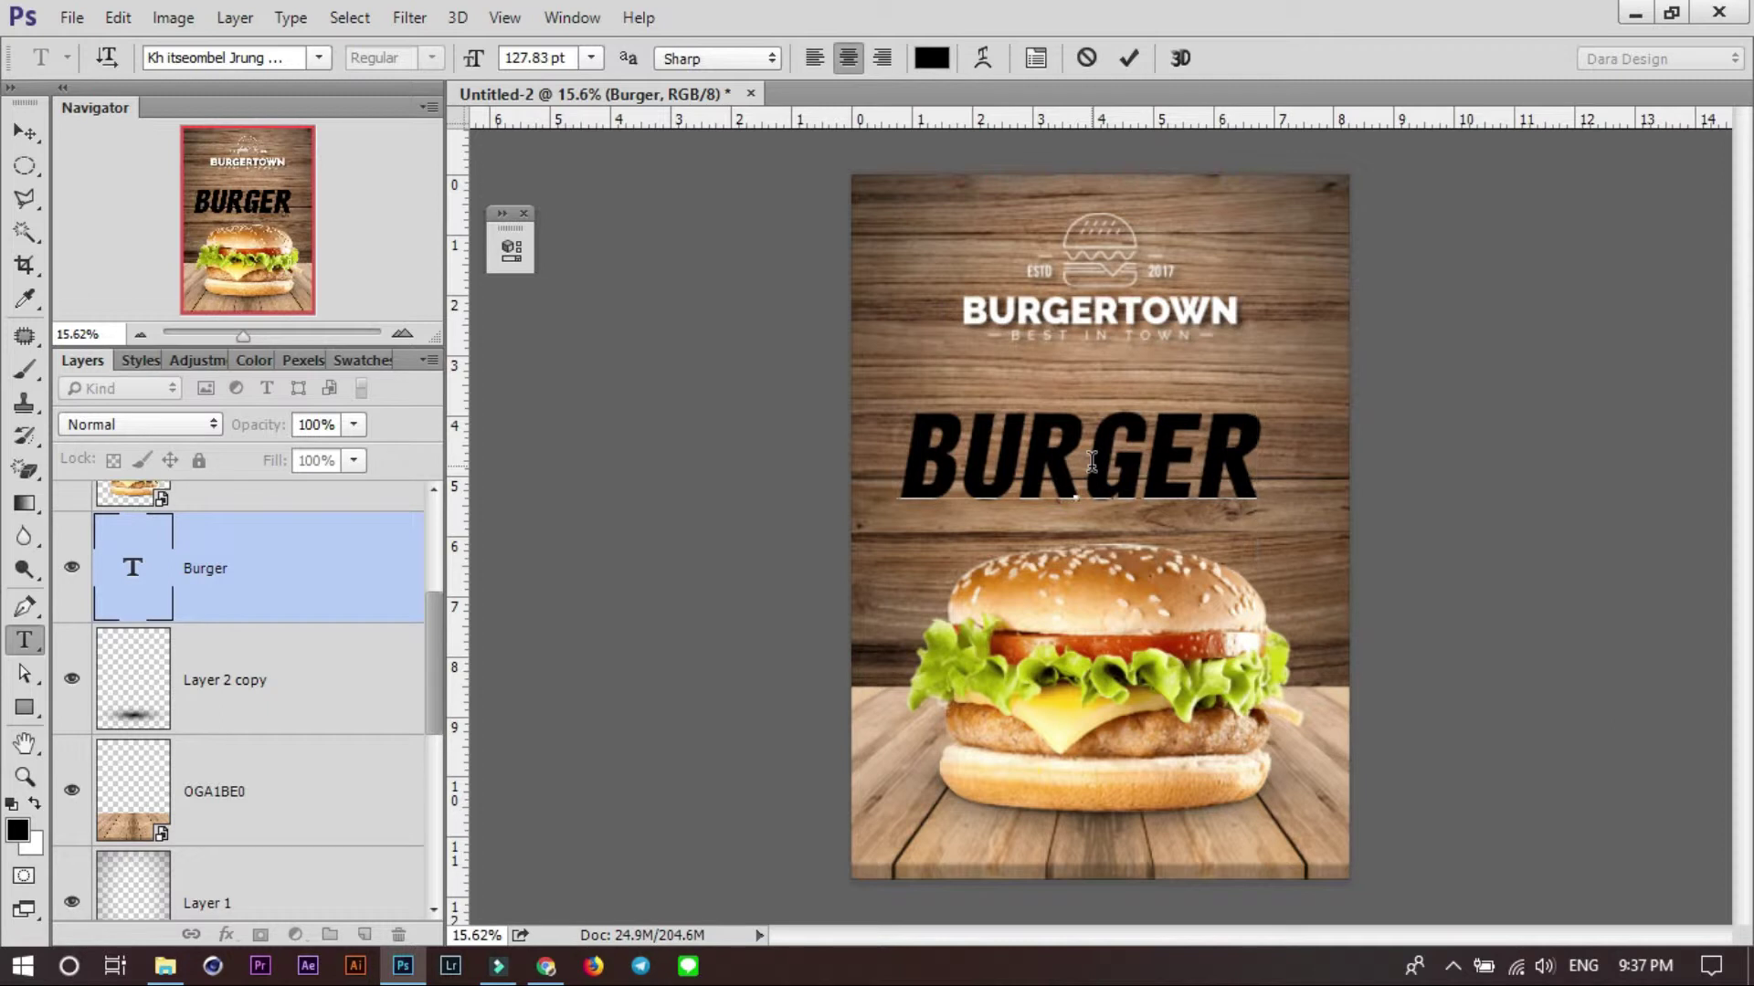
click(25, 132)
Centre BURGER horizontally, lower it onto the bun, and scale it to about 116%.
key(ctrl+a)
click(684, 60)
key(ctrl+d)
drag(1219, 466, 1239, 531)
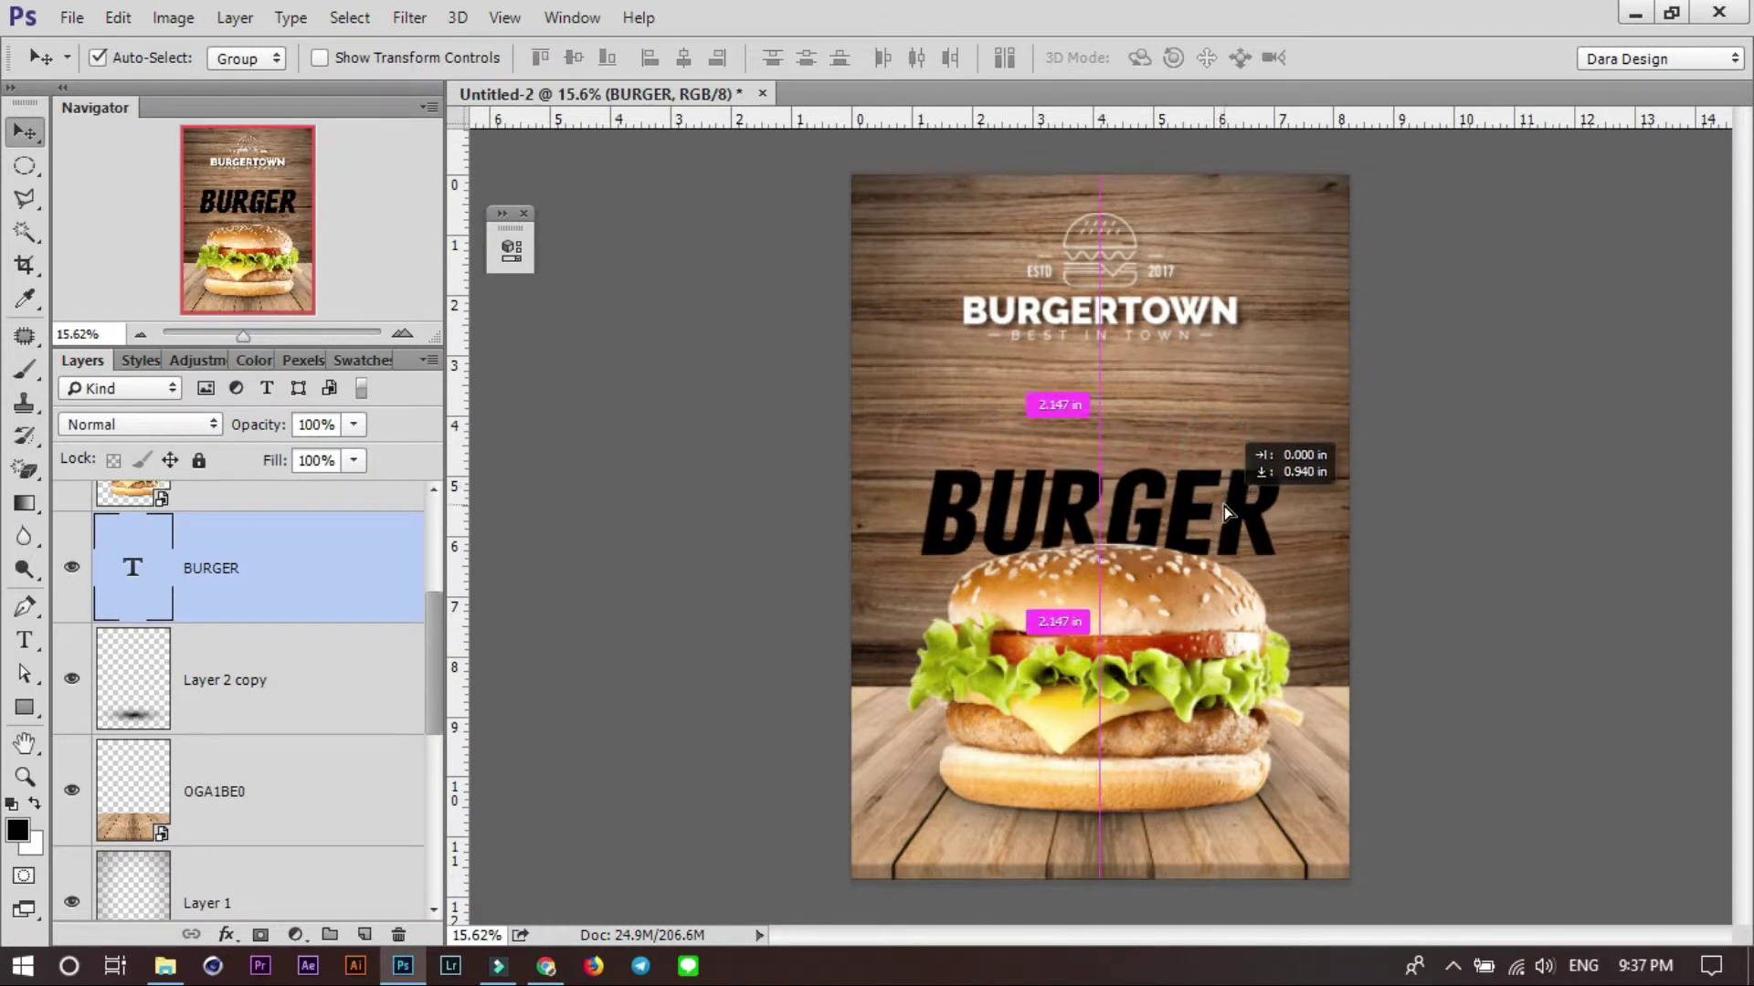
key(ctrl+t)
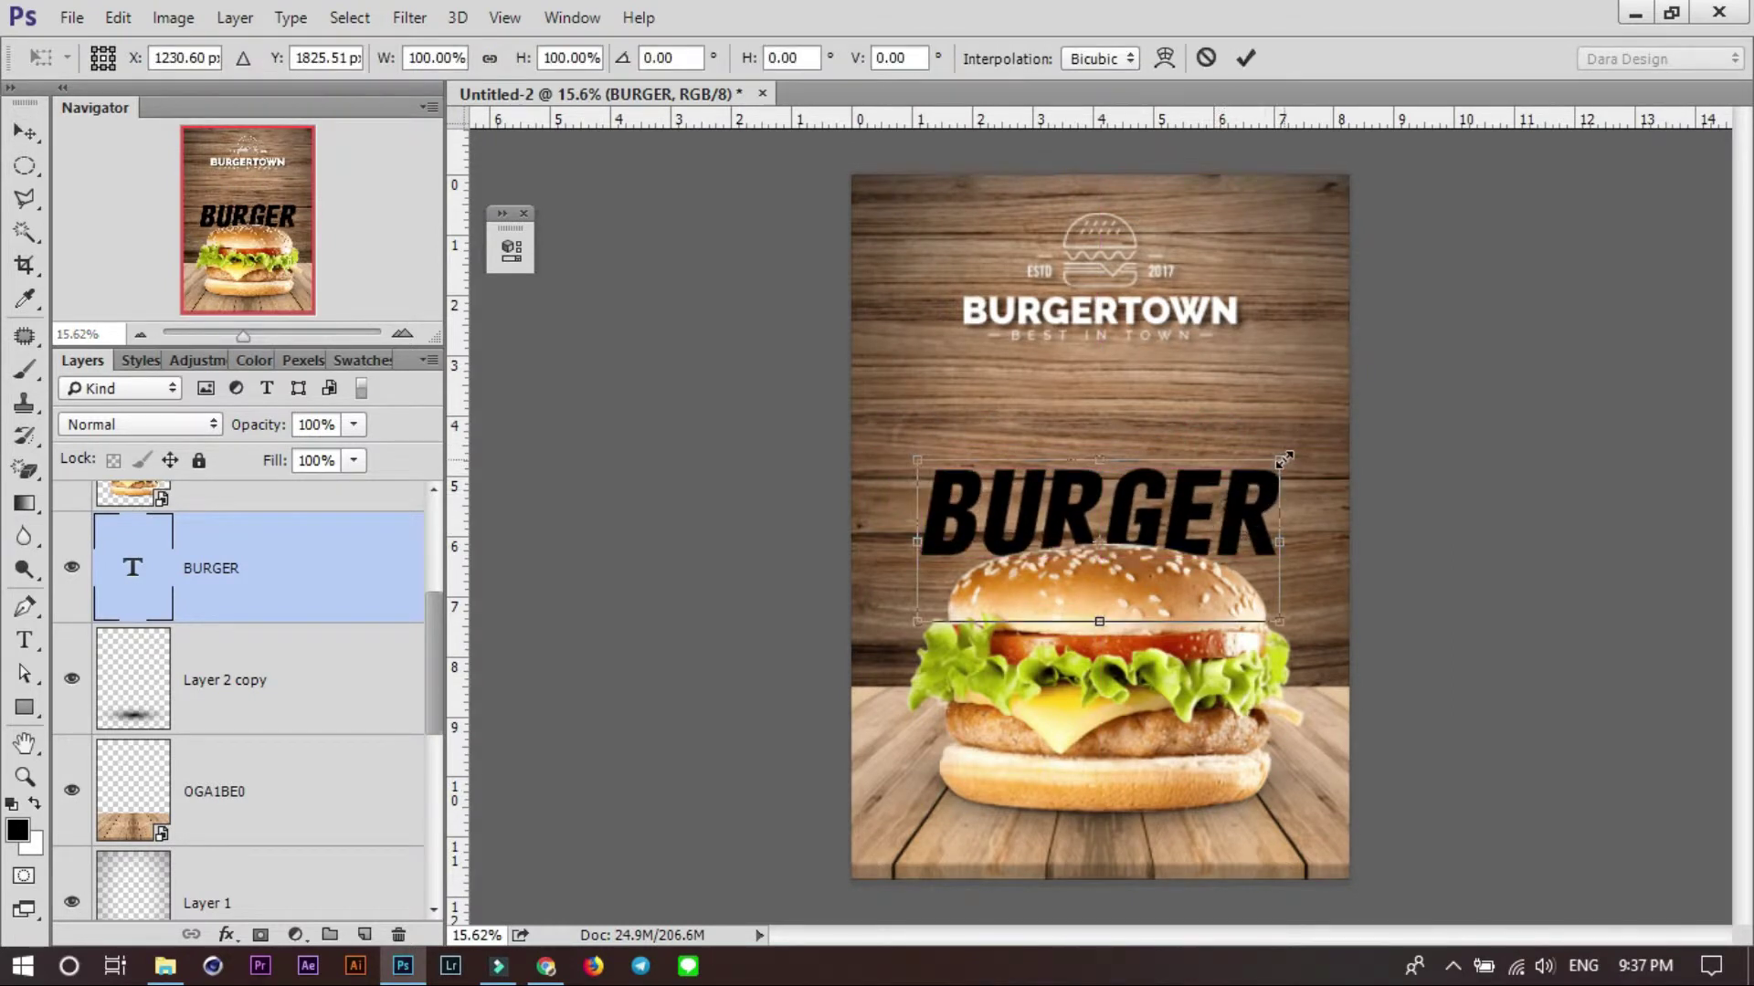
drag(1284, 460, 1302, 453)
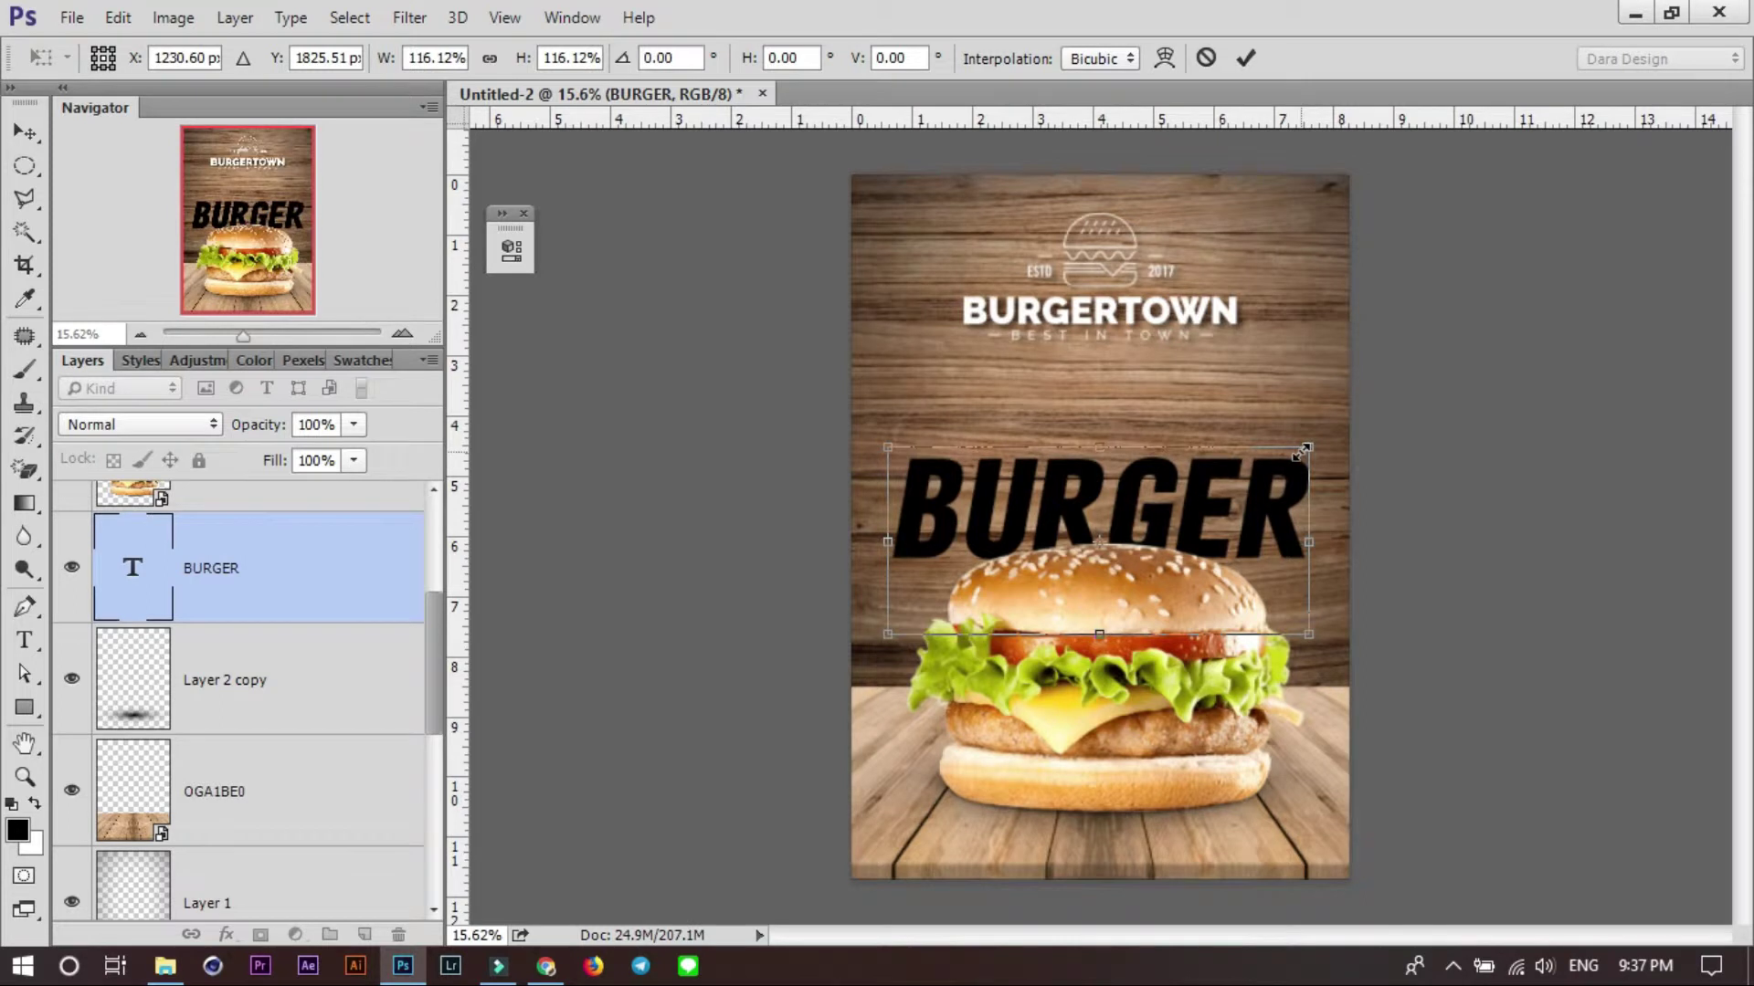
key(Return)
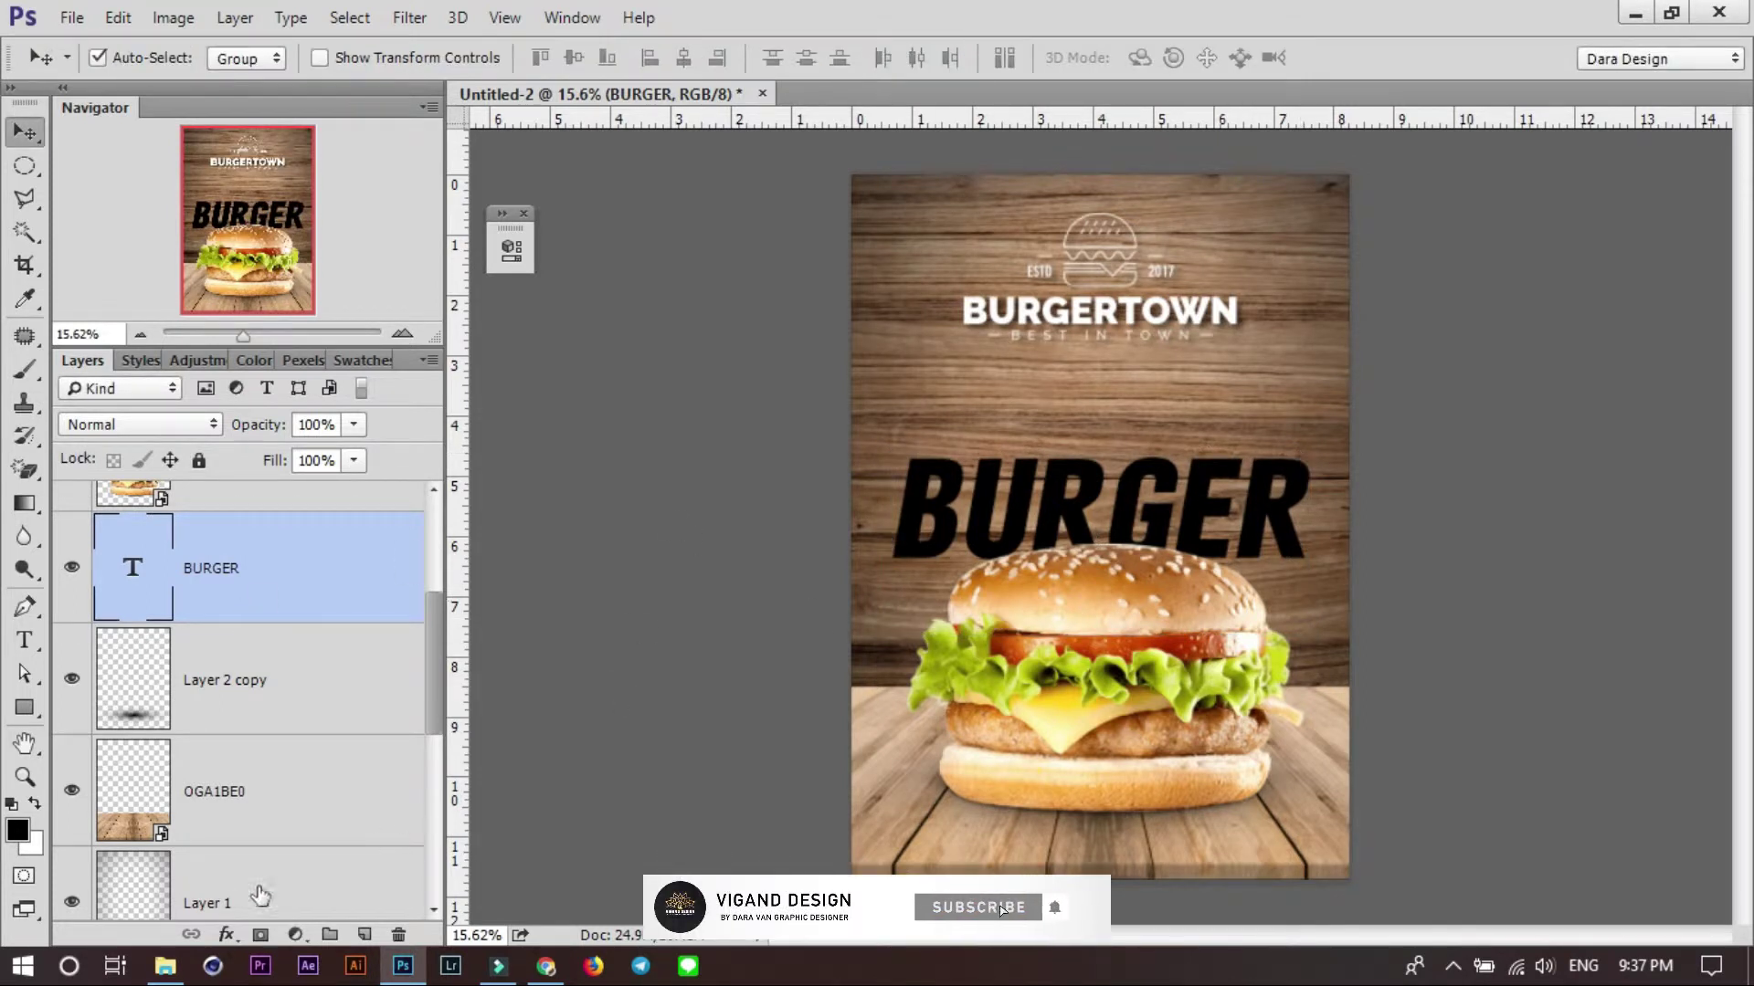
Give BURGER a white colour overlay and a 67% opacity drop shadow, then return to File Explorer.
click(226, 934)
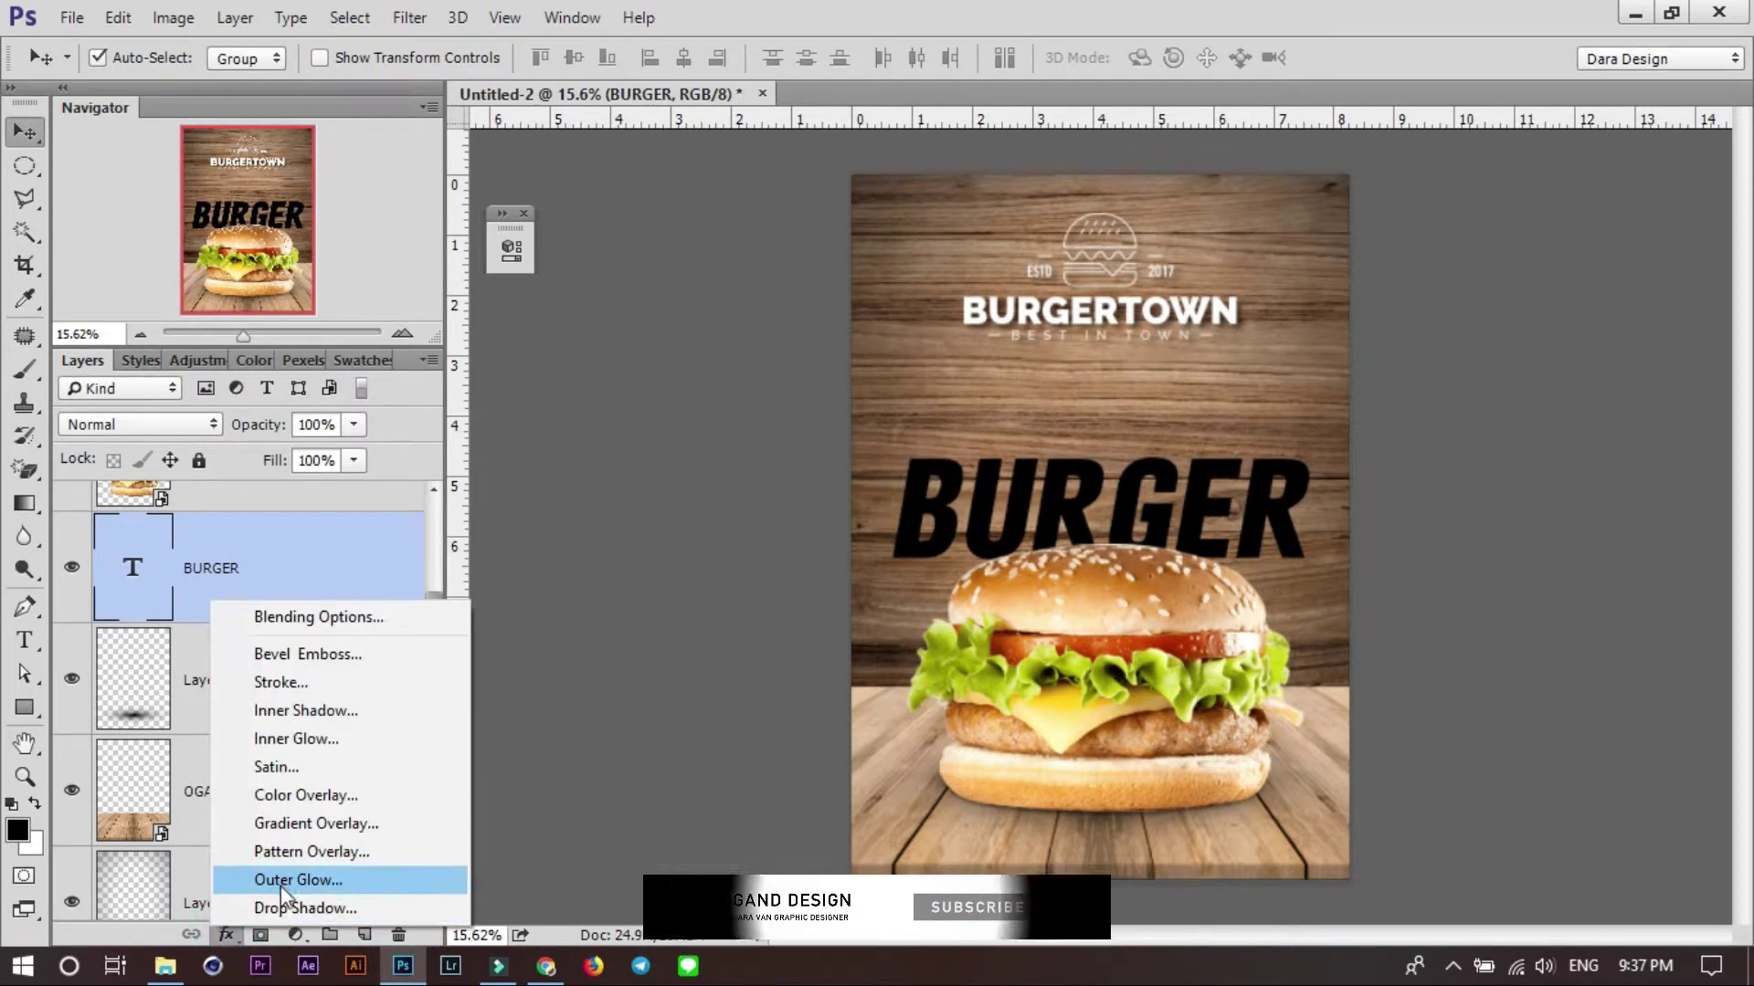
click(305, 803)
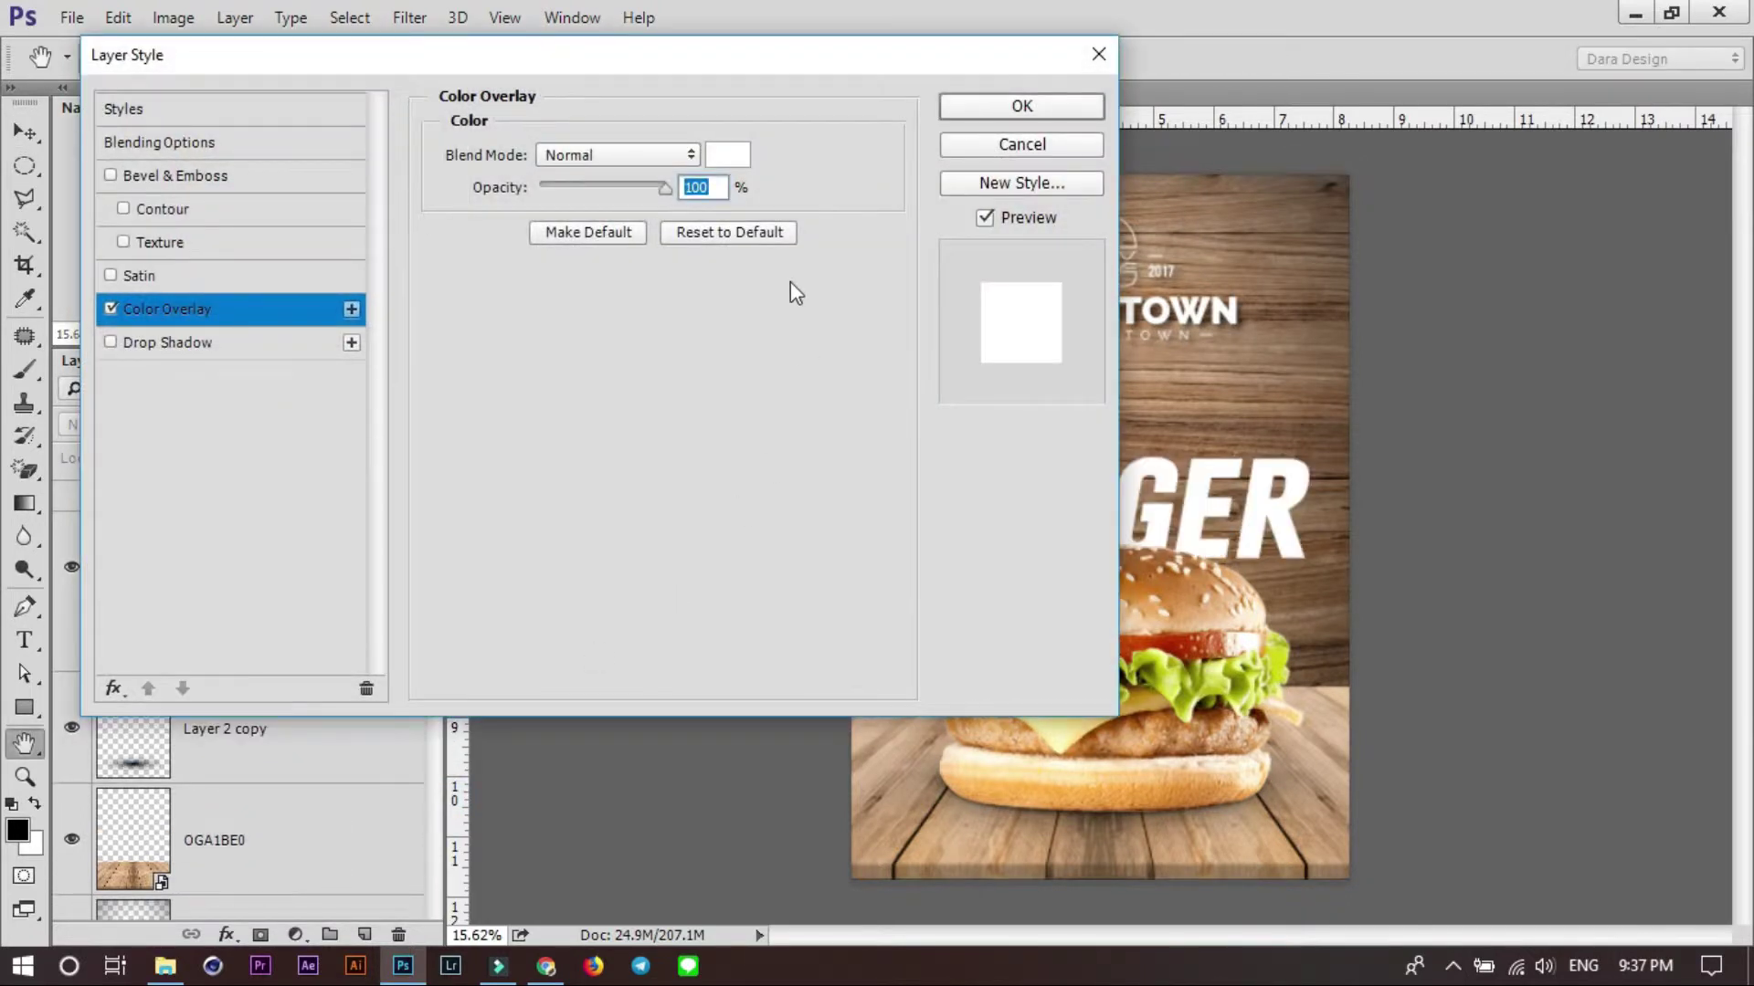
click(206, 342)
drag(604, 188, 627, 186)
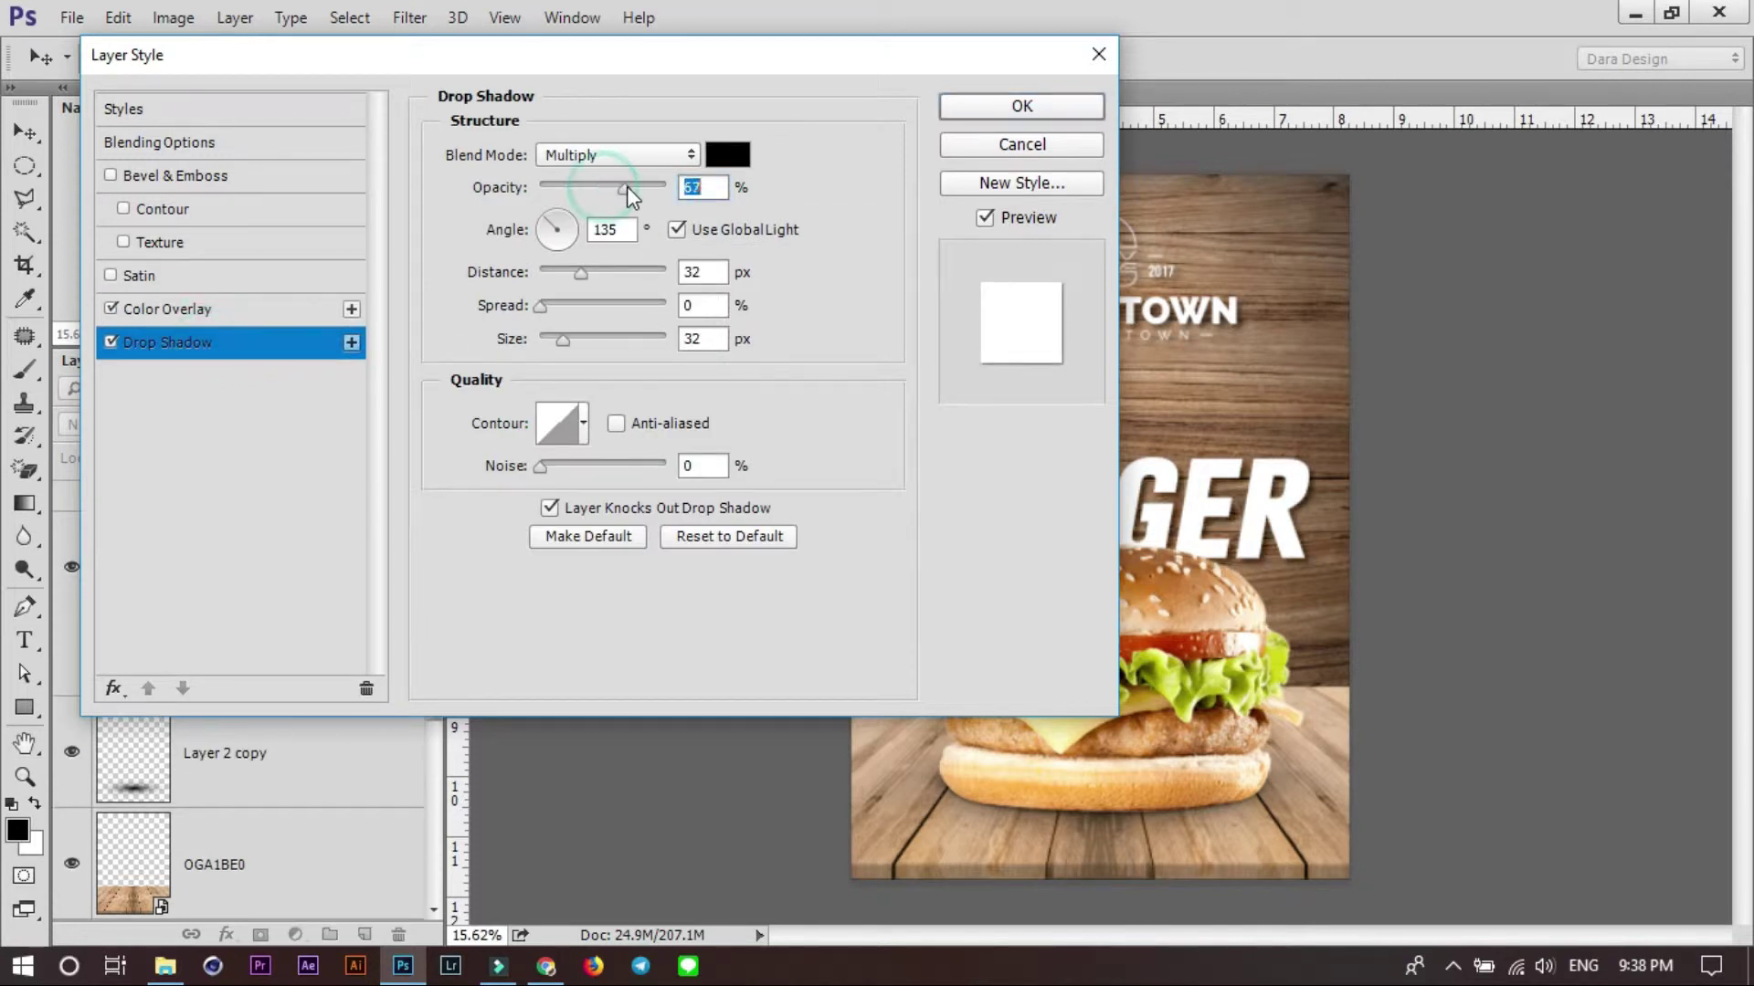
click(961, 118)
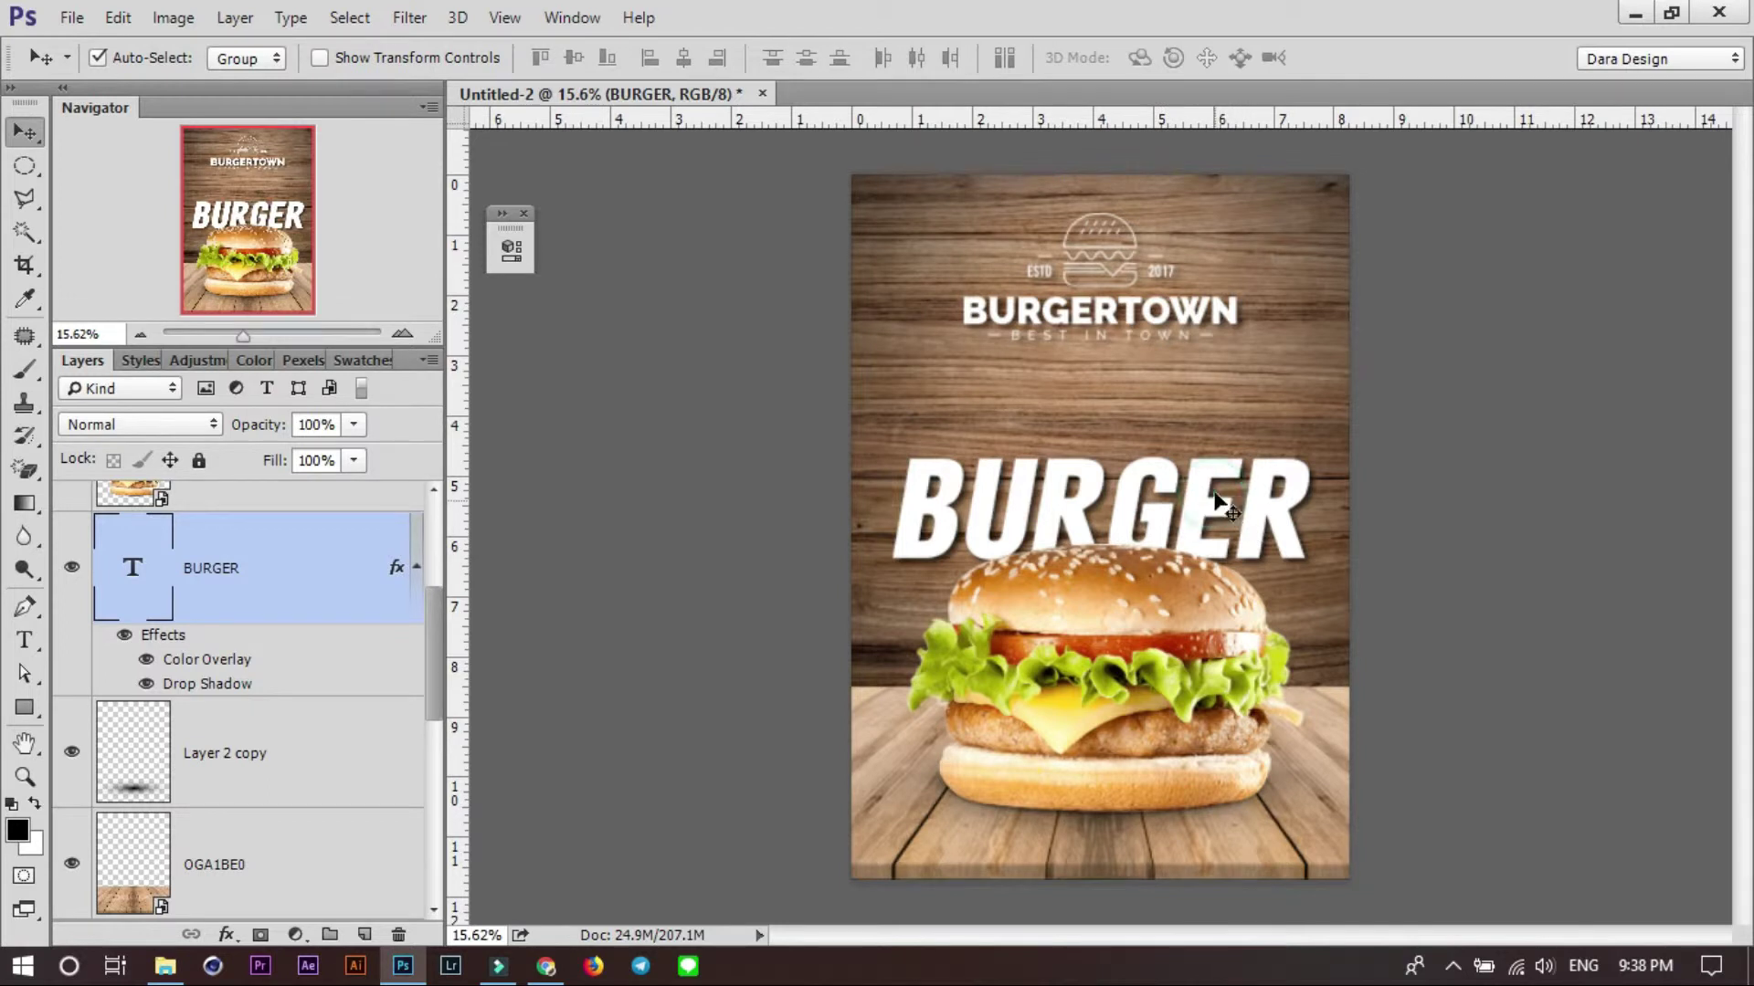
scroll(1215, 474, up, 1)
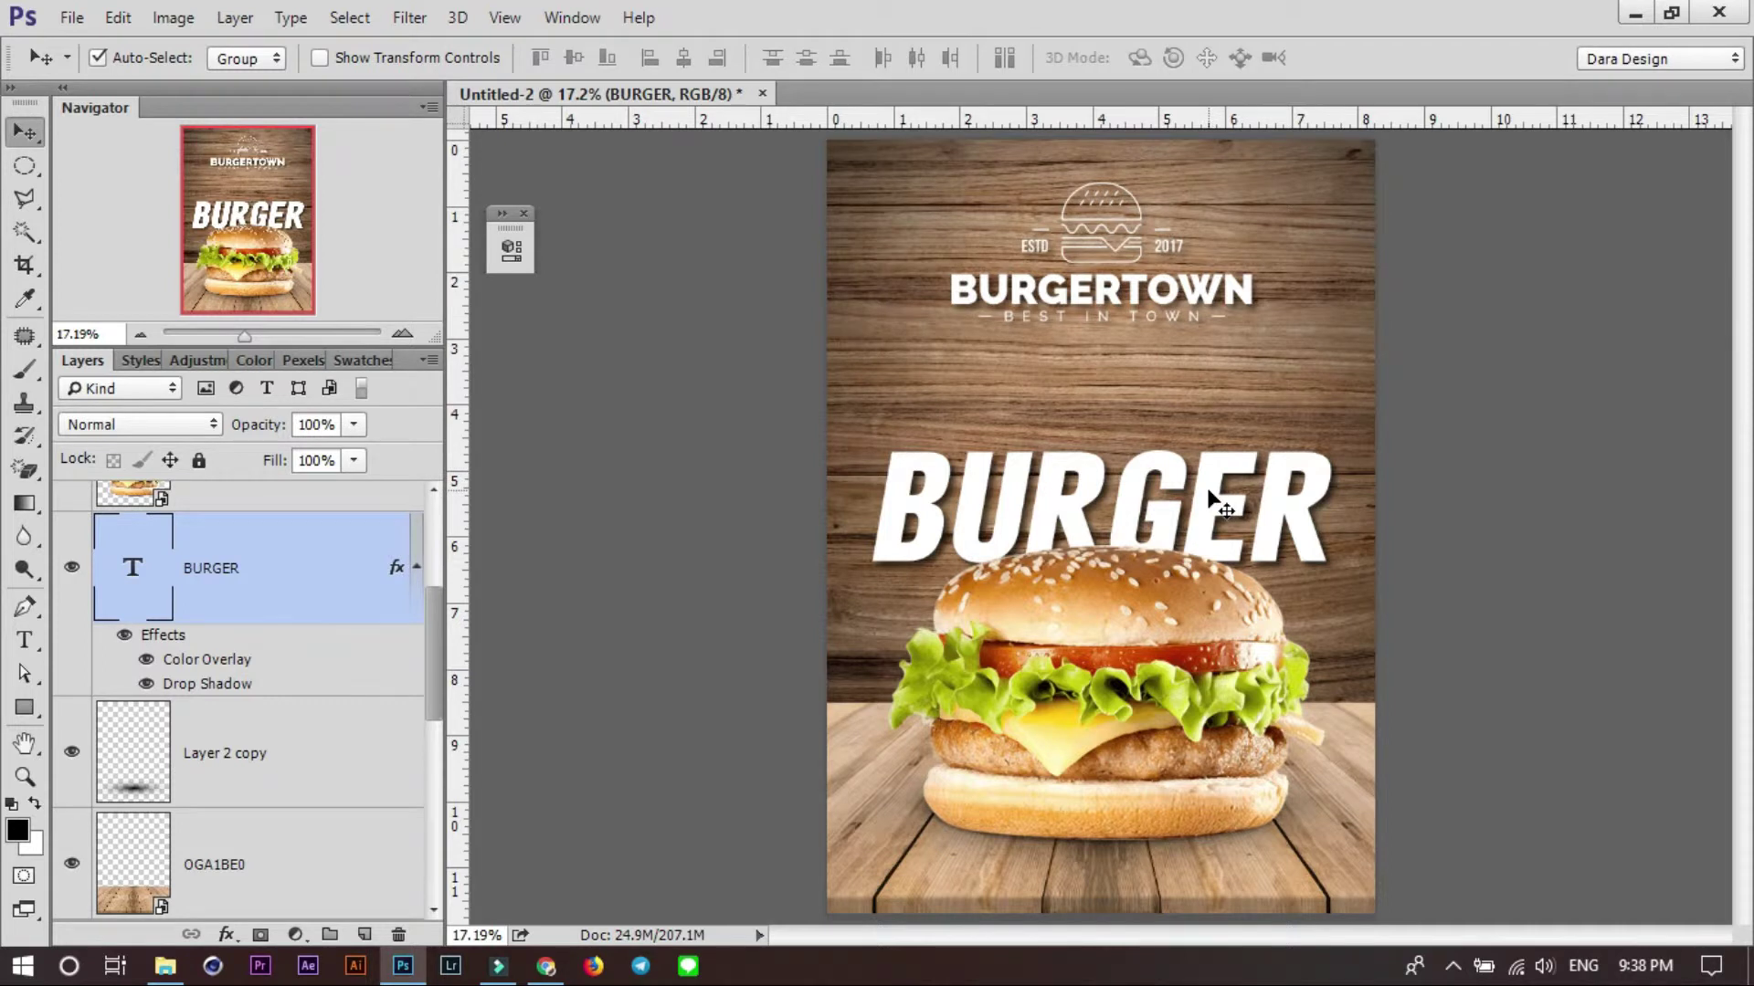
key(alt+Tab)
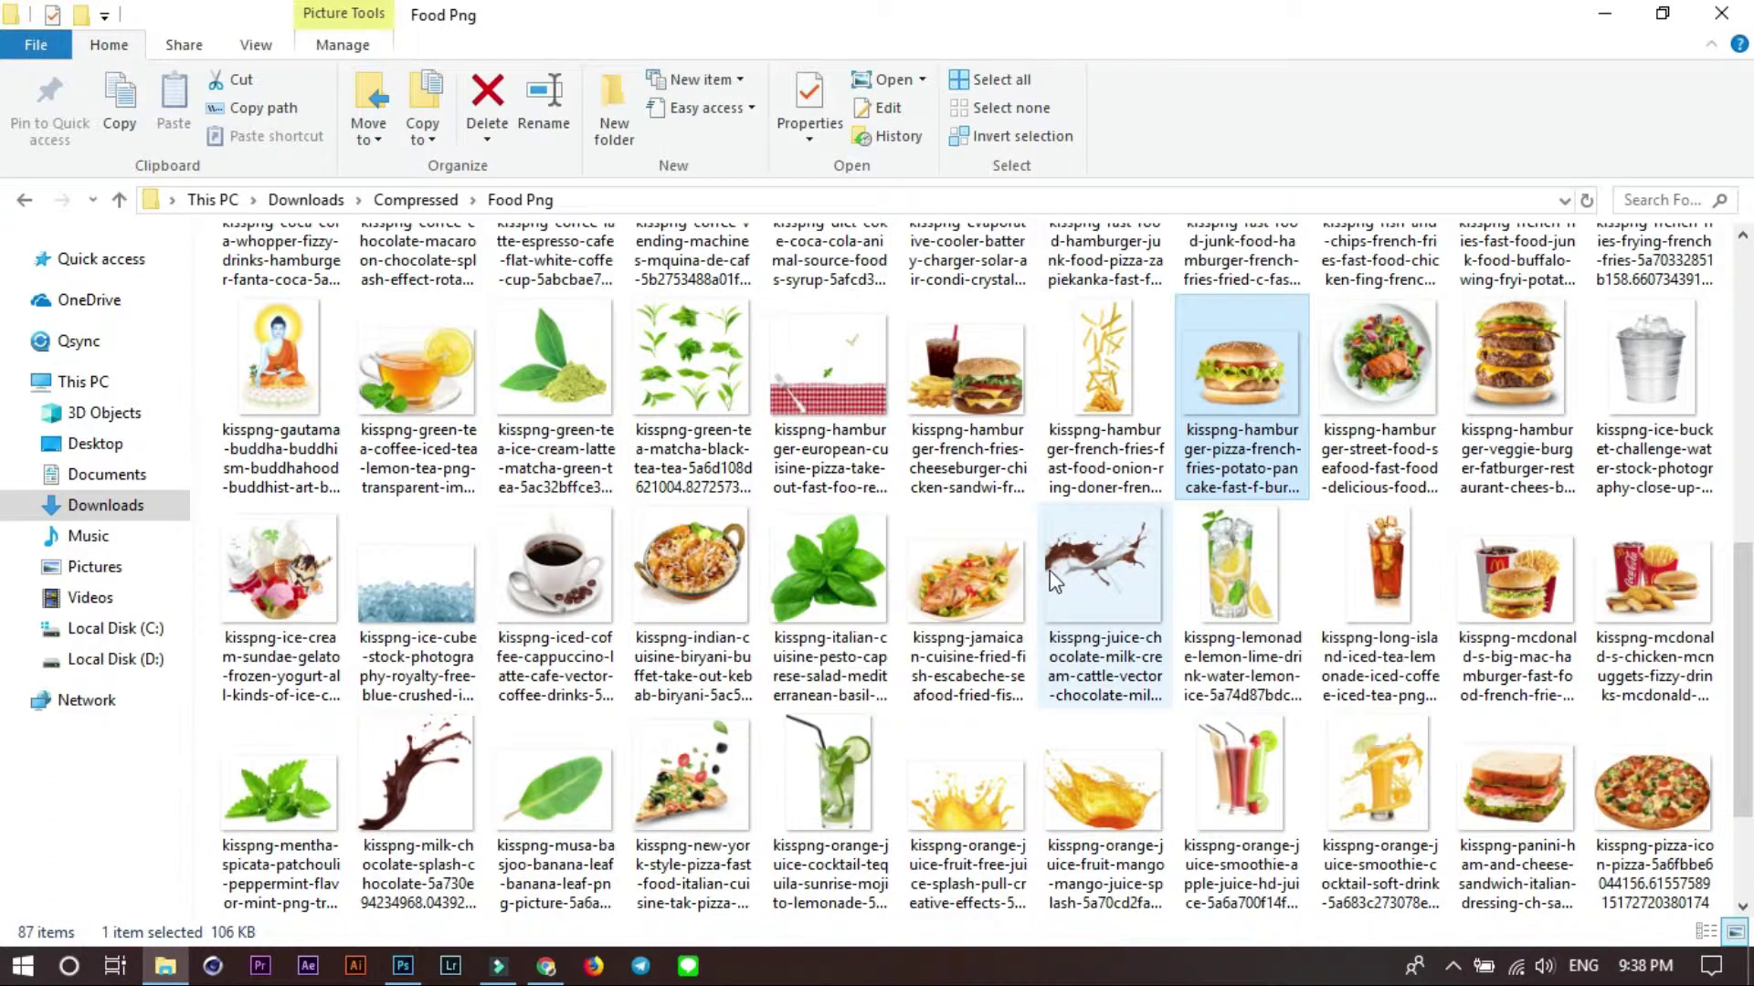
Browse the Food Png folder and select the musa-basjoo banana-leaf PNG.
scroll(1052, 577, down, 1)
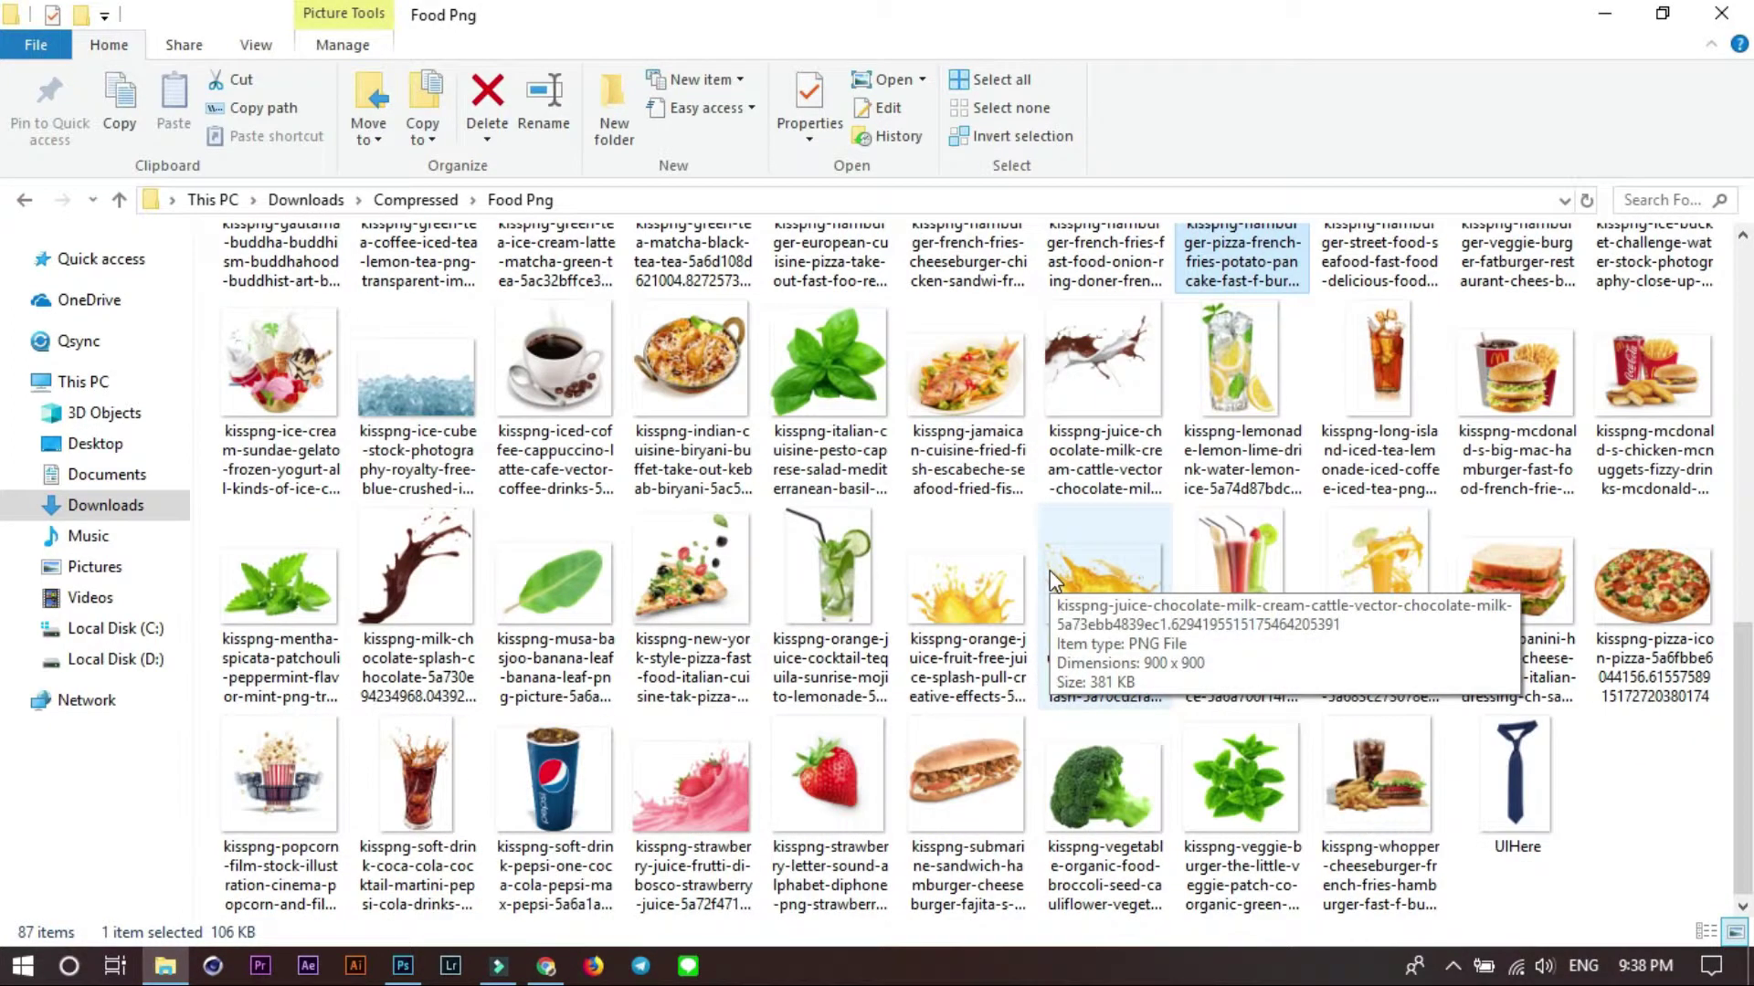
scroll(1049, 570, up, 2)
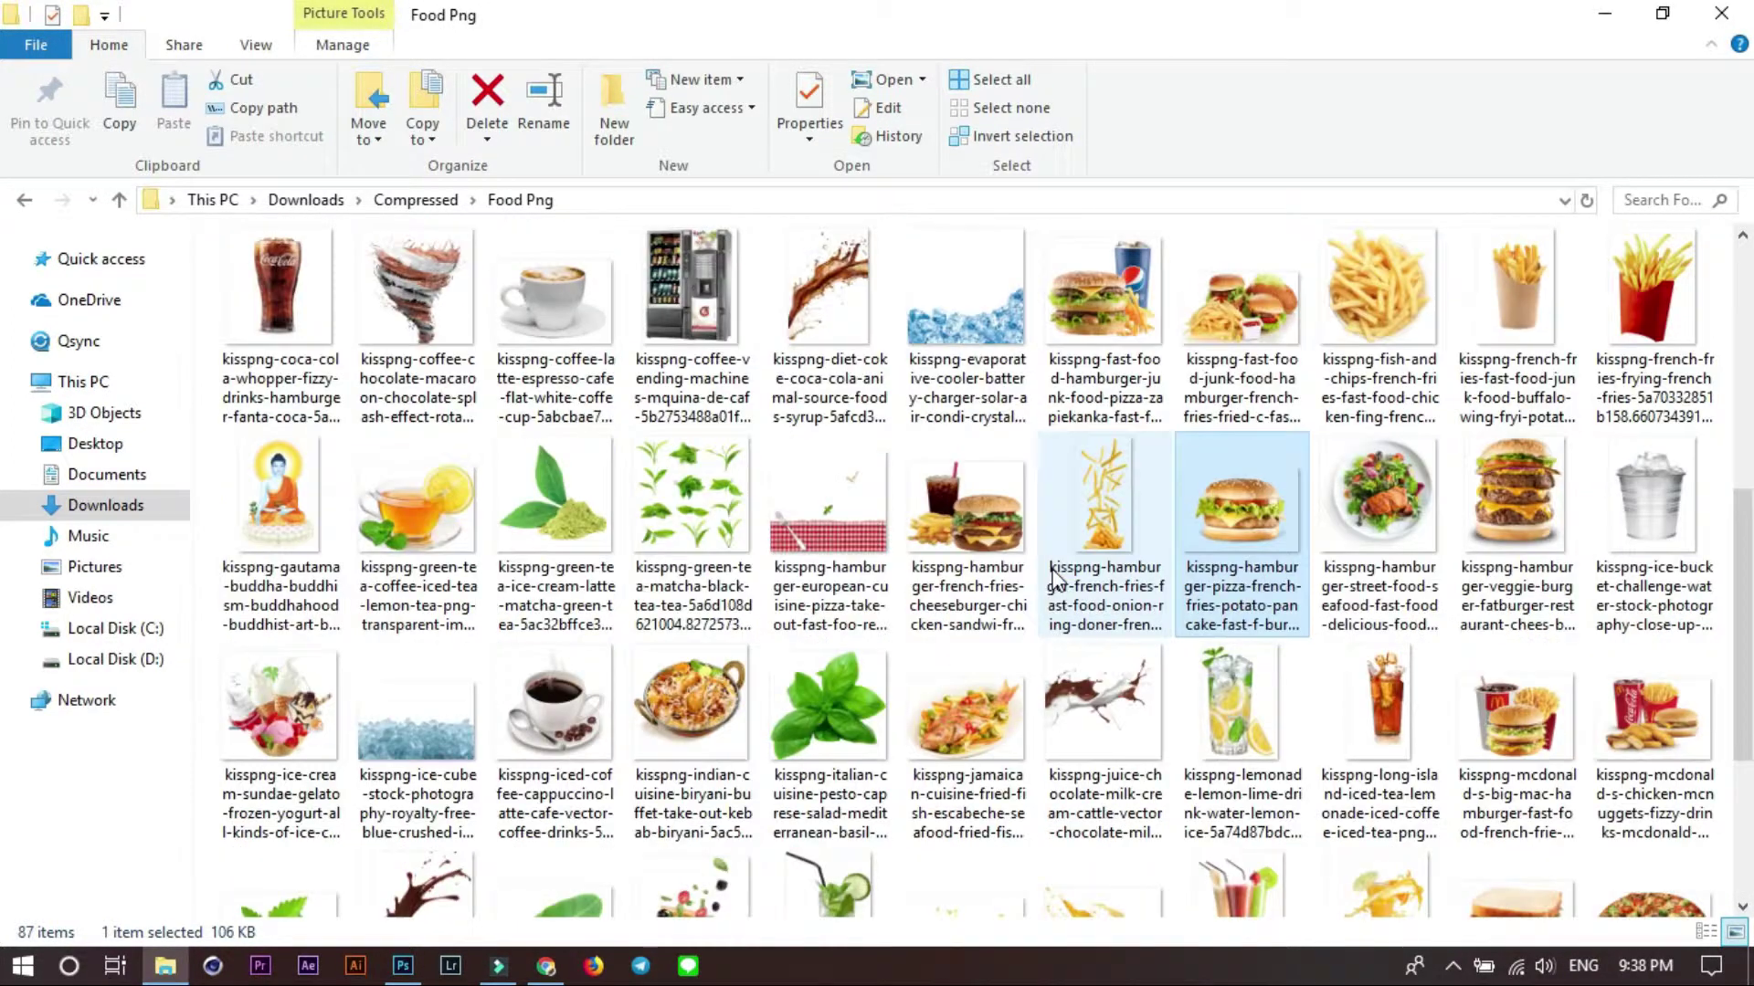
scroll(1052, 577, up, 2)
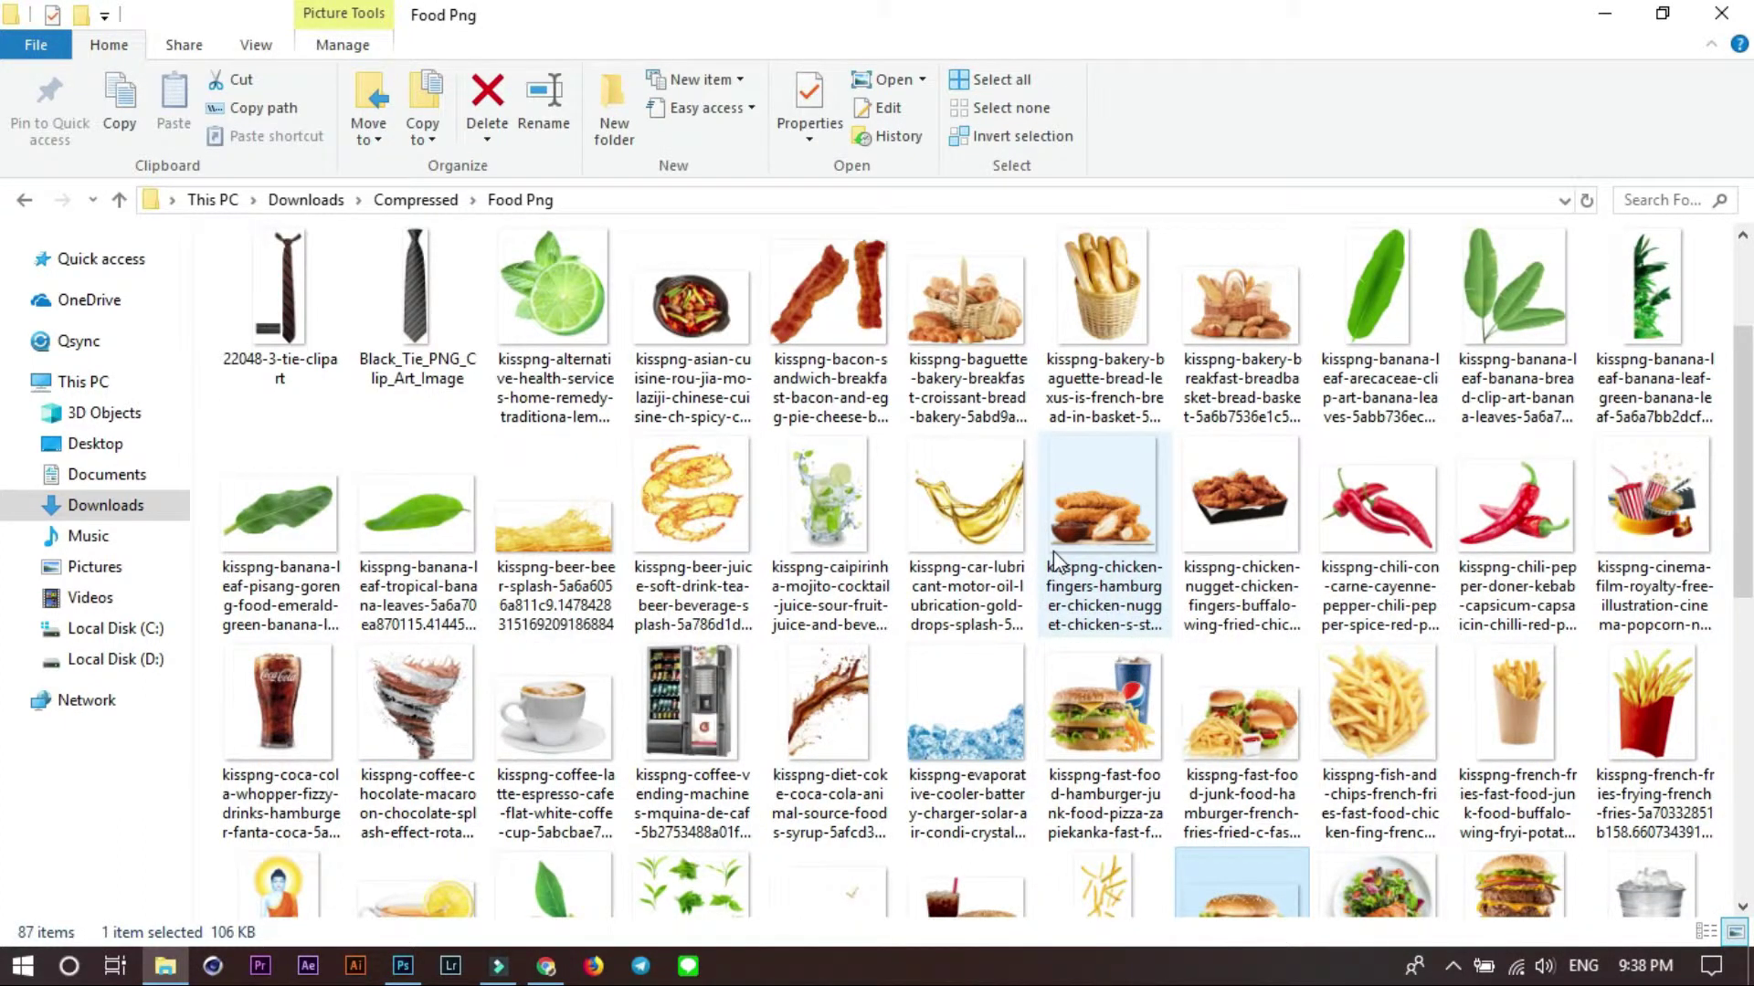
click(1624, 304)
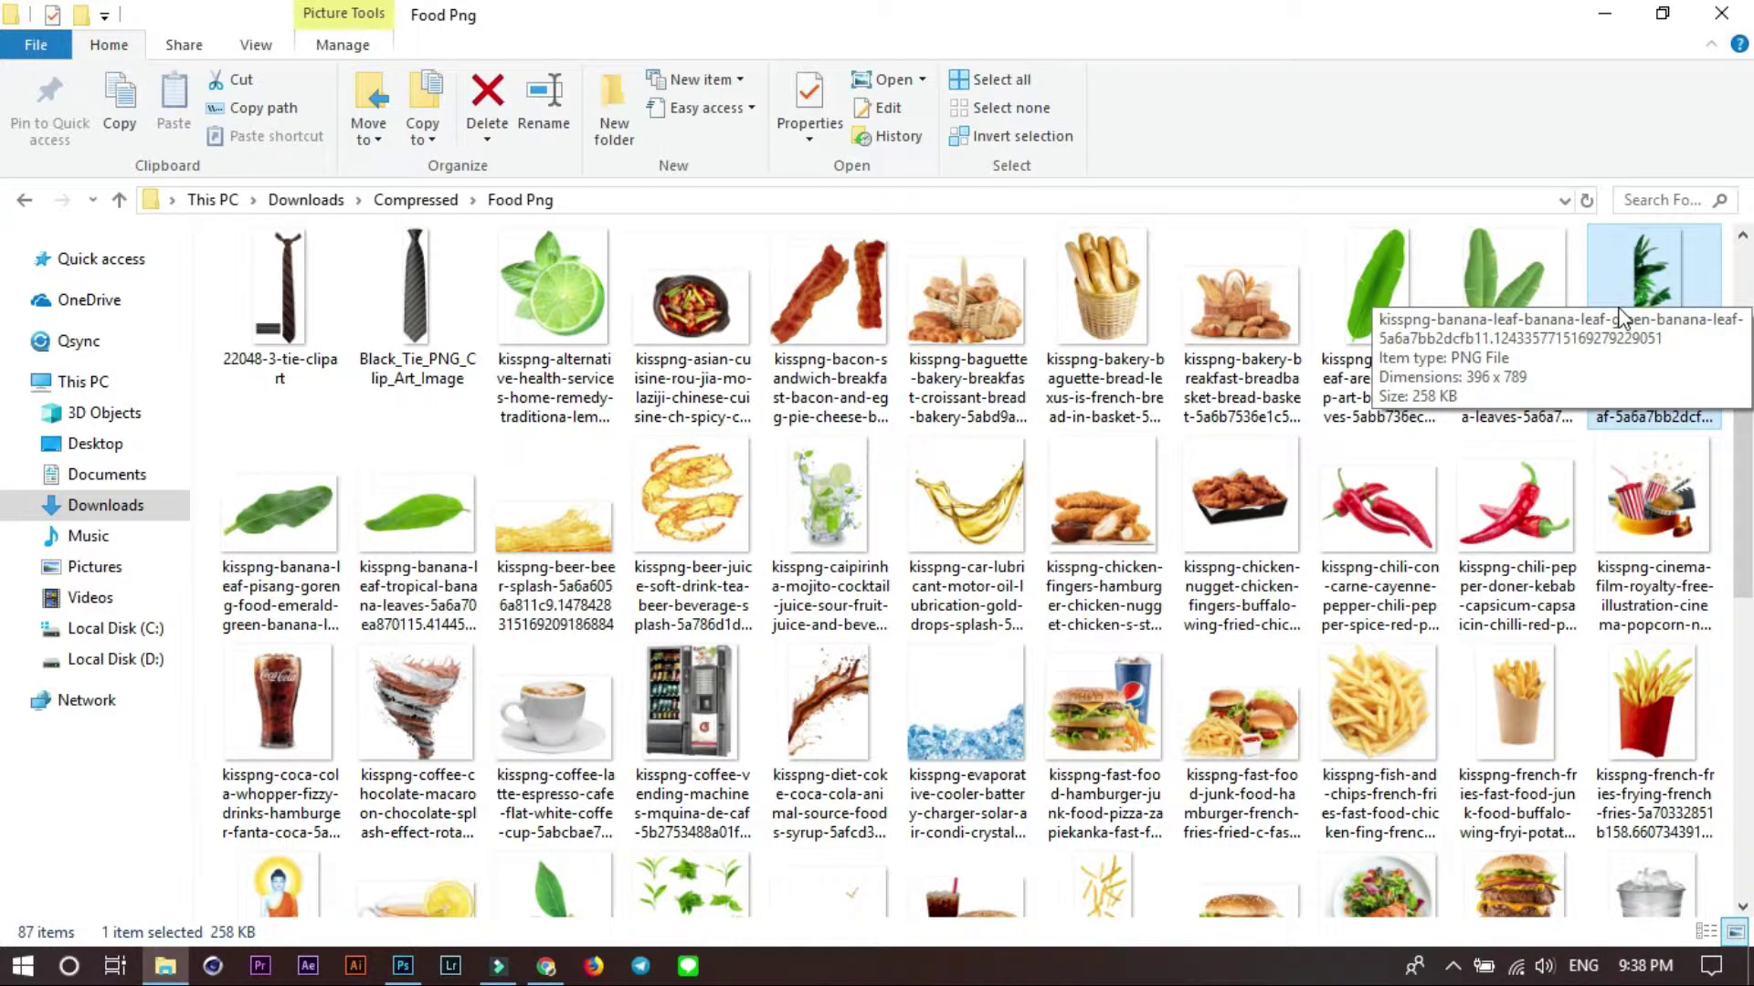
scroll(831, 576, down, 2)
click(417, 584)
click(691, 592)
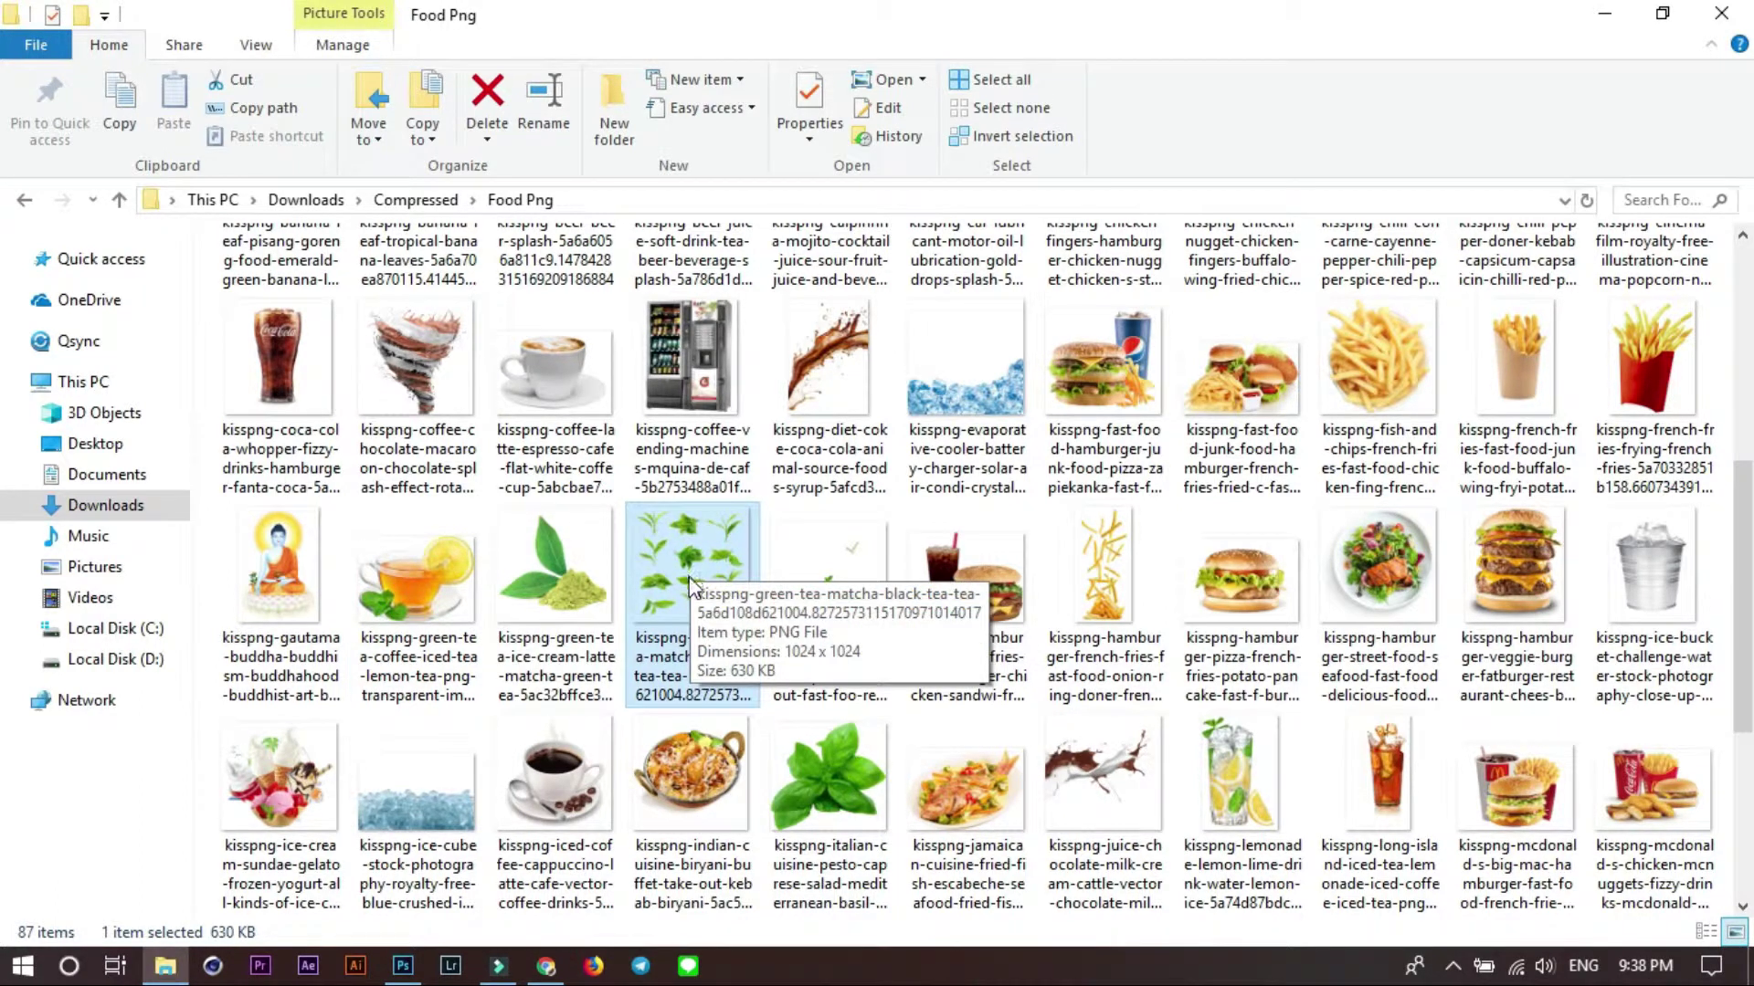
scroll(691, 592, down, 2)
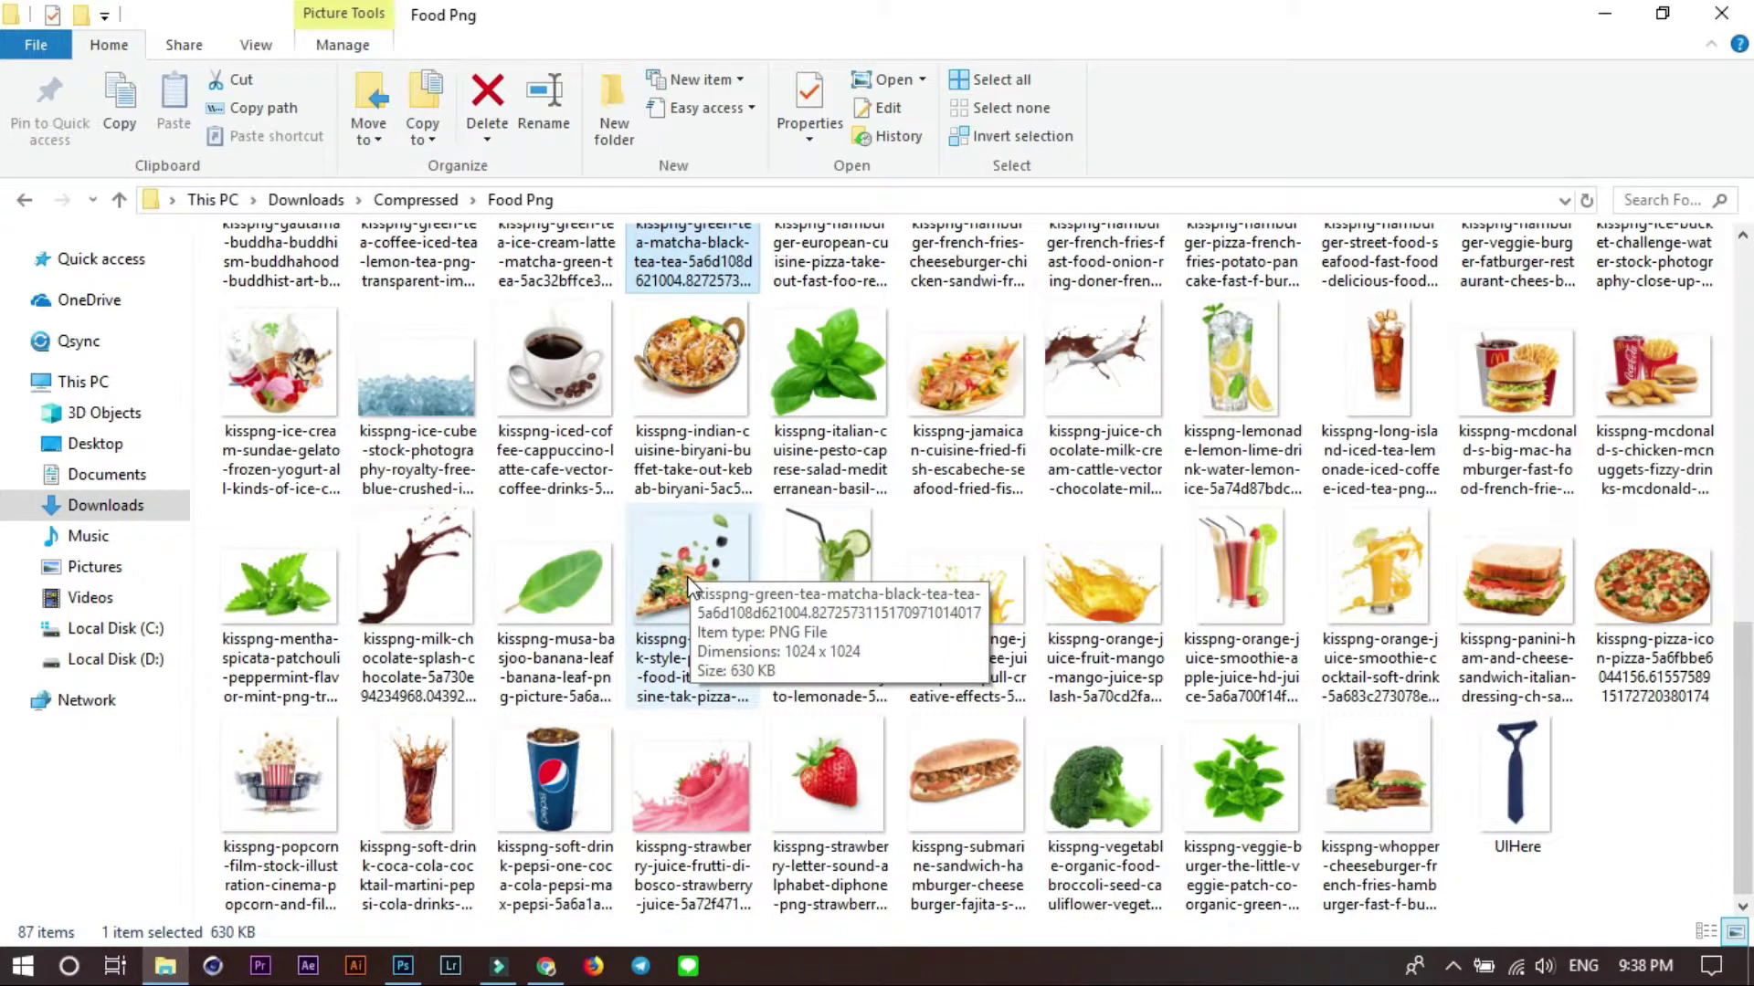
click(1114, 784)
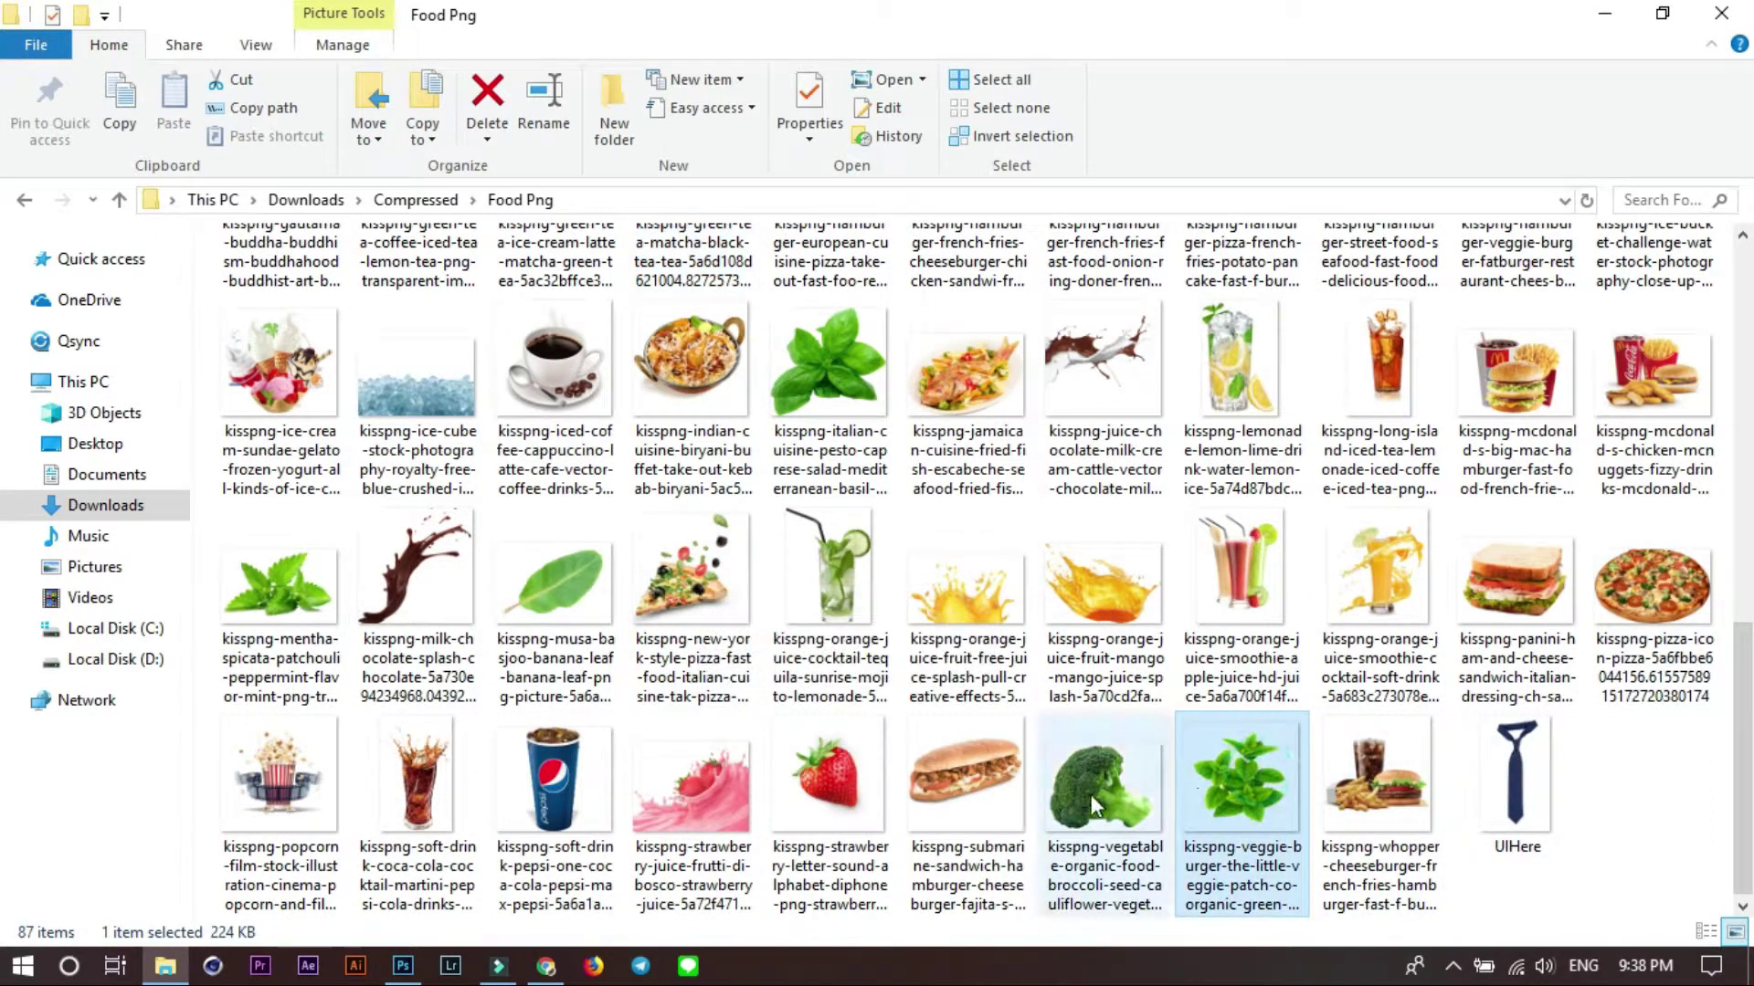
click(270, 570)
Place the banana leaf at about 25%, tilted behind the burger's right, then Alt-drag a copy left.
mouse_move(550, 581)
mouse_down()
mouse_move(562, 665)
mouse_move(1193, 529)
mouse_up()
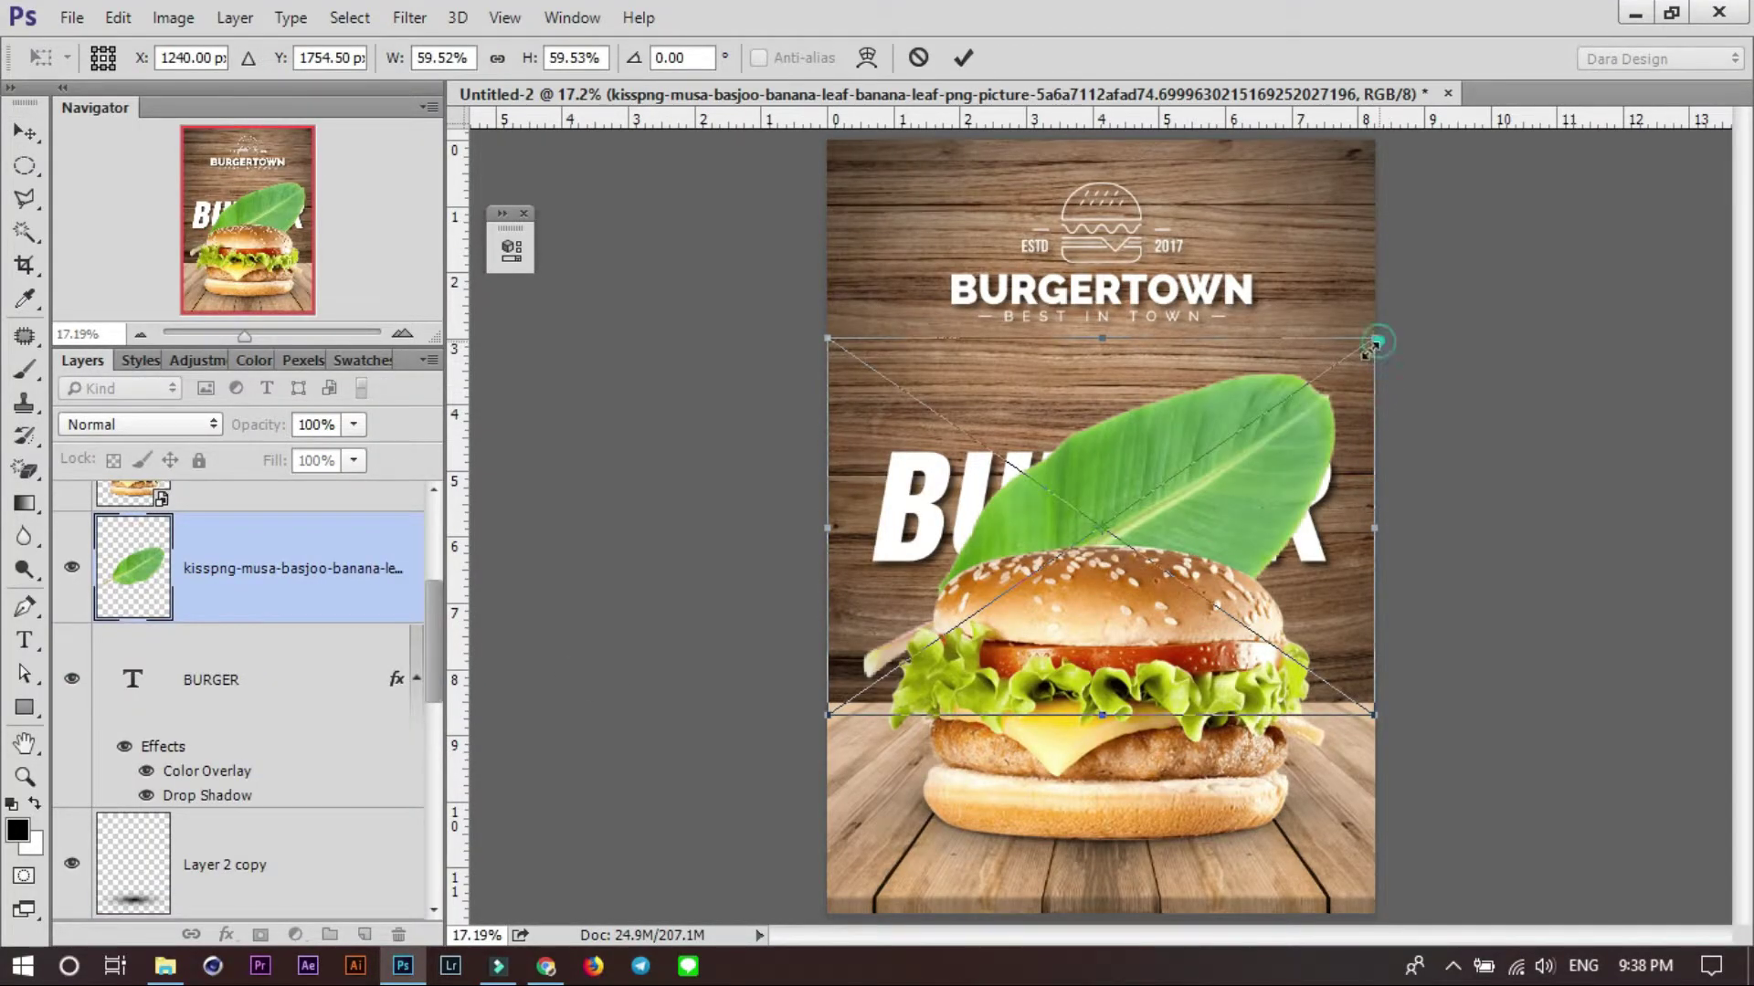
drag(1375, 342, 1260, 420)
mouse_move(1175, 507)
mouse_down()
mouse_move(1322, 574)
mouse_move(1333, 627)
mouse_move(1331, 612)
mouse_up()
mouse_move(1409, 532)
mouse_down()
mouse_move(1359, 565)
mouse_move(1434, 606)
mouse_up()
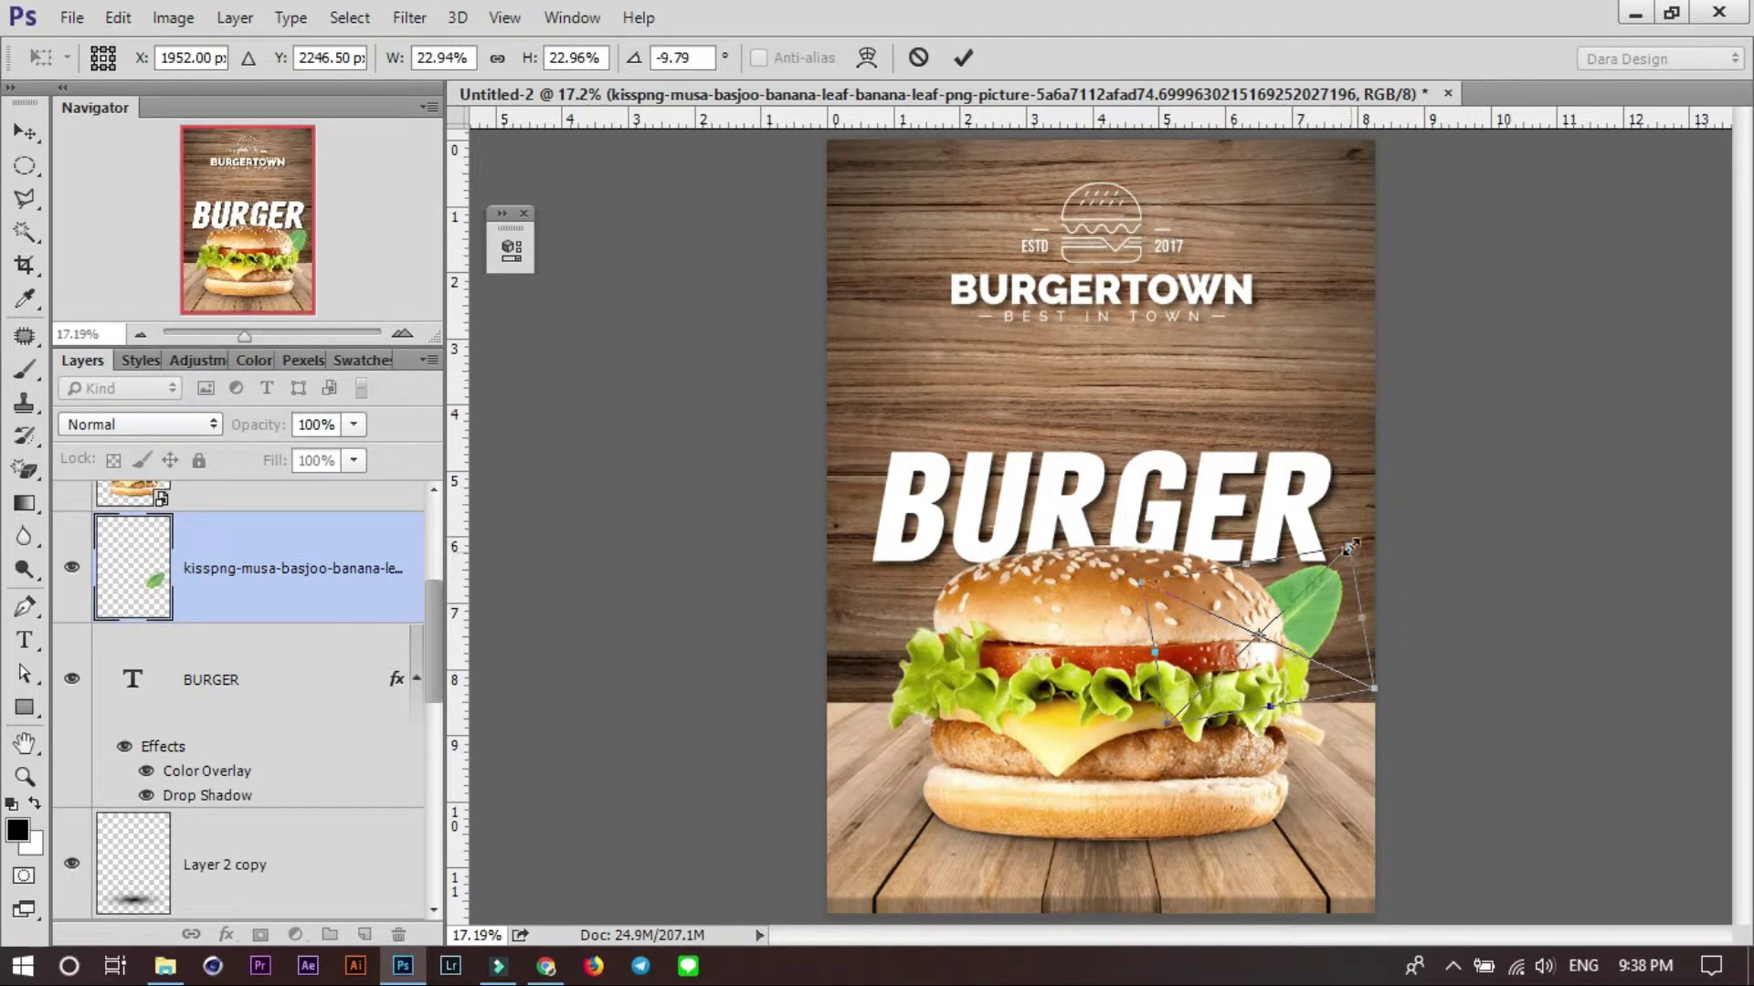
drag(1349, 546, 1363, 532)
drag(1329, 605, 1332, 556)
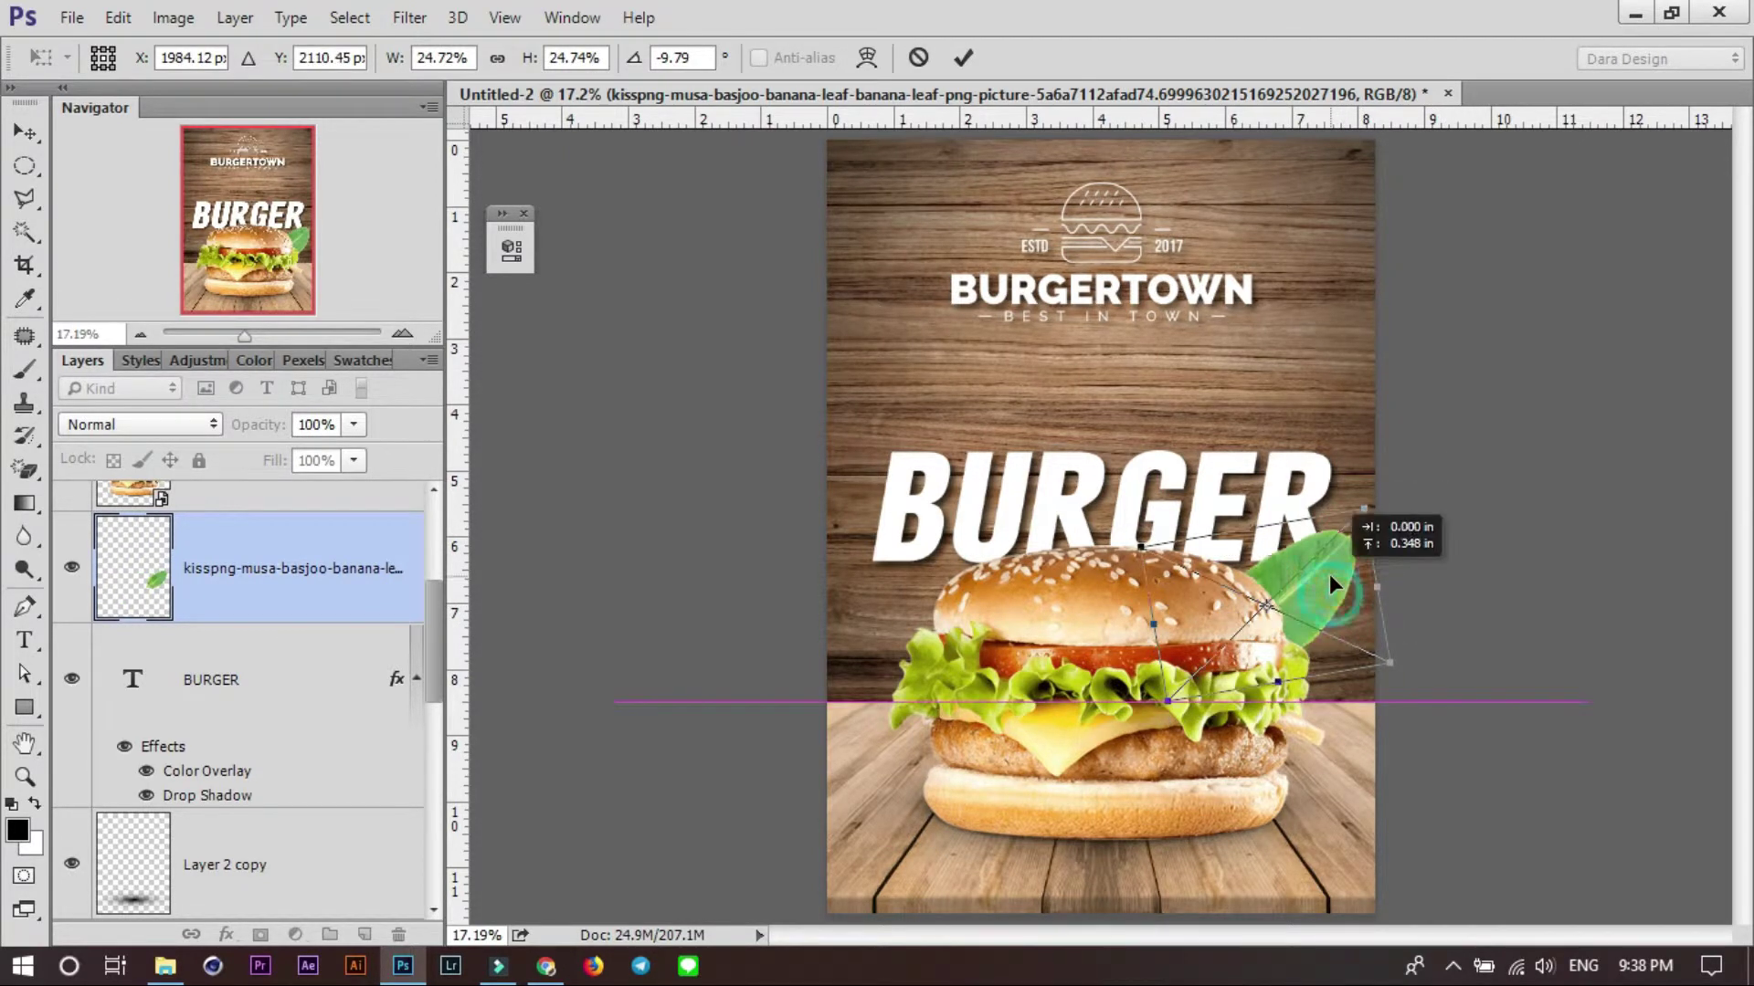
key(Return)
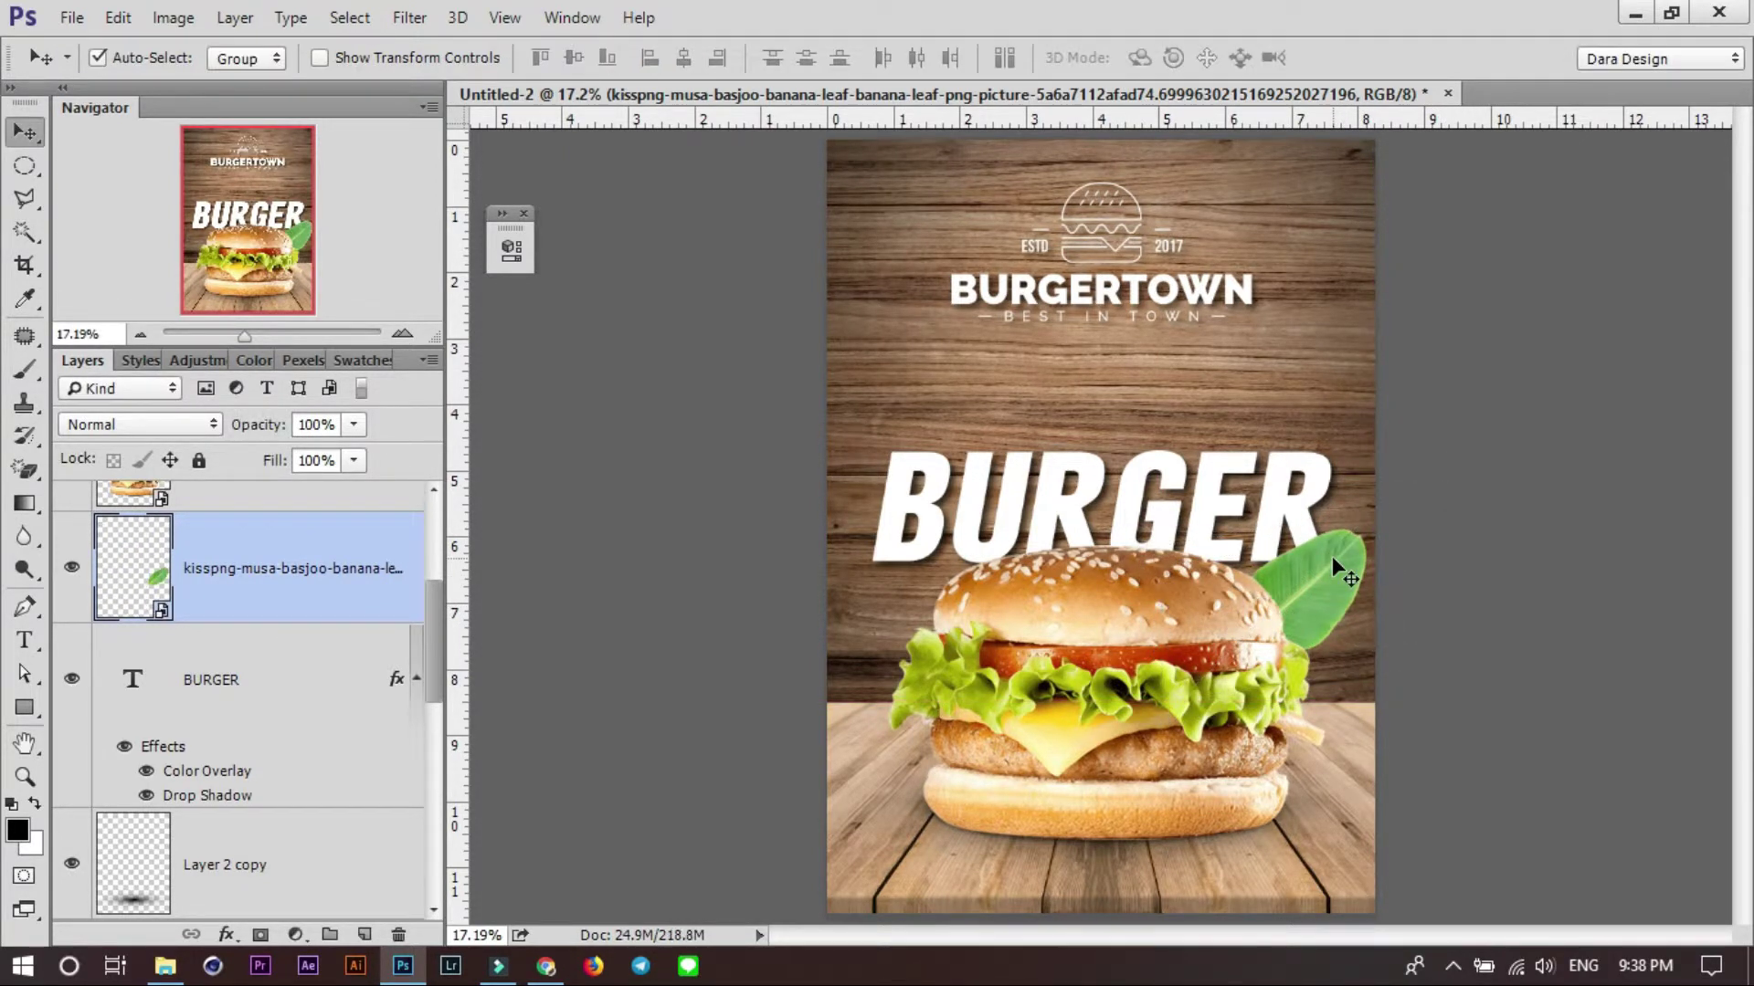
alt+drag(1329, 571, 984, 539)
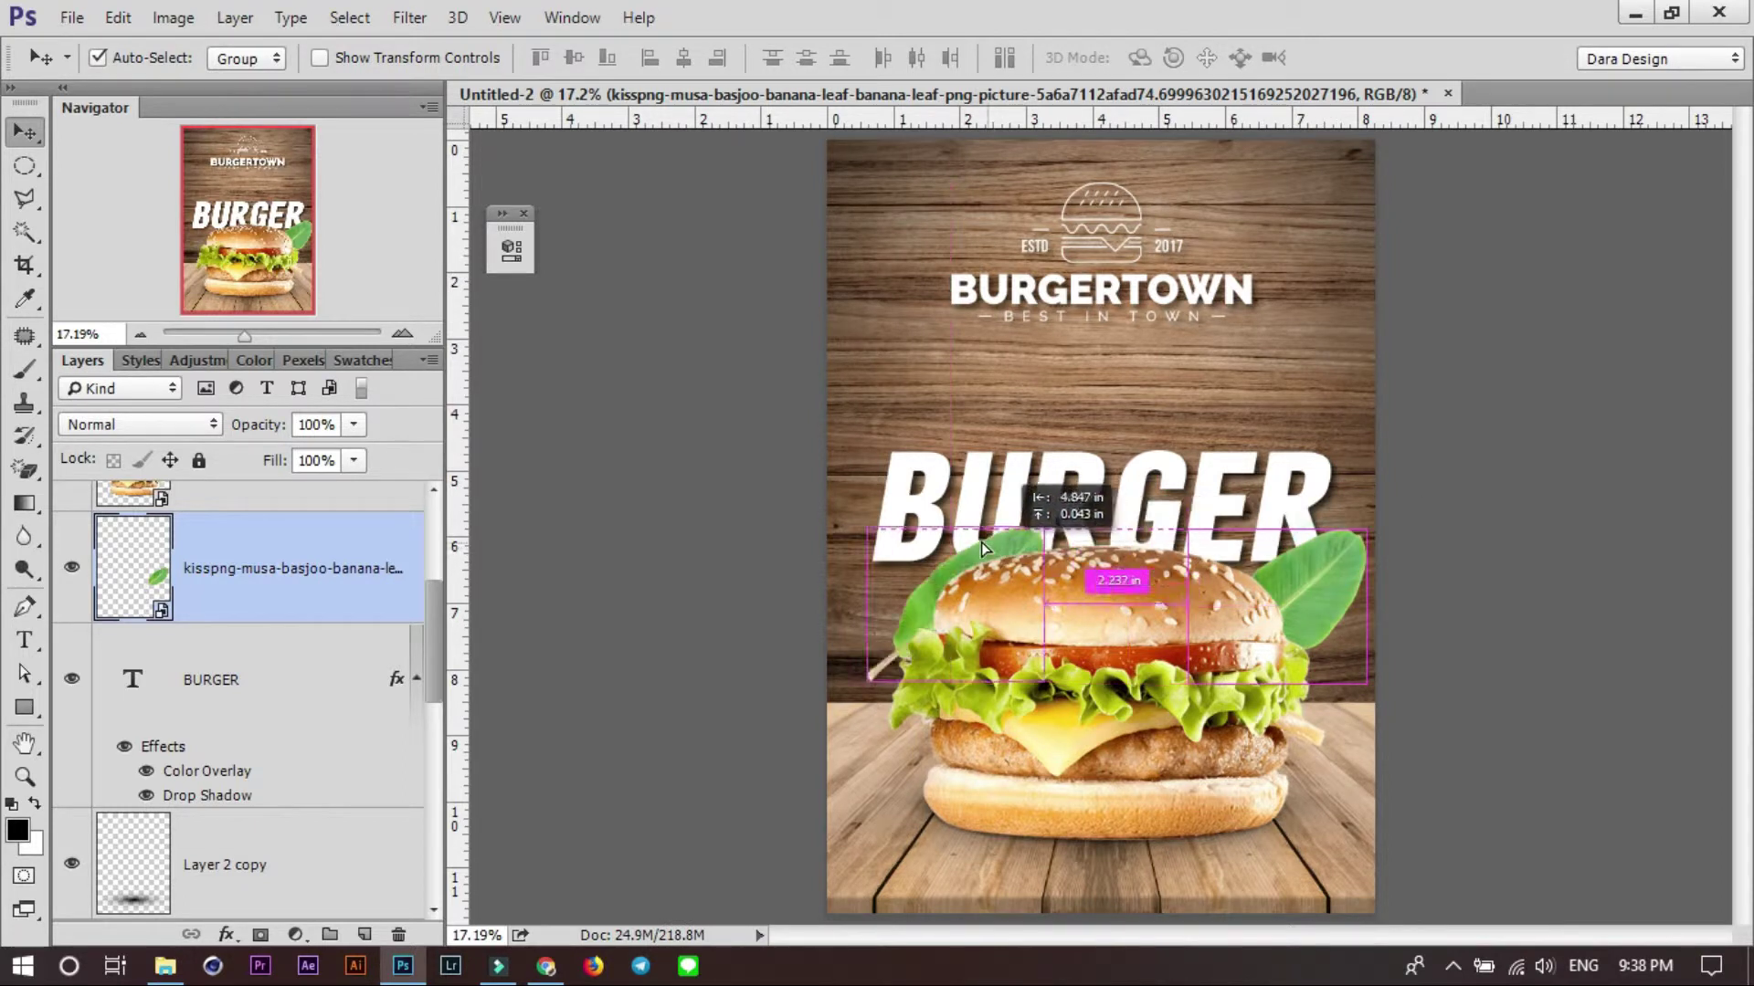
Rotate the leaf copy about -109°, scale it to 25.73%, and tuck it behind the burger's left edge.
key(ctrl+t)
drag(811, 533, 857, 475)
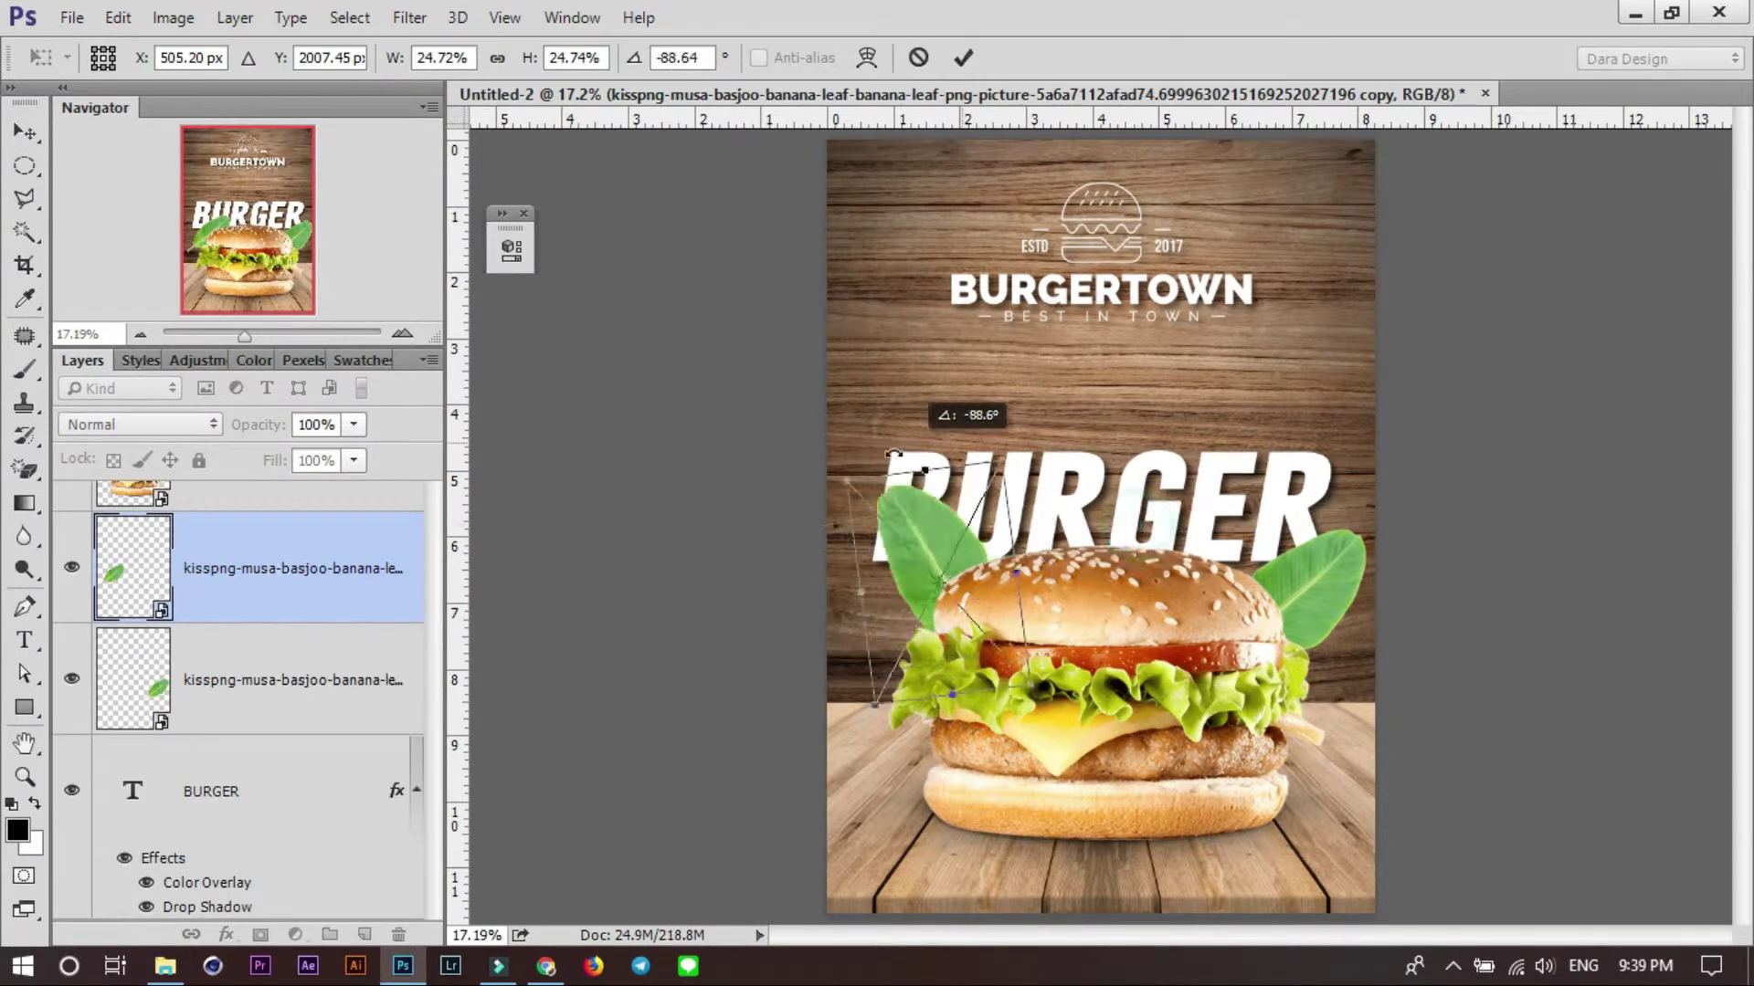
mouse_move(895, 551)
mouse_down()
mouse_move(897, 623)
mouse_move(918, 633)
mouse_up()
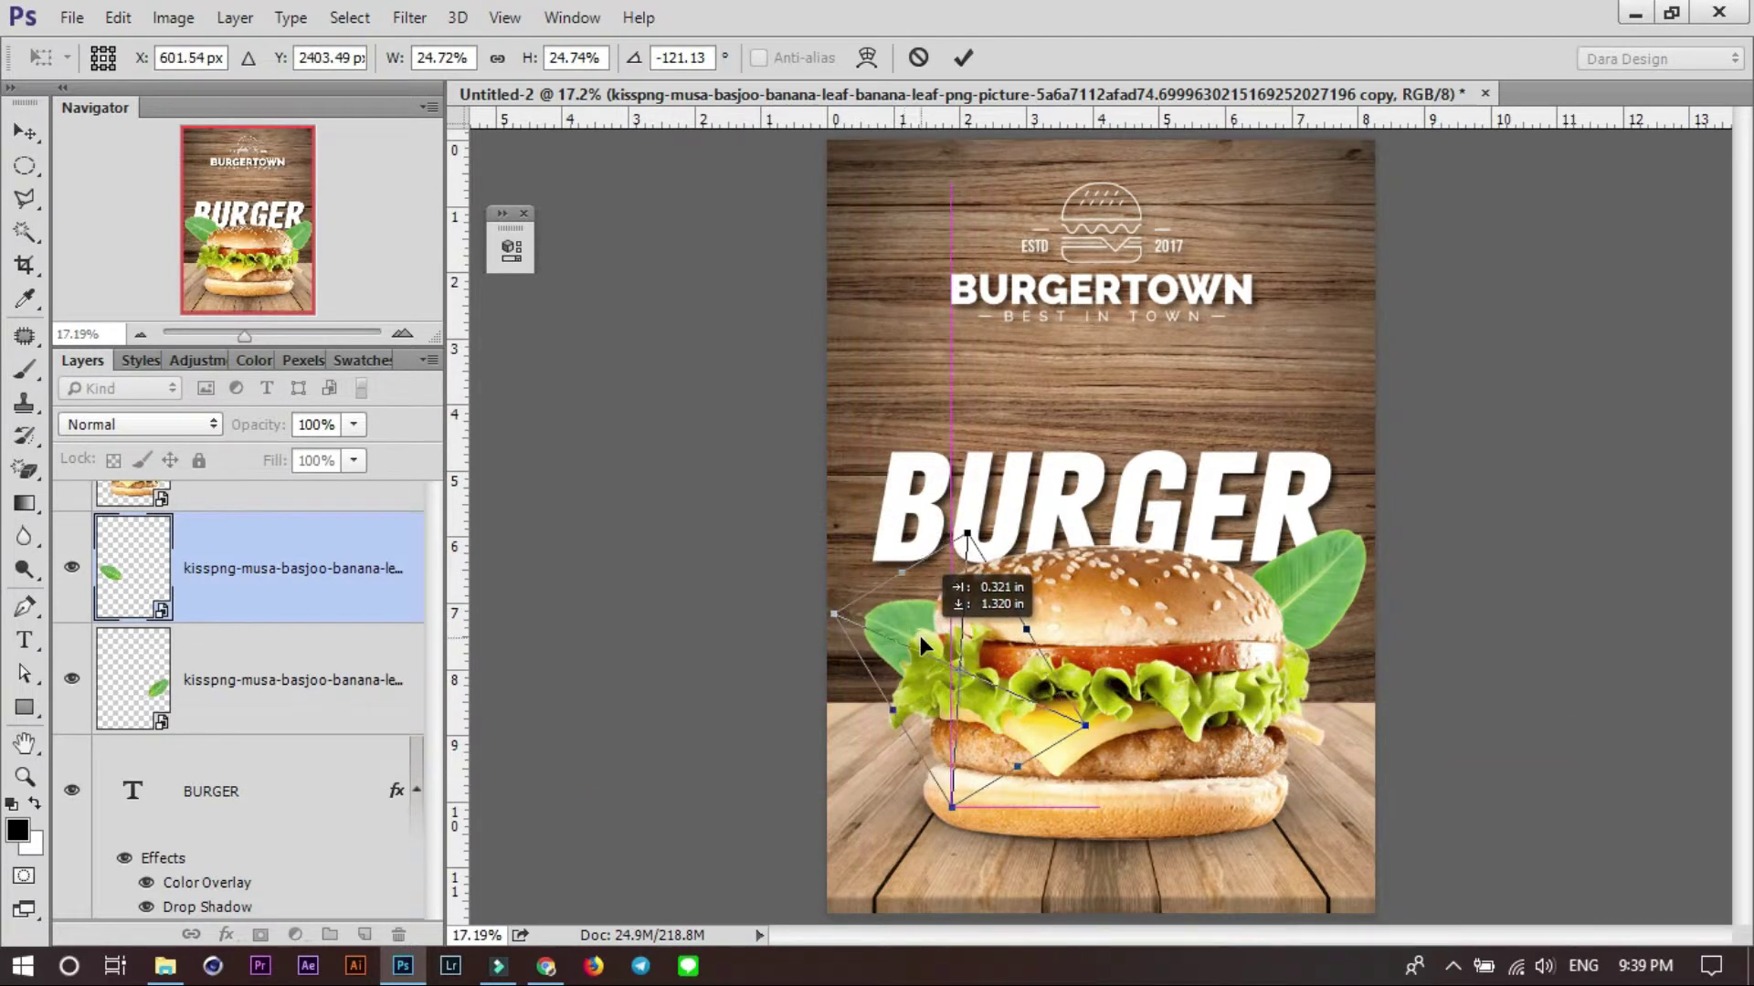
drag(1093, 603, 1103, 632)
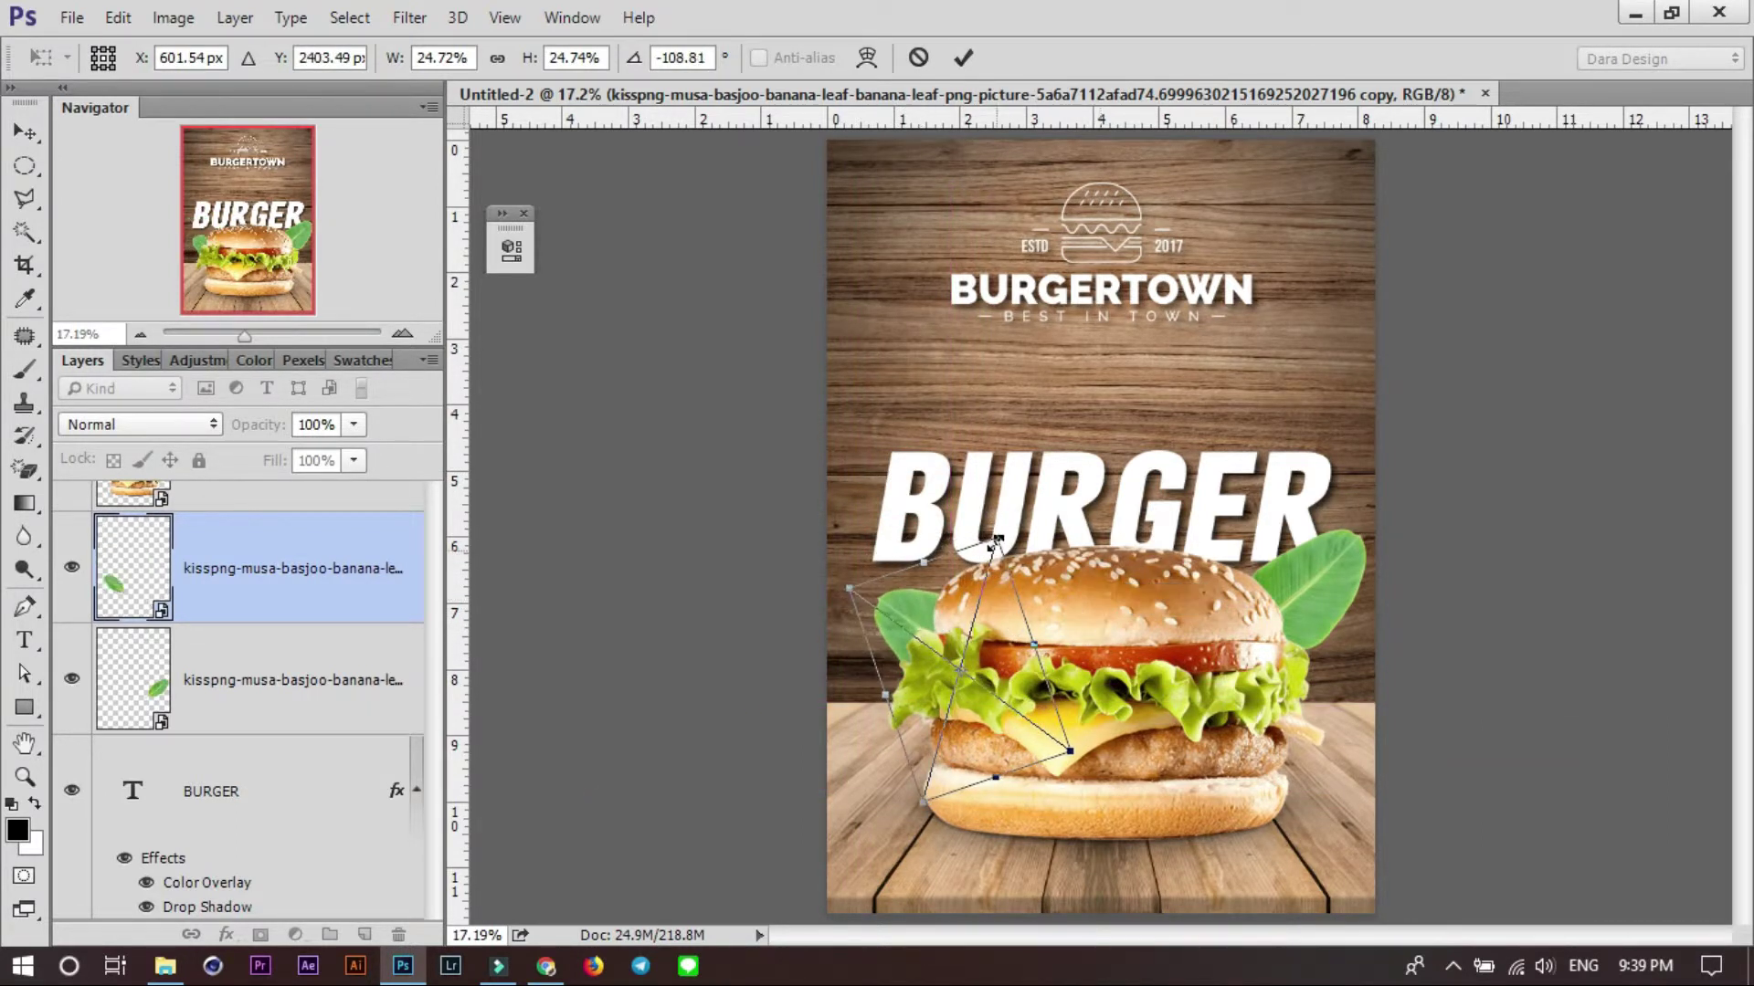
drag(998, 538, 999, 531)
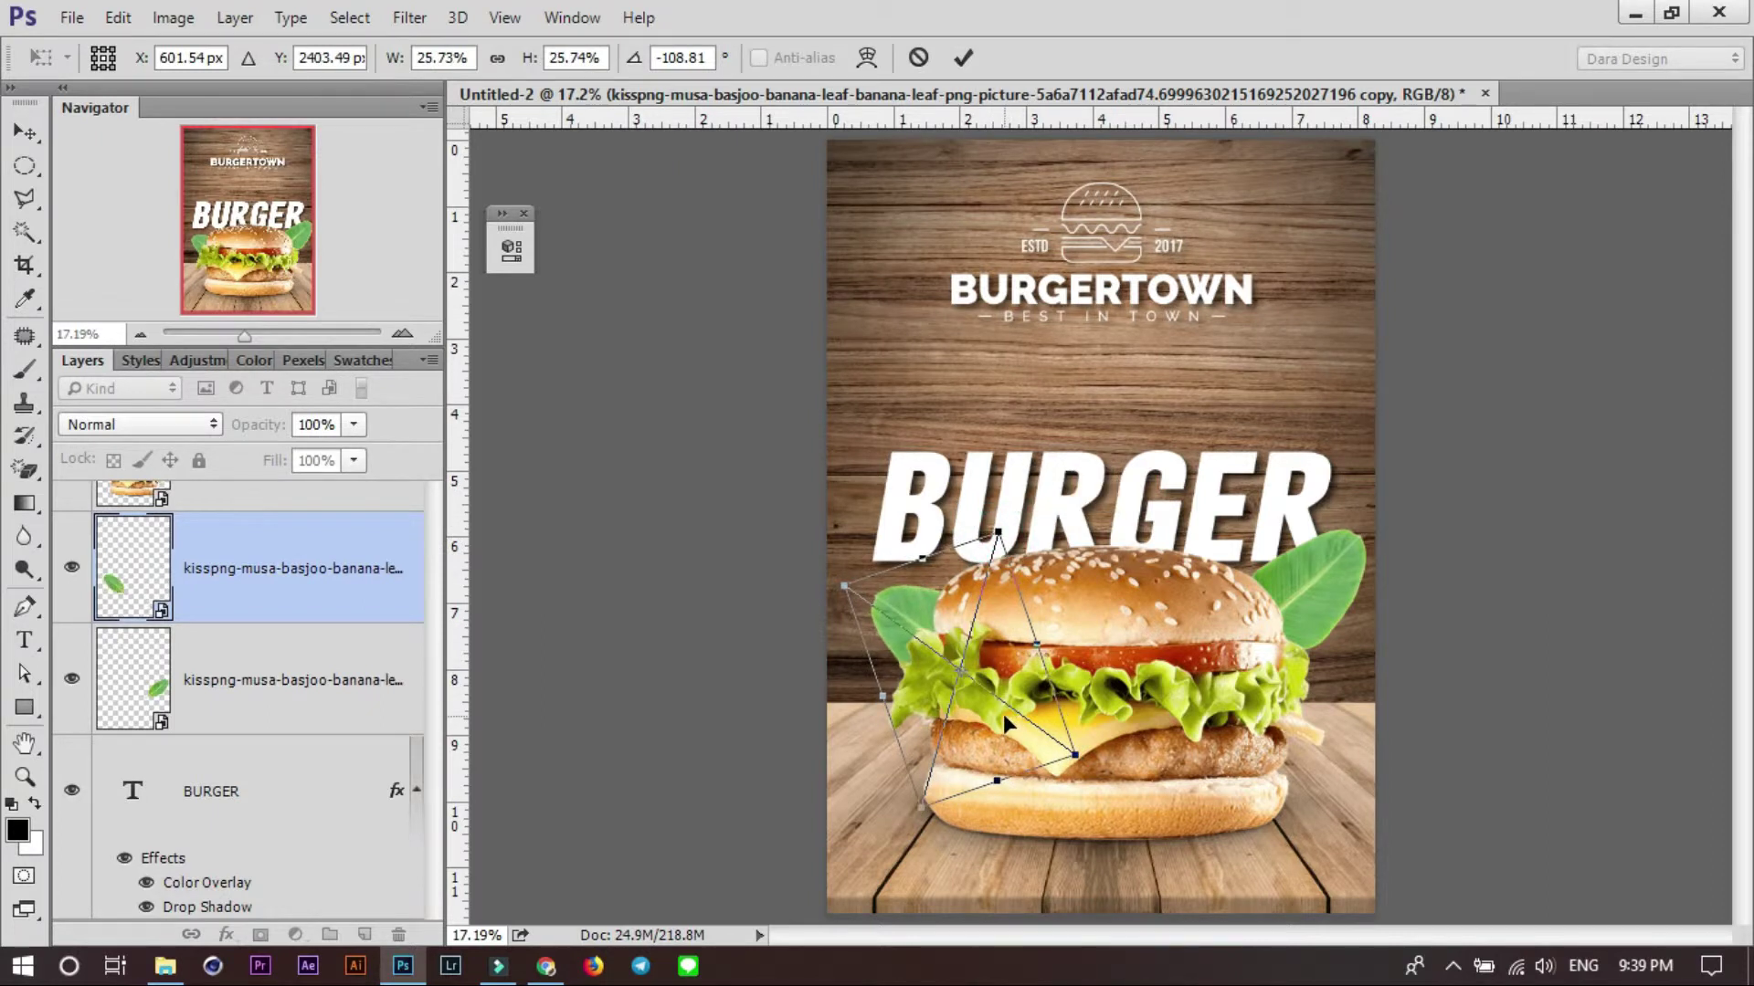
drag(1003, 714, 904, 729)
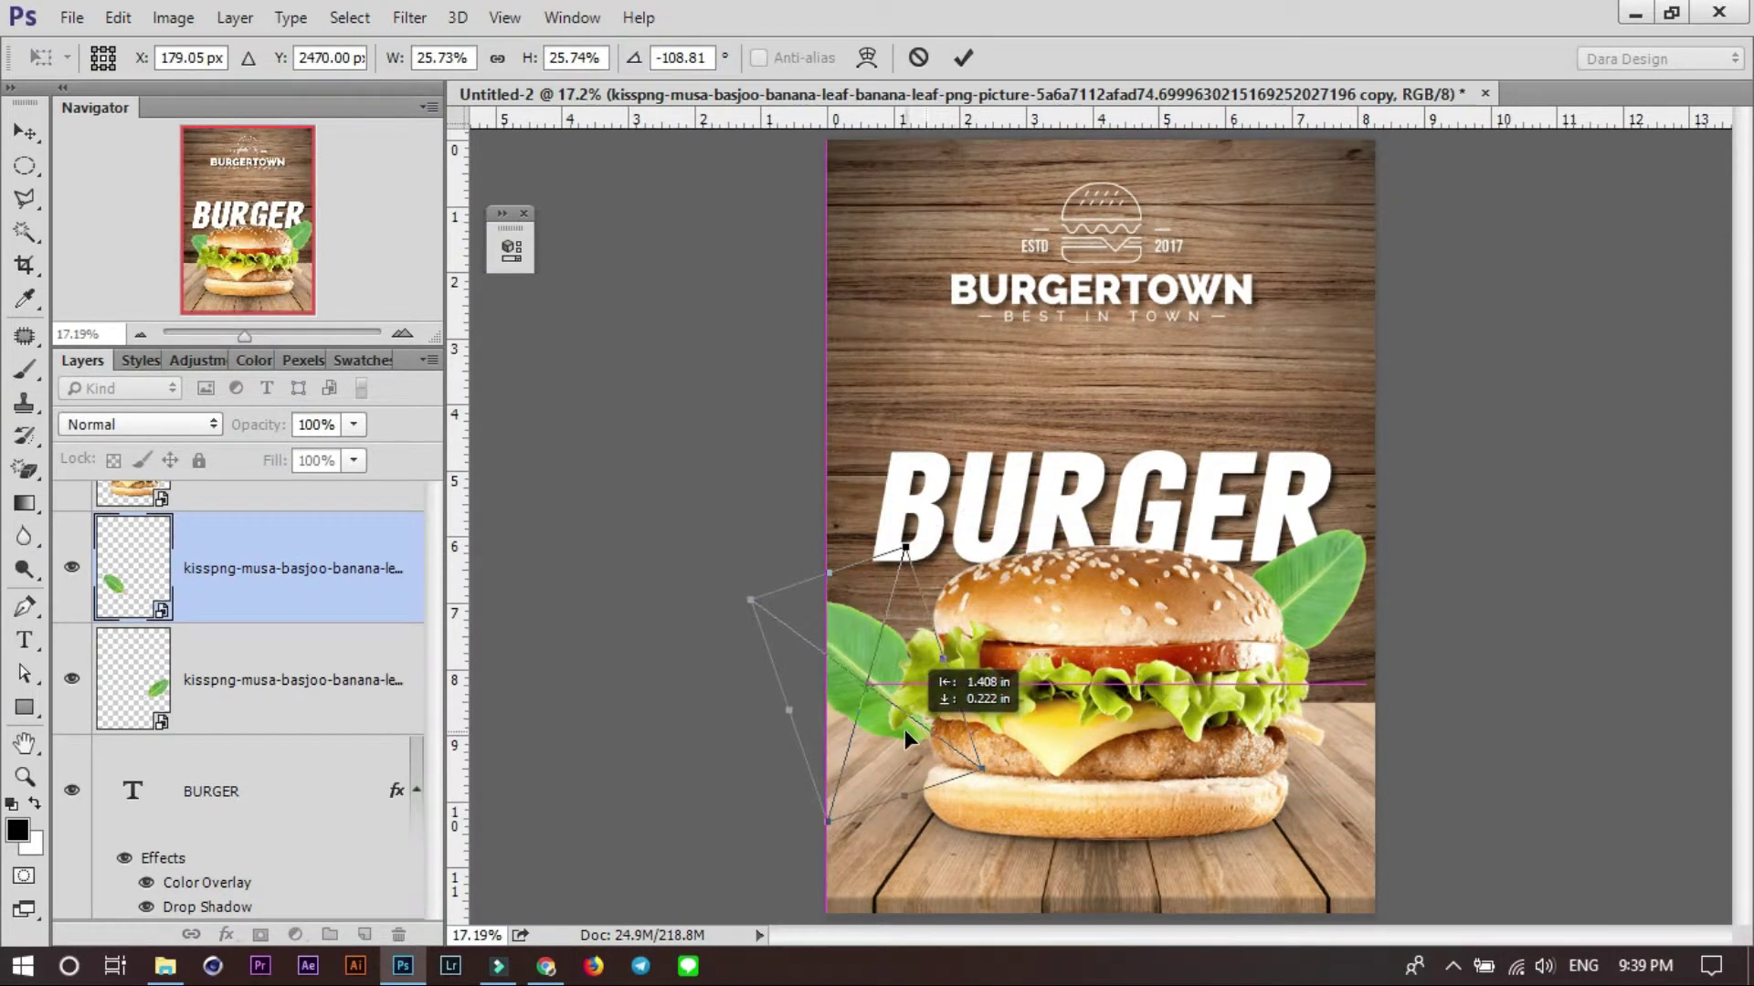
key(Return)
ctrl+click(291, 698)
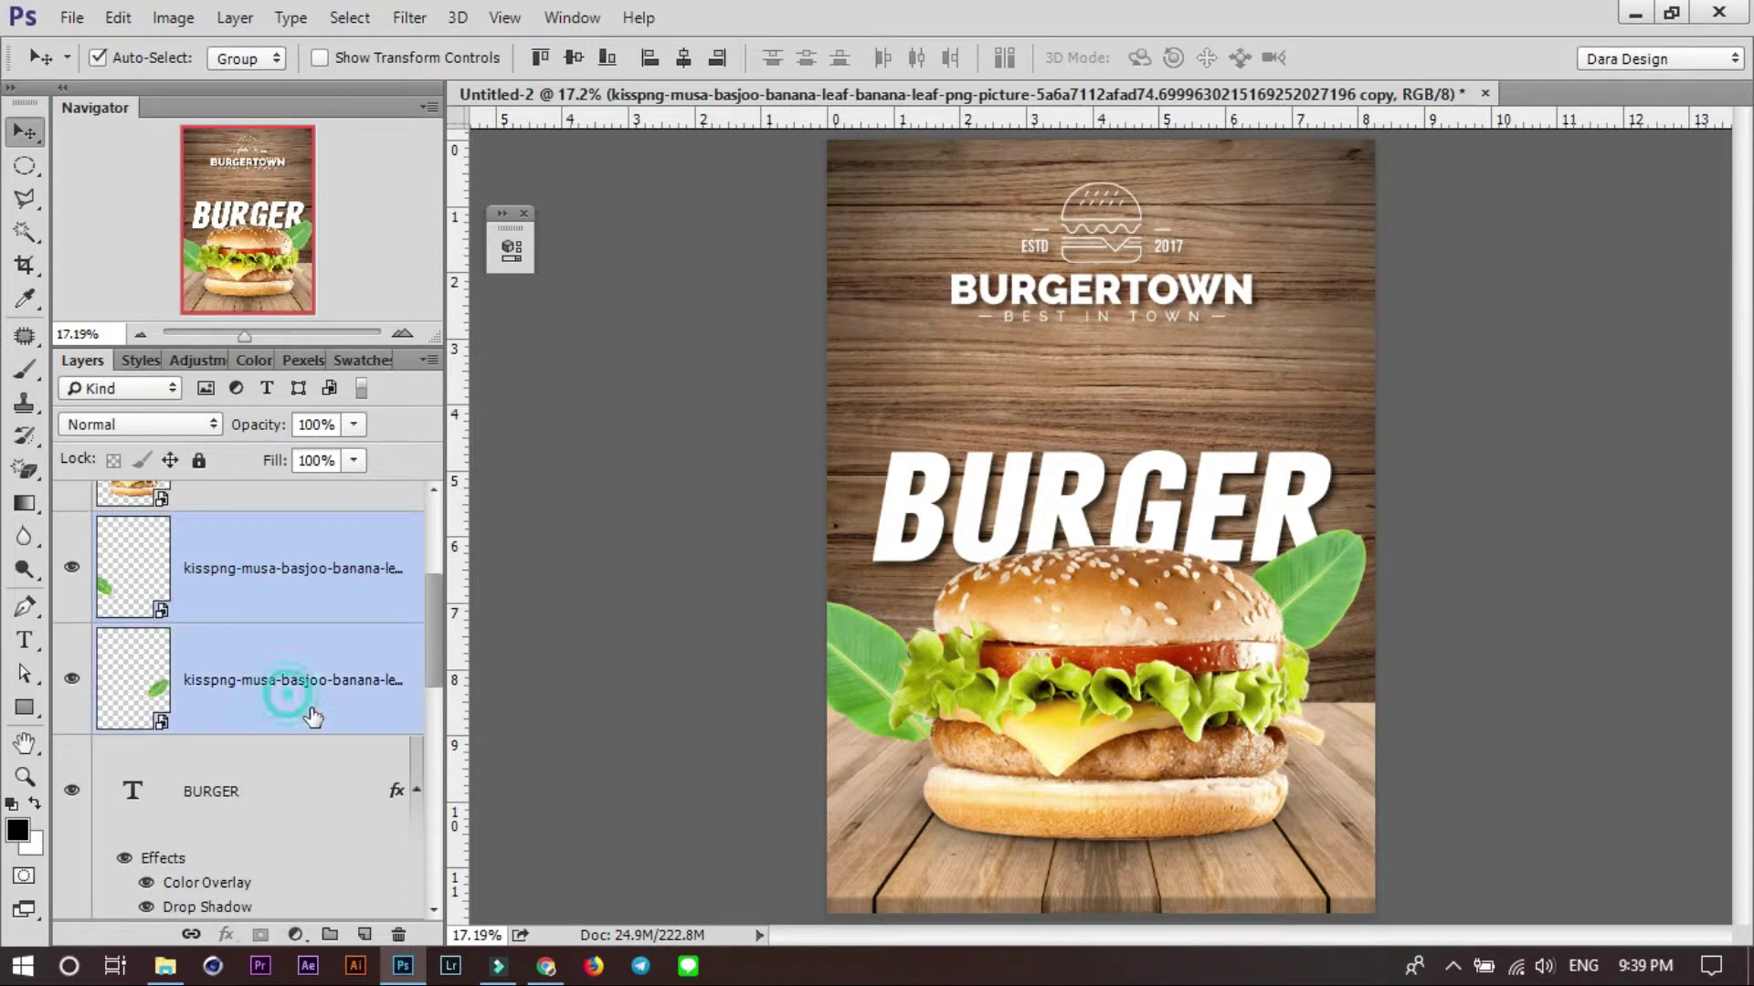
Send both leaves behind BURGER and lower the right leaf beside the burger's edge.
key(ctrl+bracketleft)
key(ctrl+bracketleft)
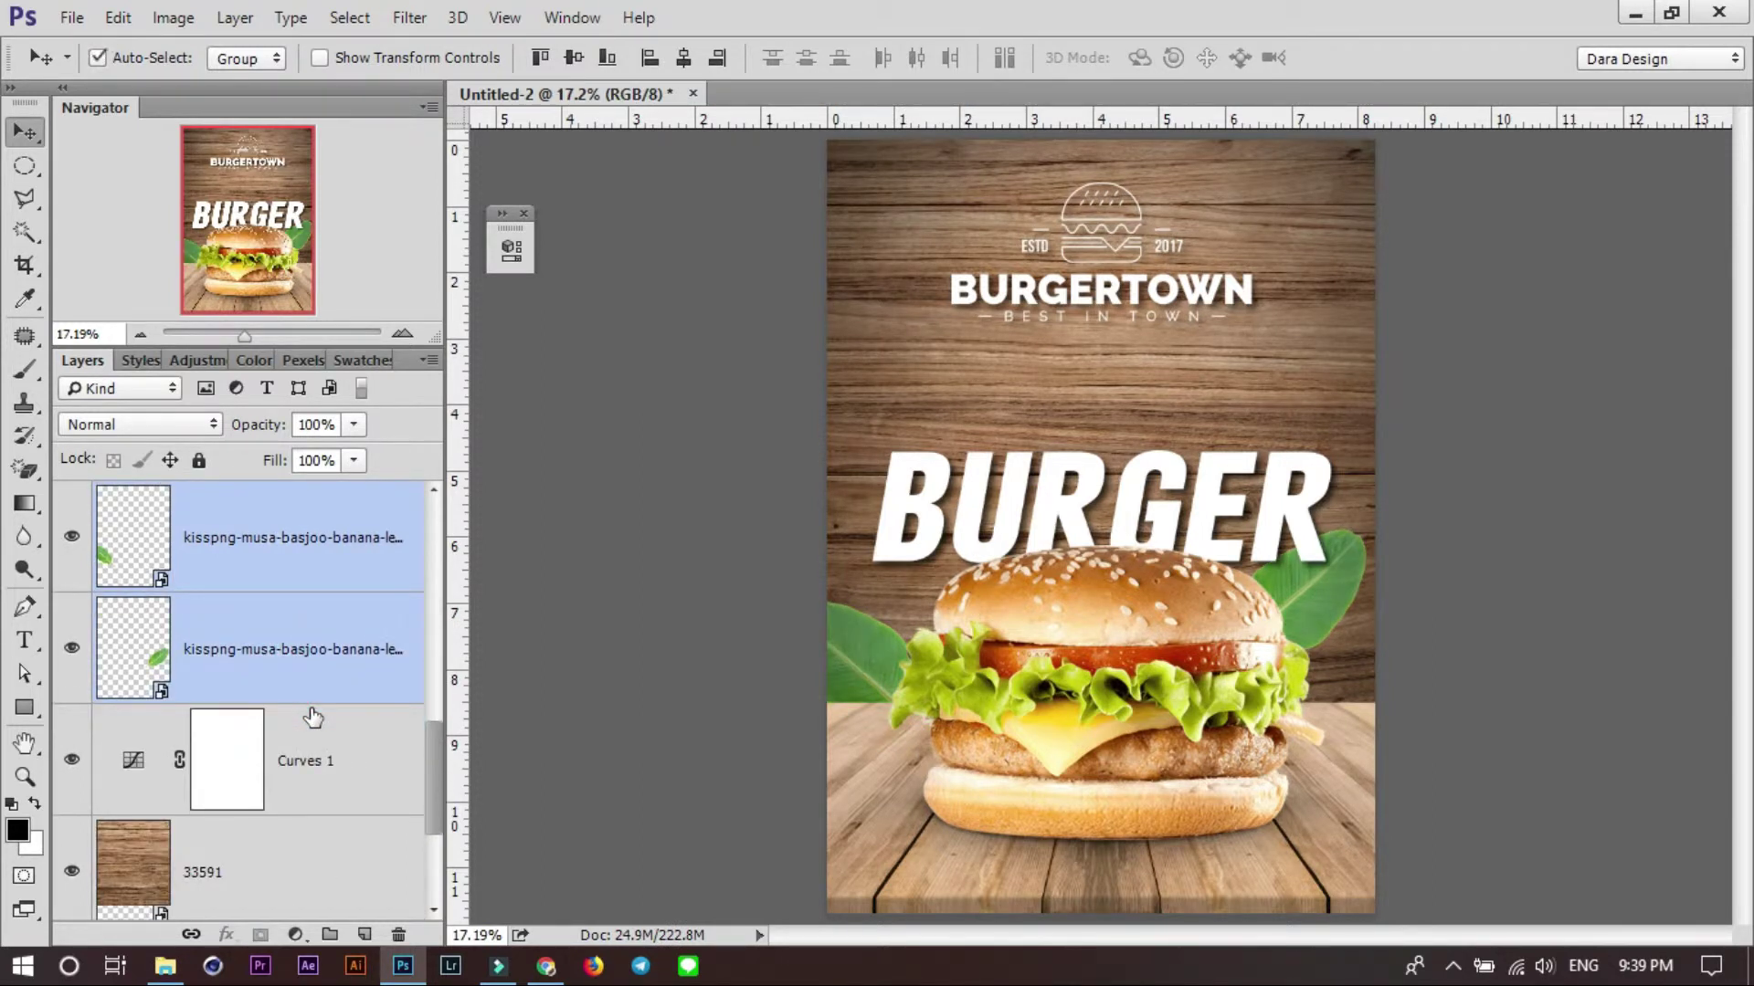
drag(1339, 610, 1323, 594)
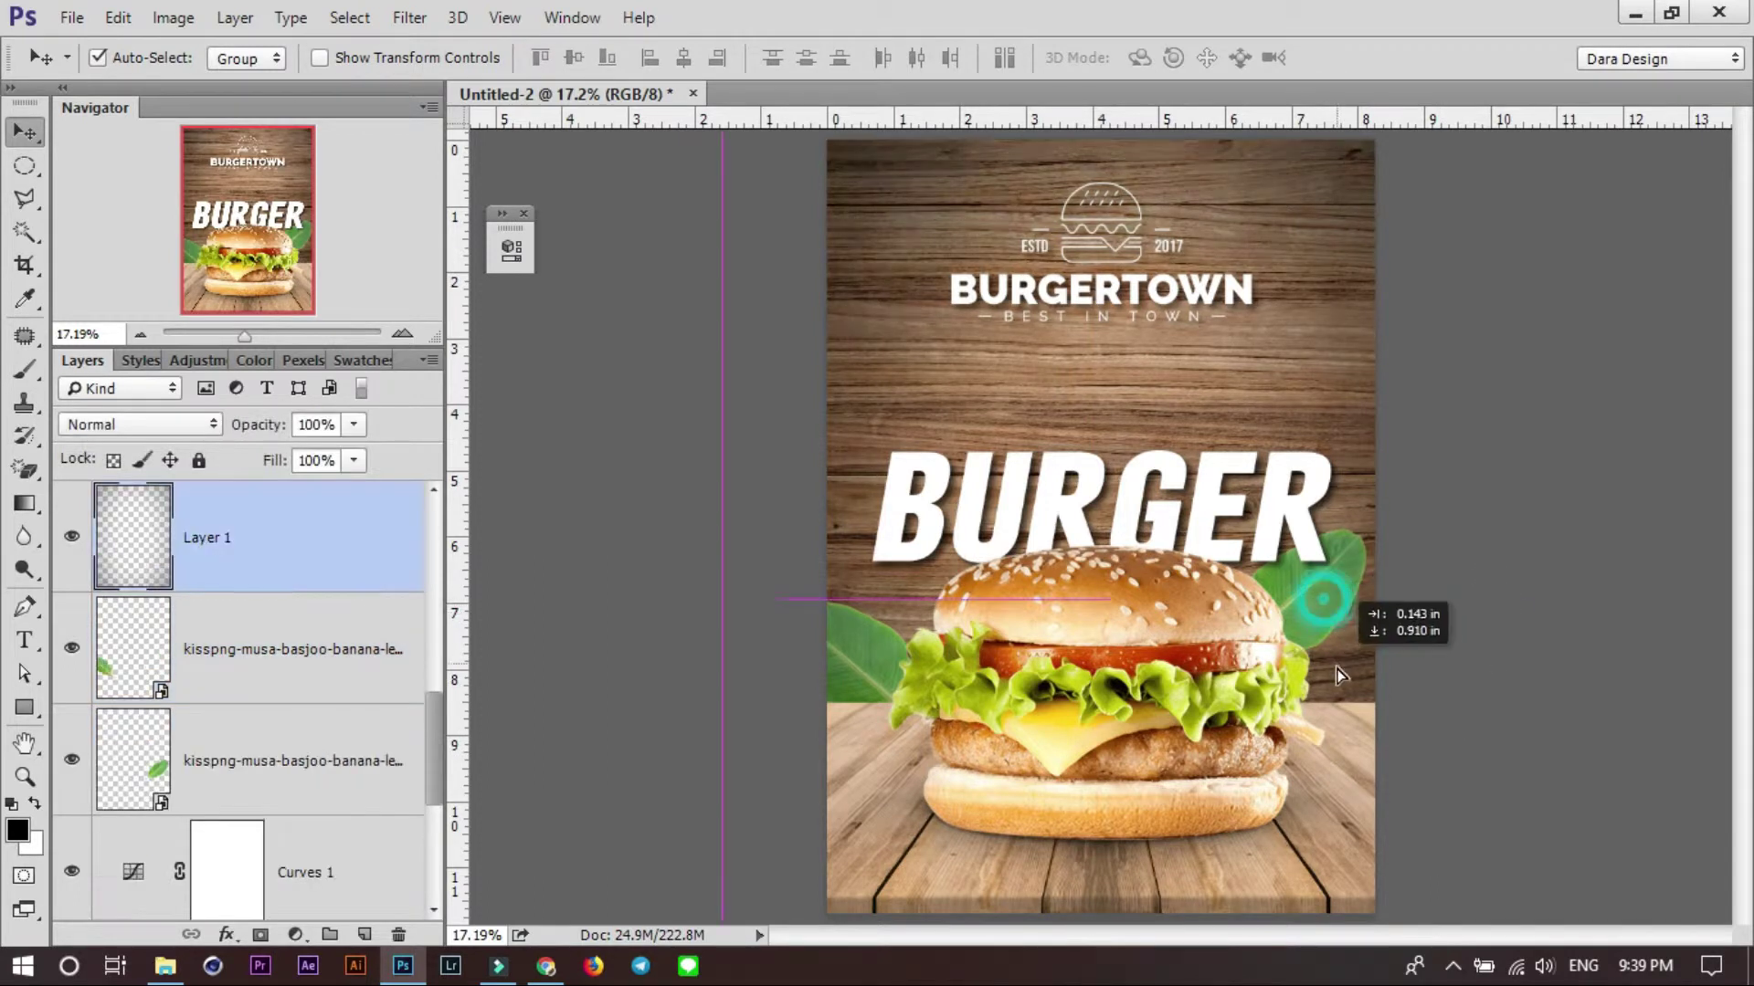
key(ctrl+z)
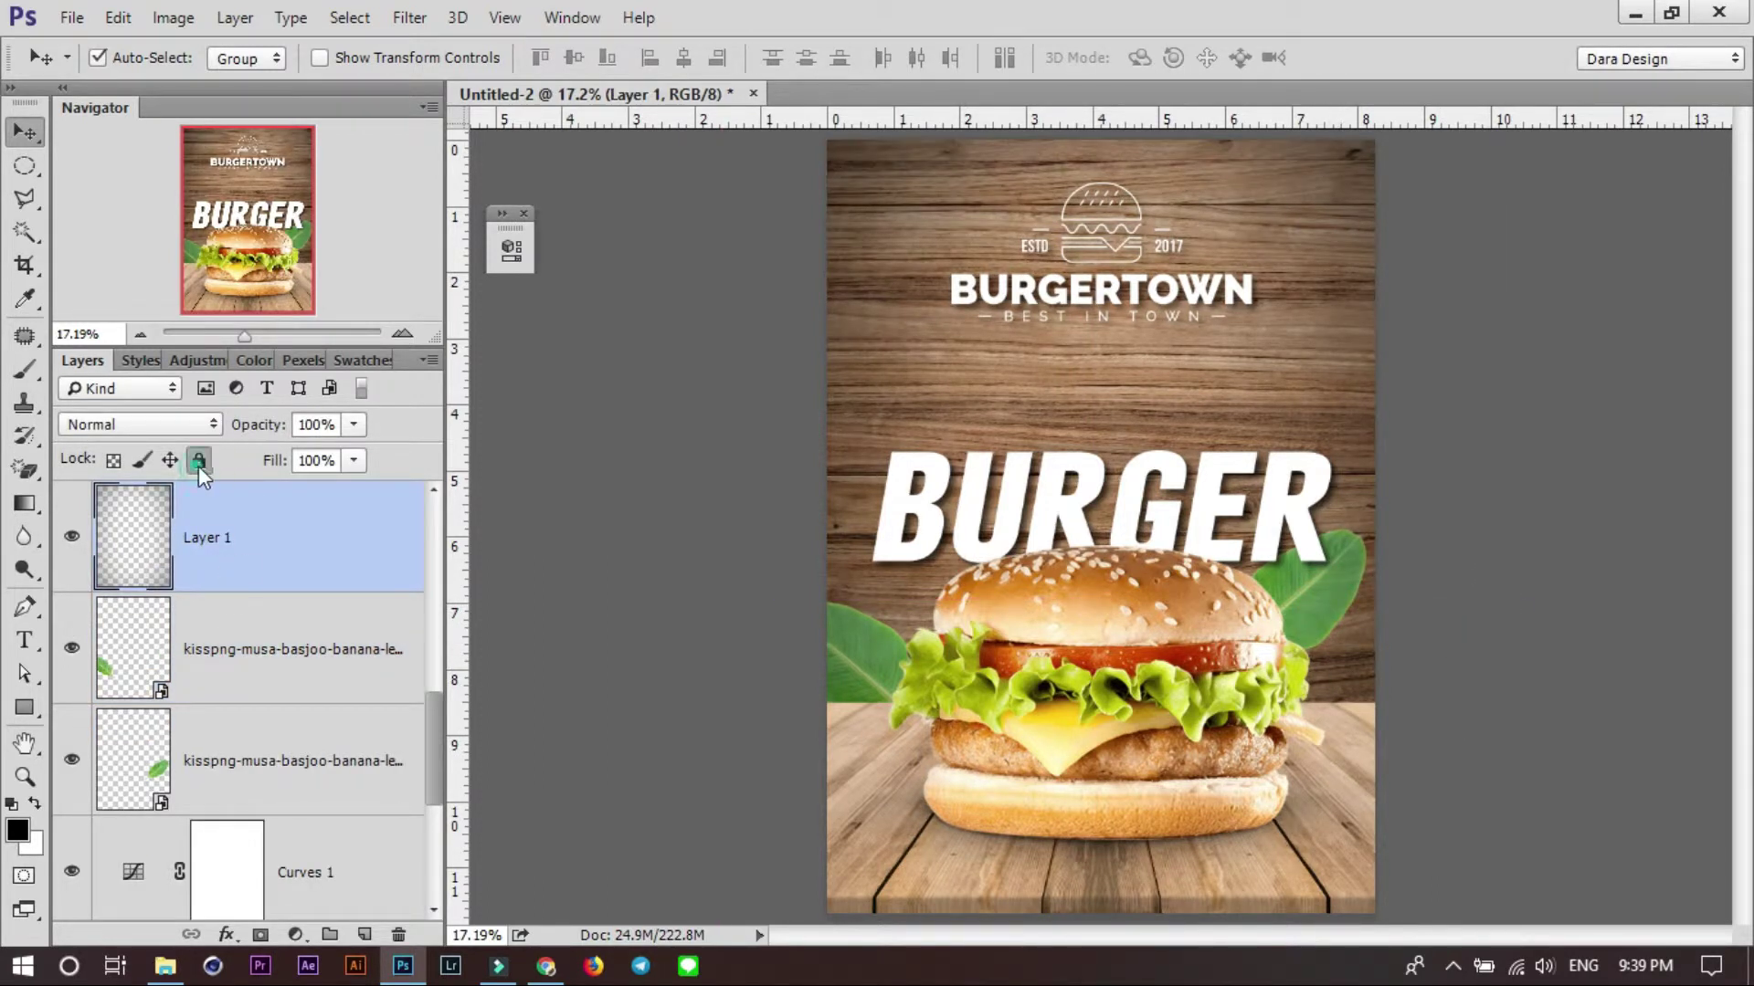
click(1329, 607)
drag(1330, 603, 1337, 674)
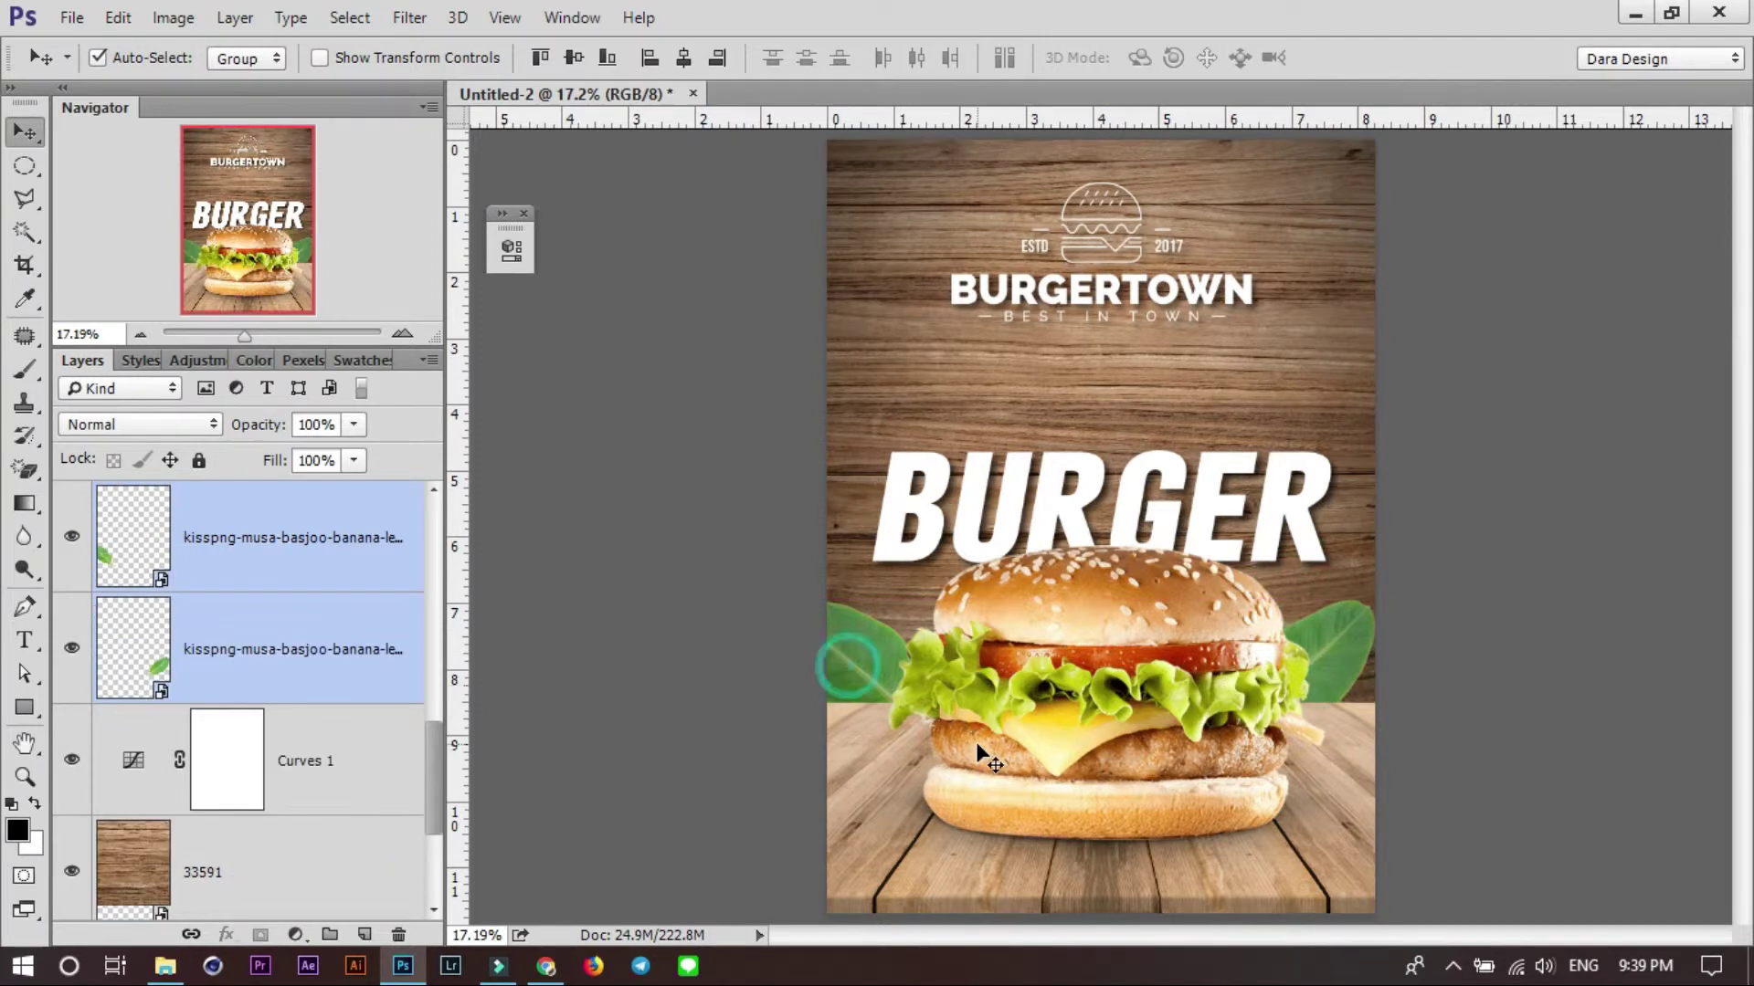
key(alt+Tab)
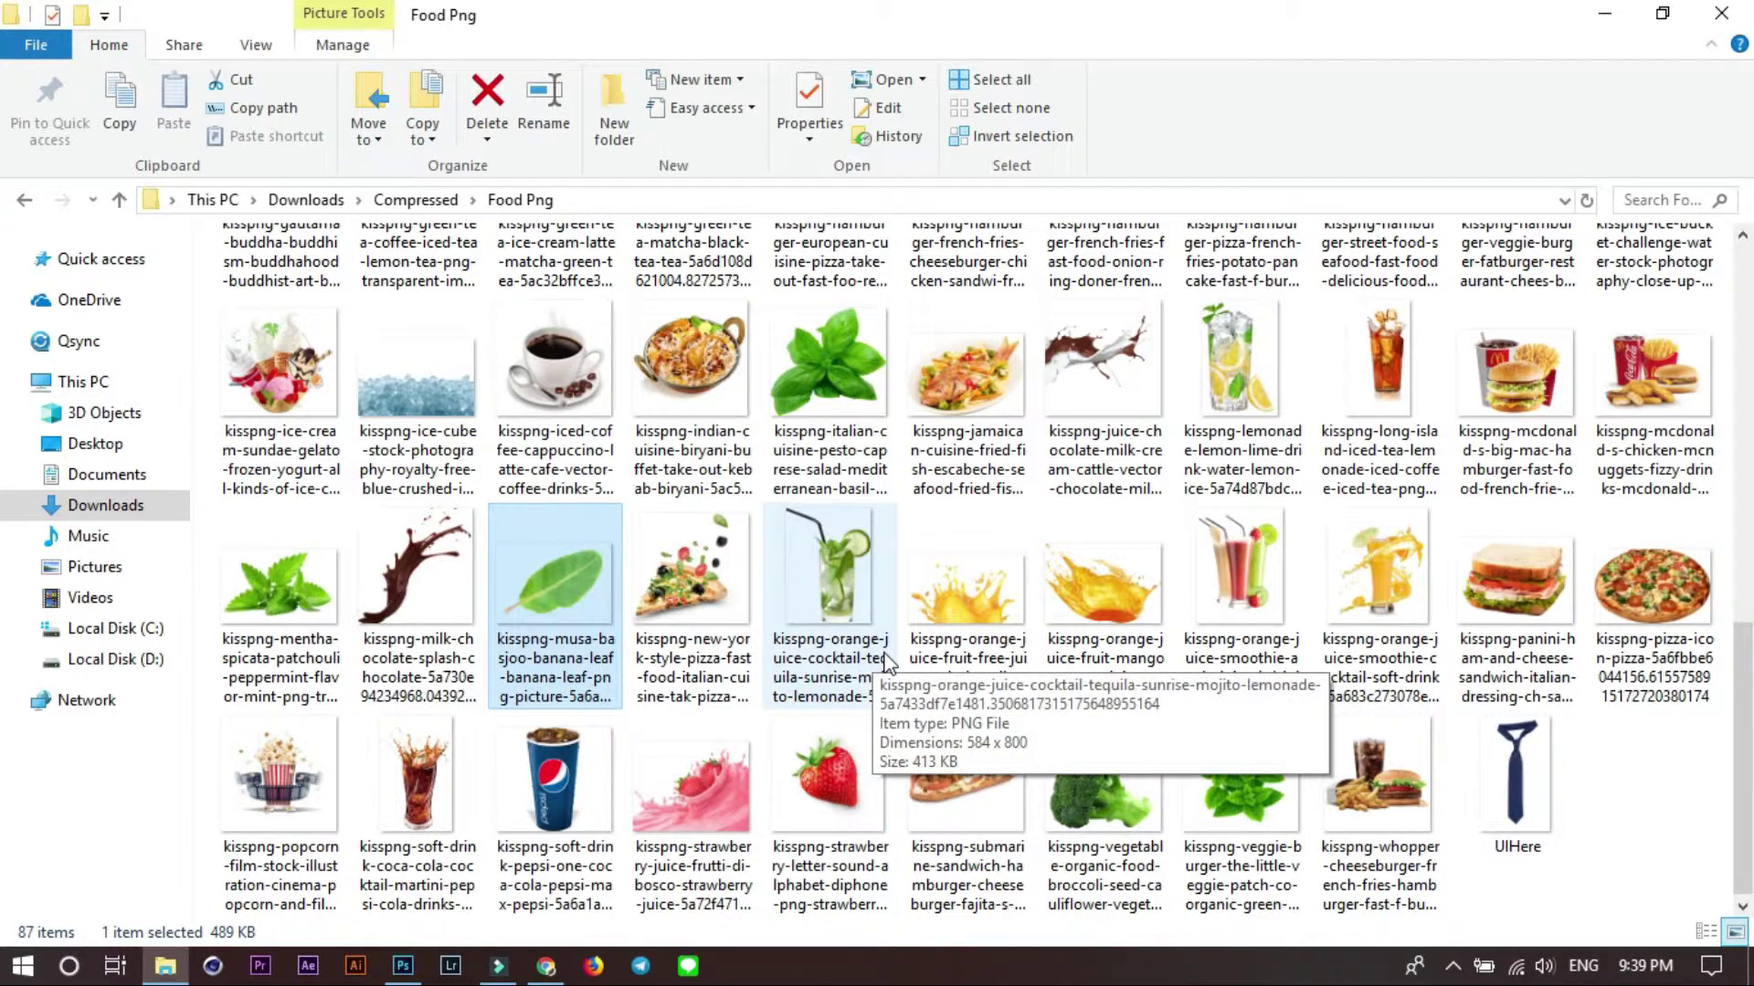
Drag the tall green banana-leaf PNG from the top of Food Png into the poster.
scroll(1240, 652, up, 3)
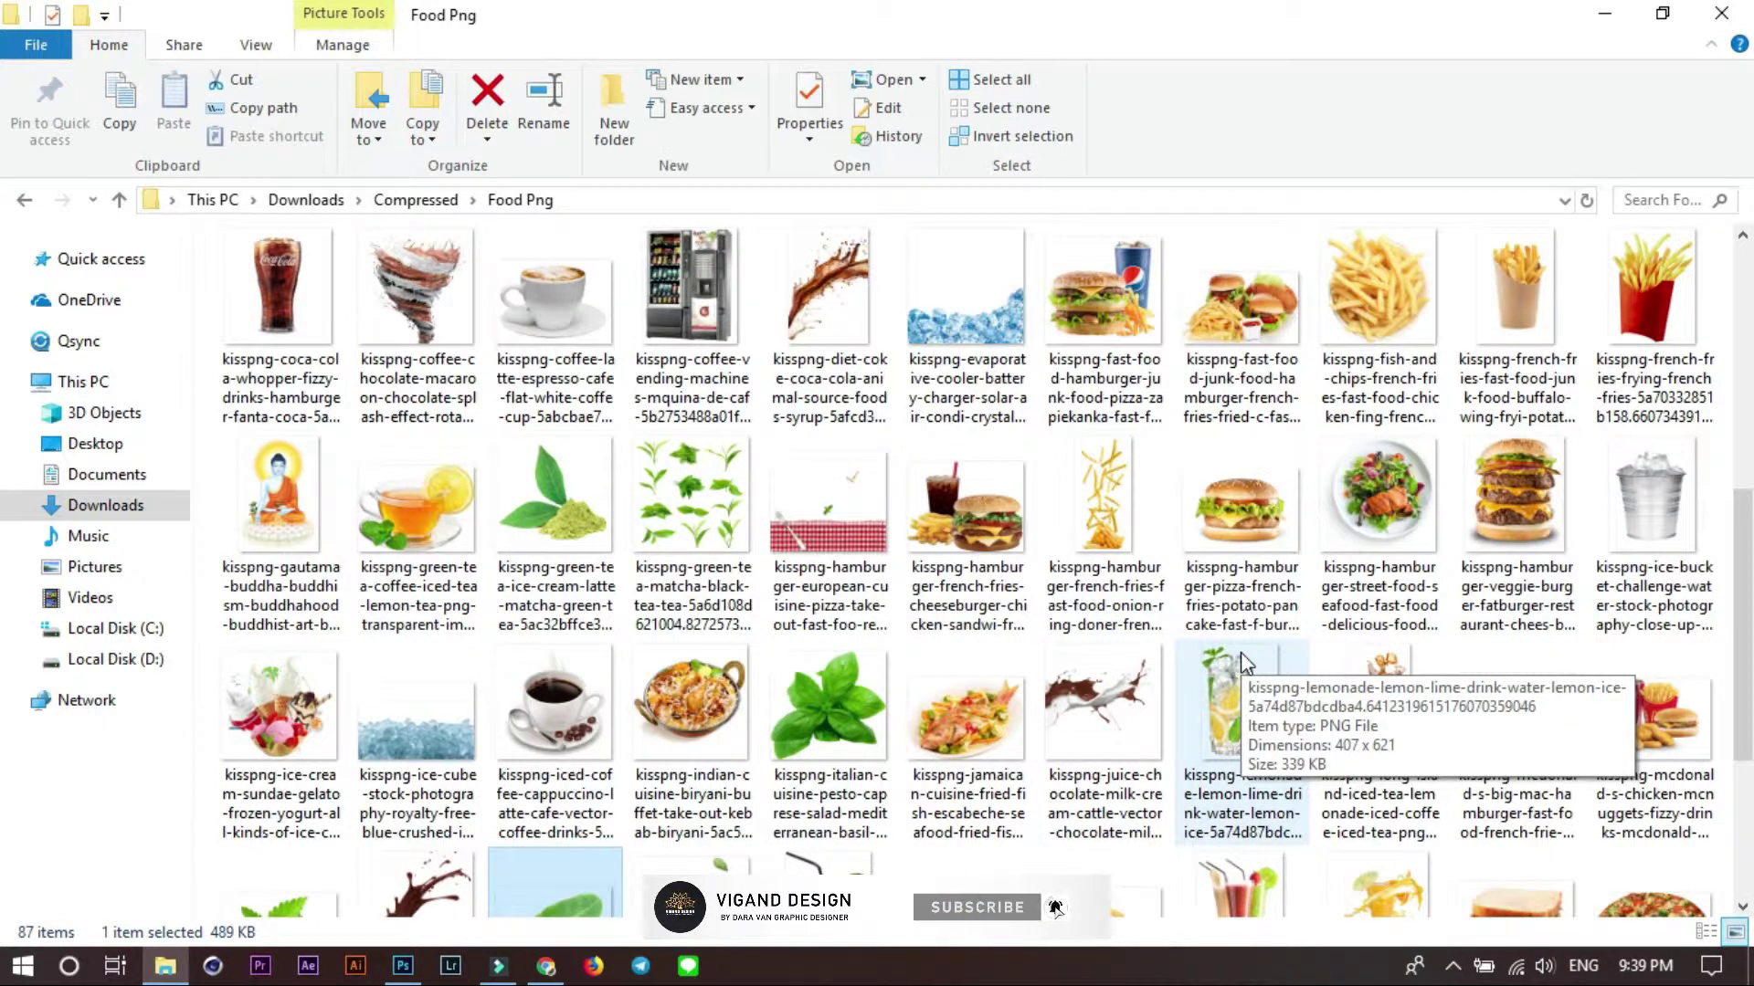
scroll(1241, 652, up, 3)
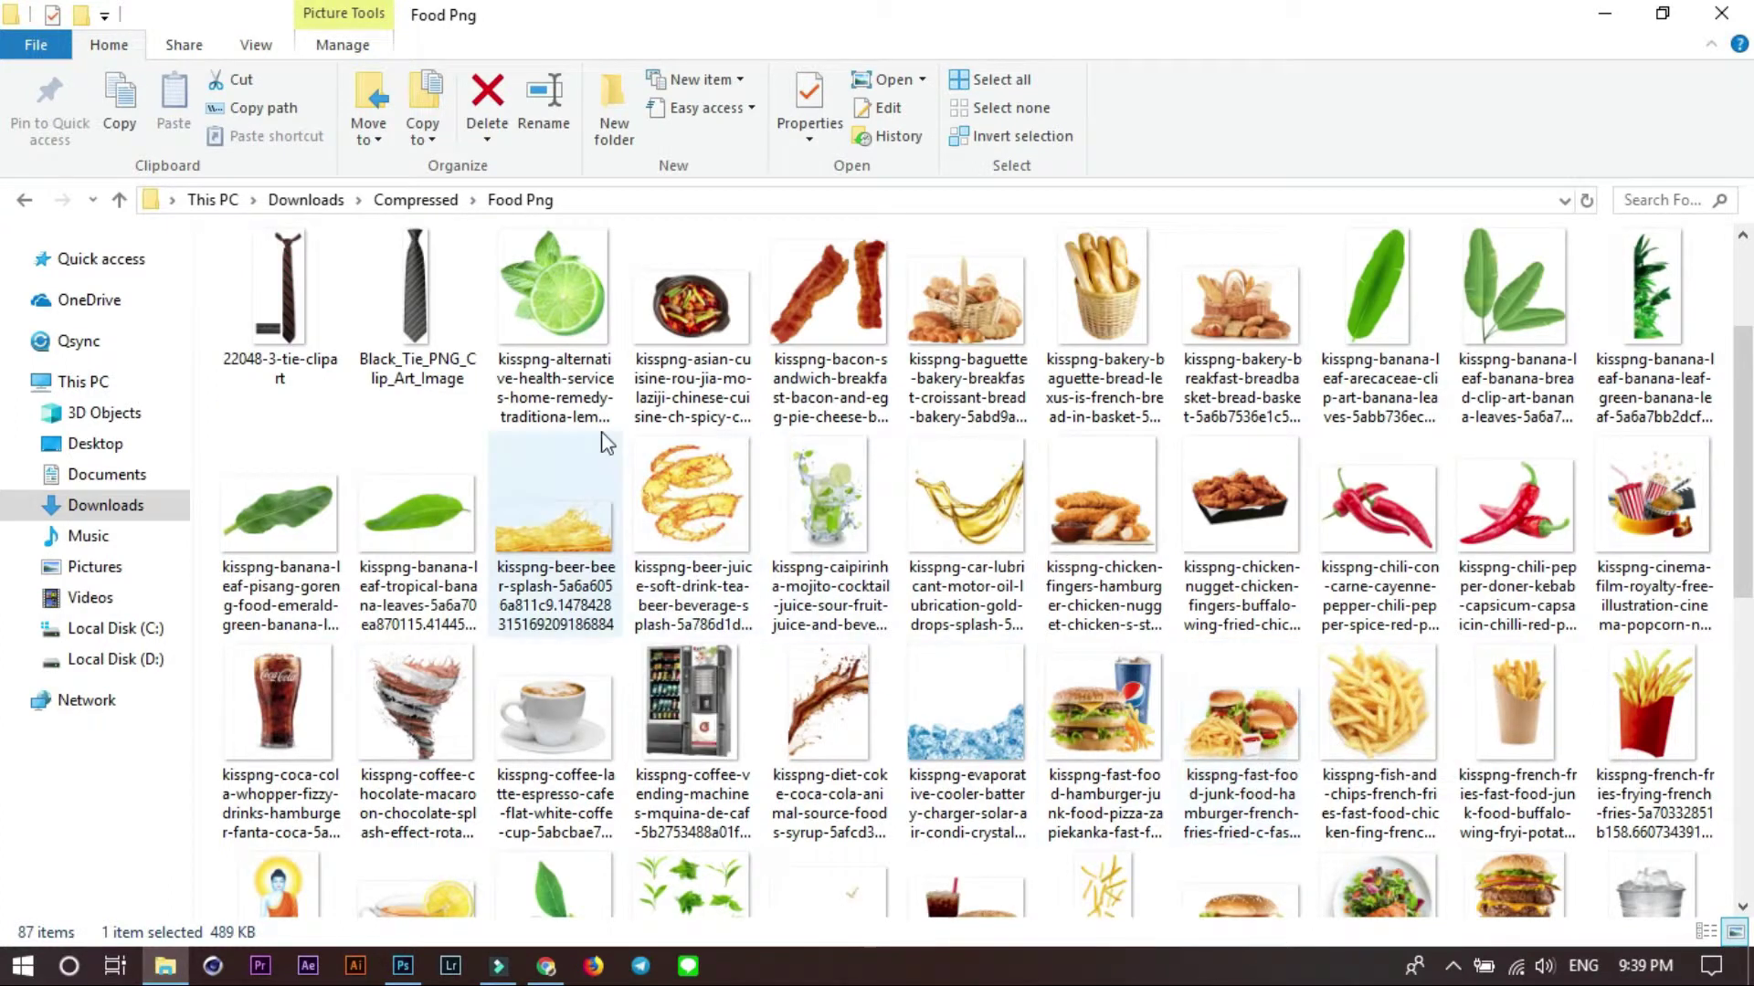
click(554, 311)
mouse_move(1671, 302)
mouse_down()
mouse_move(1682, 394)
mouse_move(1373, 592)
mouse_up()
Position the banana-leaf cluster along the poster's left edge at about 82.12%.
key(alt+Tab)
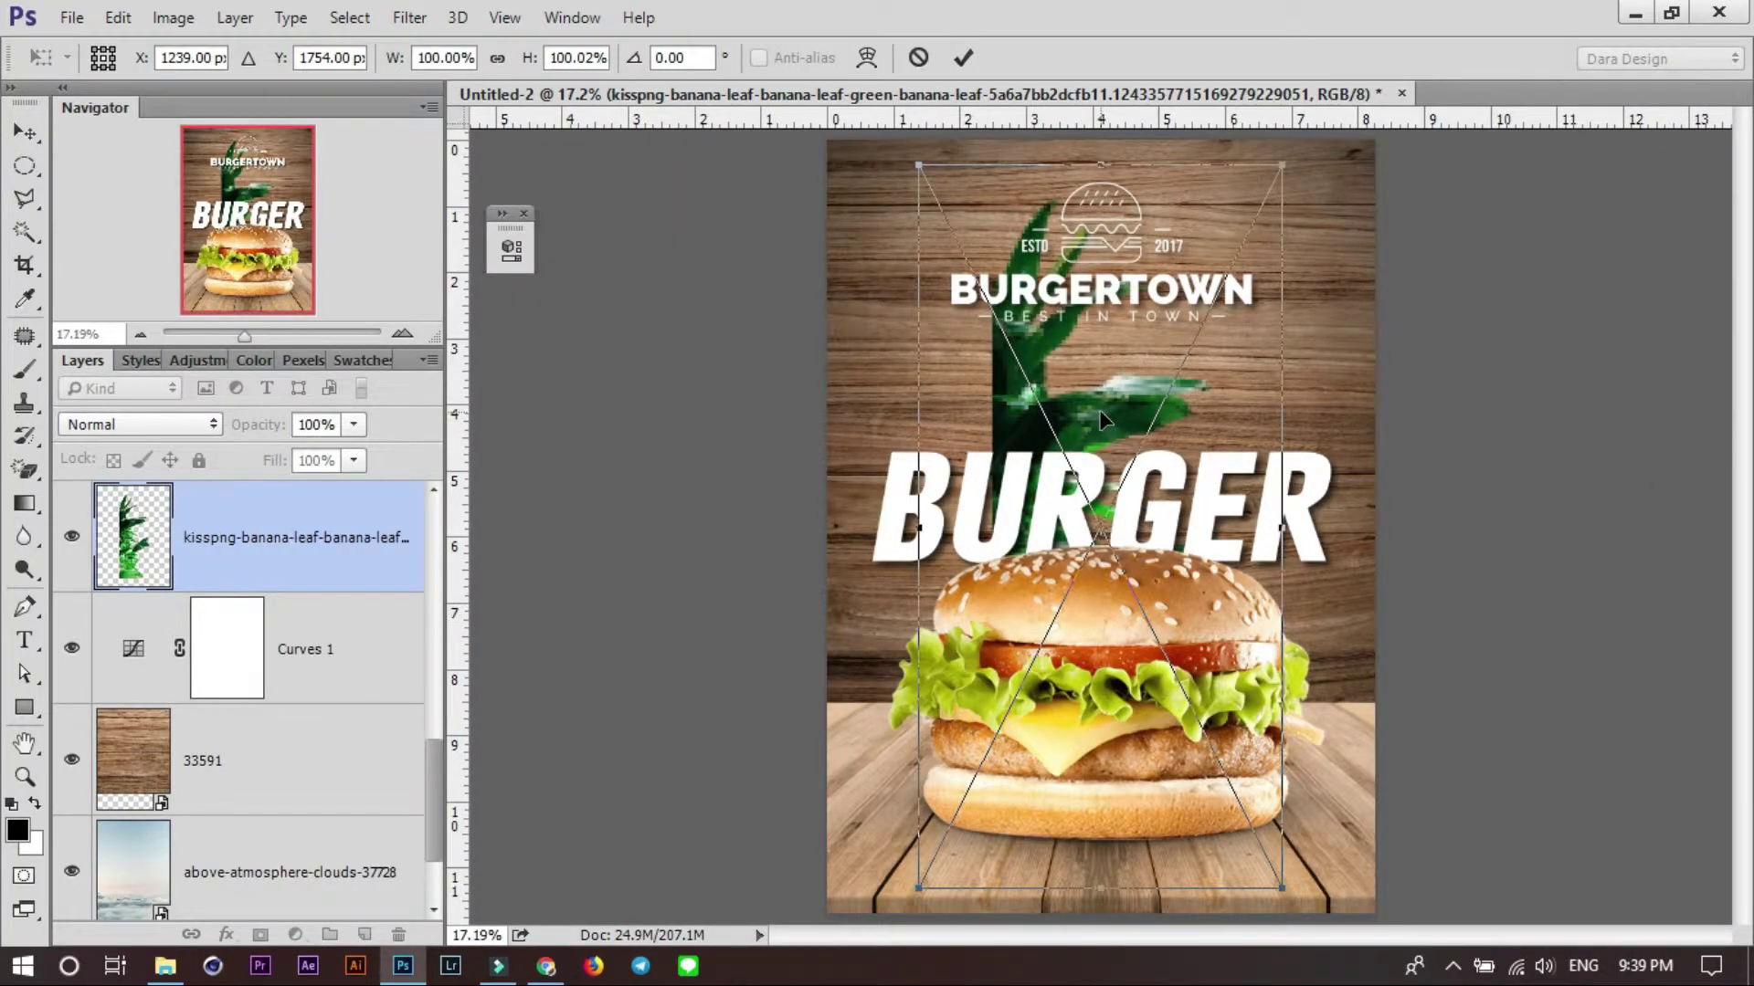
drag(1103, 420, 938, 400)
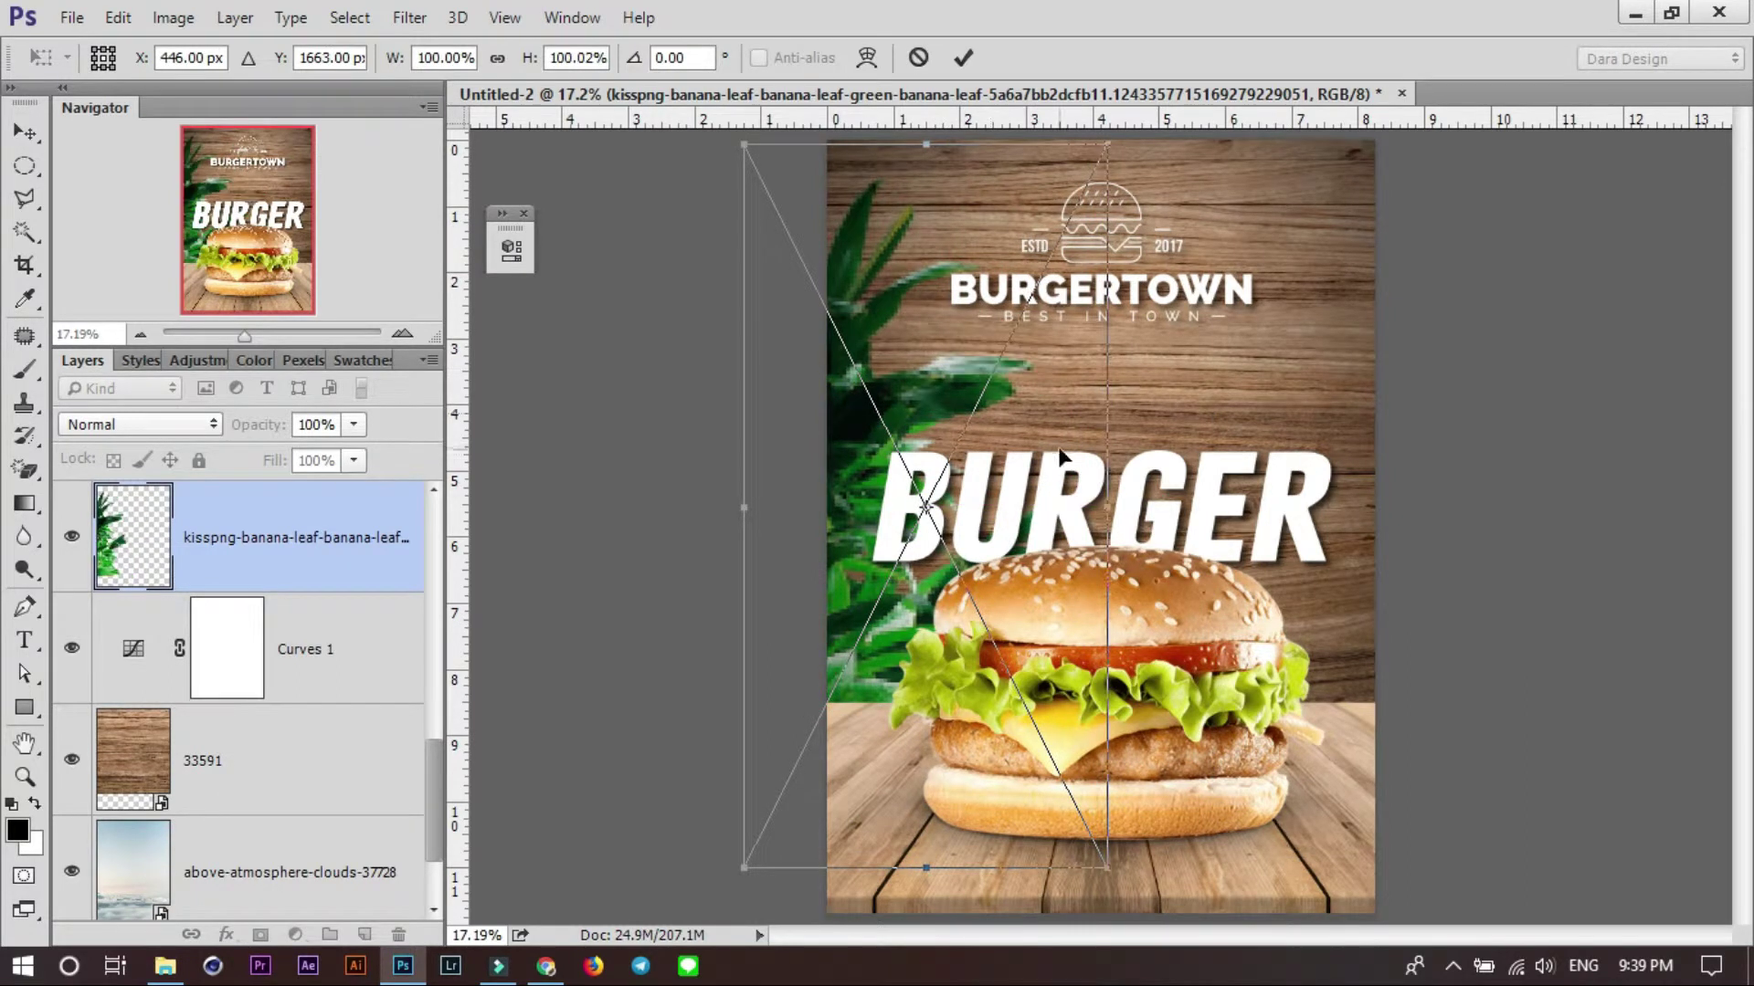
scroll(1039, 462, down, 1)
drag(905, 661, 900, 633)
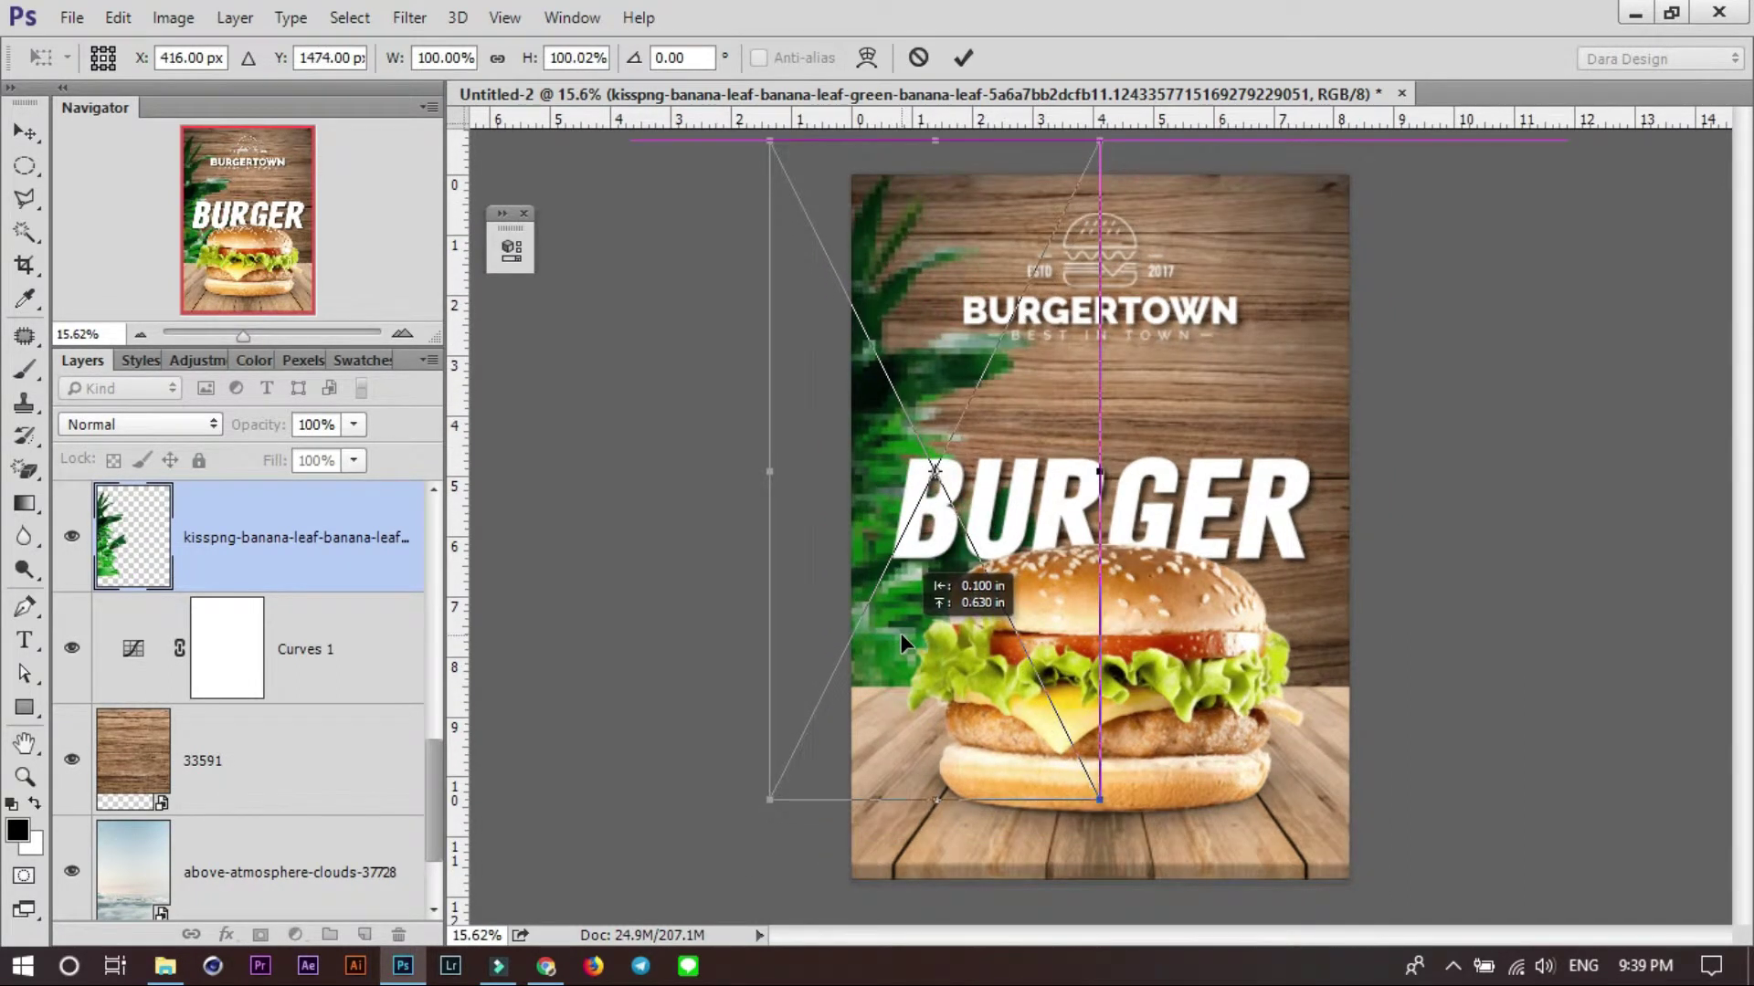
mouse_move(1100, 800)
mouse_down()
mouse_move(1000, 738)
mouse_move(1068, 740)
mouse_up()
drag(895, 659, 884, 655)
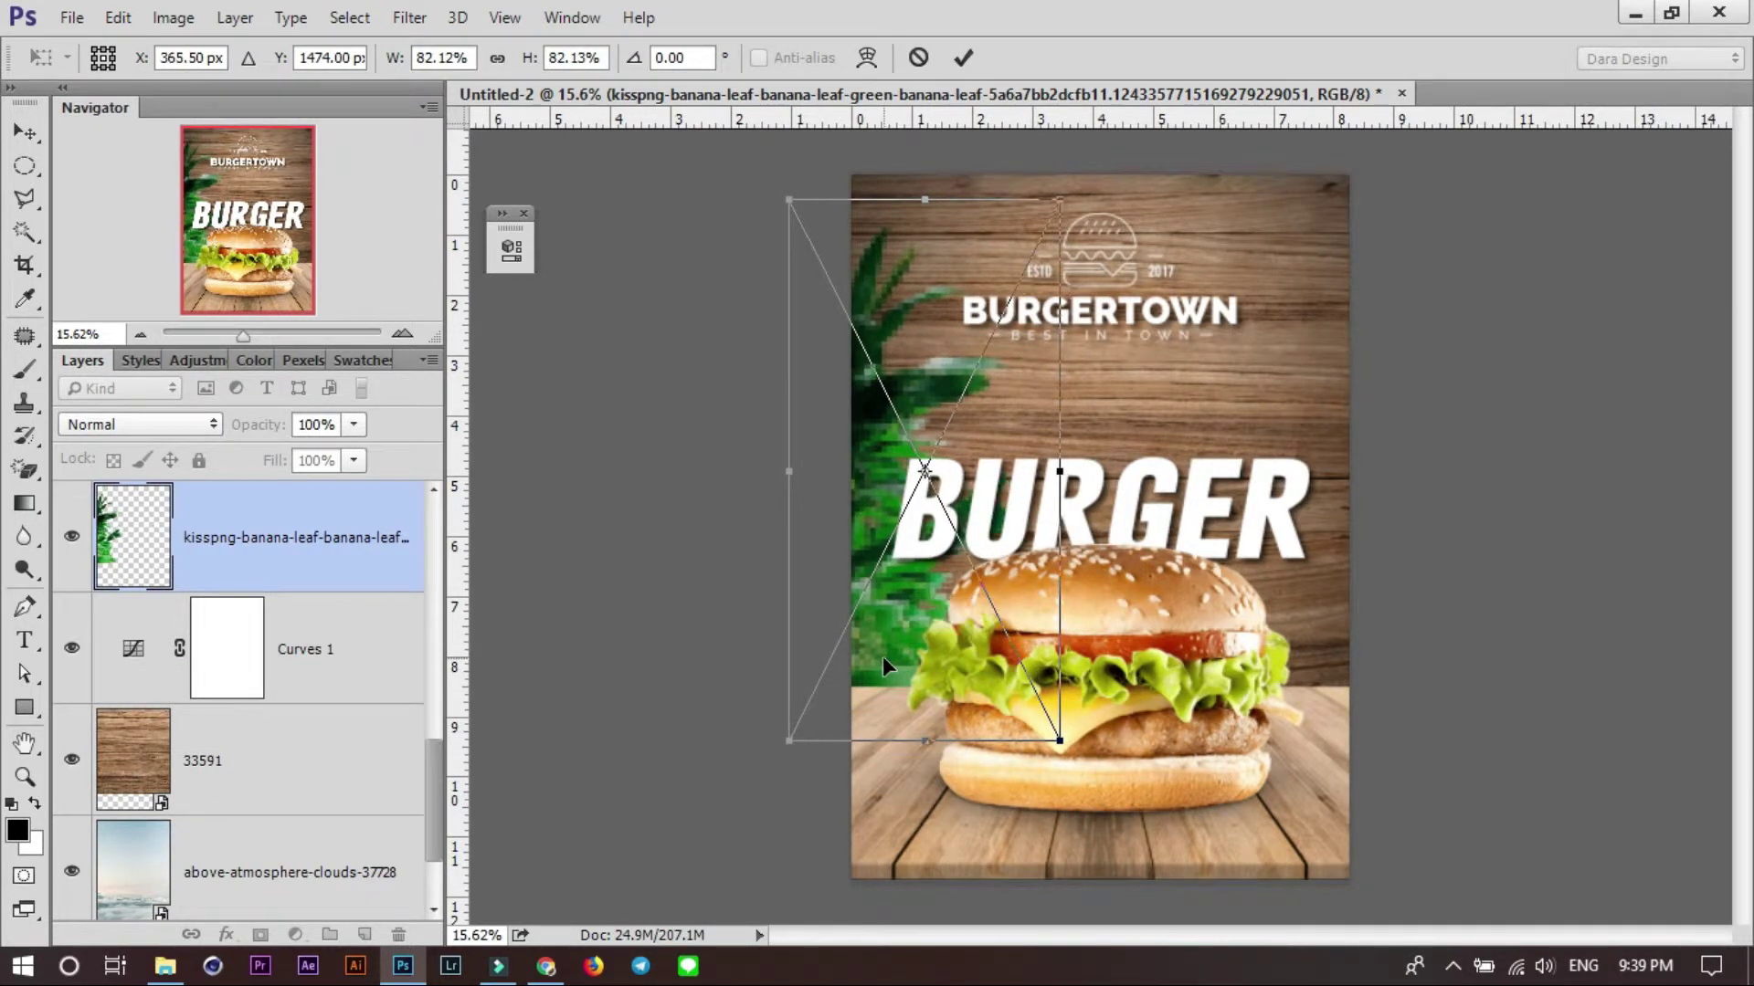
key(Return)
Move the leaf cluster layer above Layer 1 and Alt-drag a duplicate to the right.
scroll(882, 655, up, 2)
scroll(868, 631, down, 1)
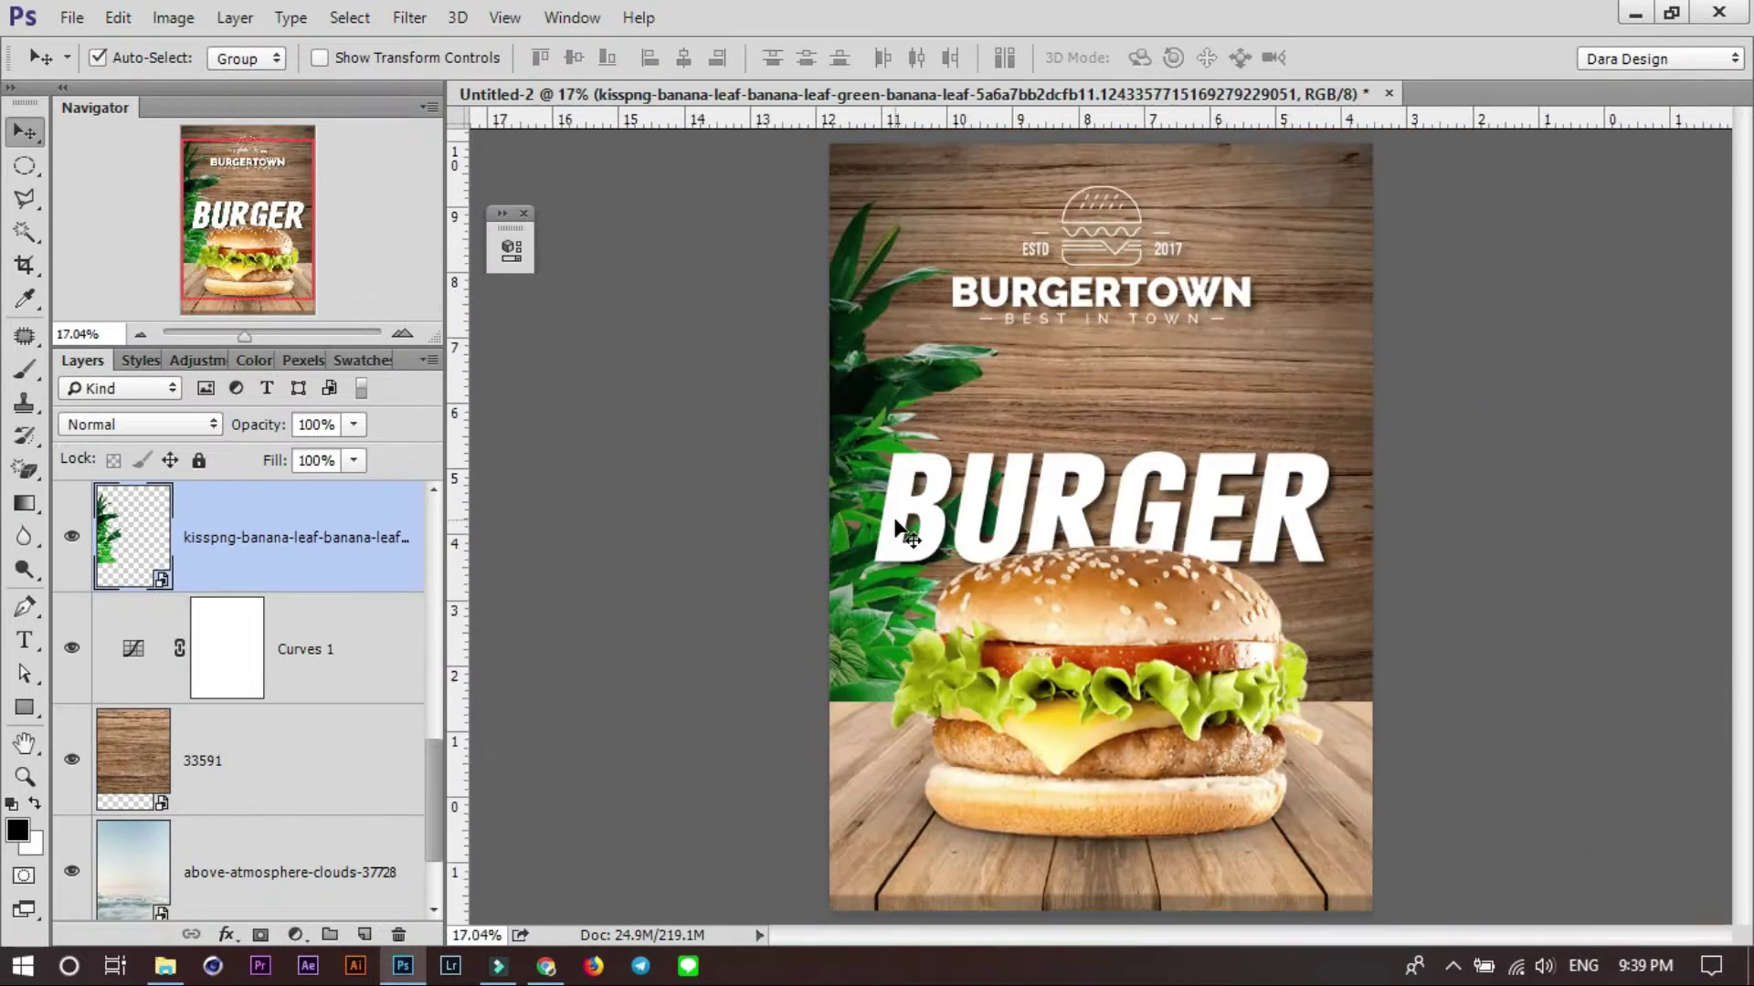
key(ctrl+shift+alt+n)
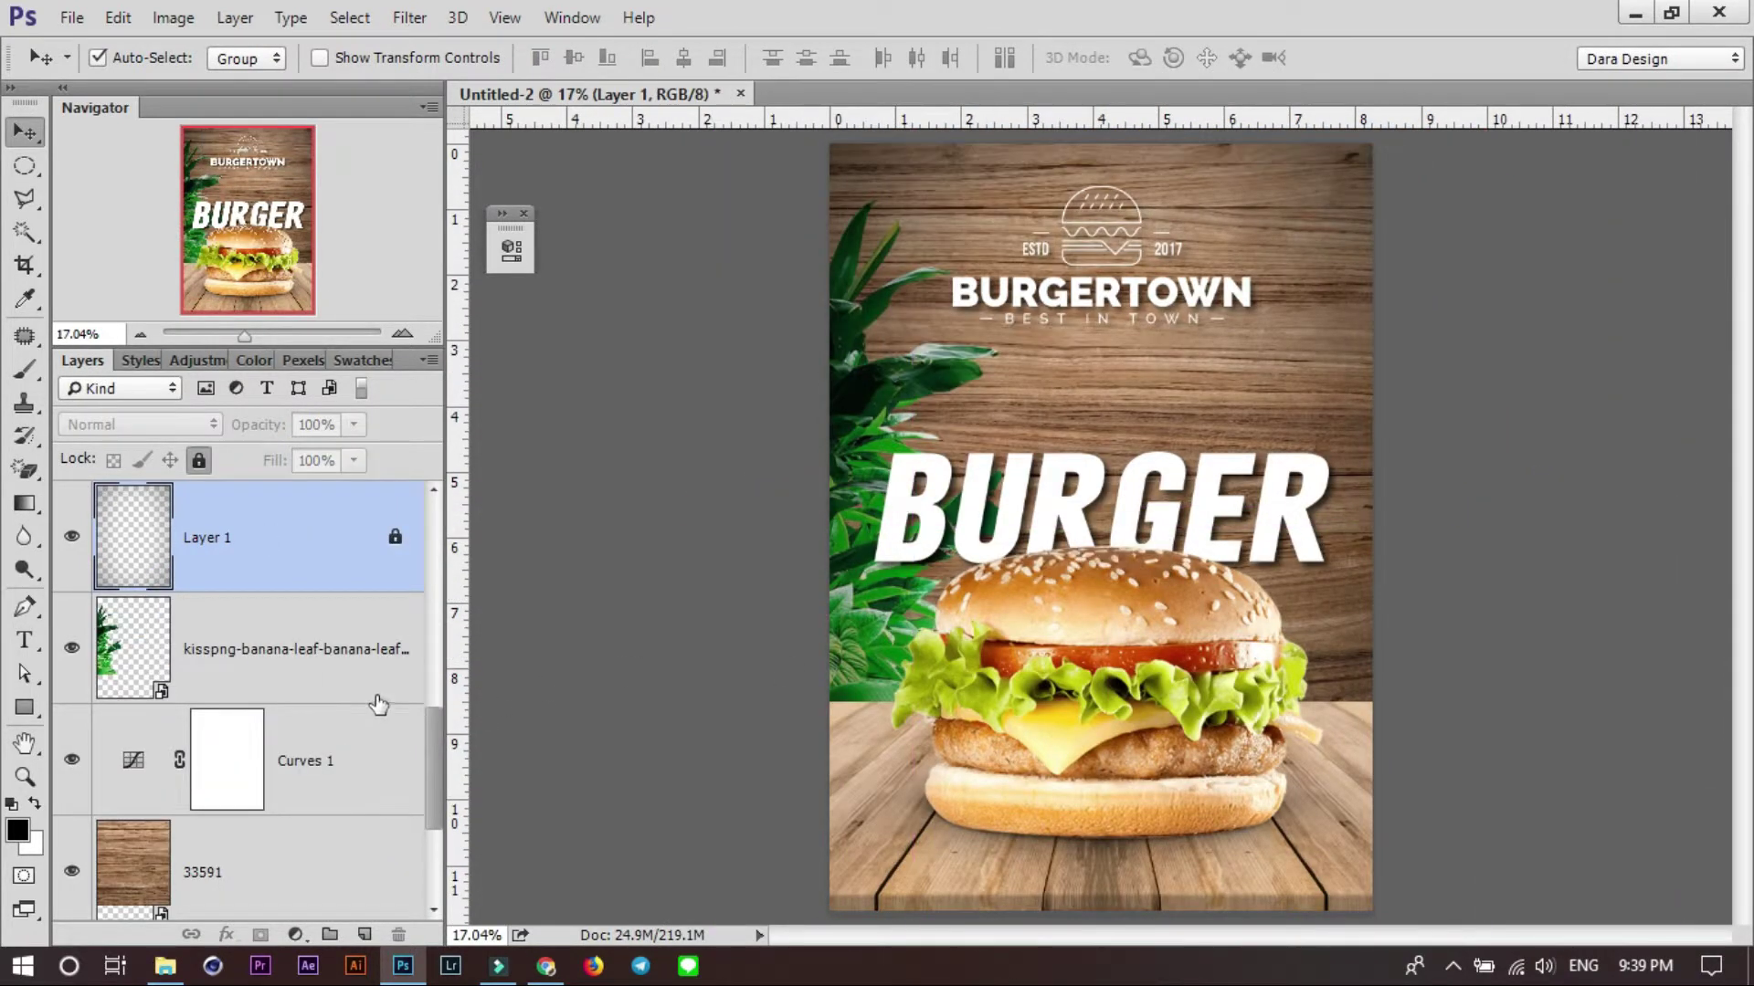
click(317, 656)
key(ctrl+z)
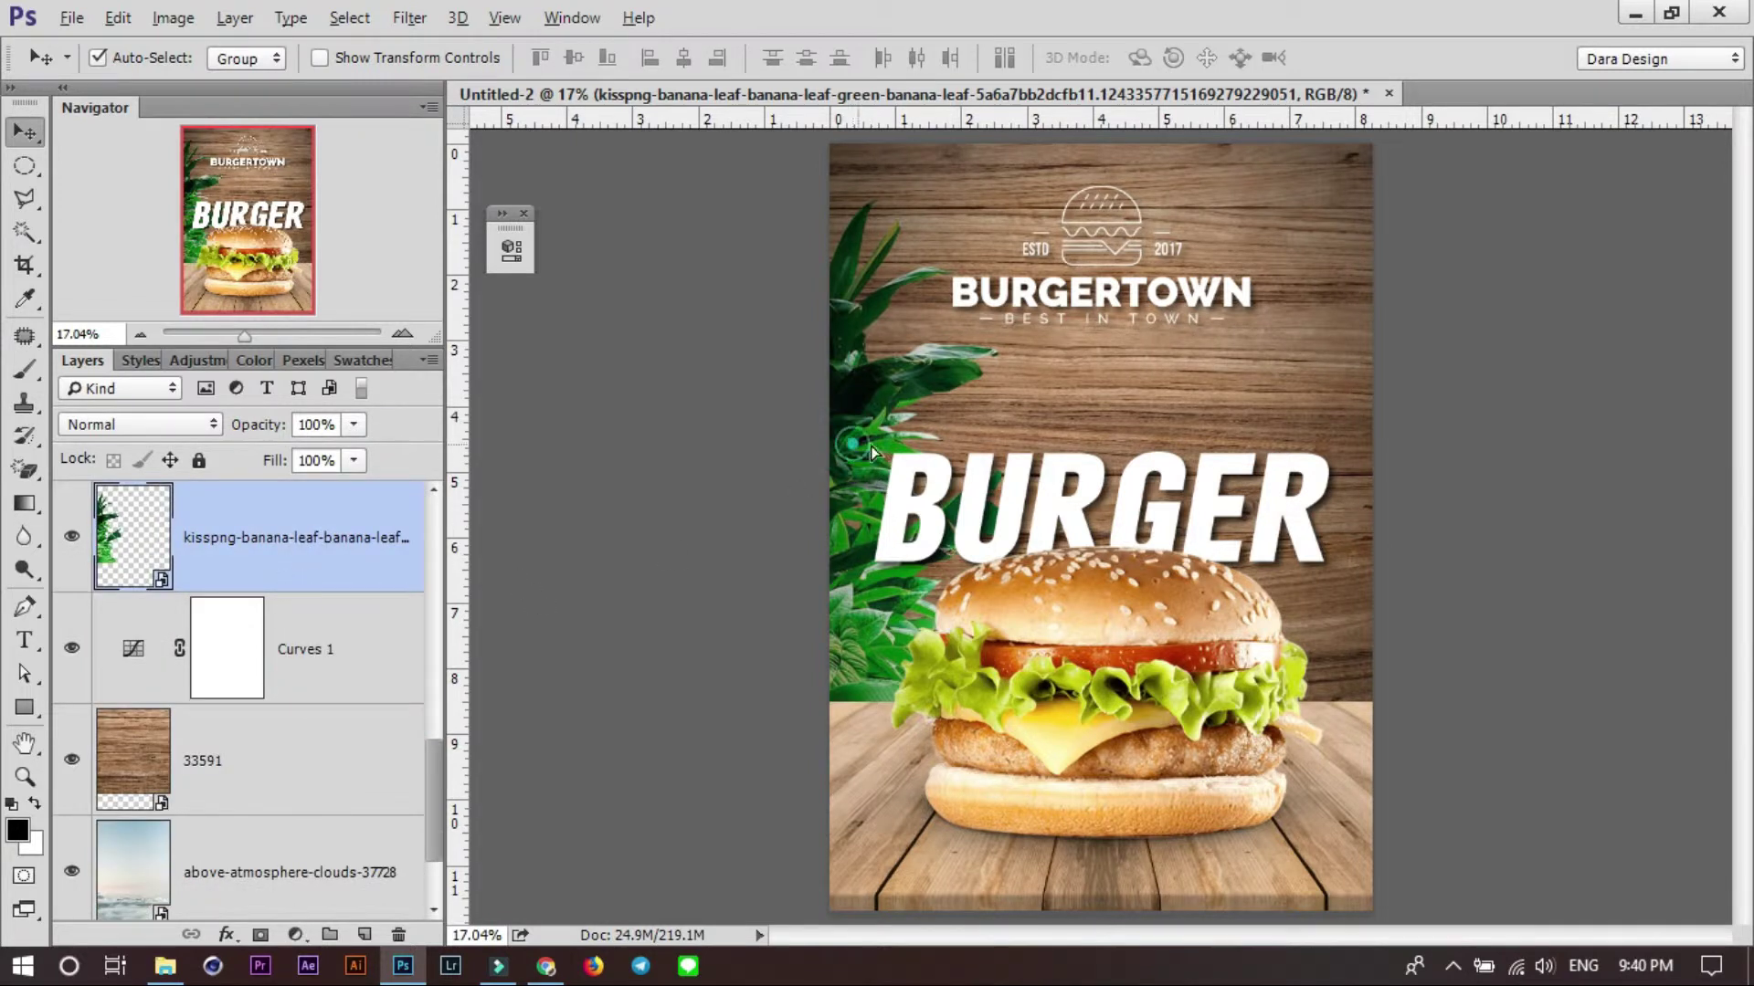
drag(924, 439, 858, 498)
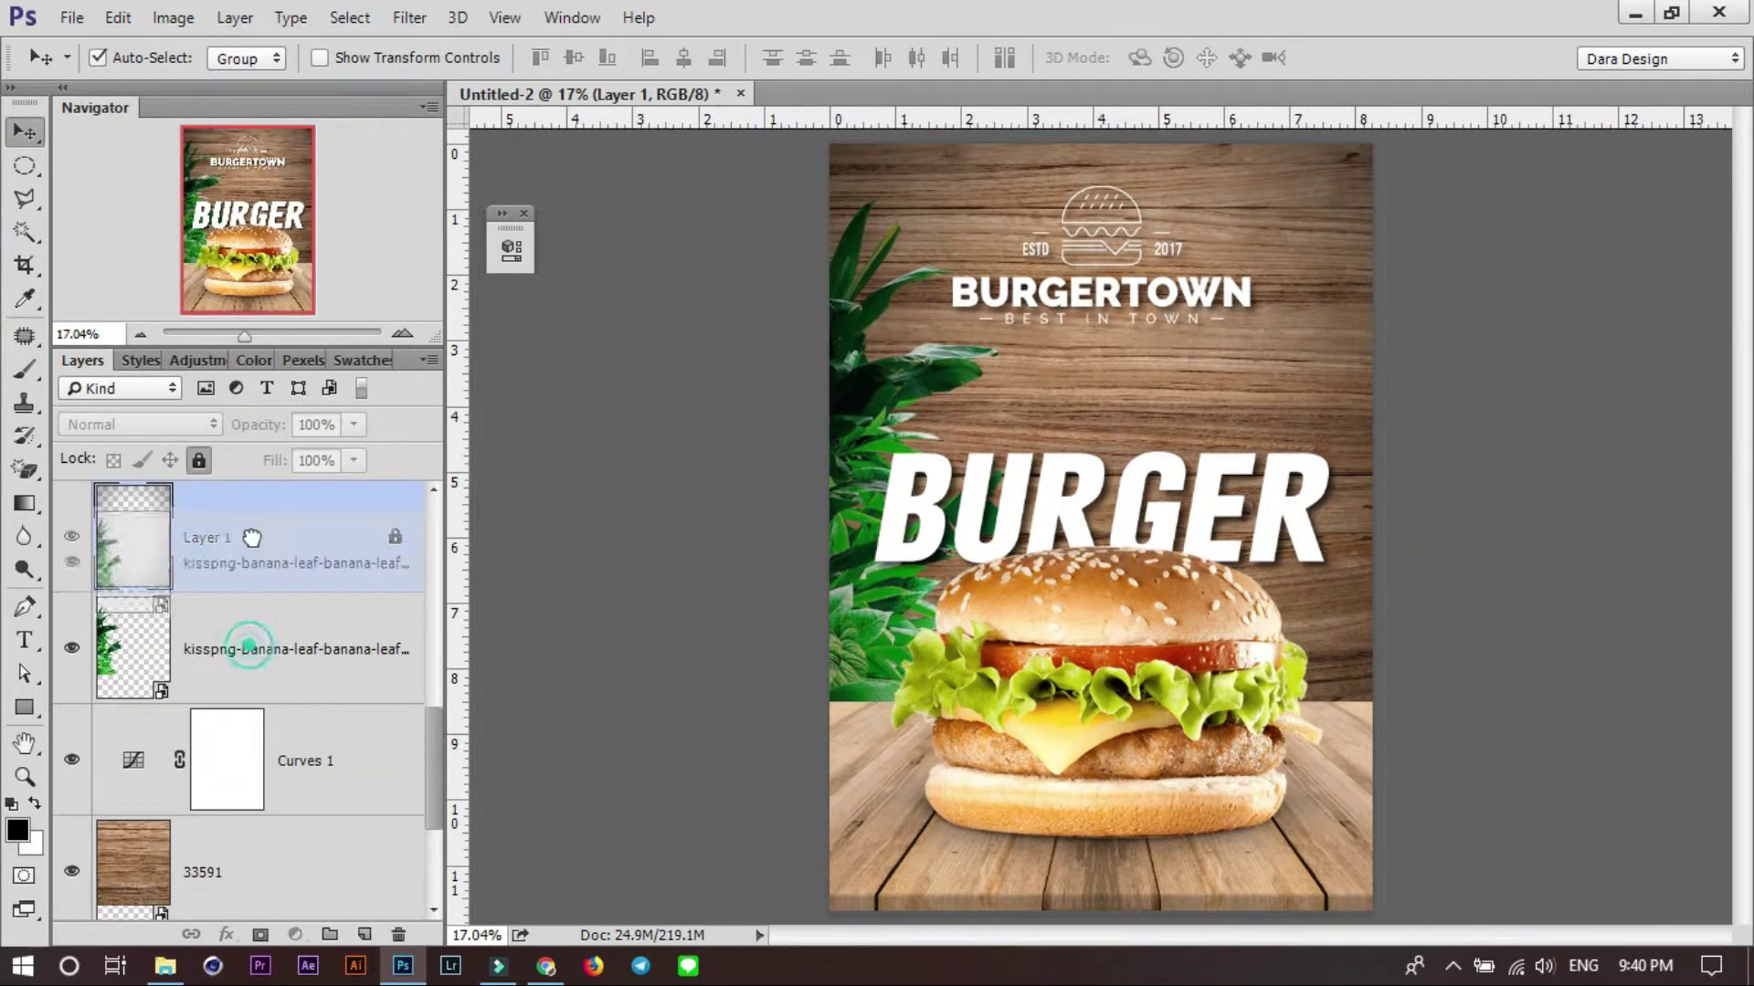
drag(252, 650, 256, 512)
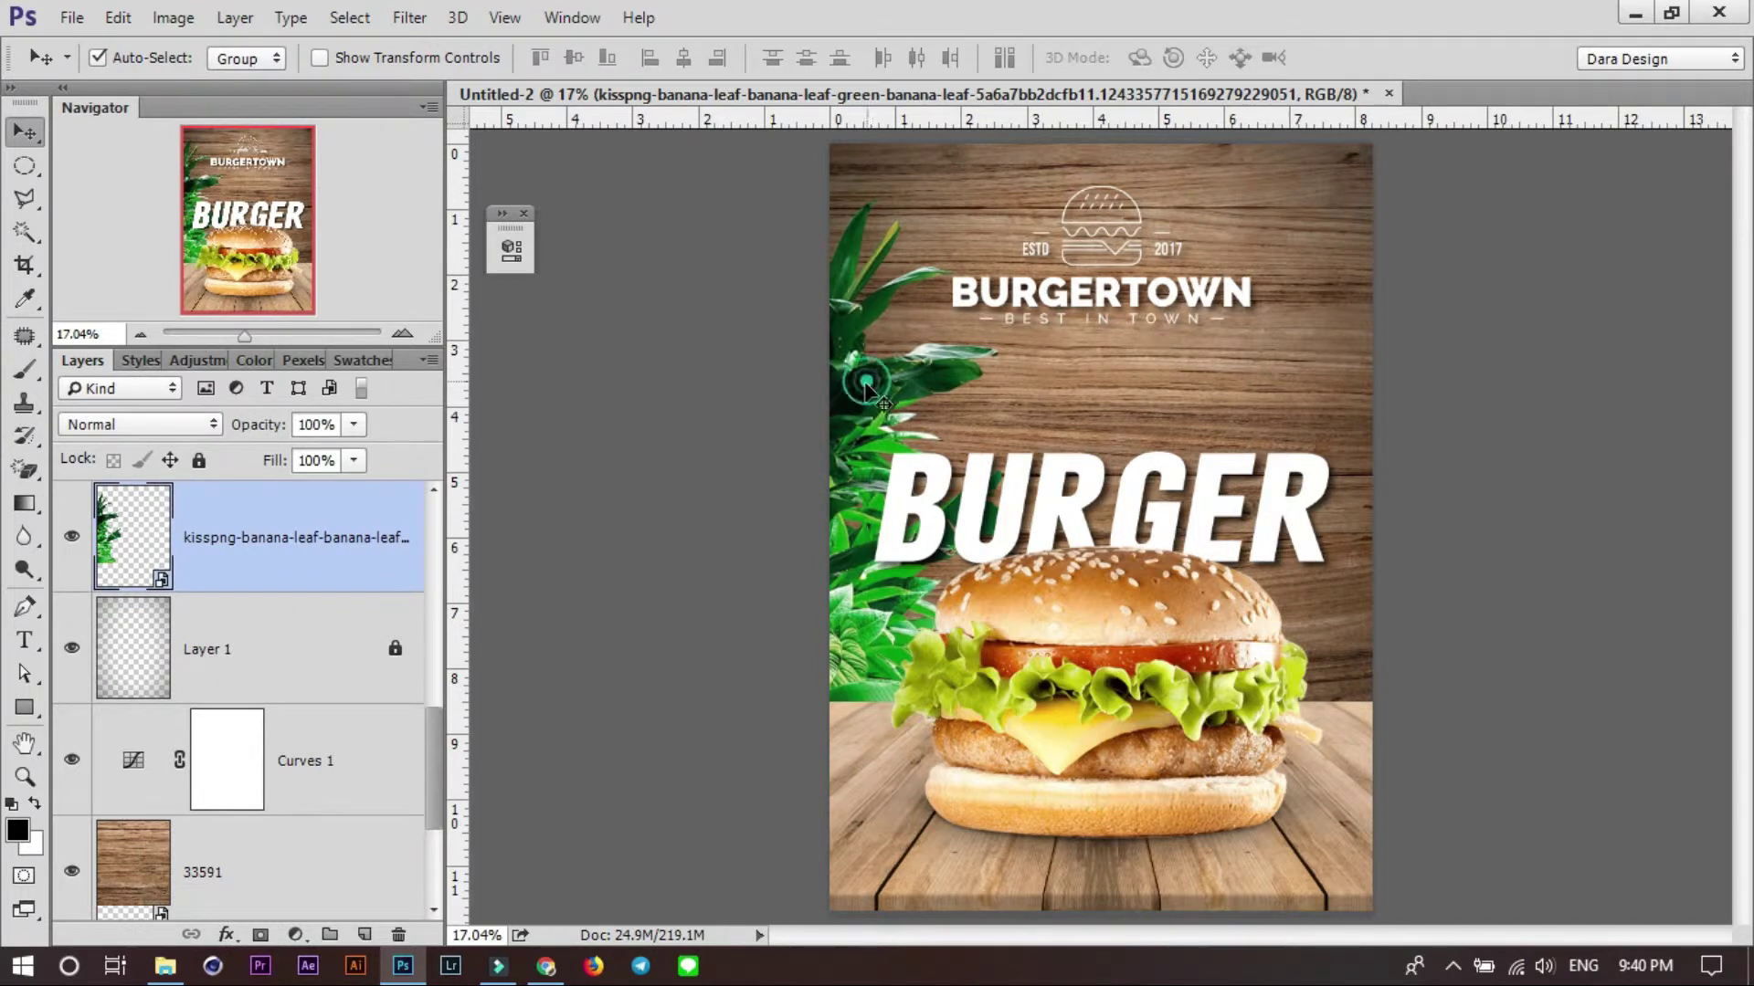
drag(886, 388, 1211, 399)
Flip the leaf copy horizontally and place it along the poster's right edge.
key(ctrl+t)
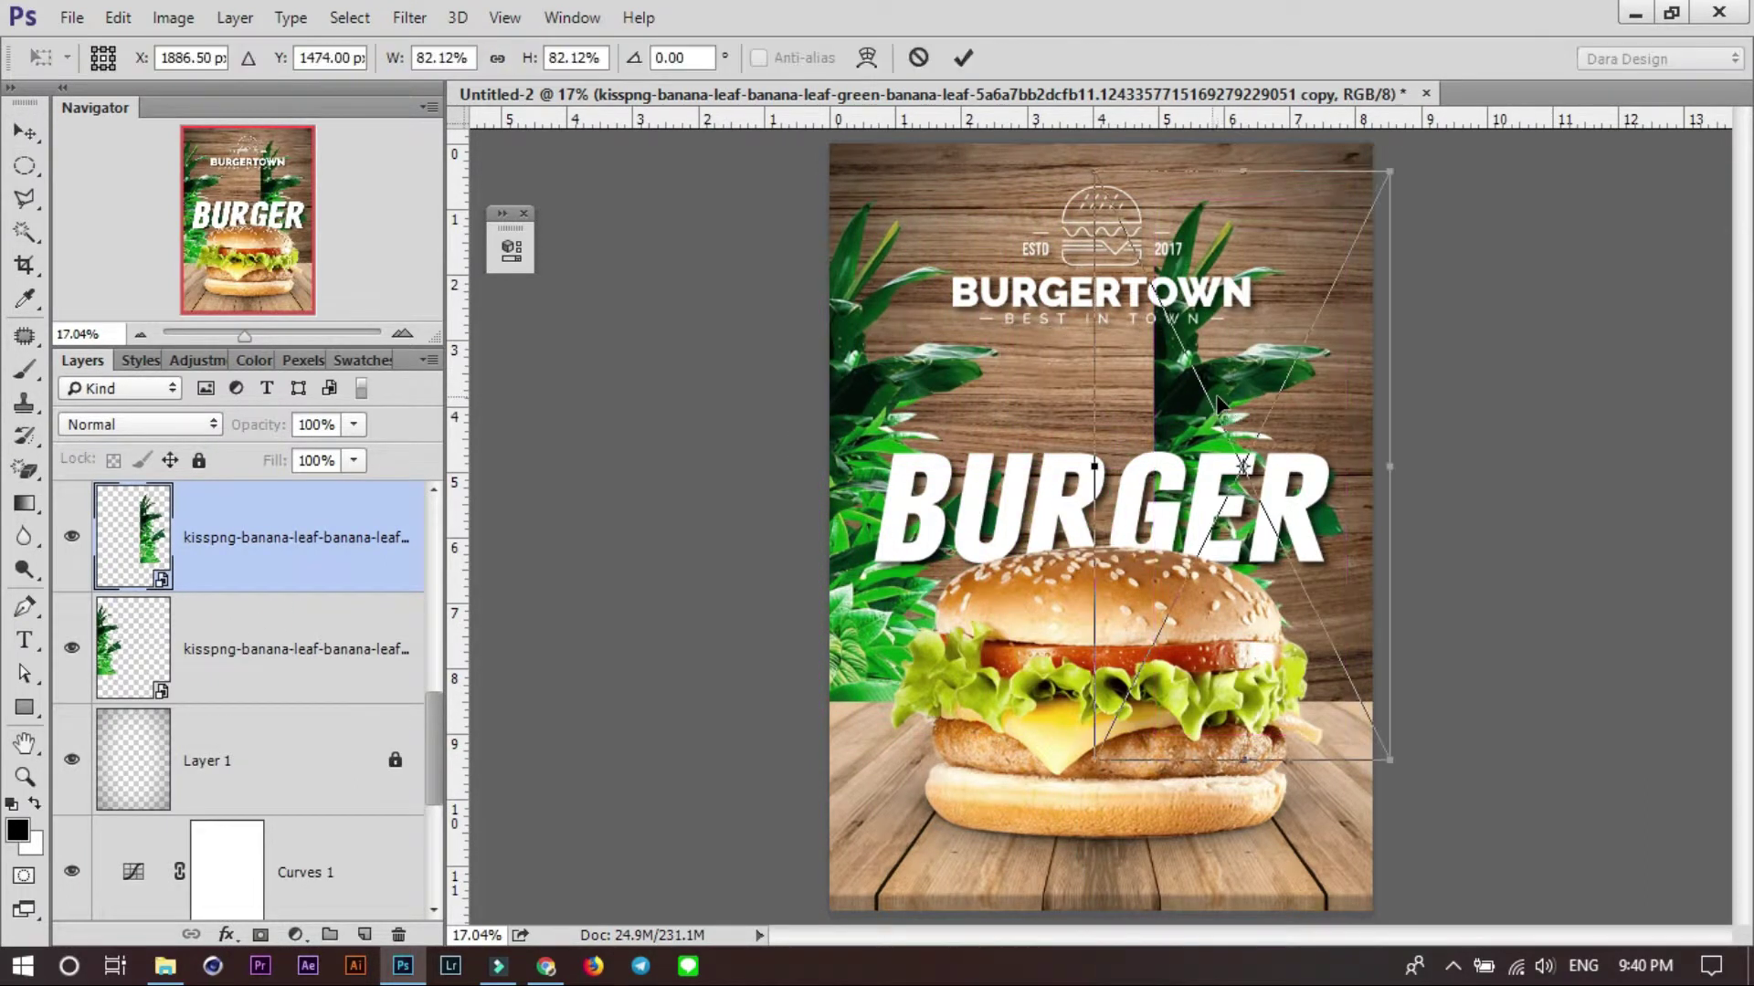
right_click(1216, 397)
click(1324, 752)
drag(1326, 375, 1381, 366)
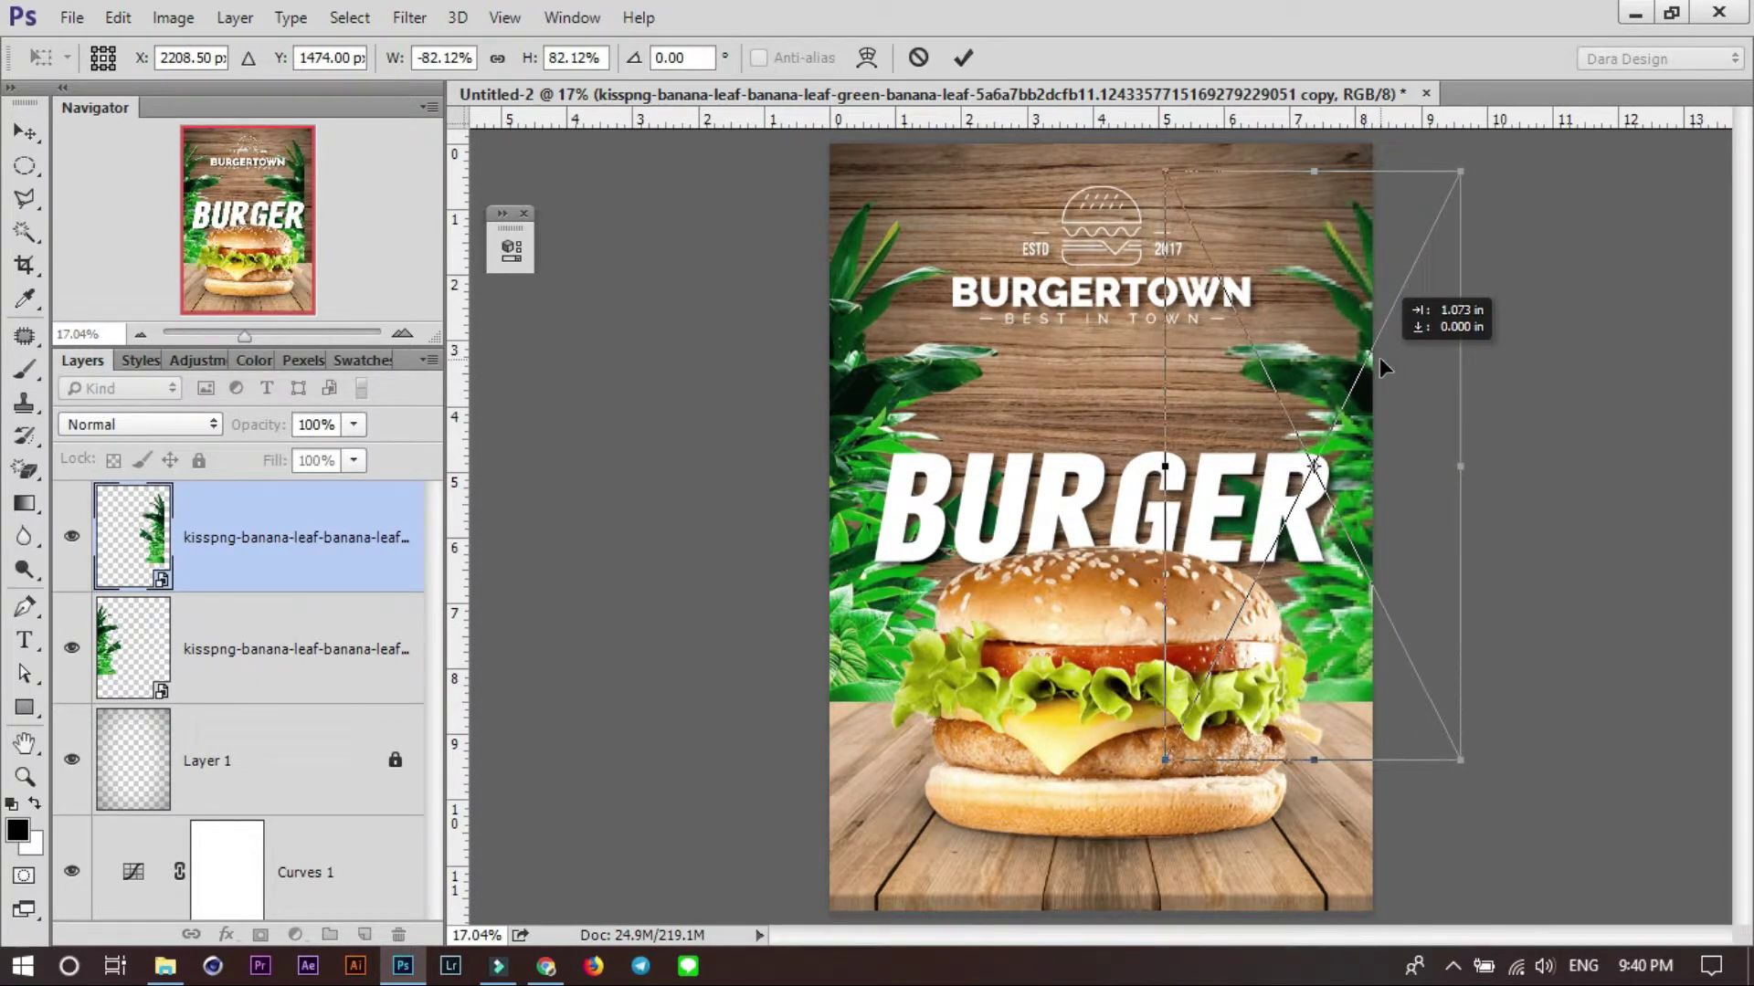
key(Return)
Nudge the left leaf cluster slightly right and duplicate the leaf layer.
drag(849, 409, 913, 380)
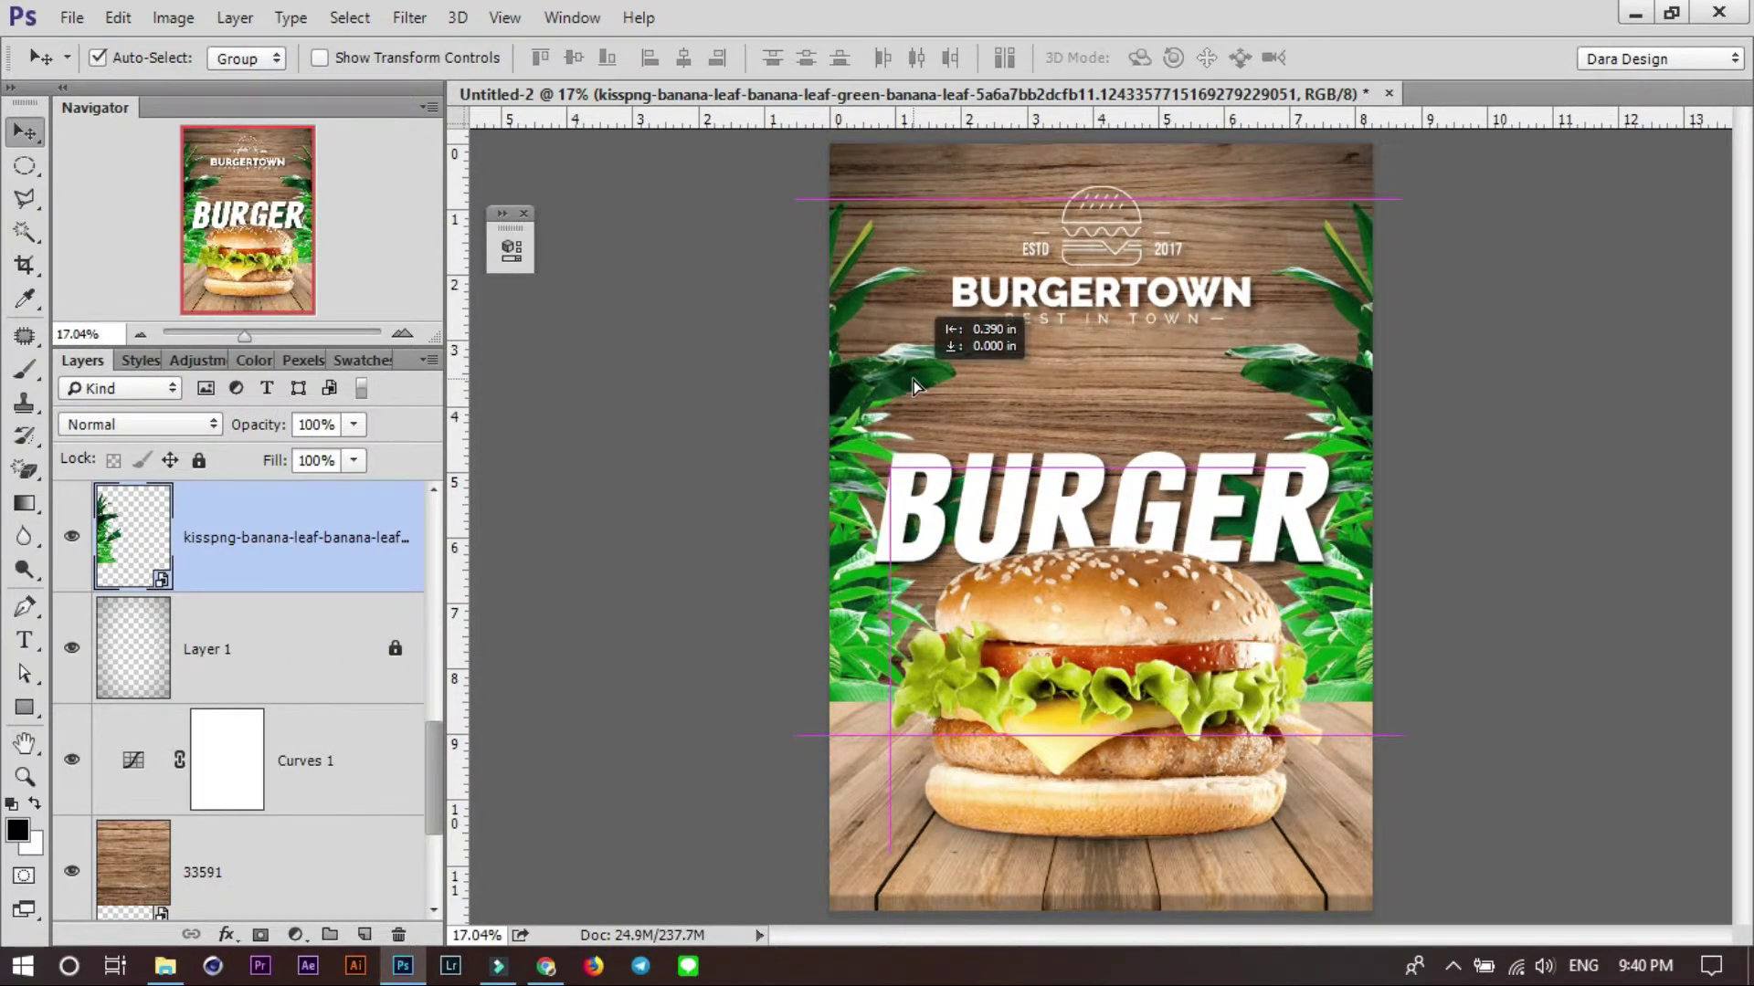
scroll(1136, 562, down, 1)
scroll(1251, 497, down, 1)
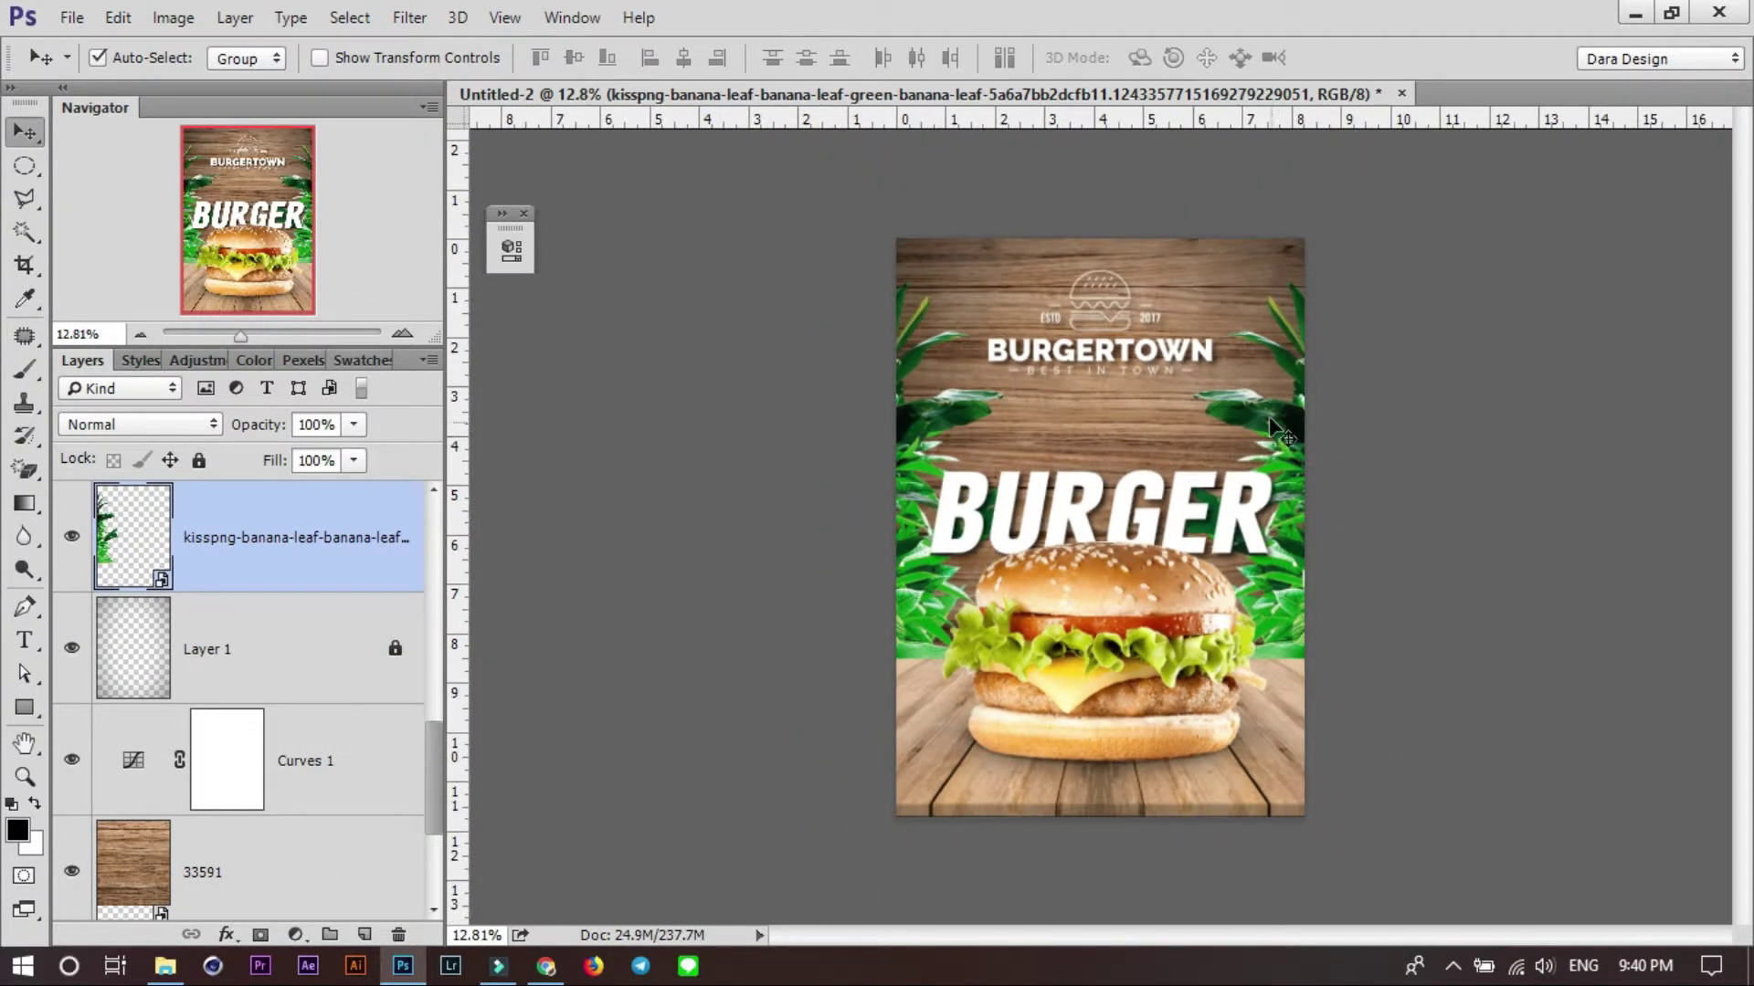
key(ctrl+j)
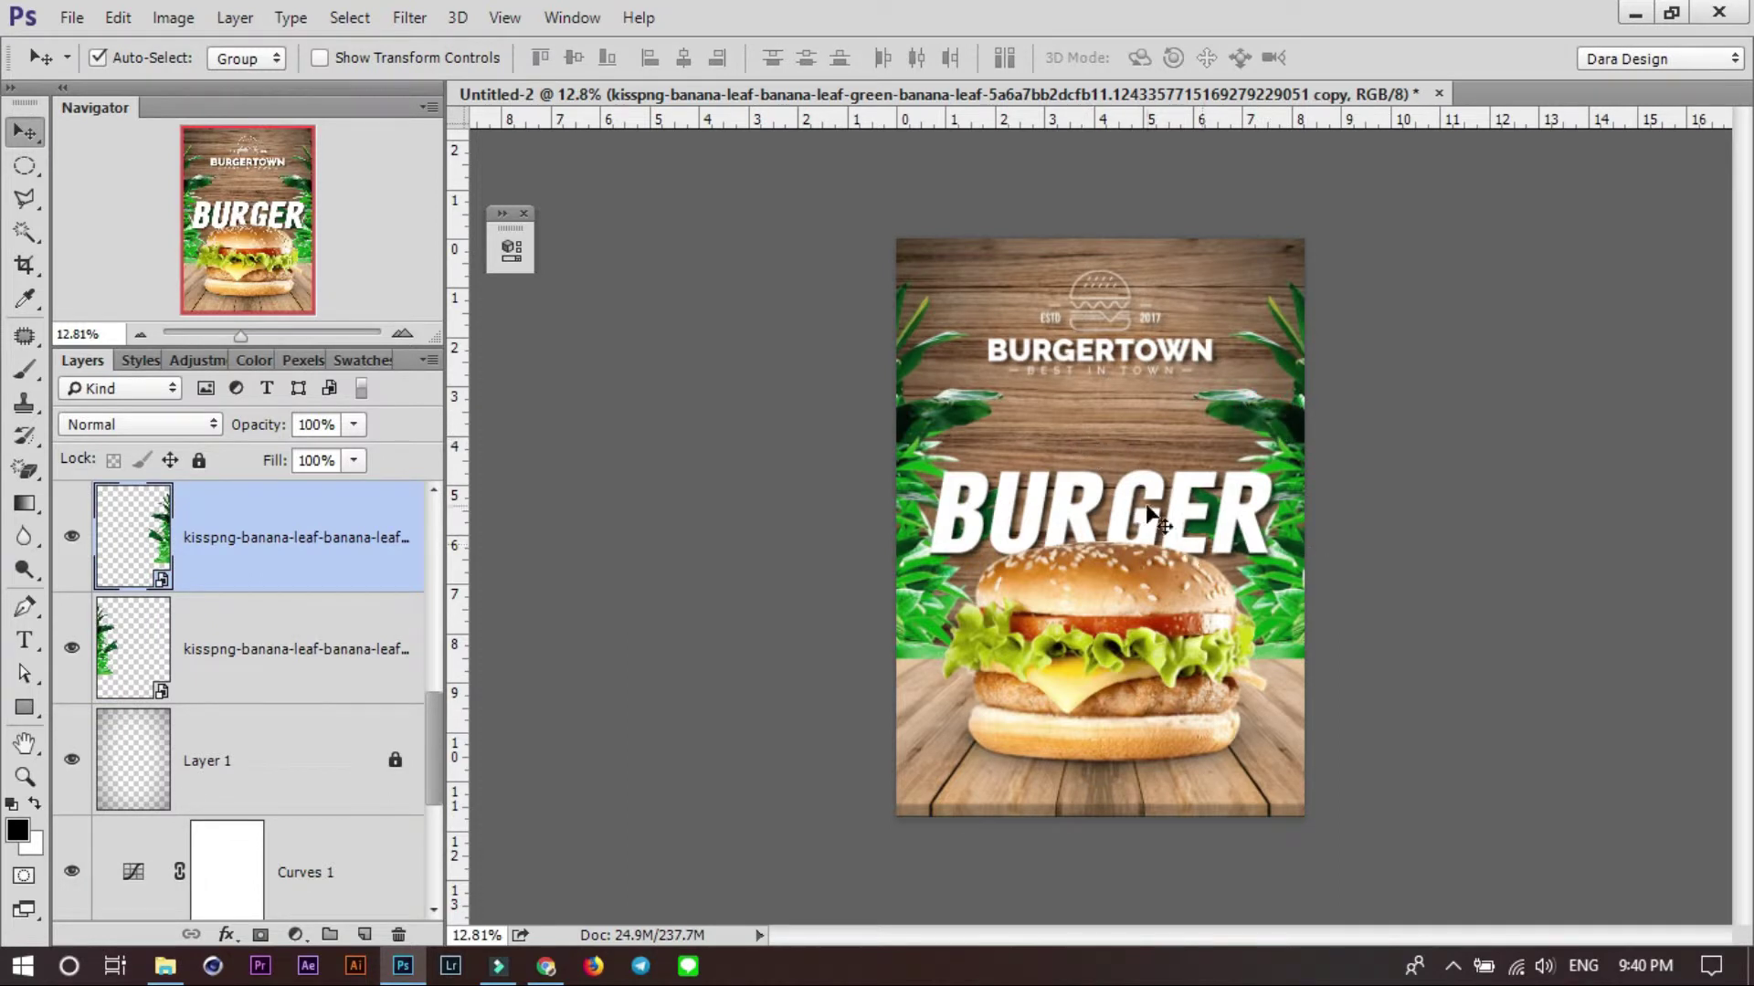
scroll(1151, 533, up, 1)
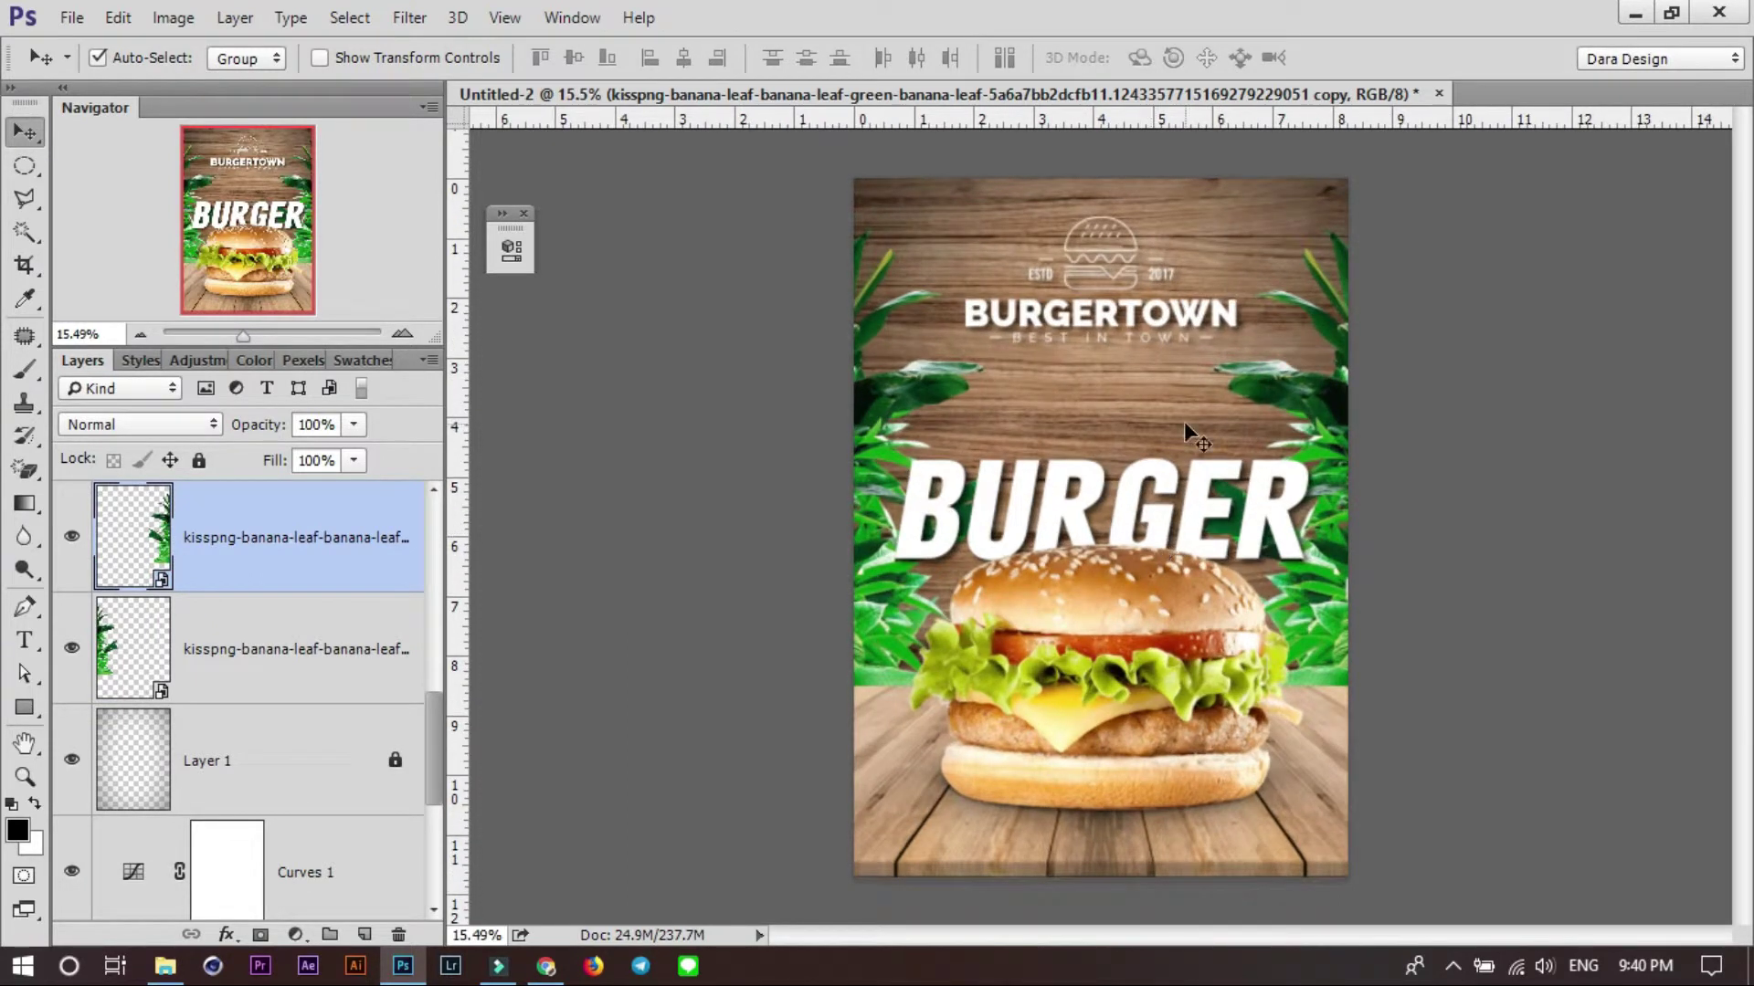
Add a 65% drop shadow (69°, 48 px distance, 95 px size) to both leaf layers.
click(225, 933)
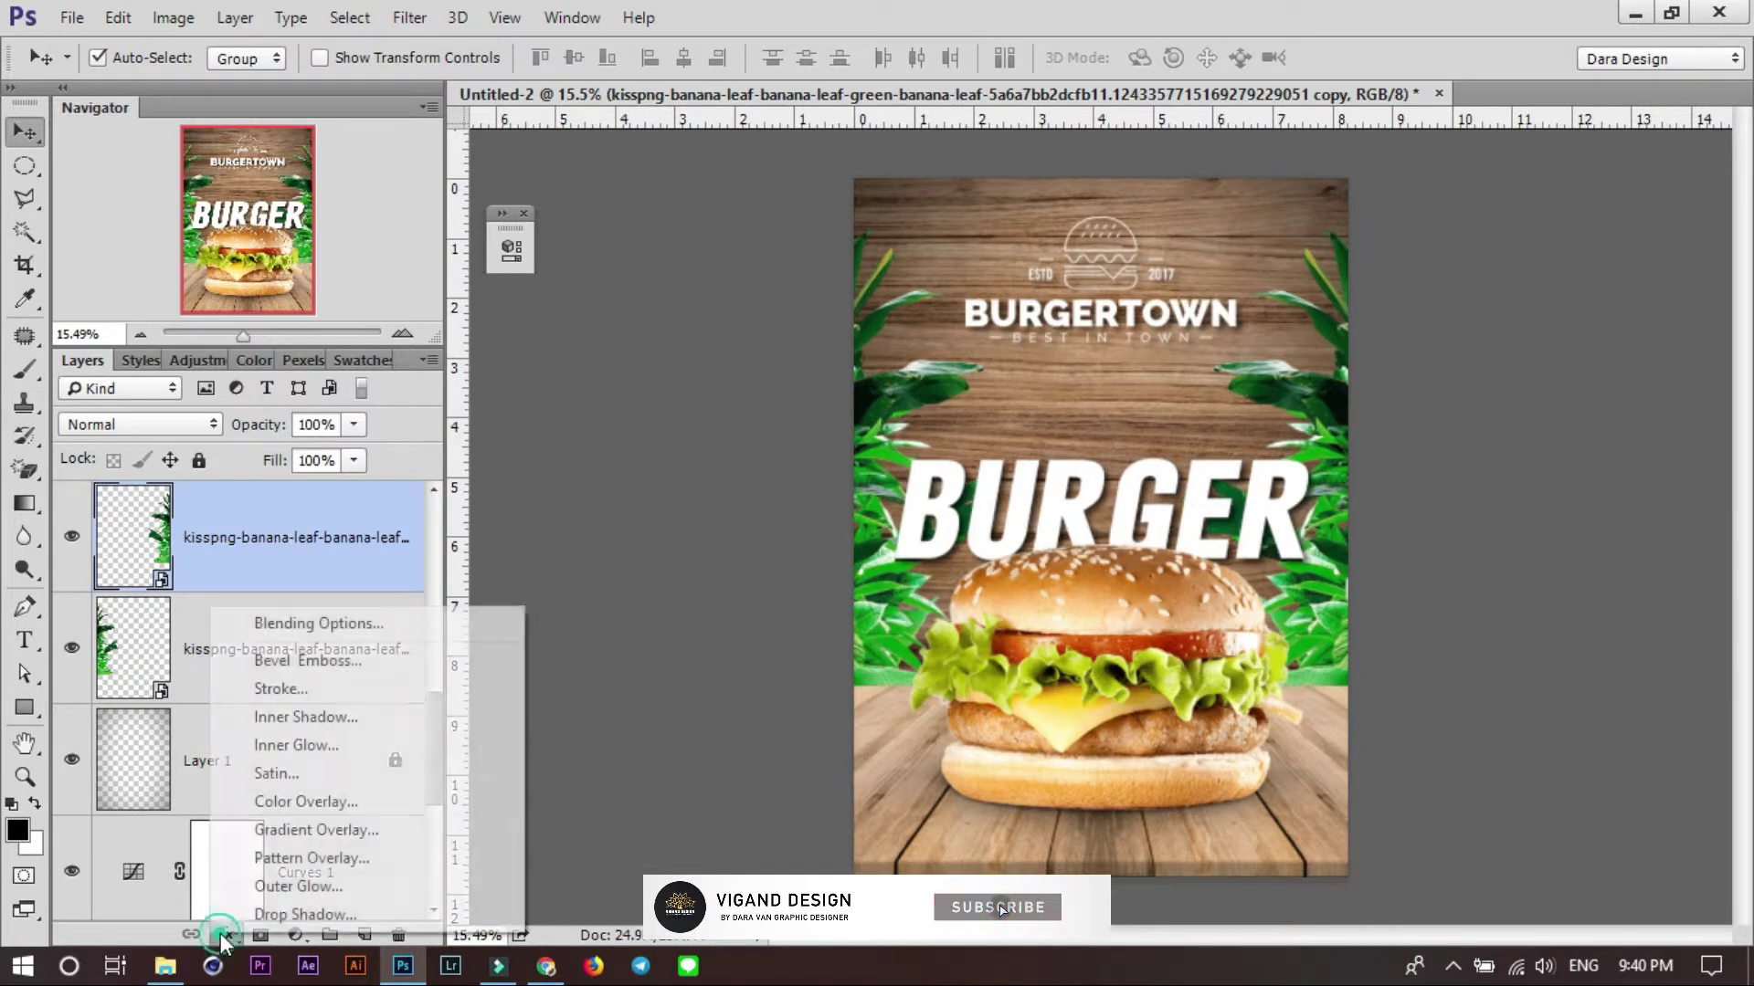
click(265, 913)
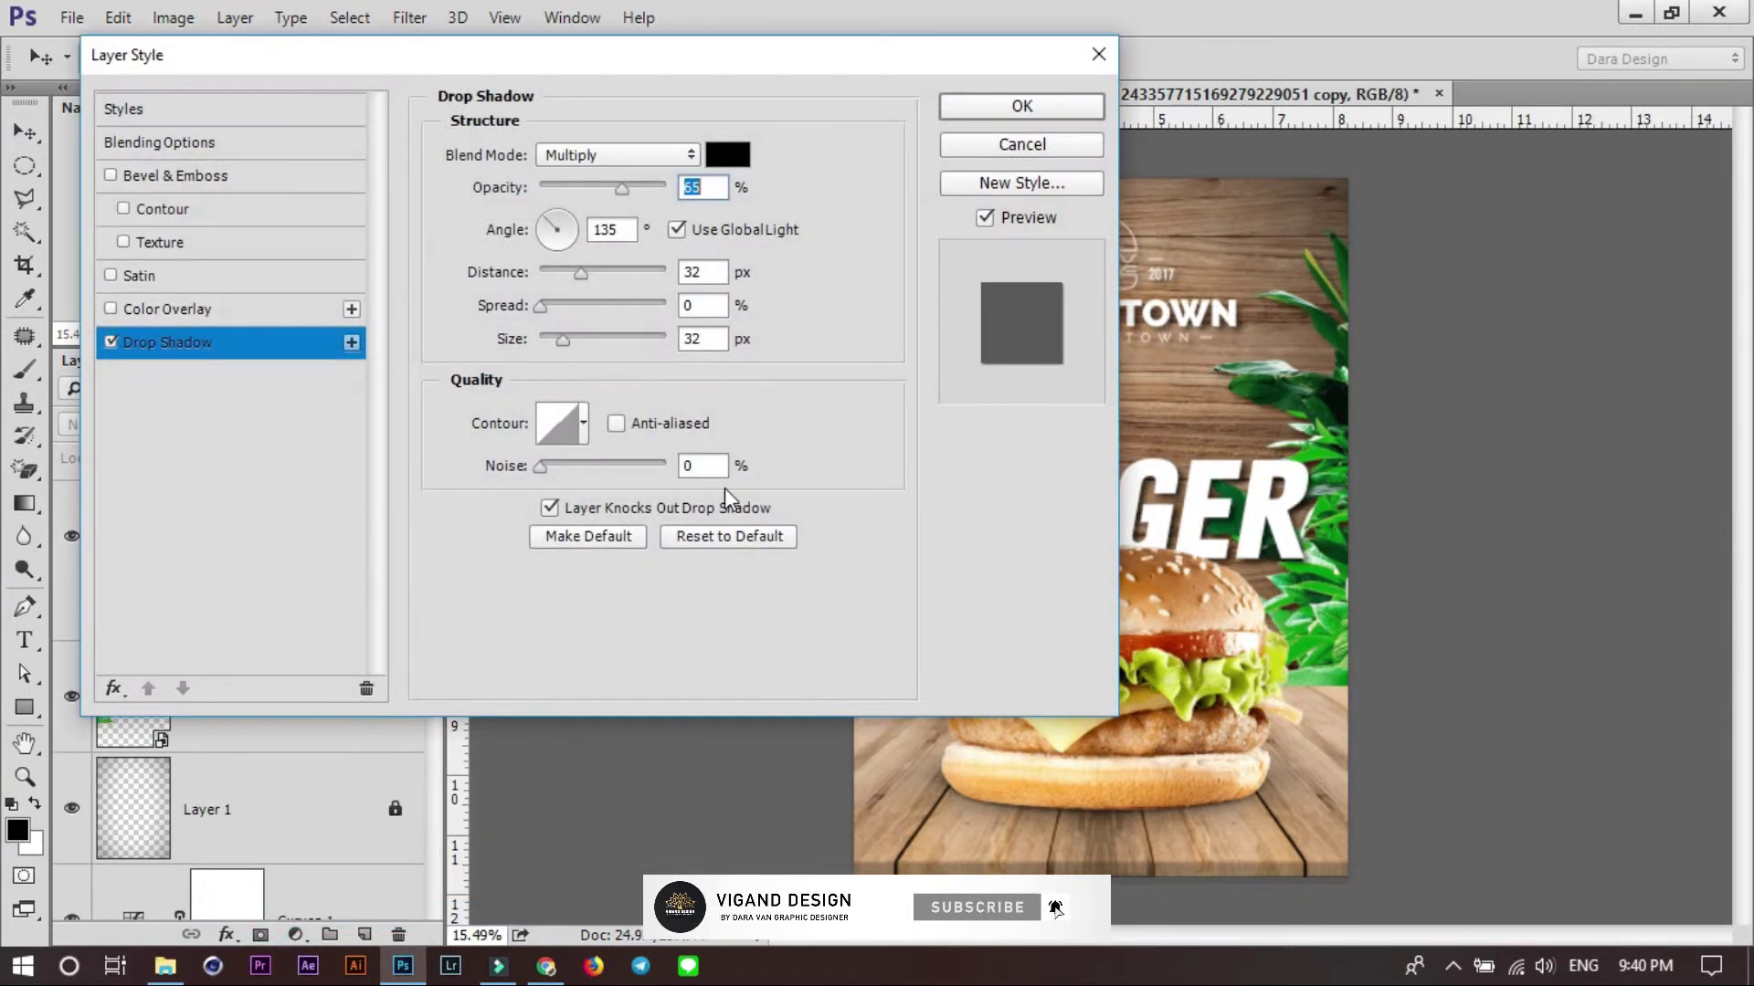
click(563, 224)
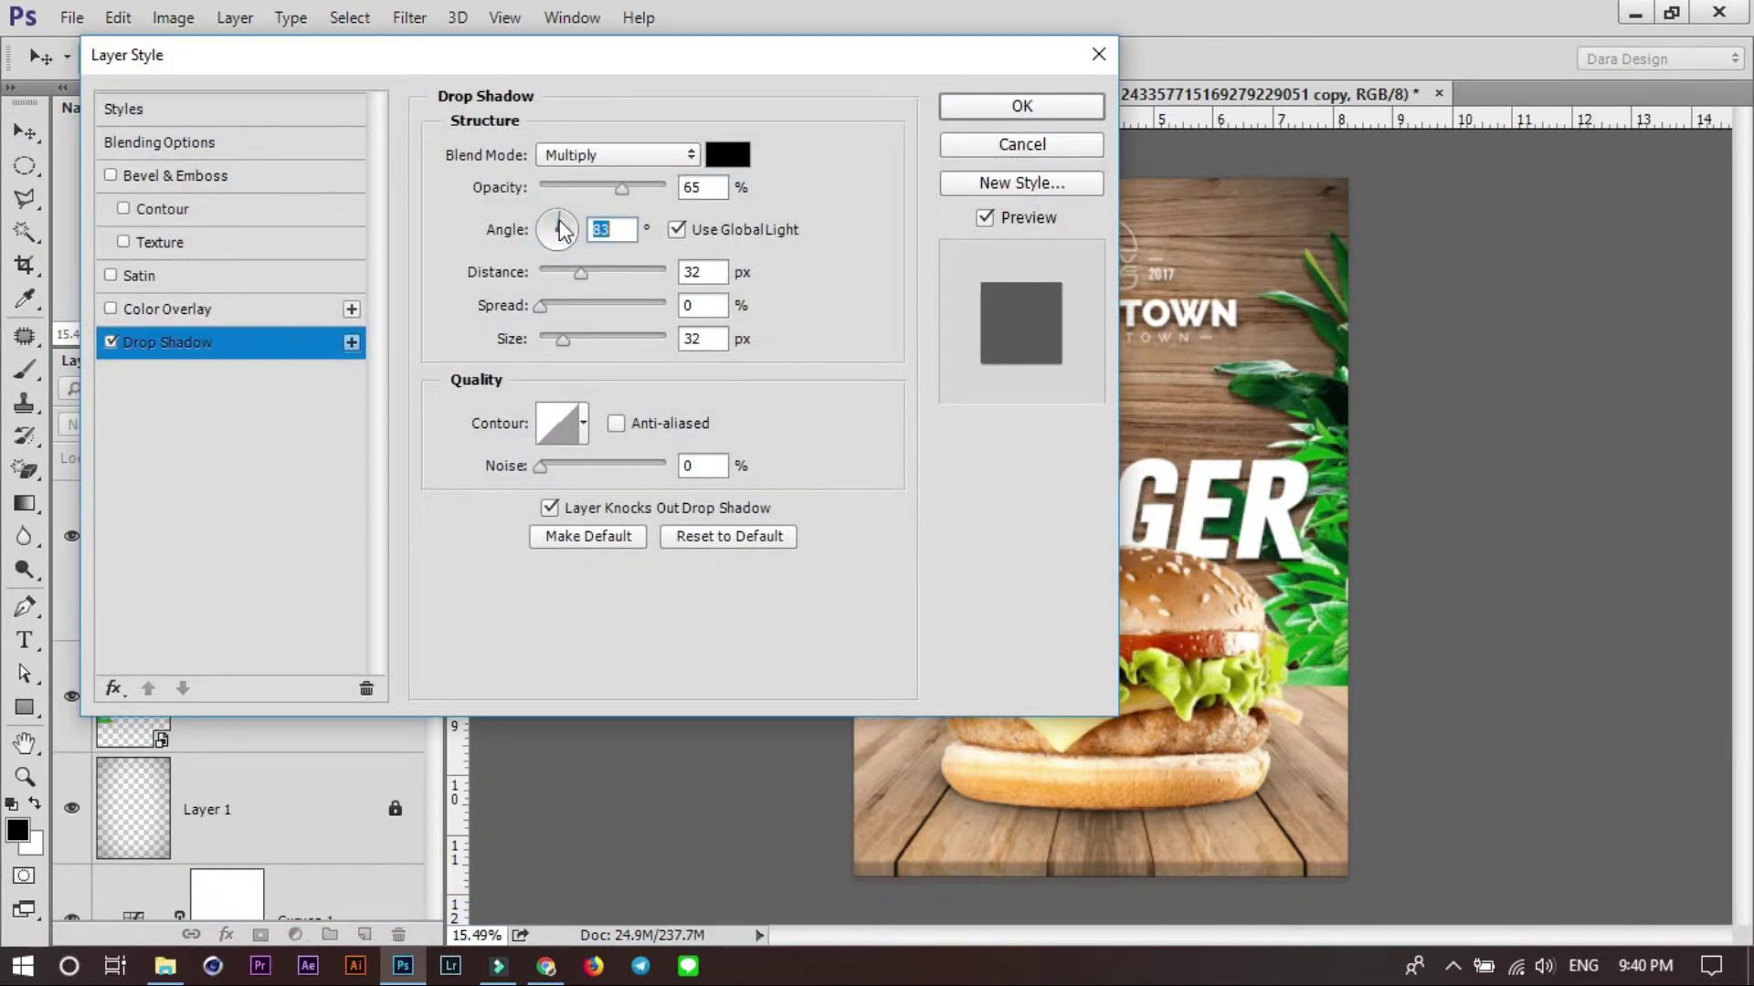
click(563, 222)
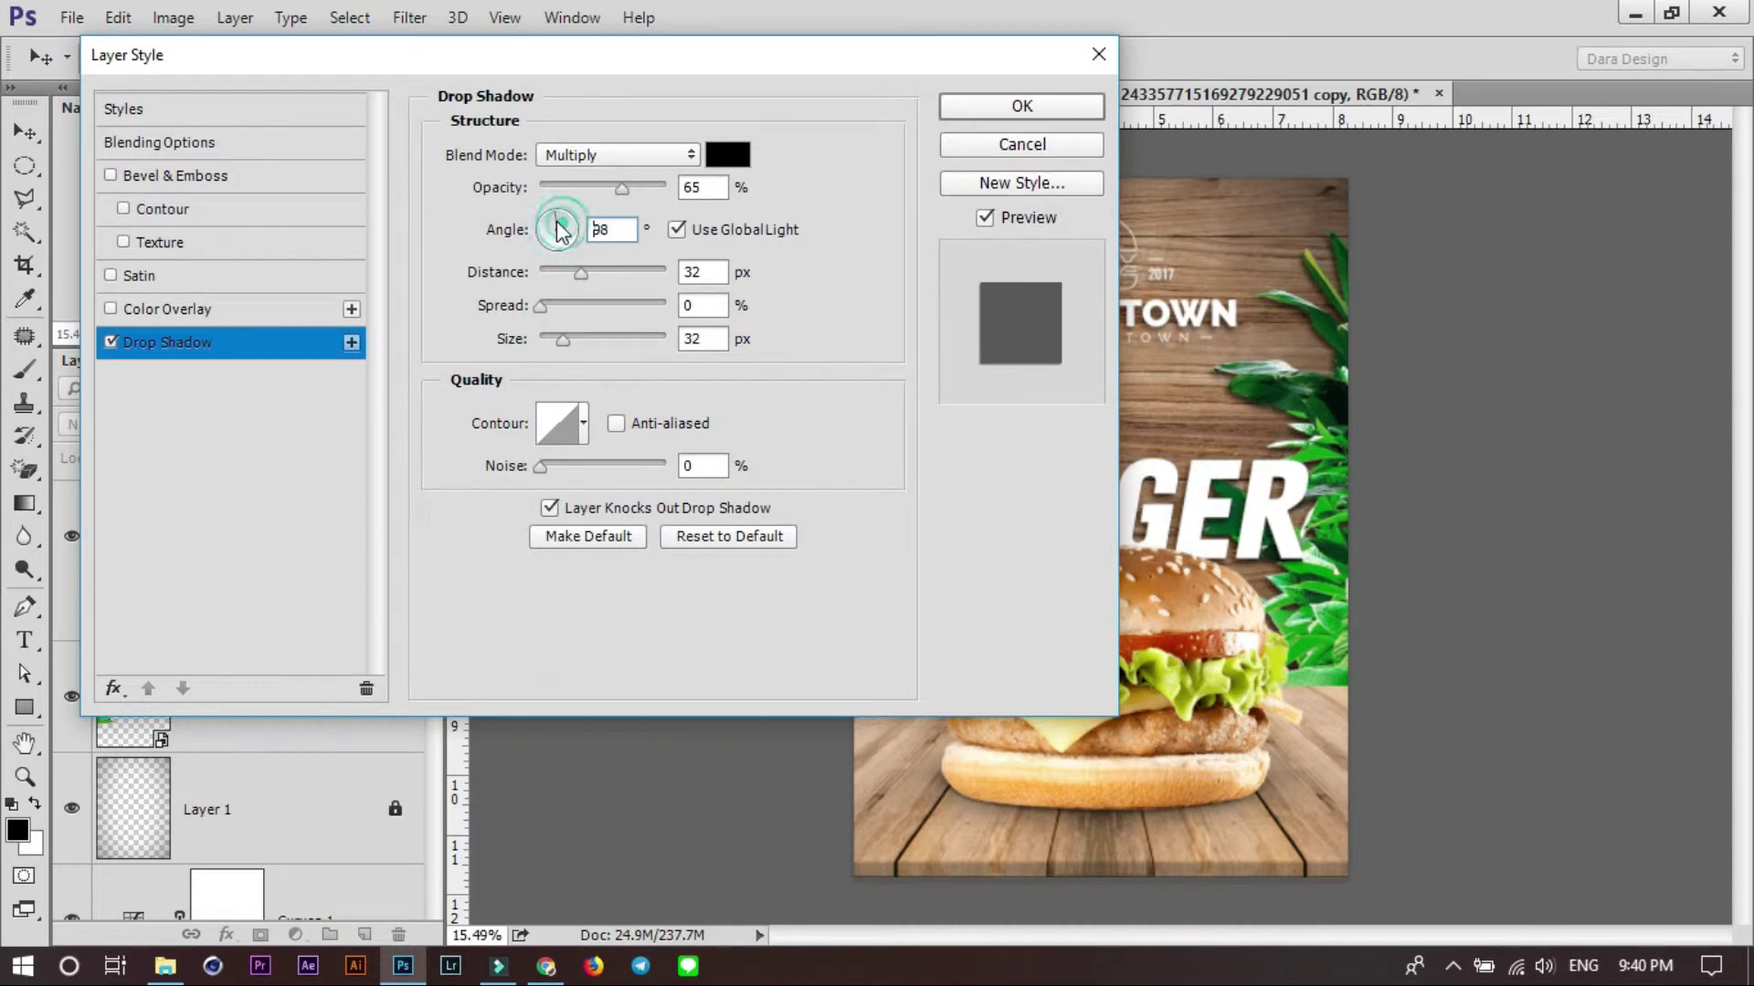
drag(563, 340, 592, 340)
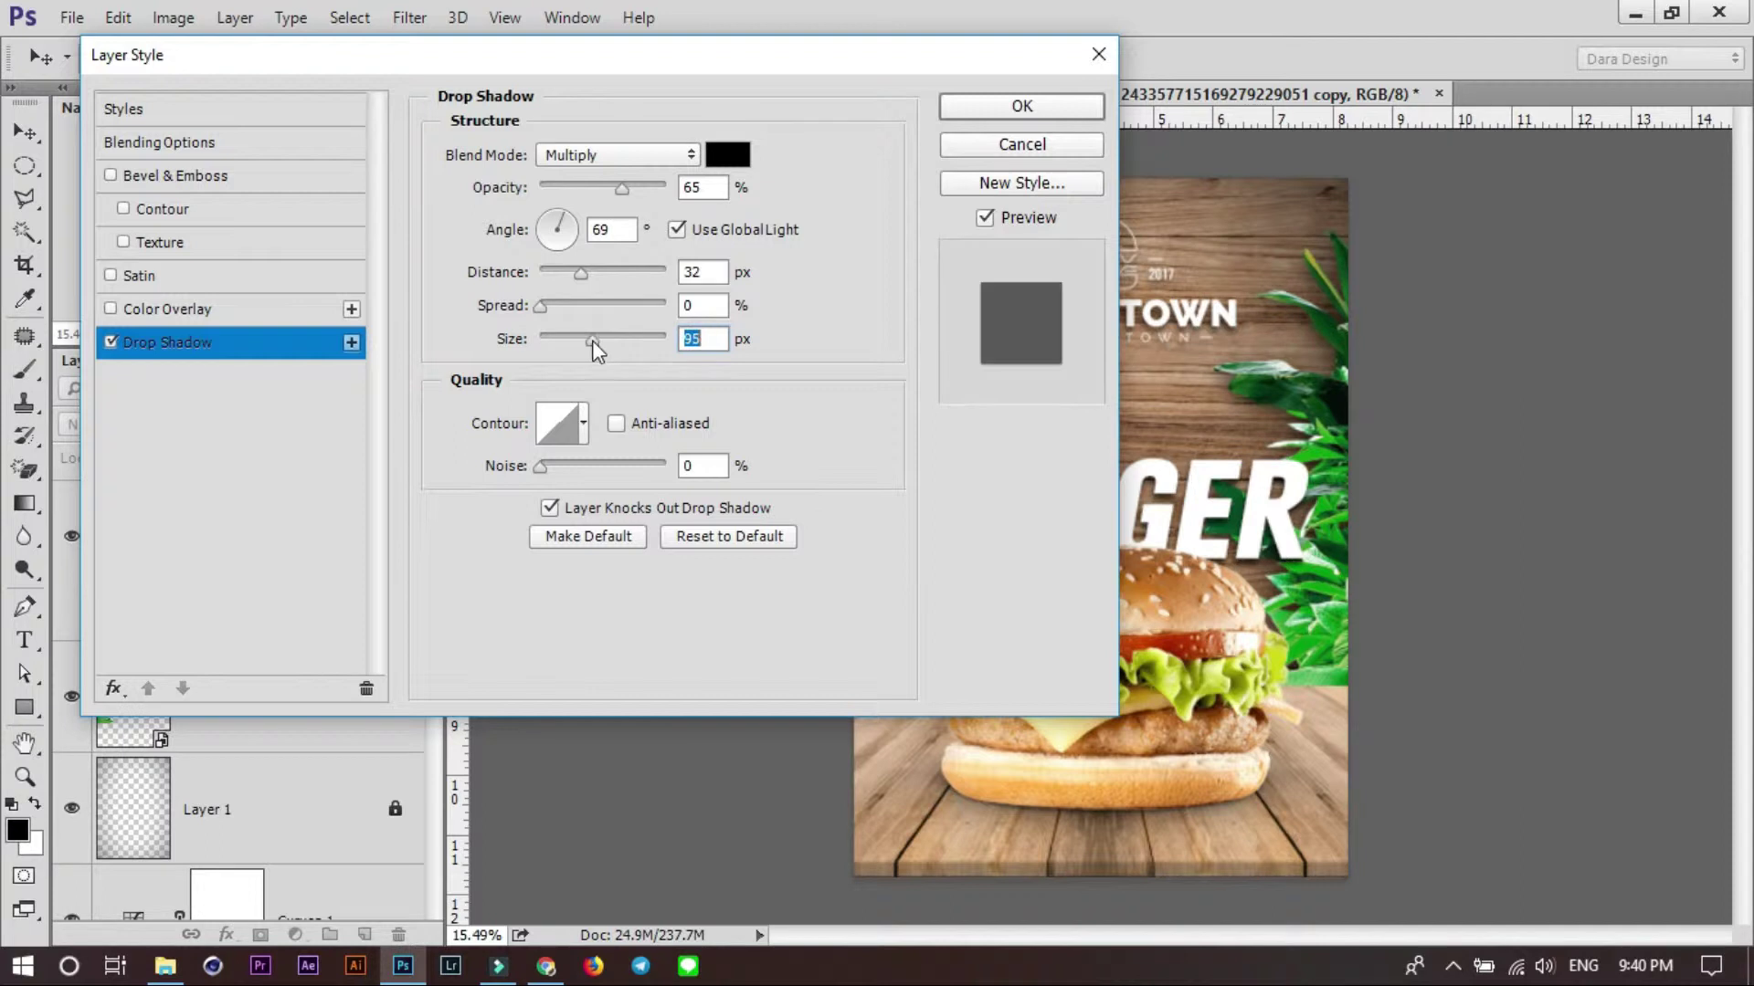
drag(585, 274, 601, 274)
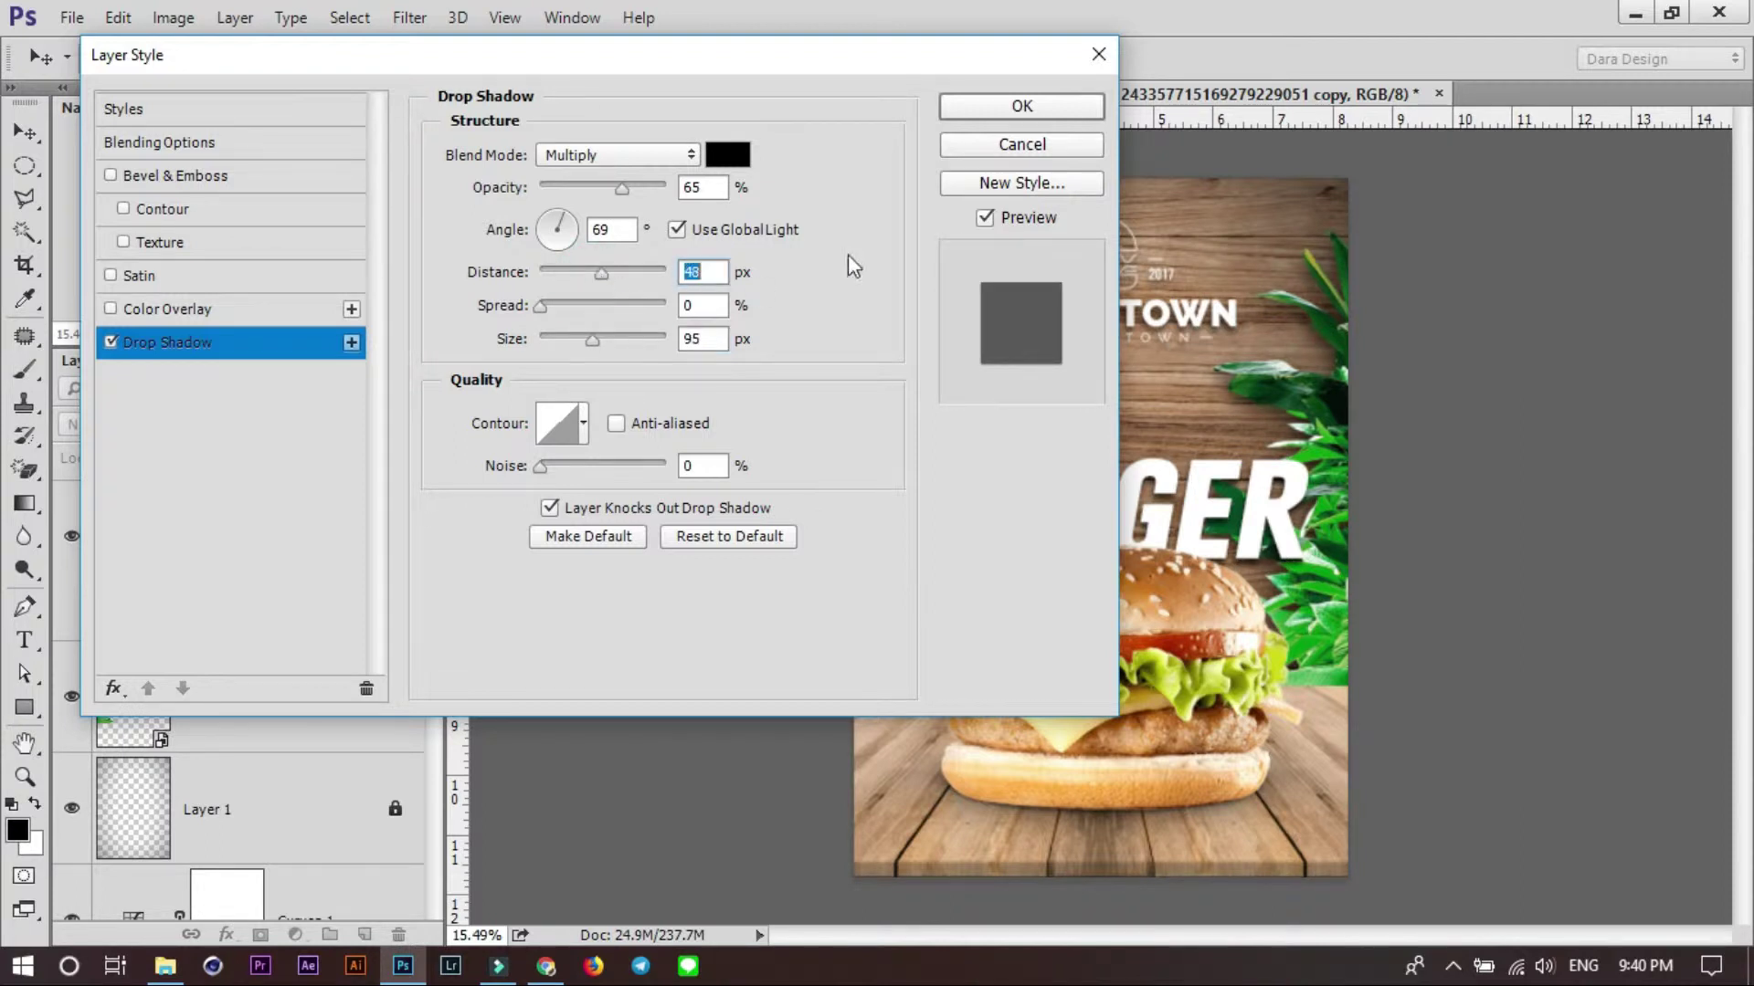
click(1021, 107)
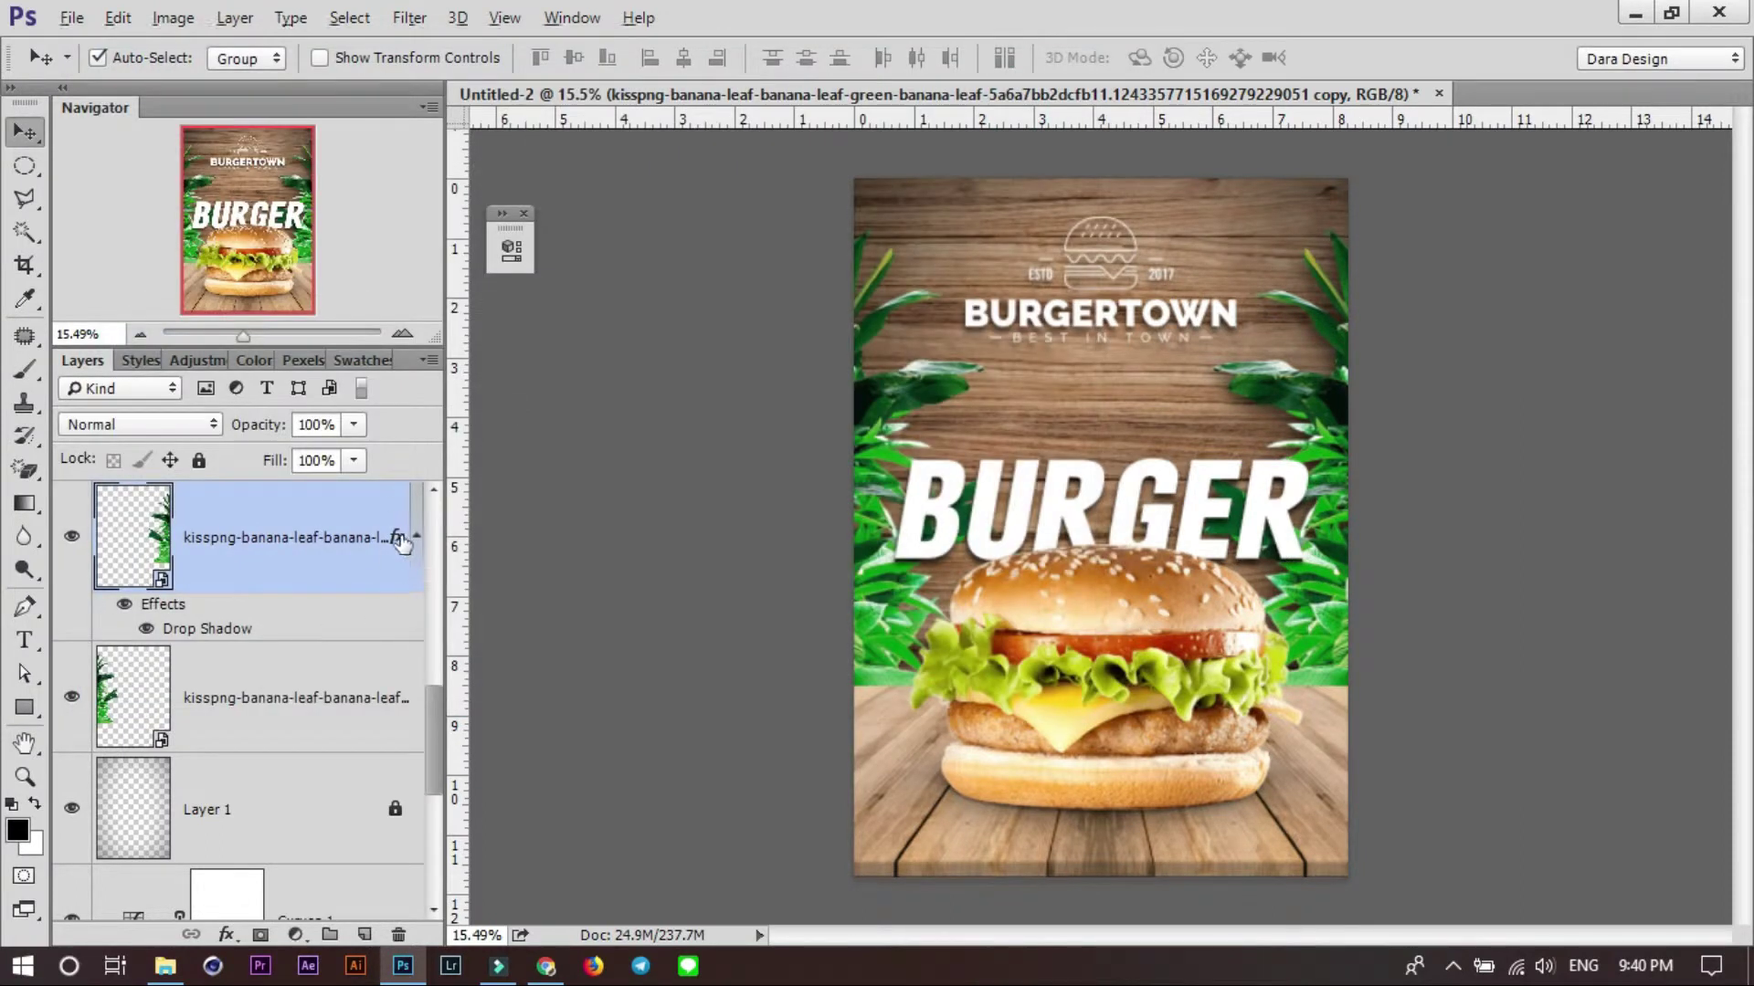
drag(397, 537, 361, 703)
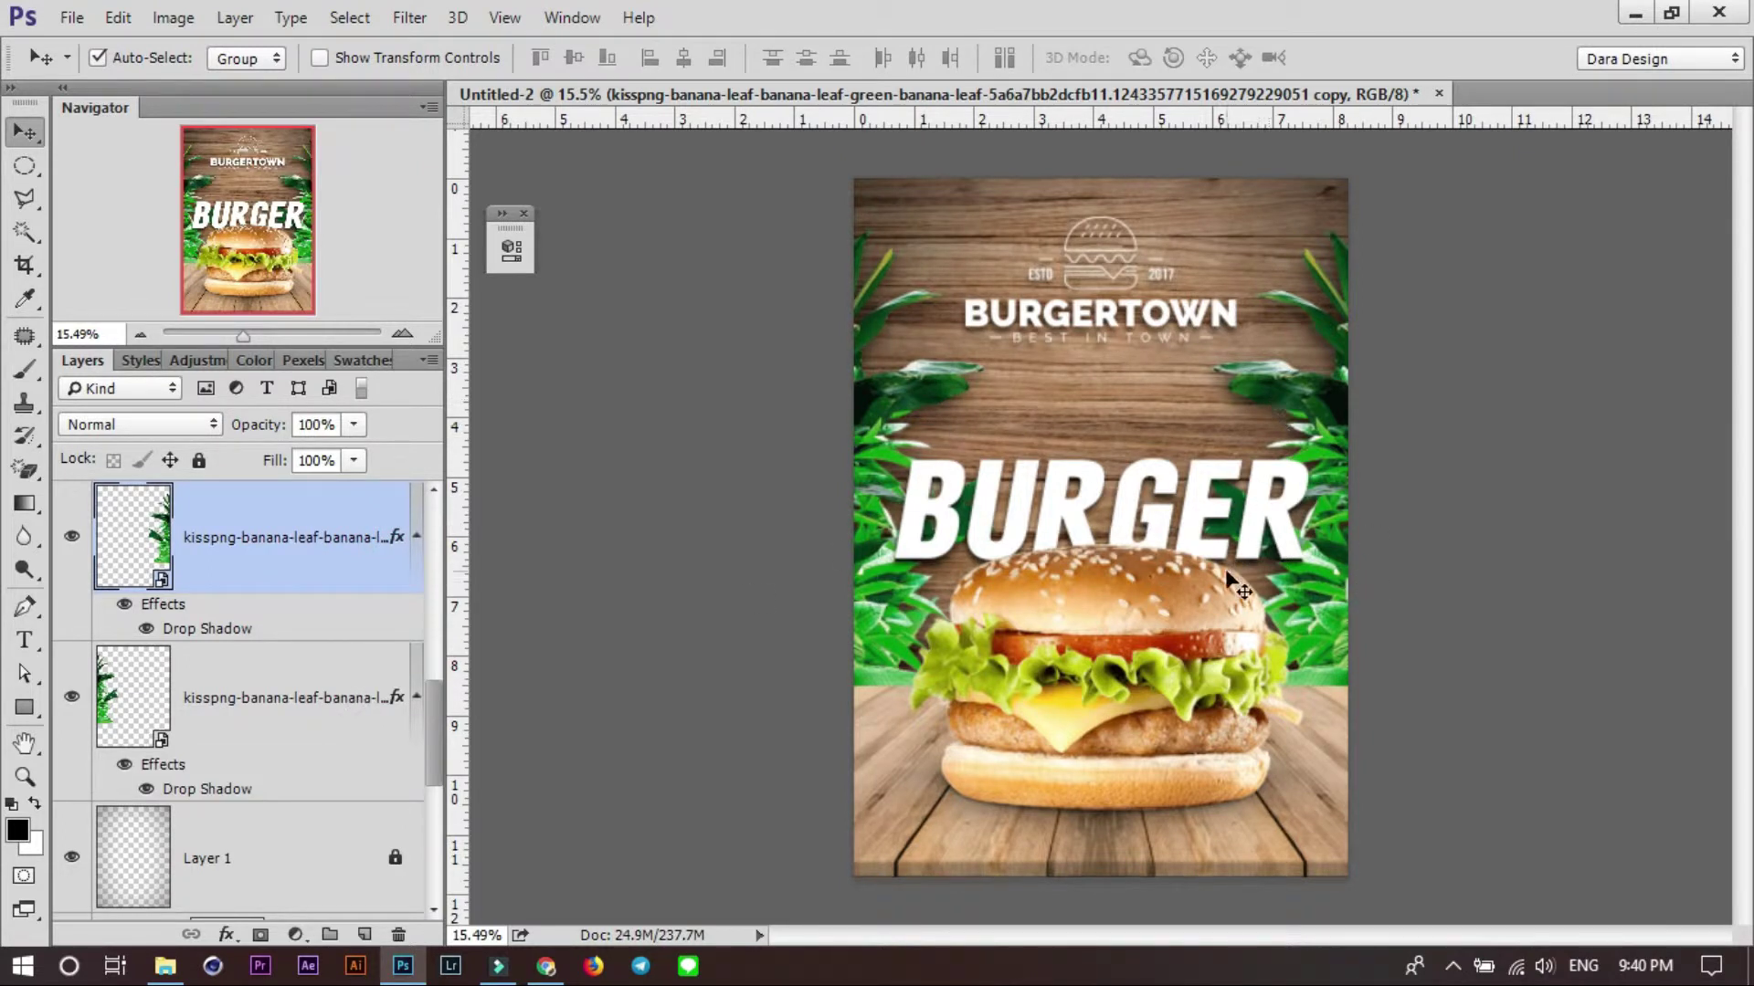
Nudge the BURGER headline slightly to the left.
drag(1137, 493, 1068, 486)
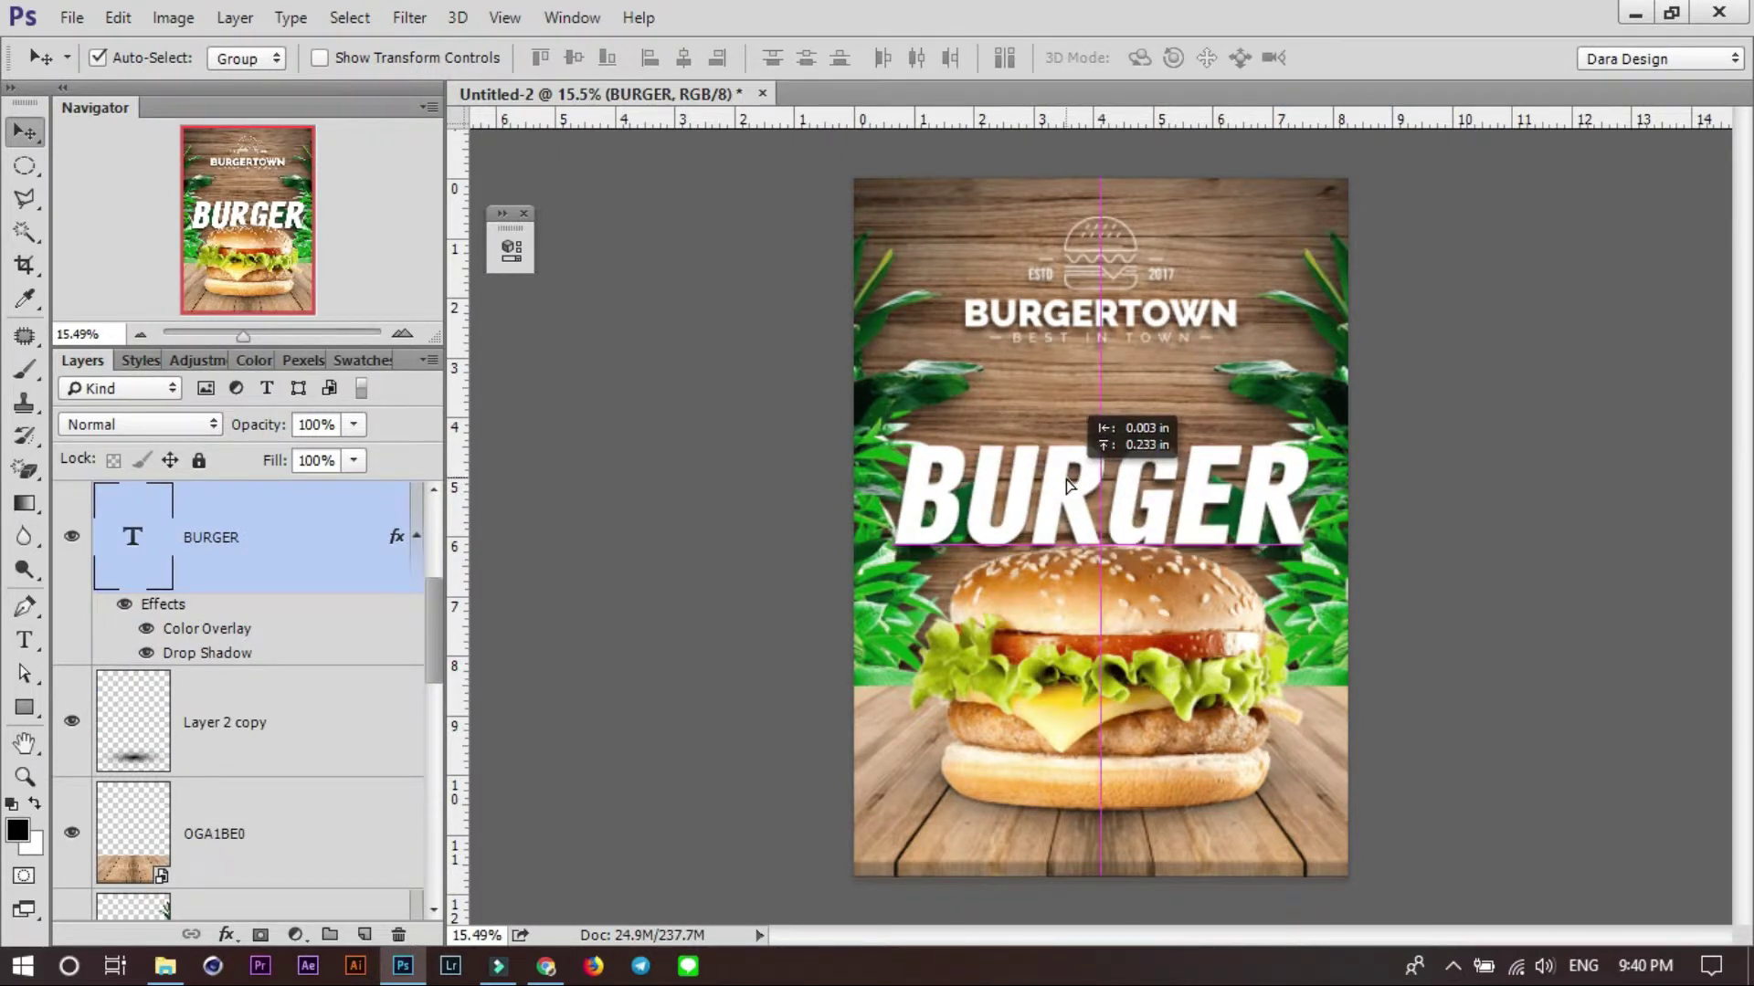
drag(1069, 487, 1070, 488)
scroll(1102, 302, up, 1)
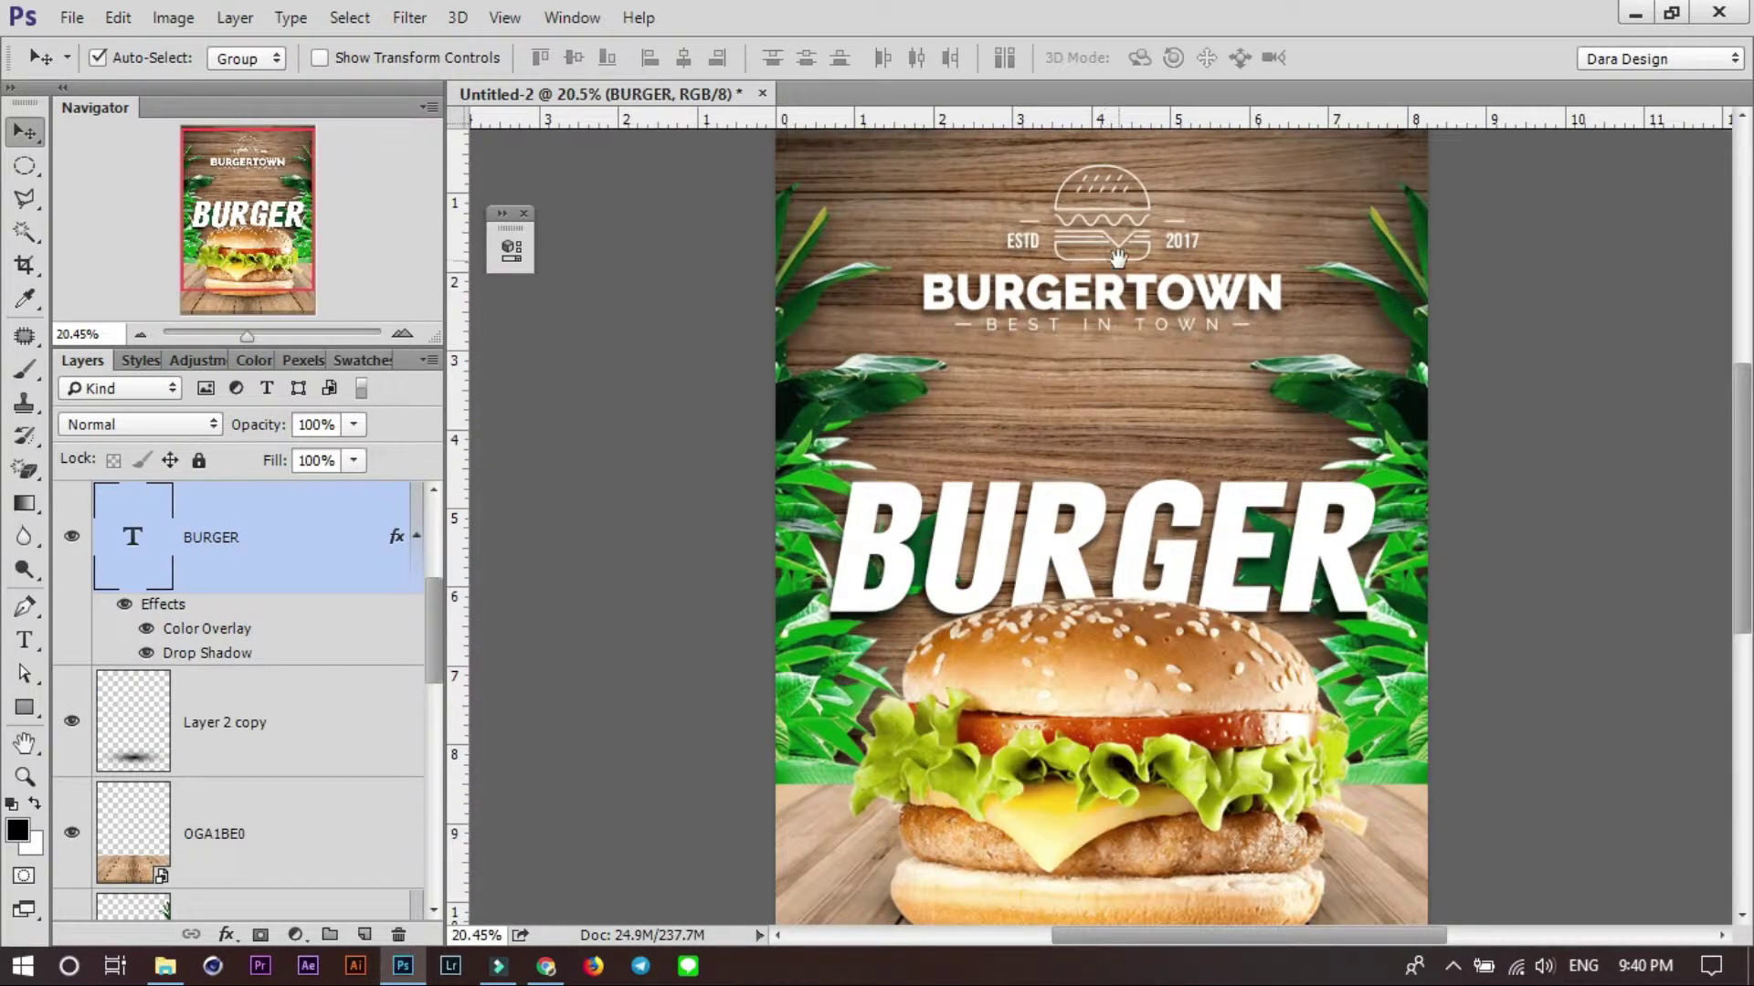
scroll(1102, 301, up, 1)
Nudge the logo up, then add a leaf copy rotated -90° and scaled to 31% top-left.
click(1094, 431)
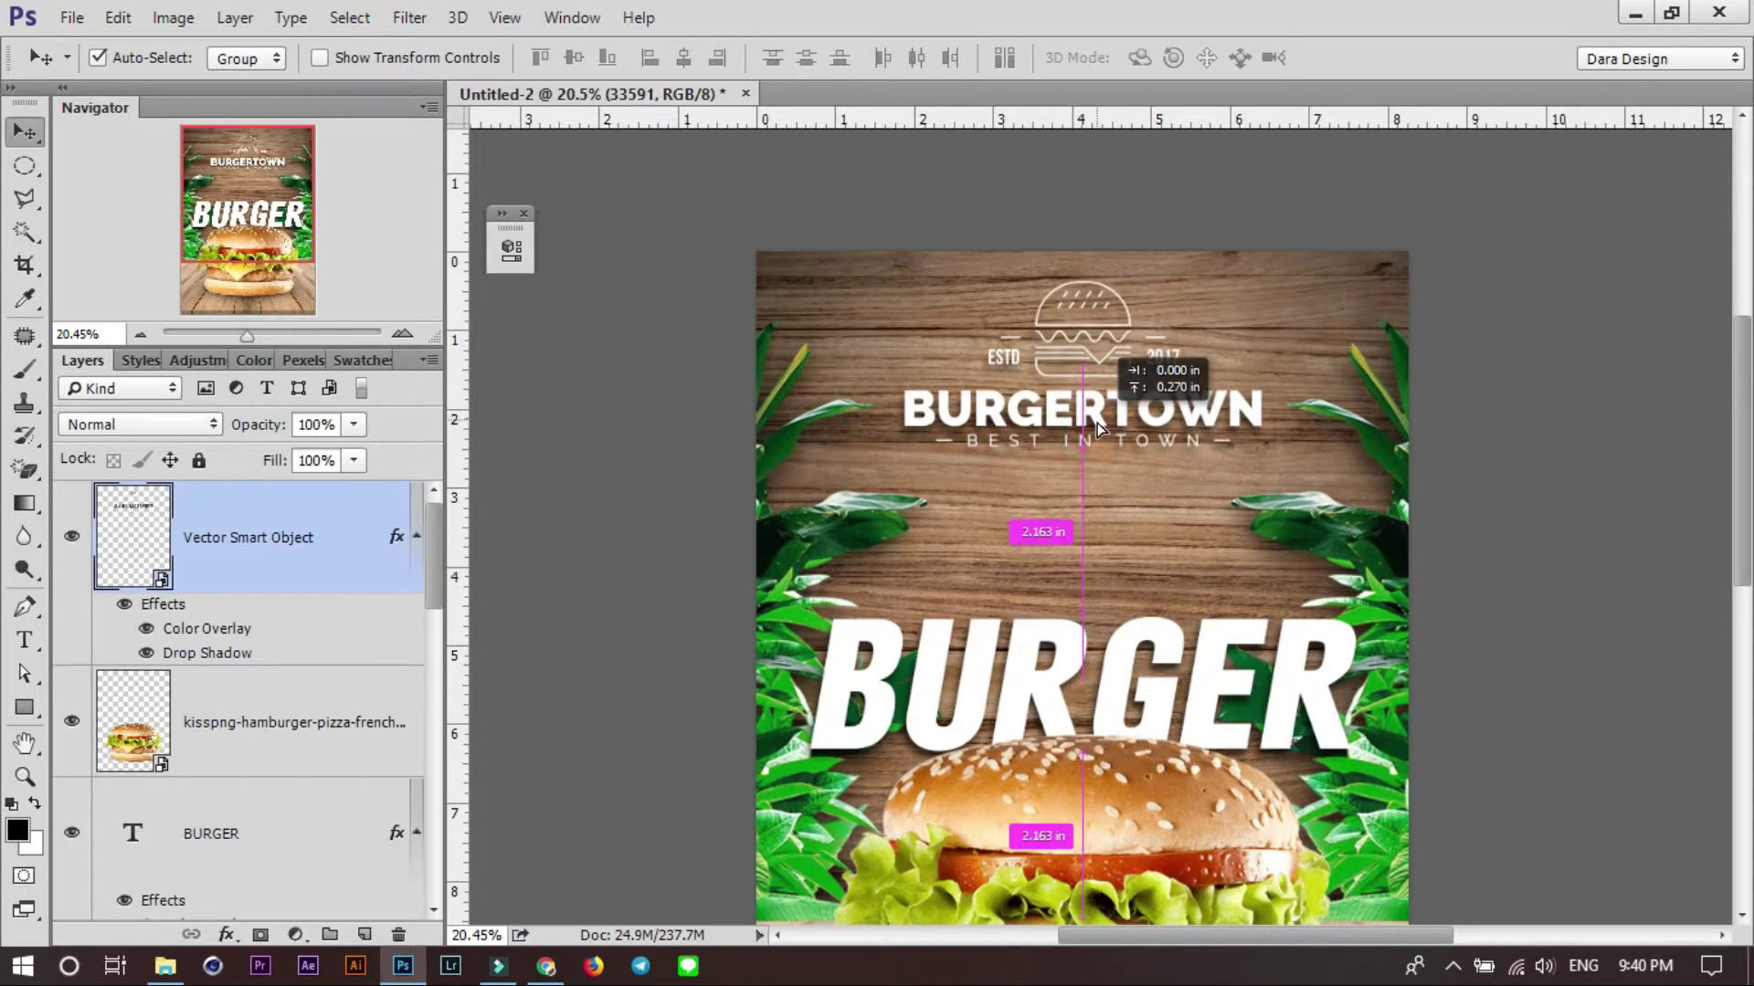
drag(1097, 435, 1098, 429)
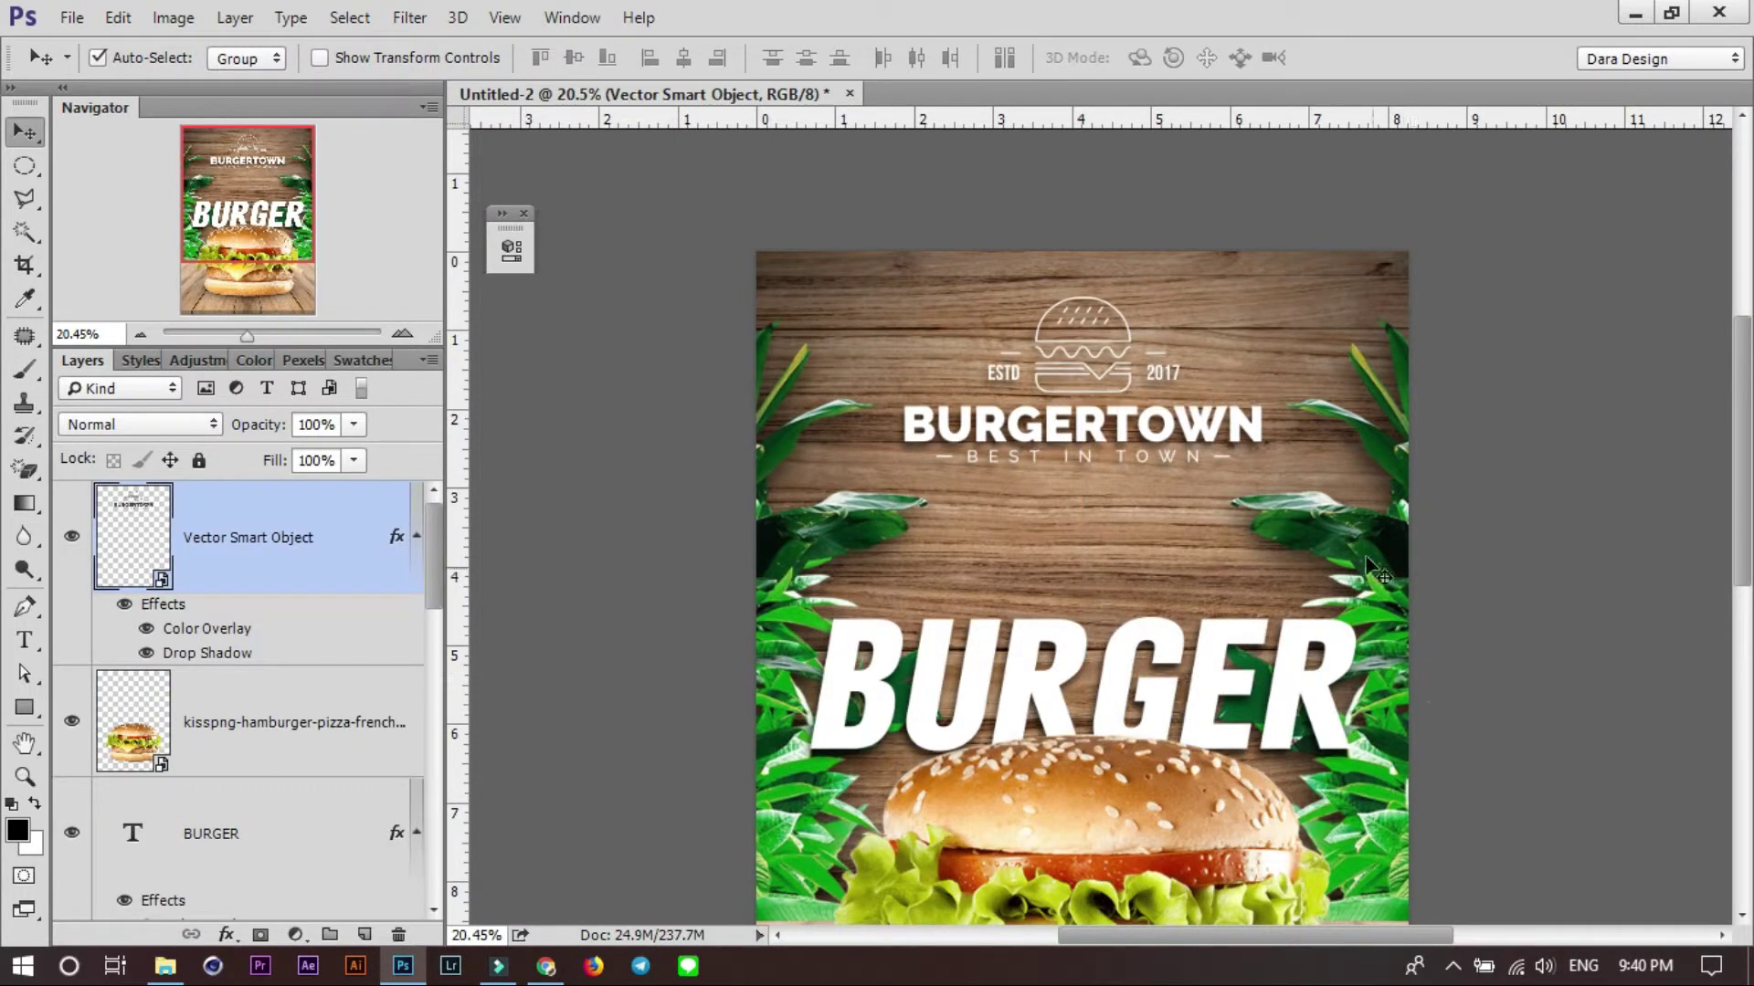
drag(1355, 541, 1090, 535)
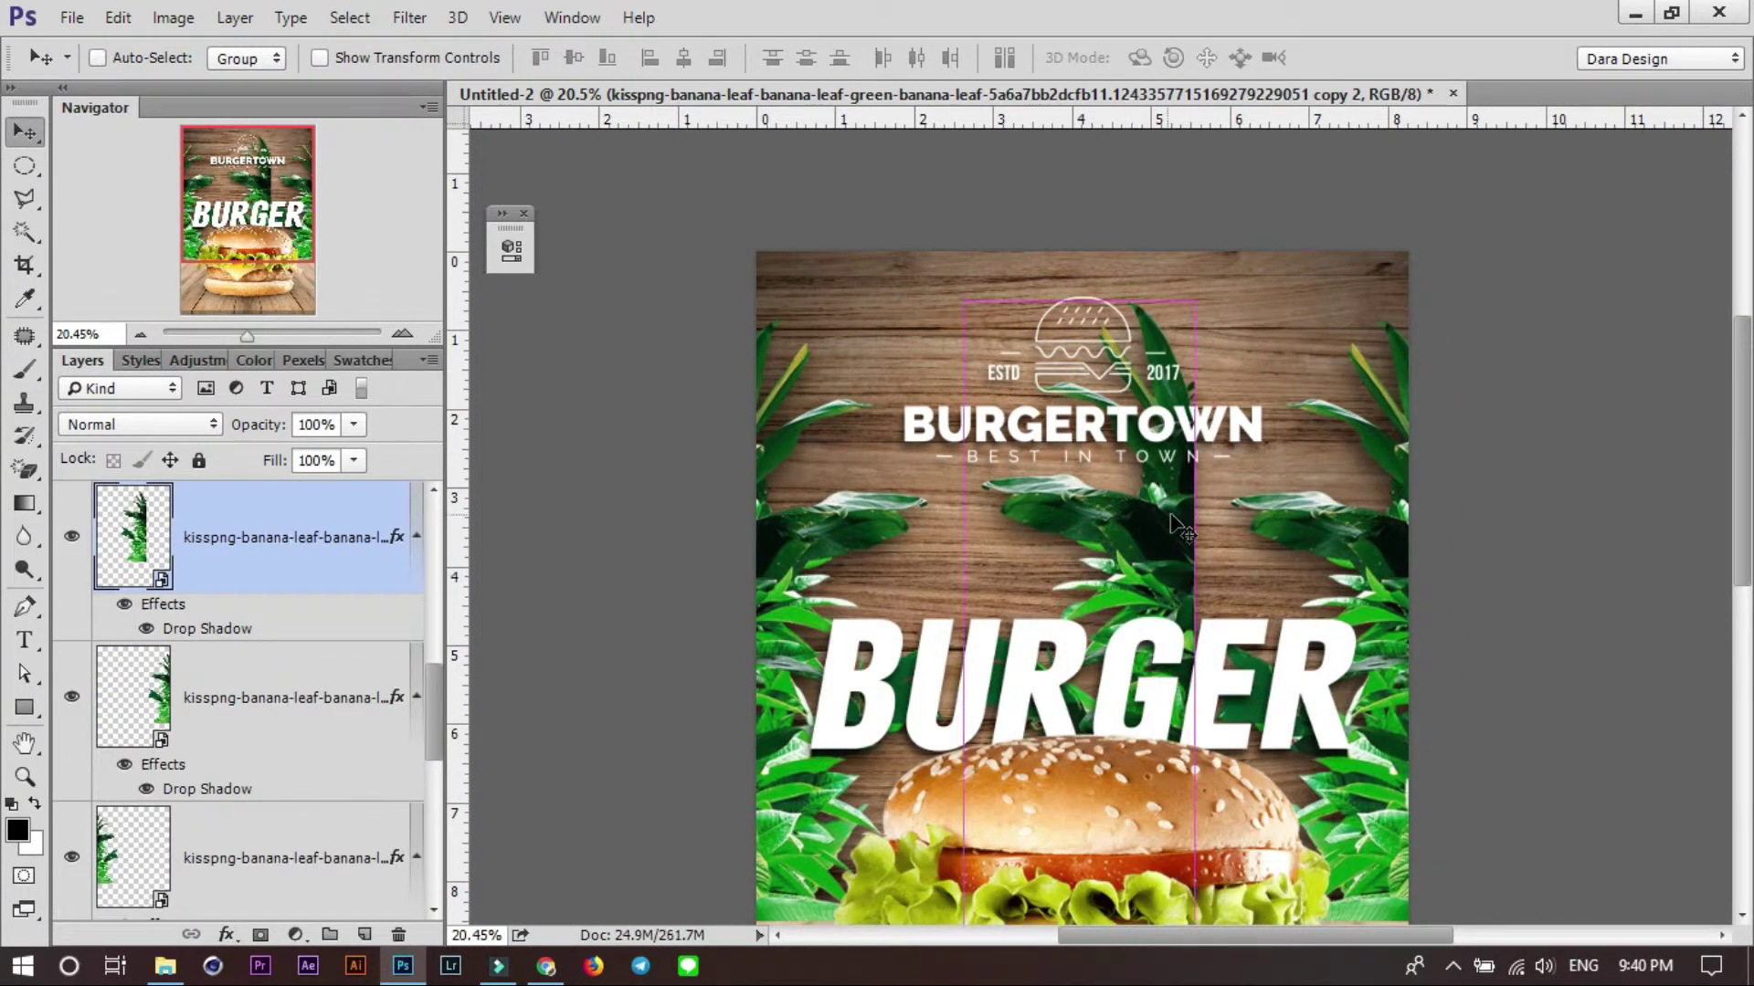
key(ctrl+t)
mouse_move(1370, 618)
mouse_down()
mouse_move(1002, 326)
mouse_move(1060, 315)
mouse_up()
mouse_move(1291, 557)
mouse_down()
mouse_move(1230, 355)
mouse_move(946, 277)
mouse_up()
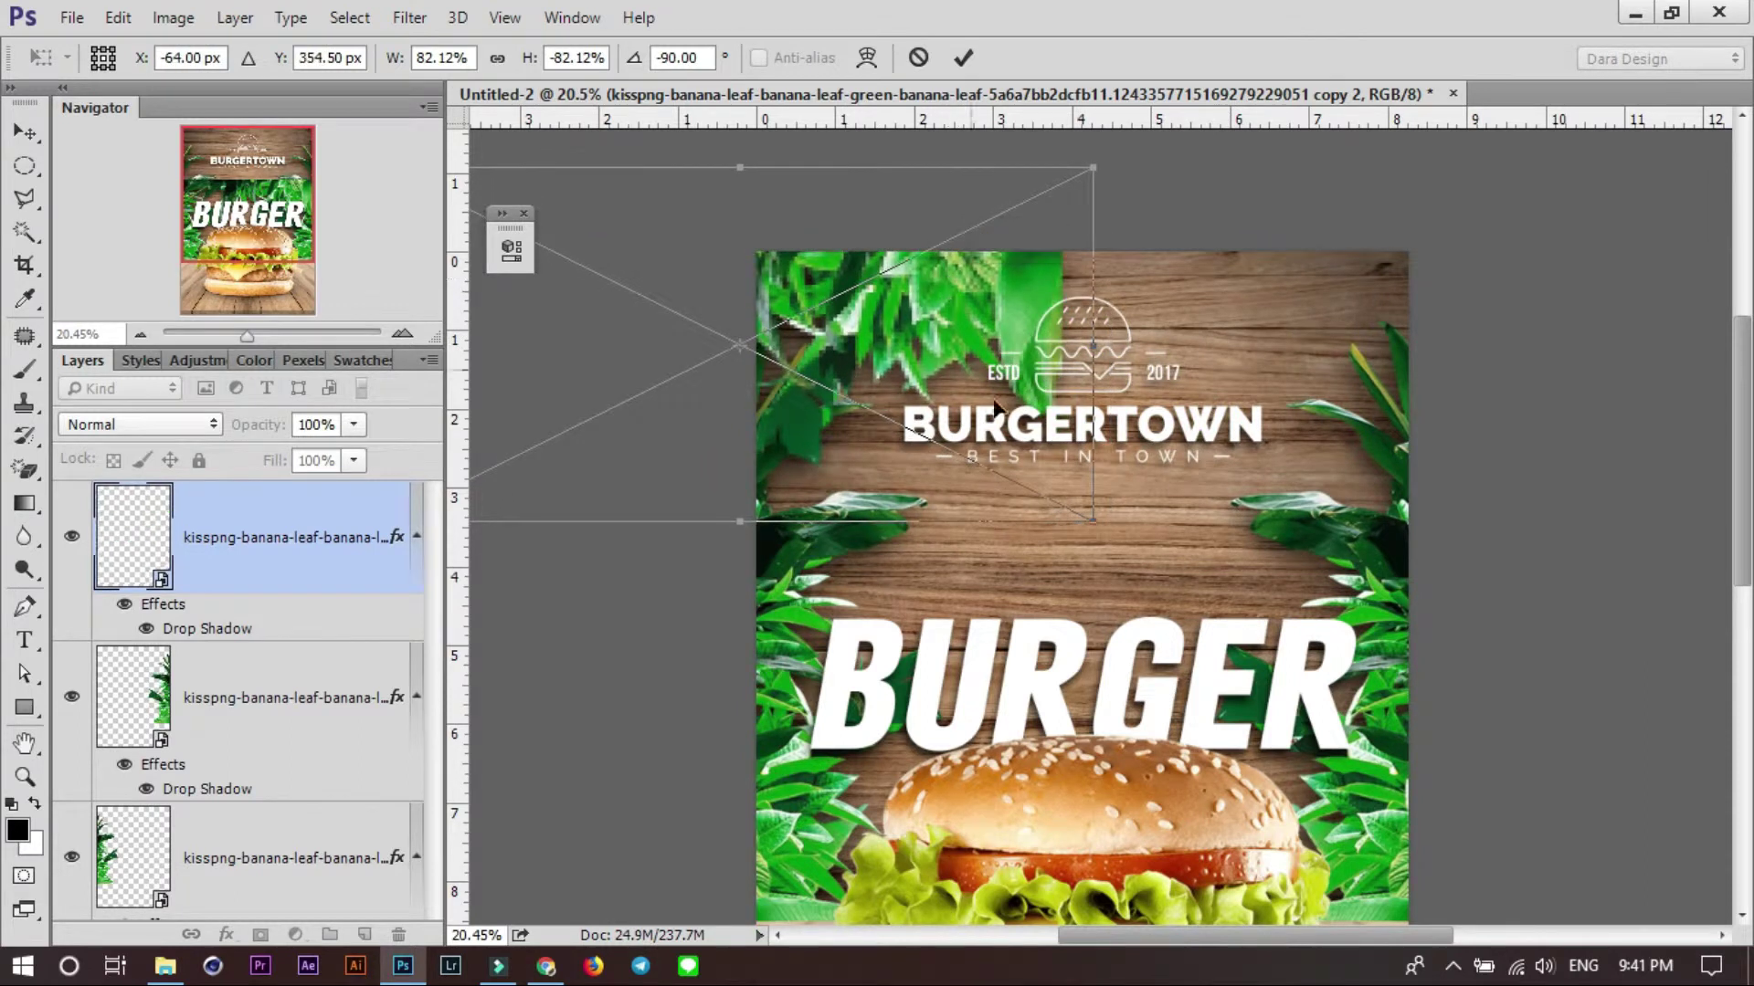
drag(1094, 529, 872, 414)
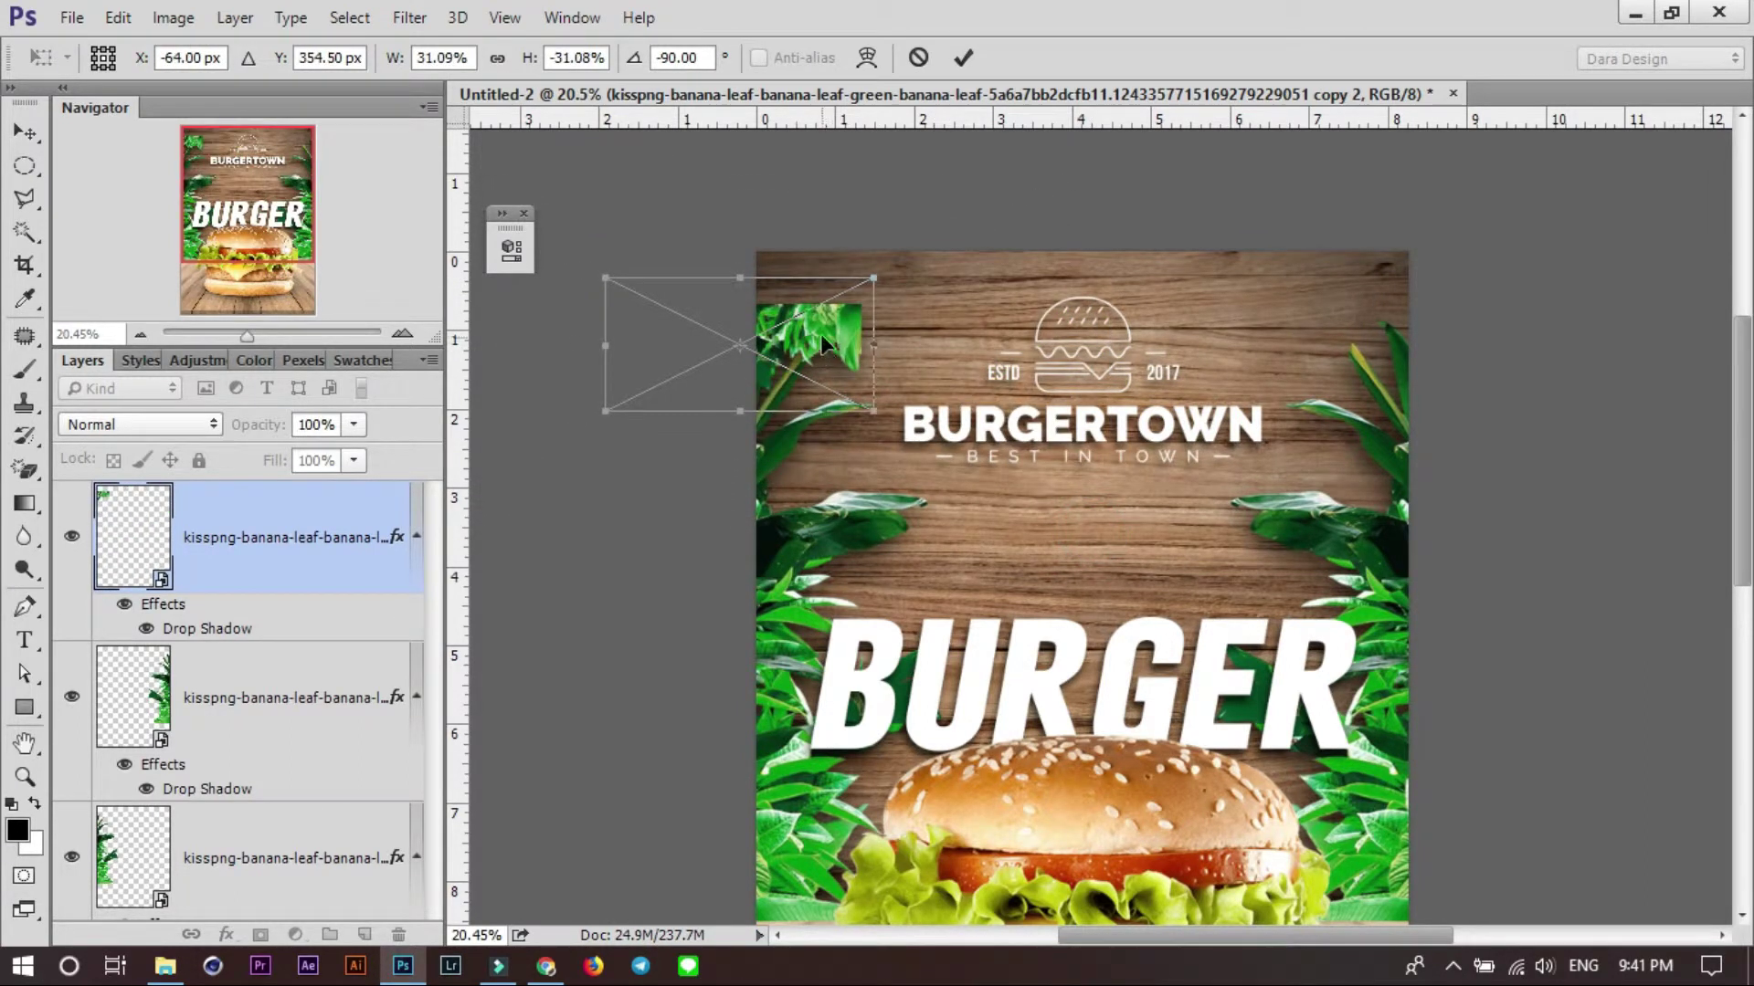
drag(822, 330, 913, 336)
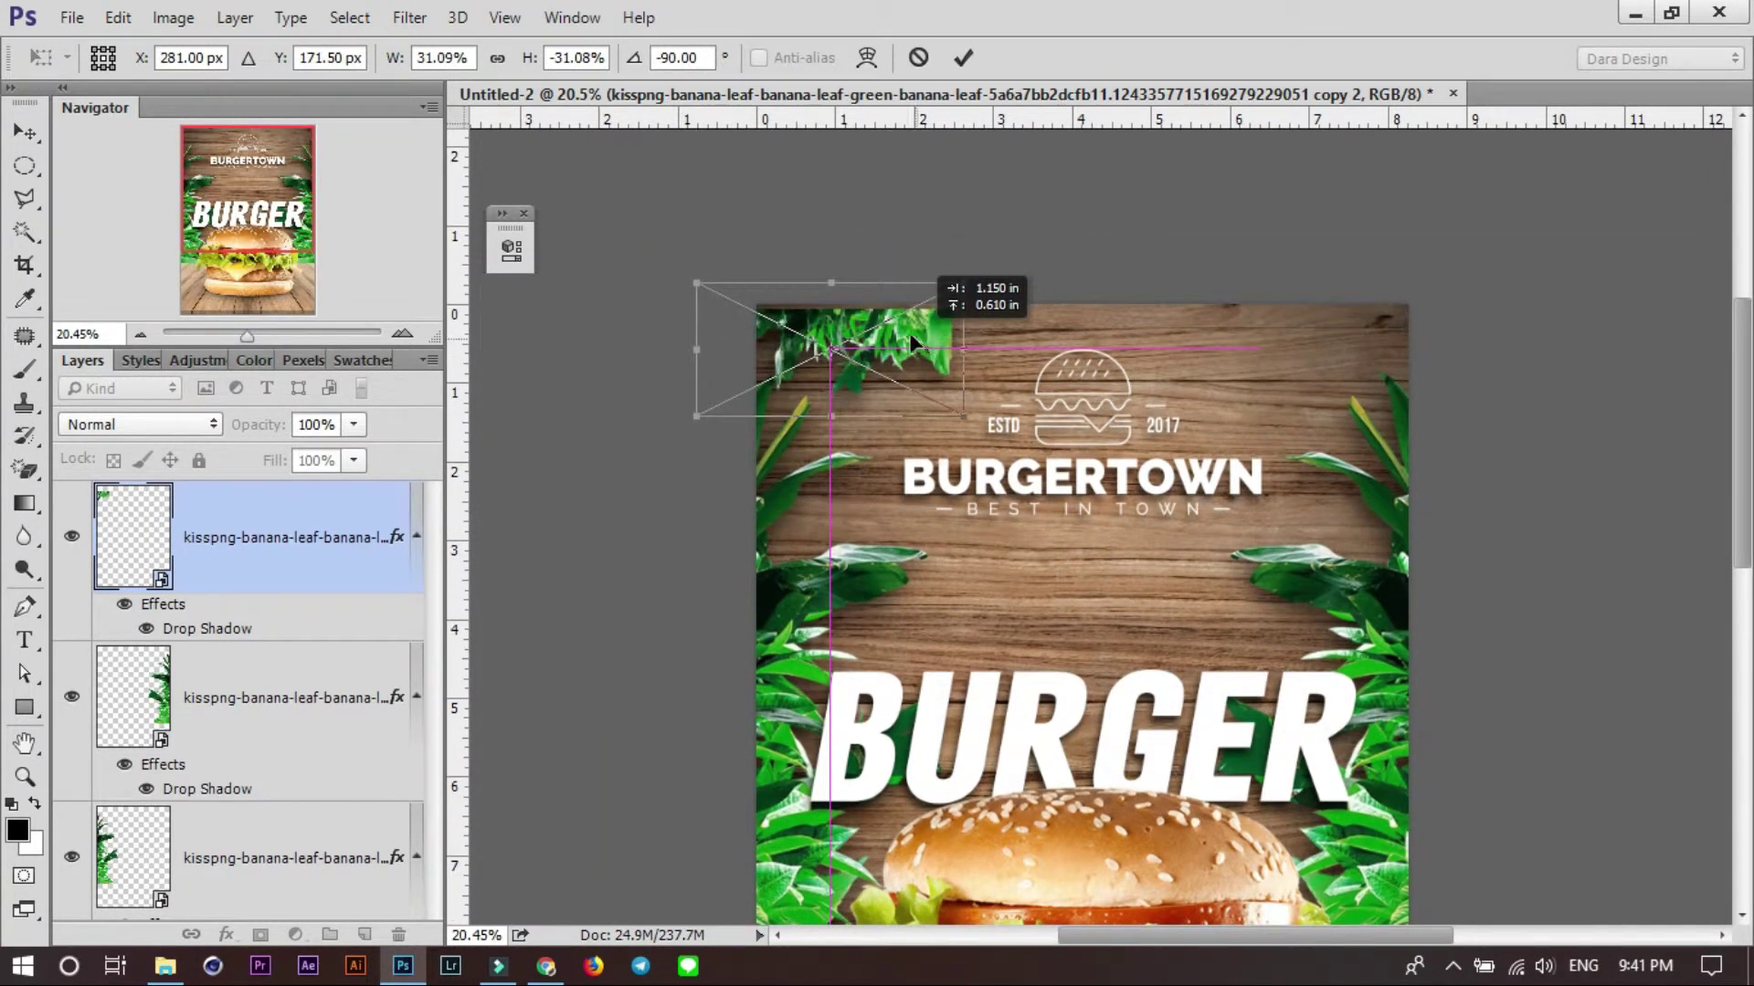
key(Return)
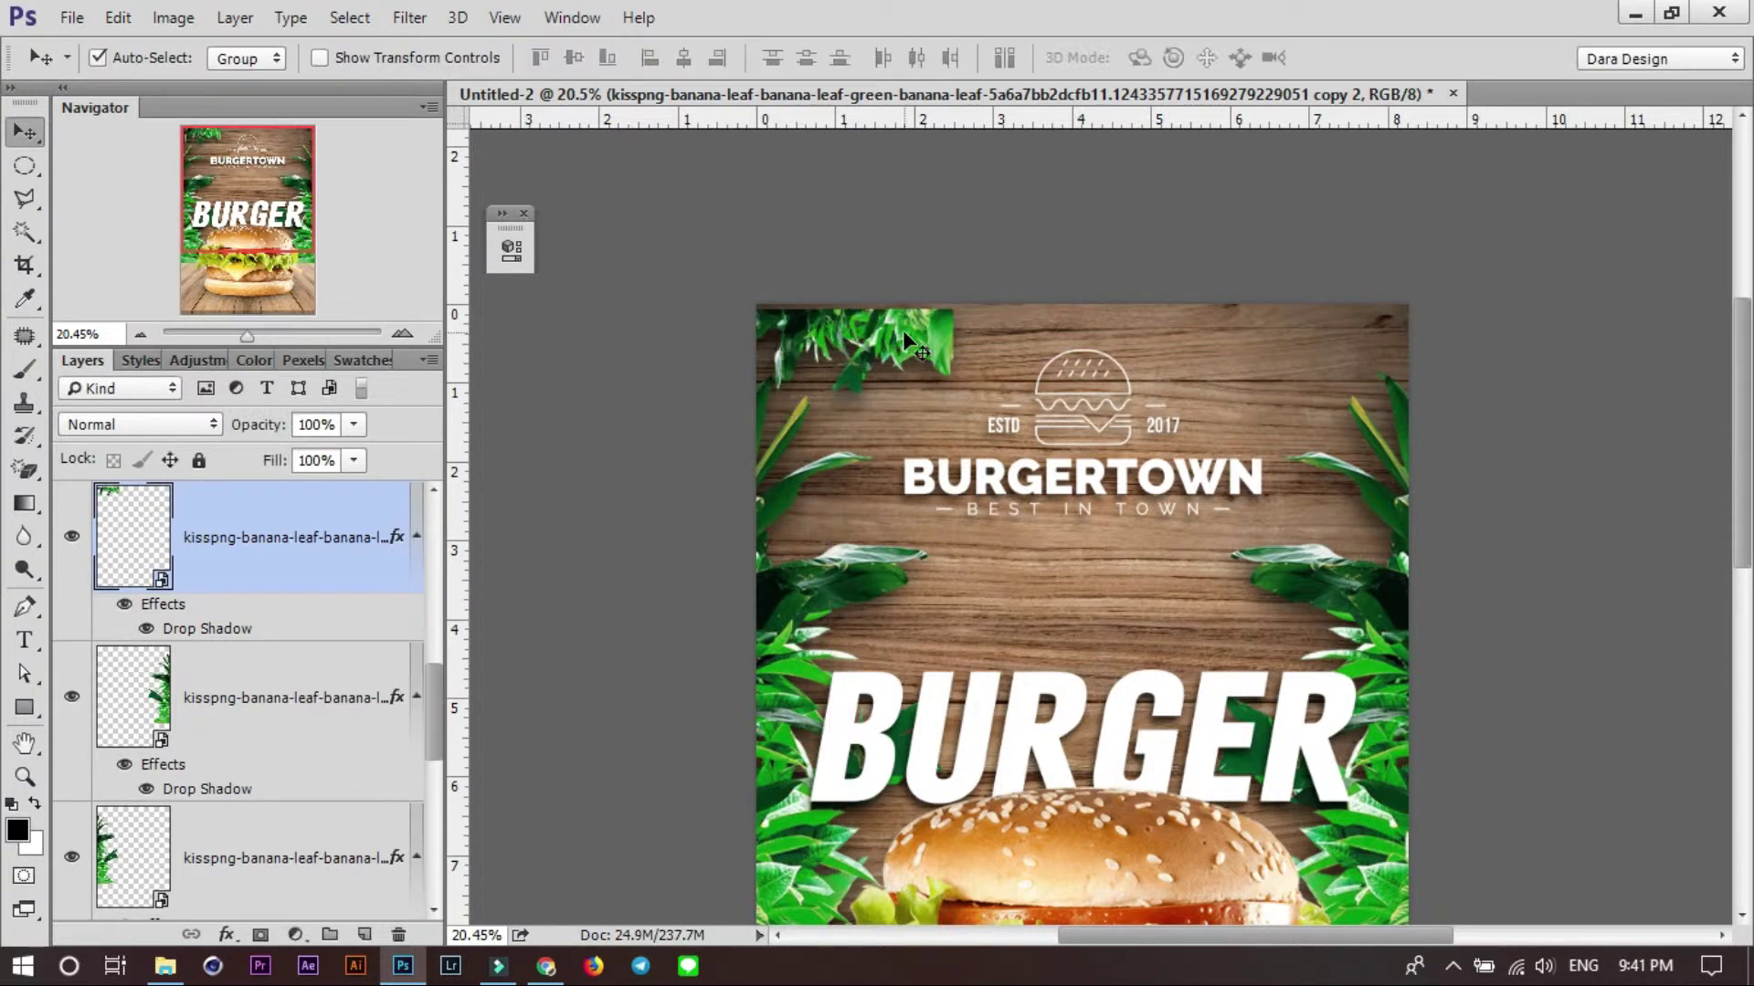
Duplicate the small corner leaf, flip it horizontally and move it toward the top centre.
key(ctrl+j)
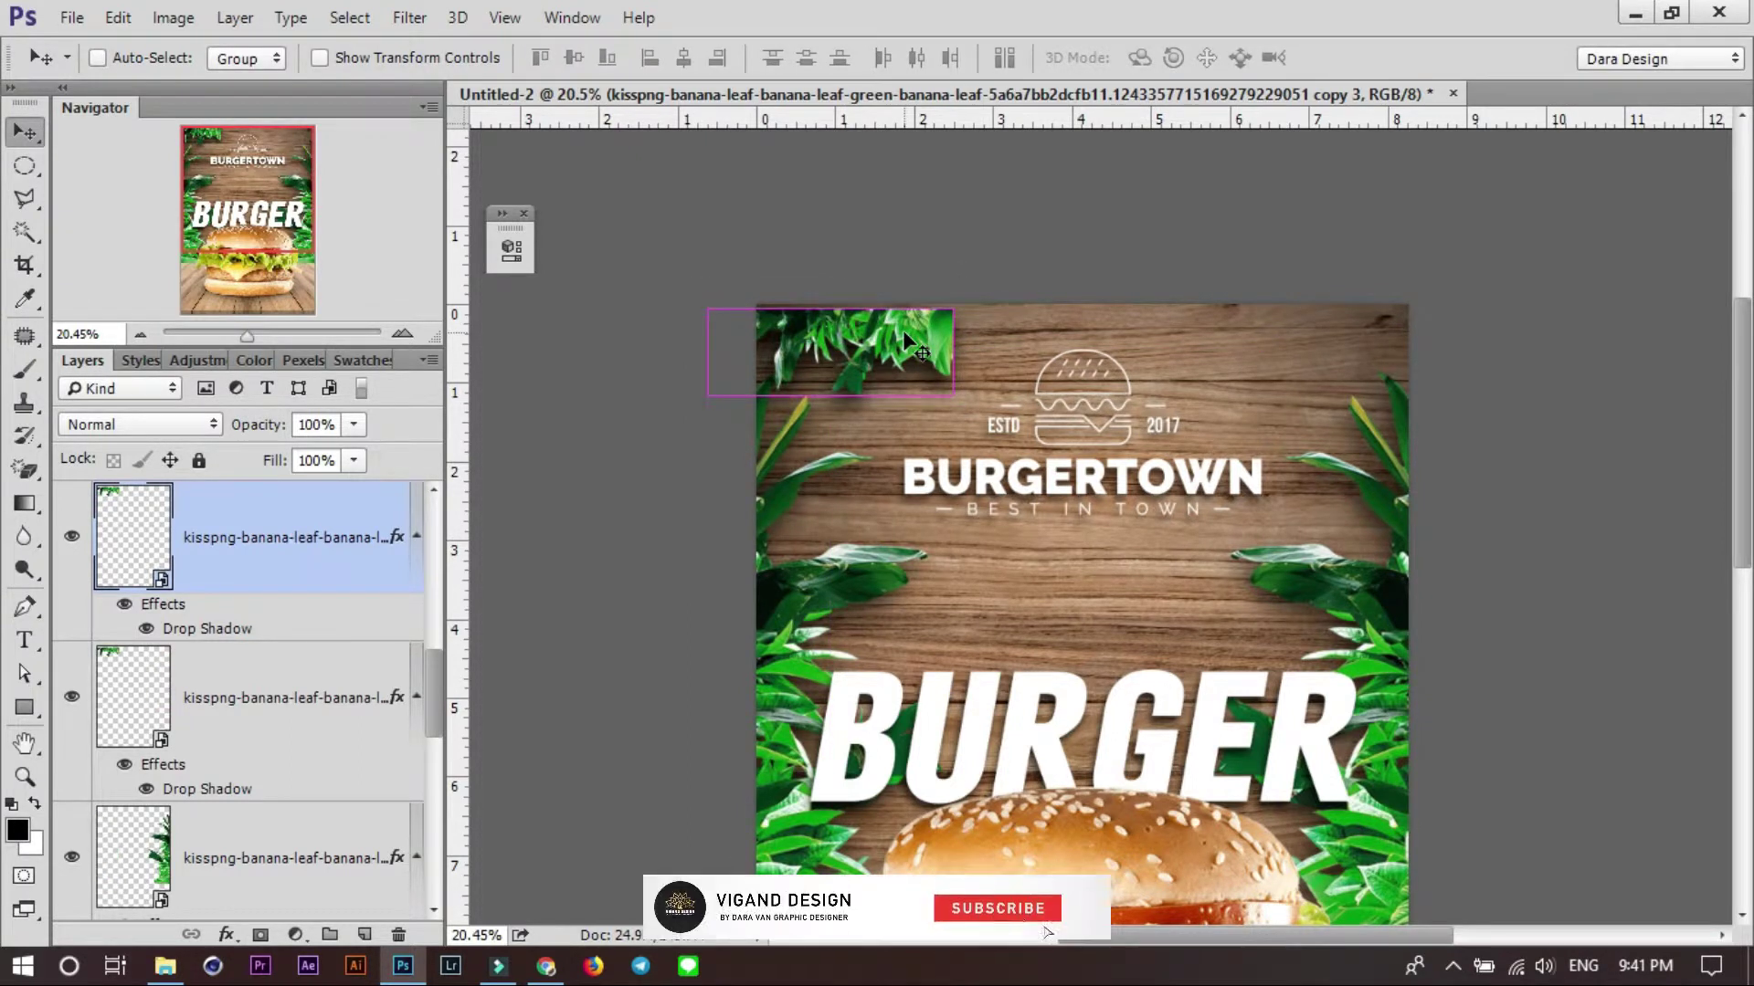
key(ctrl+t)
right_click(916, 330)
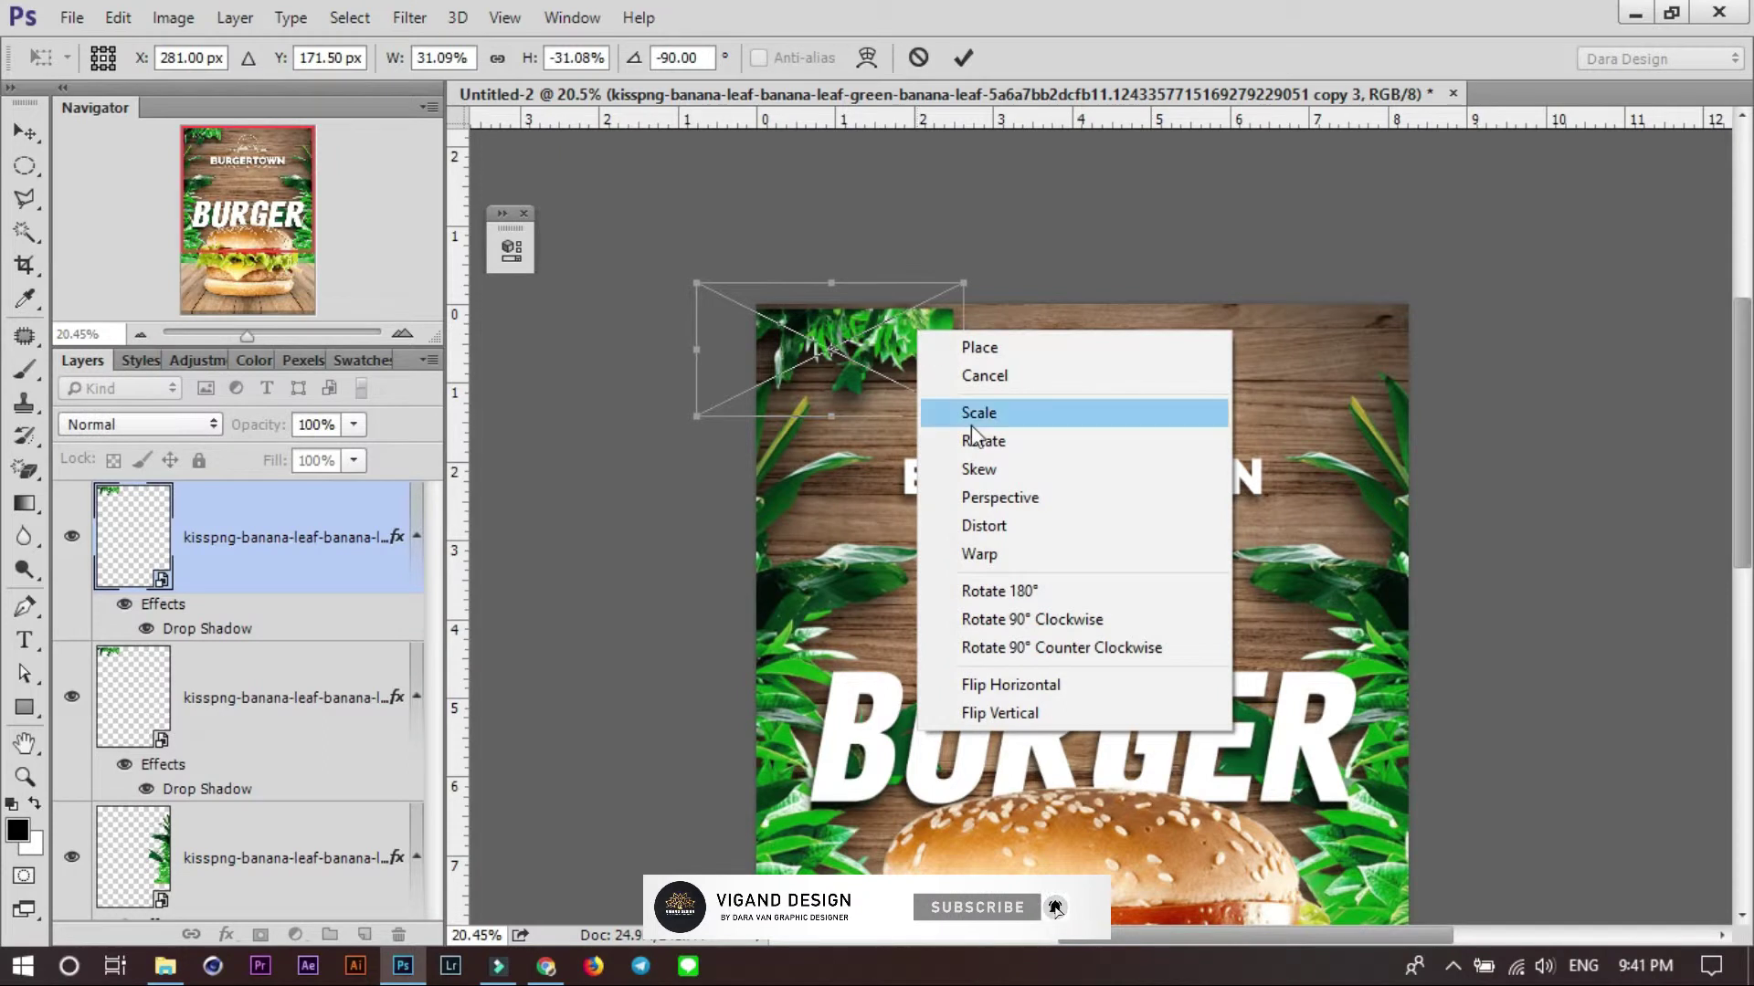
click(1009, 686)
mouse_move(908, 355)
mouse_down()
mouse_move(1164, 352)
mouse_move(1151, 348)
mouse_up()
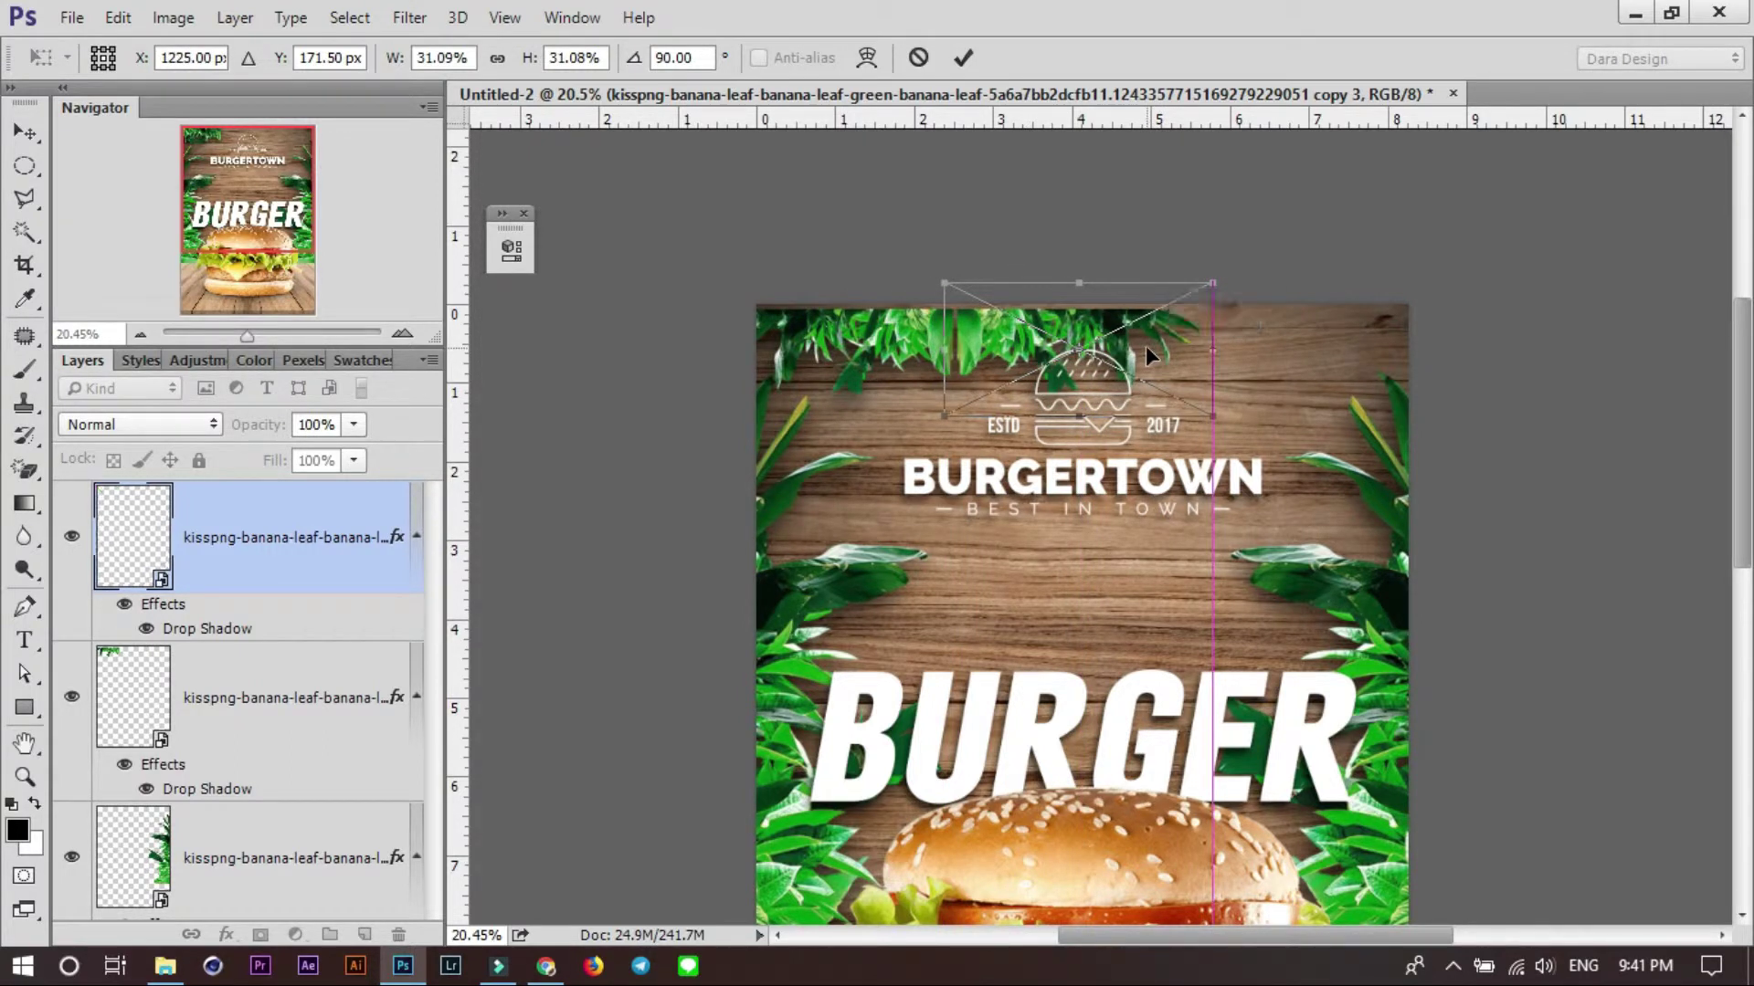
key(Return)
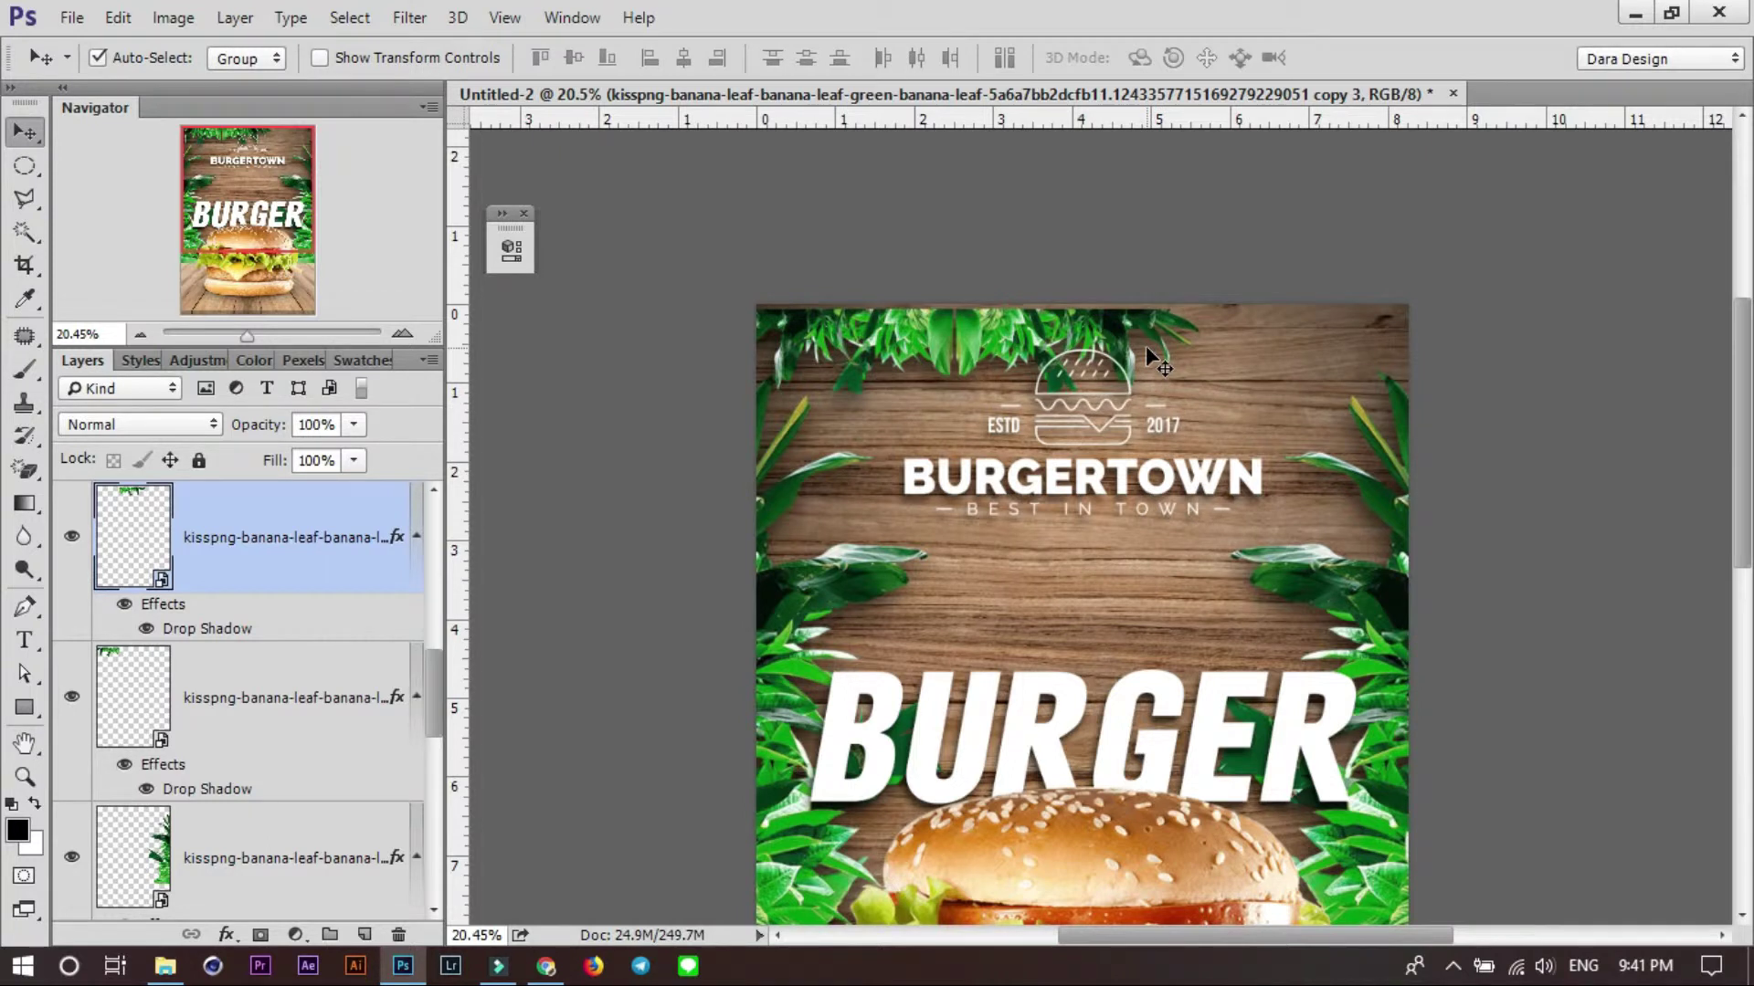
scroll(1150, 356, up, 5)
Group the two top leaf layers and align the group centred and flush with the canvas top.
shift+click(849, 319)
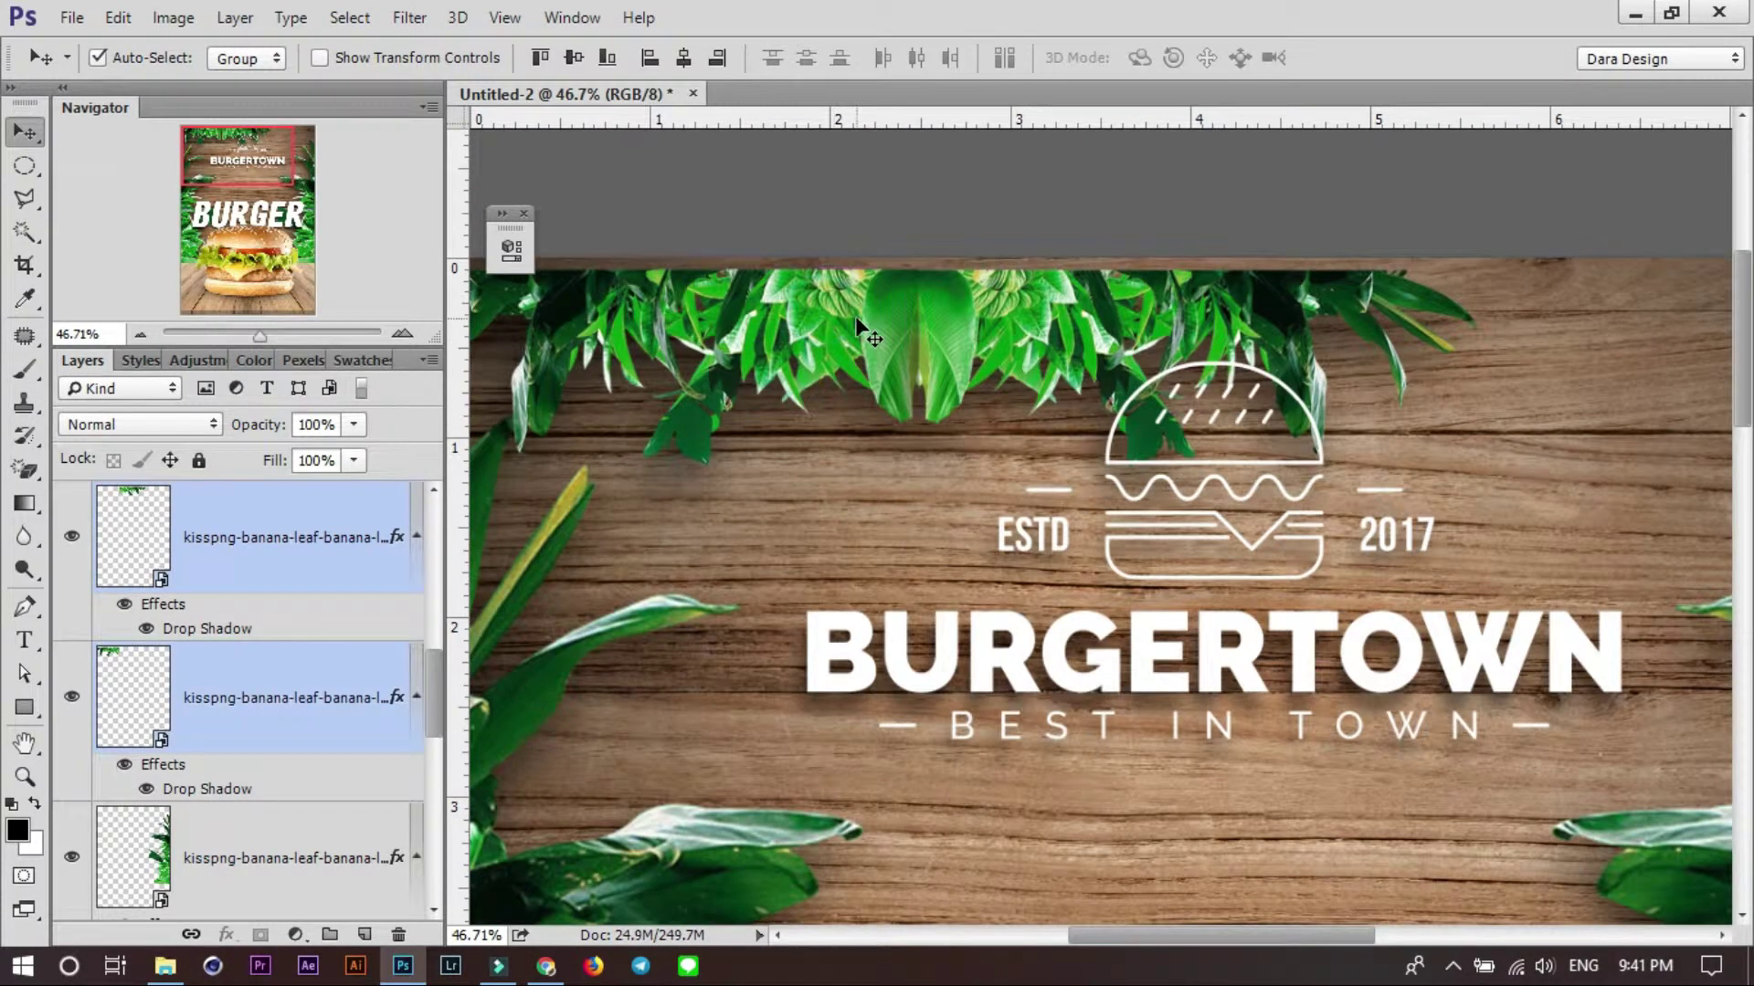
key(ctrl+g)
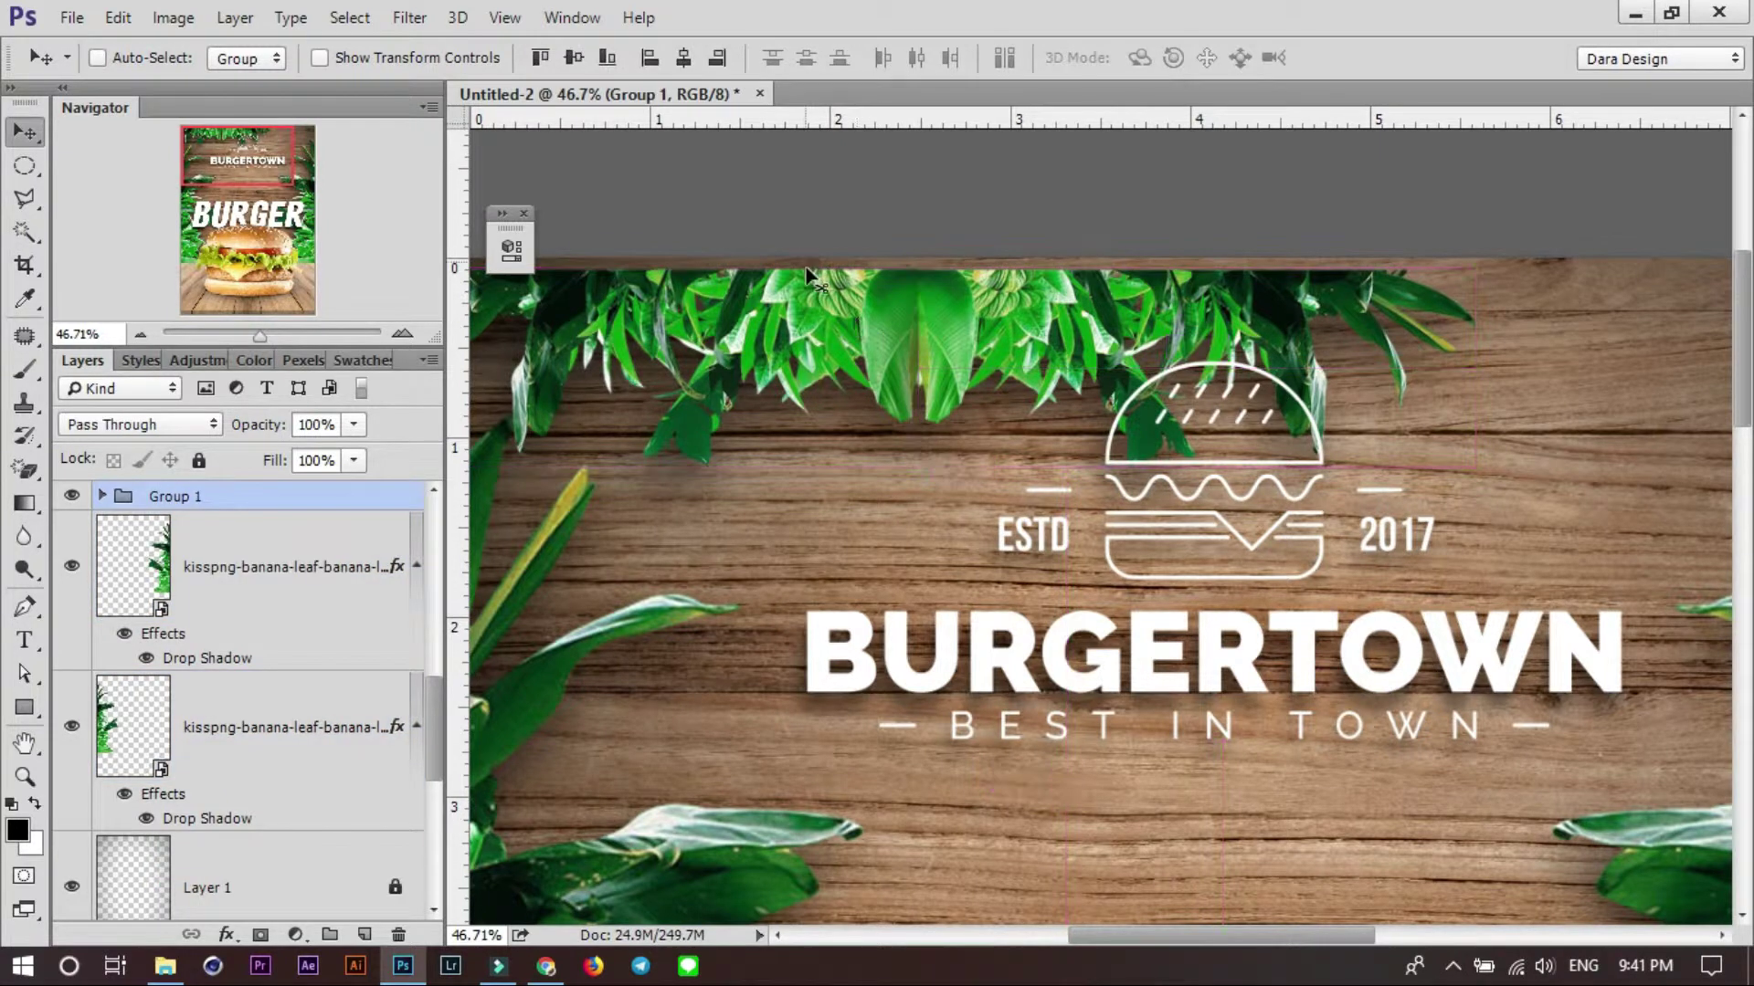
click(683, 60)
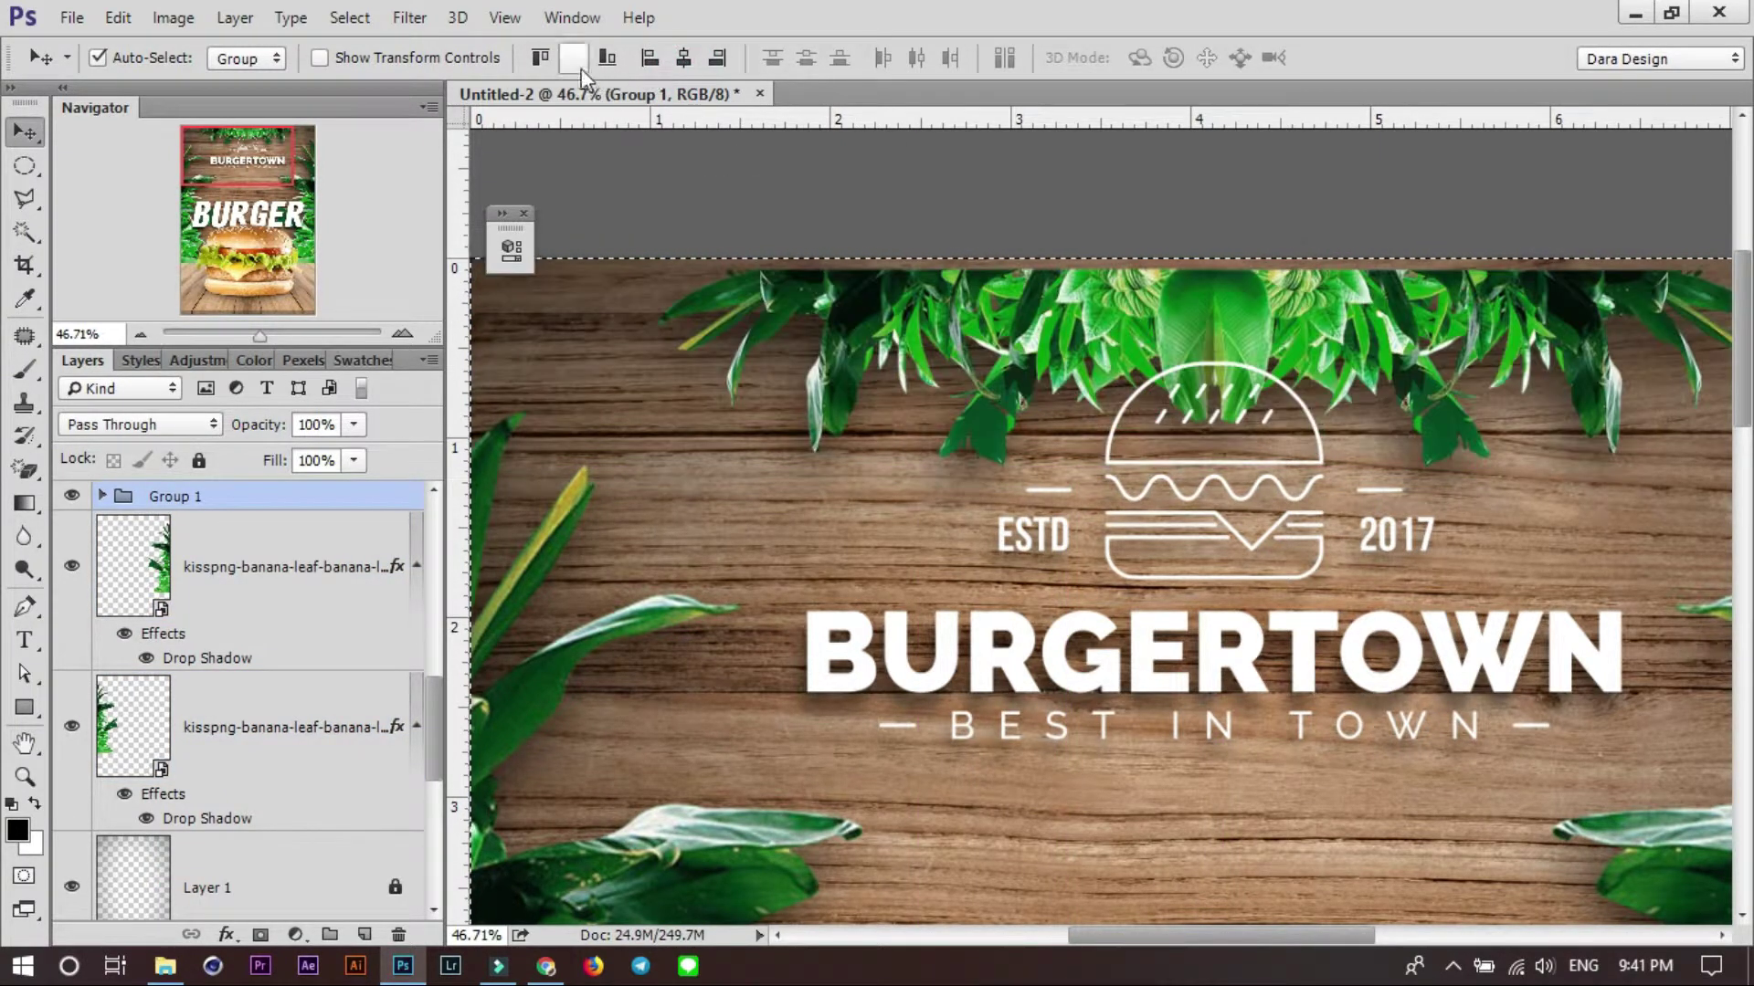
key(ctrl)
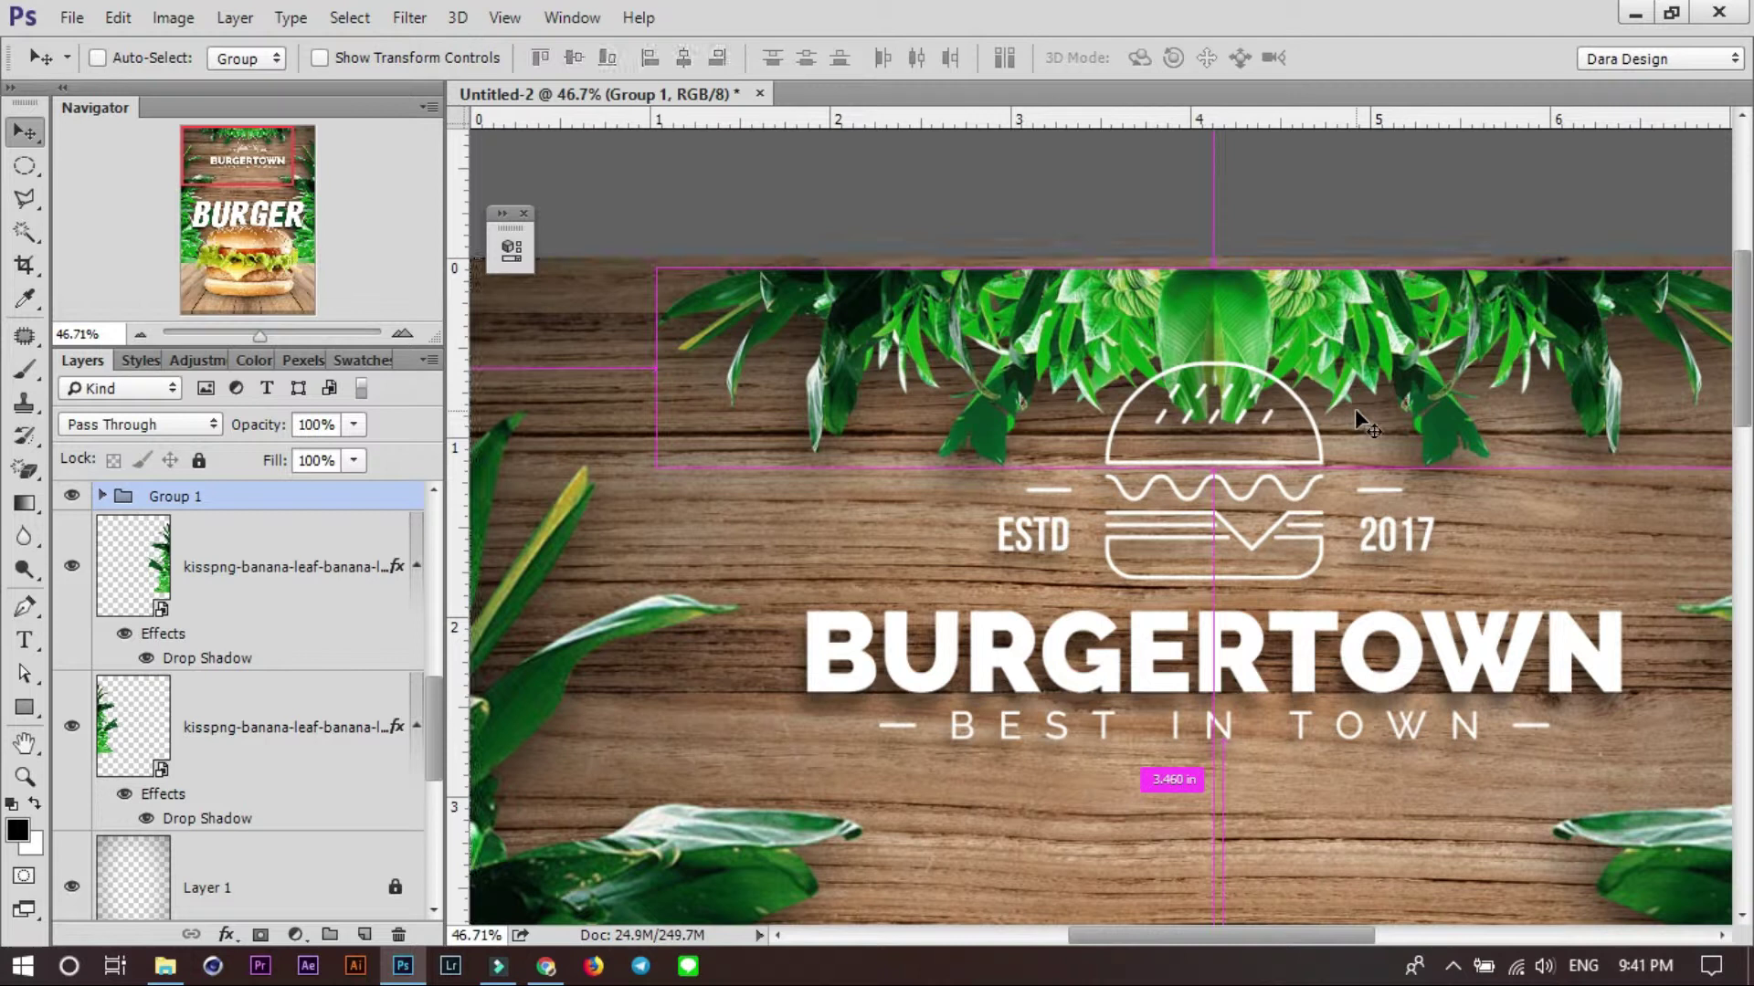
key(ctrl+a)
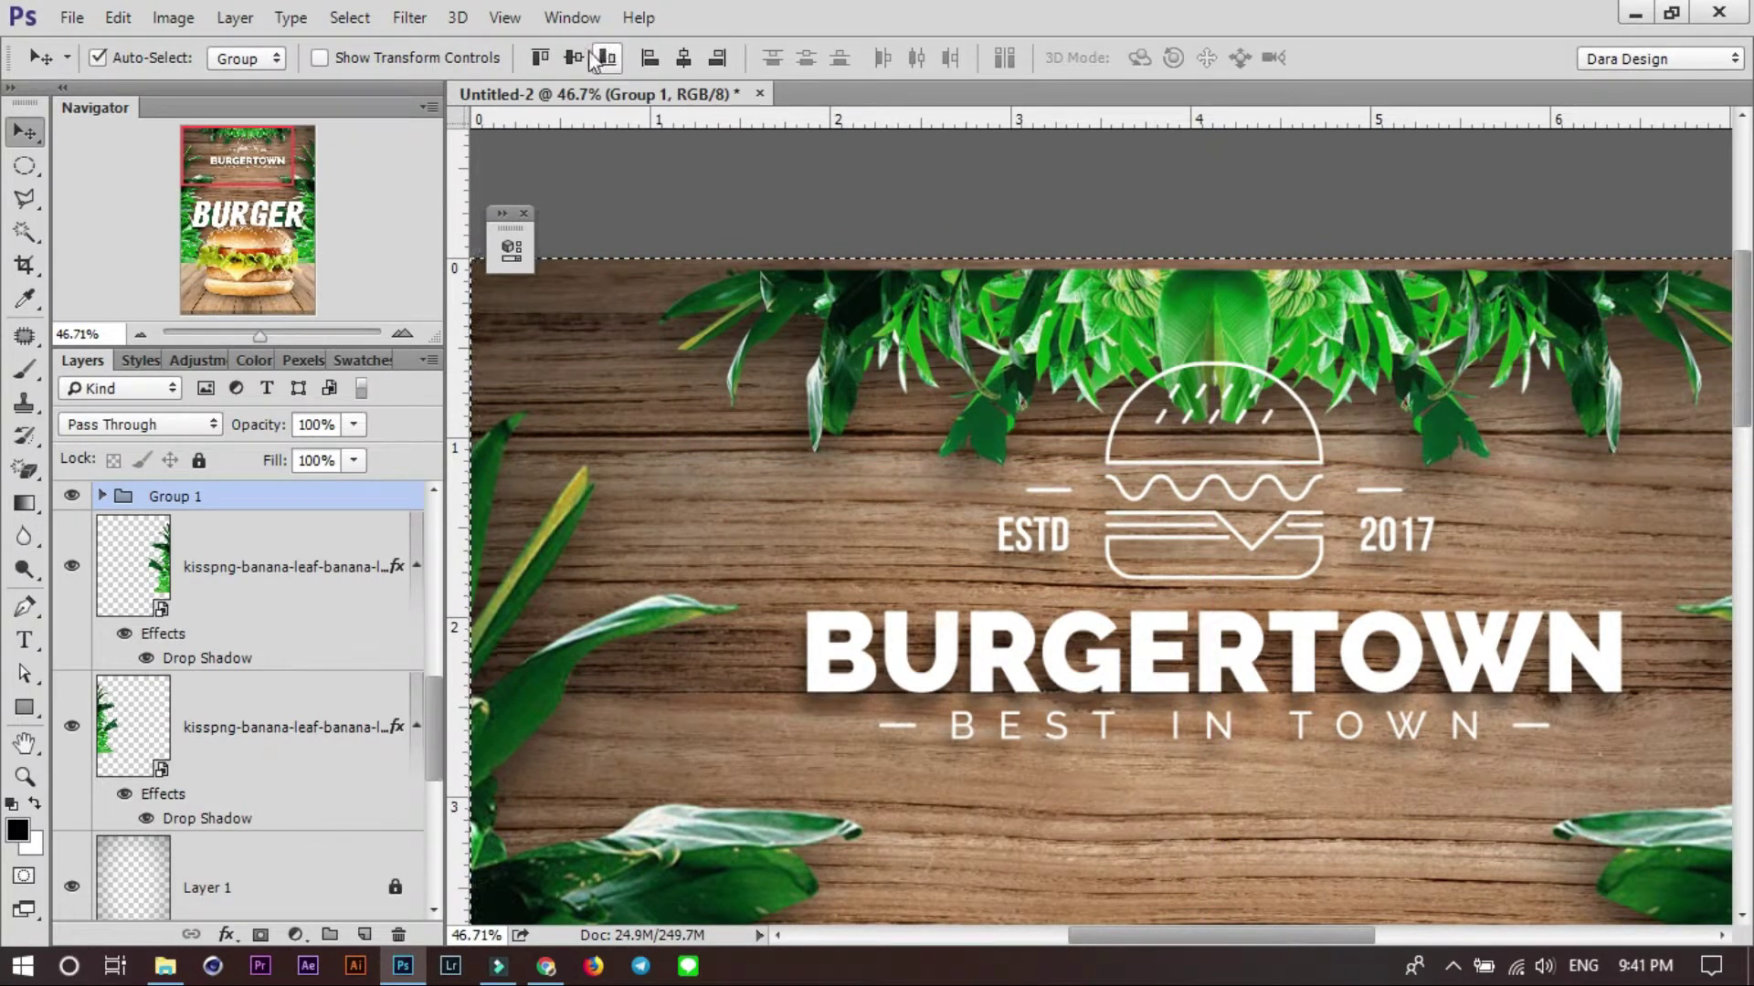
click(540, 57)
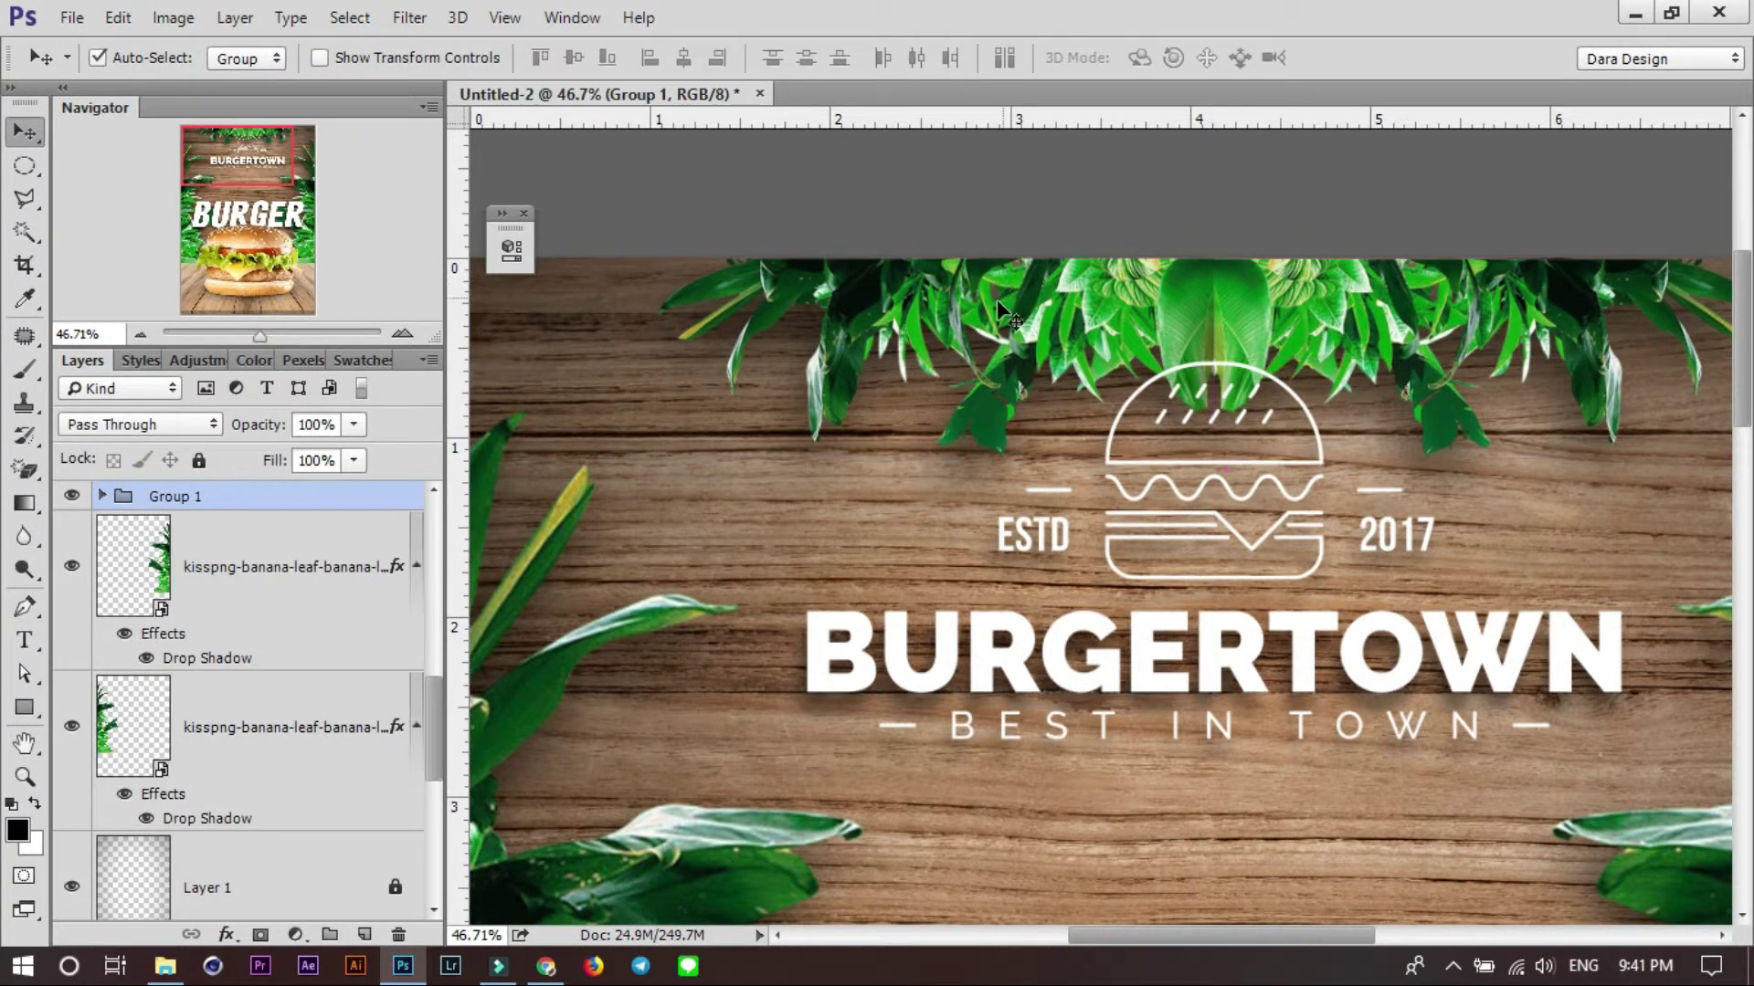
scroll(991, 274, down, 3)
Enlarge the leaf group to about 157%, nudge it into place, and lower the BURGERTOWN logo slightly.
key(ctrl+t)
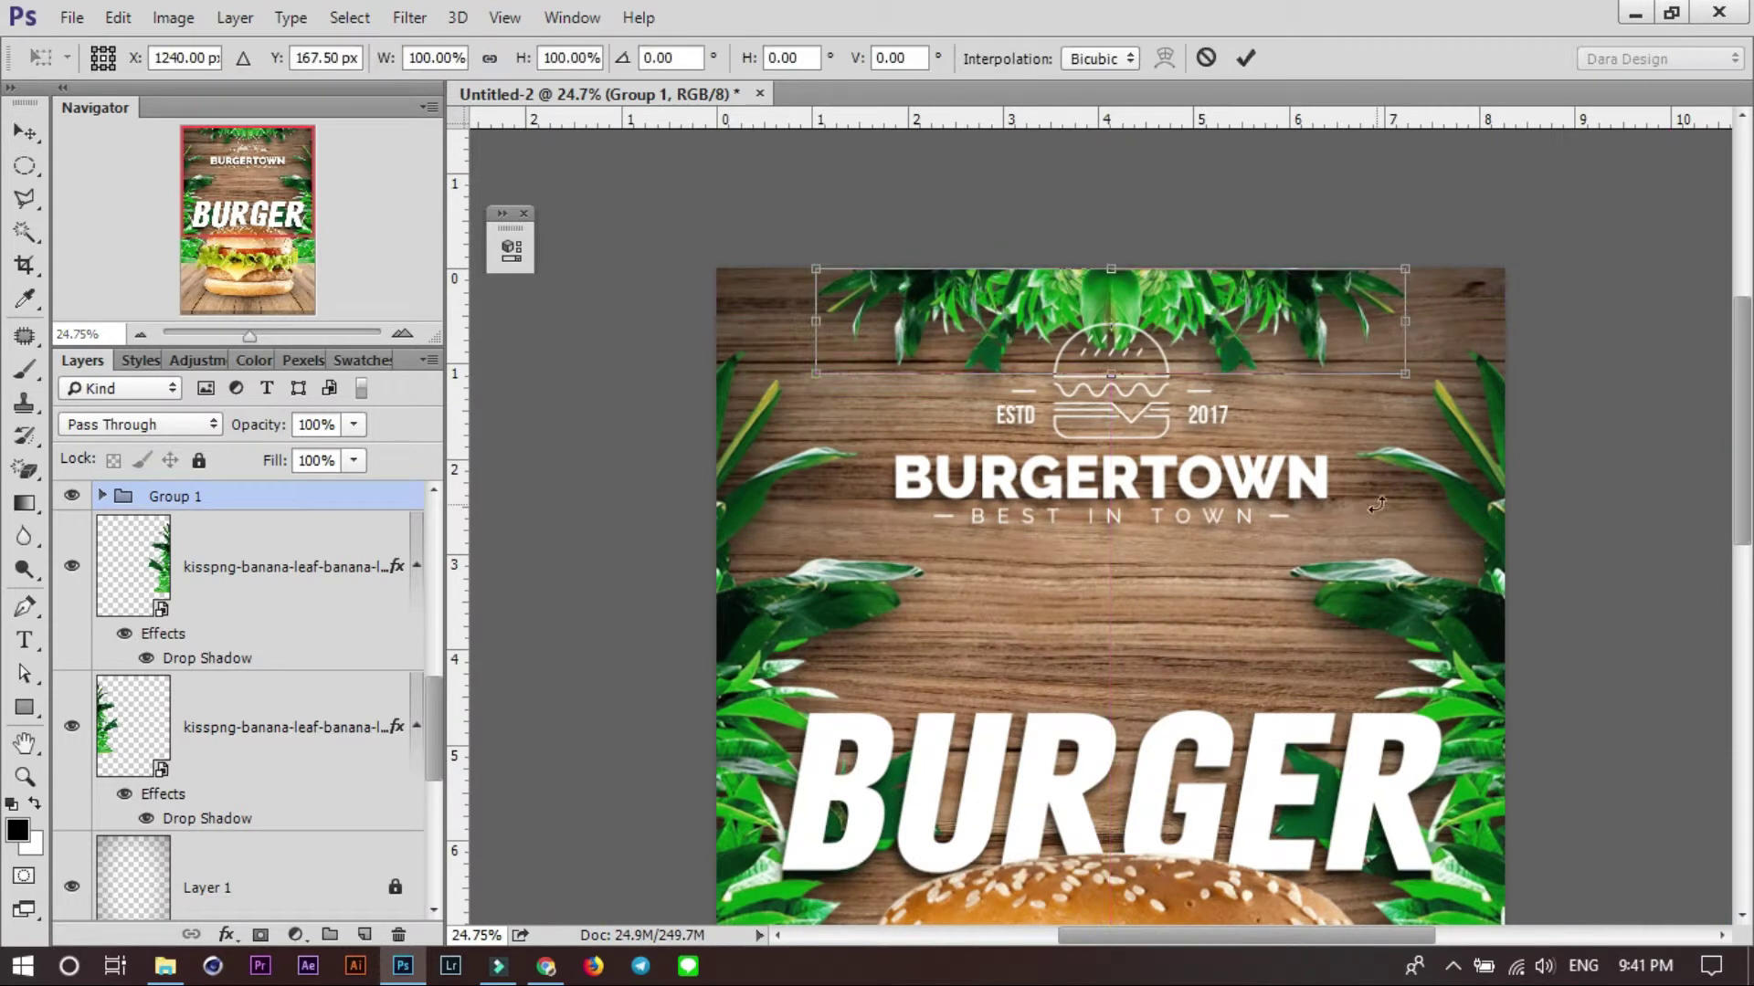
drag(1407, 372, 1558, 409)
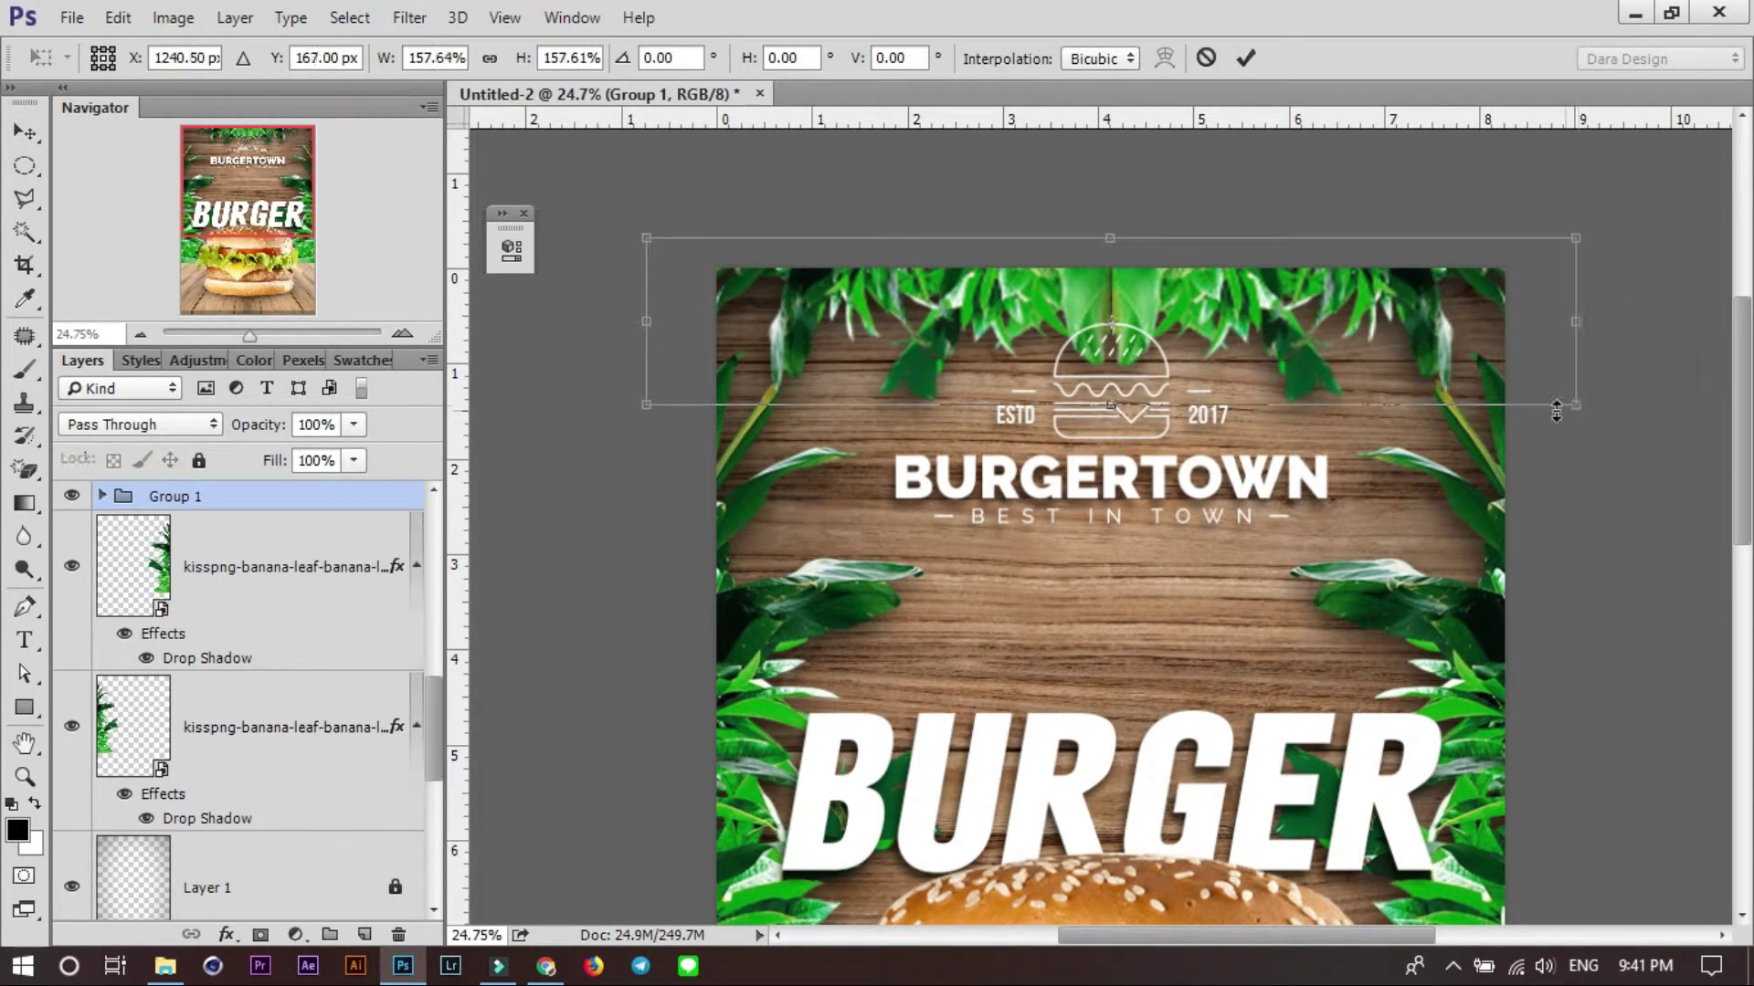
key(Return)
scroll(1202, 222, up, 3)
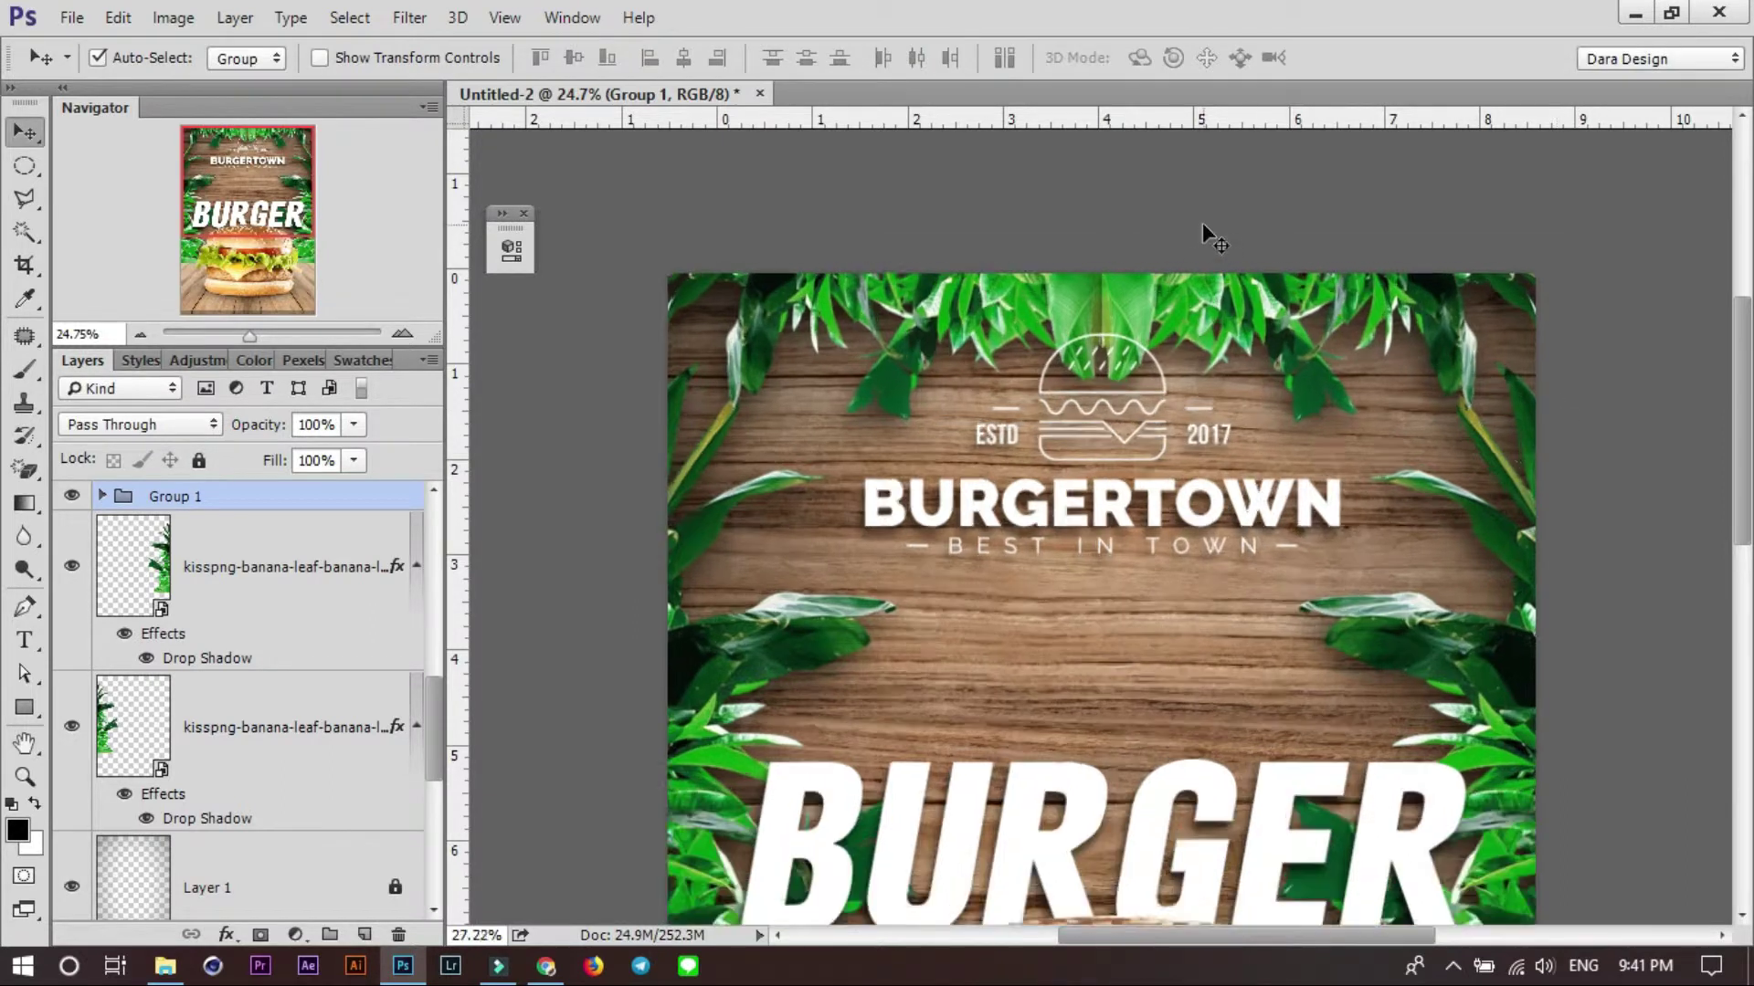
drag(1248, 332, 1257, 336)
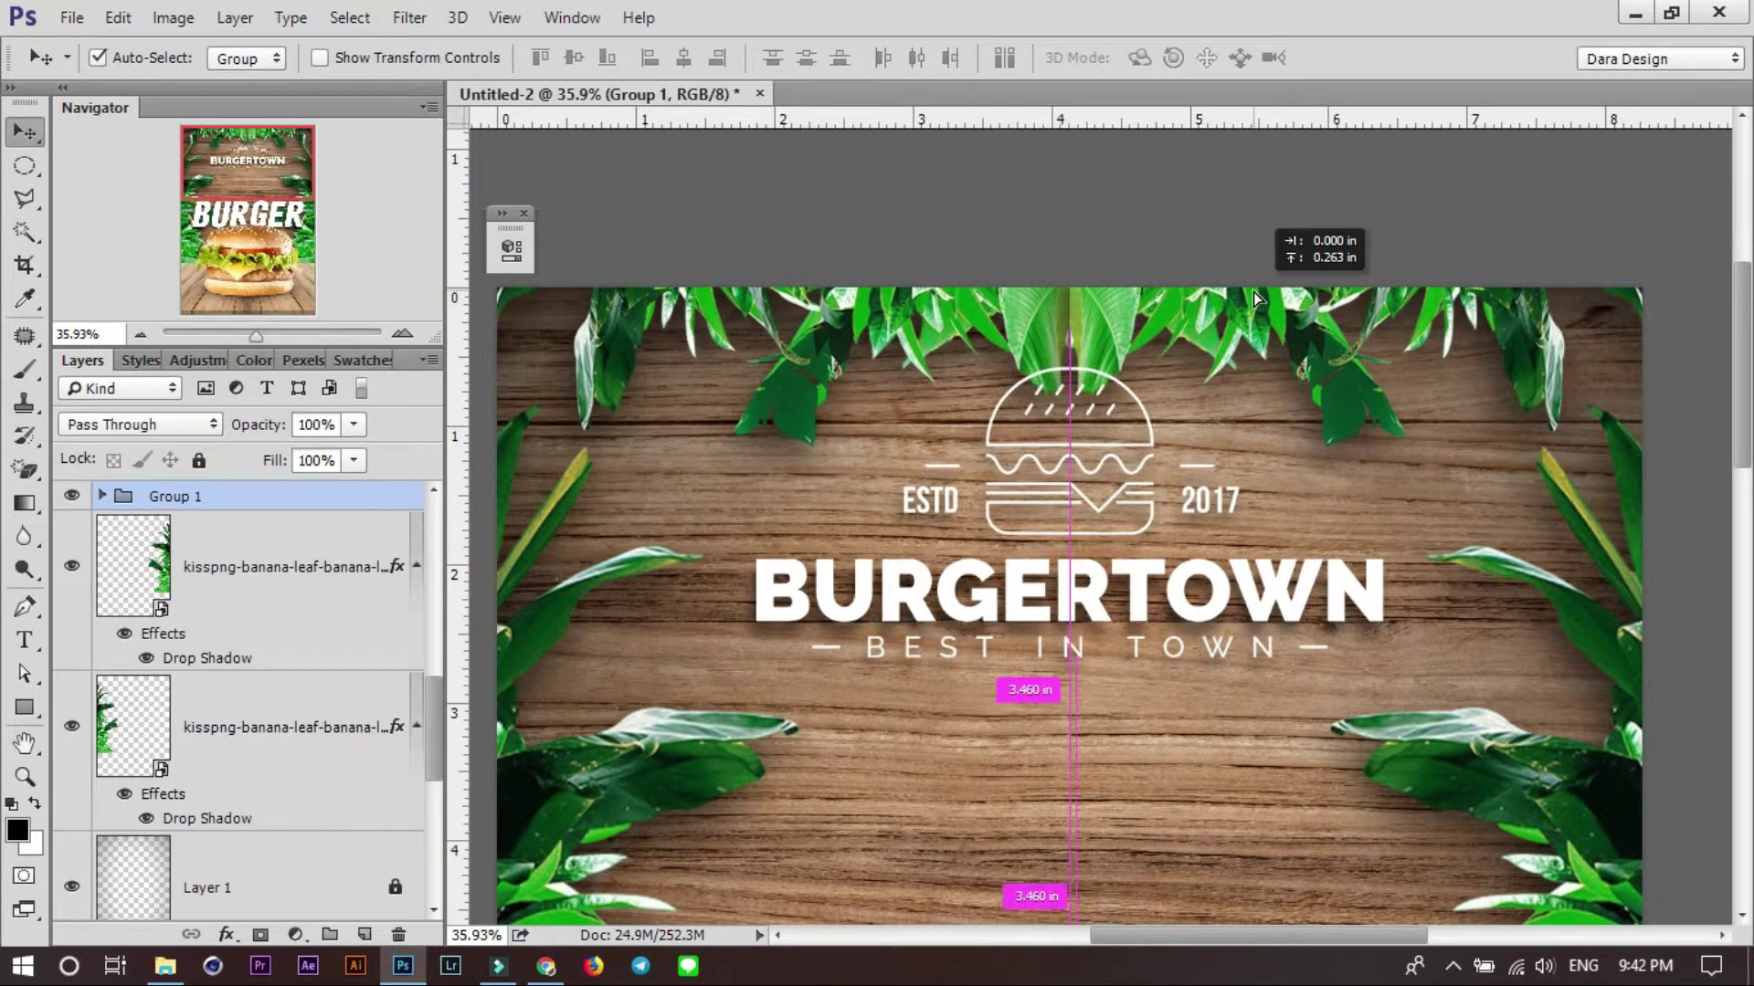
scroll(1208, 612, down, 2)
drag(1208, 612, 1204, 650)
scroll(1123, 397, down, 2)
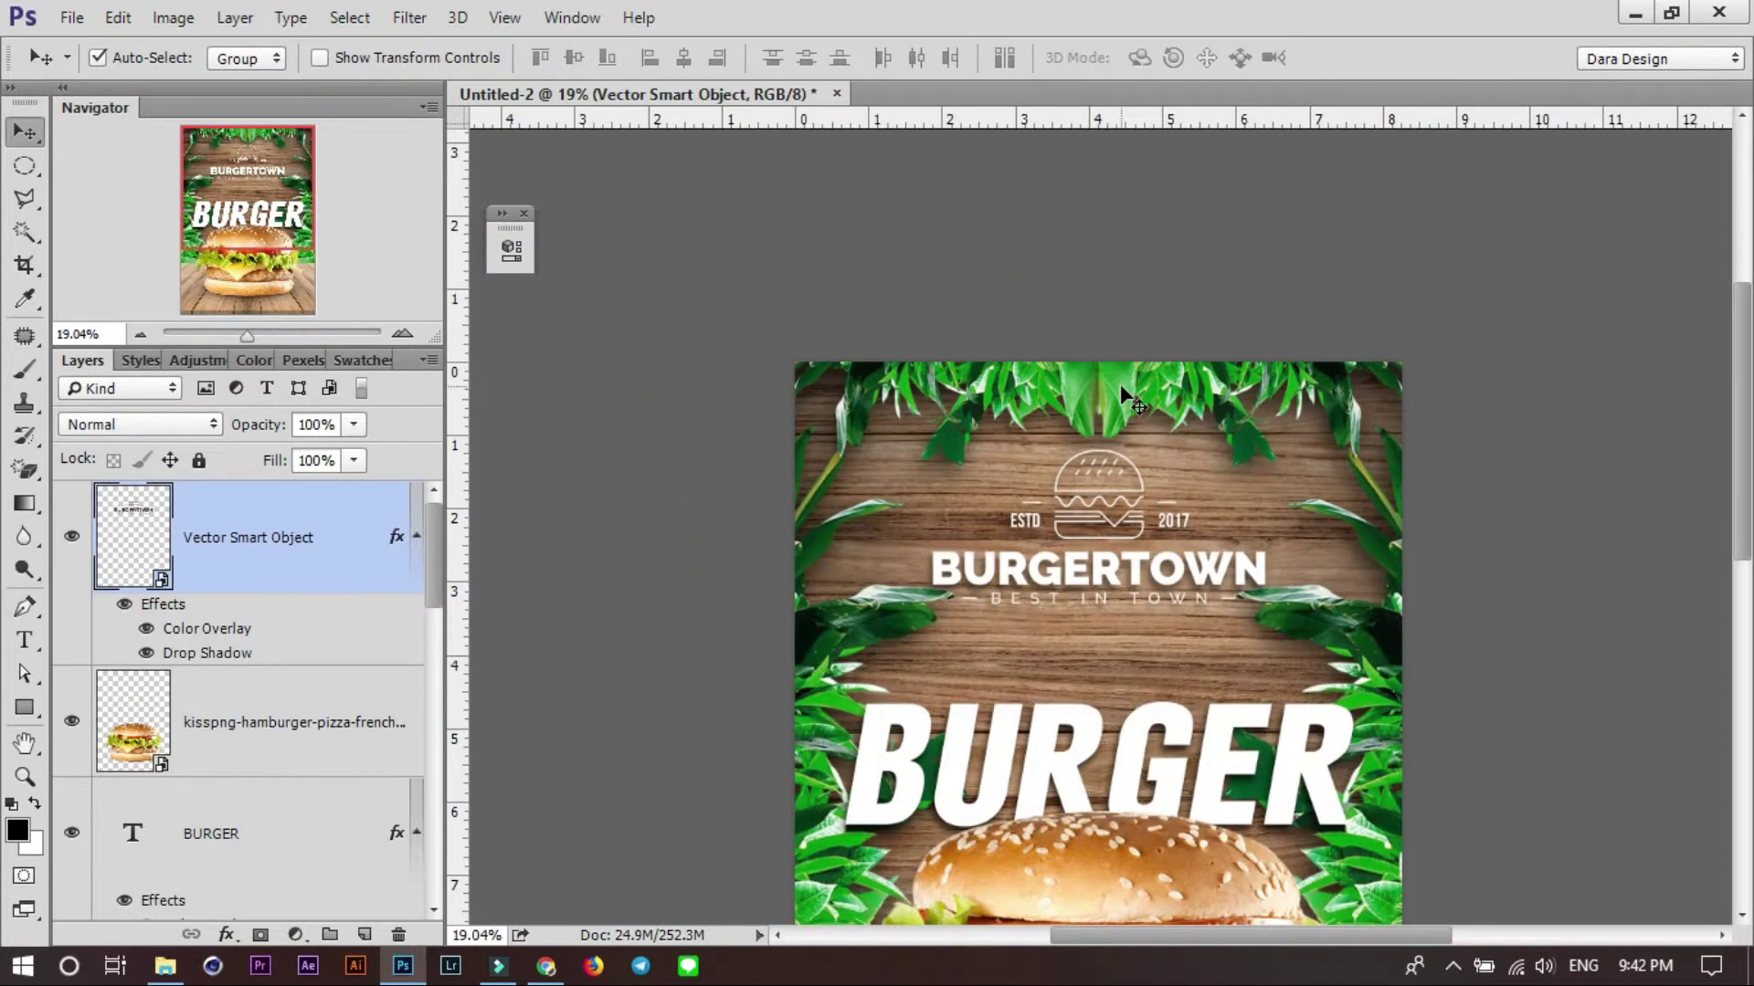
scroll(1367, 731, down, 2)
scroll(1326, 447, up, 1)
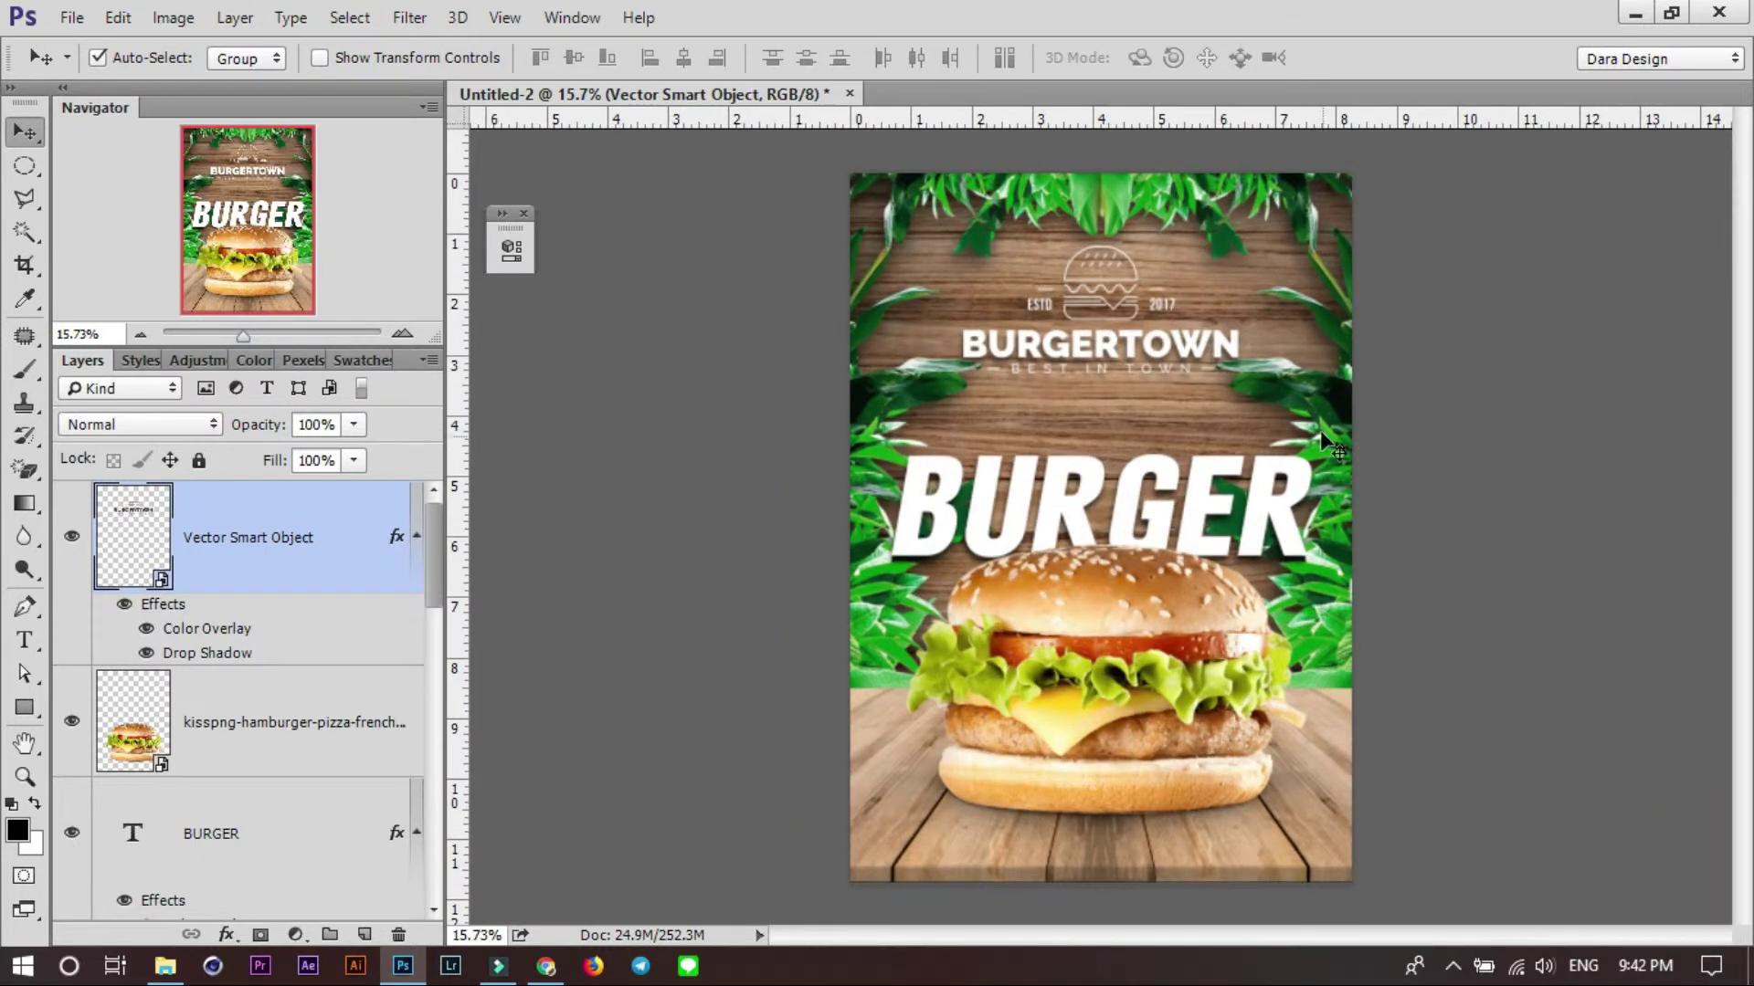
Apply a Gaussian Blur of 8.8 pixels to the top banana-leaf layer.
click(1312, 399)
click(505, 18)
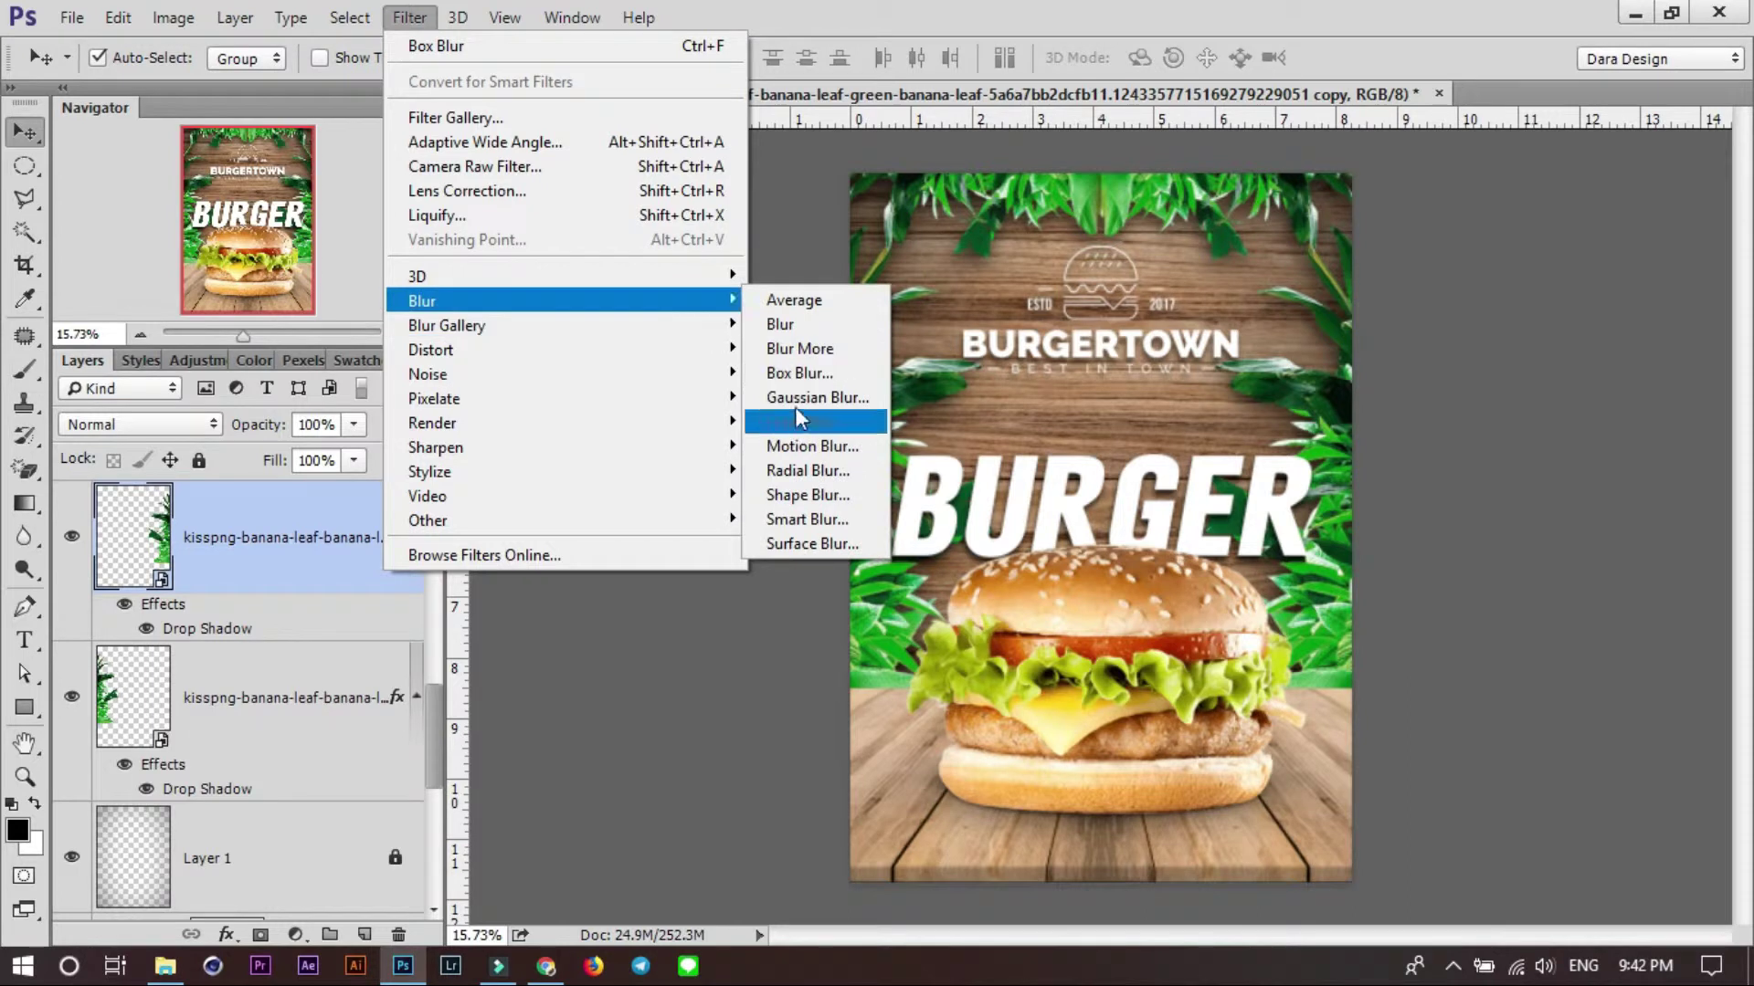
click(793, 397)
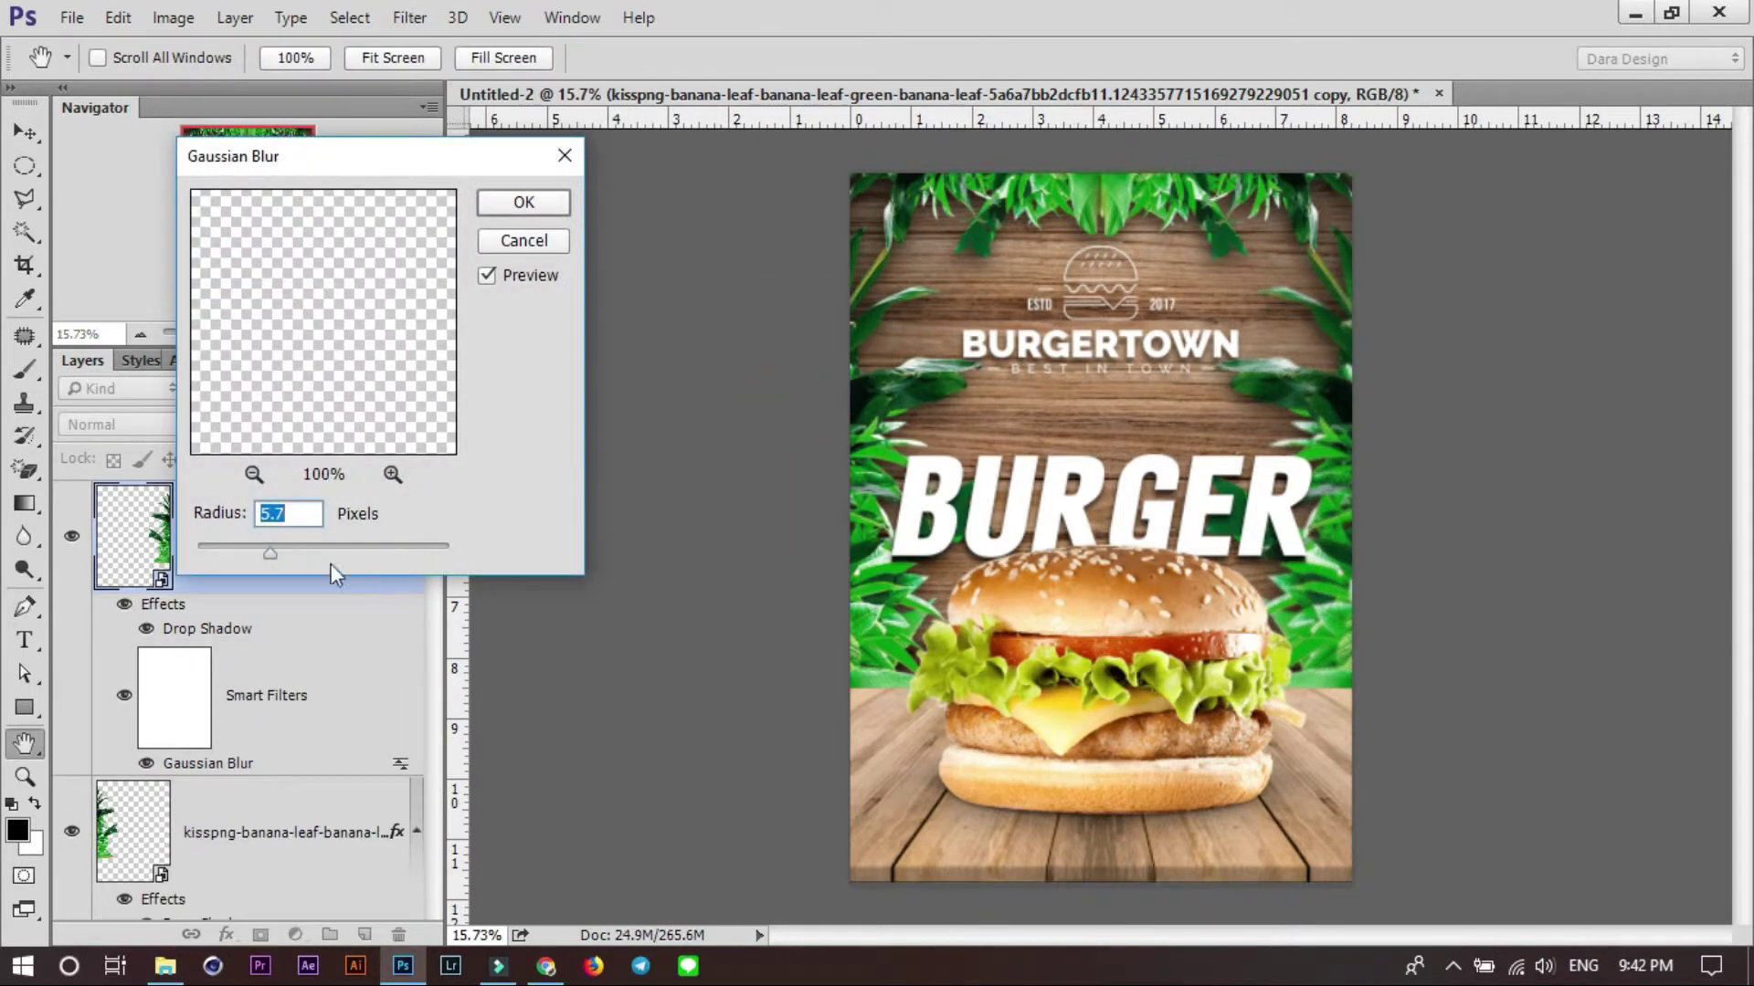
drag(285, 548, 290, 549)
click(510, 208)
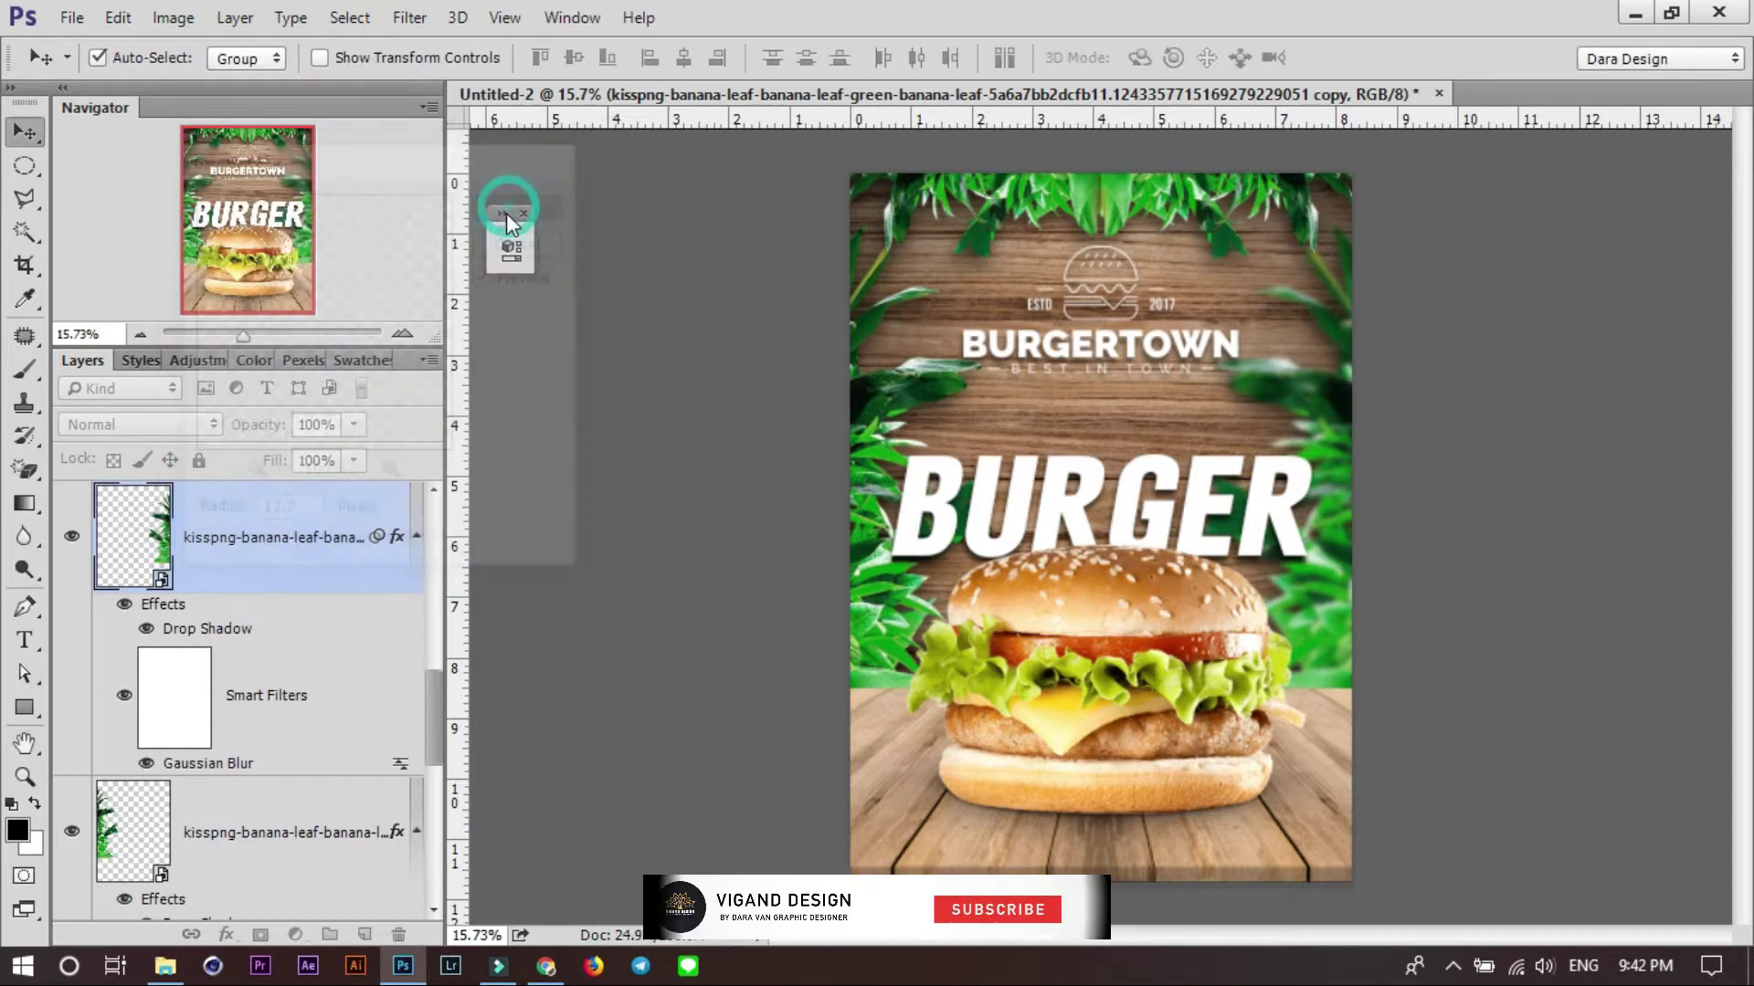
Apply the same Gaussian Blur to the lower banana-leaf layer.
click(208, 863)
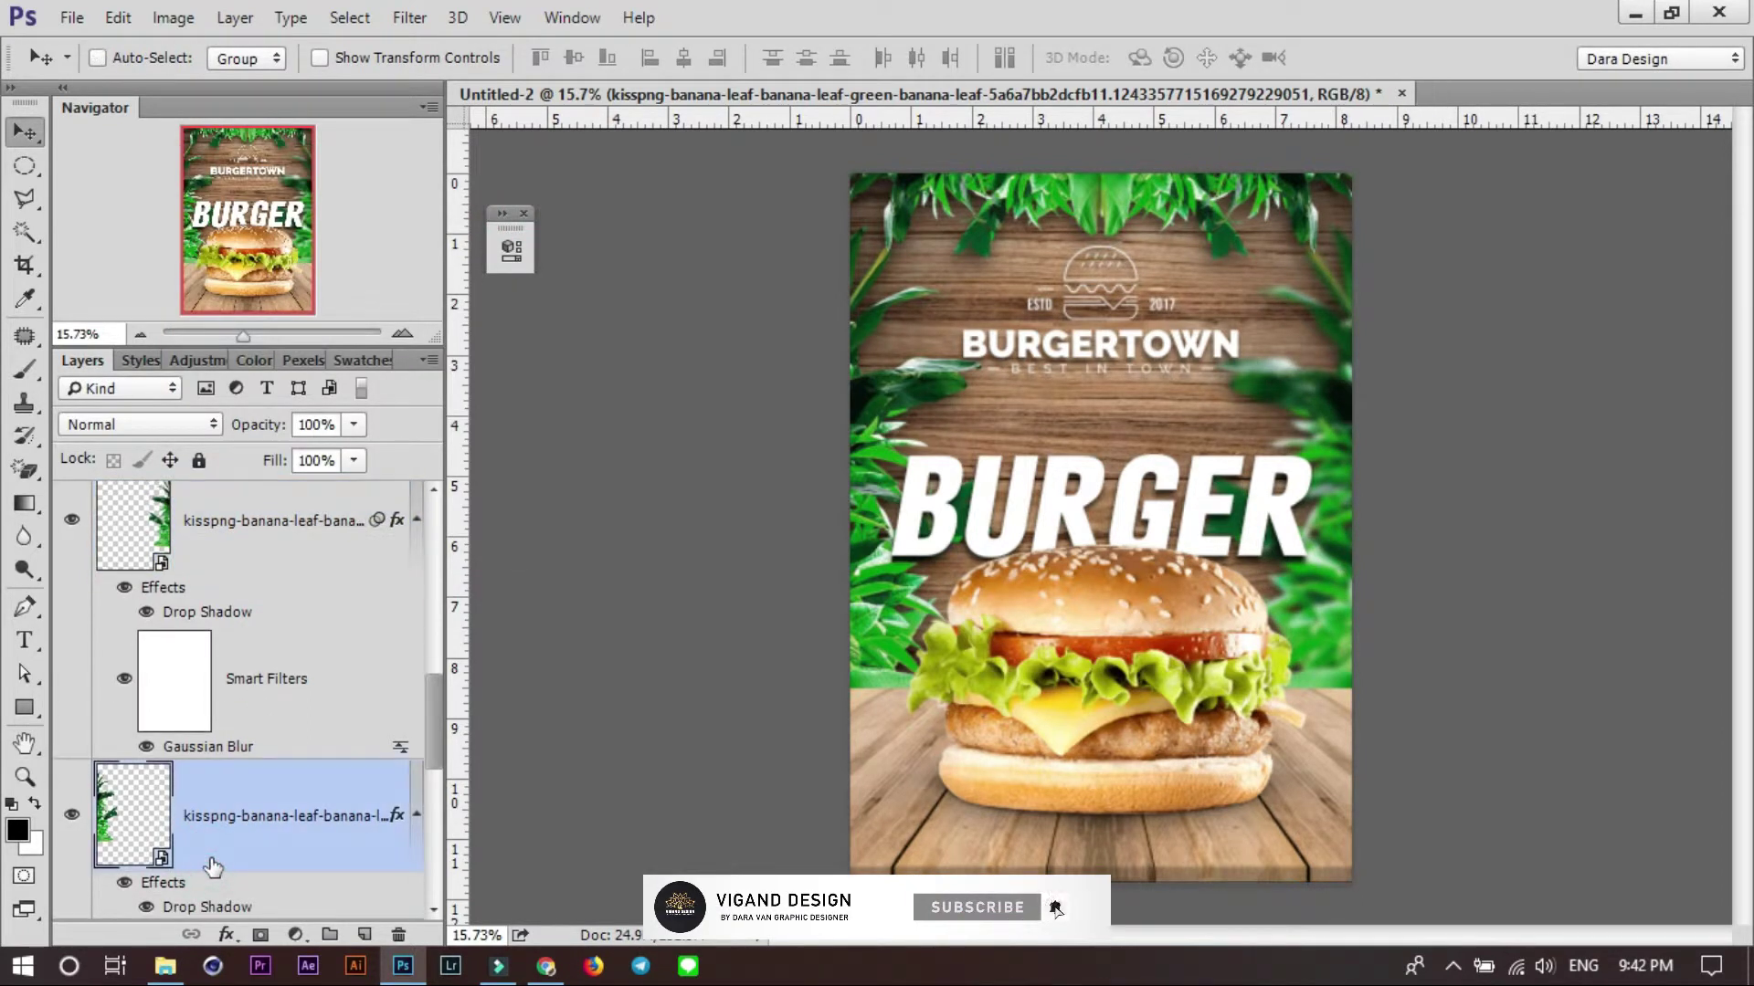
key(ctrl+alt+f)
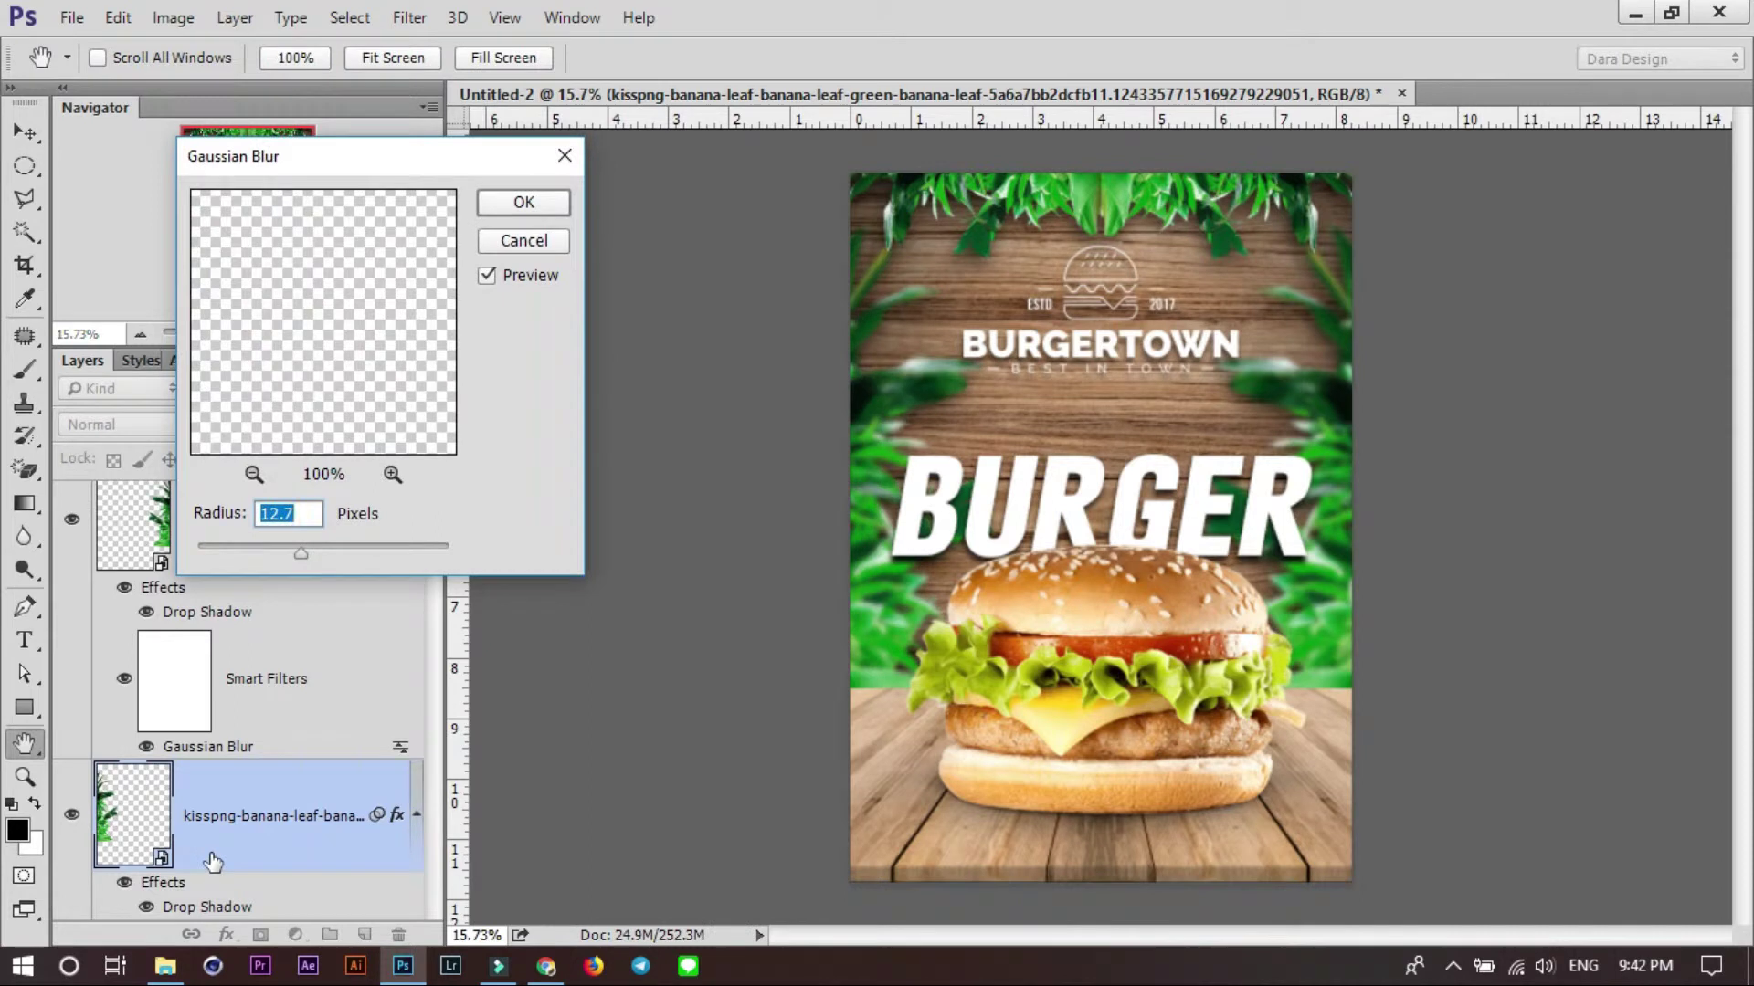
key(Return)
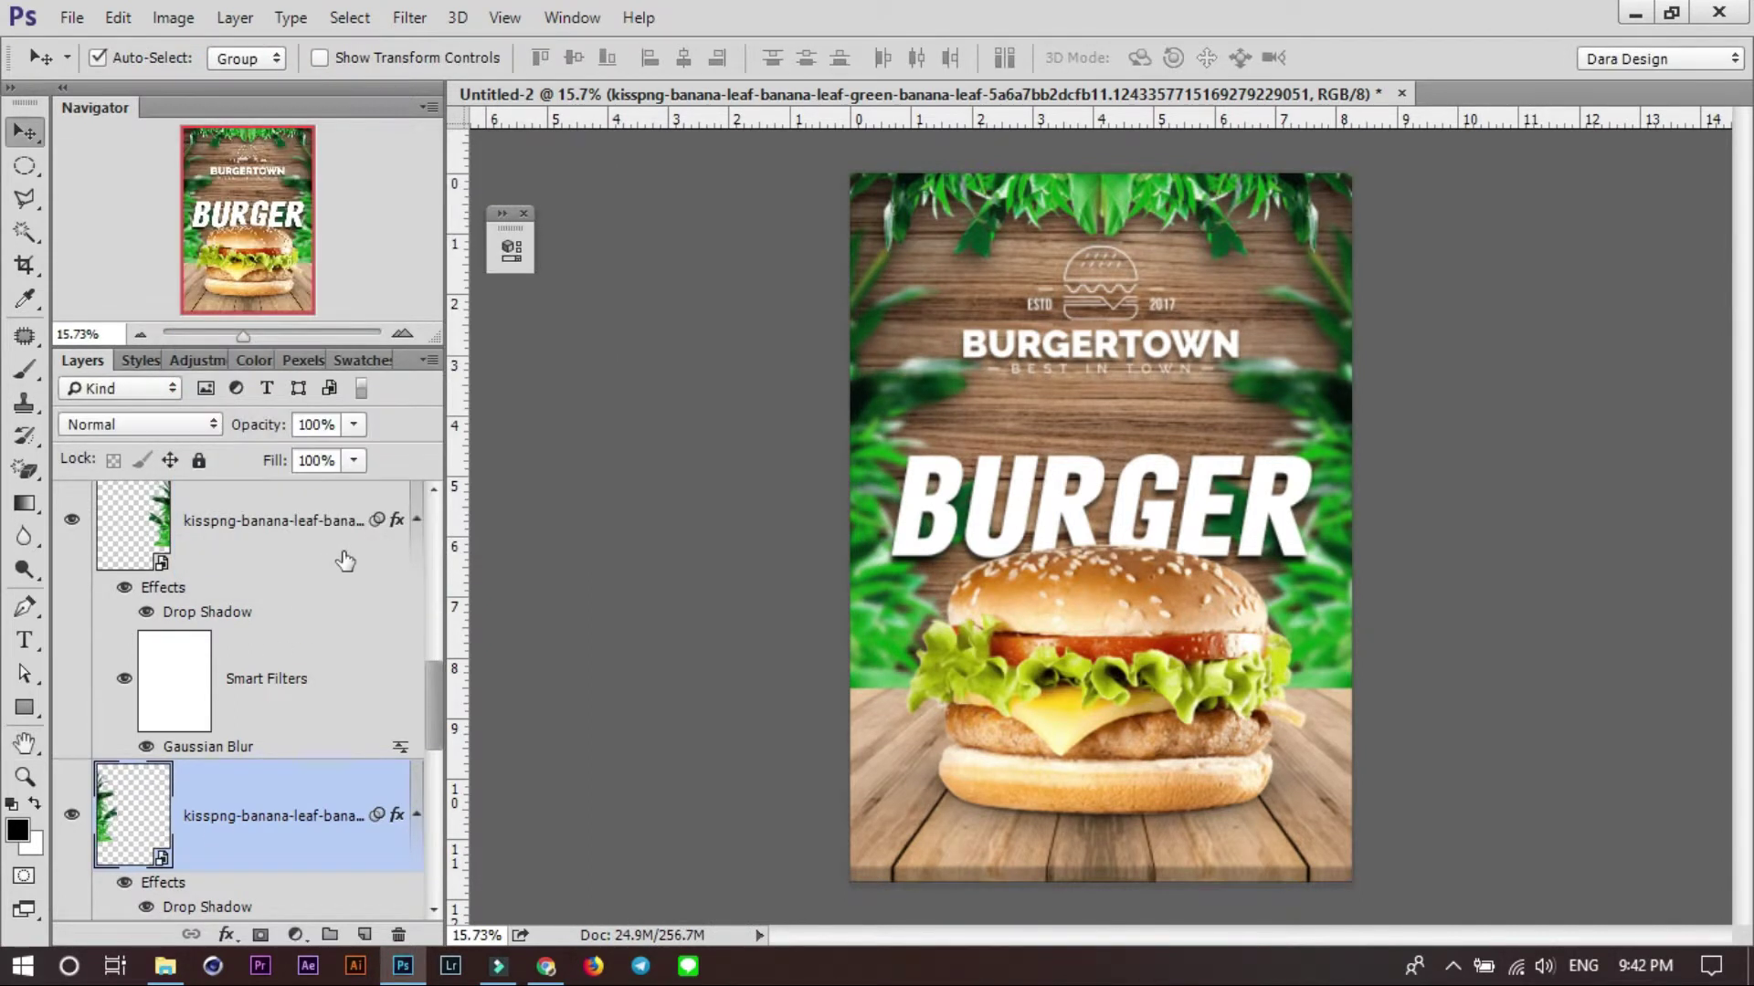
scroll(310, 545, up, 3)
scroll(293, 712, down, 3)
scroll(294, 712, down, 3)
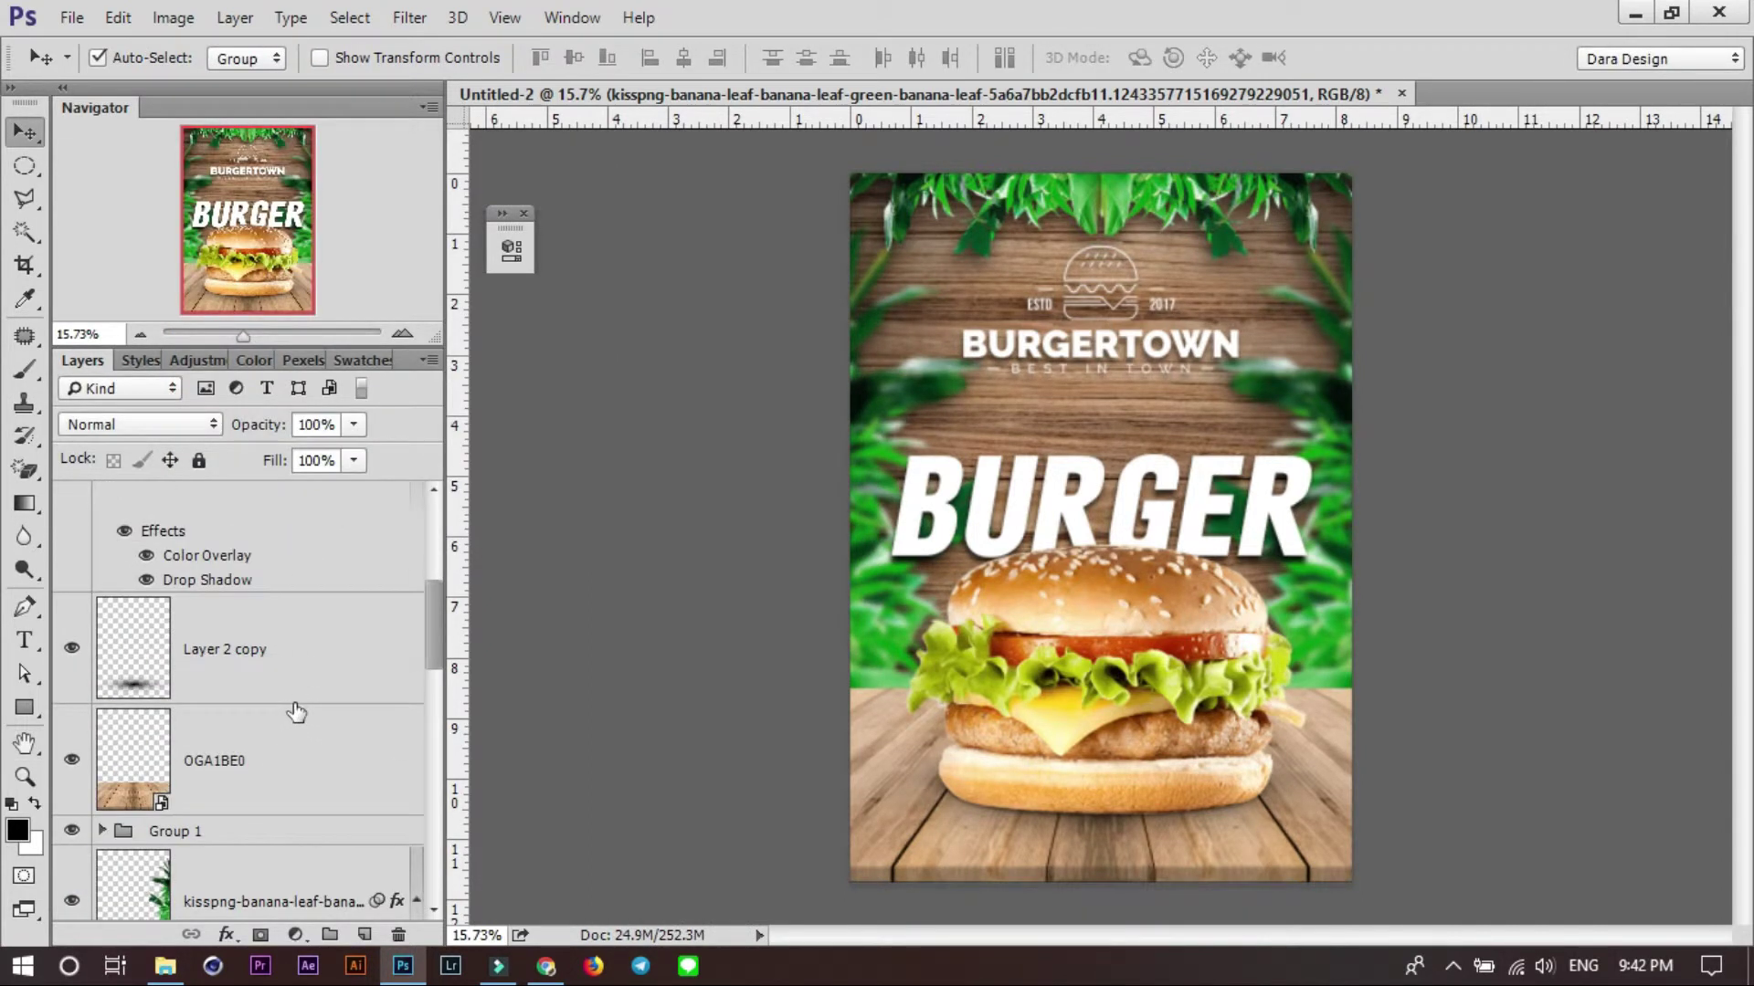
scroll(293, 710, down, 3)
scroll(274, 658, down, 2)
scroll(218, 602, up, 2)
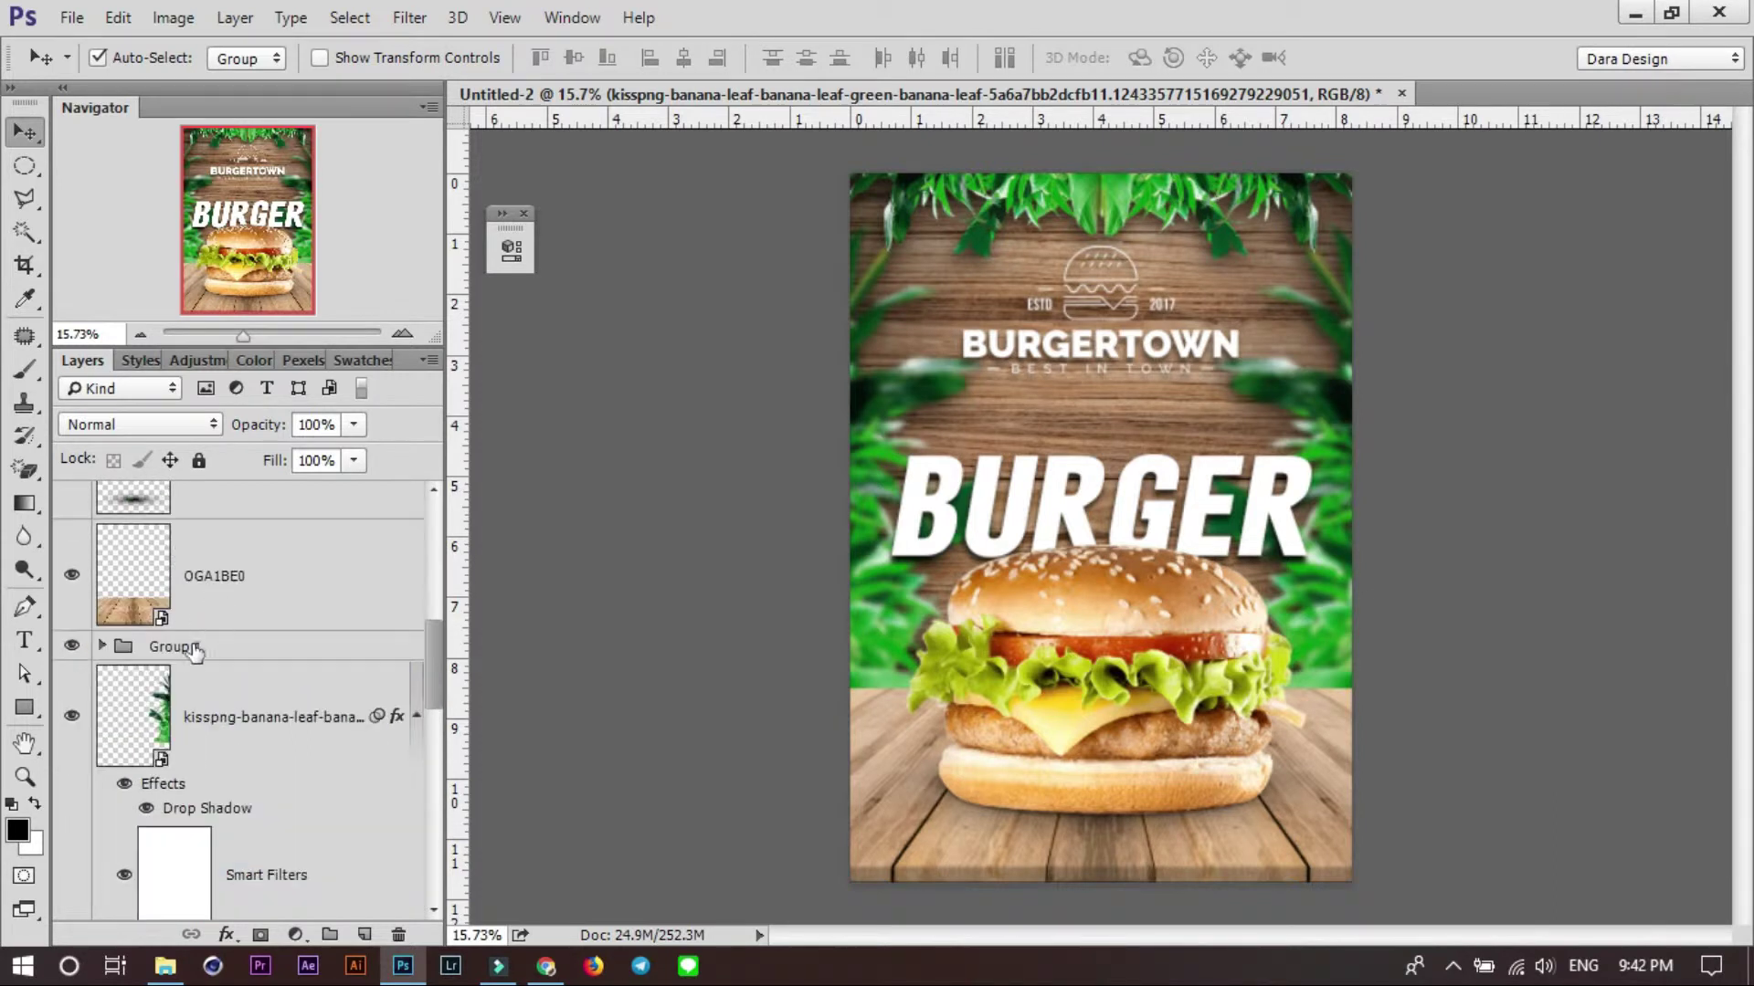
Convert Group 1 to a smart object, blur it about 7.6 px, and nudge the burger up.
click(195, 647)
right_click(197, 646)
click(288, 394)
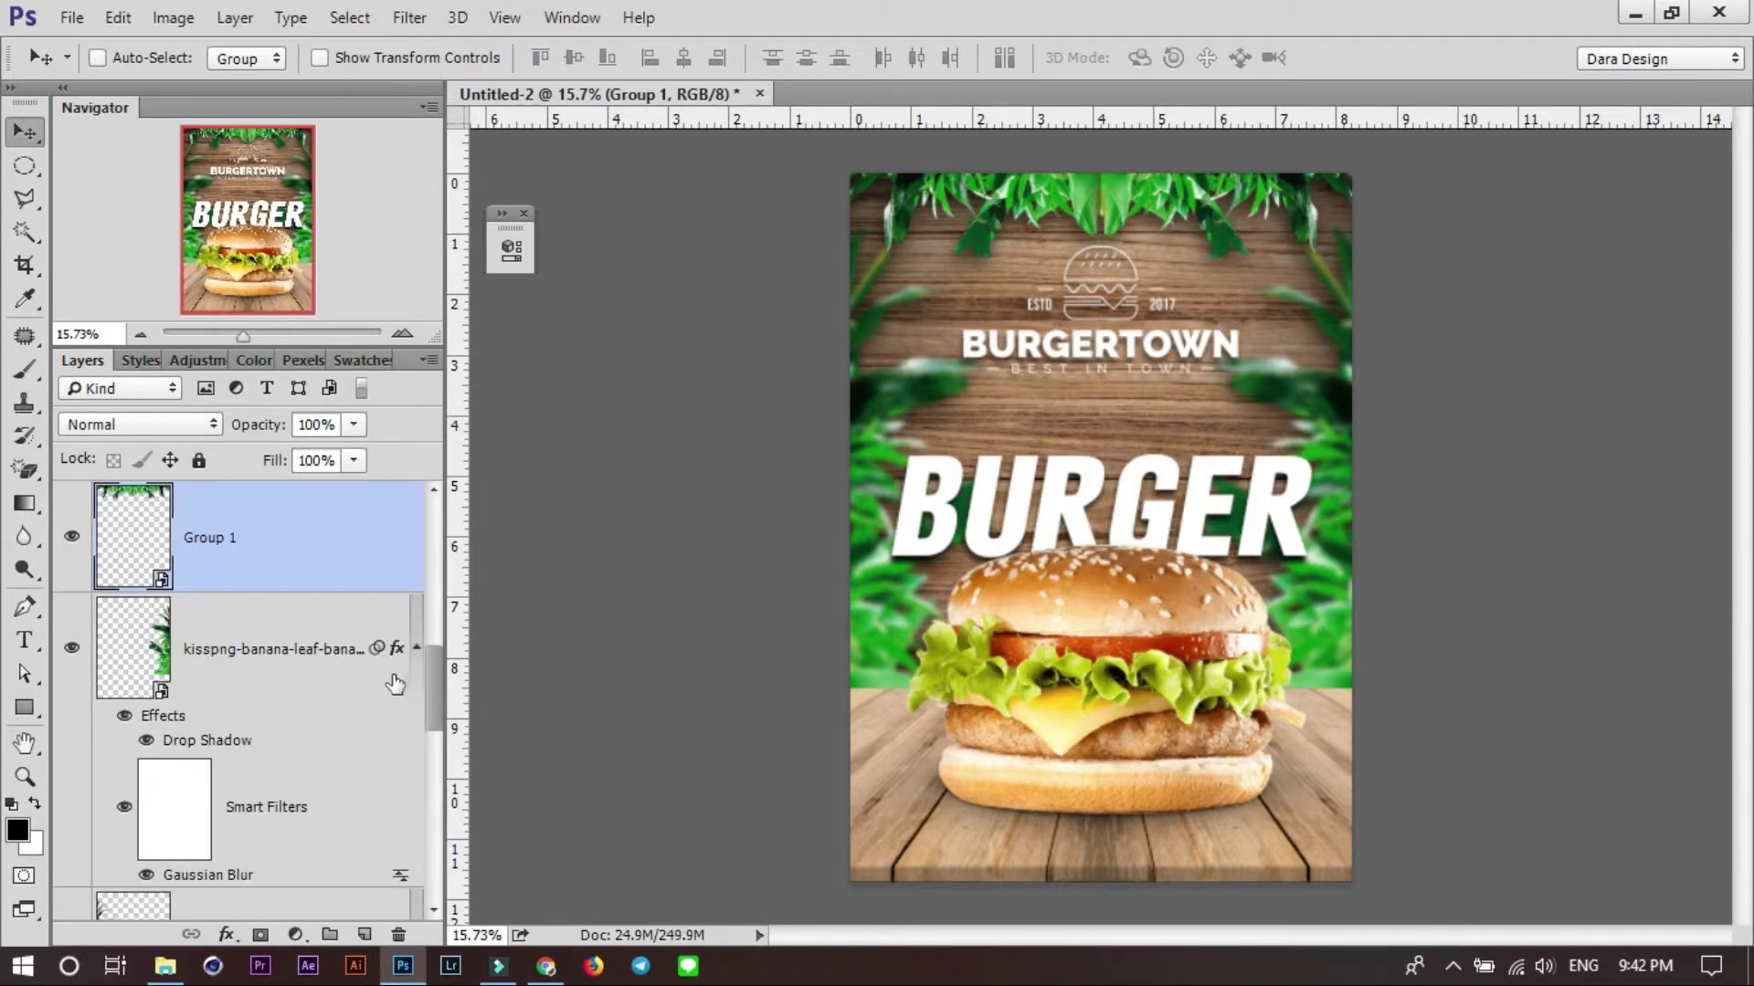
key(ctrl+alt+f)
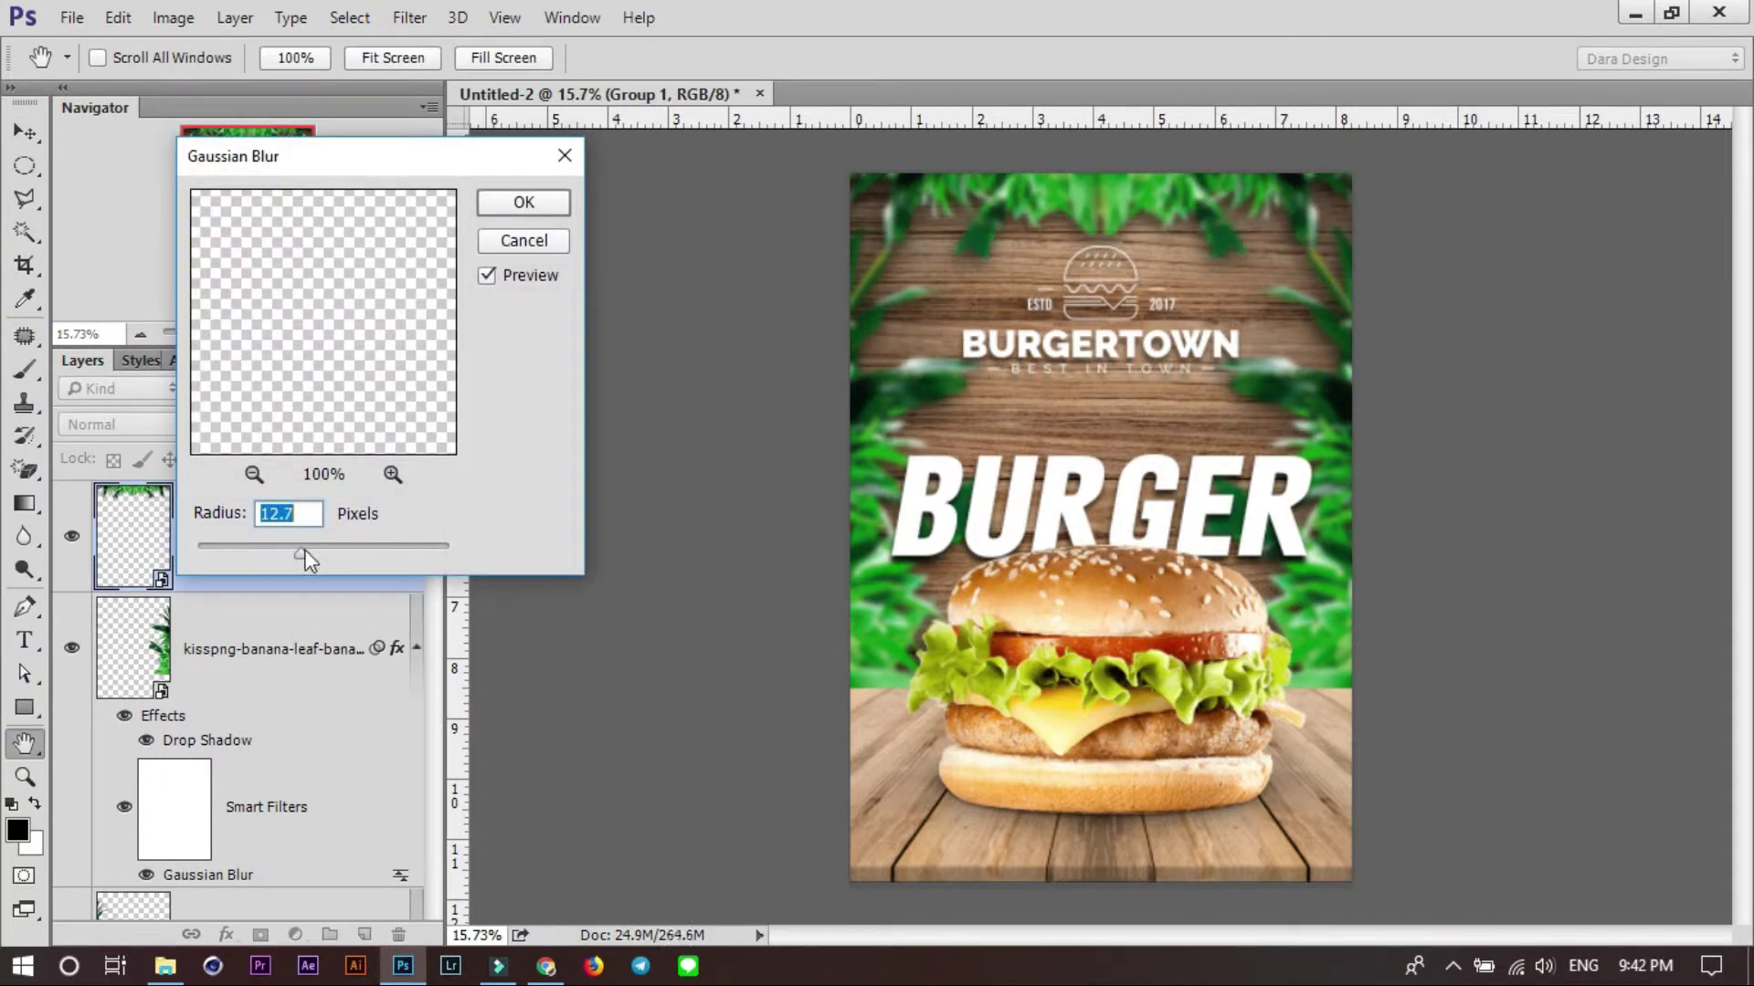
click(497, 208)
scroll(1178, 566, down, 1)
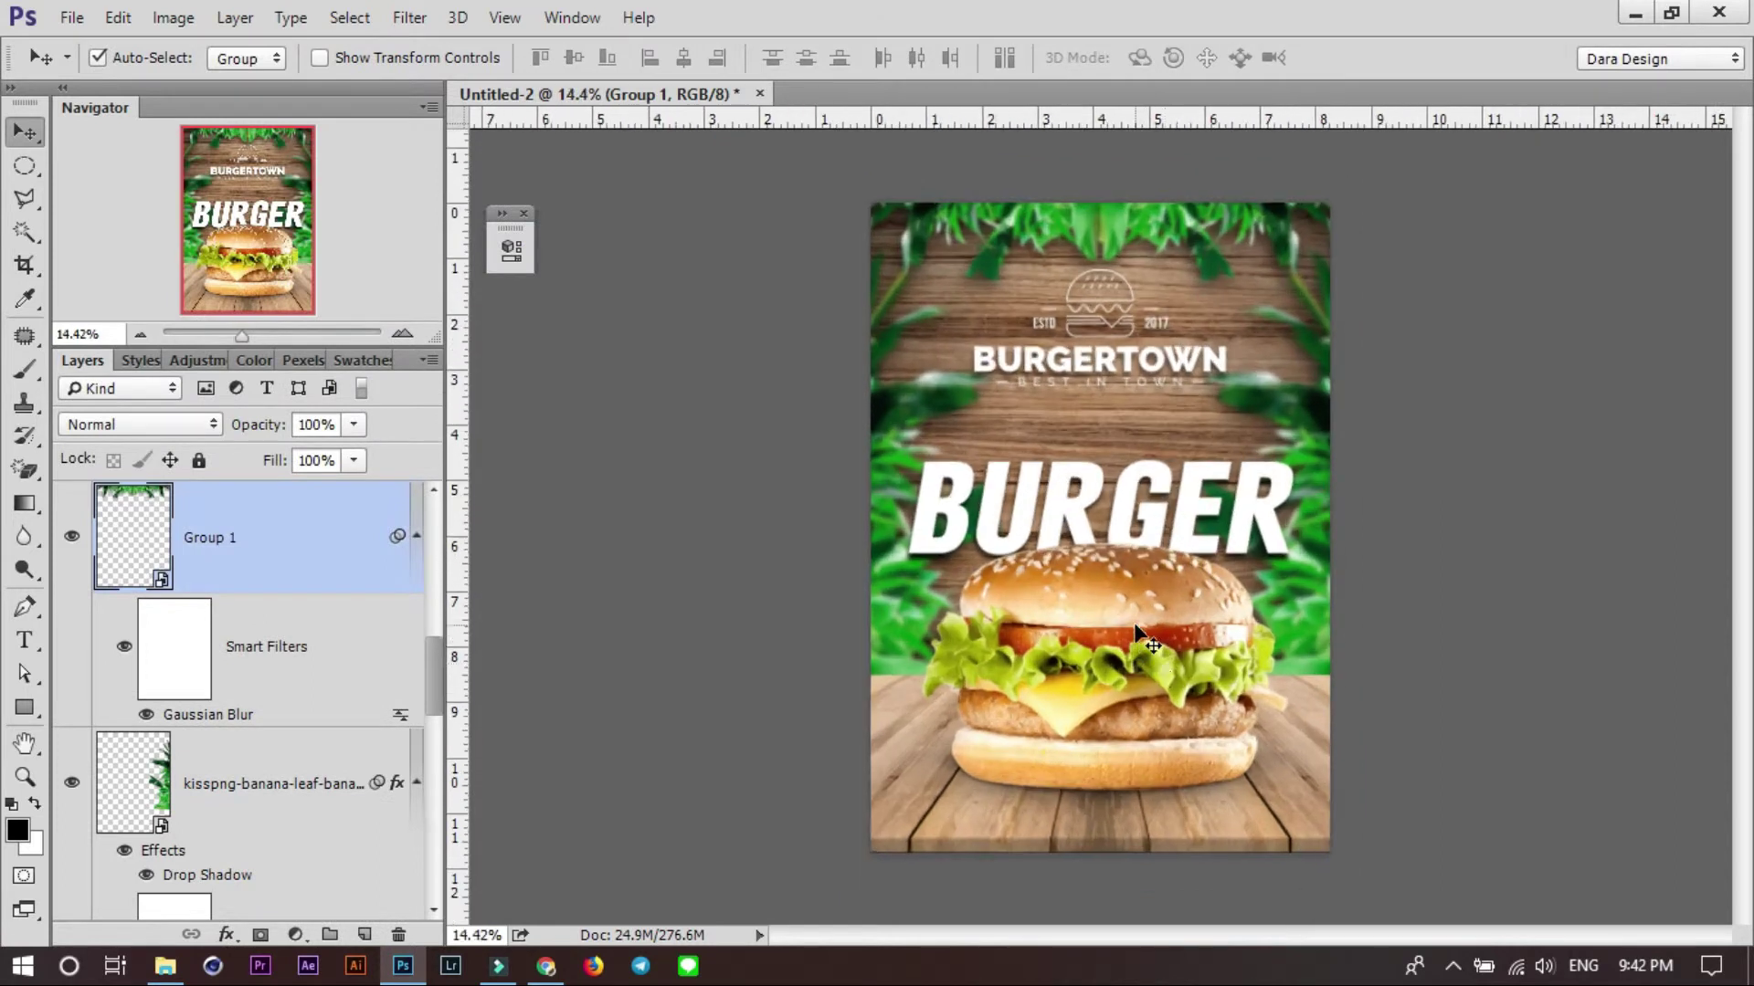
drag(1132, 663, 1132, 650)
Add a new Layer 2 above the Vector Smart Object and select the whole canvas.
scroll(1082, 501, down, 1)
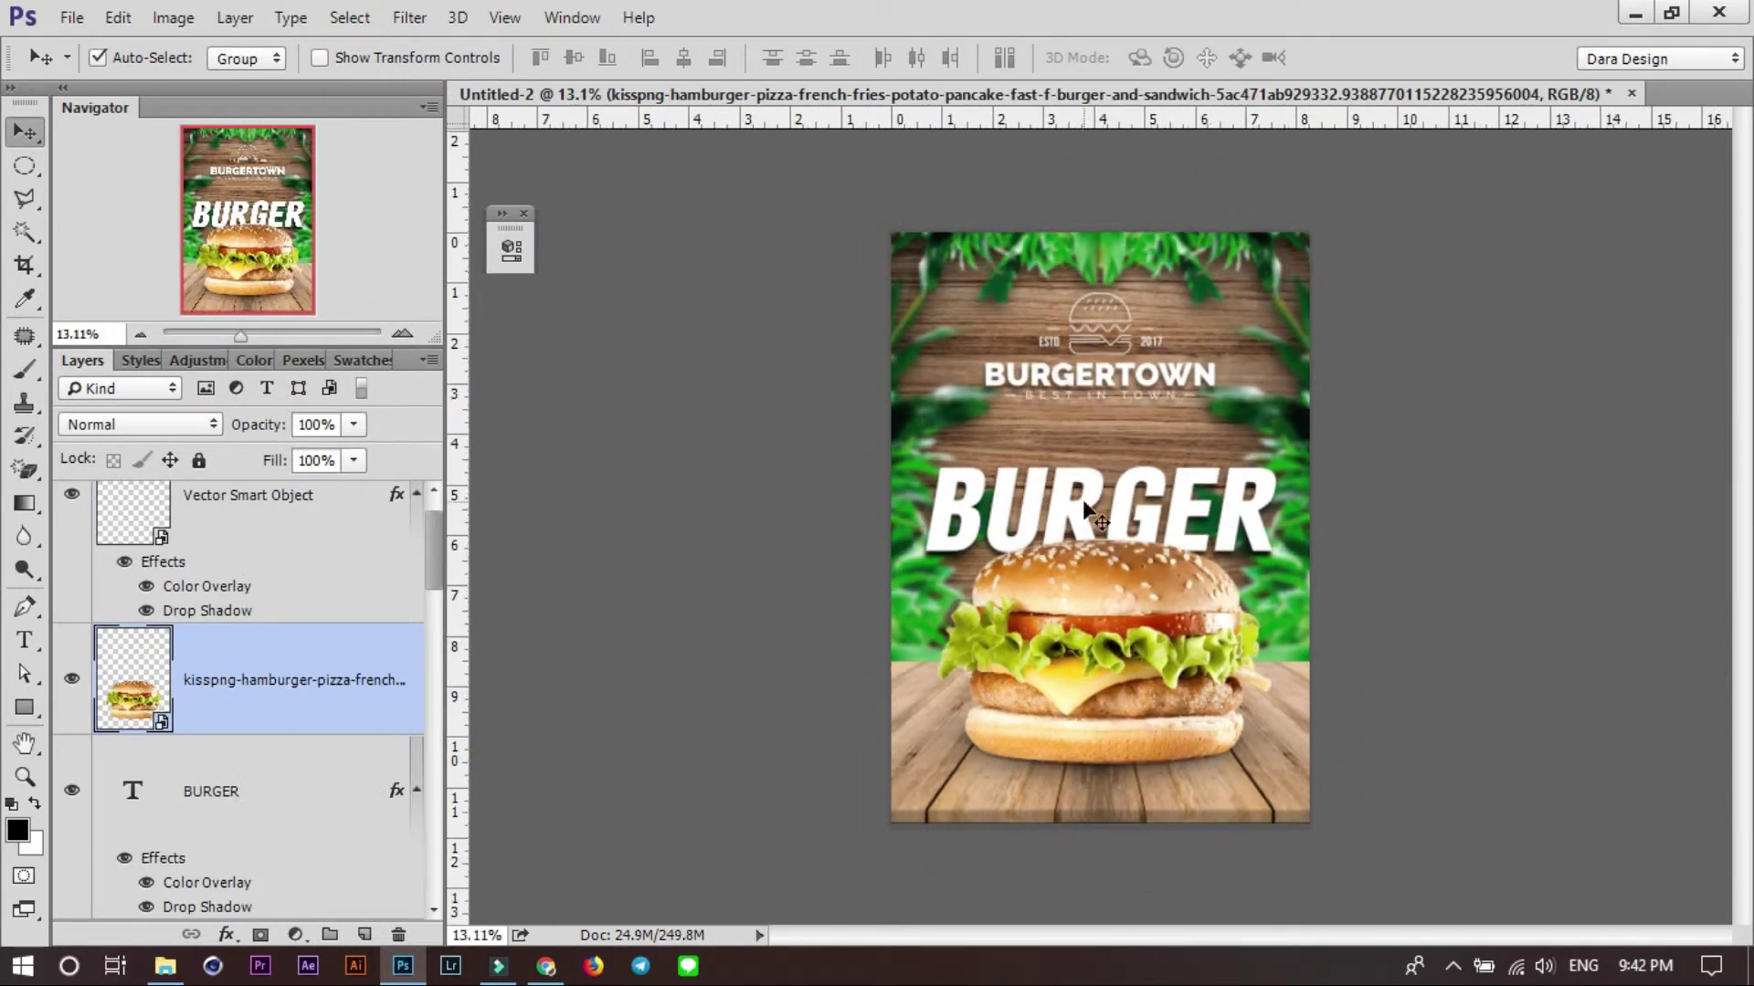
click(363, 934)
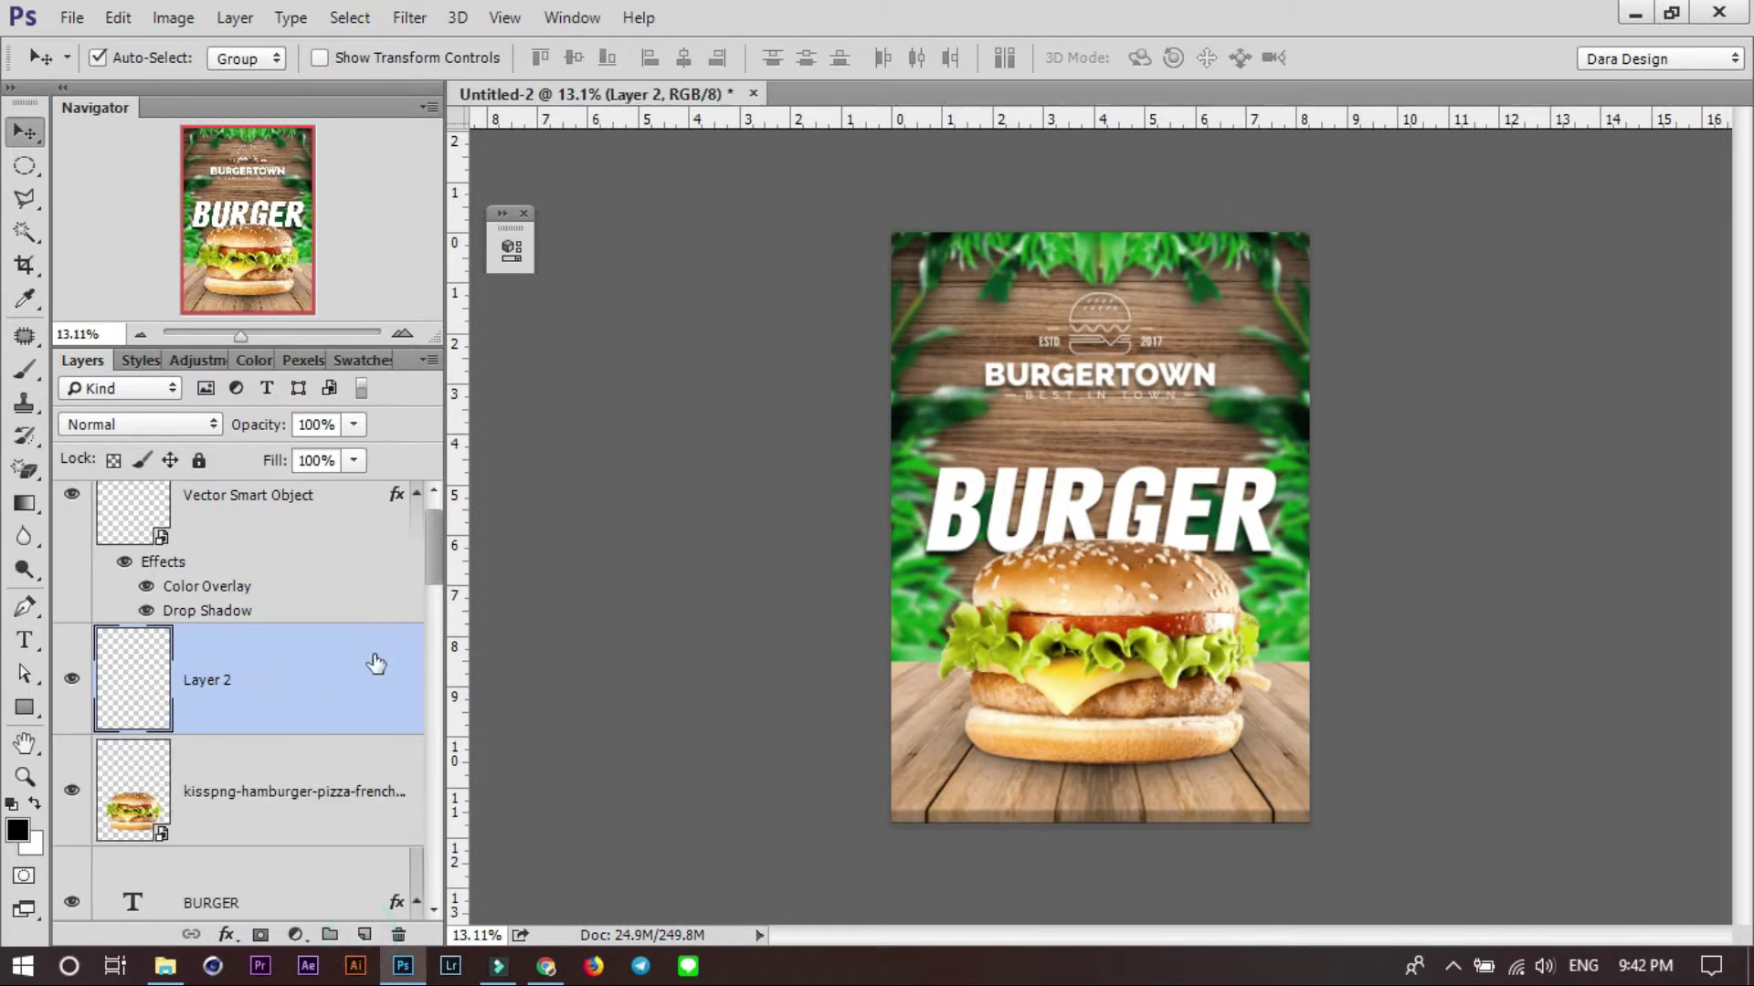
key(ctrl+bracketright)
key(ctrl+a)
Stroke the selection with 30 px white (#ffffff), centered, then deselect.
click(119, 18)
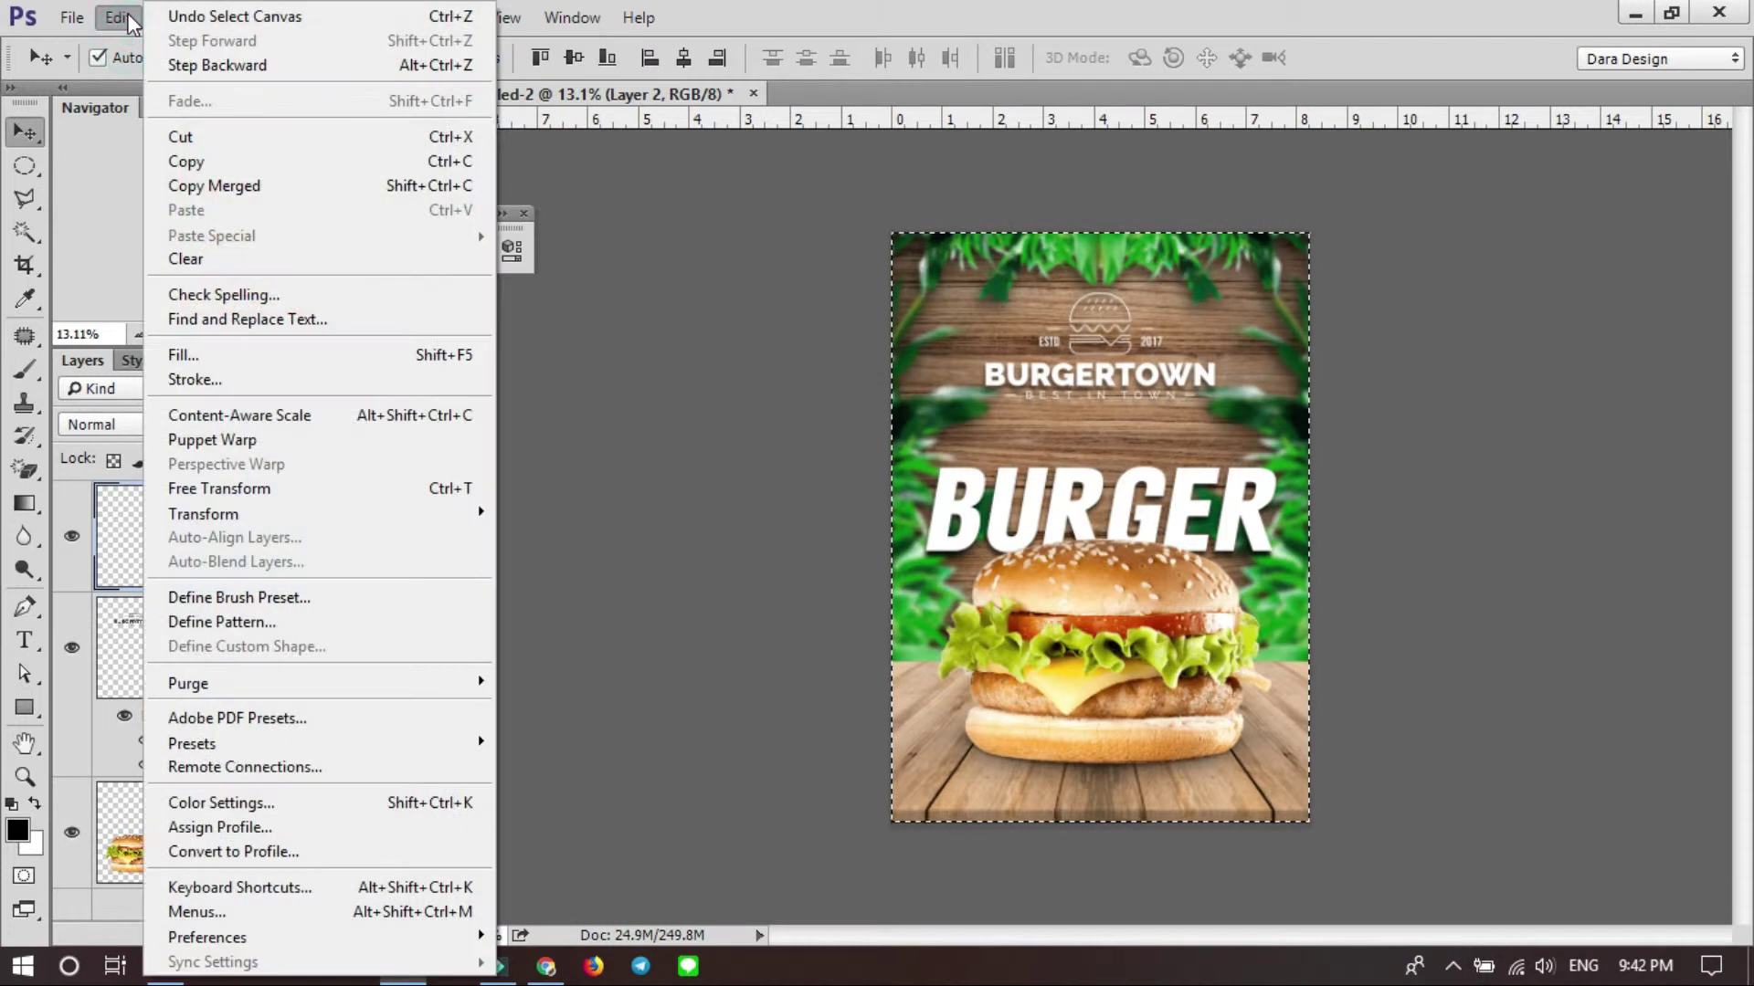
click(236, 378)
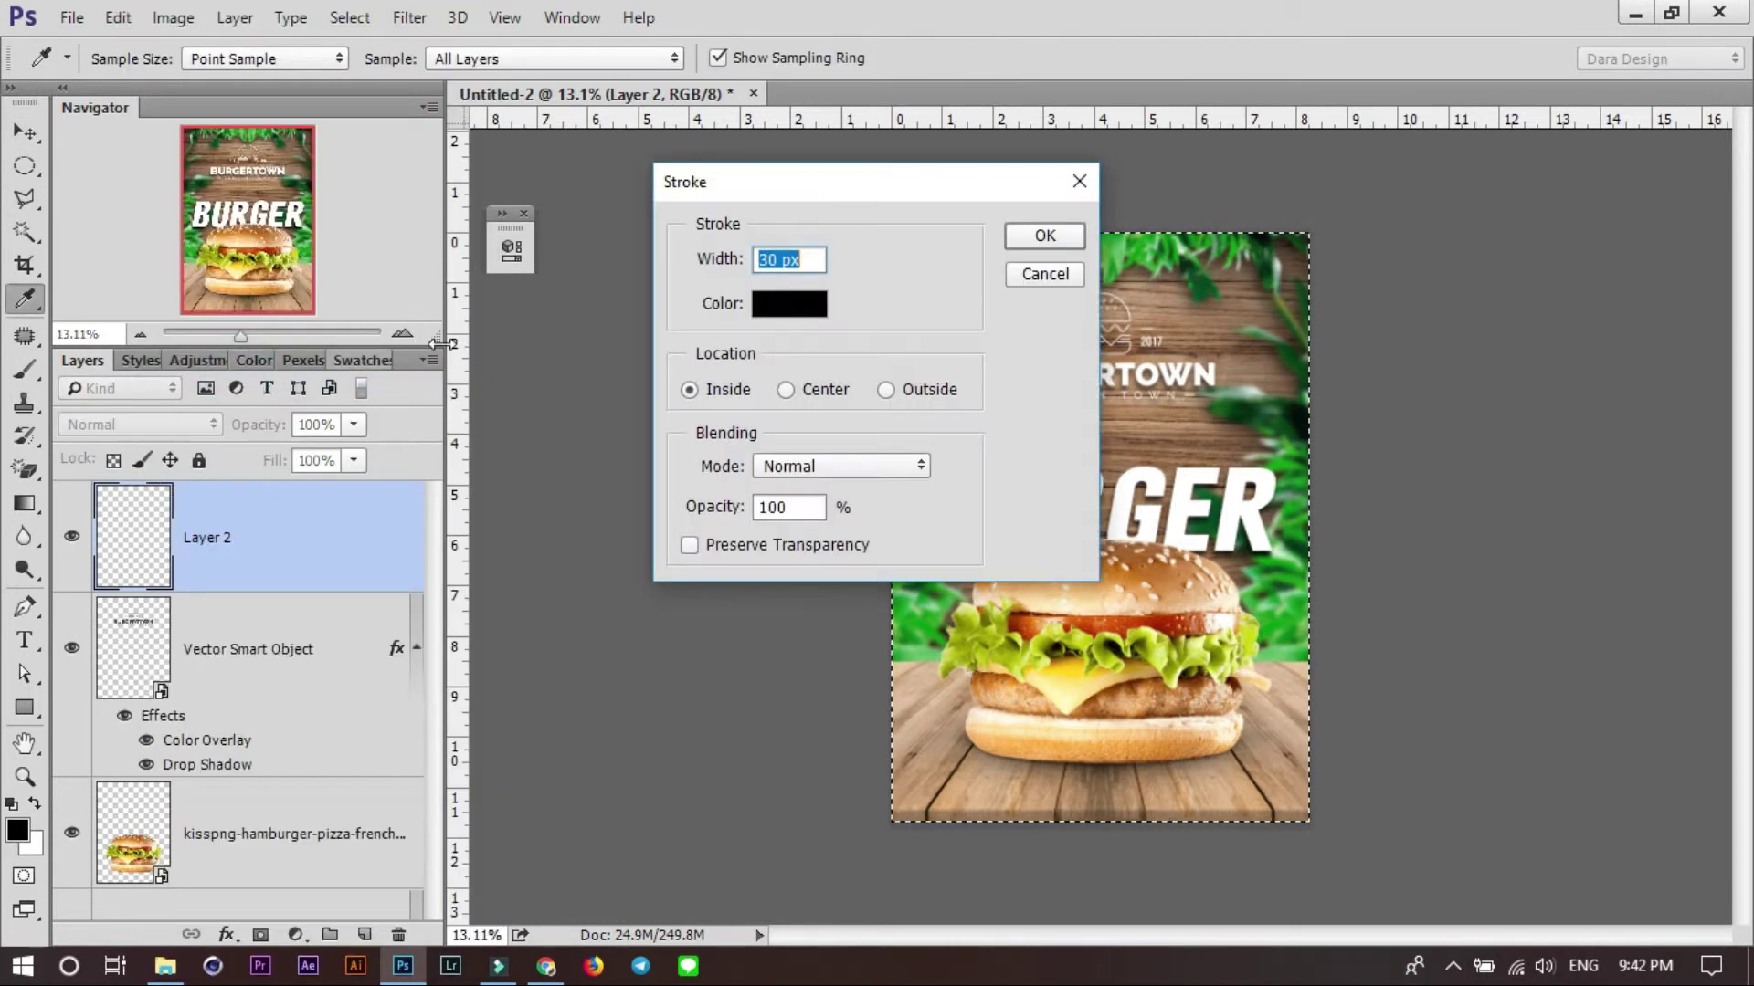
click(795, 307)
text(ffffff)
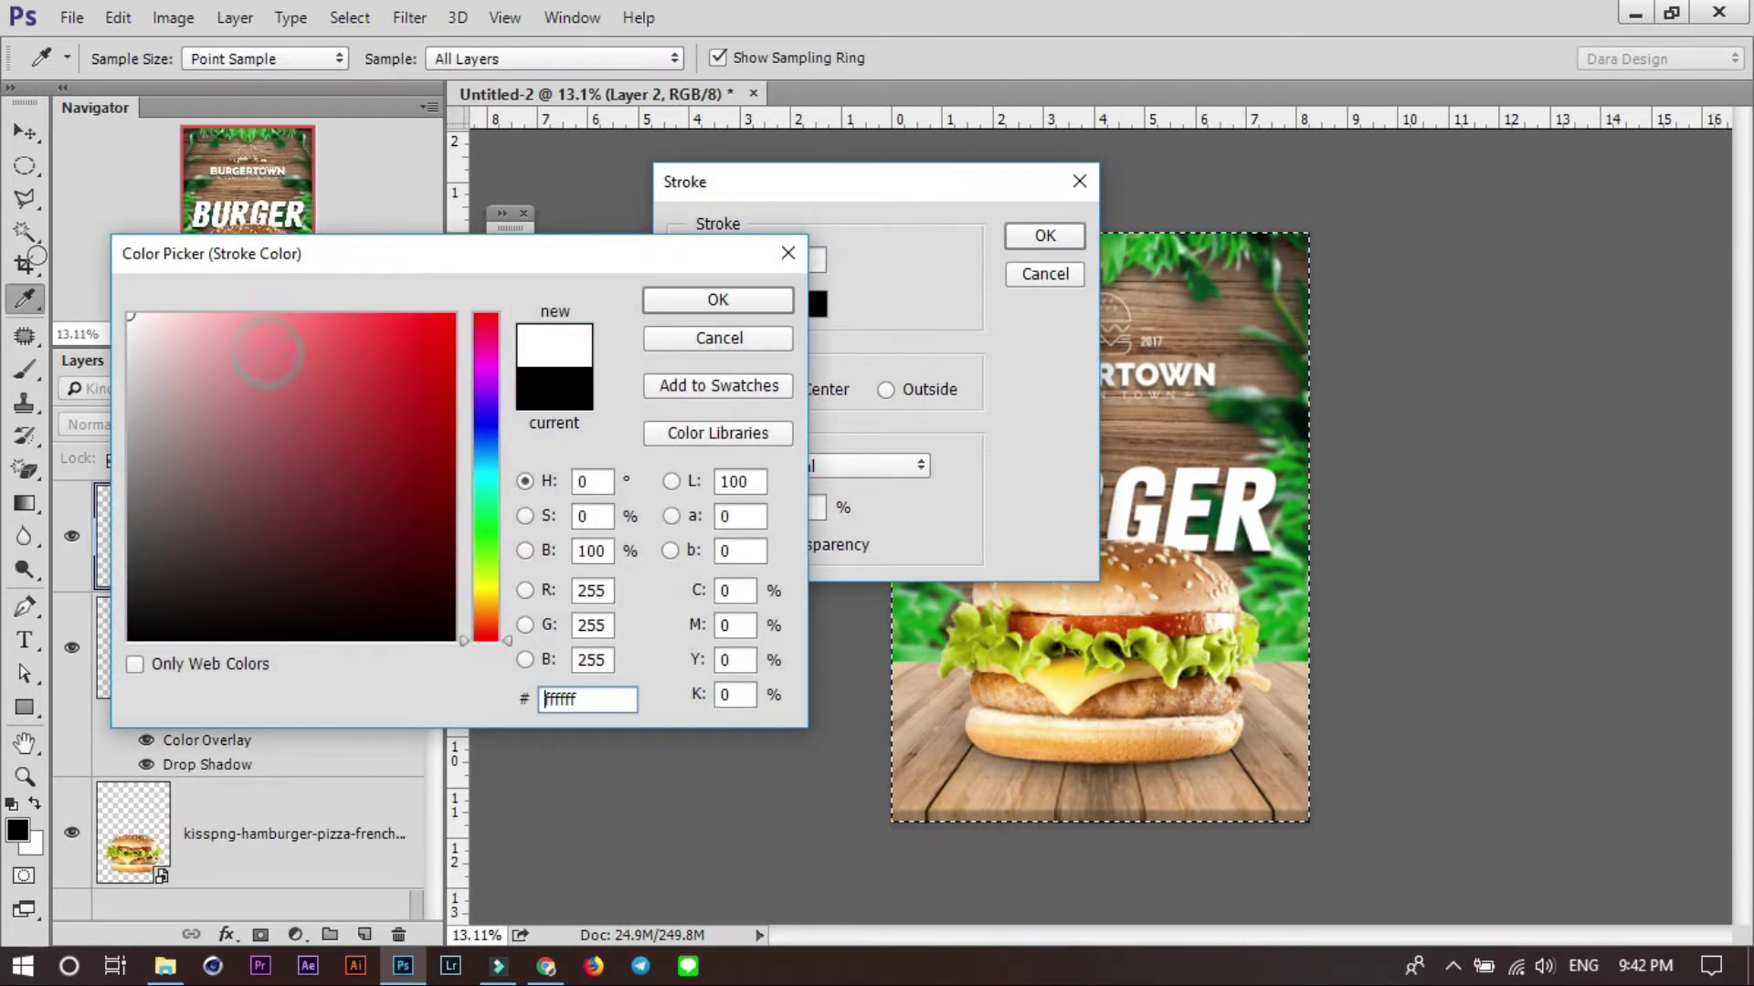
click(673, 303)
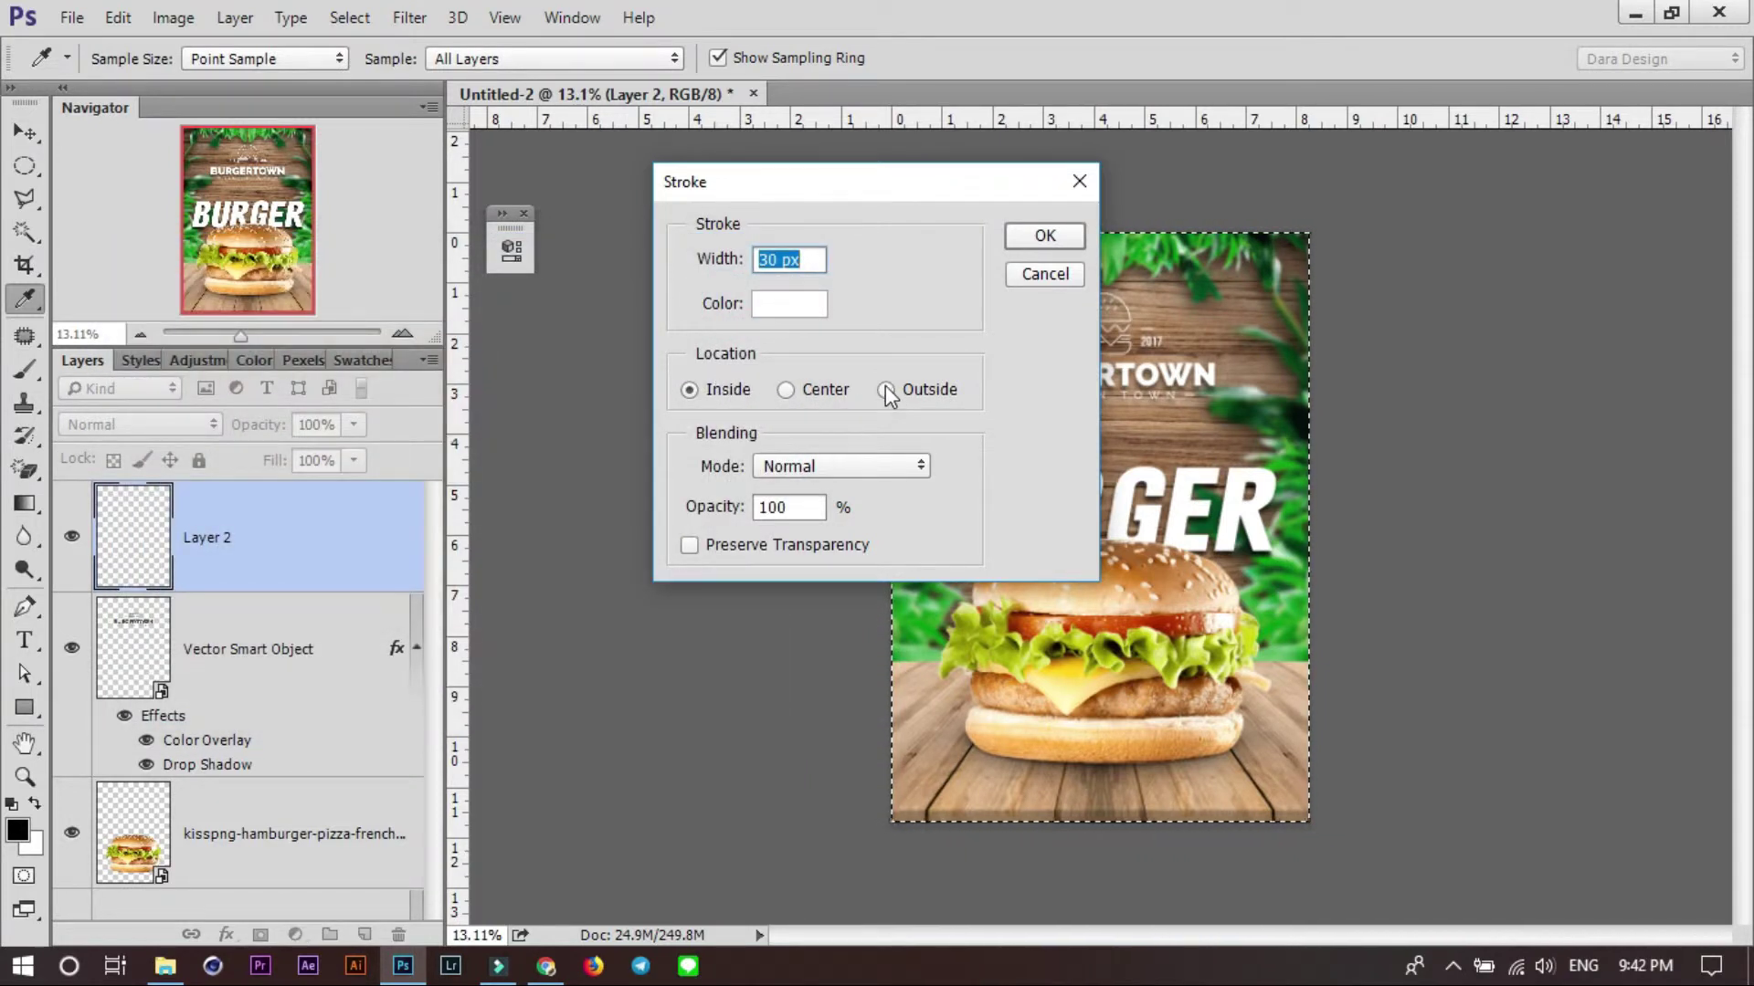
click(785, 390)
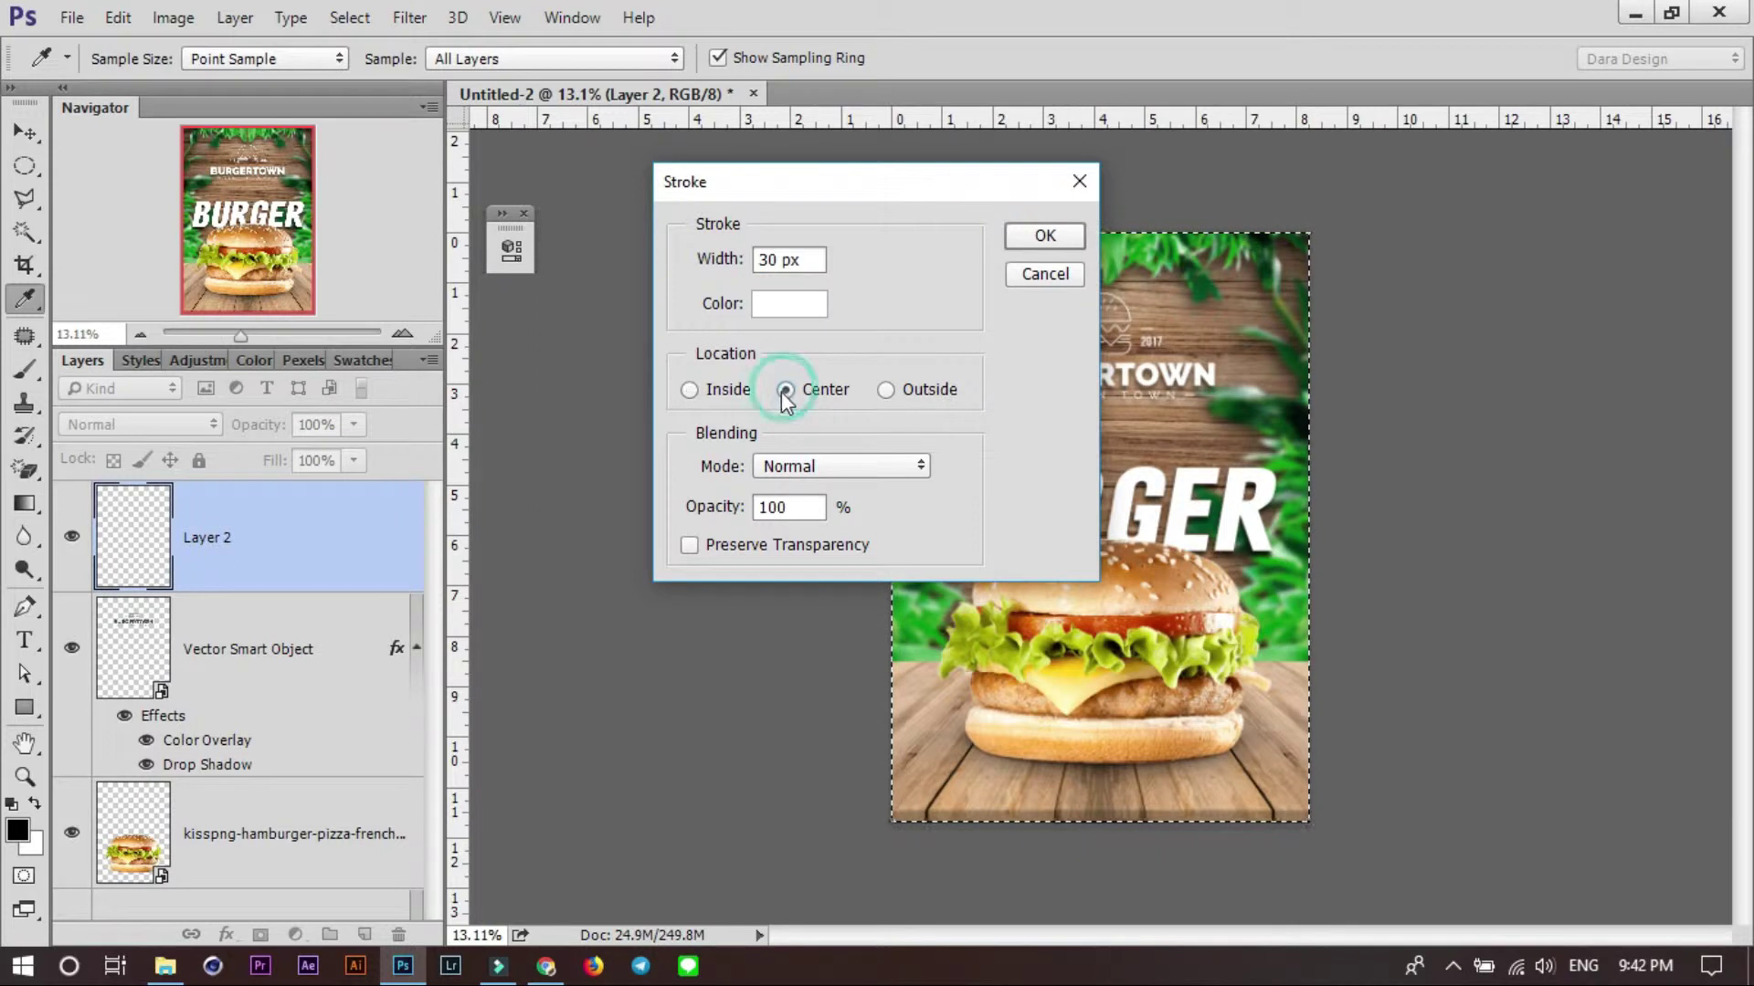
click(1044, 236)
key(v)
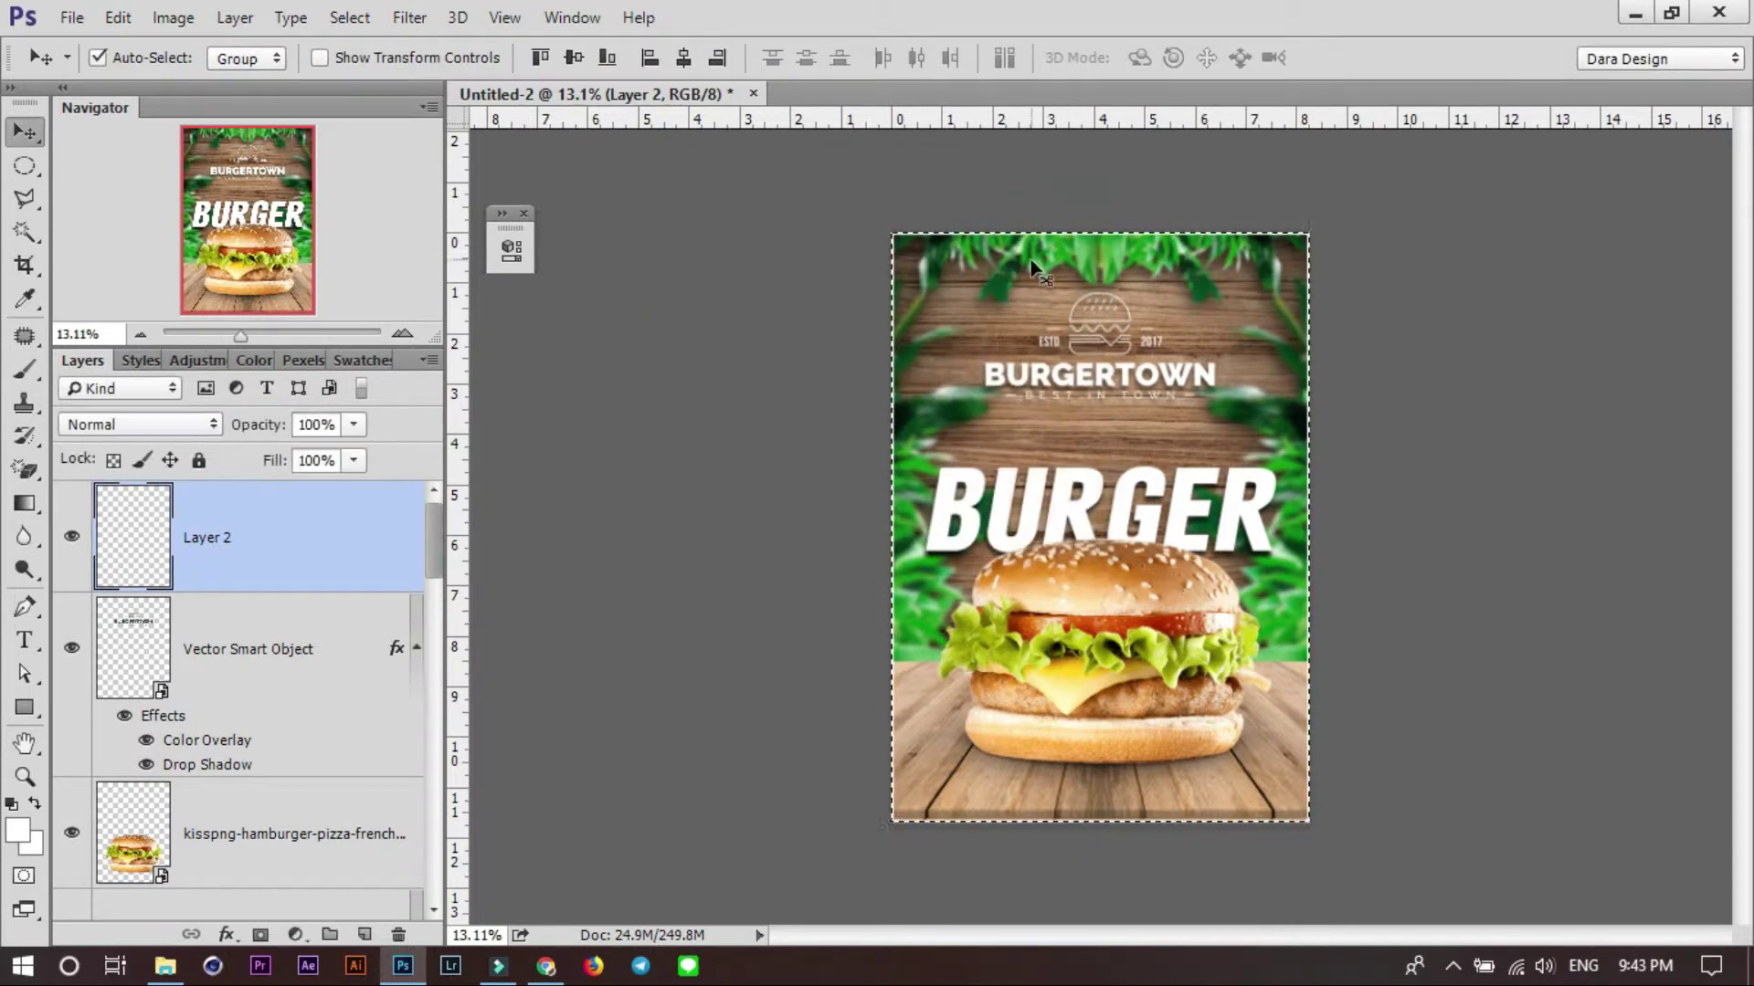
key(ctrl+d)
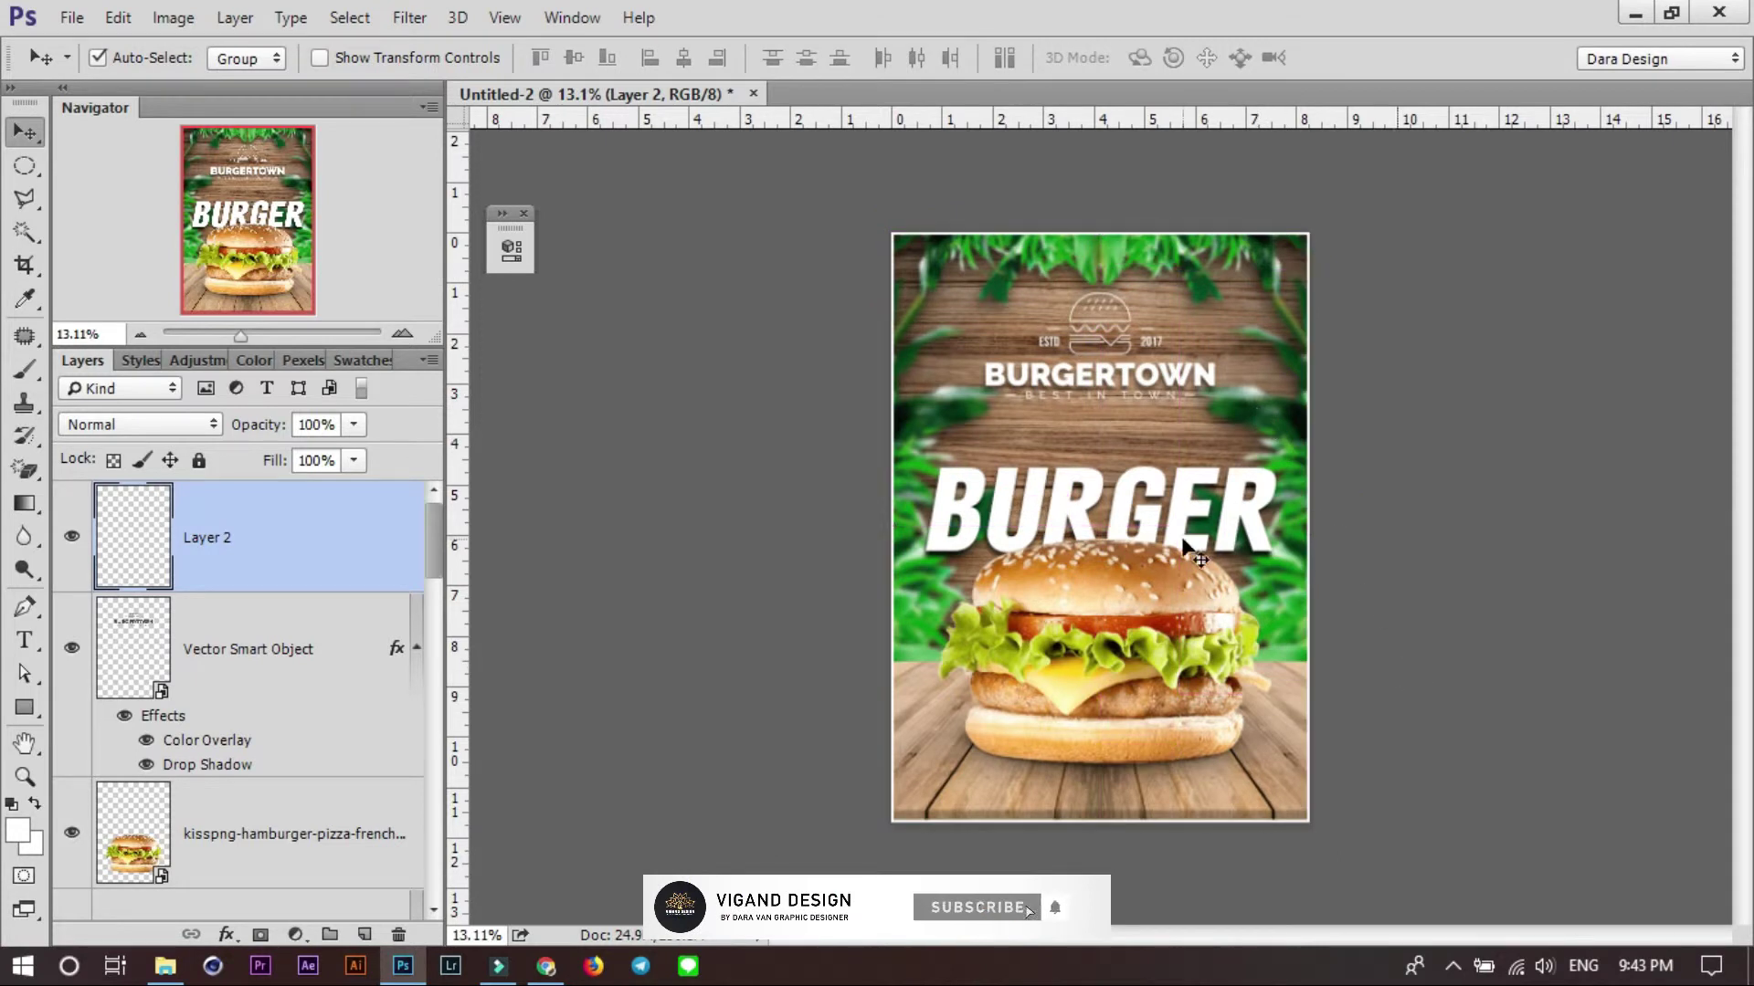
scroll(1183, 542, up, 1)
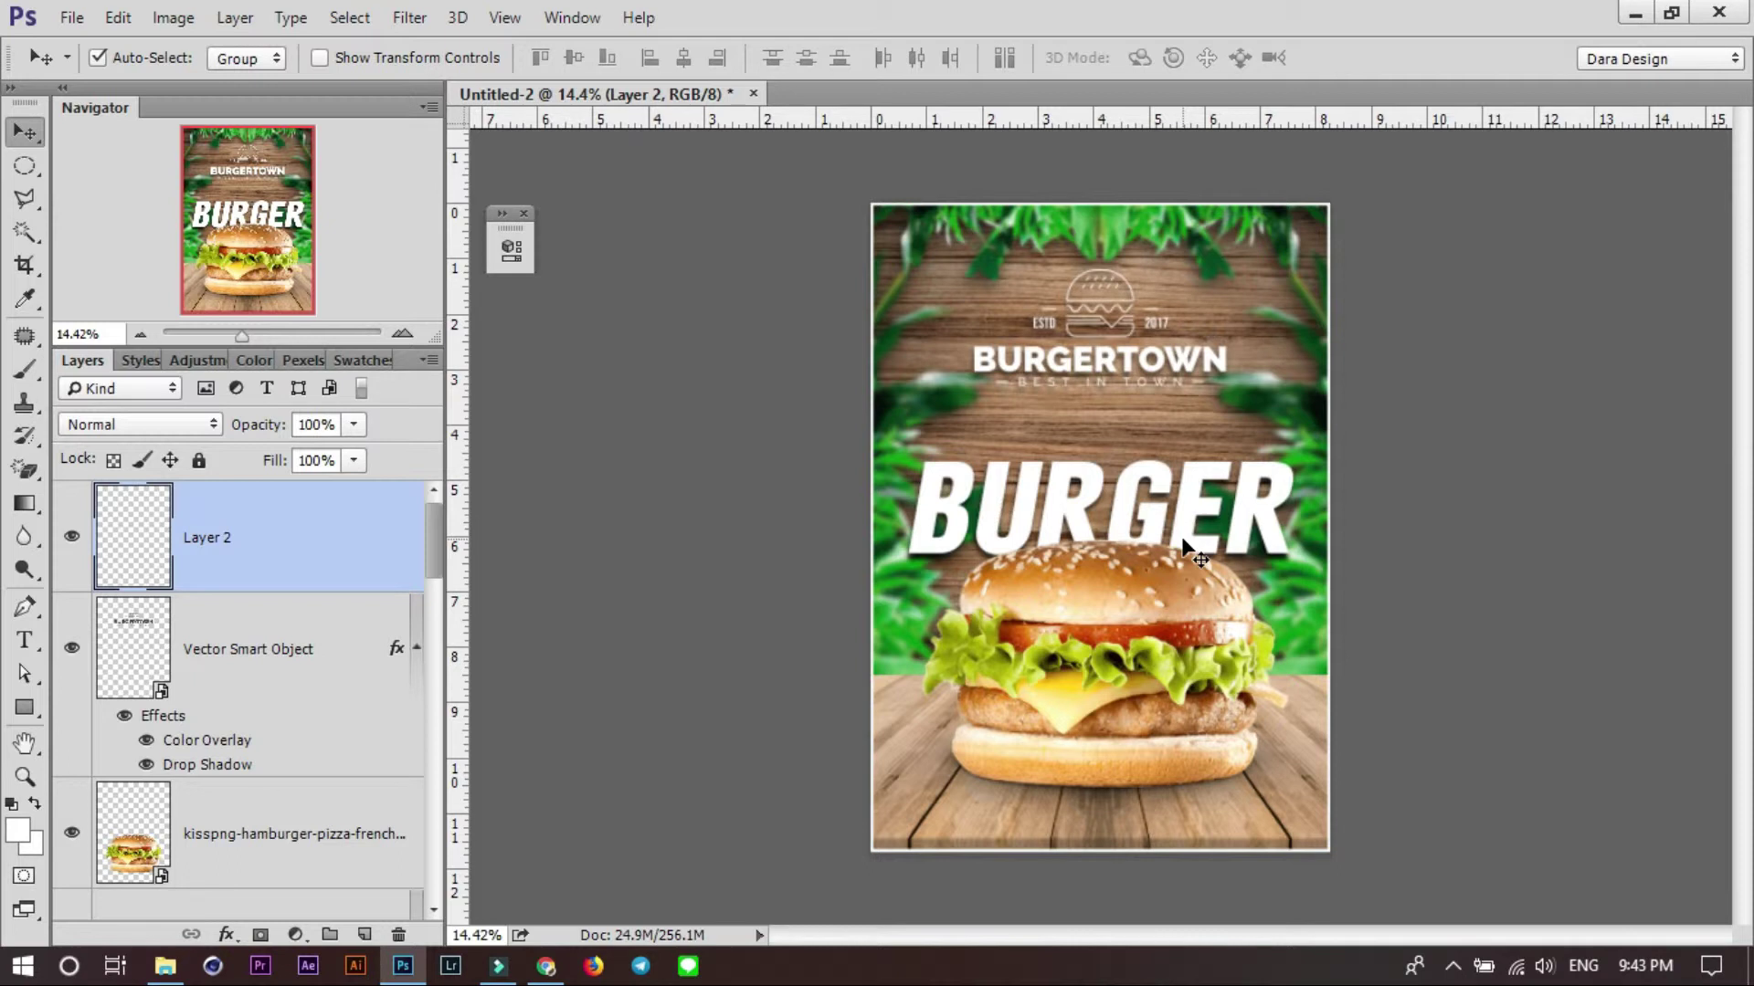
Delete the clouds layer from the Layers panel.
click(286, 538)
key(alt+Tab)
key(alt+Tab)
key(alt+Tab)
key(alt+Tab)
key(alt+Tab)
key(alt+Tab)
click(321, 533)
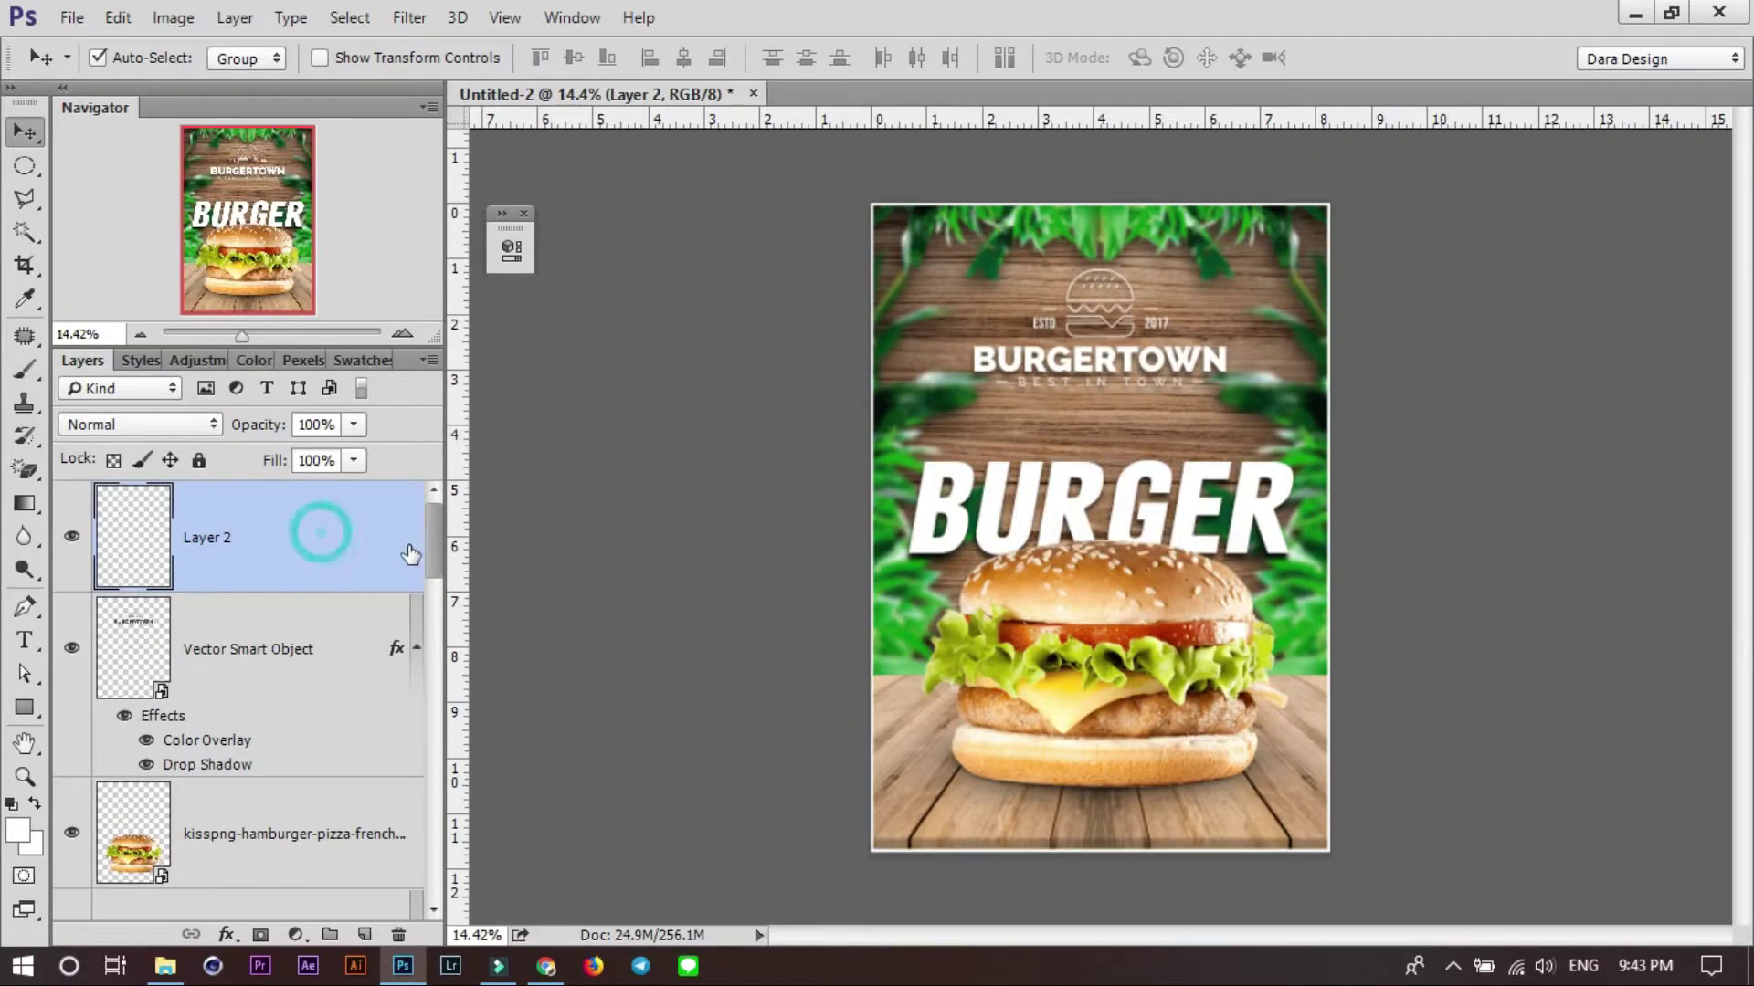
drag(433, 526, 449, 879)
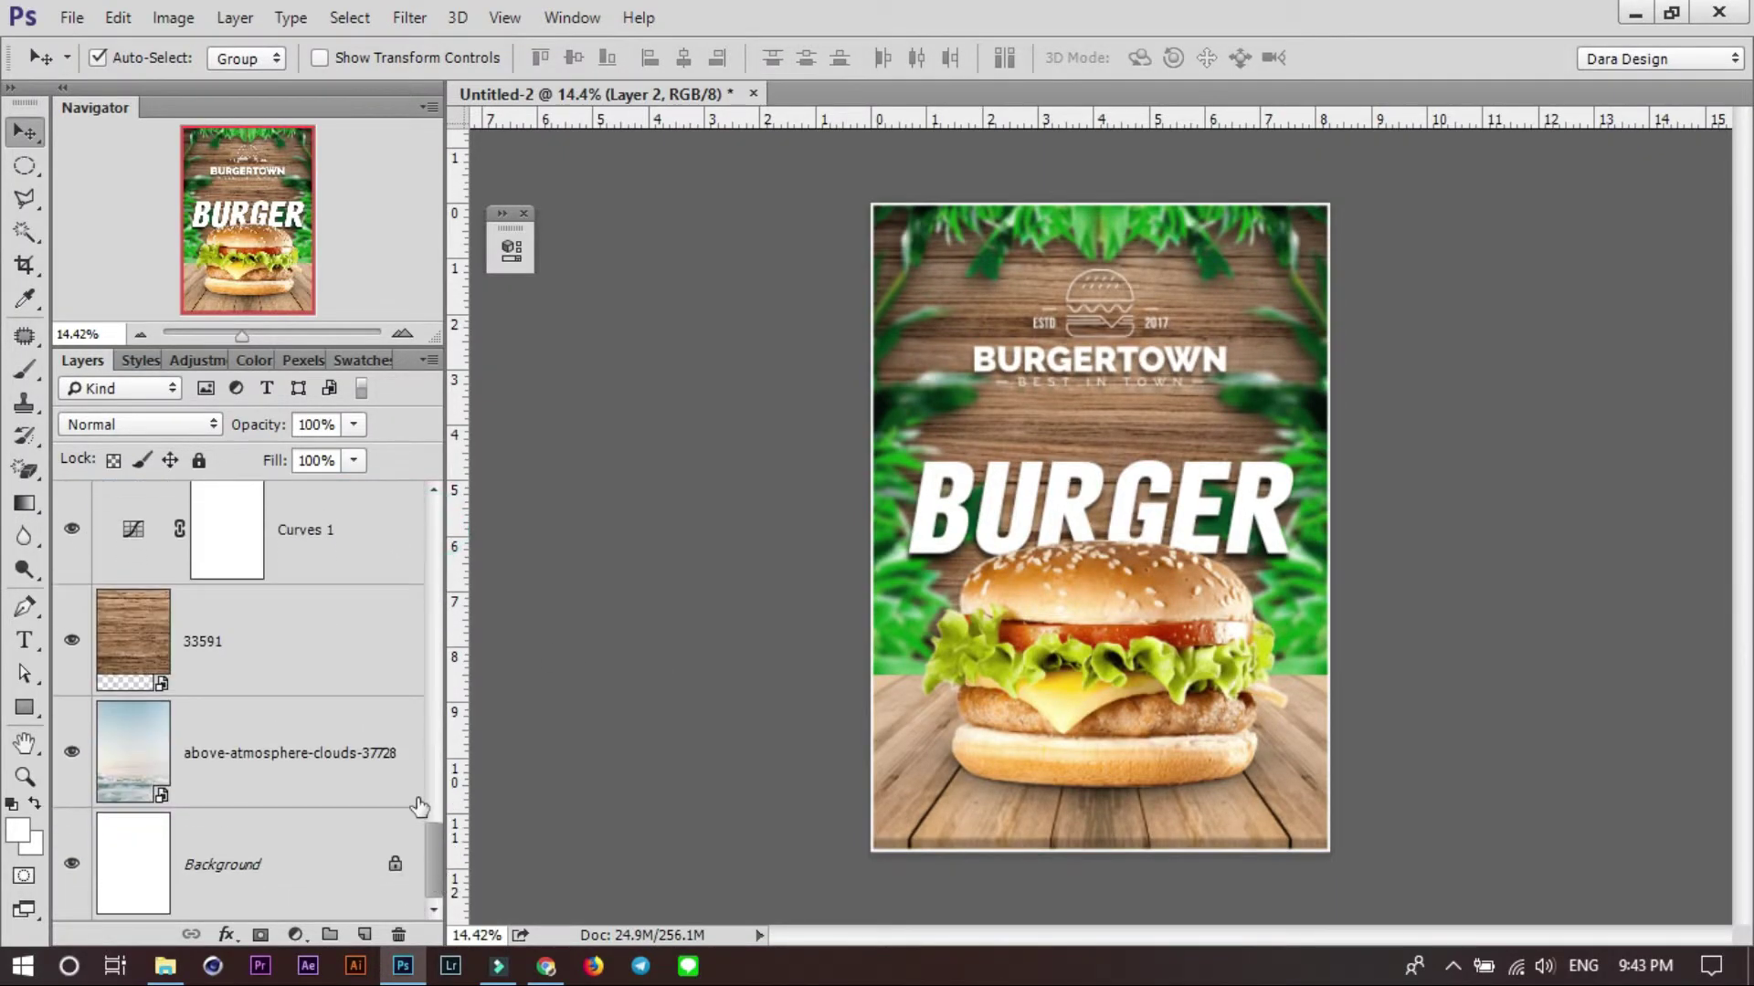
scroll(367, 724, up, 3)
drag(434, 788, 436, 856)
click(296, 774)
click(398, 935)
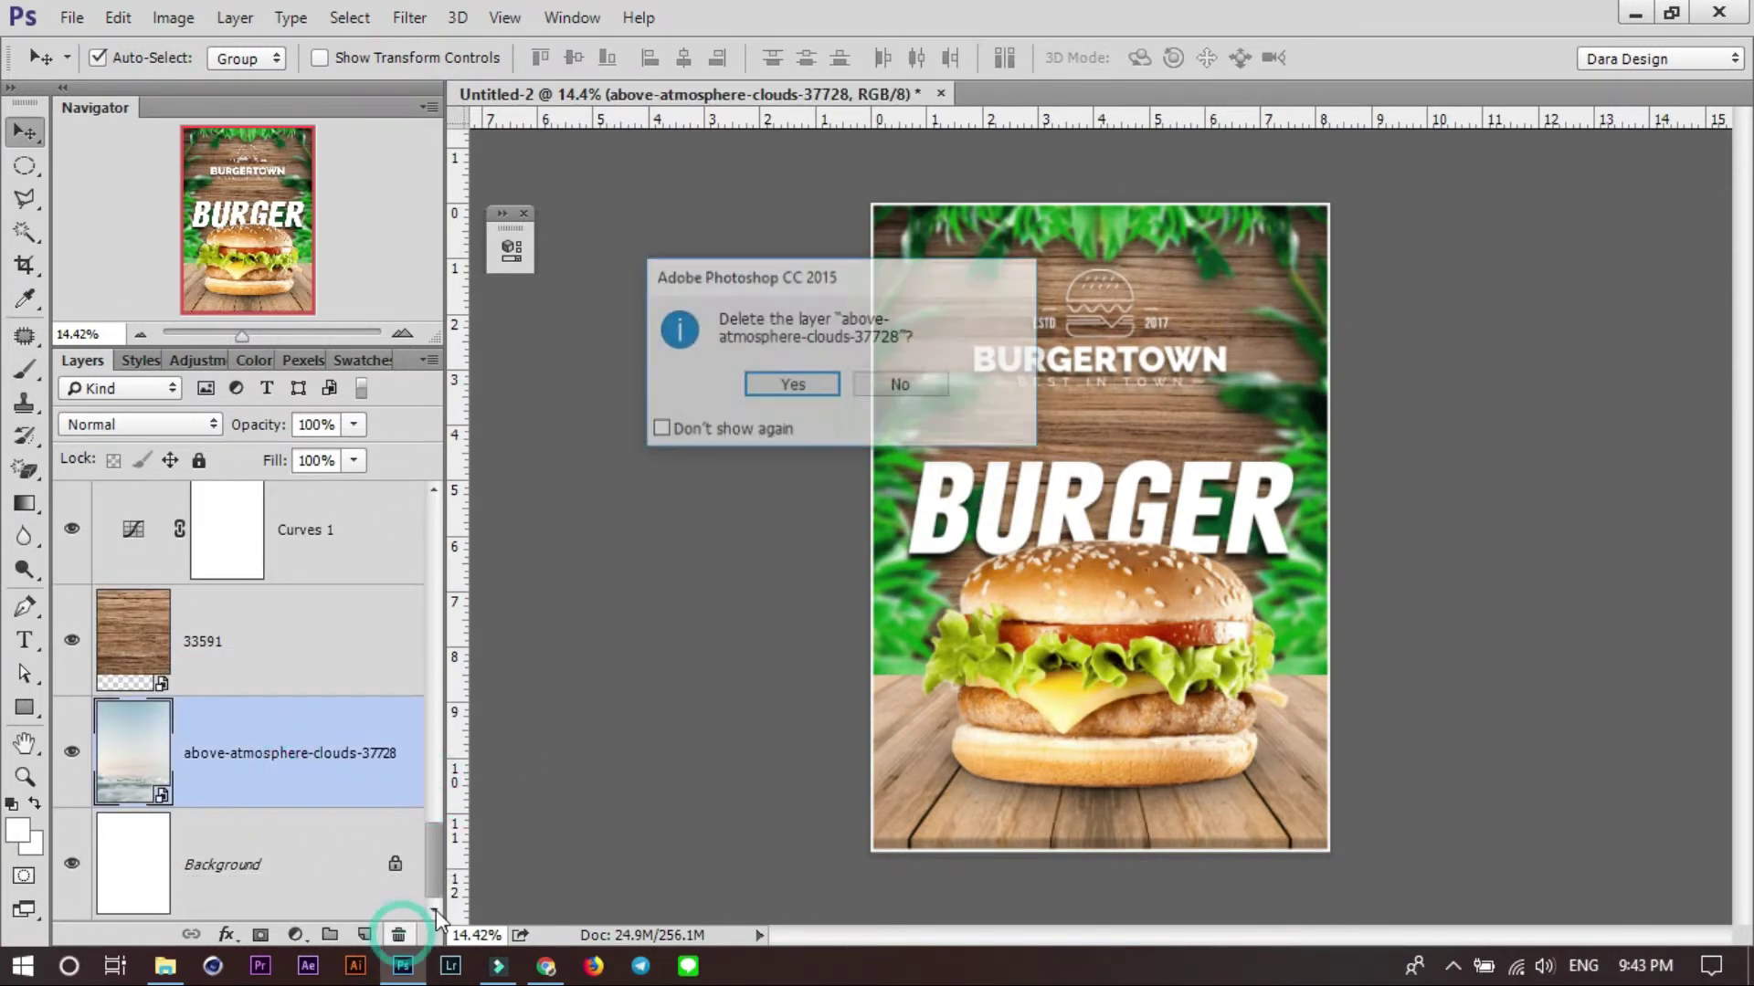
click(783, 389)
Select all the poster's layers and merge a copy of them on top.
click(305, 842)
drag(429, 846, 426, 473)
shift+click(303, 536)
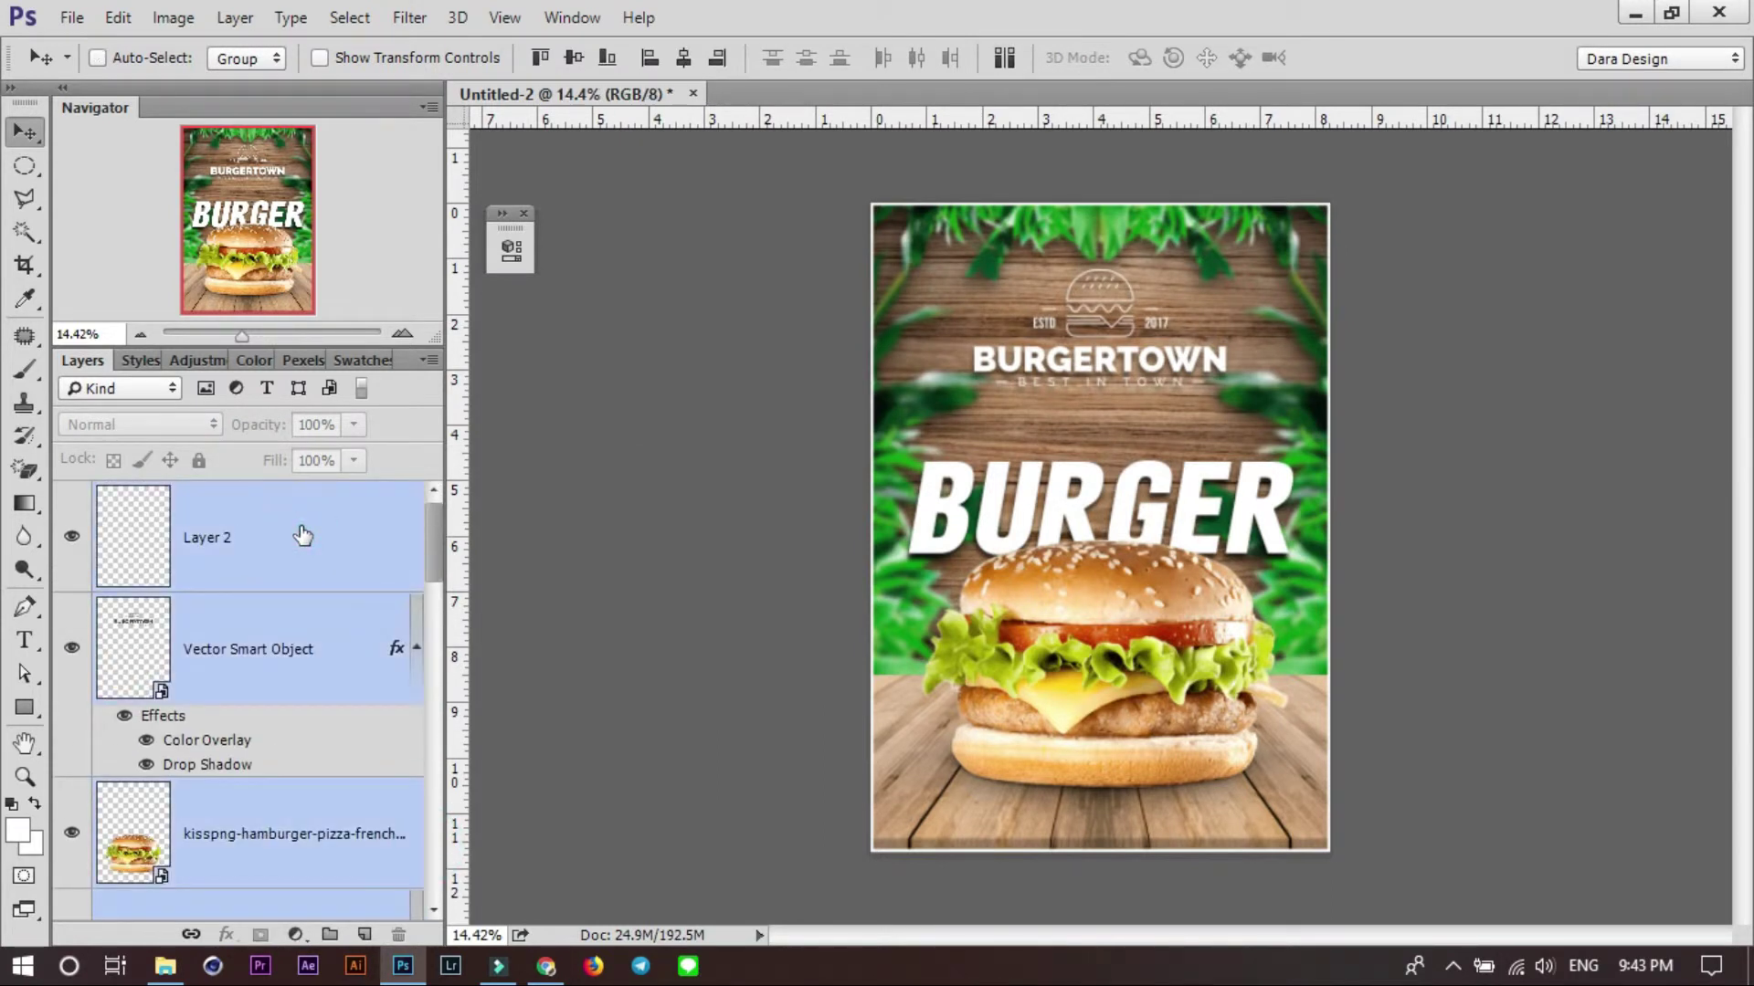
key(ctrl+j)
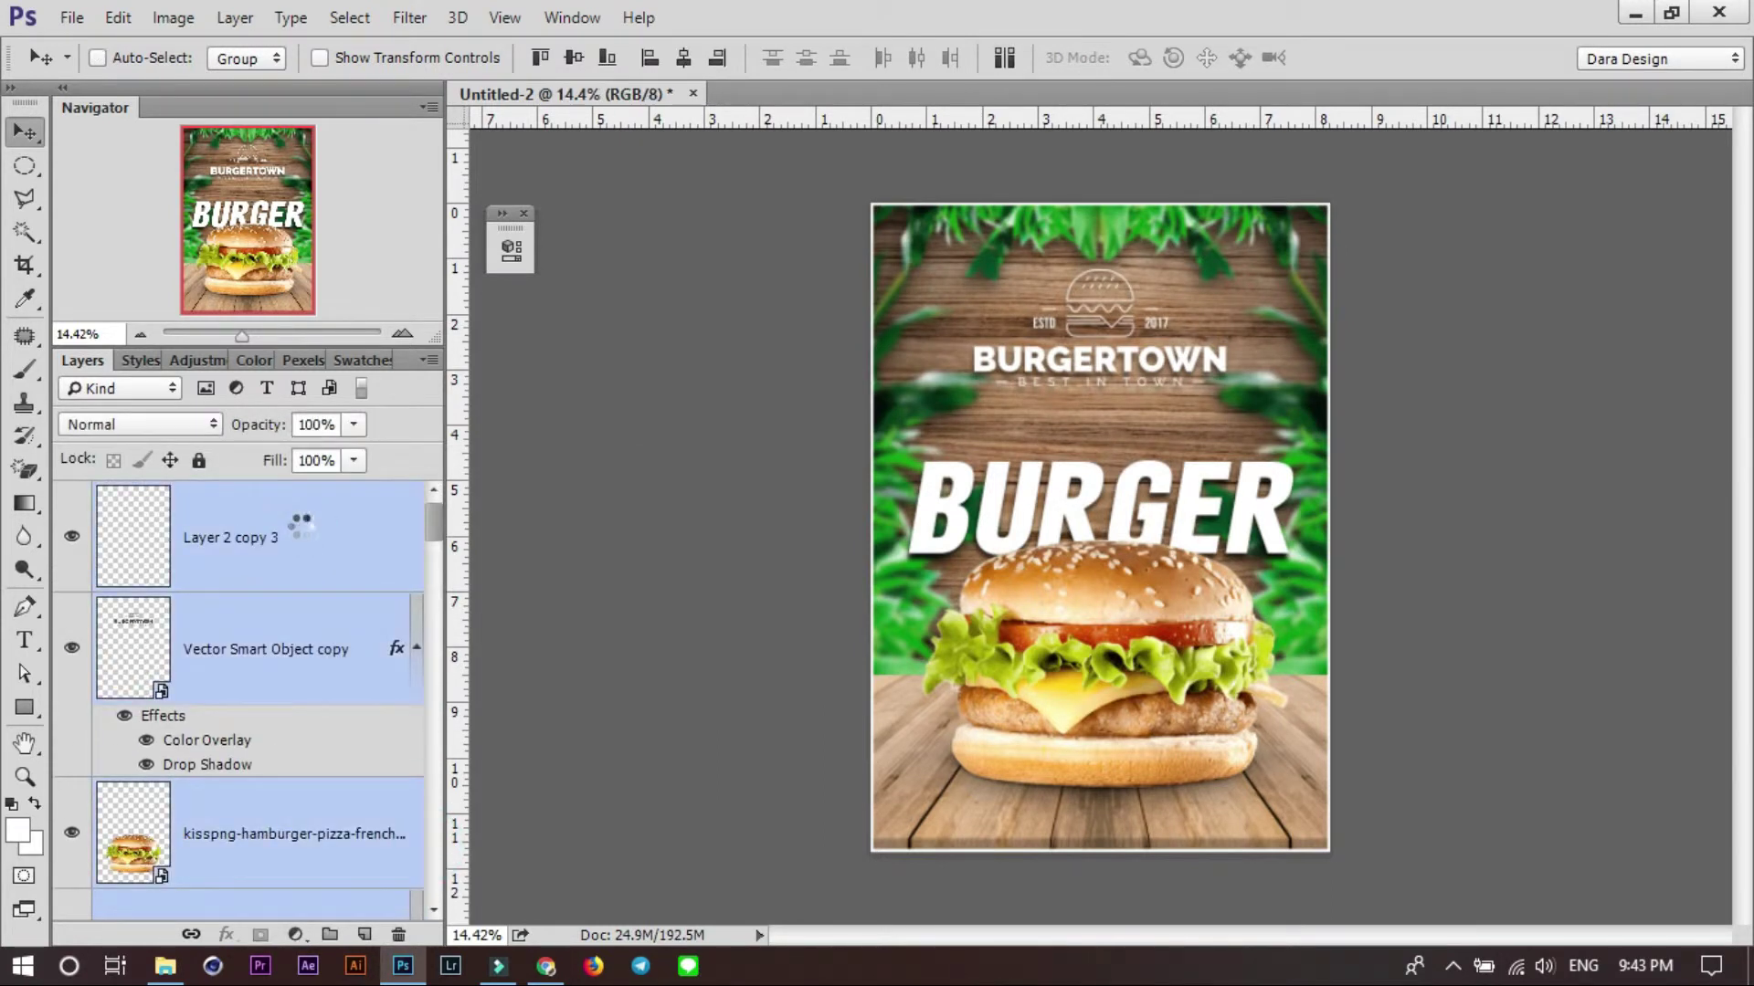
Crop the poster to the canvas edges, then bring up the Open dialog.
key(c)
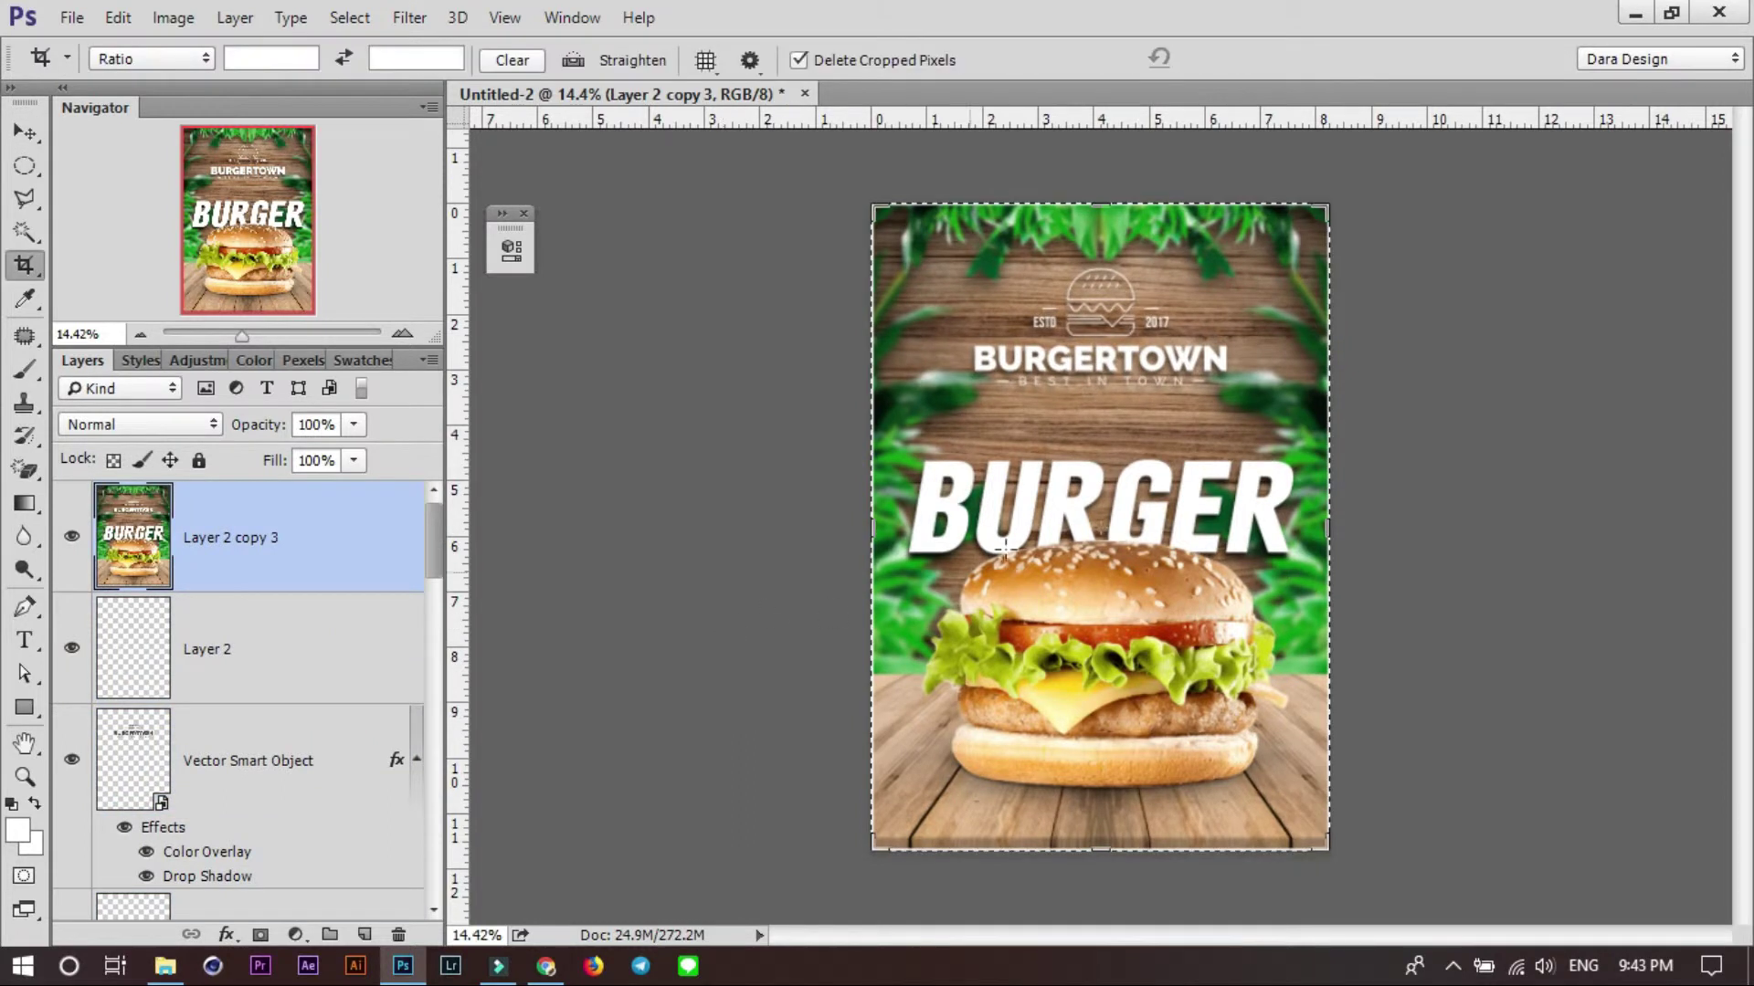
click(1003, 546)
click(1247, 58)
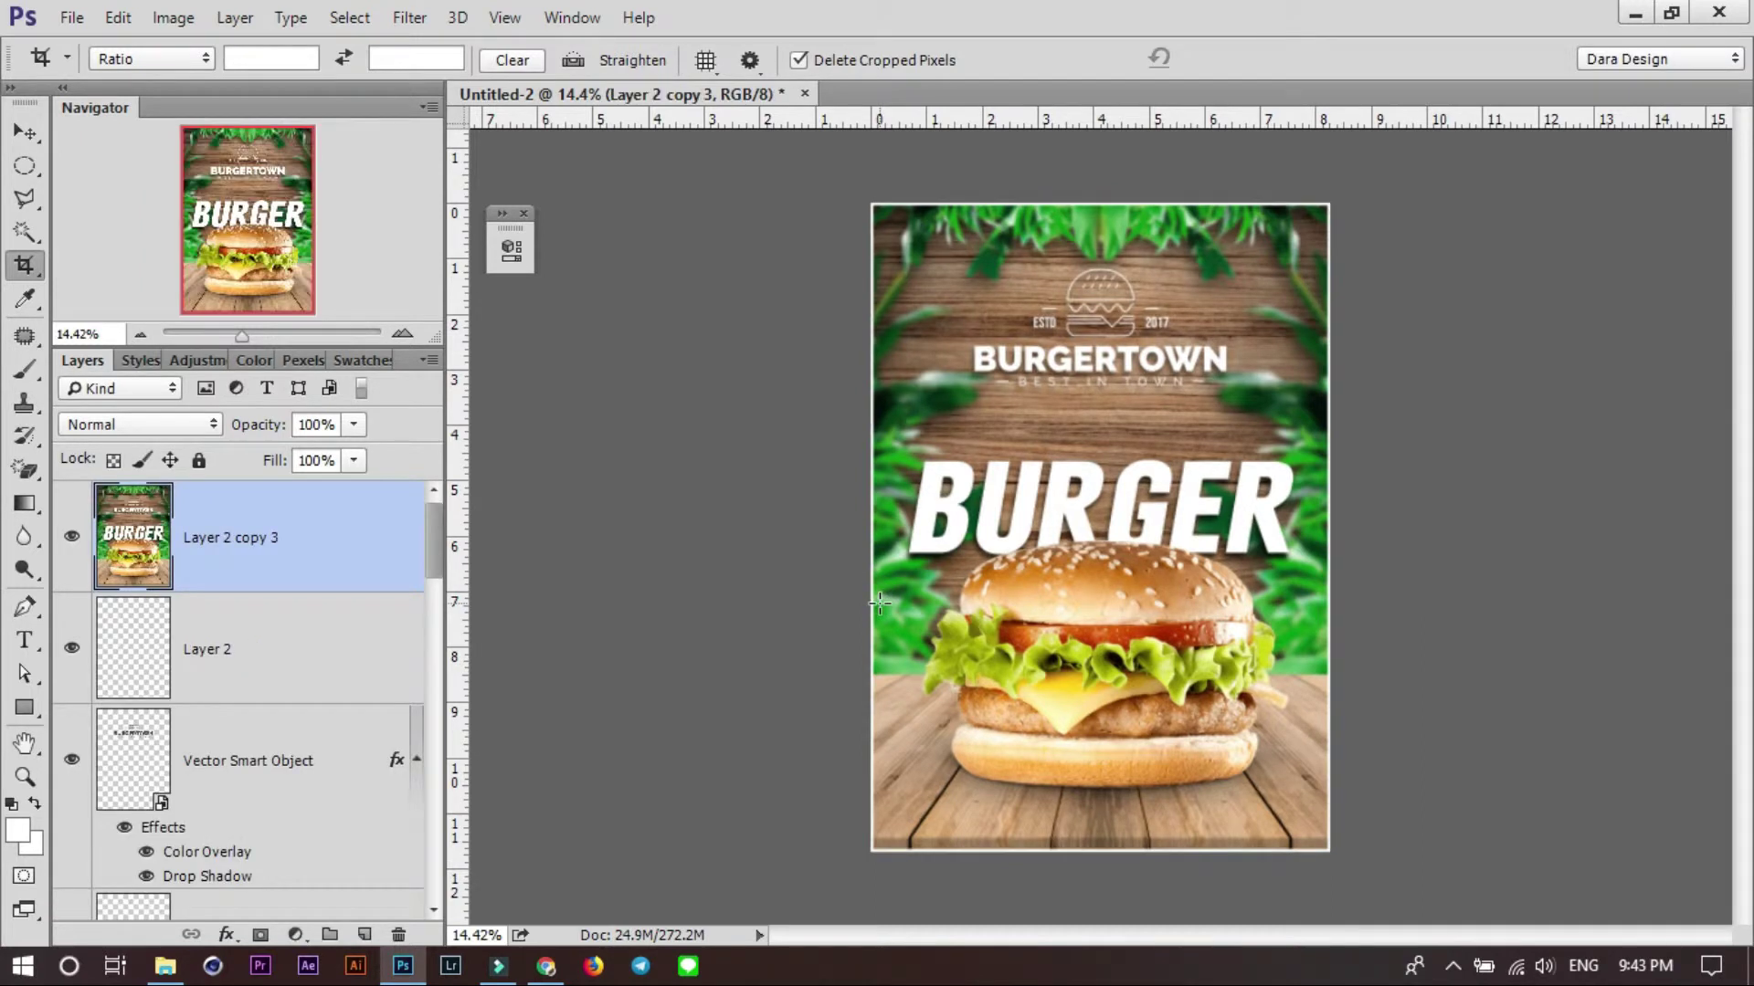
key(v)
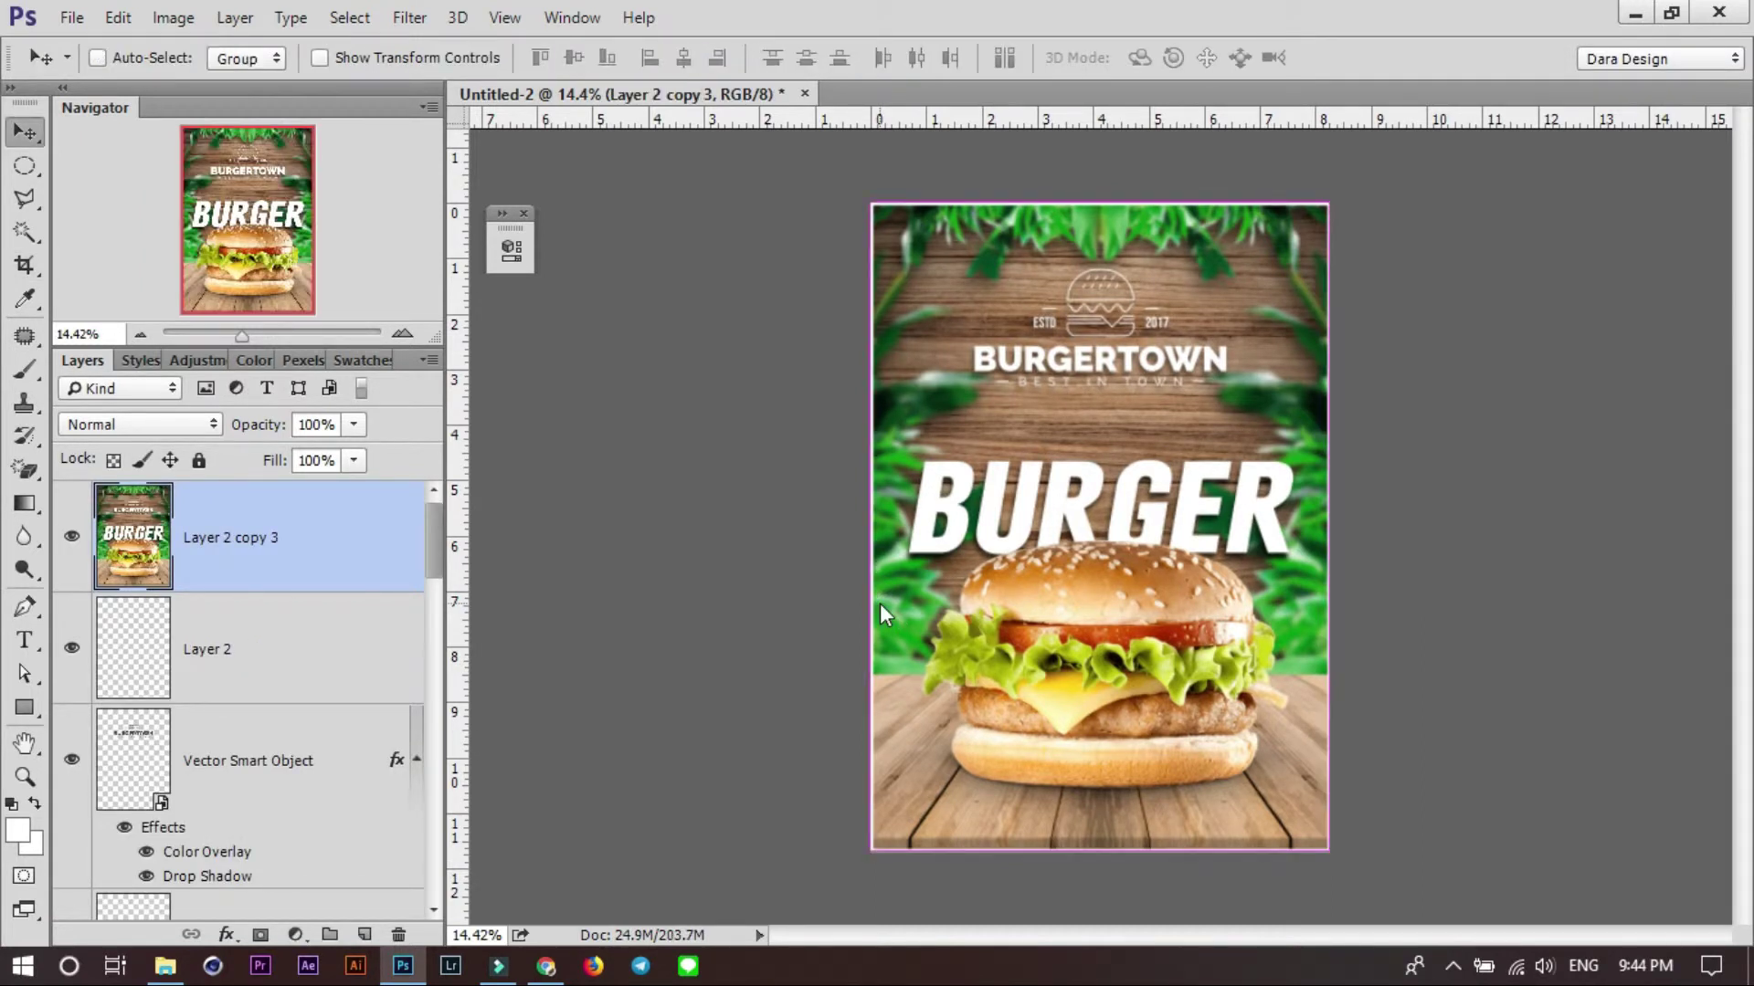
key(ctrl+o)
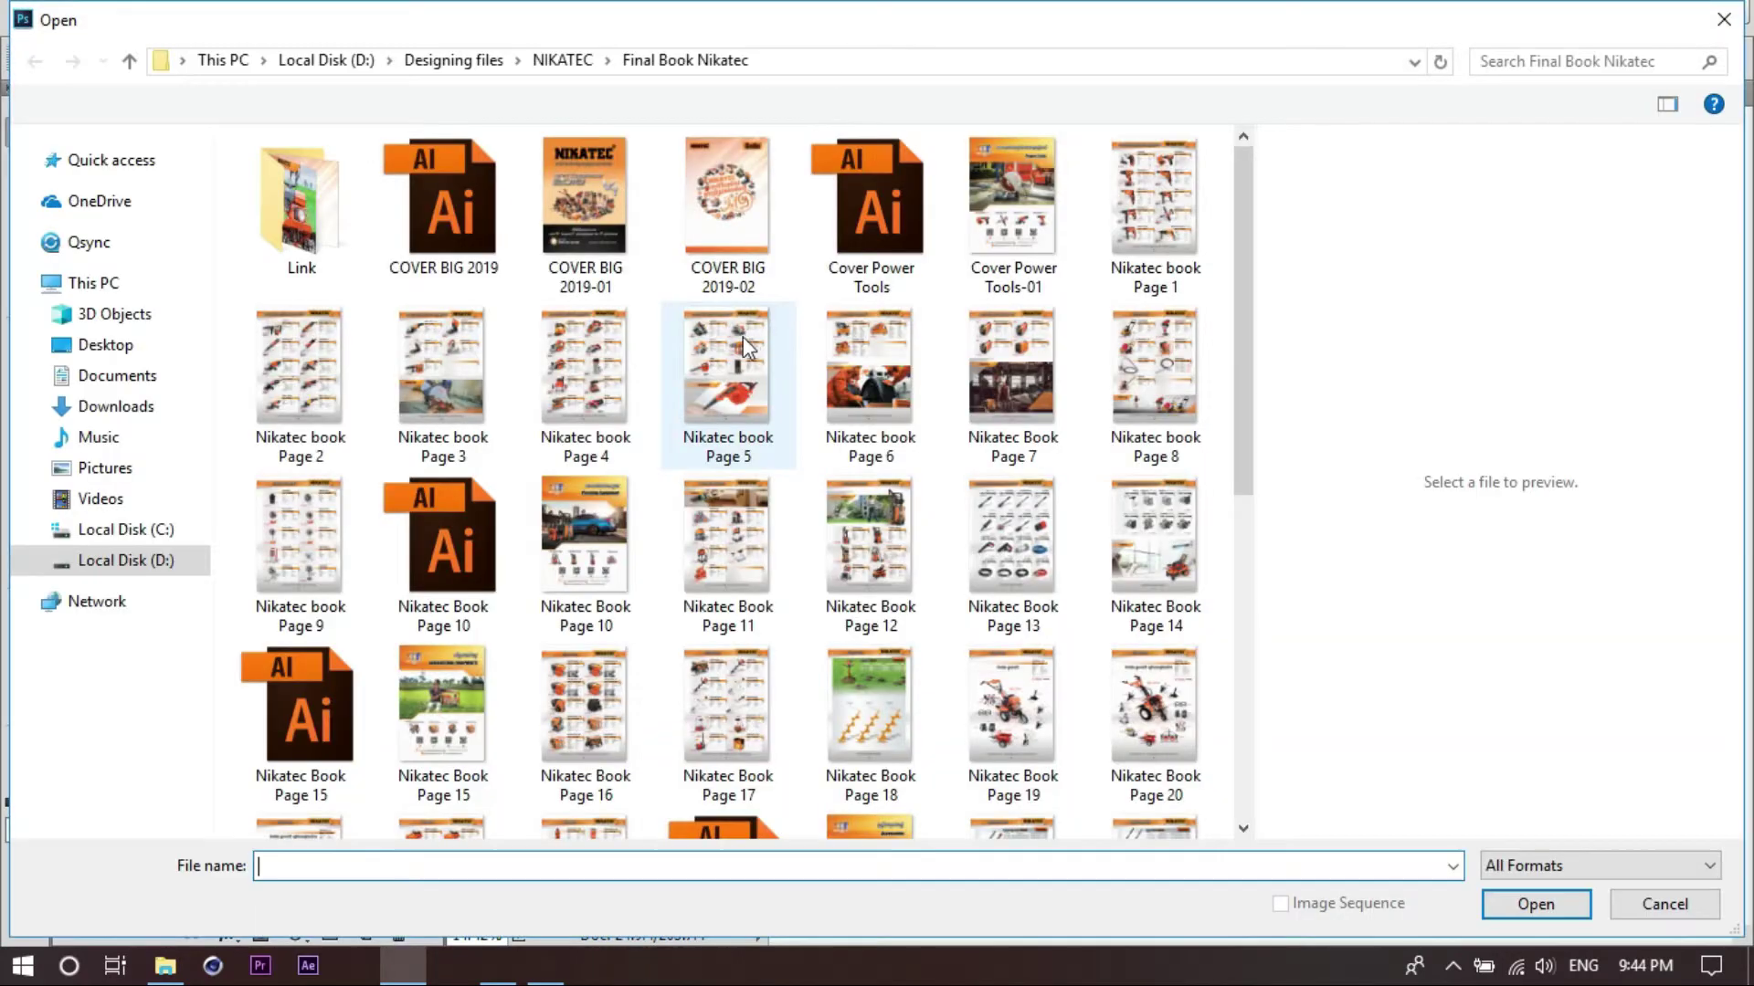
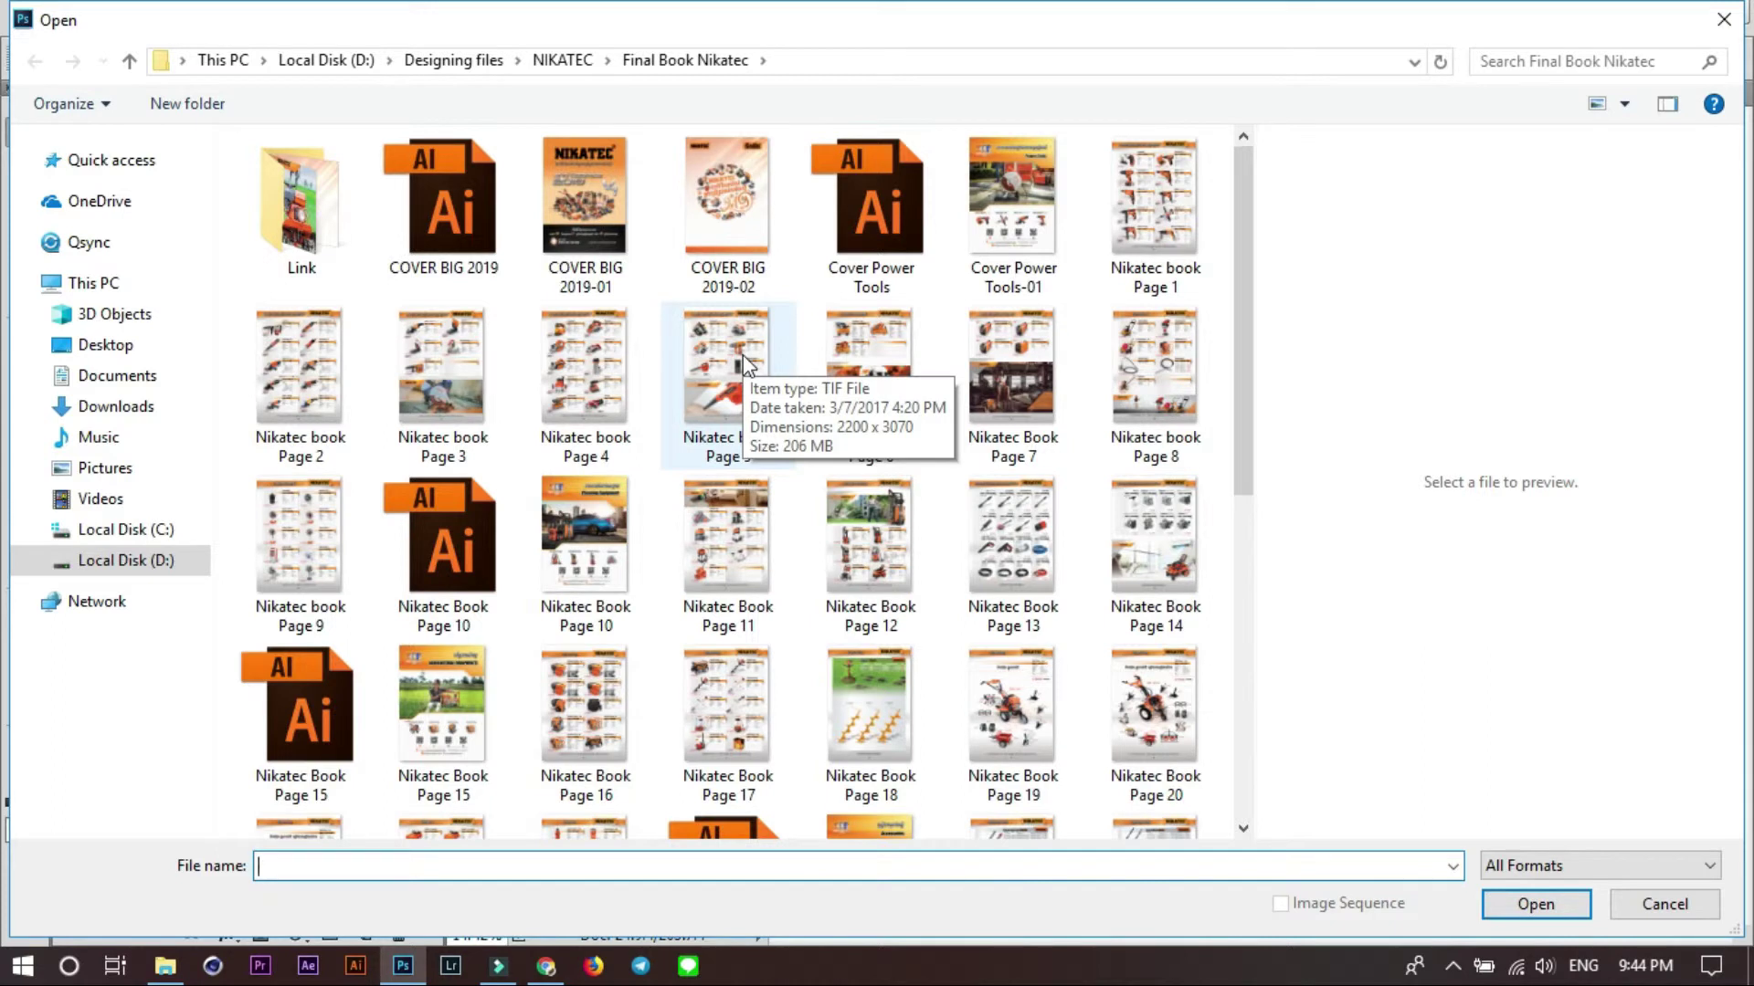
Open Thumbn.psd from the Downloads > Compressed > Thumnat folder.
click(137, 407)
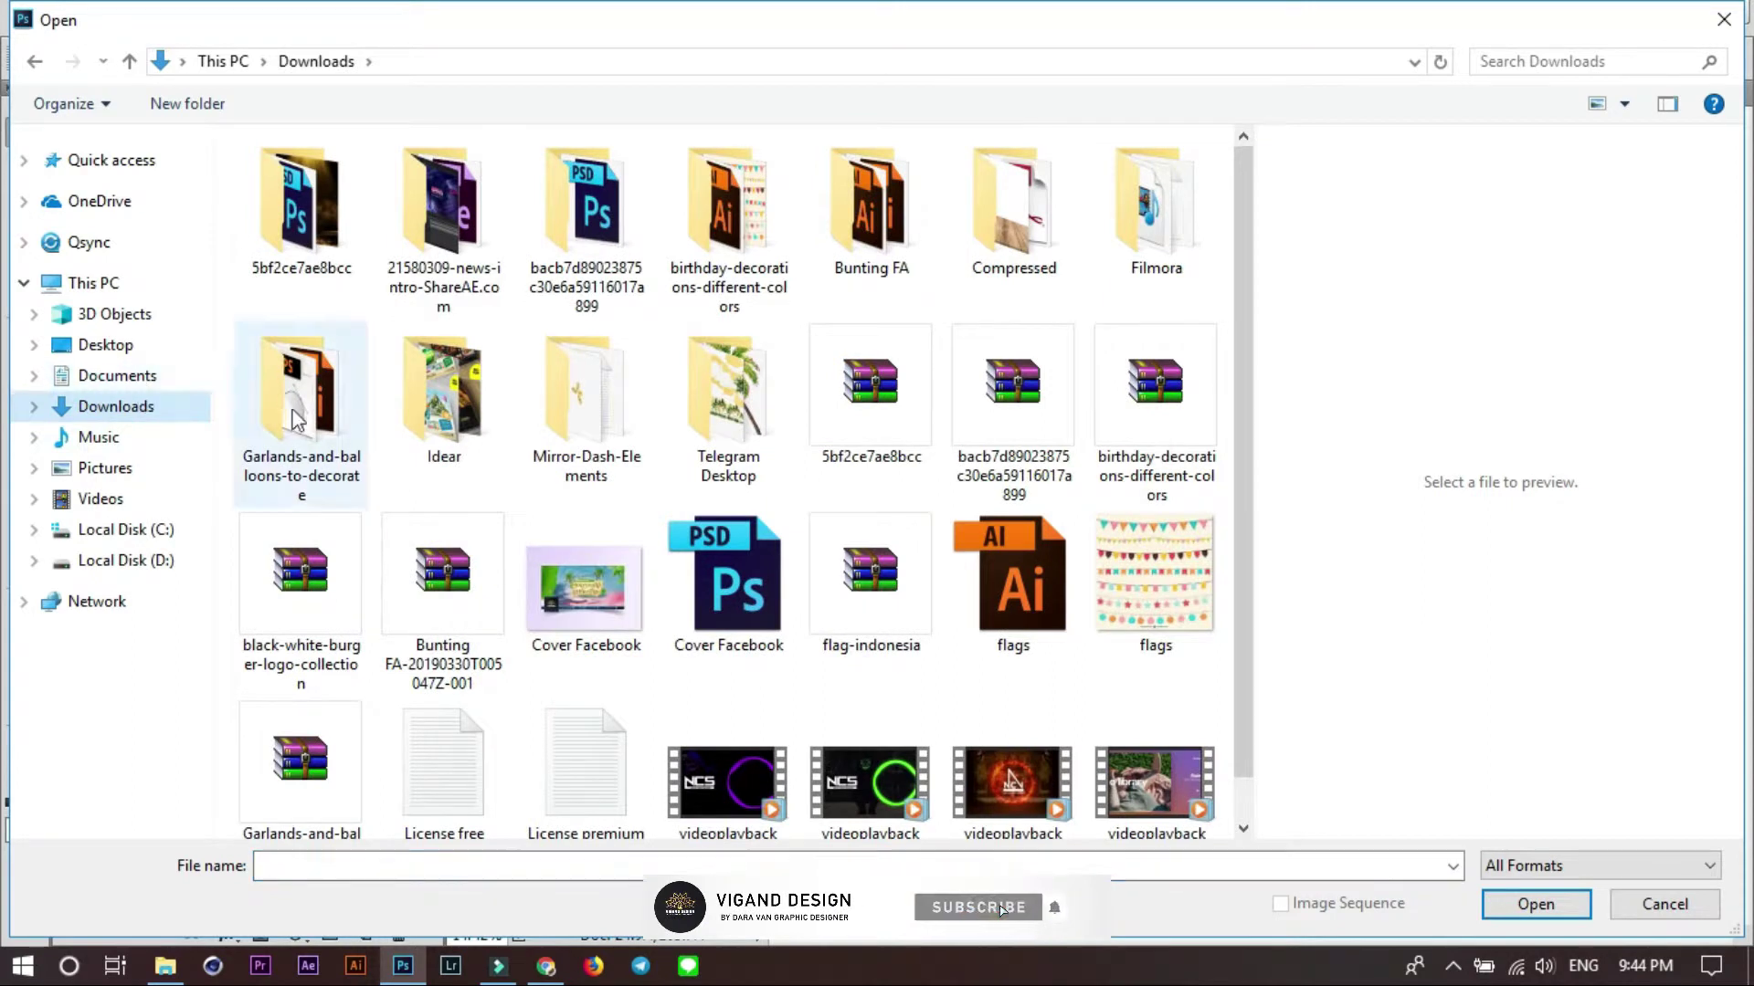
double_click(1008, 228)
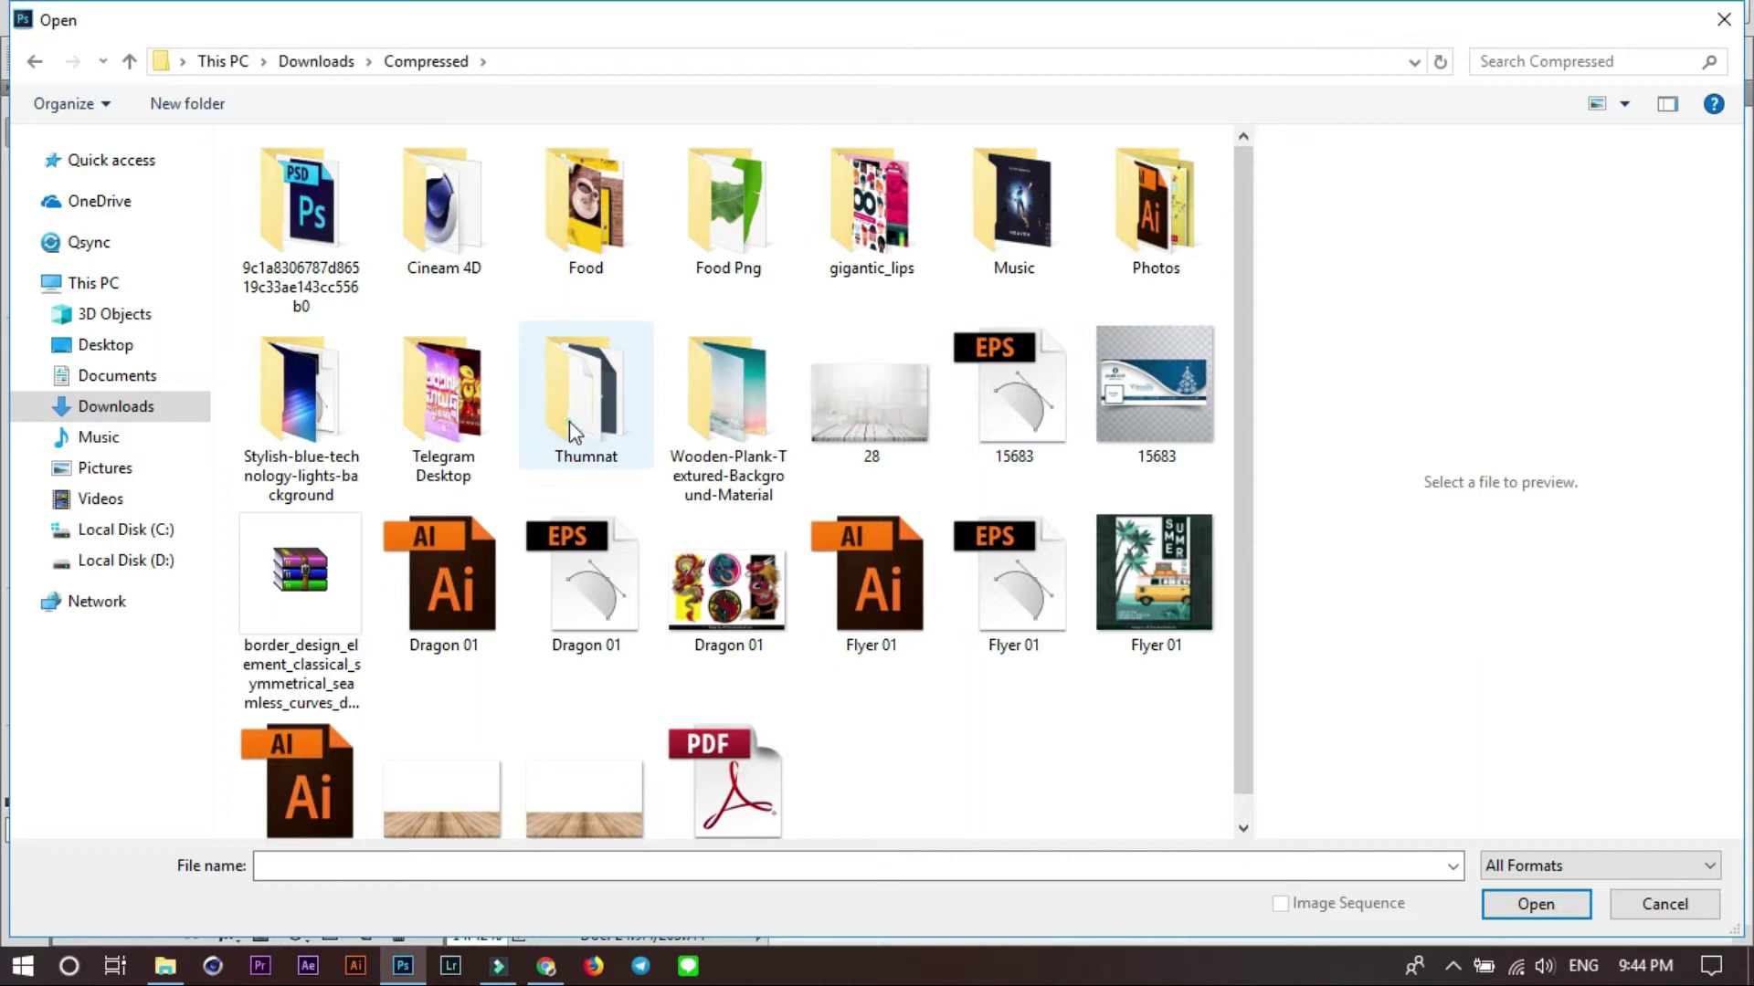
double_click(568, 420)
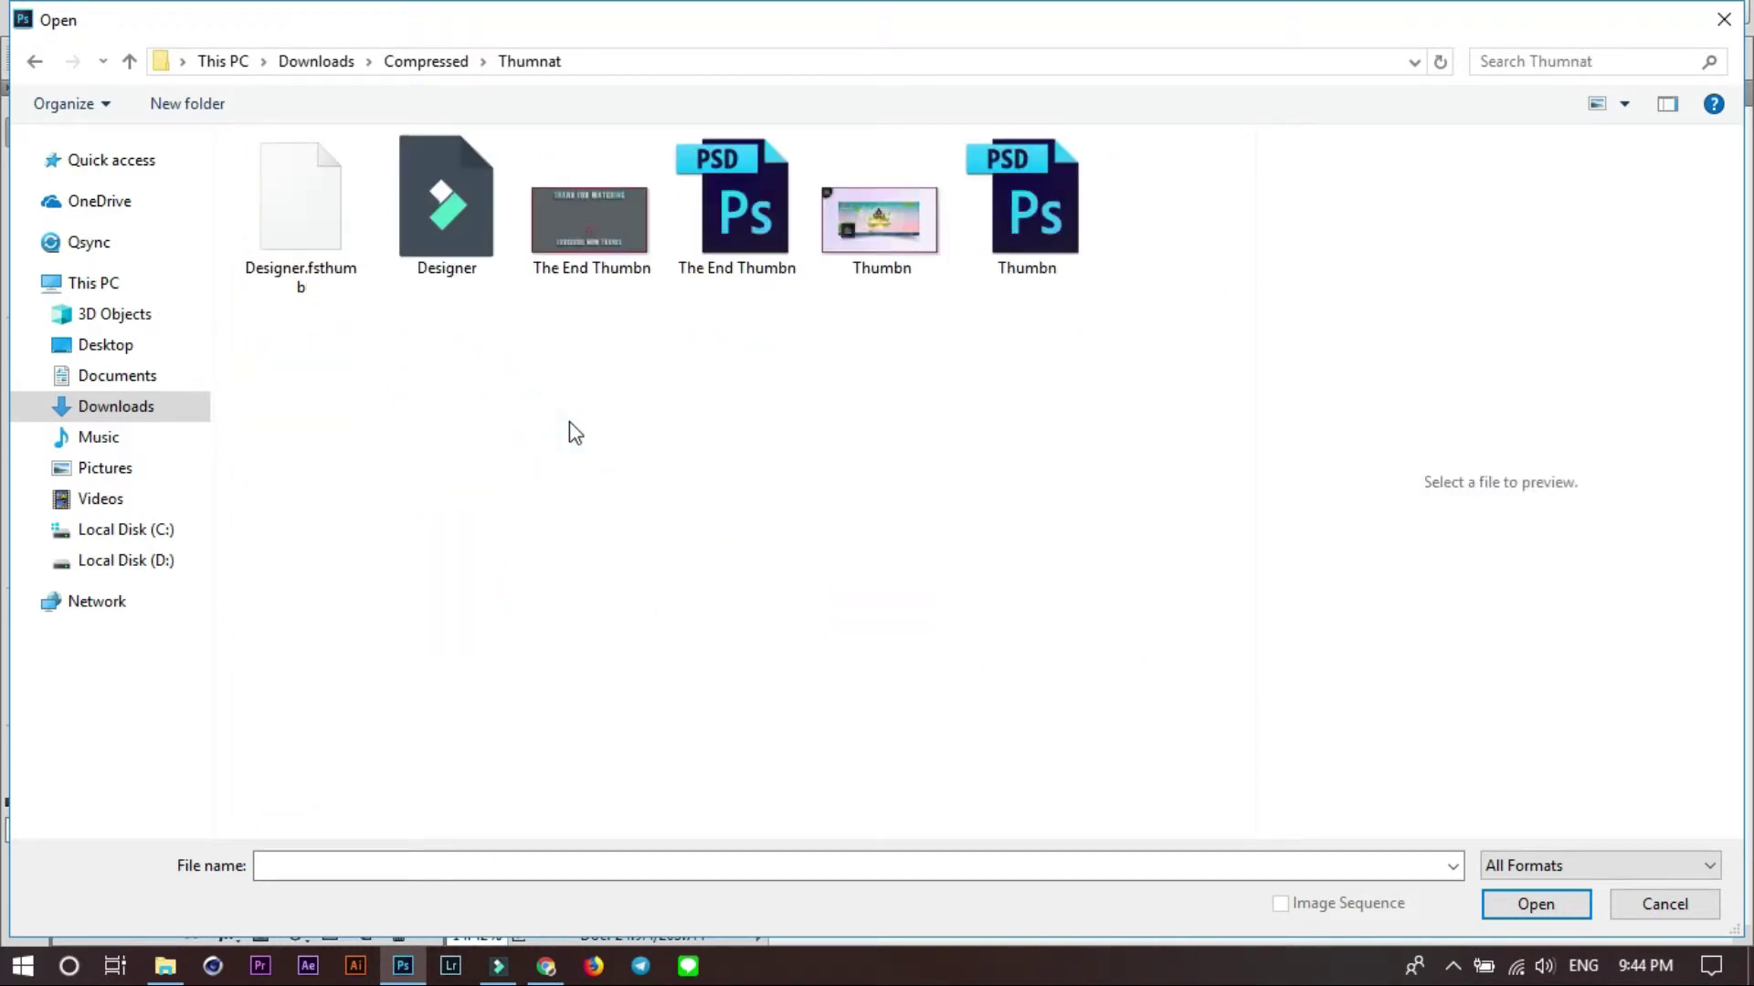
double_click(1044, 216)
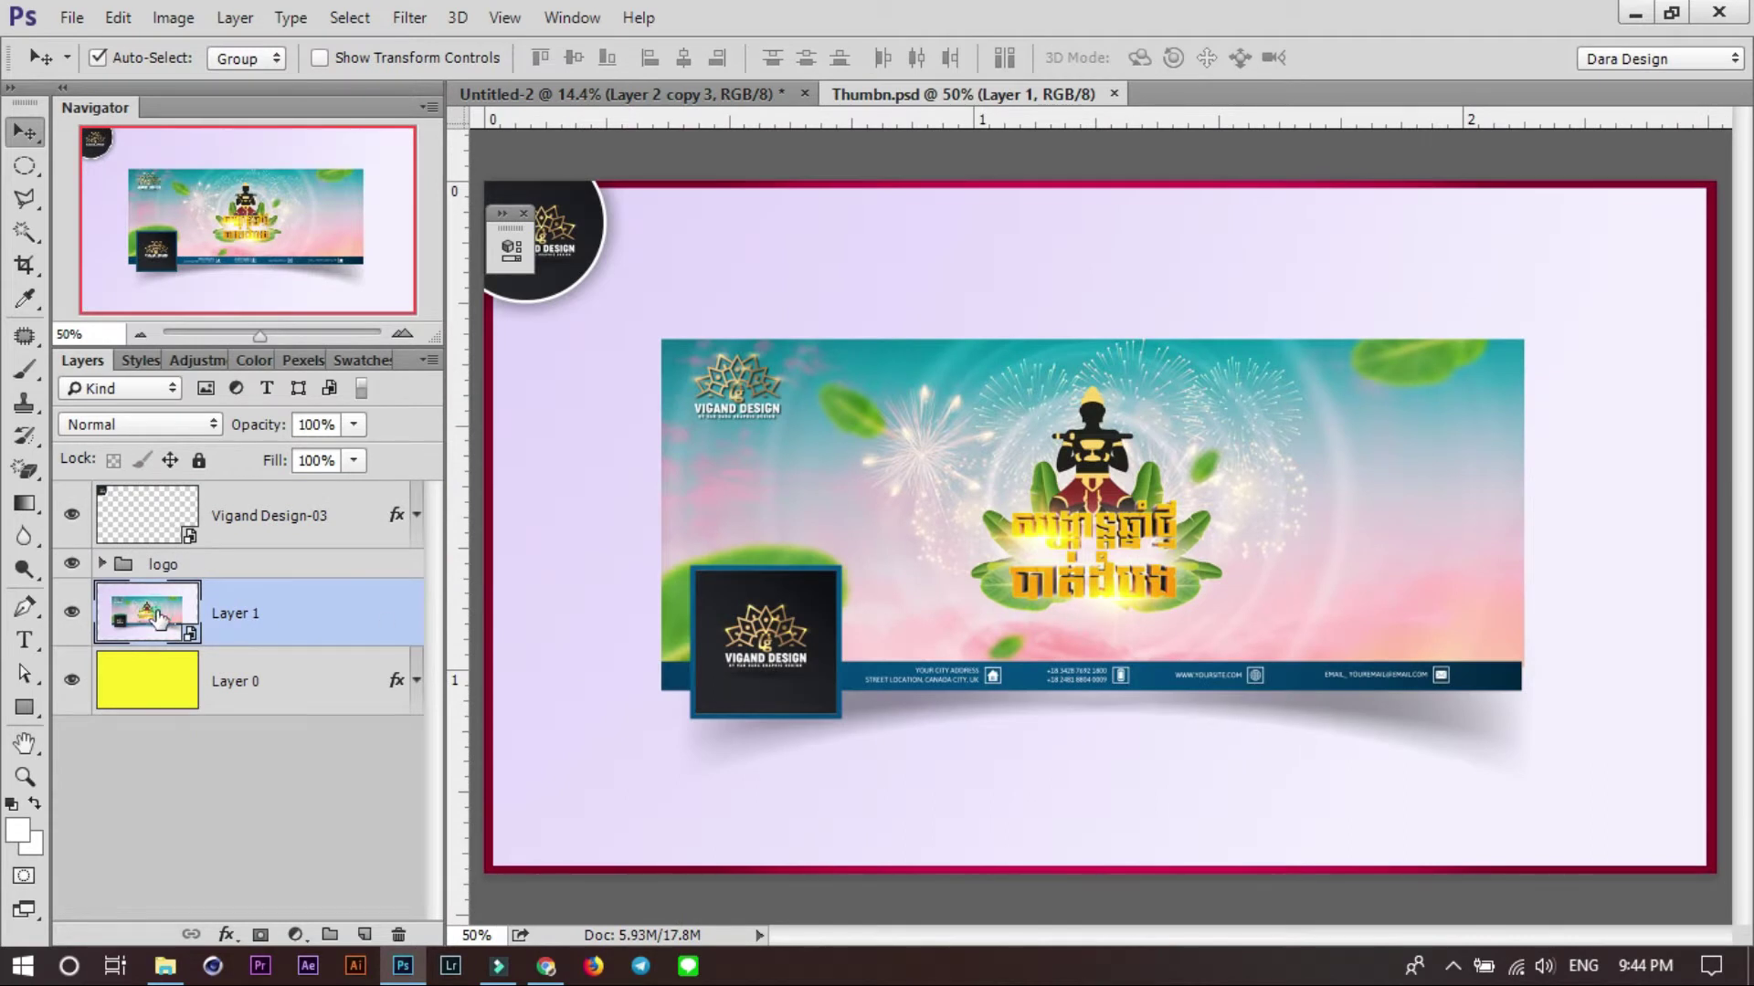
Inside the Layer 1 smart object, delete Group 1 with its contents and open Group 2 copy1.
double_click(160, 619)
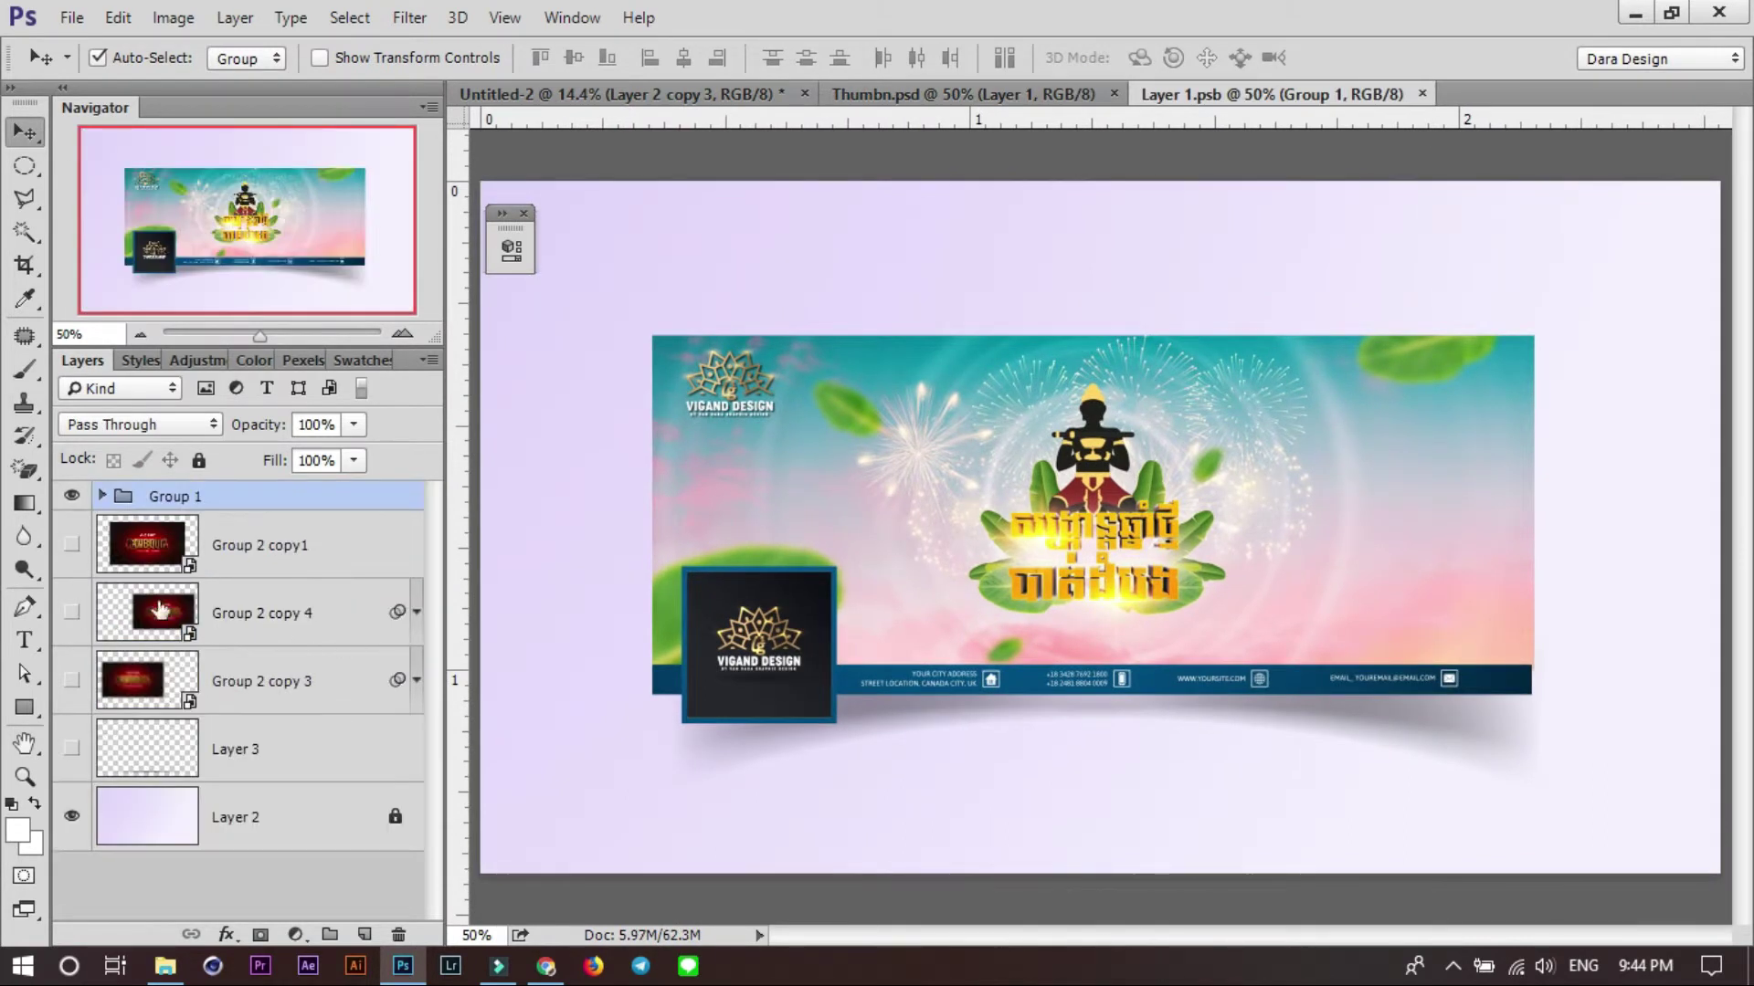
click(398, 934)
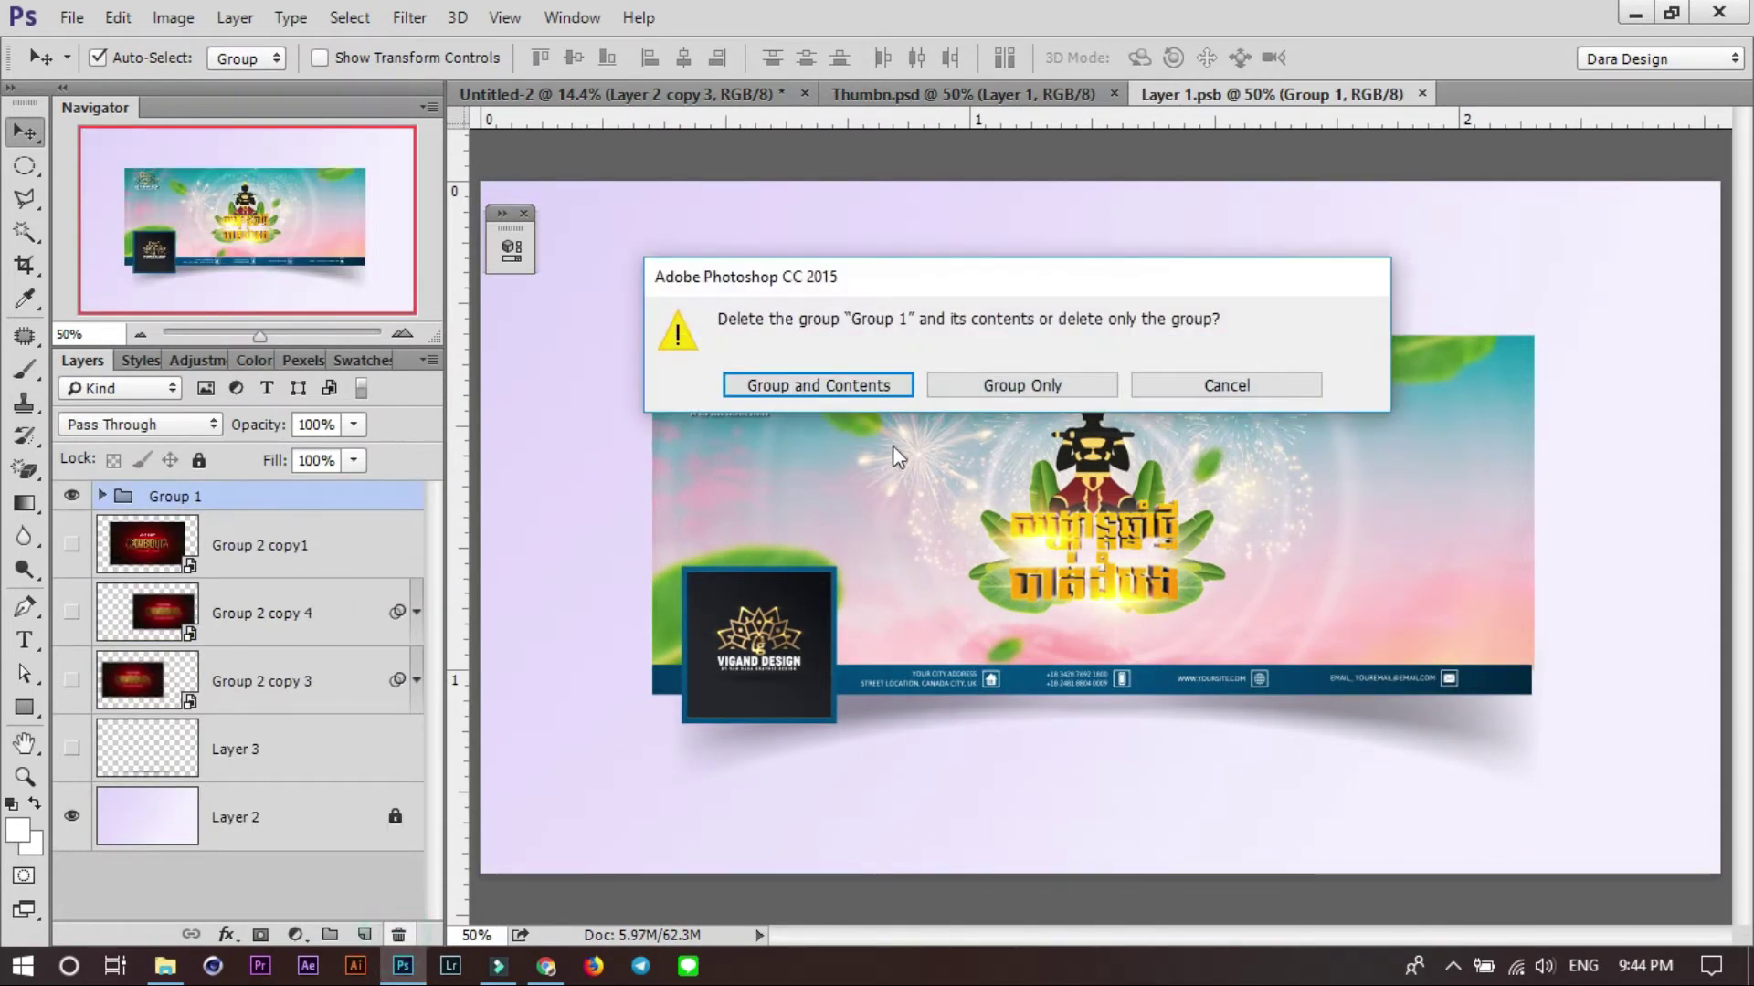
click(803, 384)
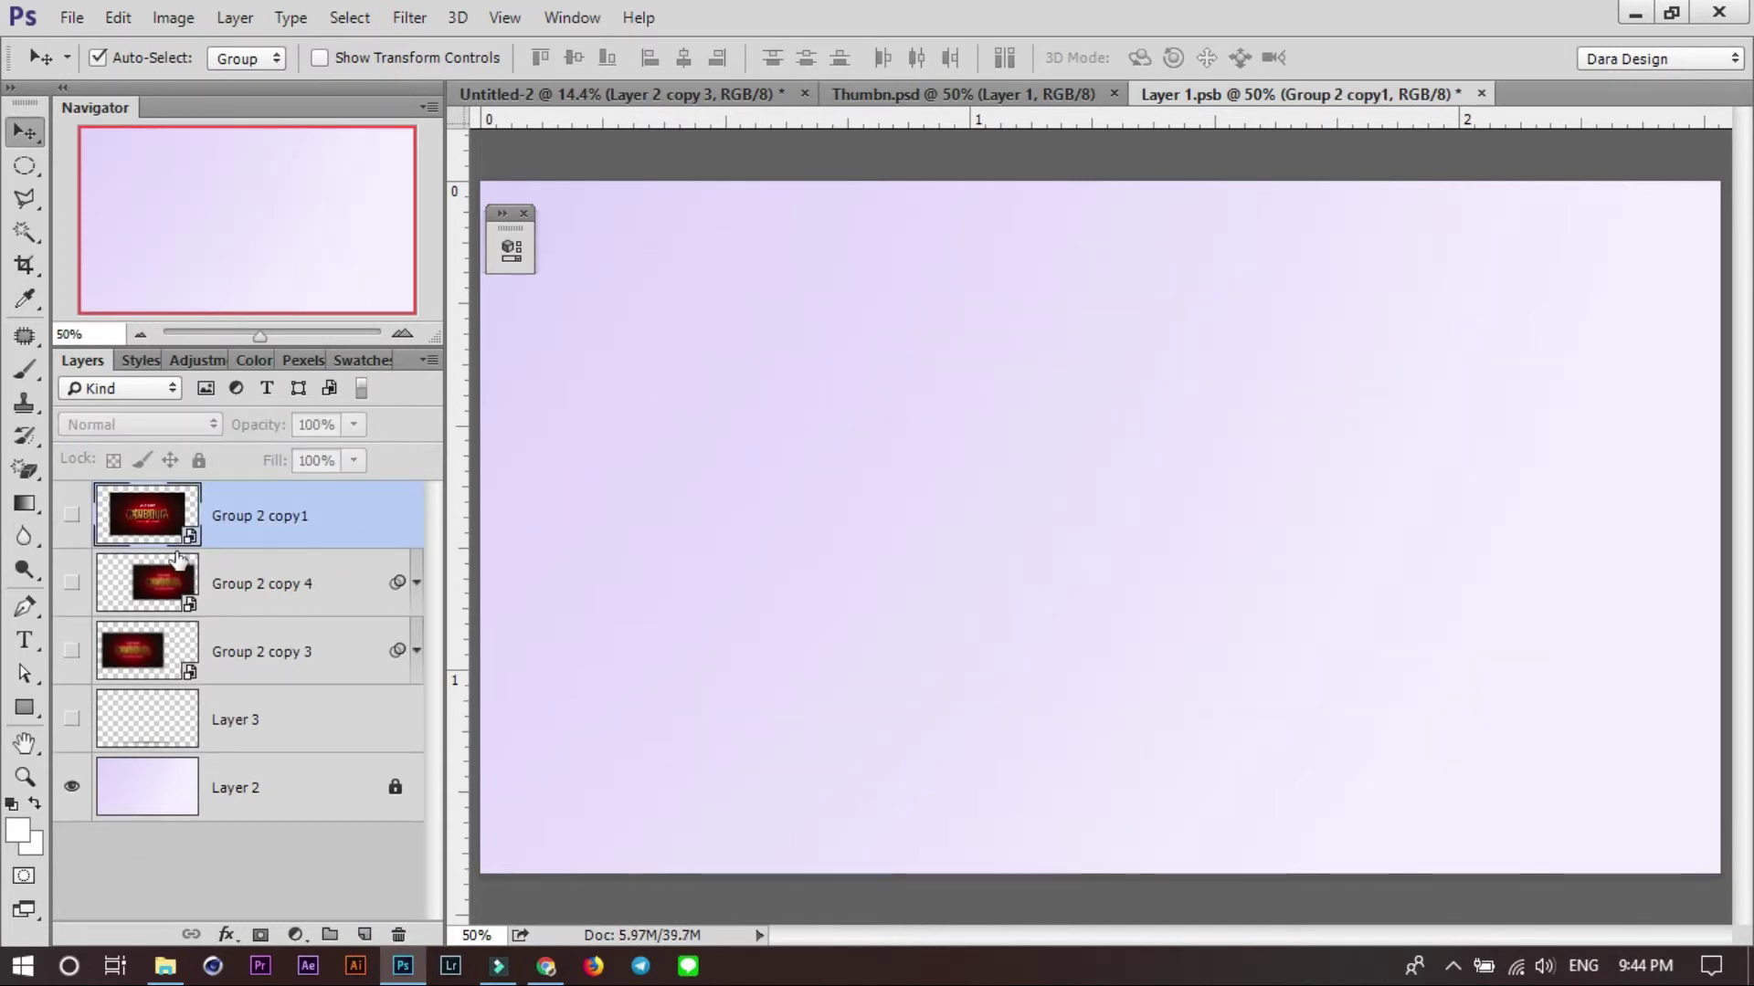
click(72, 517)
double_click(133, 515)
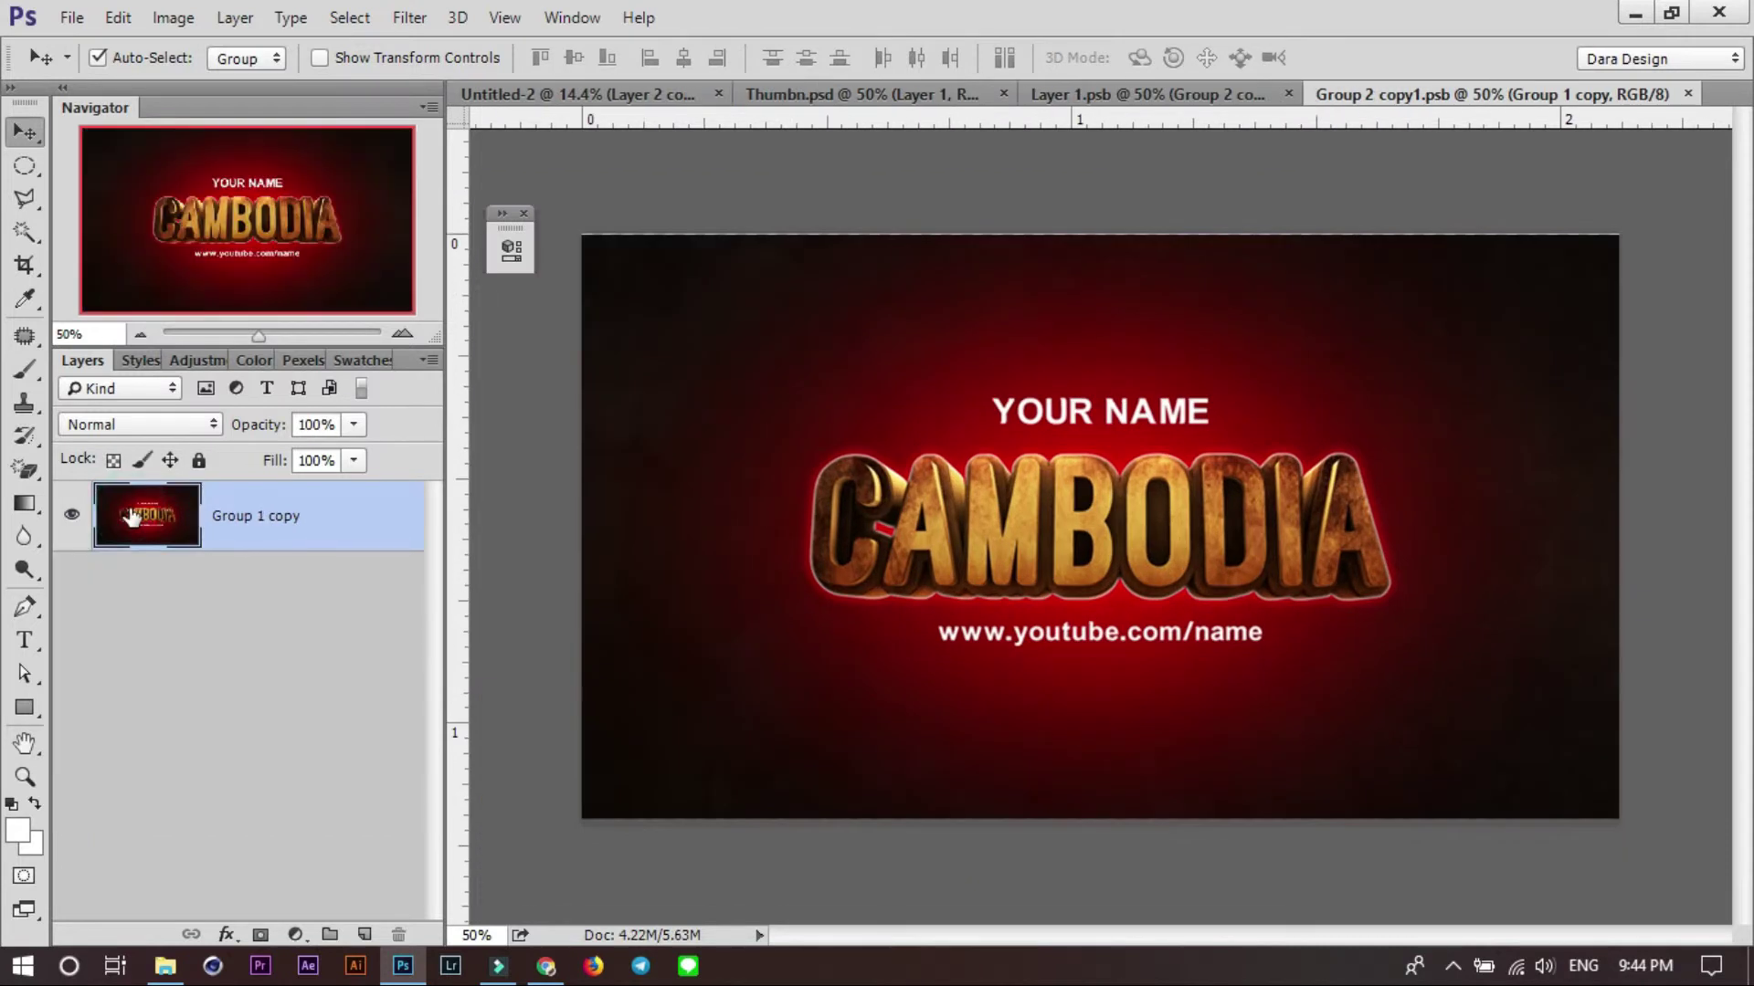
Drag the BURGER poster into the Group 2 copy1 document.
click(645, 91)
mouse_move(1148, 285)
mouse_down()
mouse_move(1443, 195)
mouse_move(1219, 448)
mouse_up()
scroll(1142, 410, down, 2)
scroll(1049, 475, down, 2)
Centre the poster horizontally and vertically on the canvas.
key(ctrl+a)
click(683, 57)
click(574, 57)
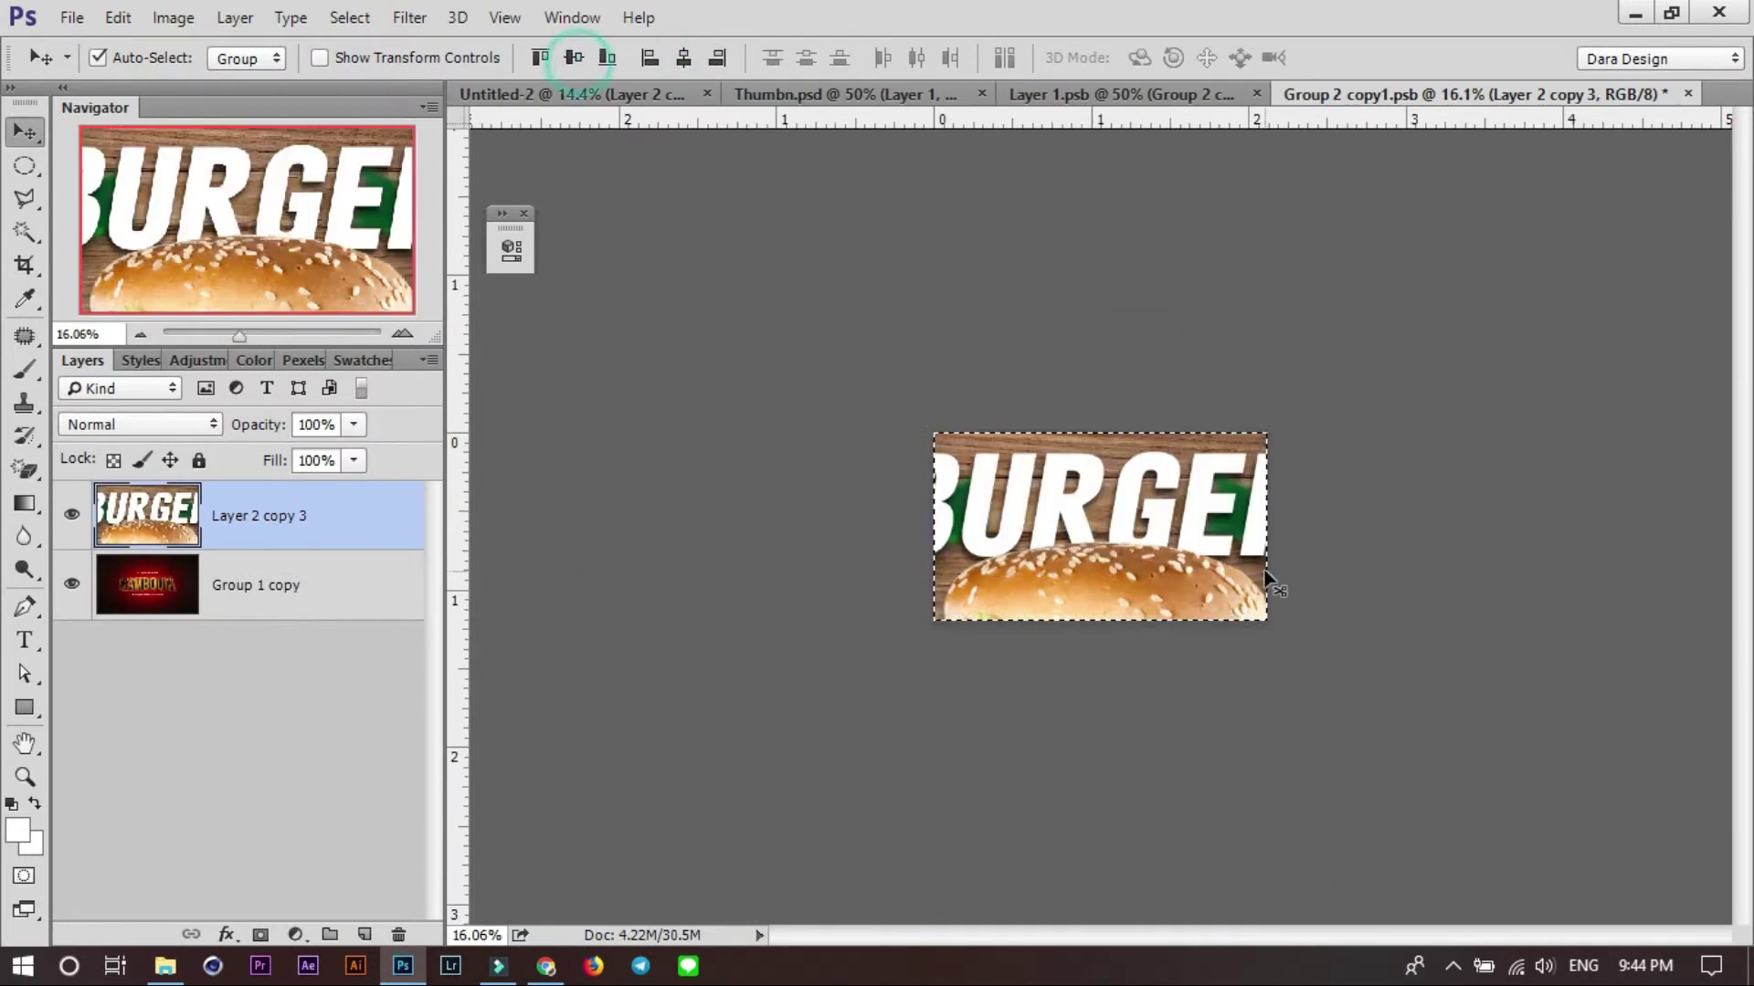
key(ctrl+d)
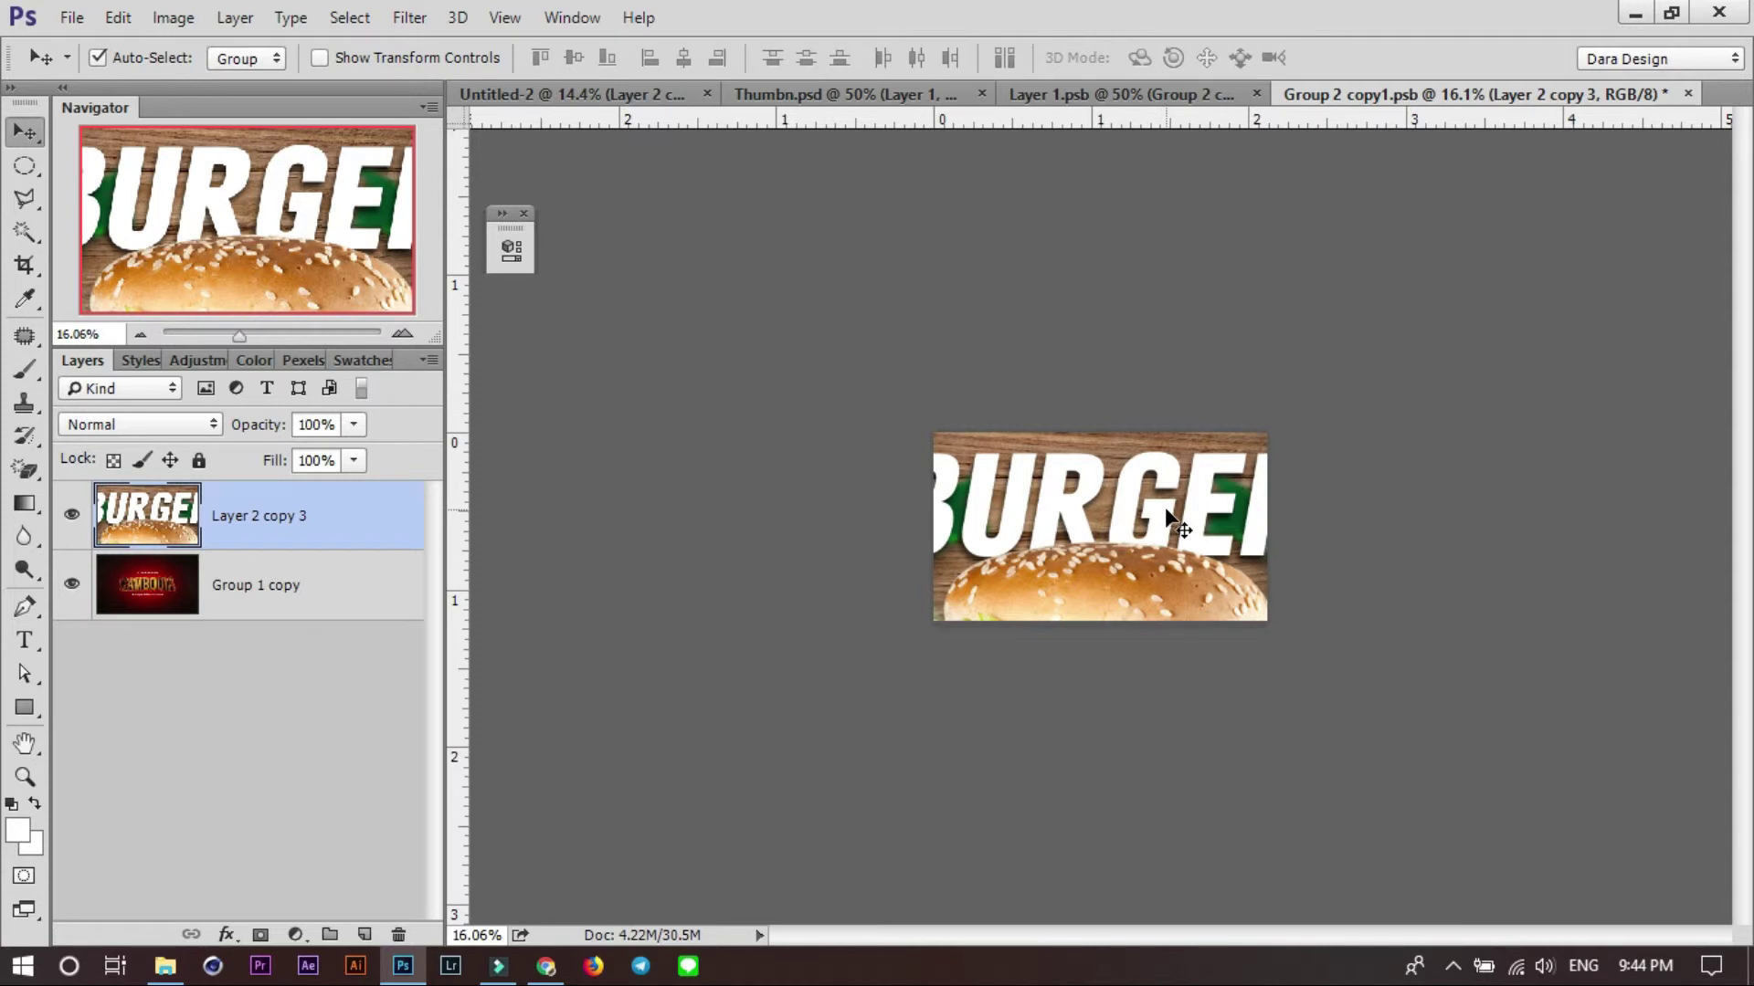
key(c)
scroll(1141, 567, down, 2)
scroll(1114, 603, down, 1)
Extend the crop box to the poster's full height and width, fitting its bottom edge.
drag(1105, 627, 1132, 785)
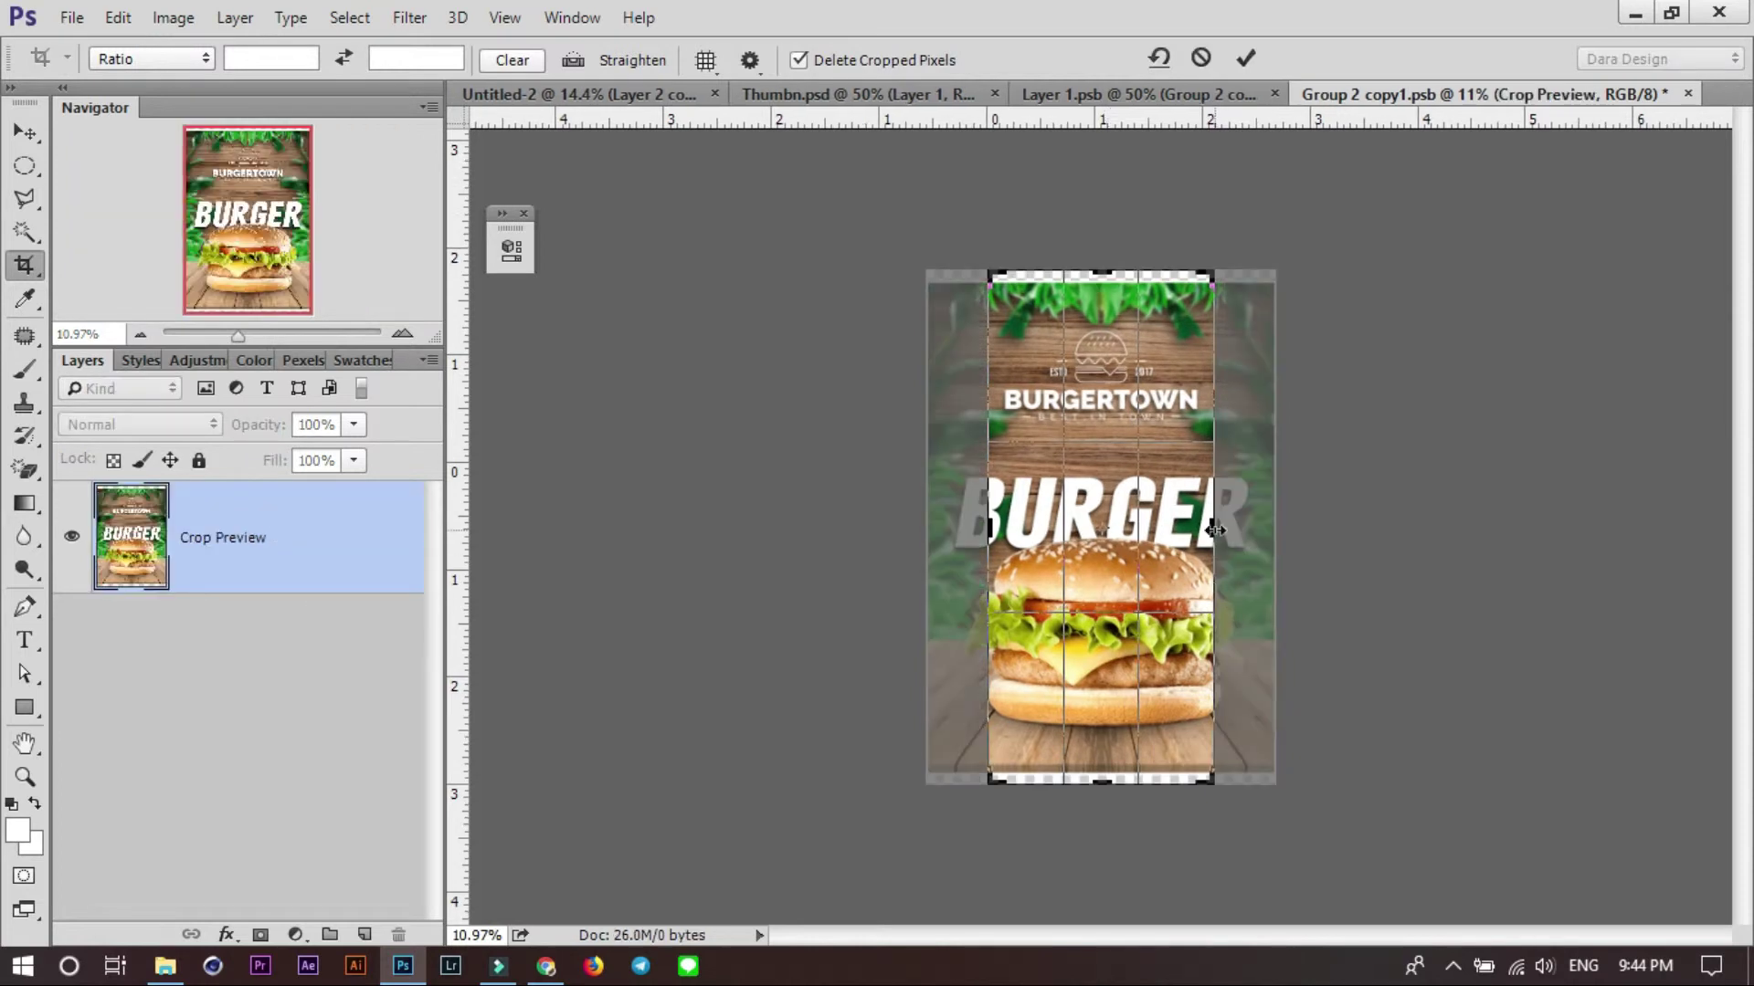
drag(1215, 530, 1286, 533)
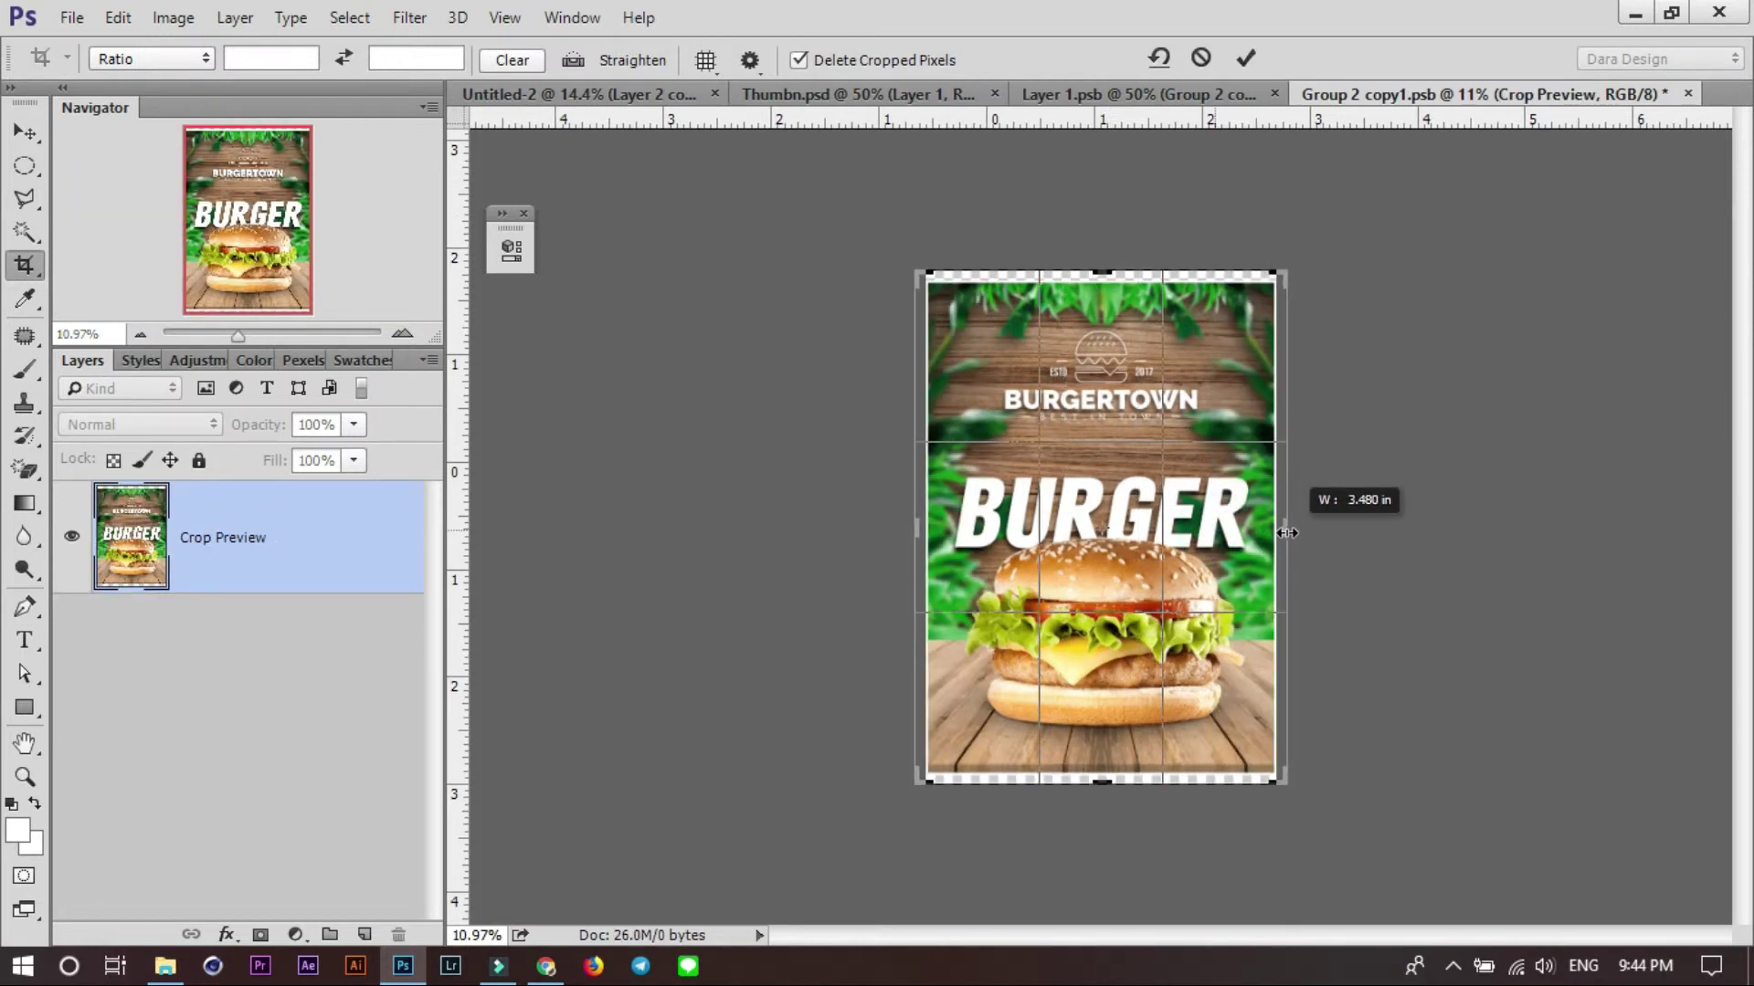
scroll(1080, 793, up, 3)
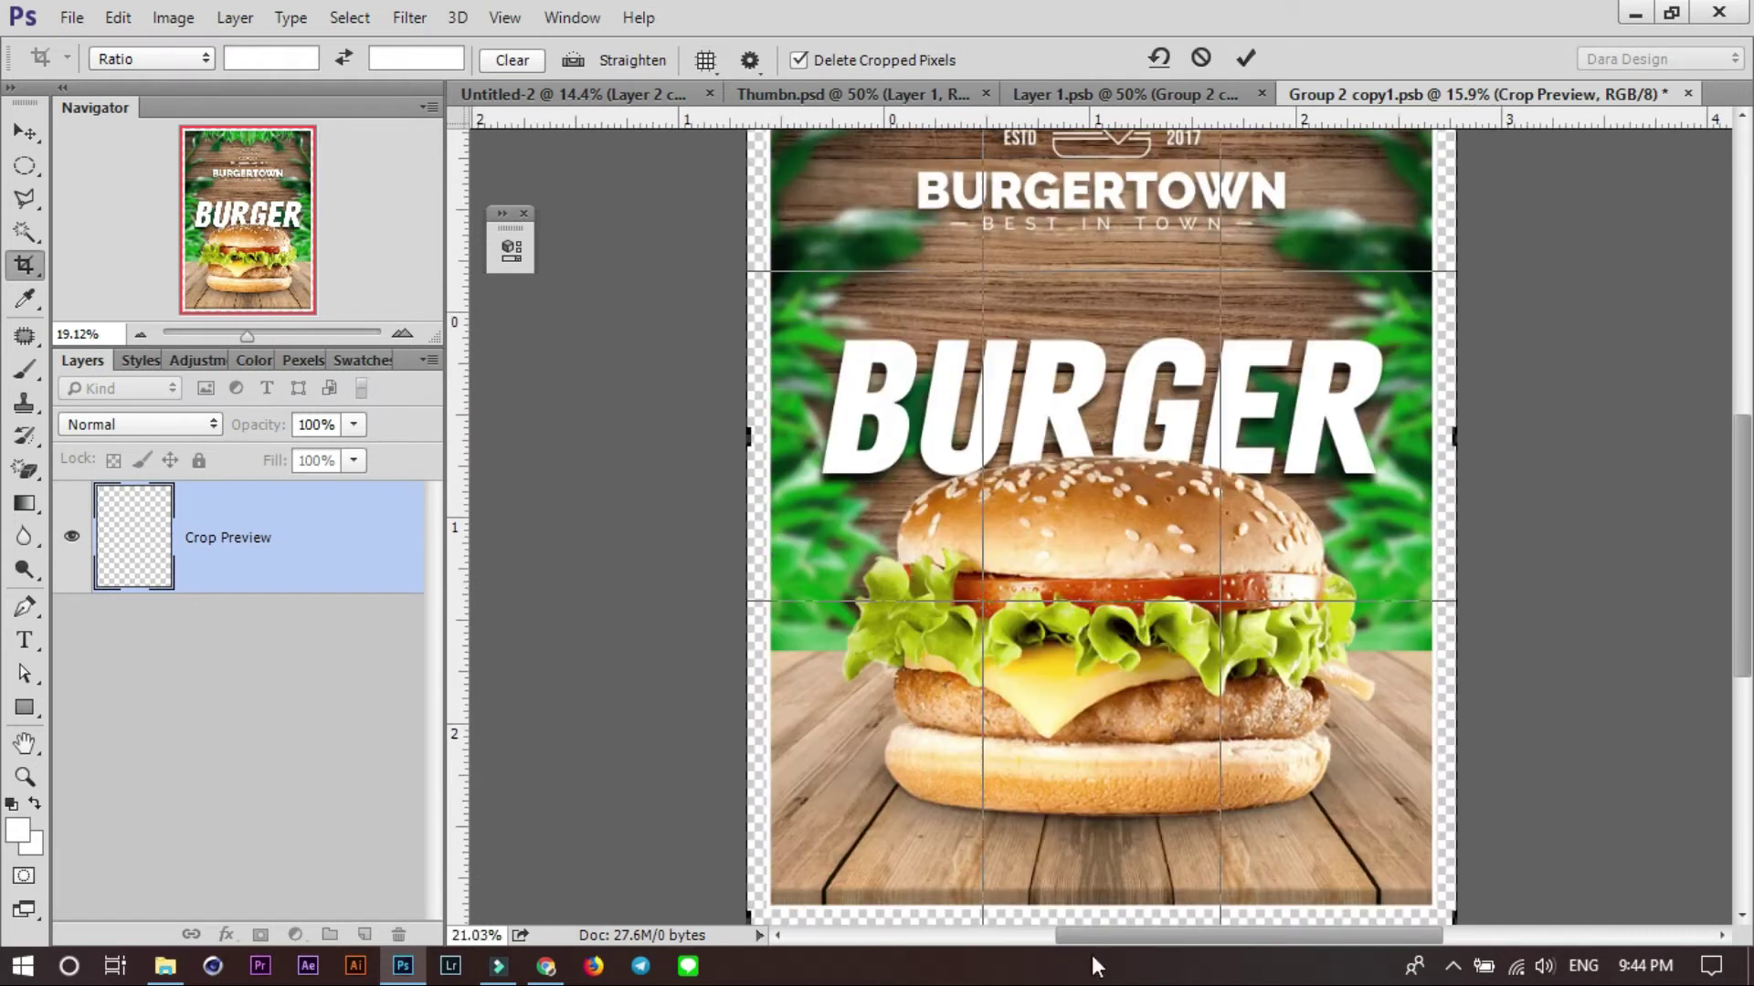
scroll(1163, 819, down, 2)
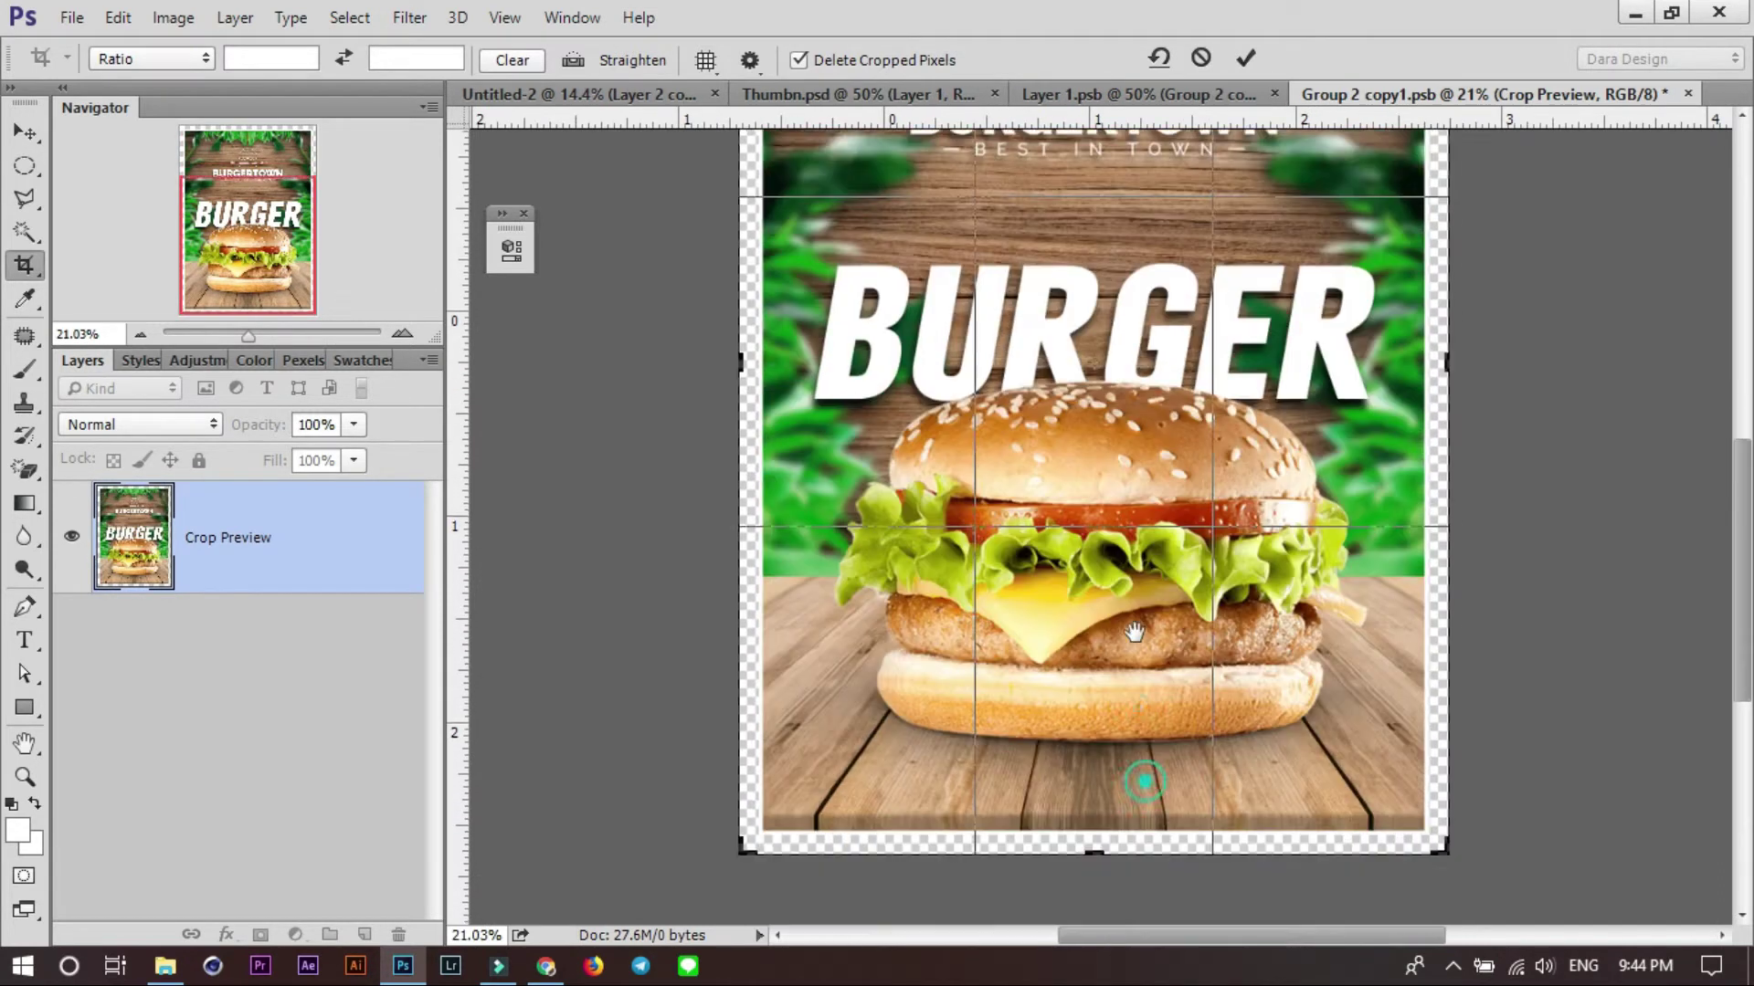
scroll(1102, 755, up, 1)
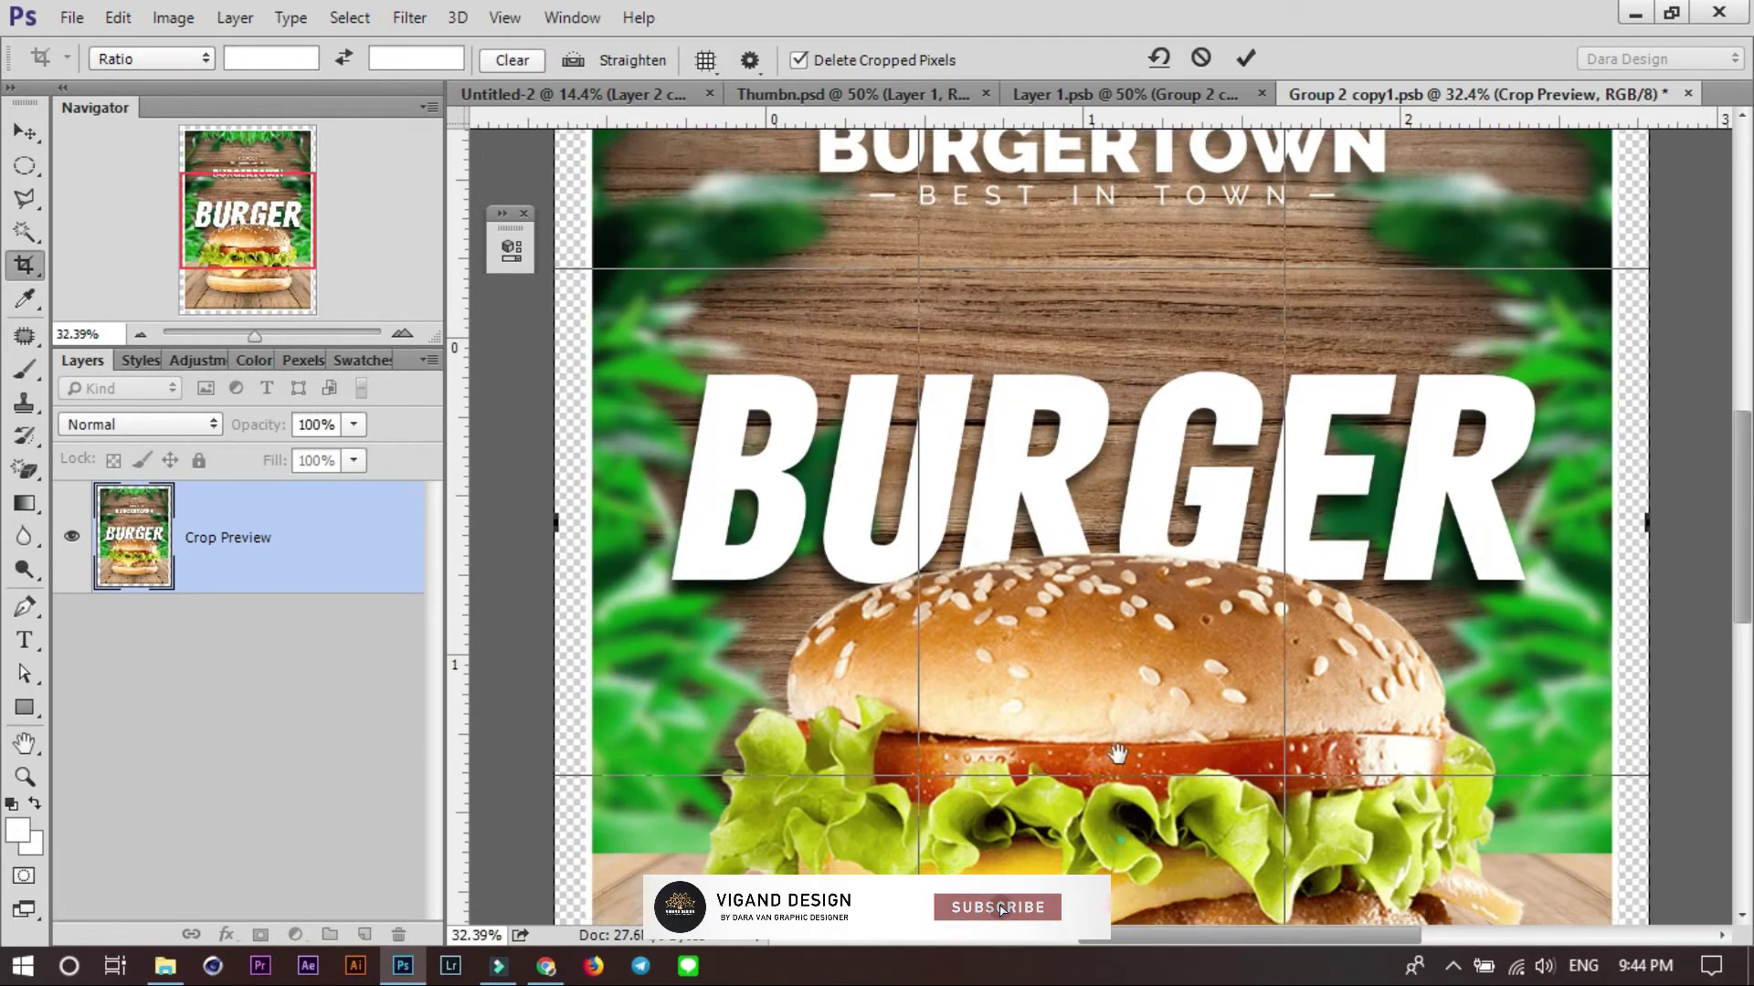
scroll(1101, 754, up, 3)
drag(1125, 664, 1125, 605)
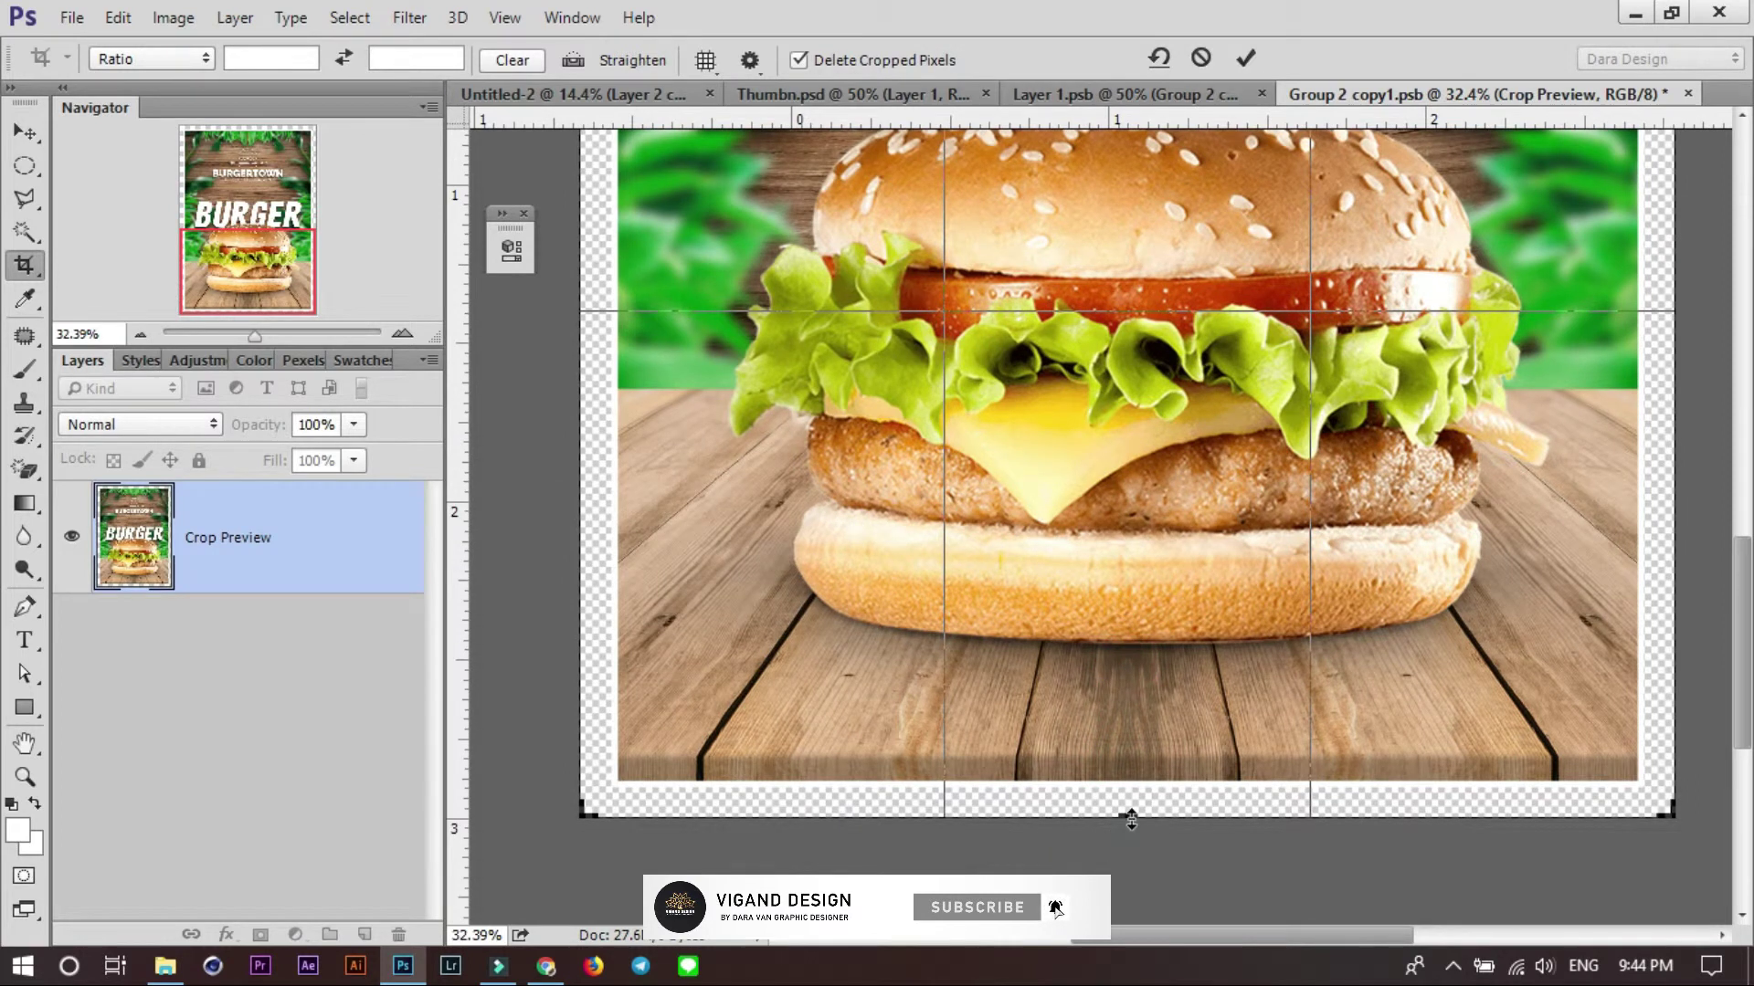
drag(1128, 816, 1134, 803)
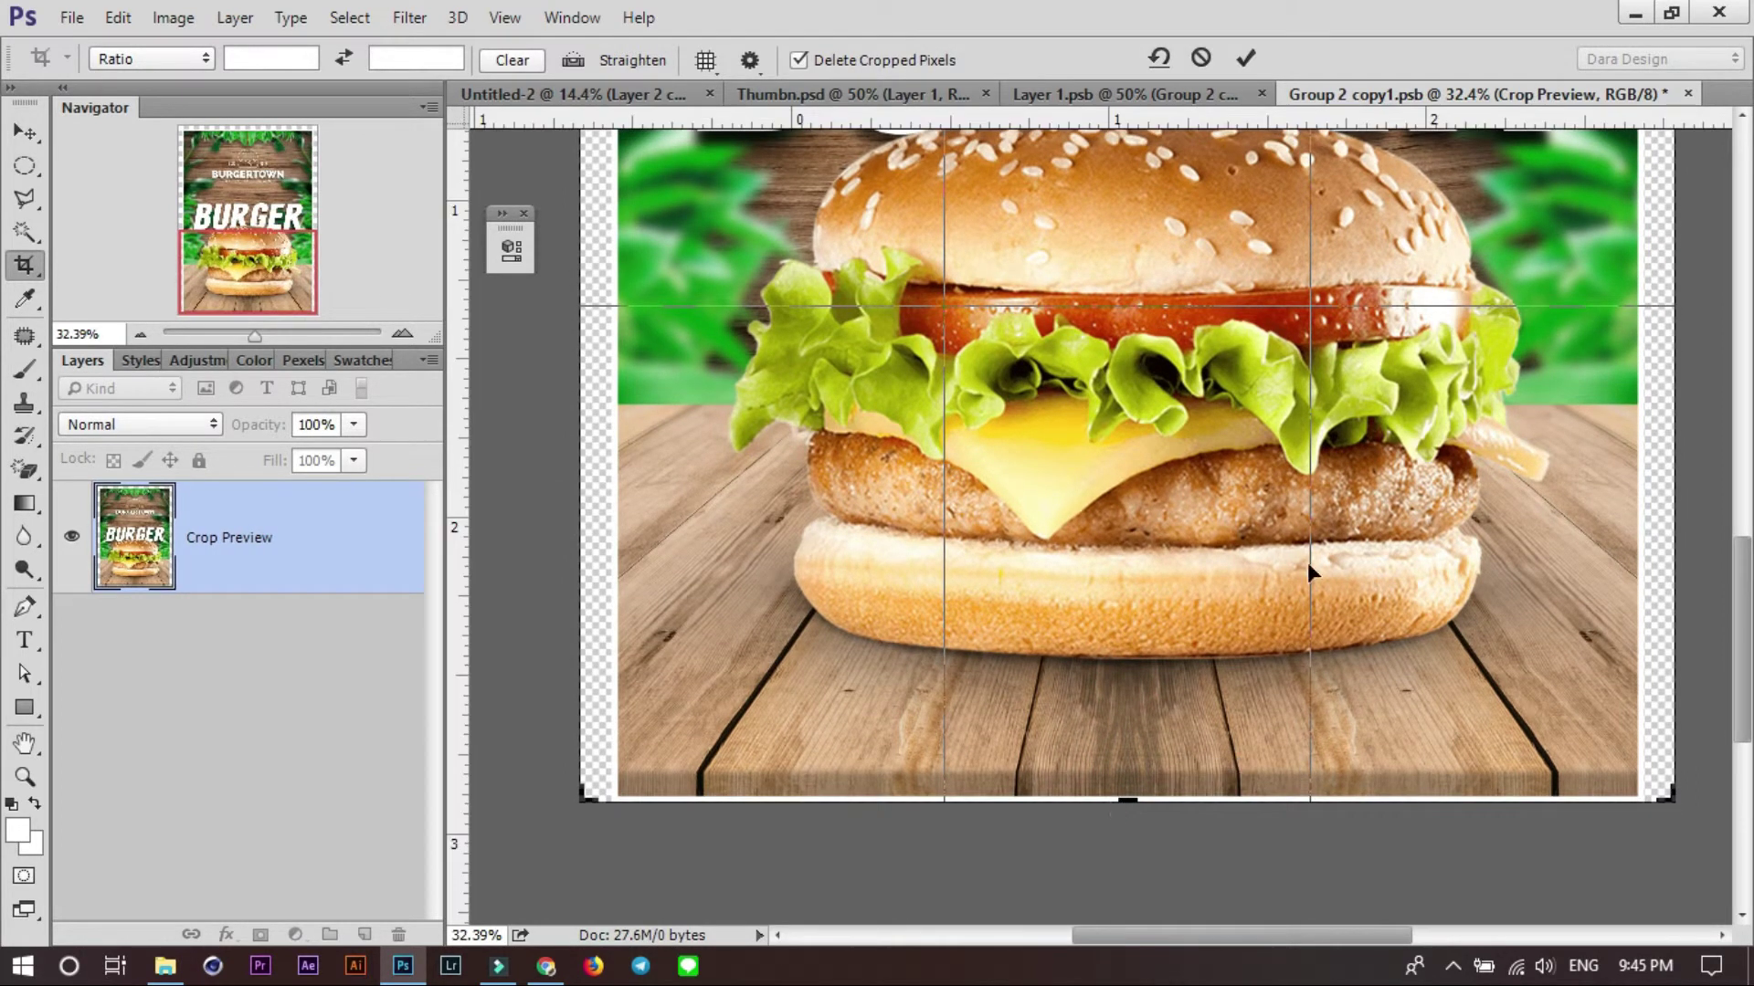
Trim the crop's sides to the poster's edges and apply the crop.
scroll(1233, 708, up, 1)
scroll(1228, 867, up, 5)
scroll(1227, 868, up, 3)
drag(1093, 492, 1096, 498)
scroll(1275, 614, down, 2)
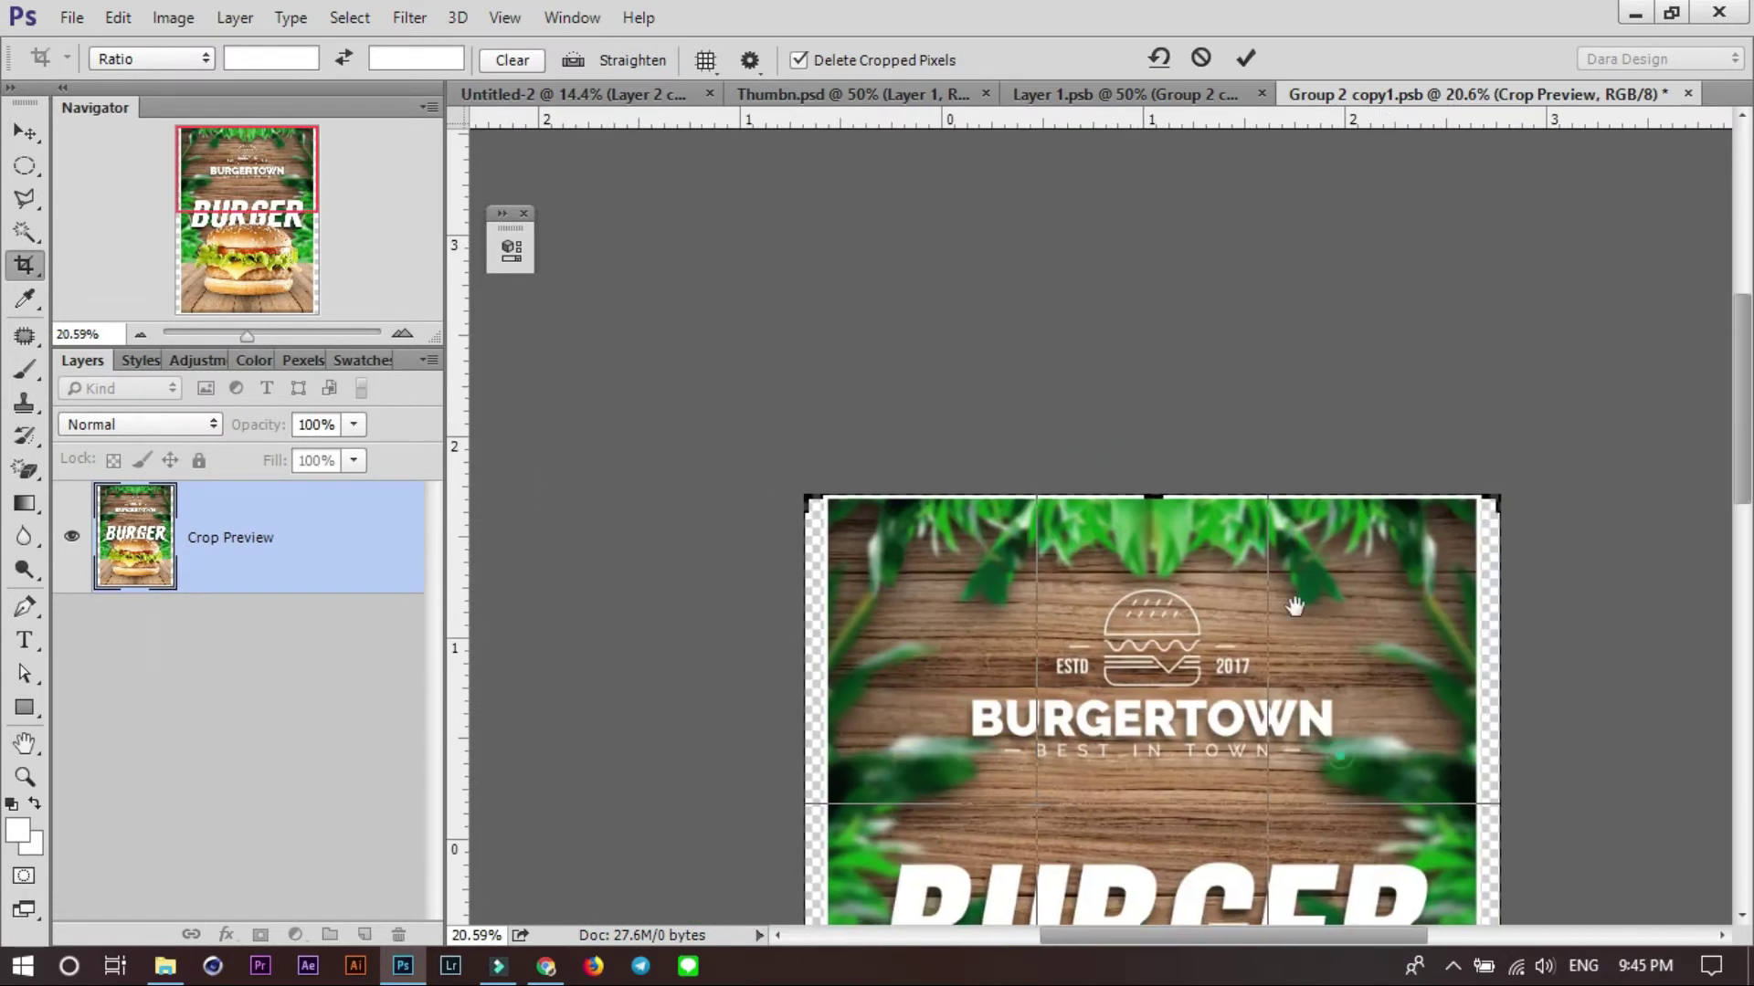
drag(1295, 607, 1258, 375)
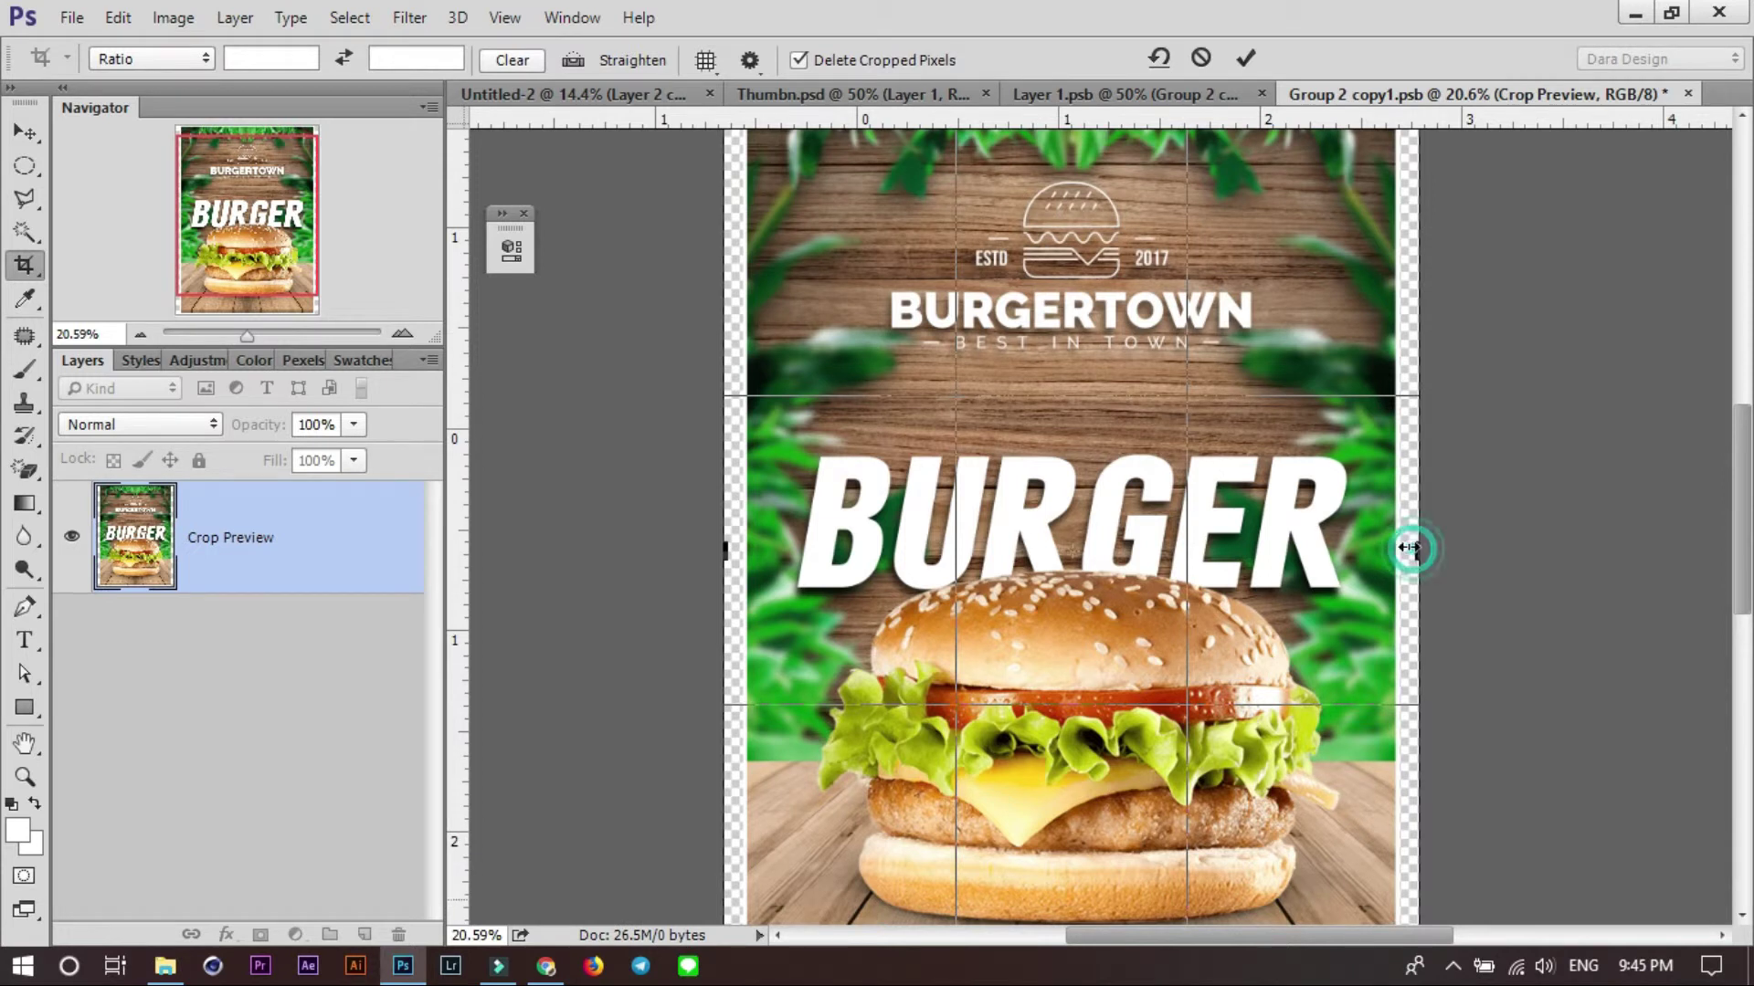
drag(1413, 550, 1395, 546)
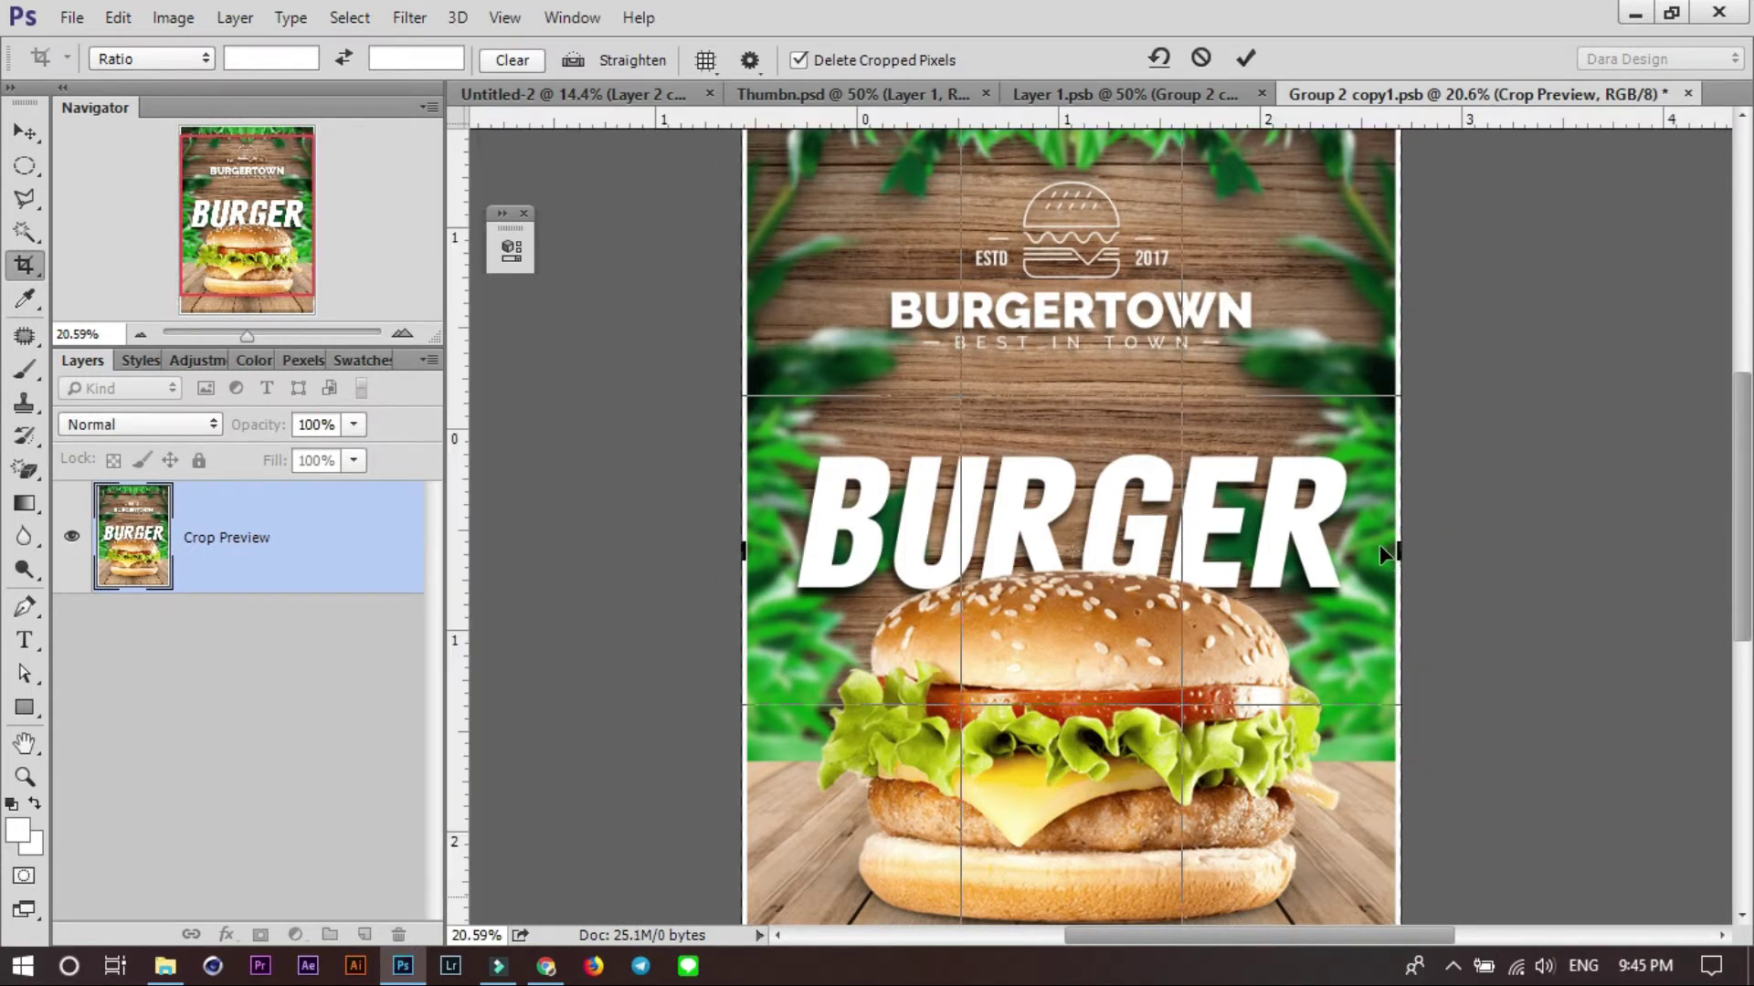
key(Return)
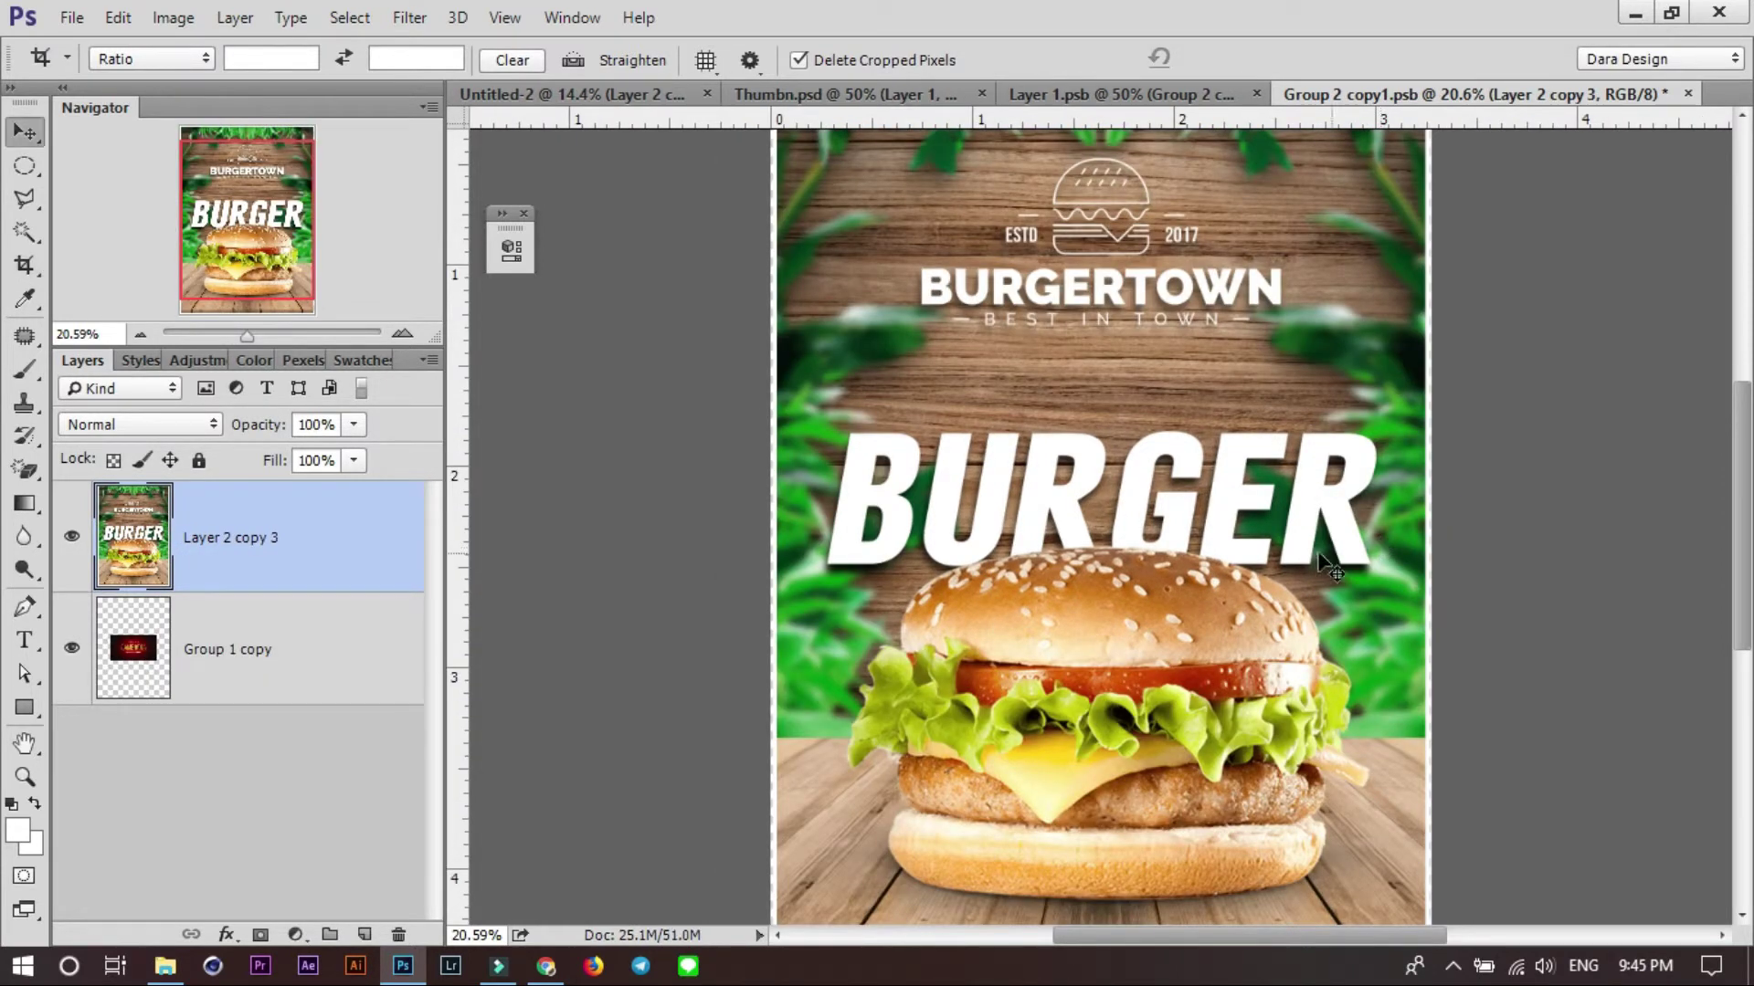
Save and close the cropped Group 2 copy1 smart object.
key(v)
key(ctrl+w)
click(809, 395)
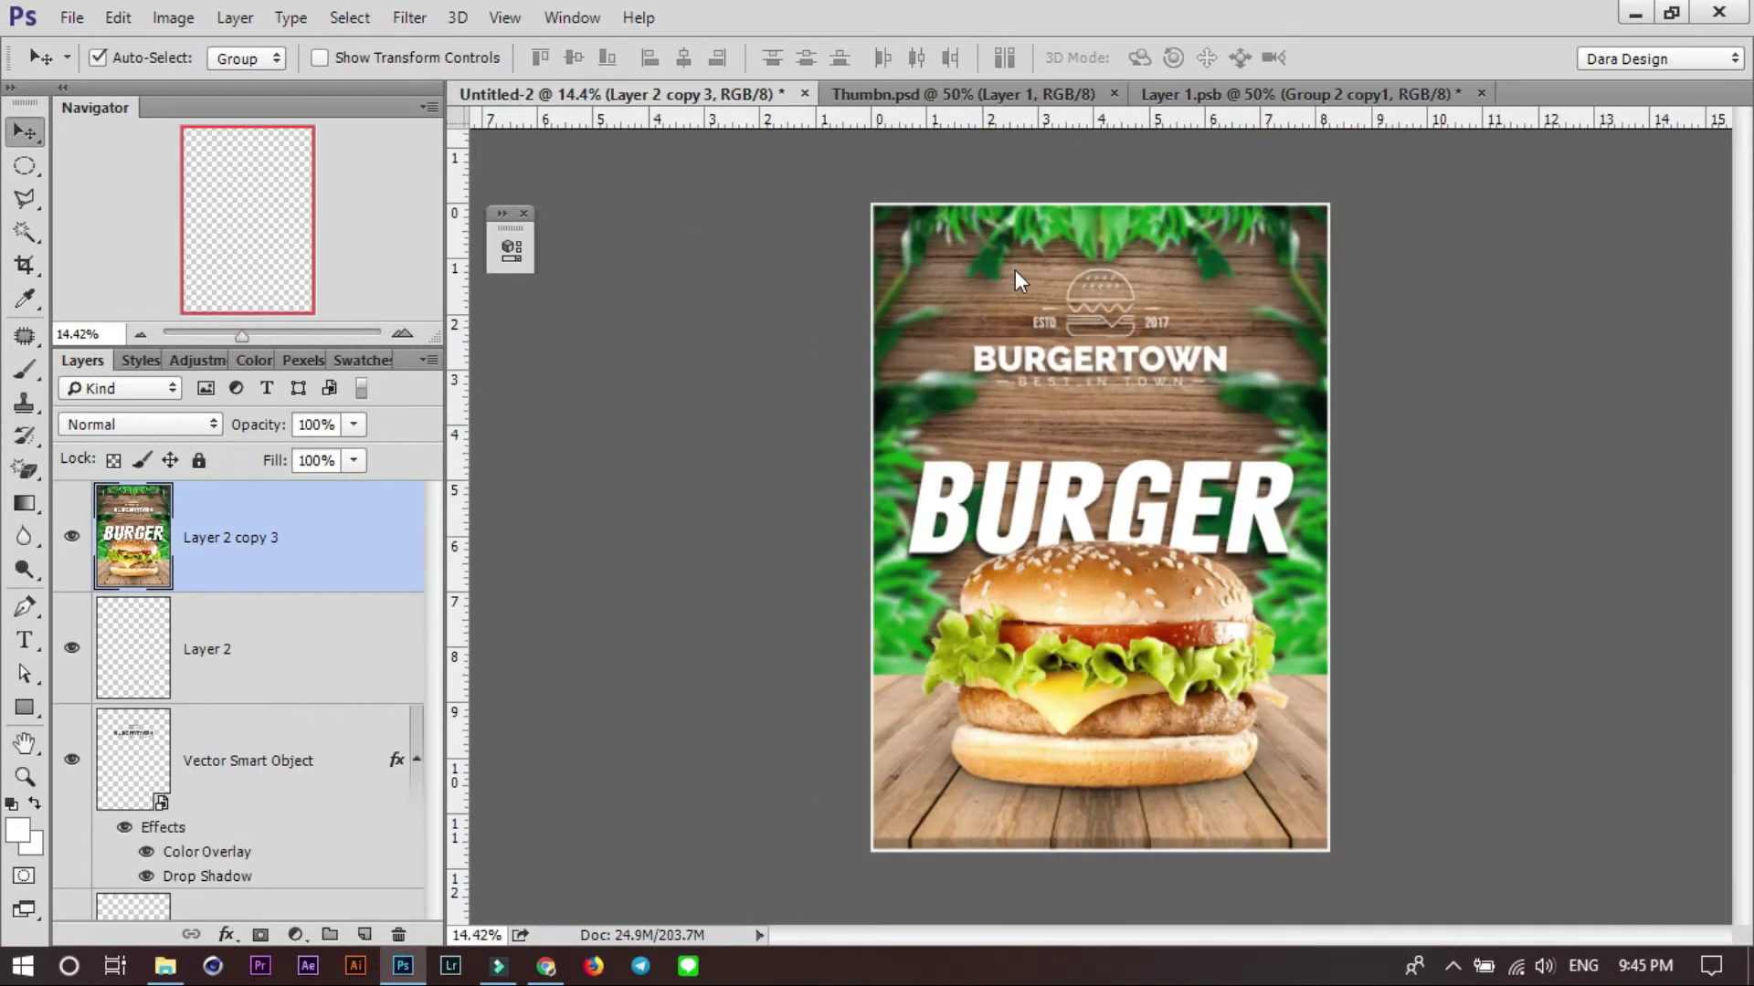
In Layer 1.psb, scale the BURGER poster down to about 26%.
click(1204, 97)
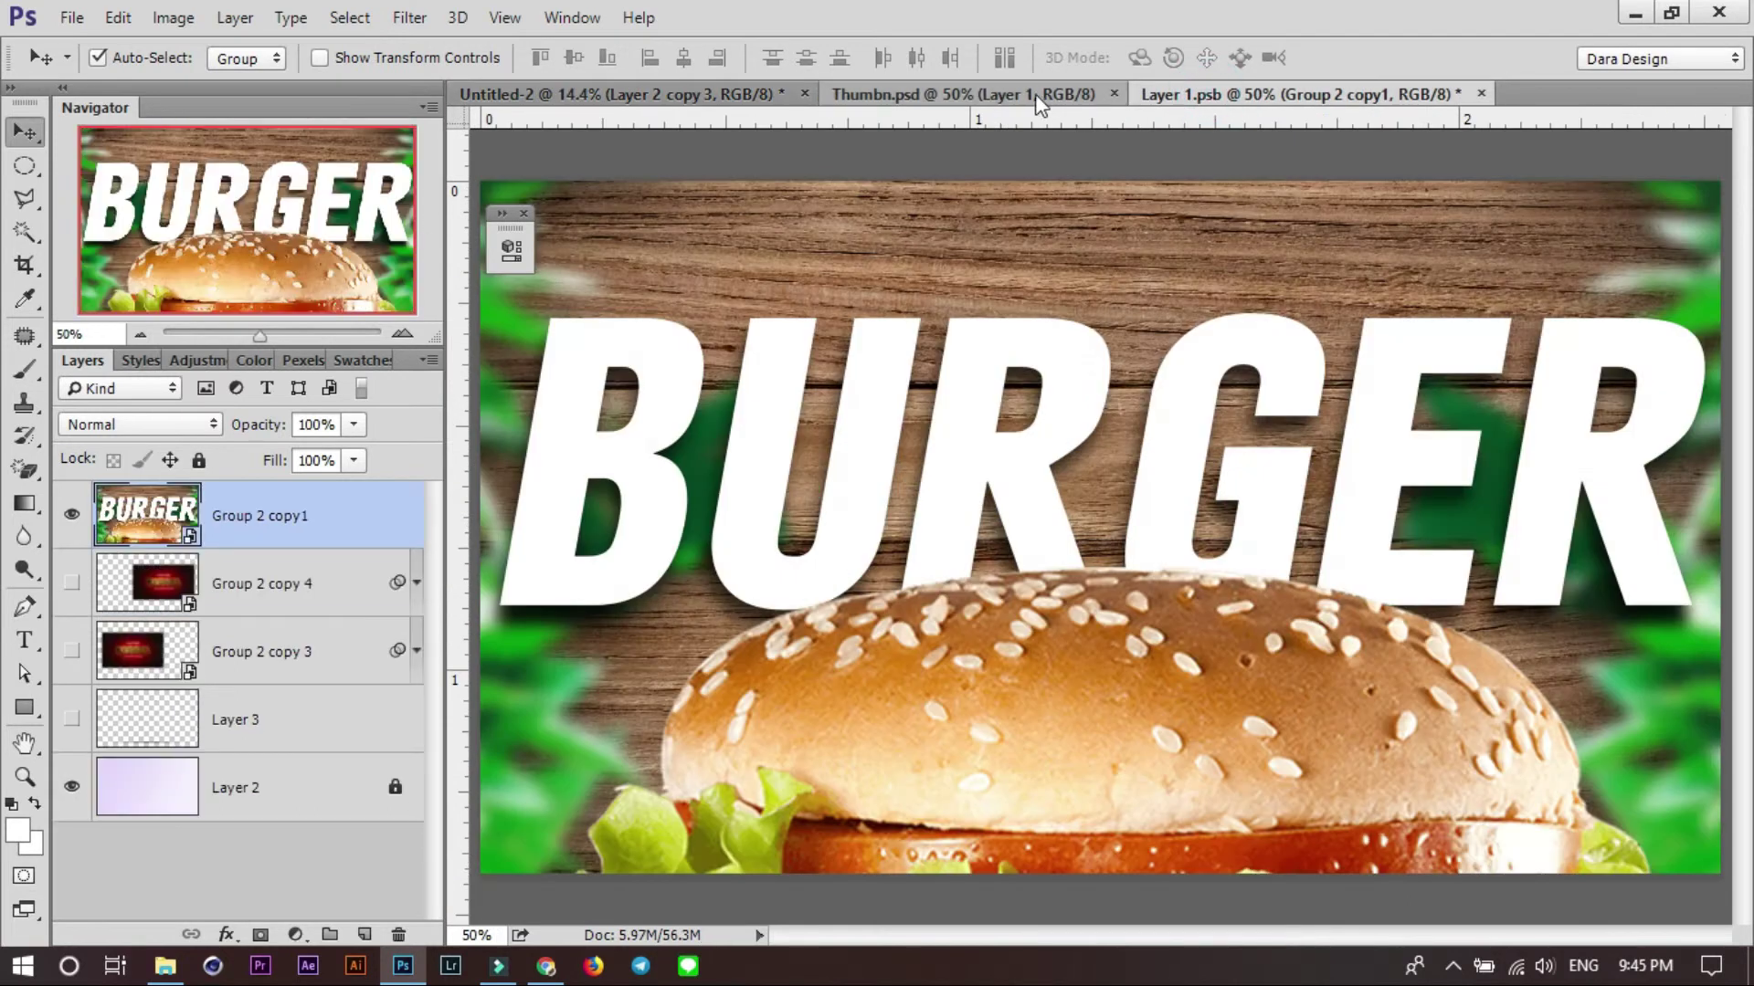
click(1030, 95)
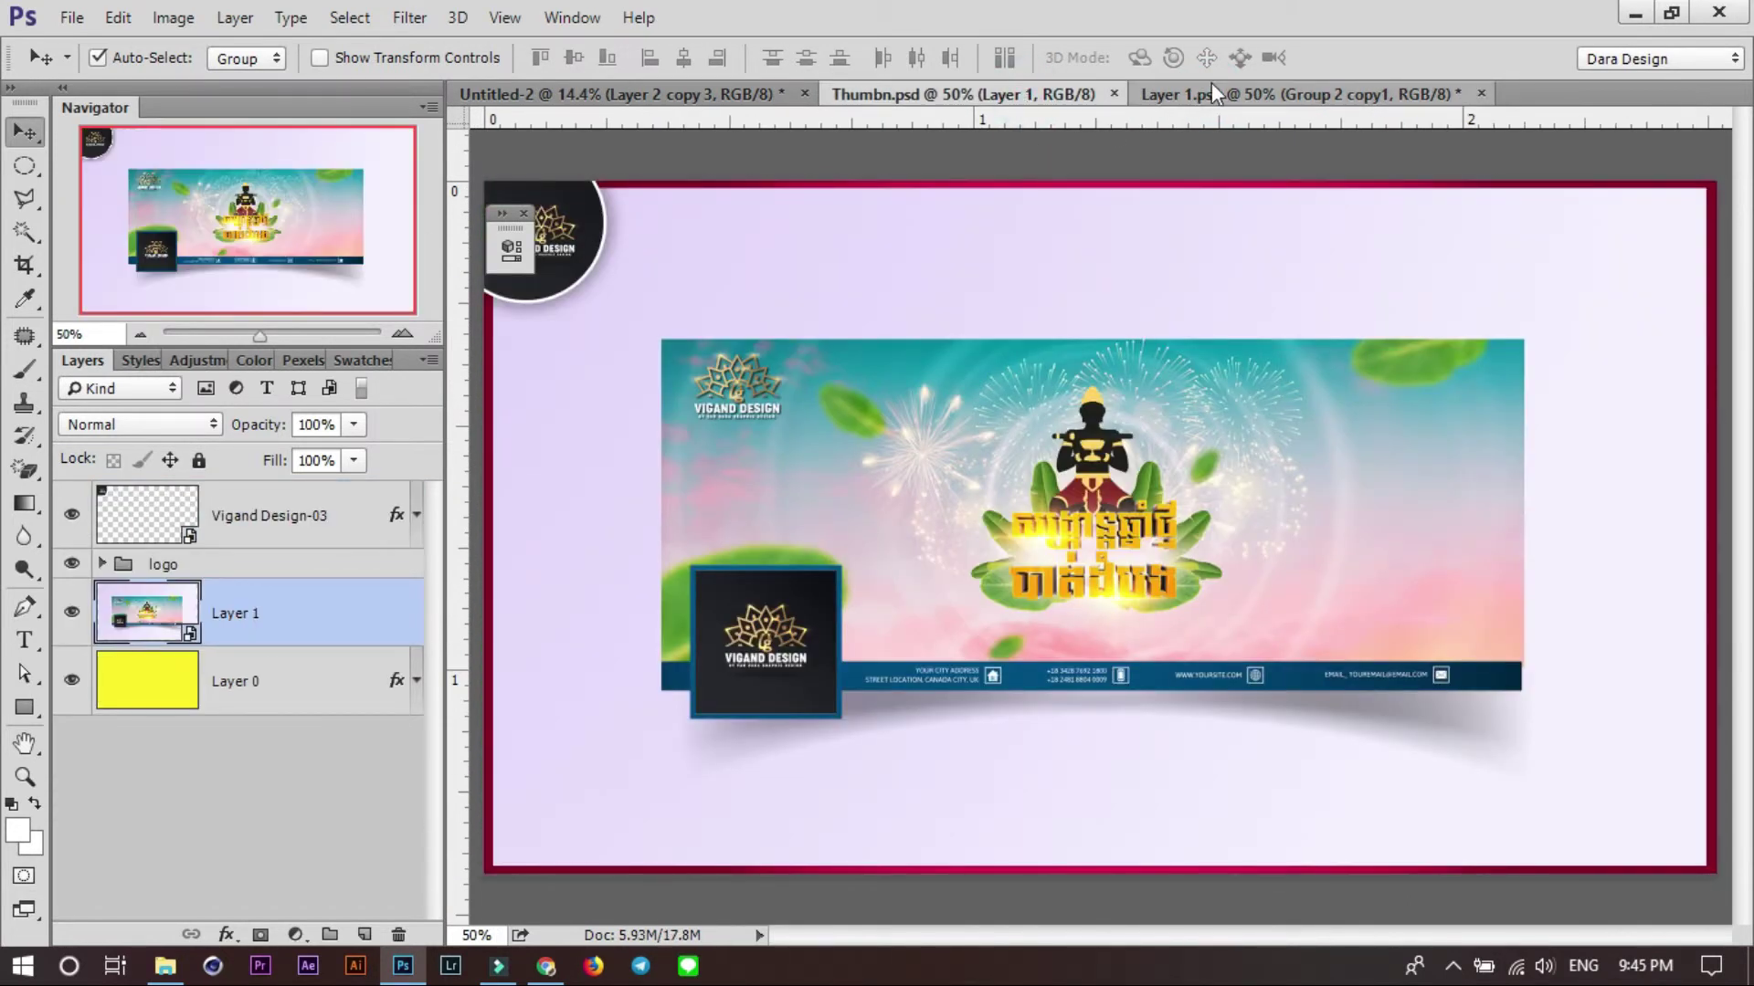
click(1211, 92)
key(ctrl+0)
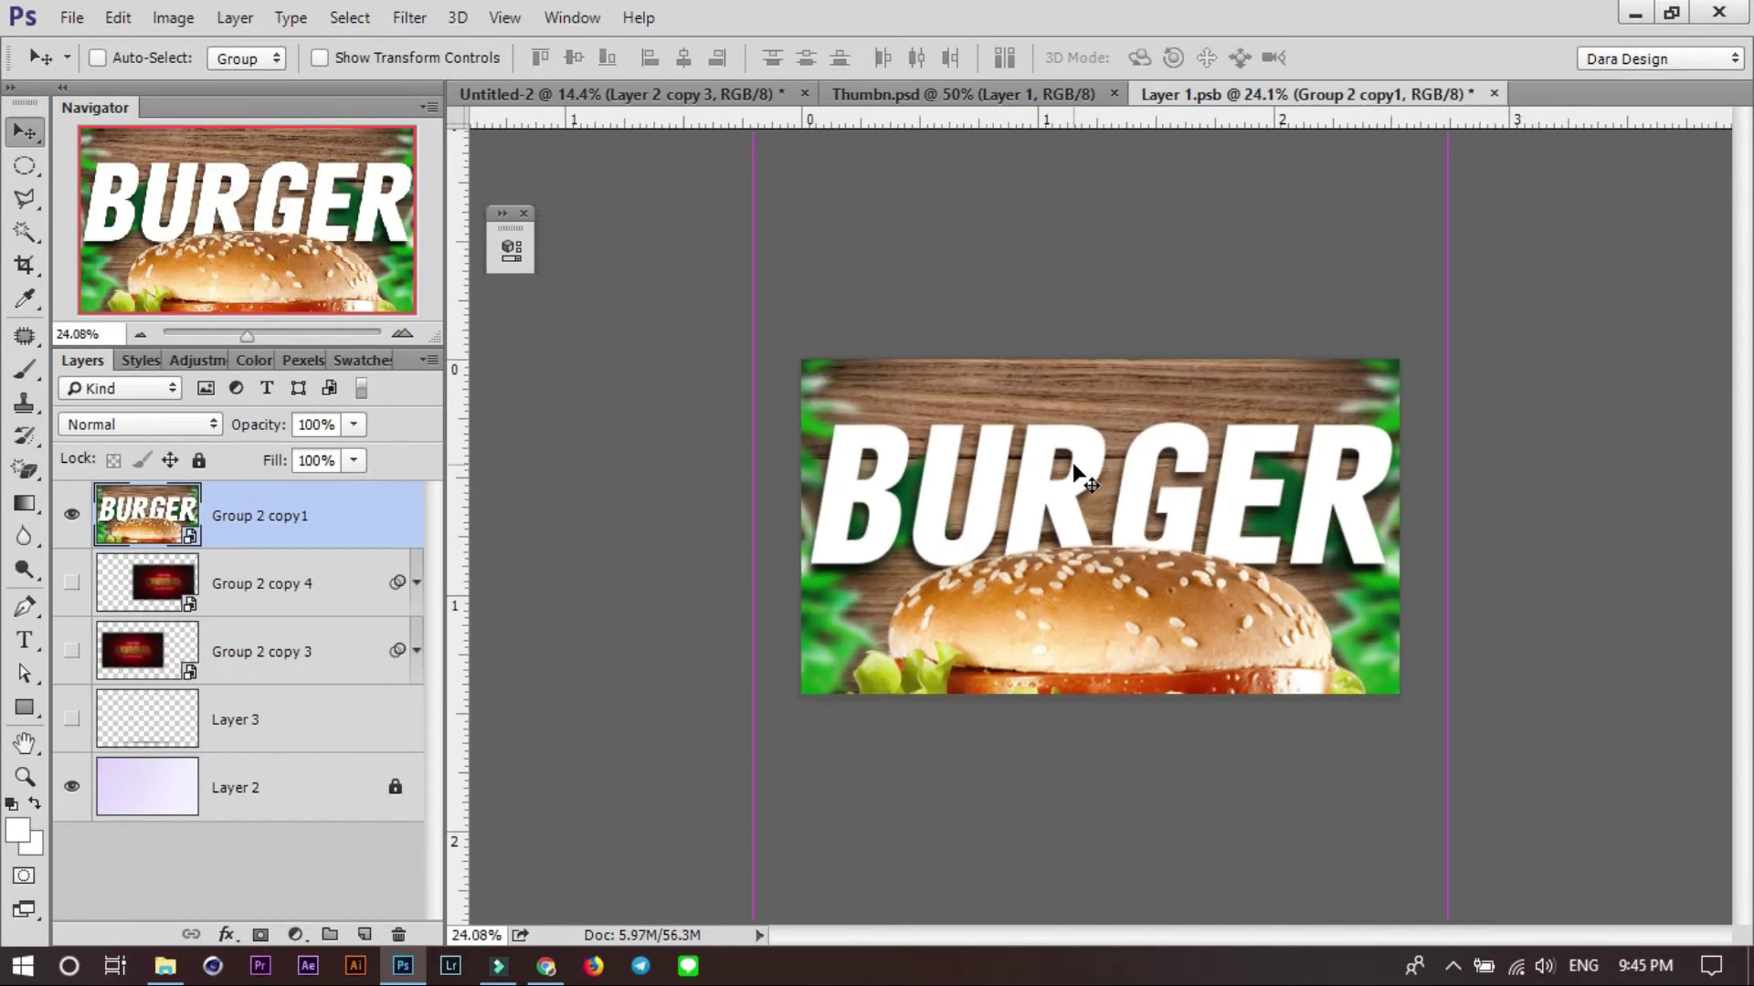
key(ctrl+t)
key(ctrl+0)
mouse_move(1340, 187)
mouse_down()
mouse_move(1250, 501)
mouse_move(1258, 489)
mouse_up()
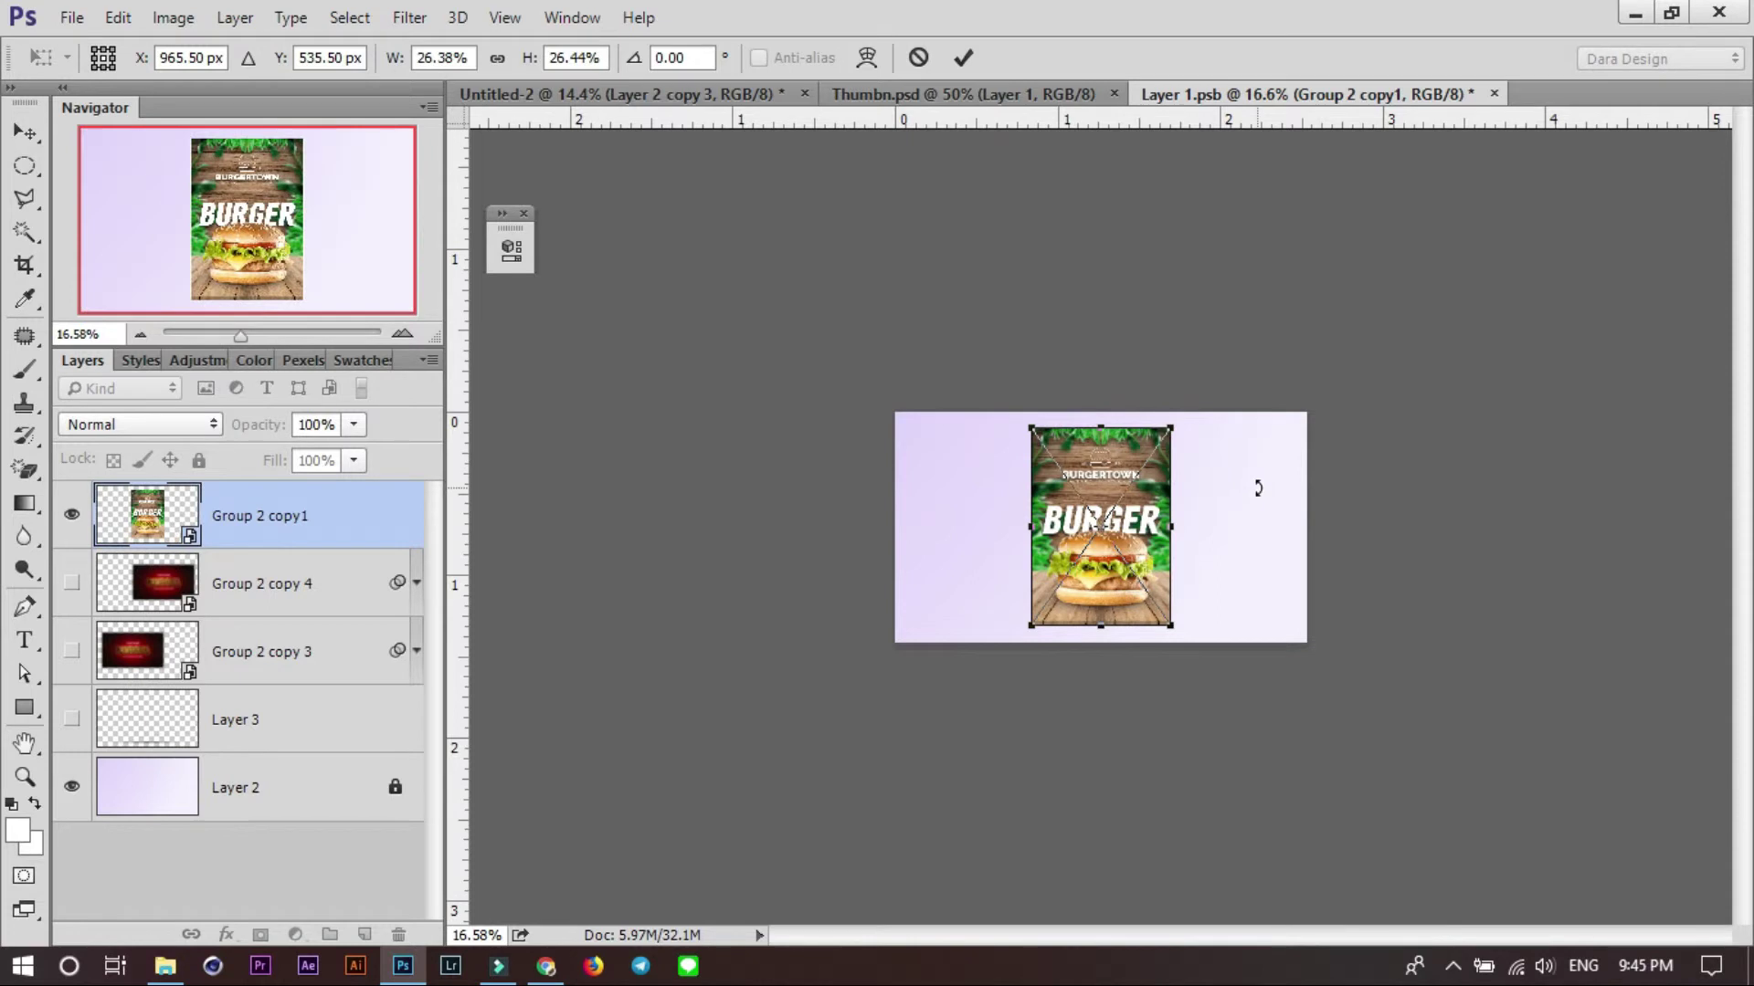
Commit the poster resize and inspect the Gaussian Blur on Group 2 copy 4.
key(Return)
key(ctrl+0)
scroll(1079, 714, up, 1)
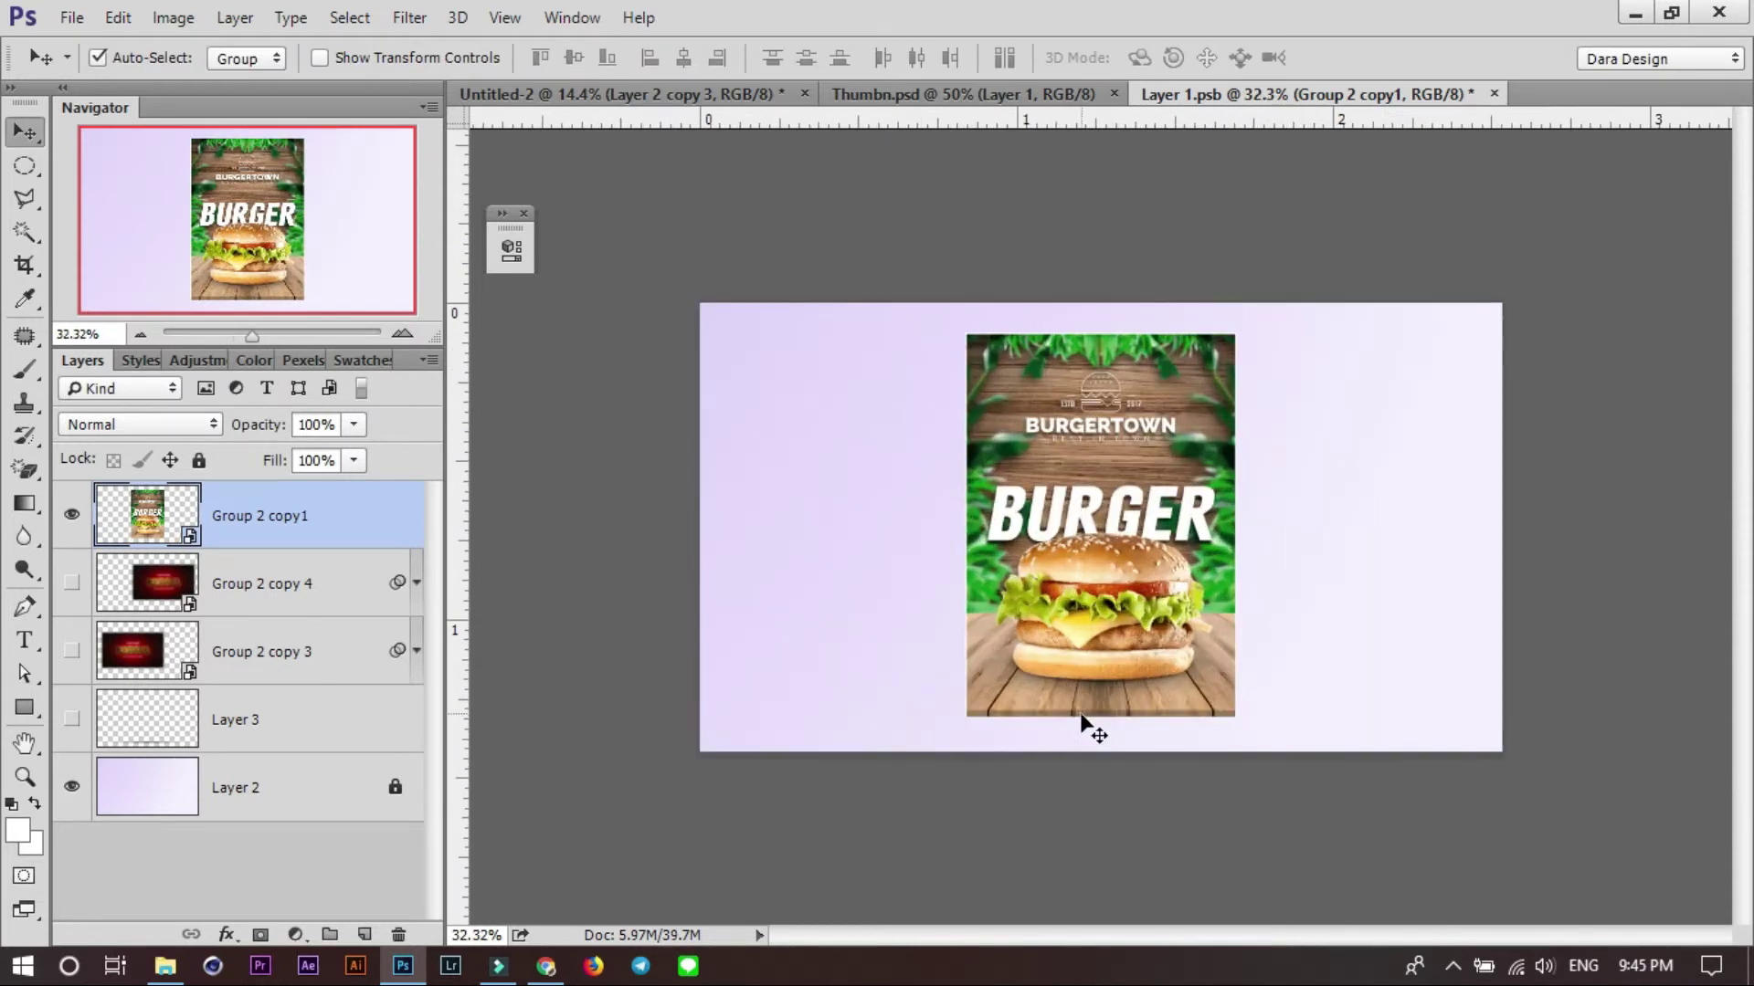
scroll(1088, 728, up, 1)
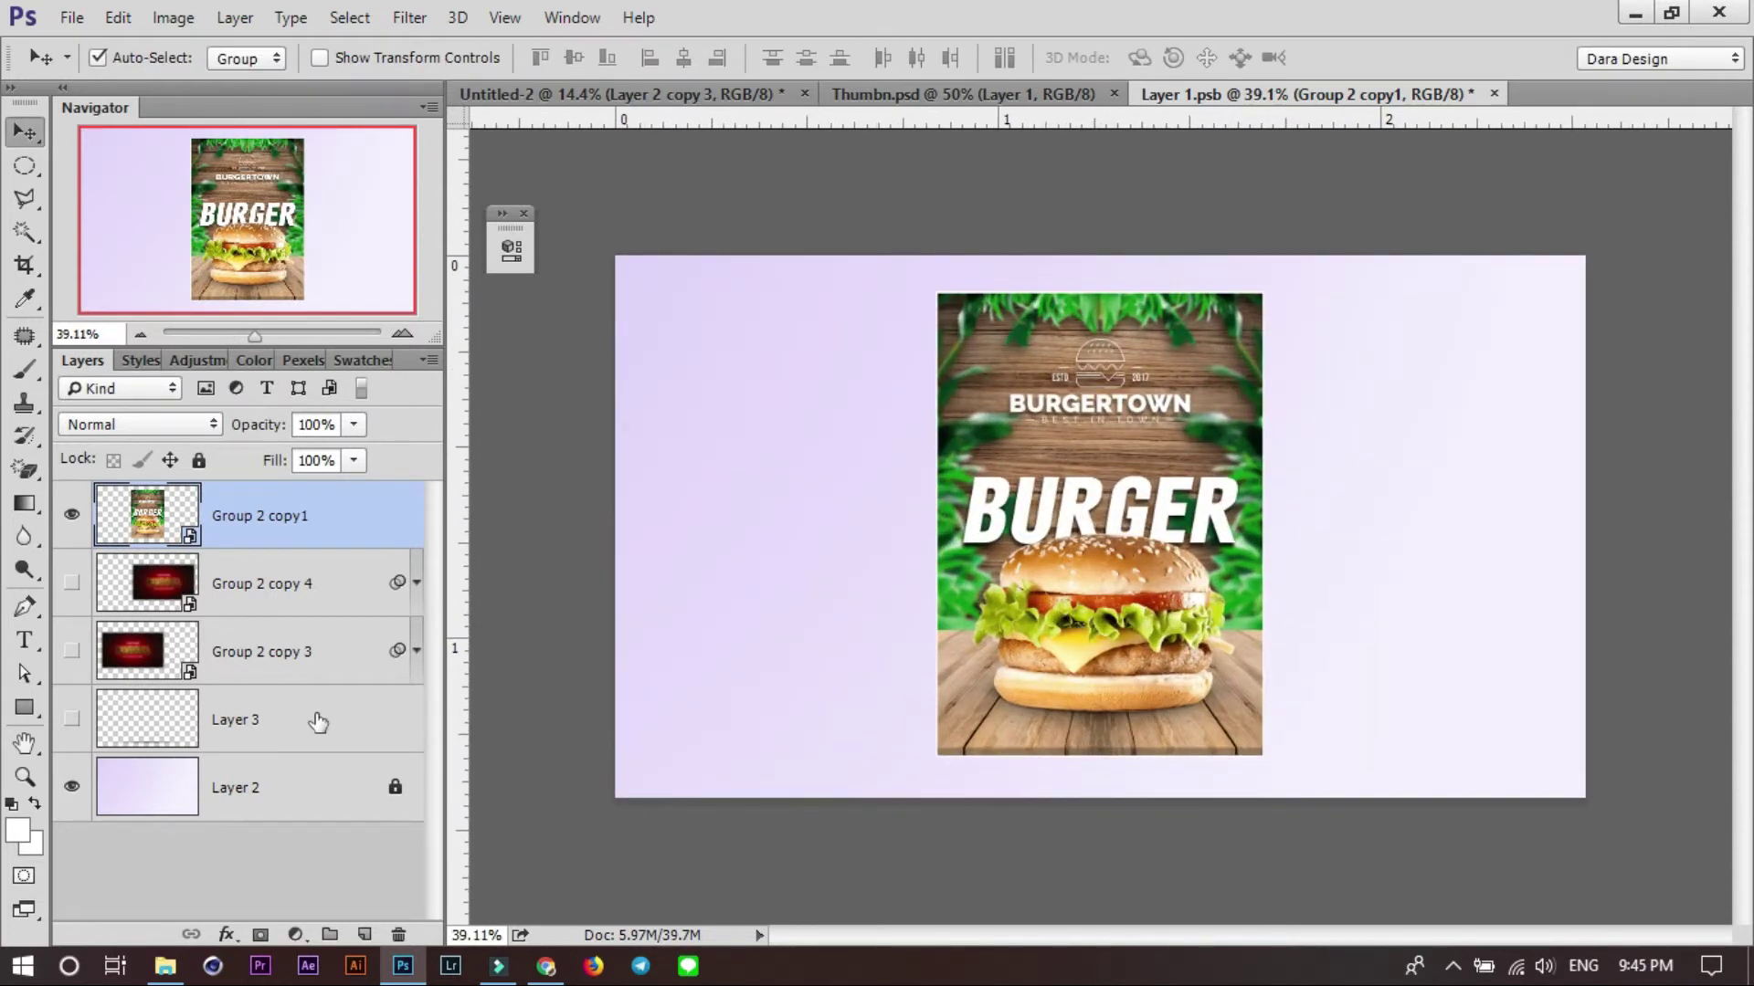
click(286, 594)
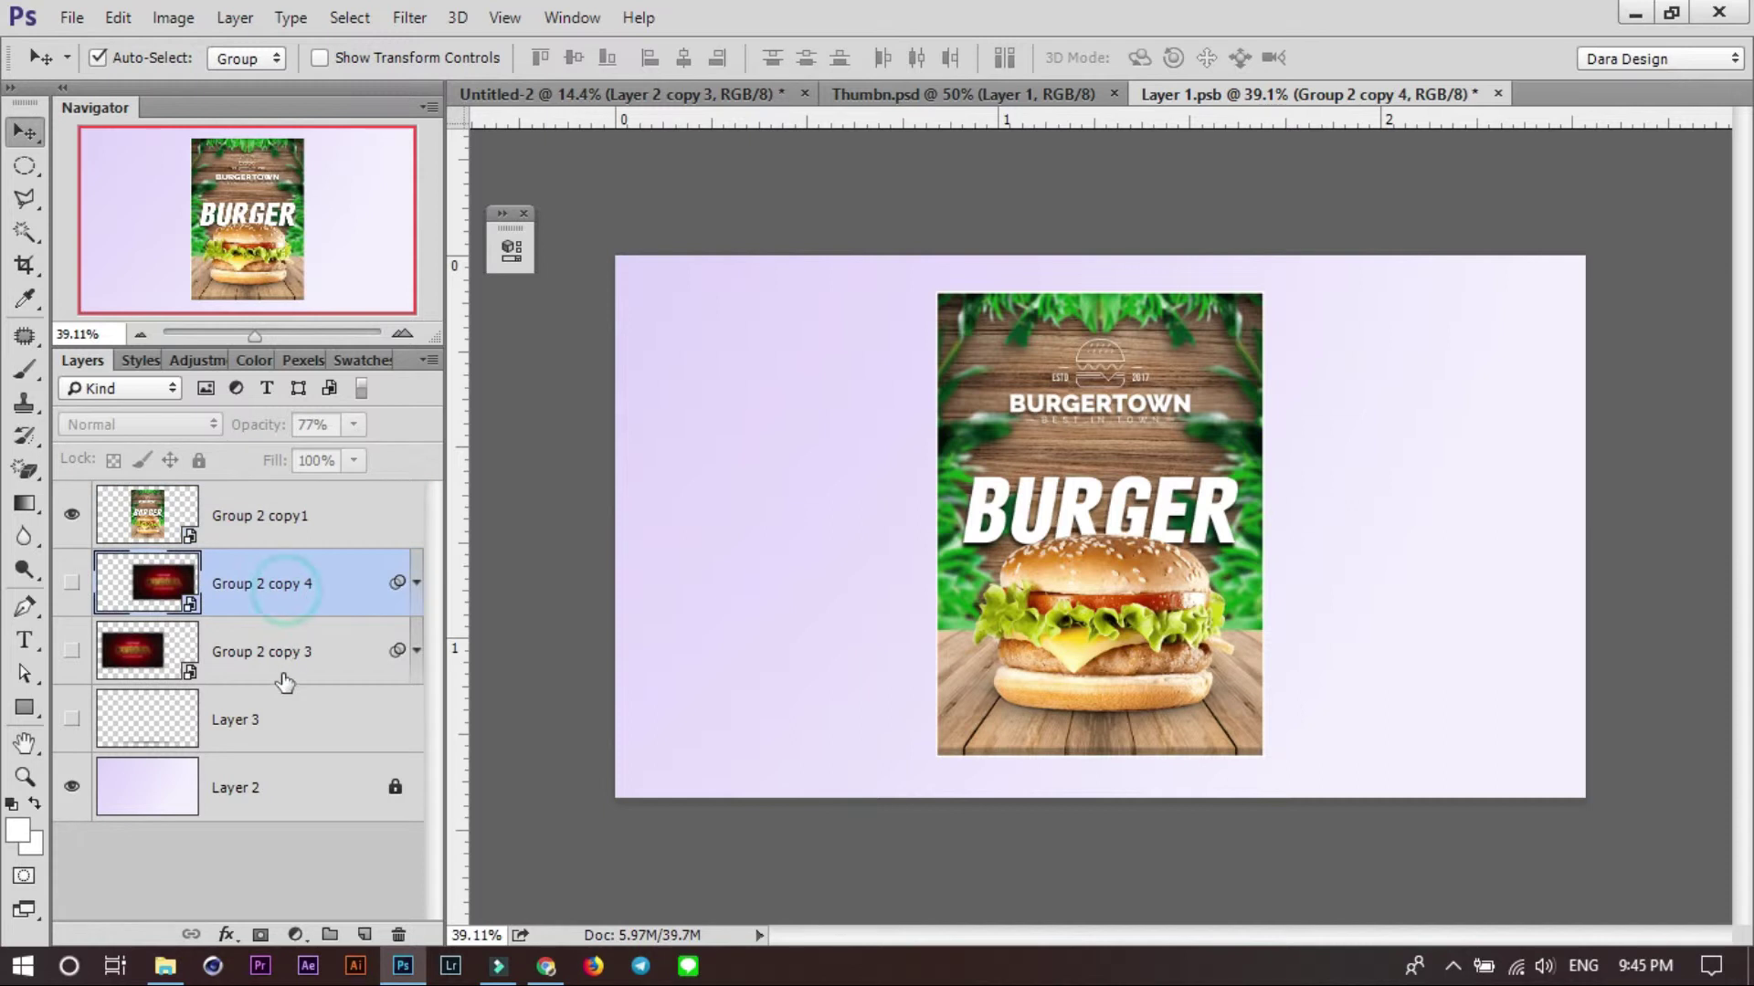
click(417, 589)
click(239, 520)
Duplicate Group 2 copy1, give it the Gaussian Blur, and delete Group 2 copy 3 and copy 4.
key(ctrl)
key(ctrl+j)
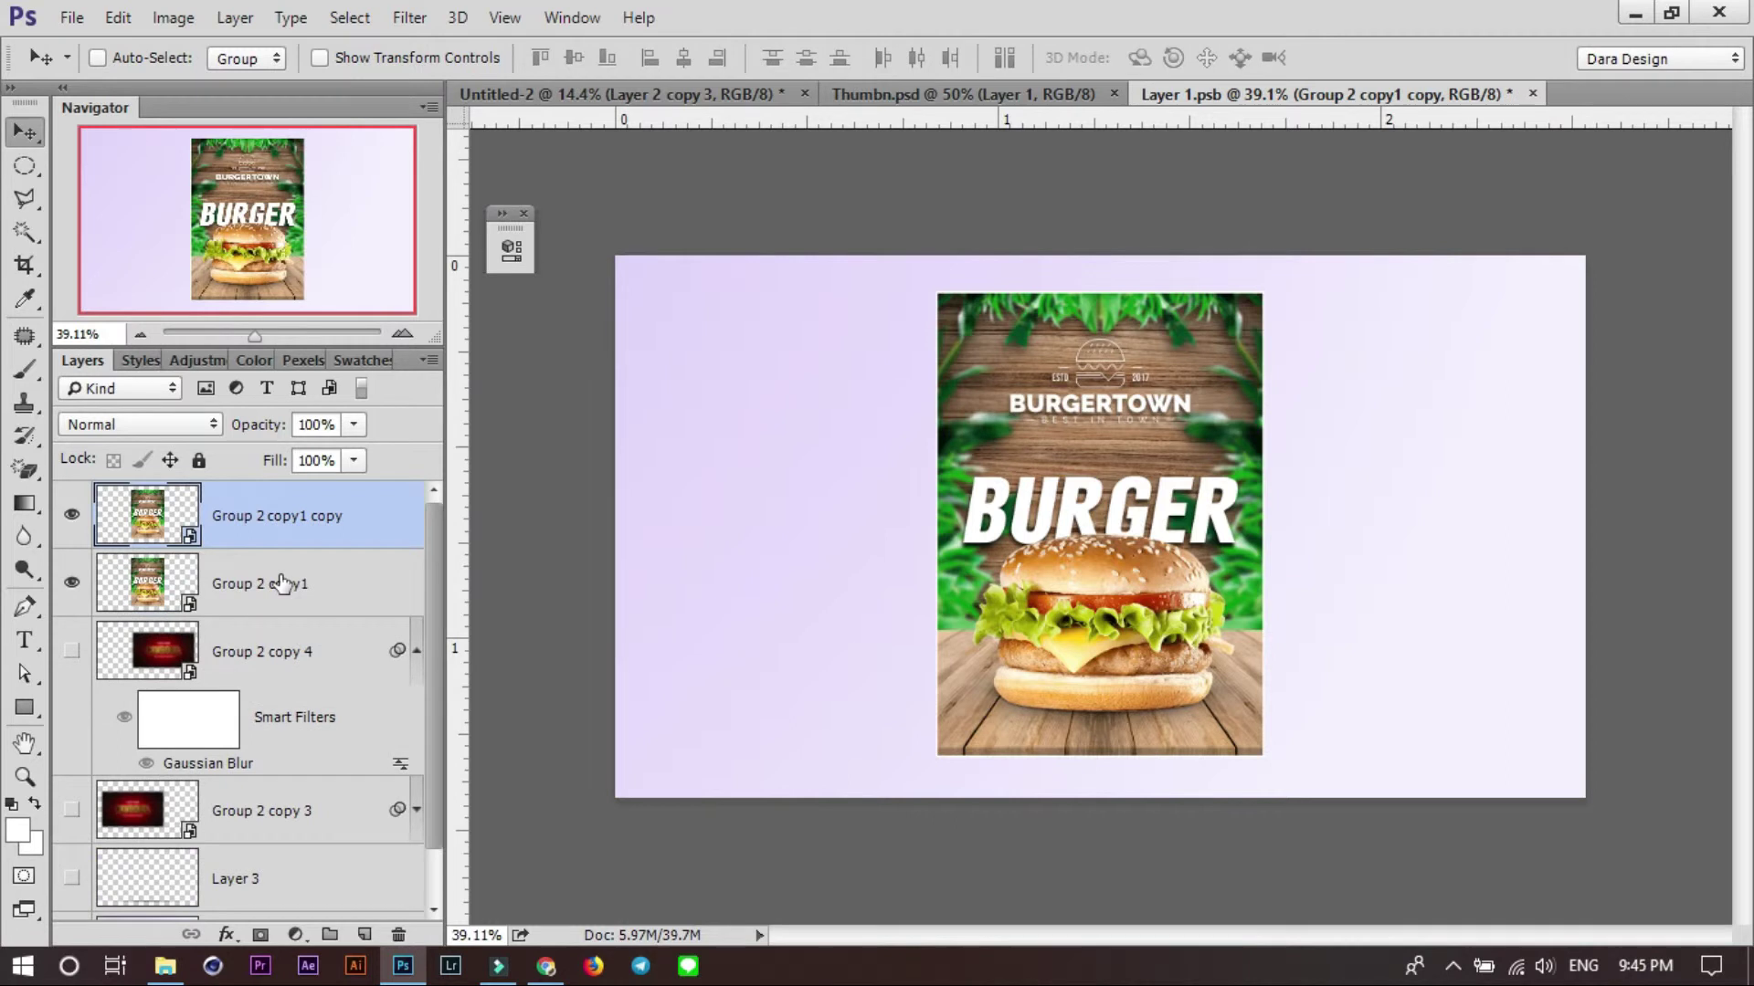
drag(279, 722, 285, 523)
click(283, 656)
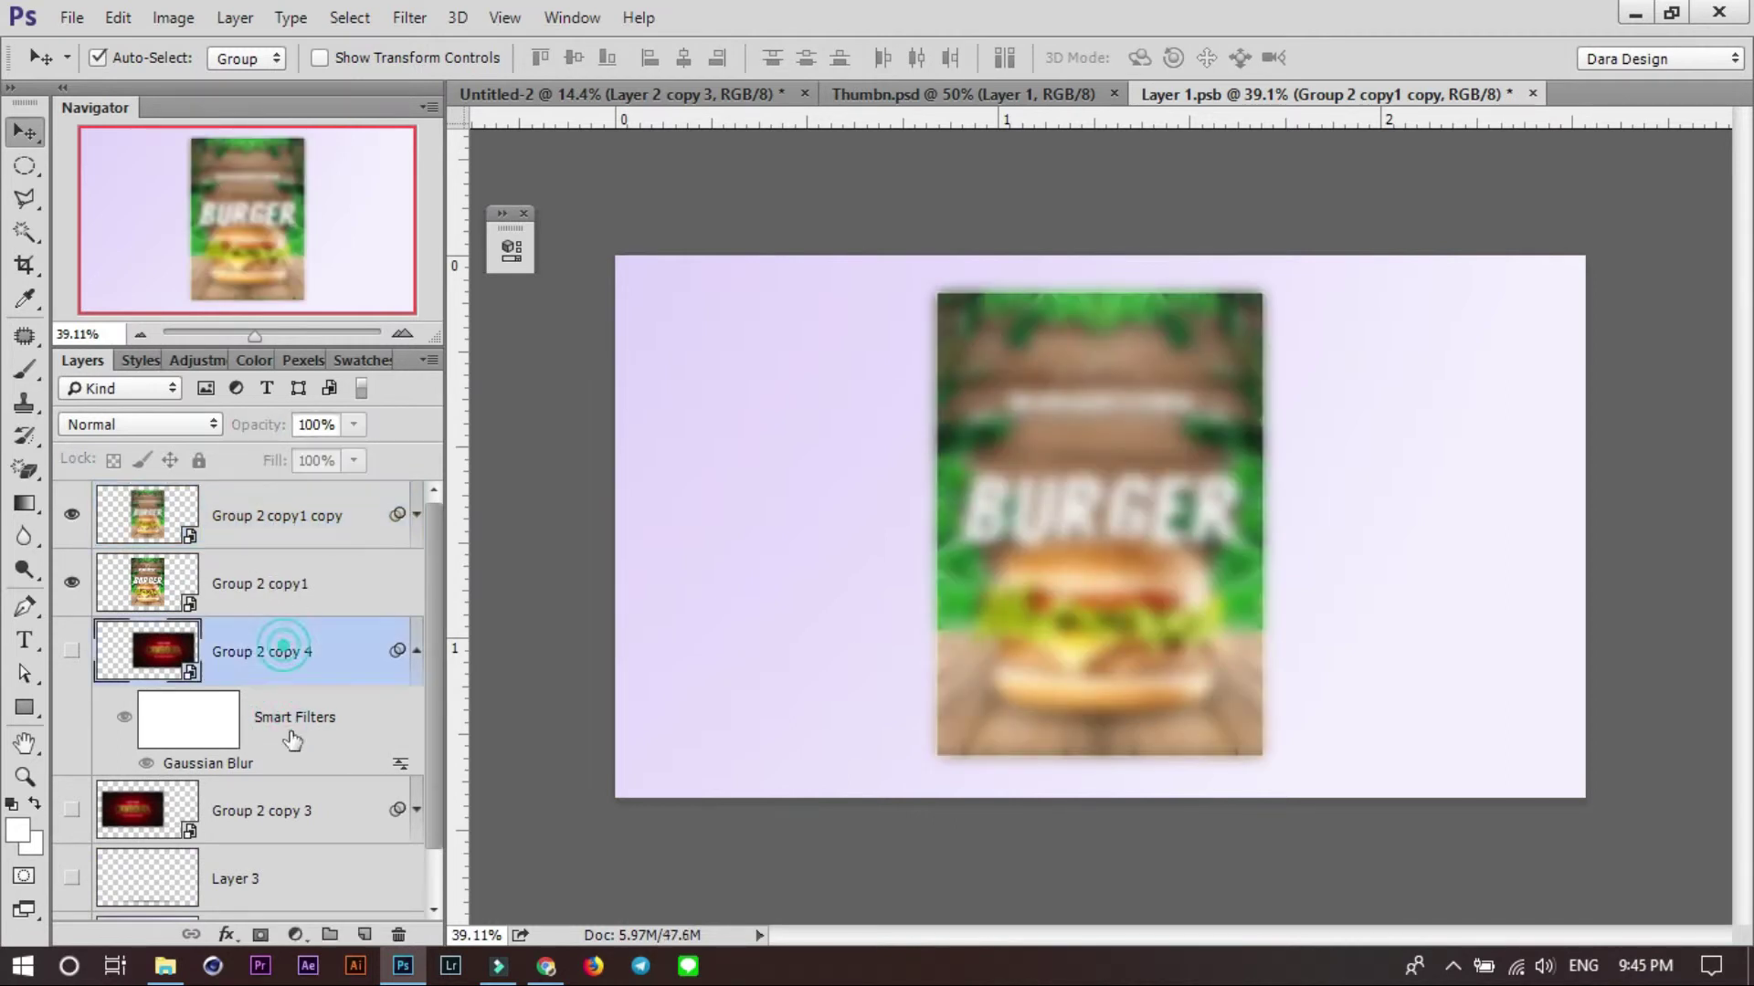
ctrl+click(278, 816)
key(Delete)
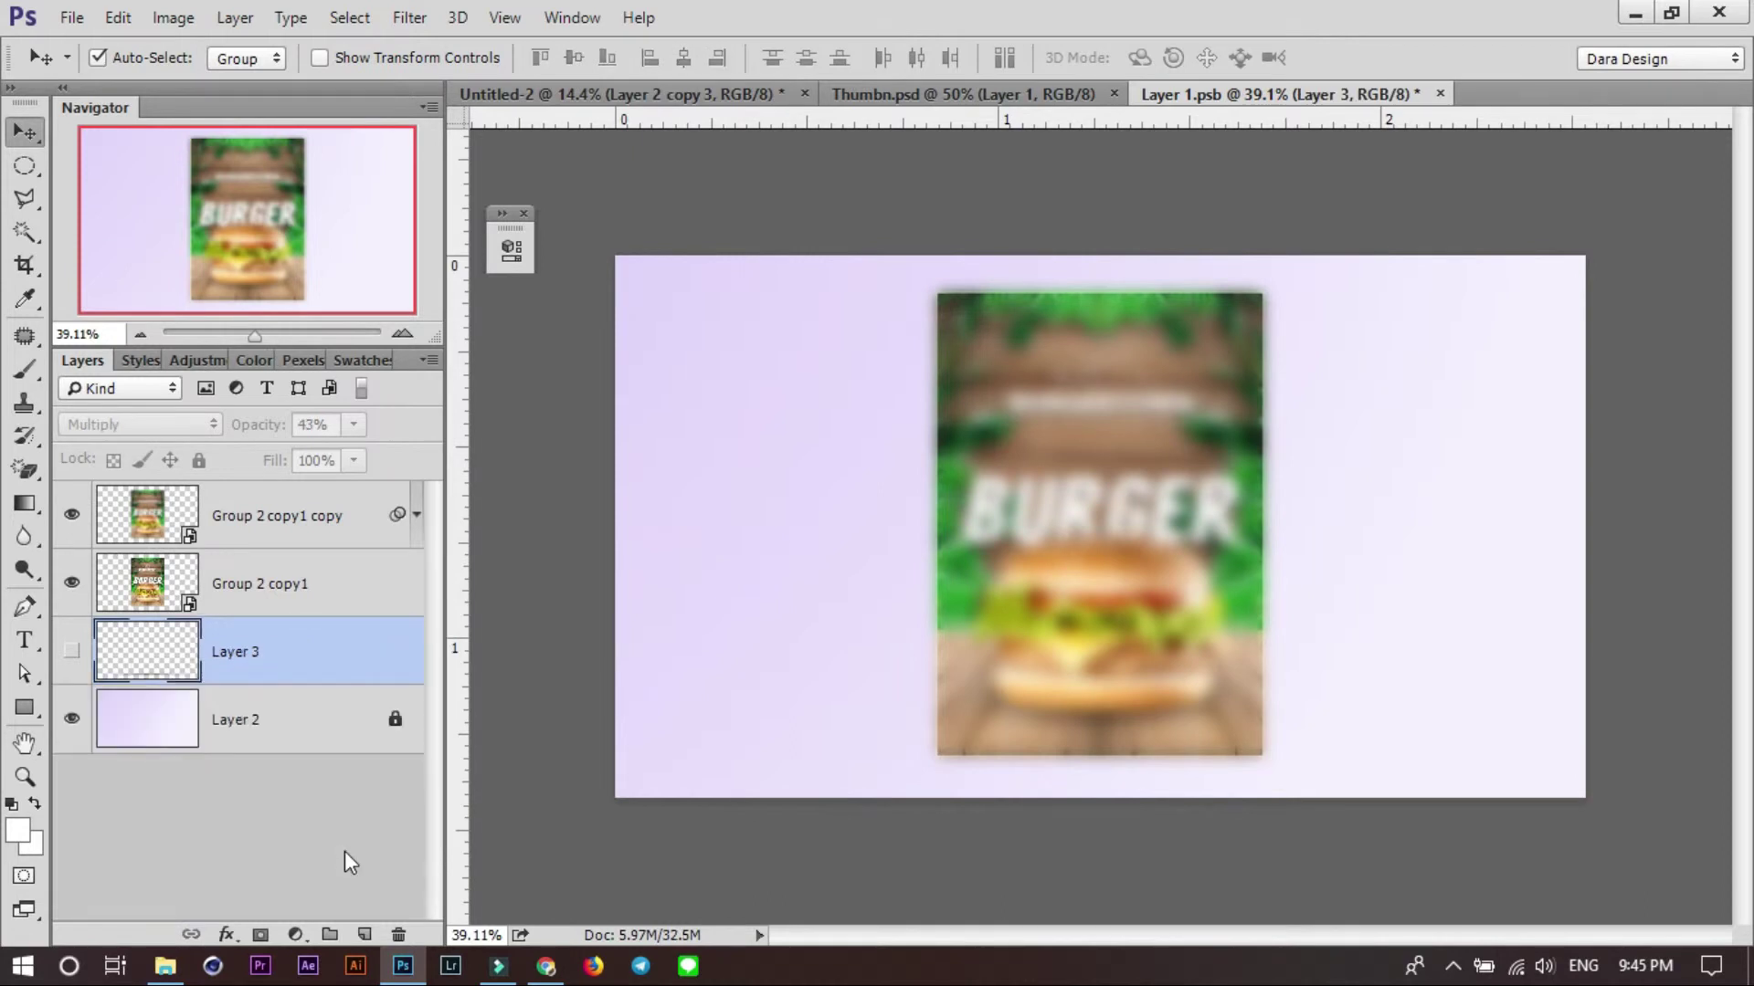
Scale the blurred copy to about 24% and move it behind the poster's right side.
drag(1109, 609, 1264, 612)
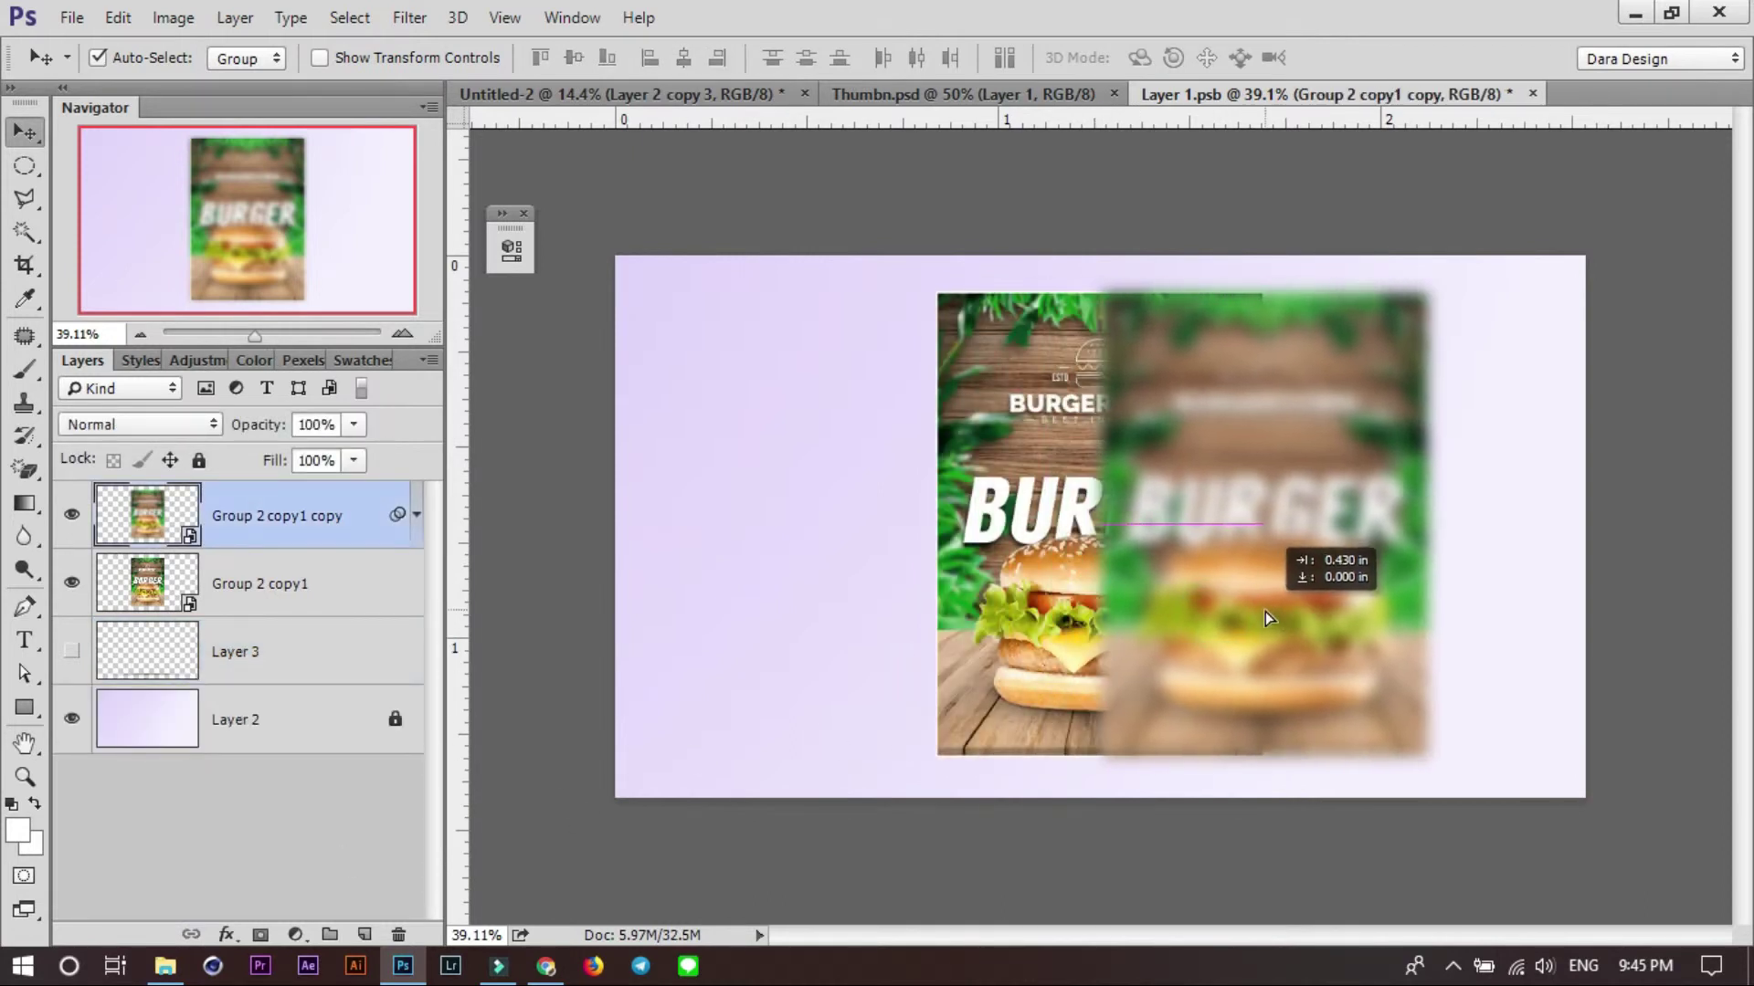
key(ctrl+t)
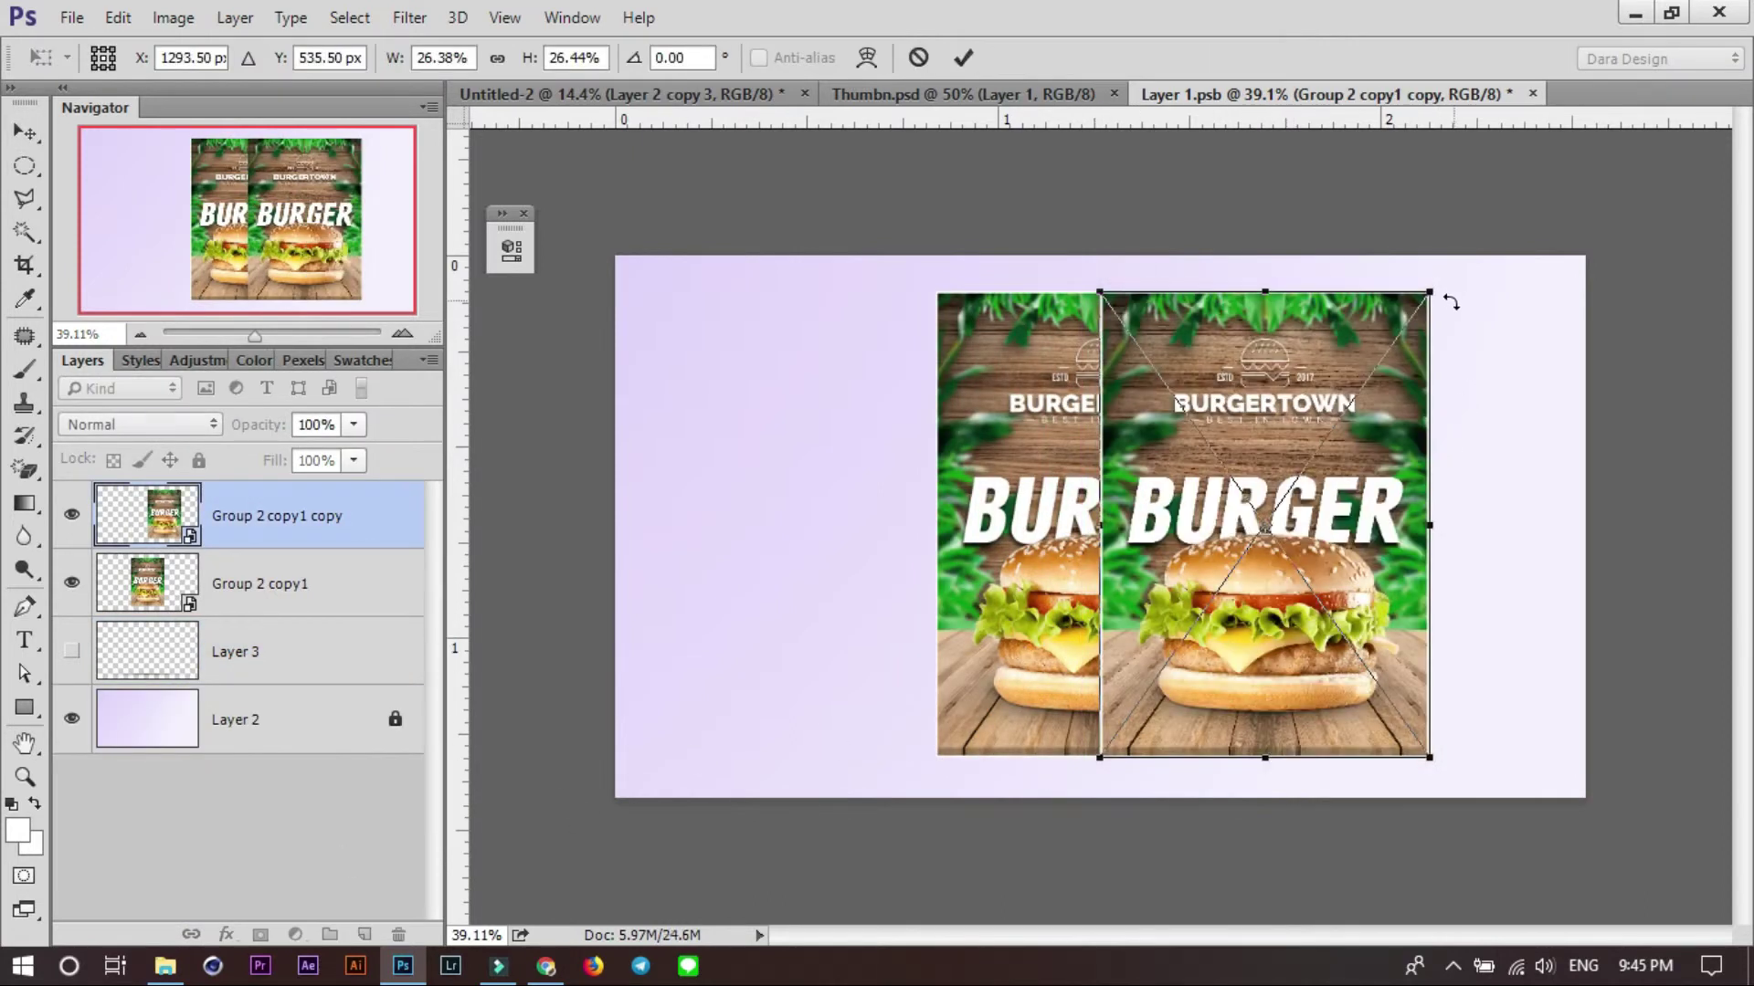
drag(1428, 293, 1431, 326)
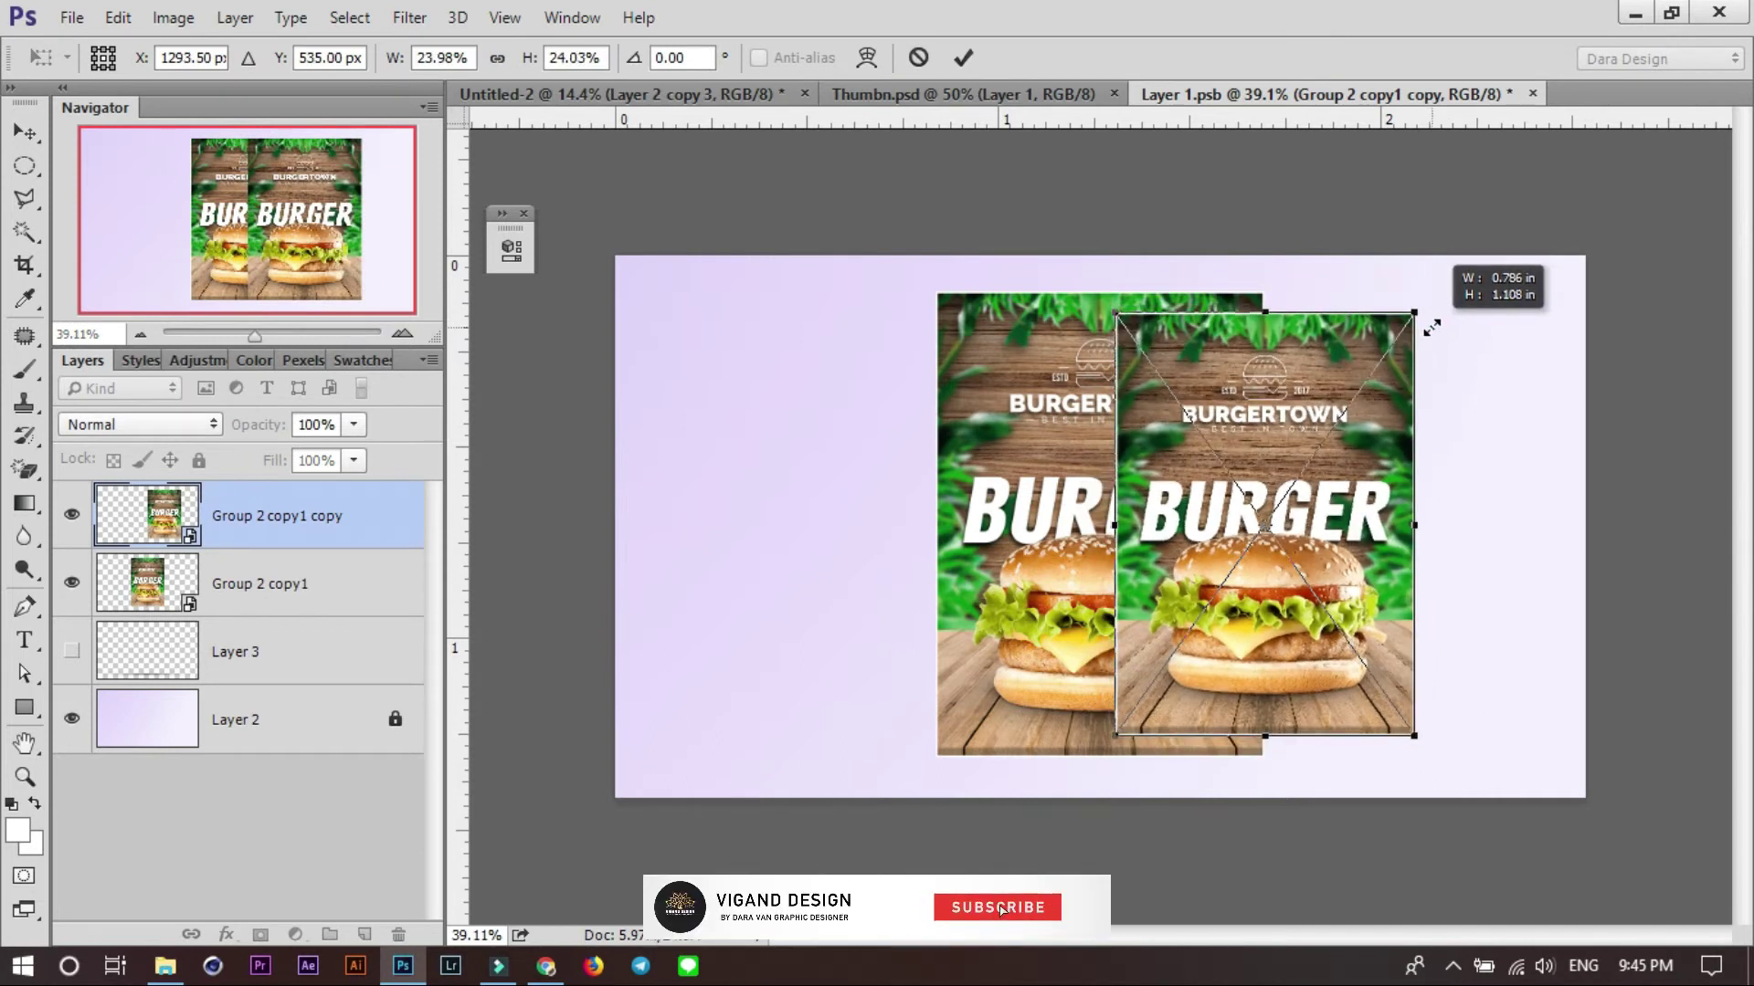
drag(1254, 660, 1319, 647)
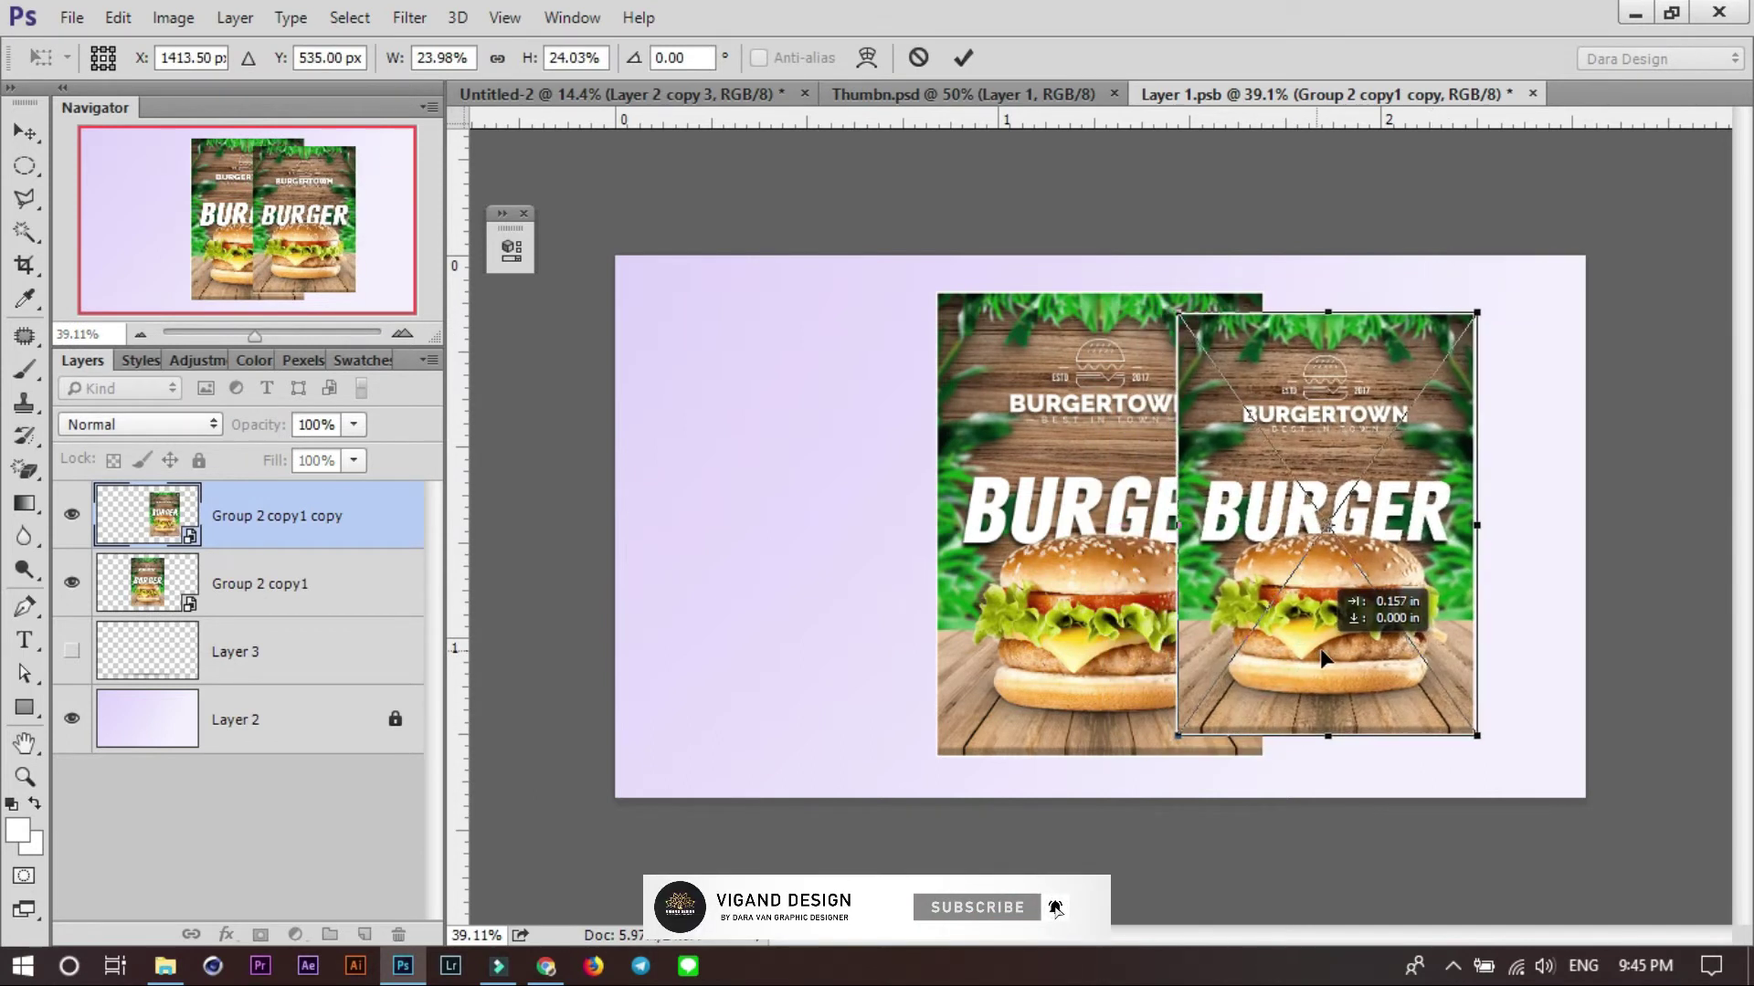
key(Return)
click(1046, 667)
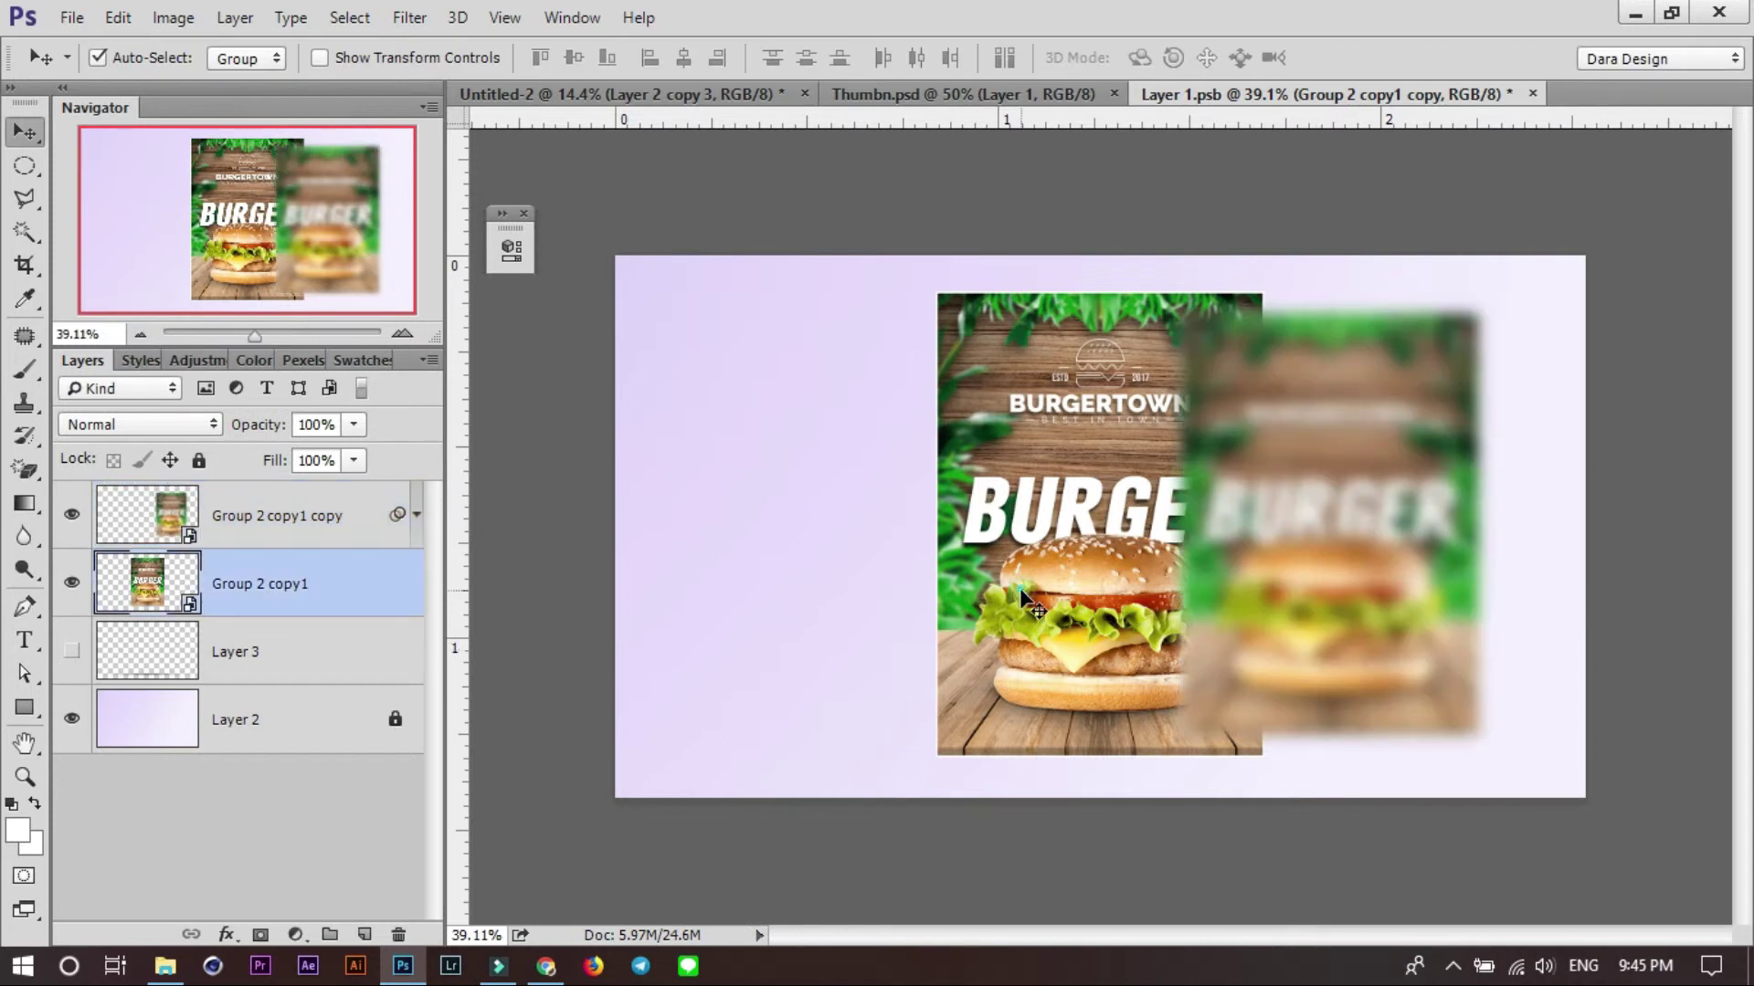
Bring the sharp poster forward and place a blurred duplicate on its left side.
key(ctrl+bracketright)
drag(1383, 583, 962, 588)
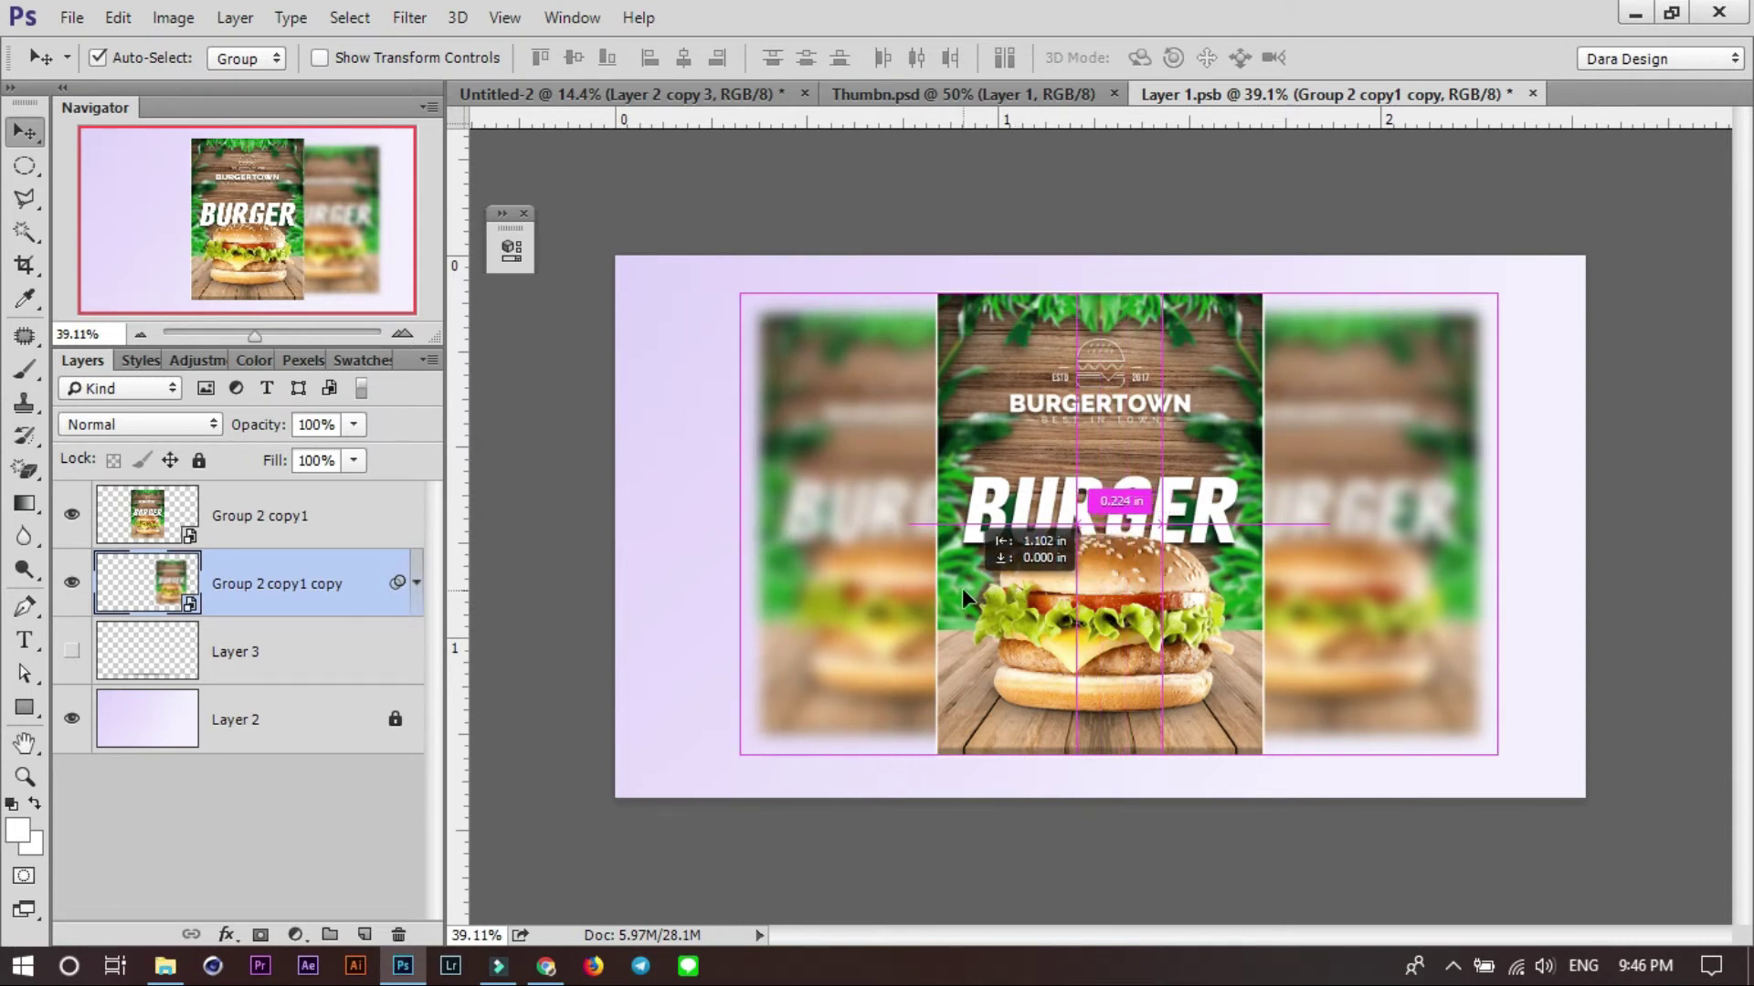
drag(961, 589, 968, 588)
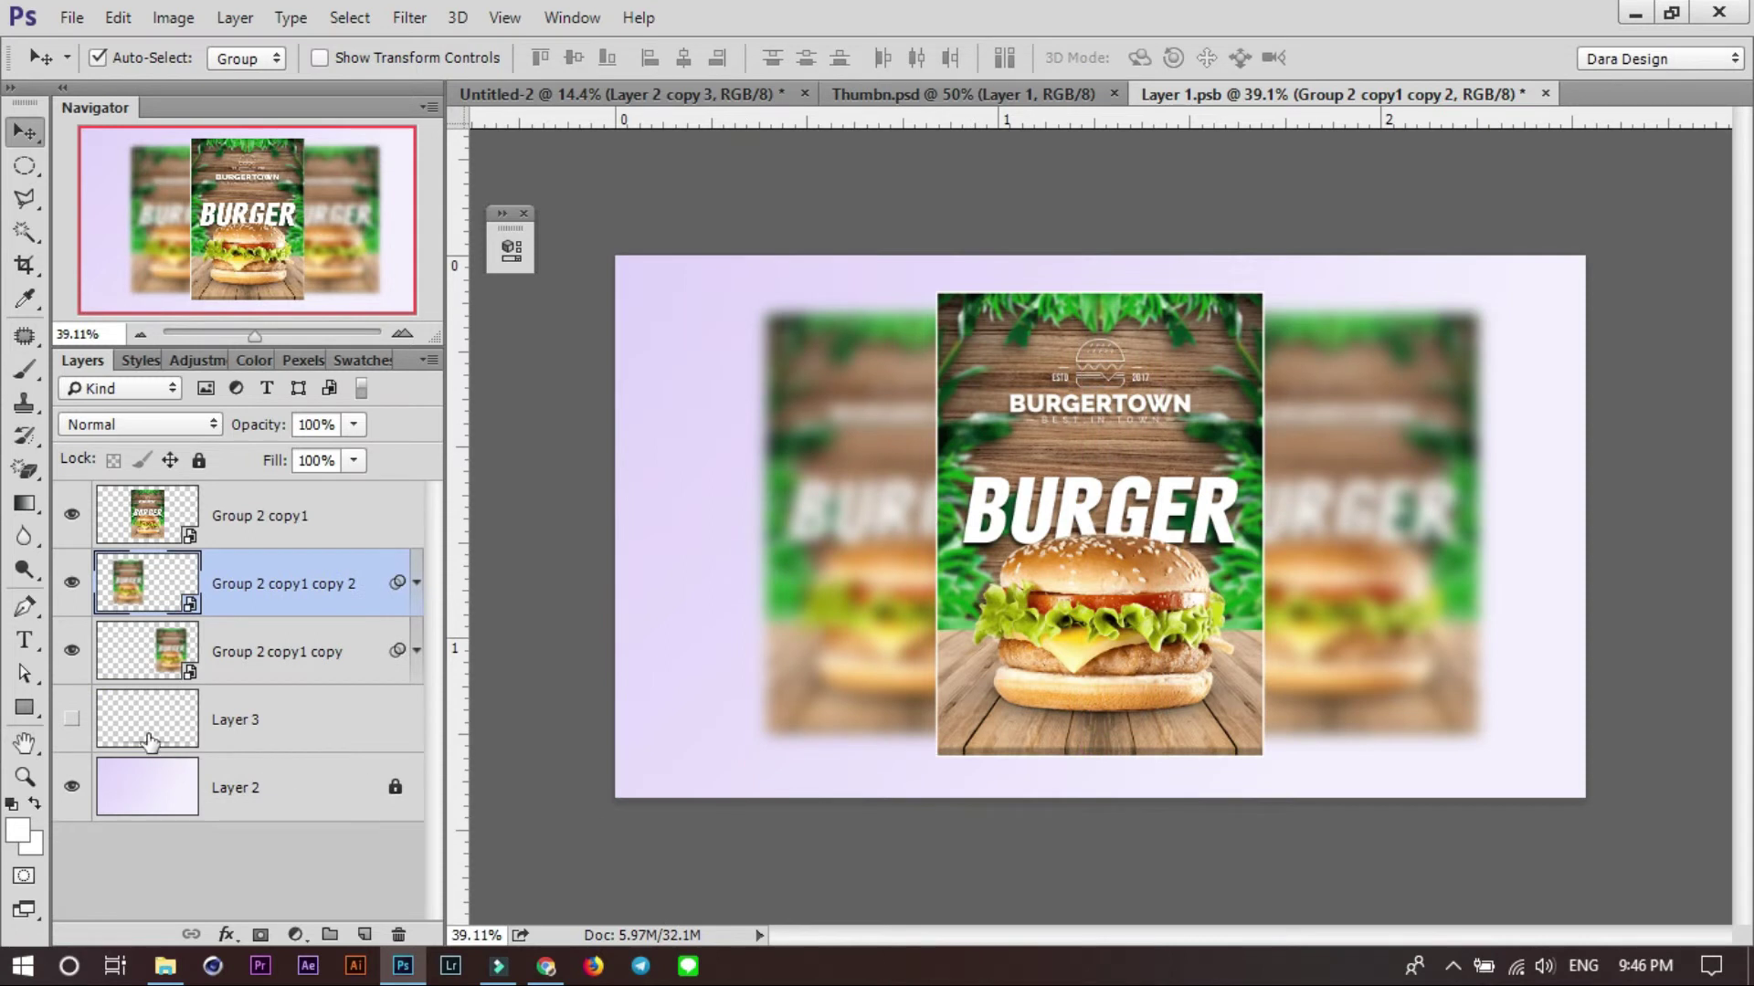
Show the Layer 3 shadow, centre it horizontally, and move it under the poster.
click(74, 720)
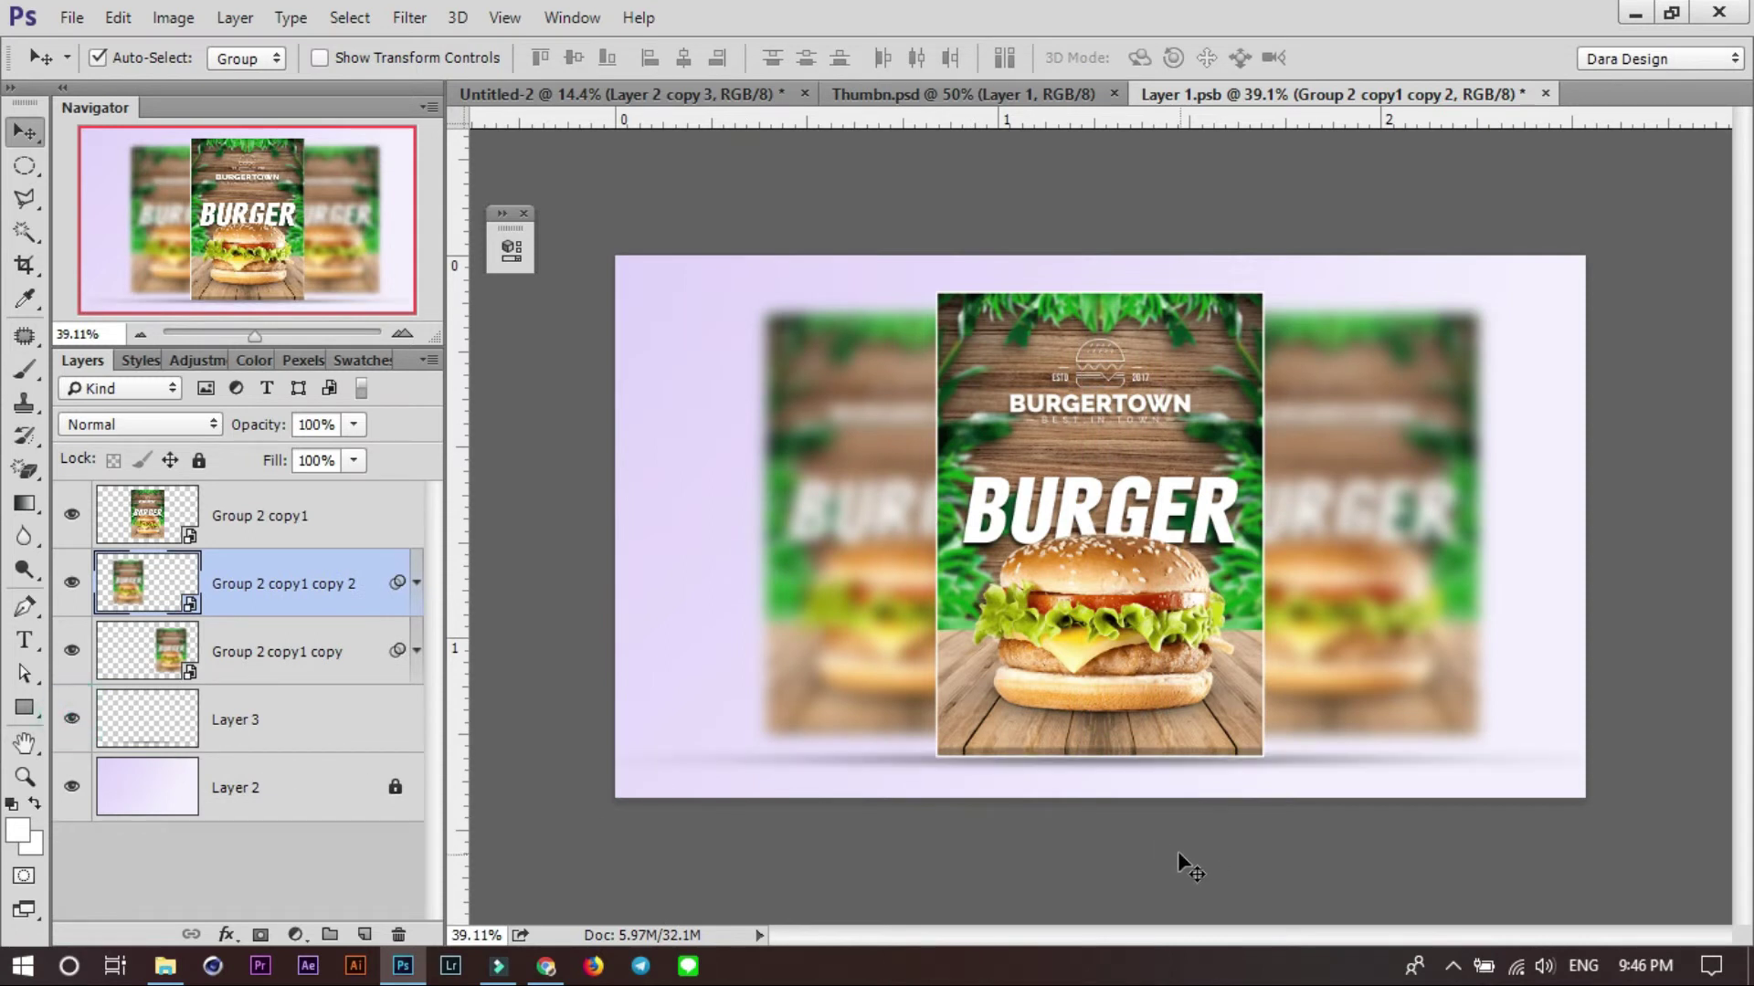
click(239, 726)
key(ctrl+a)
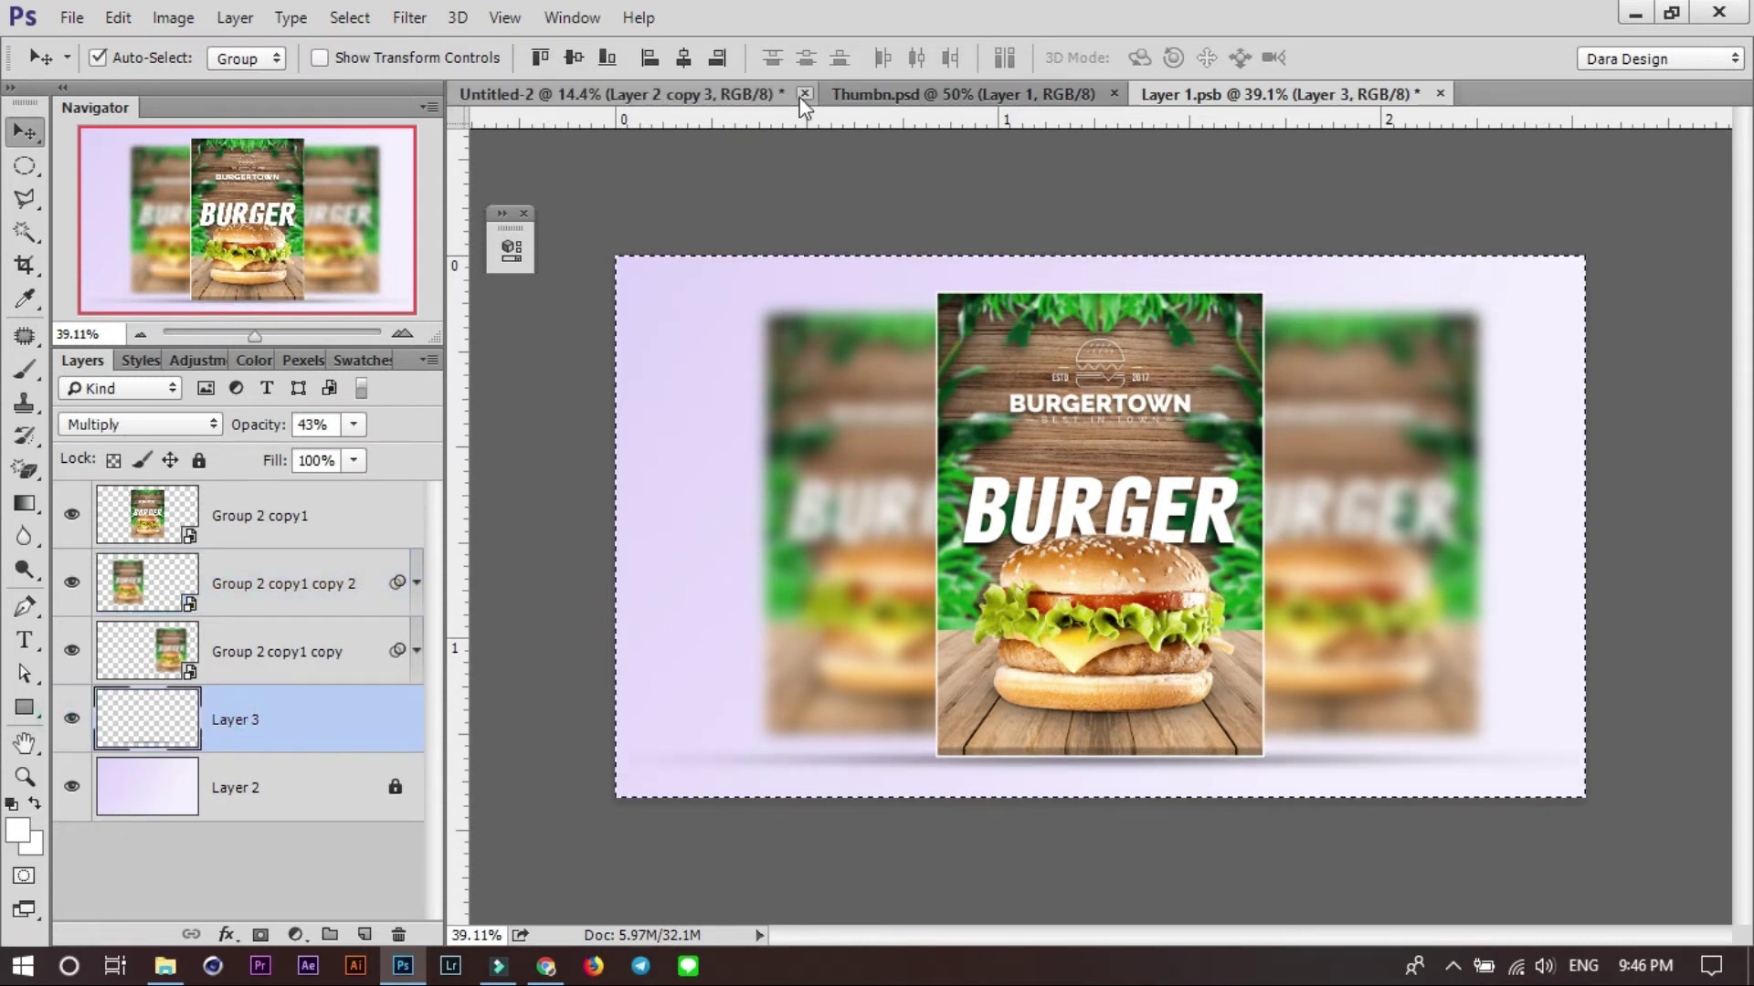
click(683, 58)
drag(1251, 677, 1224, 716)
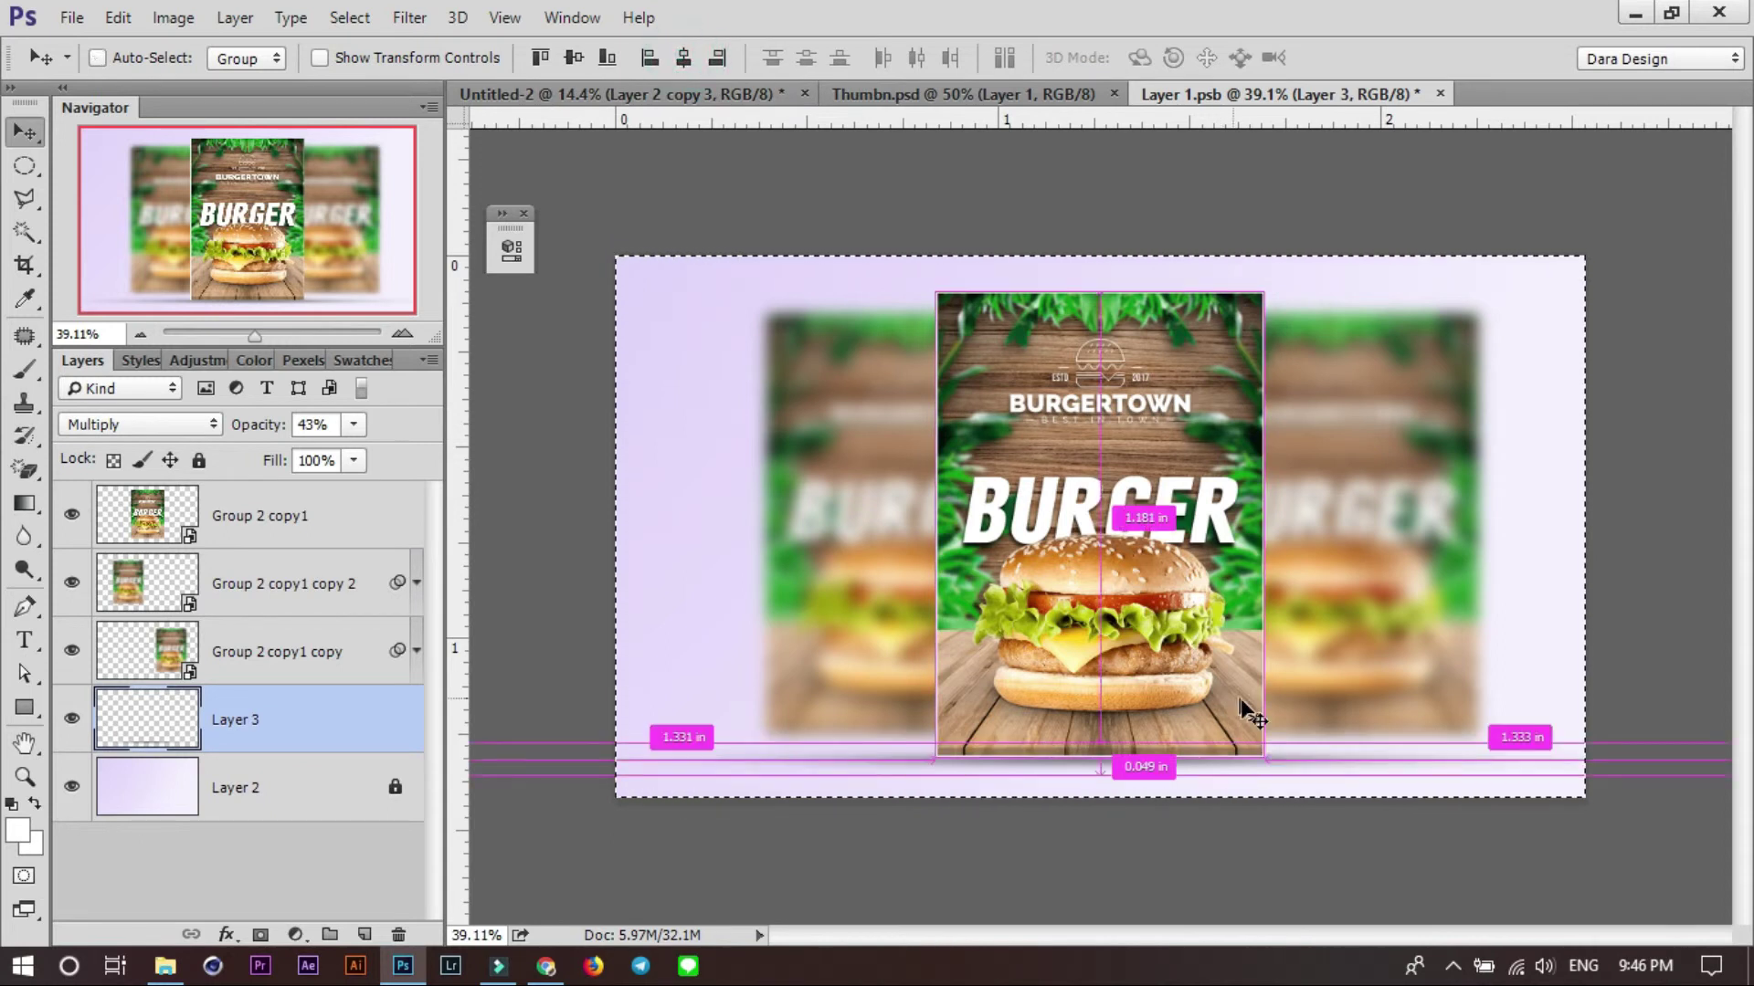
Narrow the shadow to about 45% width.
key(ctrl+t)
key(ctrl+minus)
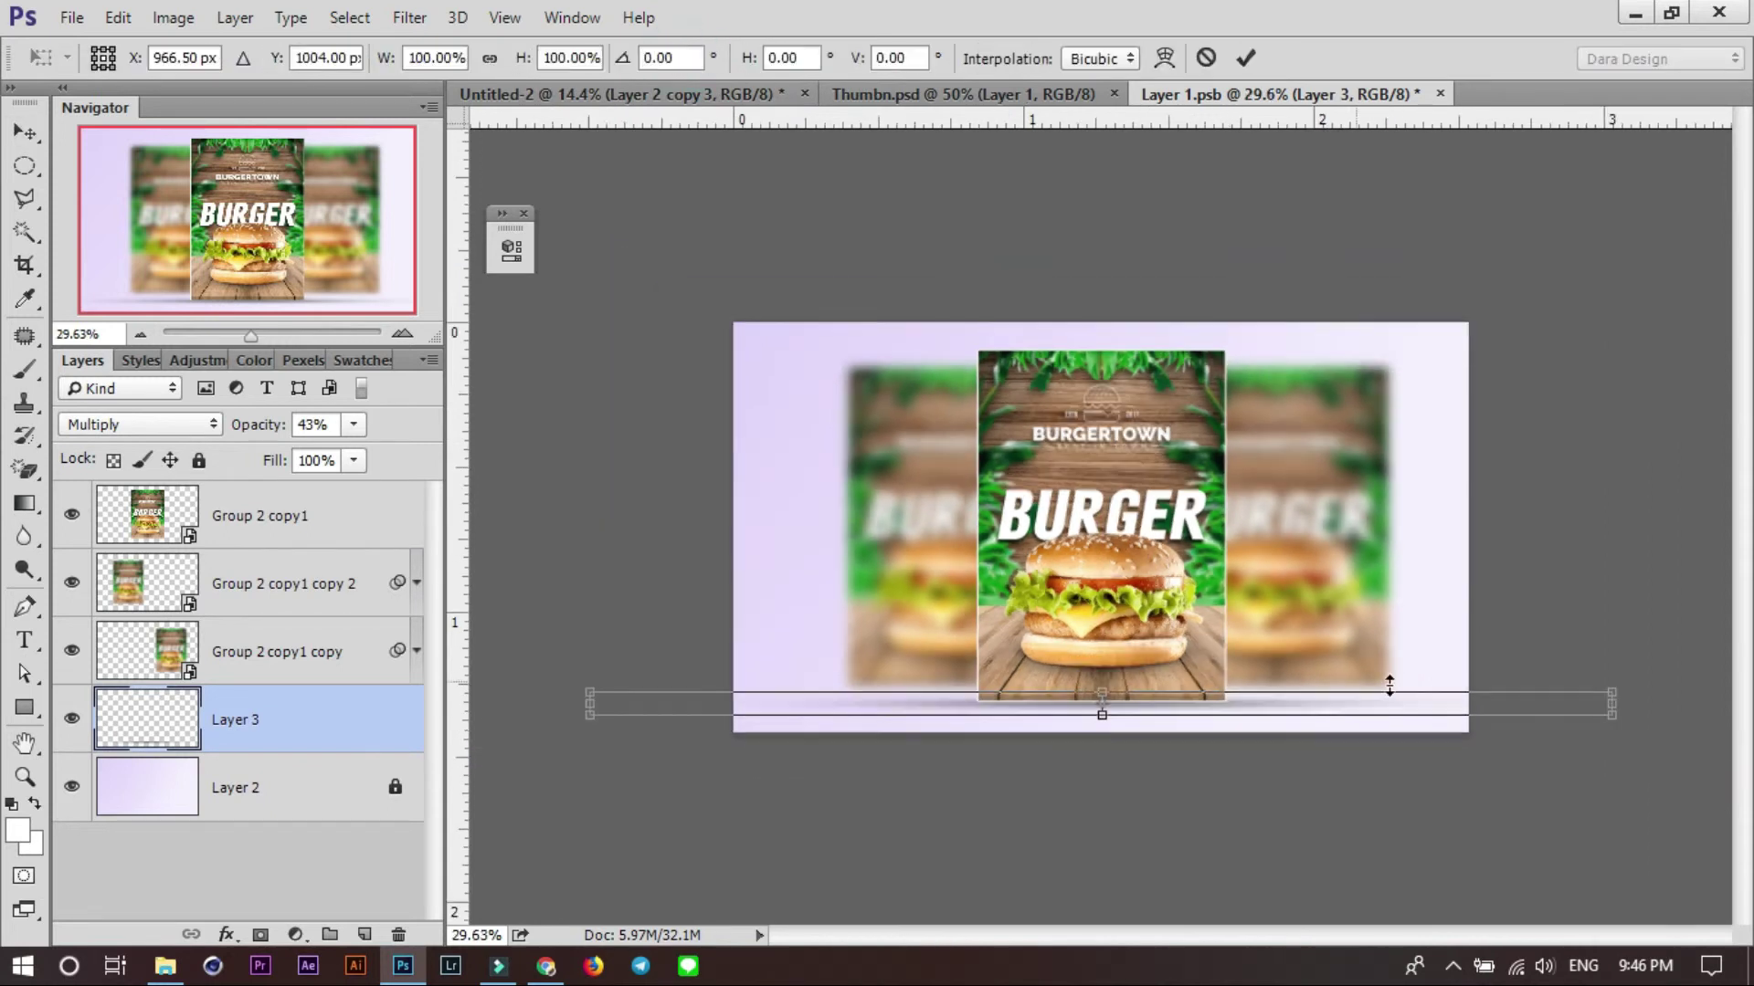
drag(1604, 712, 1295, 731)
key(Return)
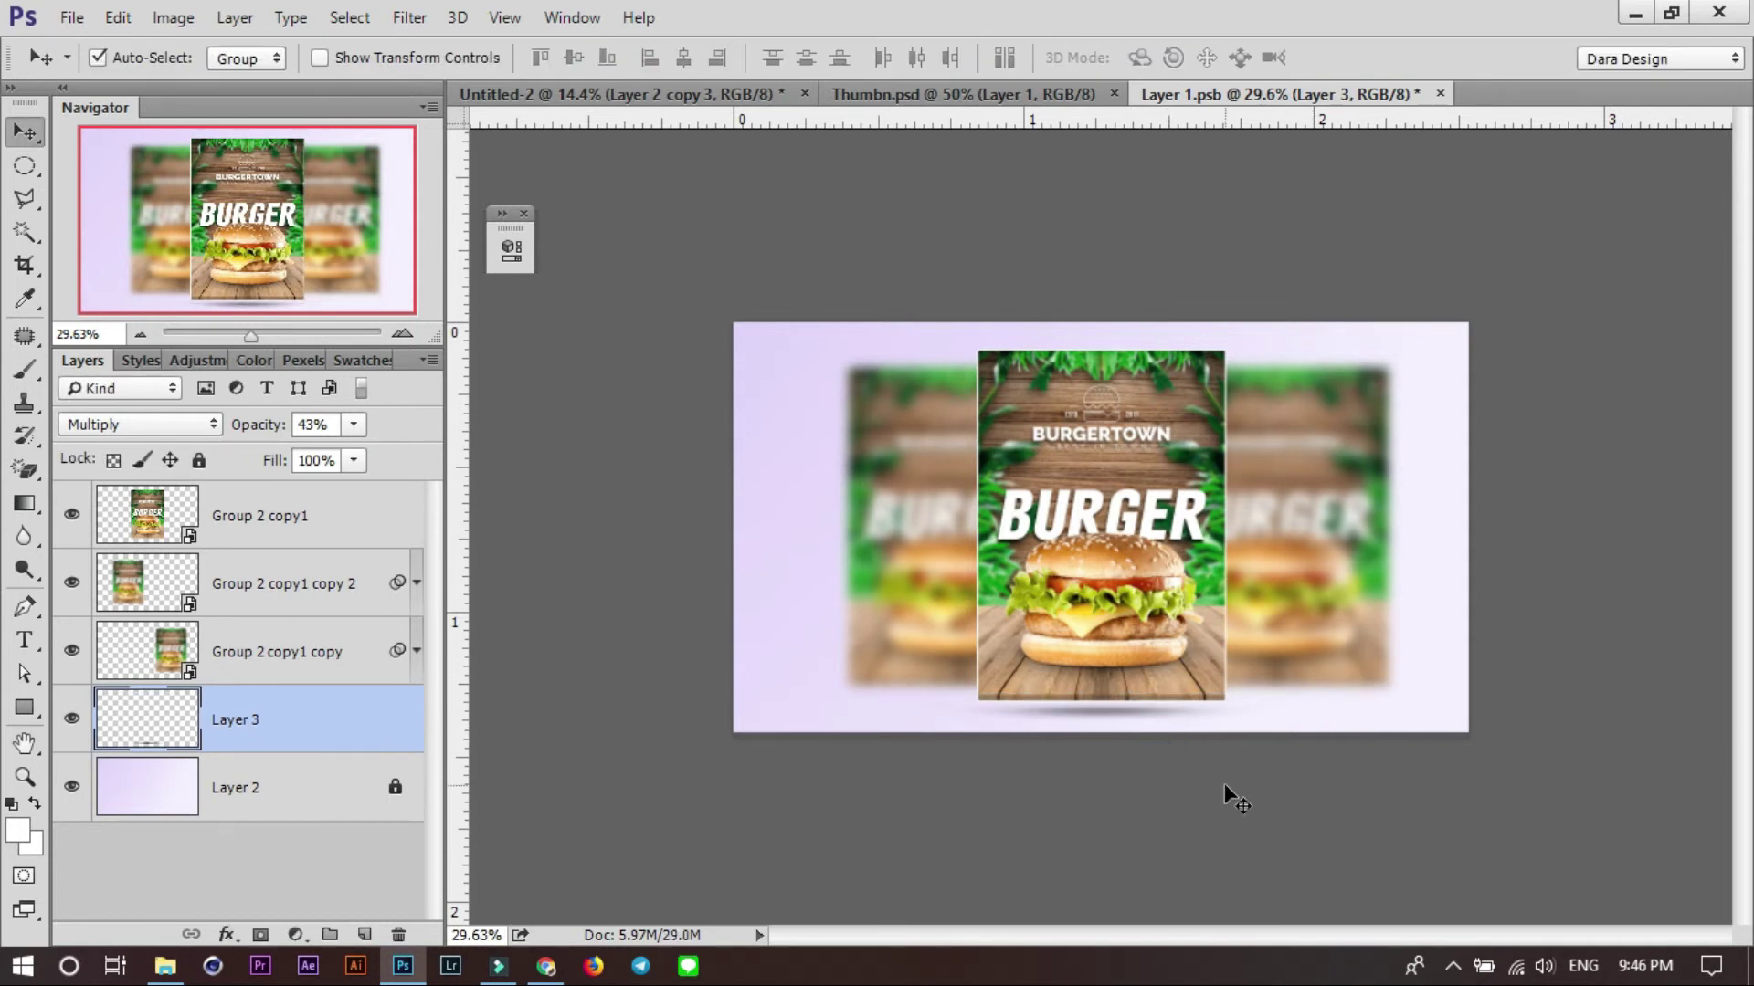
scroll(1196, 640, up, 1)
scroll(1217, 687, up, 1)
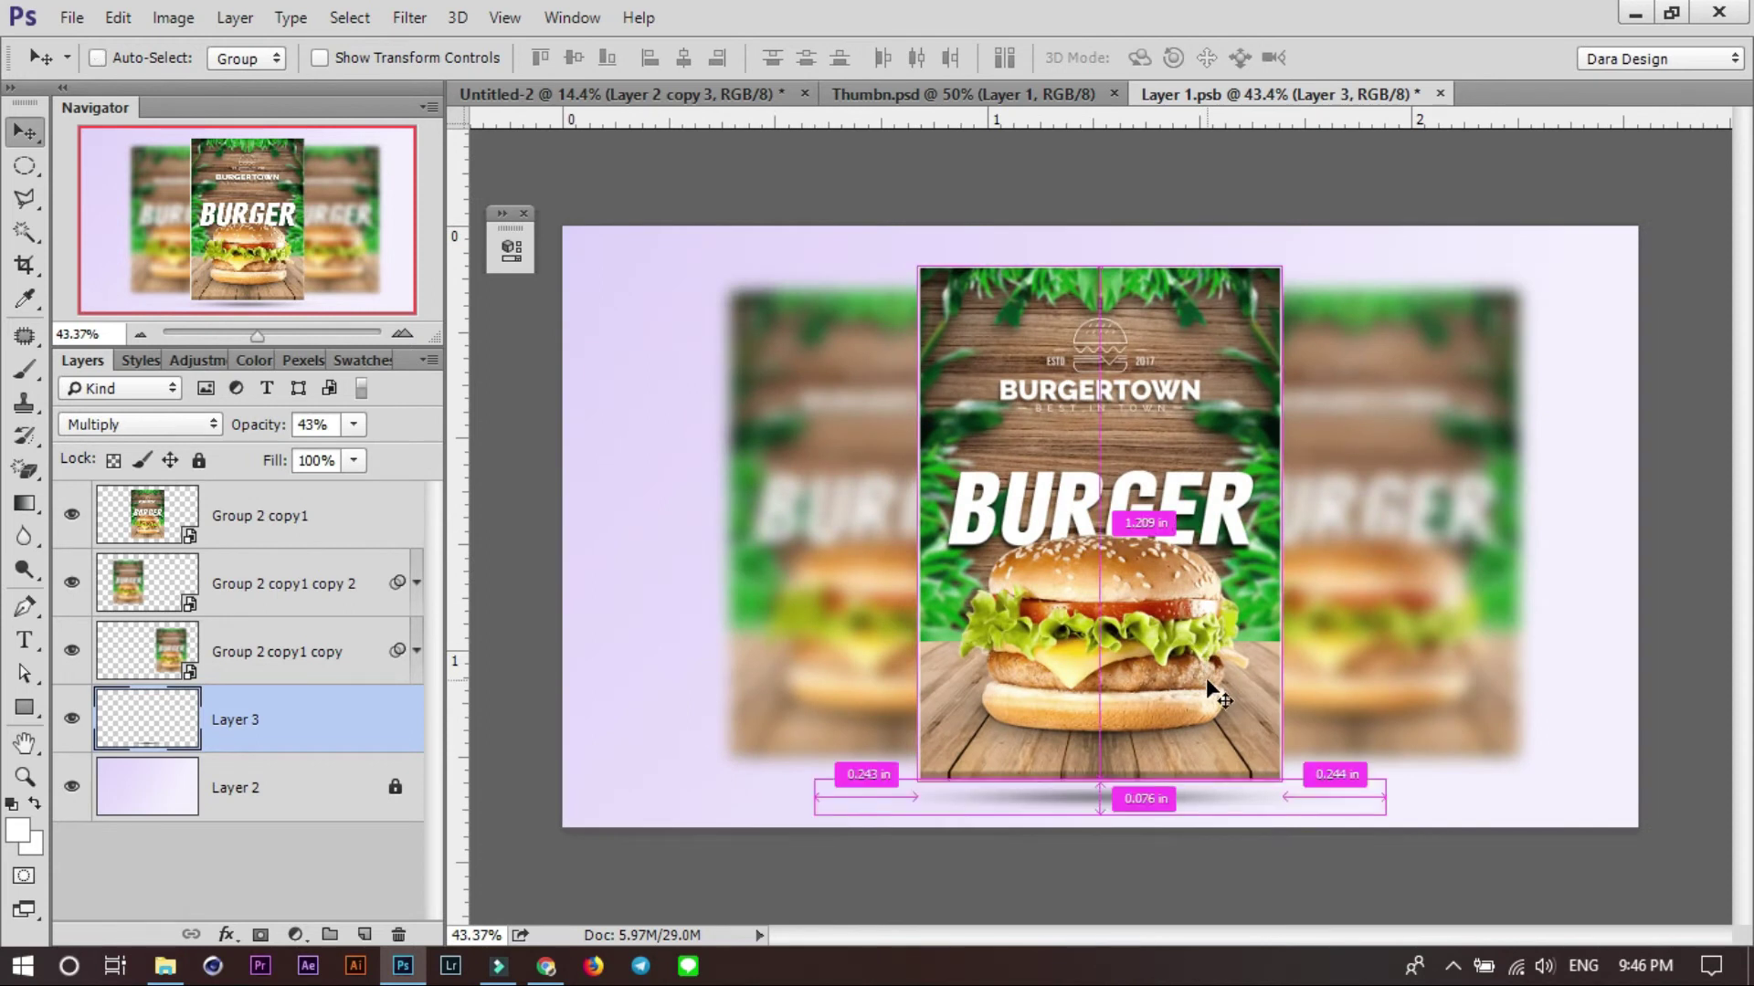
key(ctrl+w)
Save the poster changes, then save Thumbn as a JPEG replacing Thumbn.jpg.
click(793, 394)
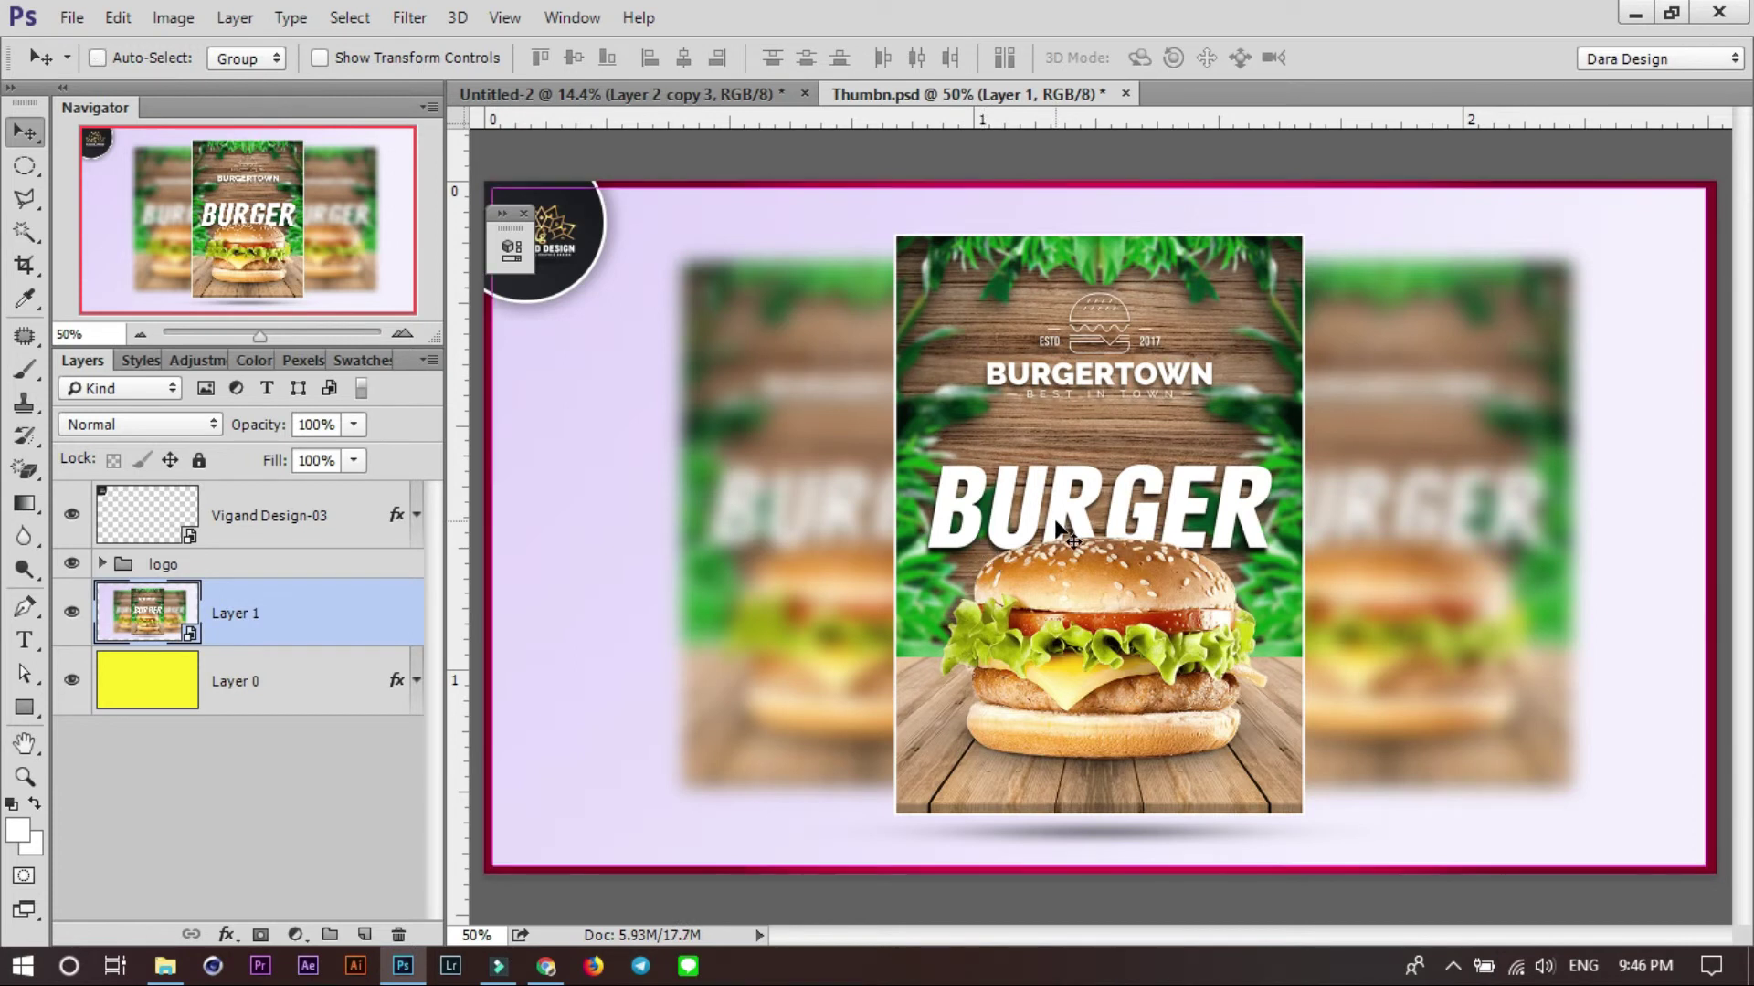
key(ctrl+shift+s)
click(274, 702)
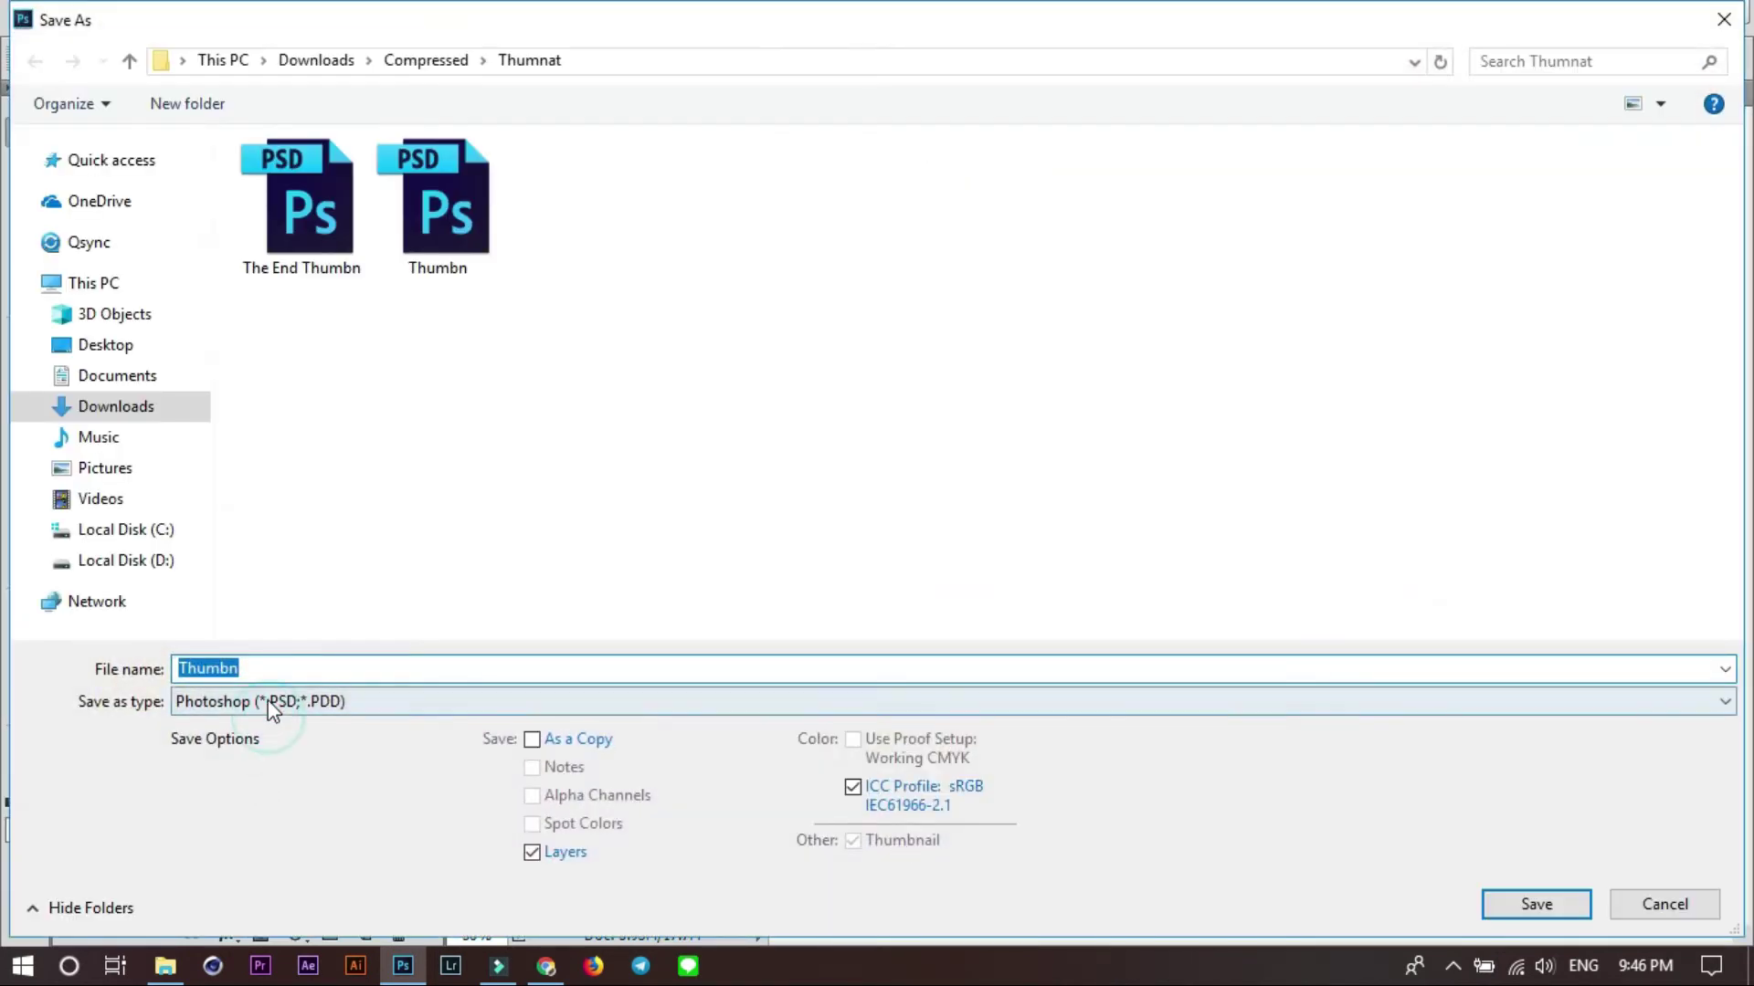
click(366, 452)
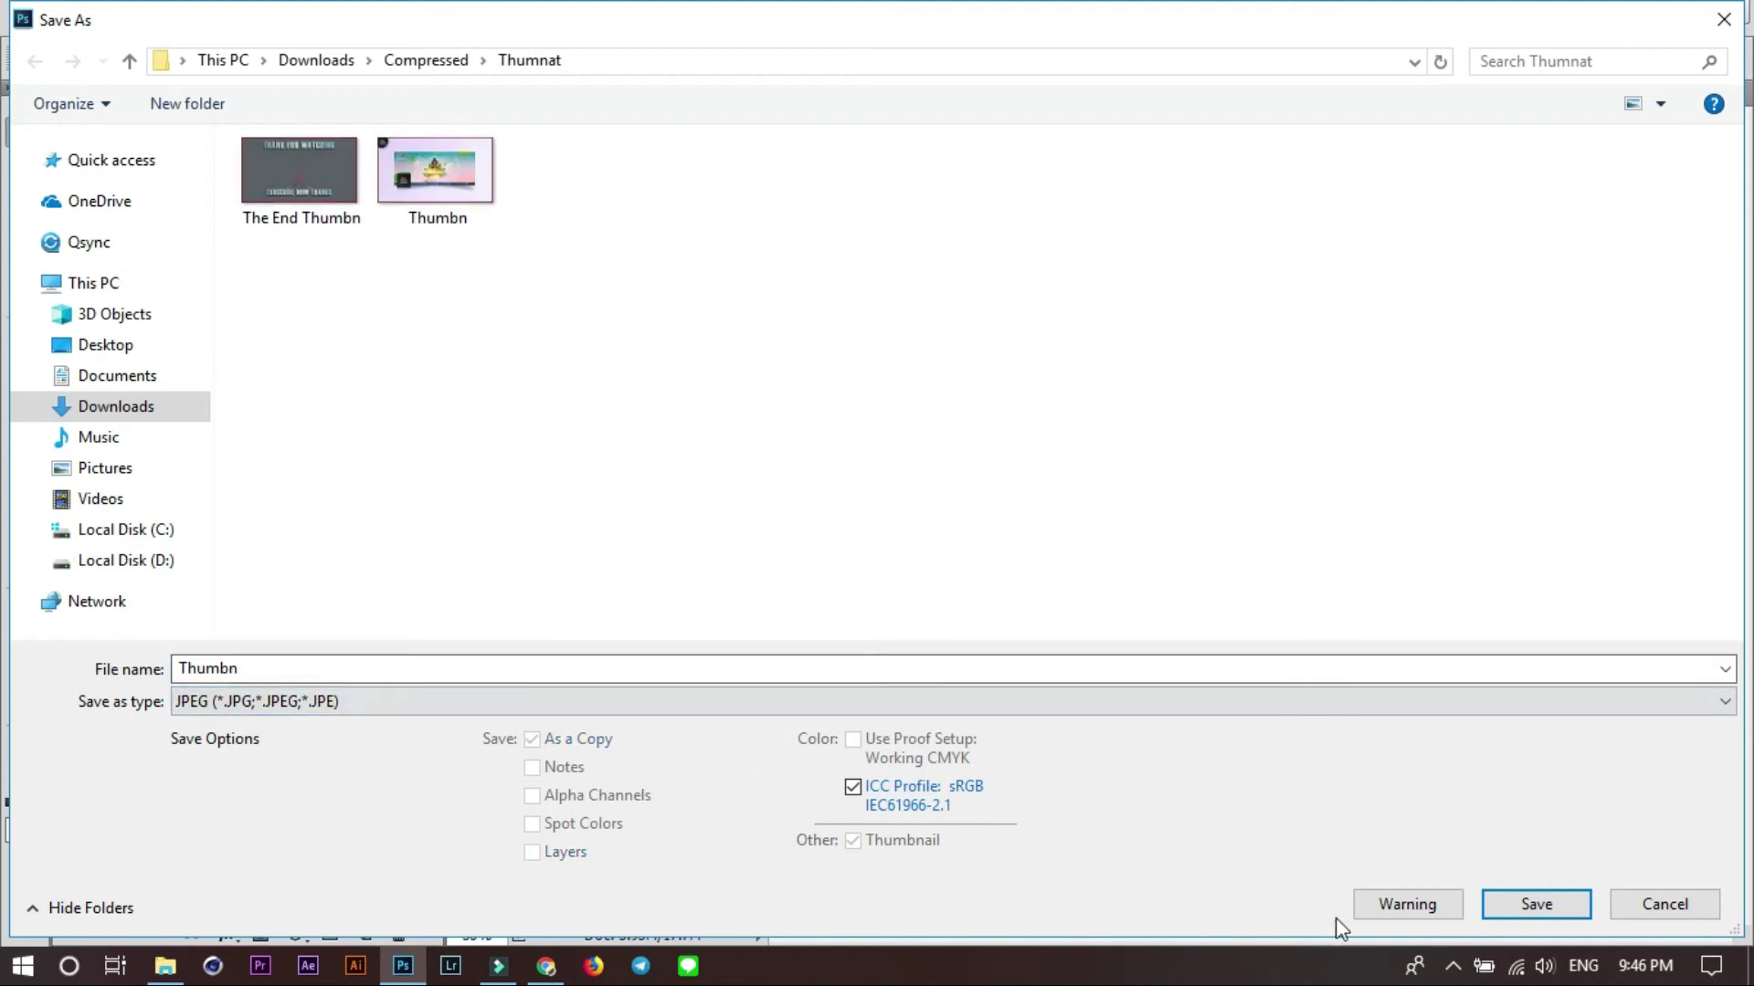
click(1521, 906)
click(936, 489)
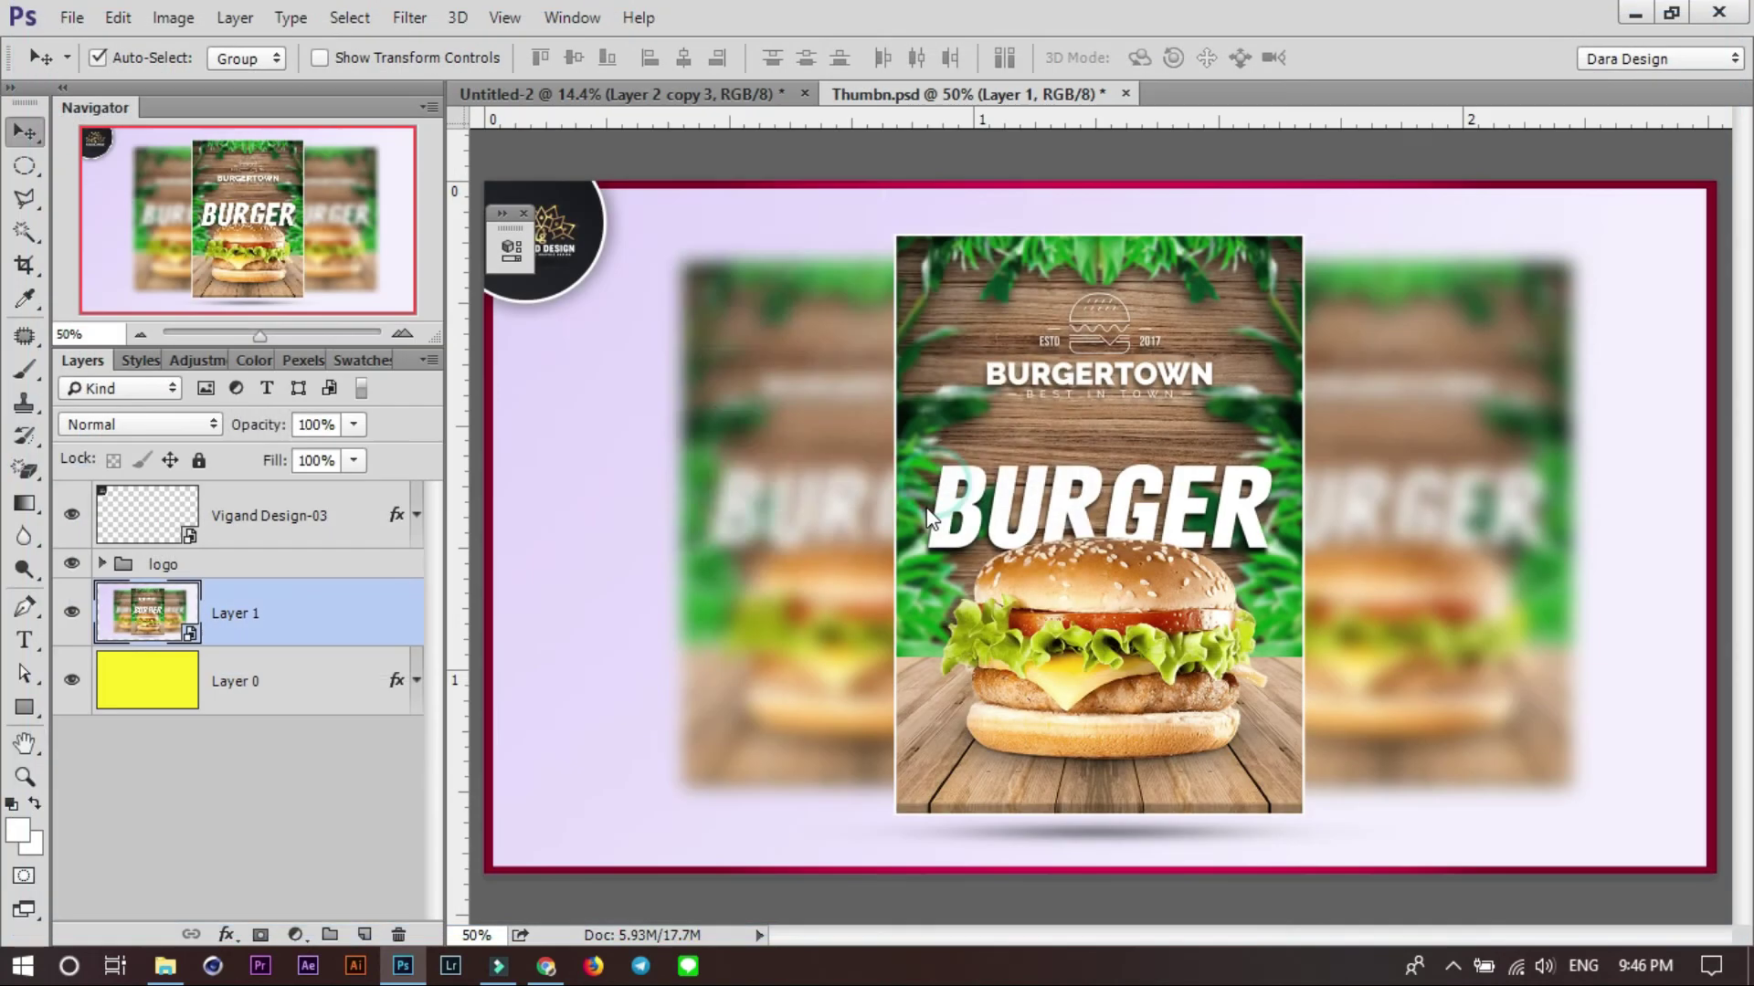
click(1027, 235)
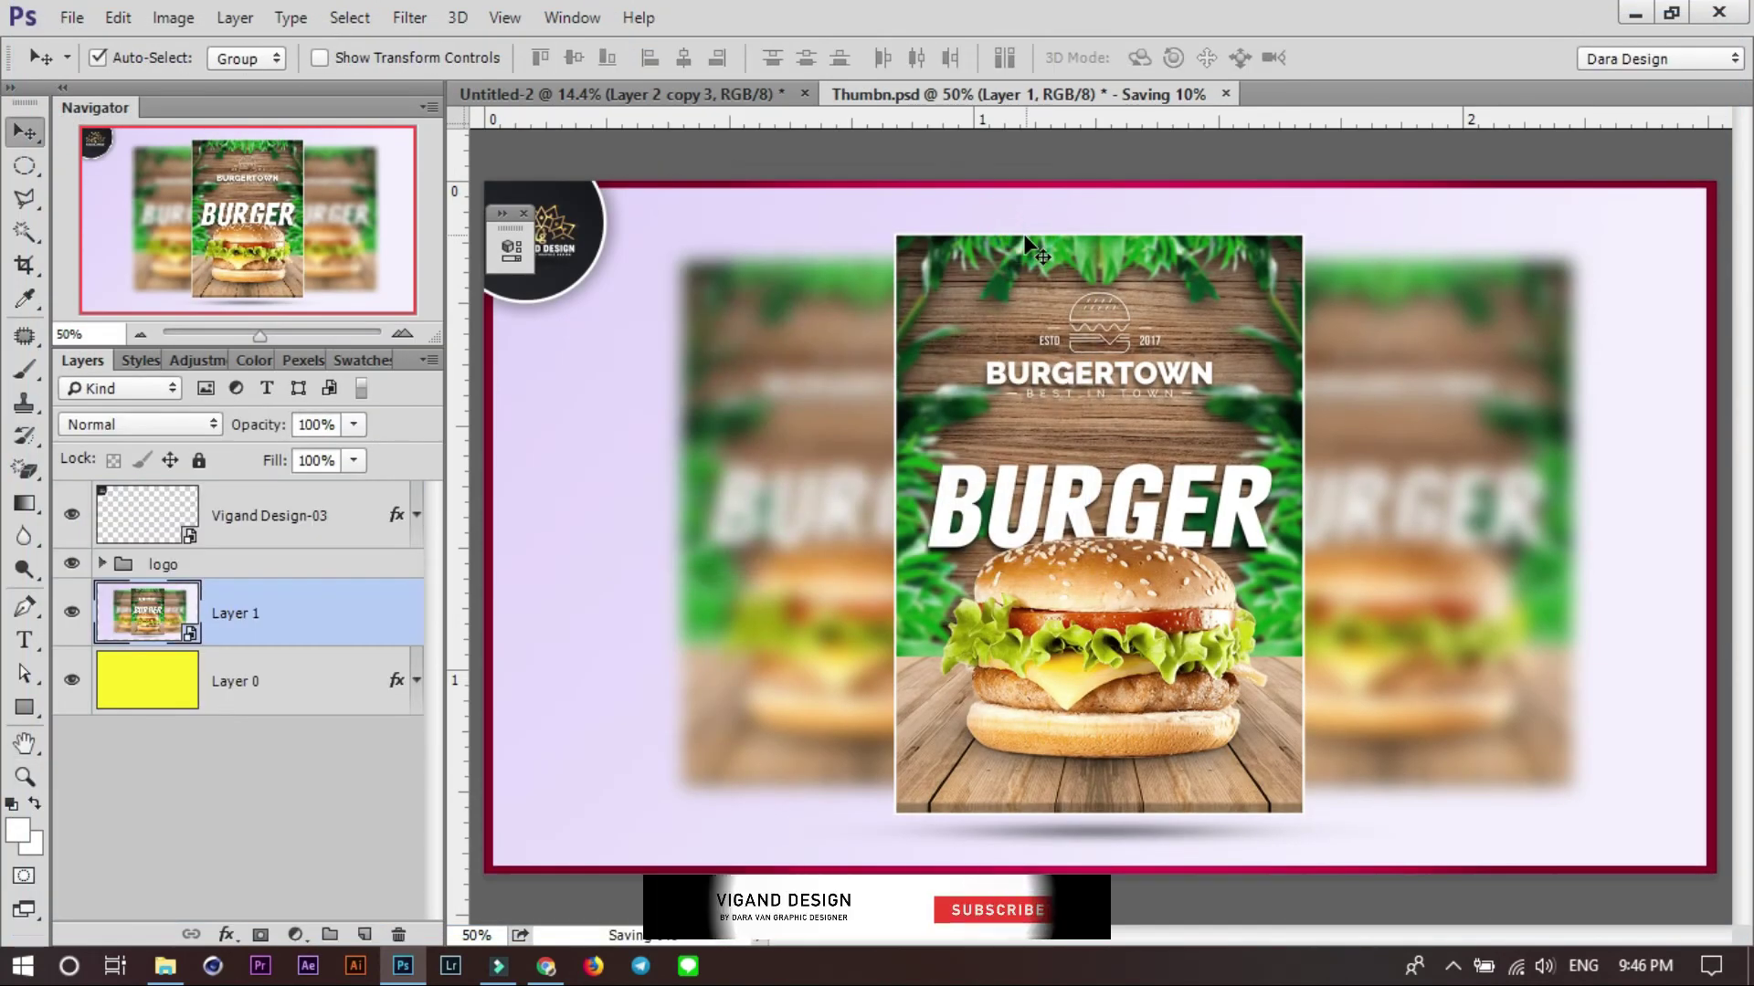